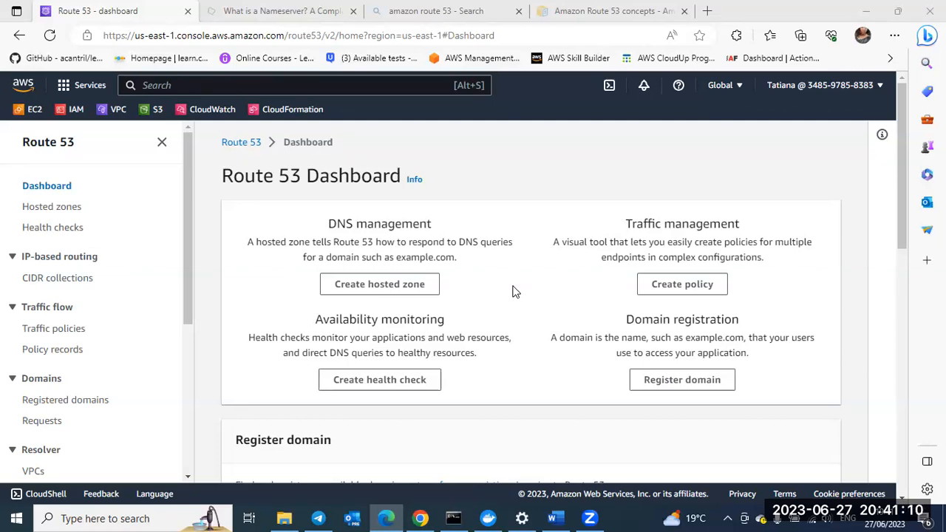
Step: Search the AWS services for "route 53" and open the Route 53 dashboard
{"action": "left_click", "coordinate": [157, 86]}
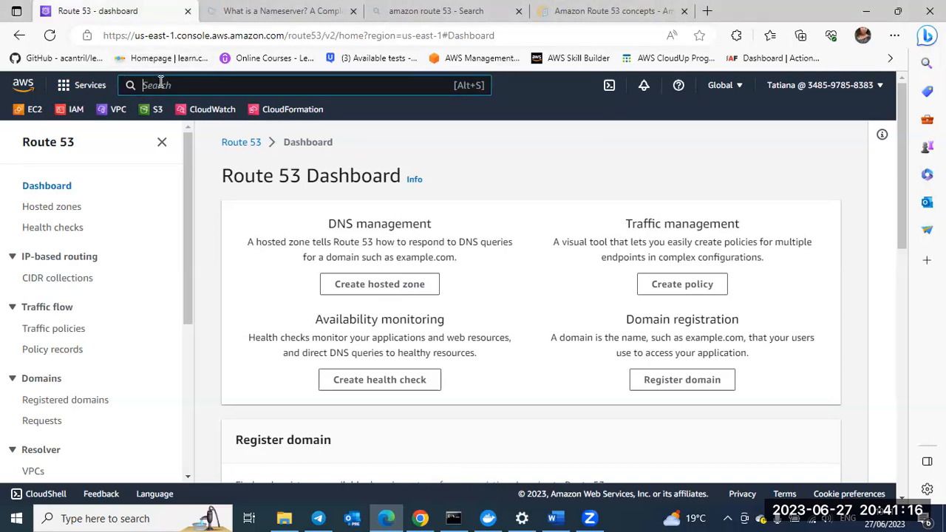
{"action": "type", "text": "route"}
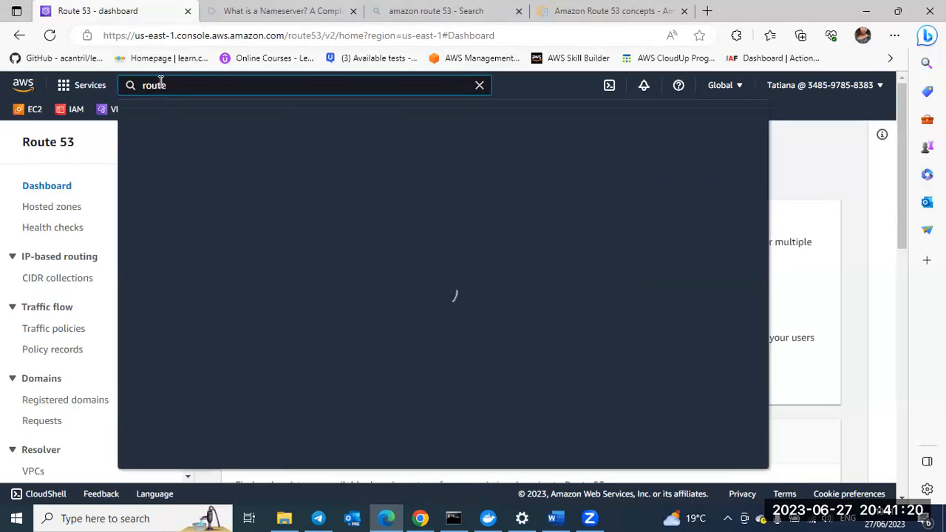
{"action": "type", "text": " 53"}
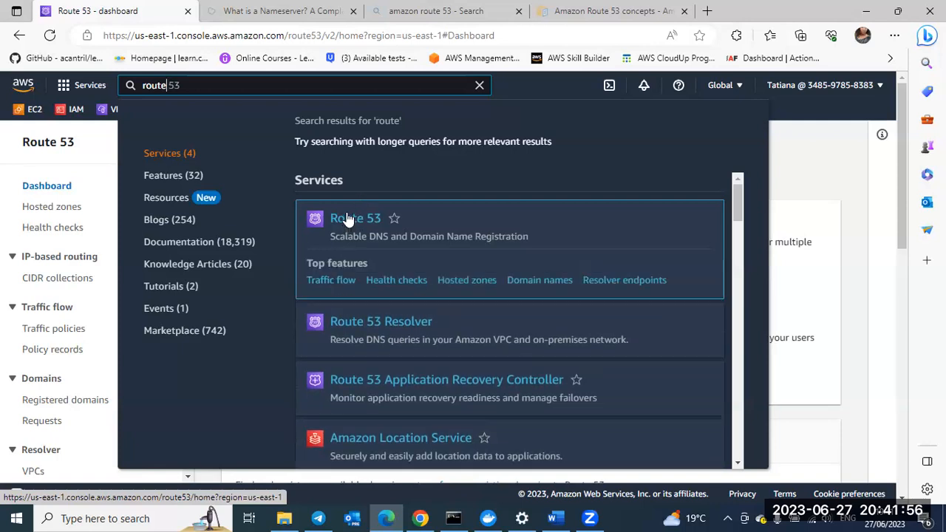
{"action": "left_click", "coordinate": [347, 220]}
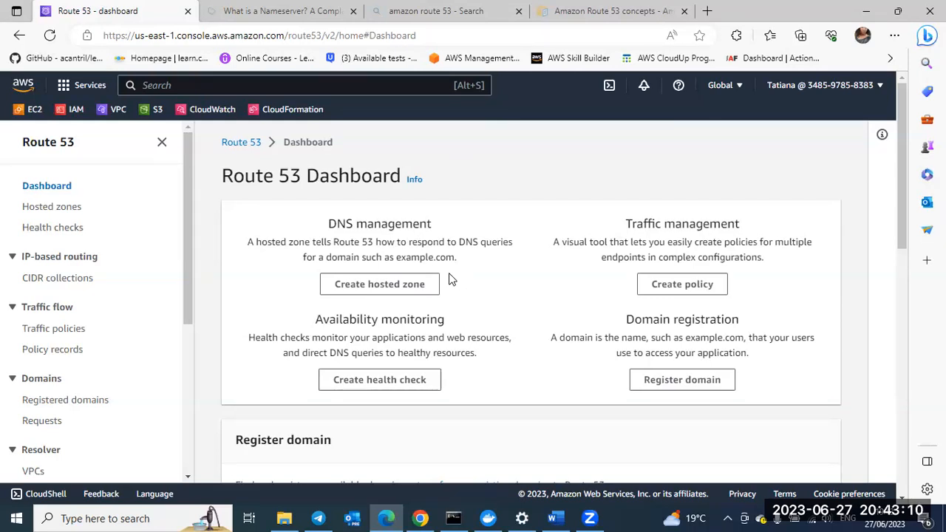
Step: Start registering a domain and check the availability of fineshoes.com
{"action": "left_click", "coordinate": [665, 381]}
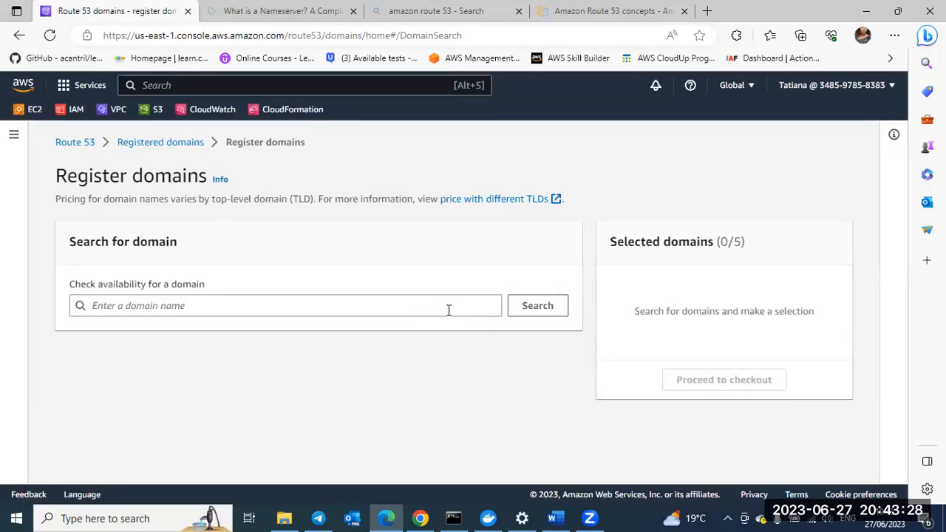
{"action": "left_click", "coordinate": [240, 308]}
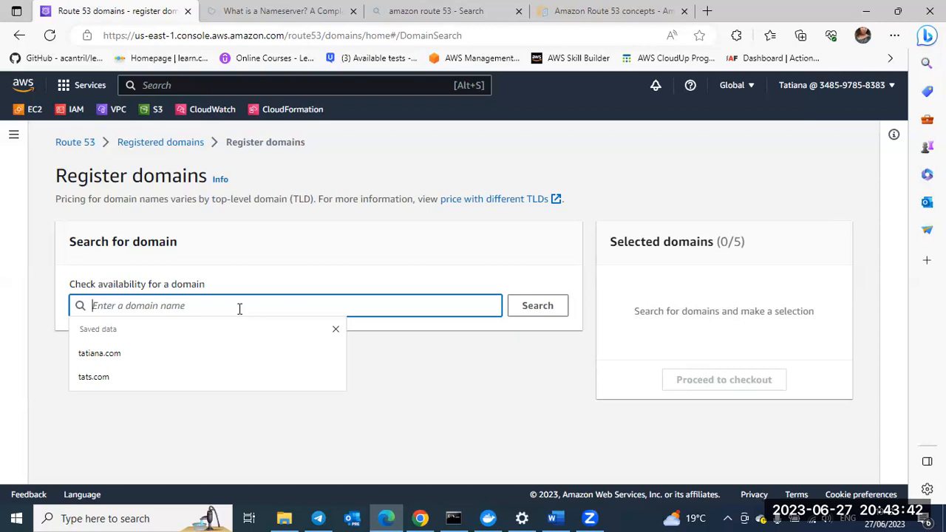
{"action": "type", "text": "fineshoes"}
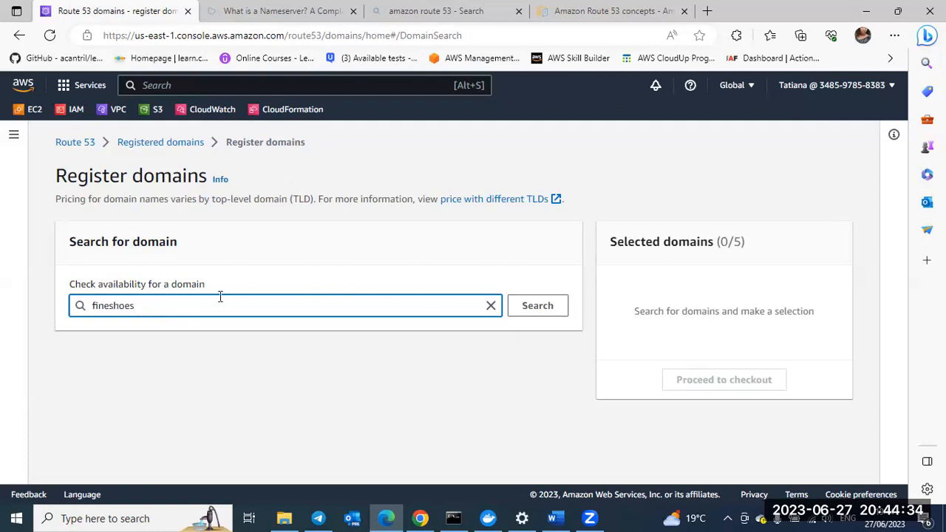
{"action": "left_click", "coordinate": [534, 309]}
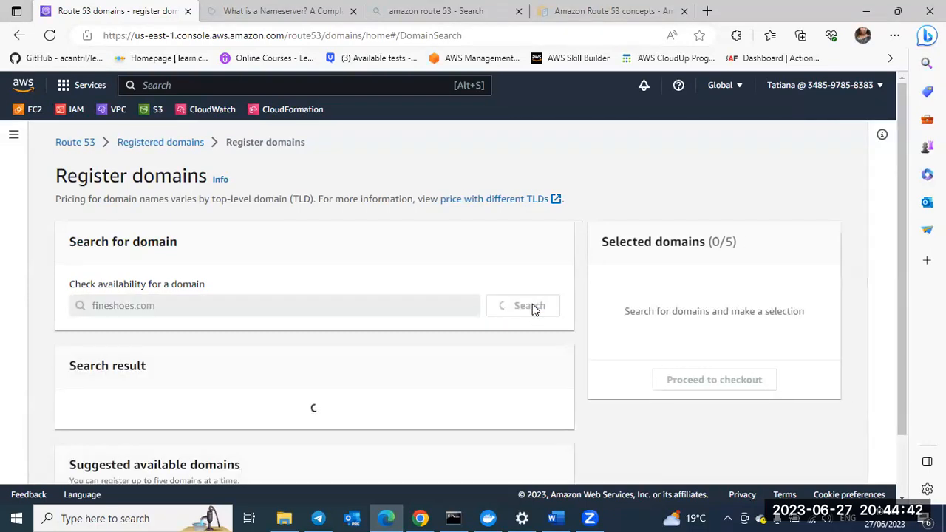
Step: Review the fineshoes.com availability result and the suggested available domains with their yearly prices
{"action": "scroll", "coordinate": [344, 381], "scroll_direction": "down", "scroll_amount": 1}
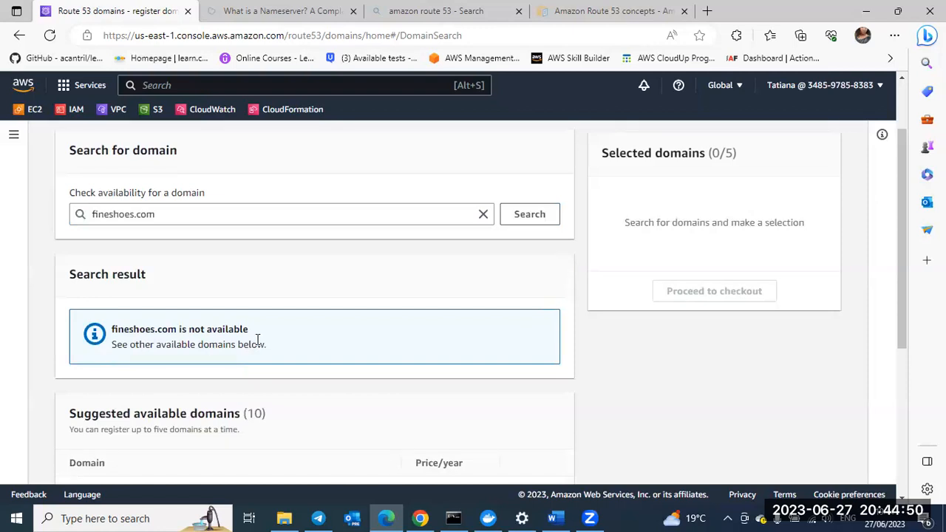
{"action": "scroll", "coordinate": [258, 340], "scroll_direction": "down", "scroll_amount": 2}
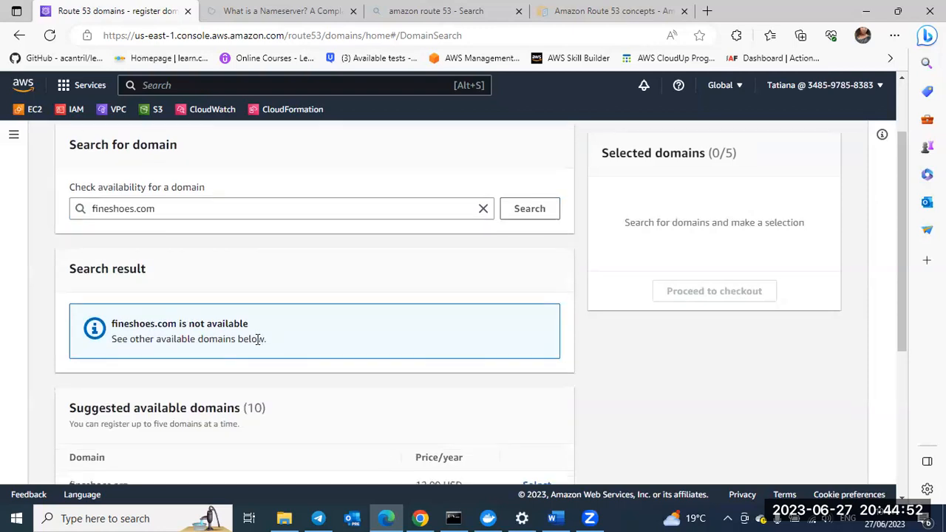
{"action": "scroll", "coordinate": [258, 344], "scroll_direction": "up", "scroll_amount": 3}
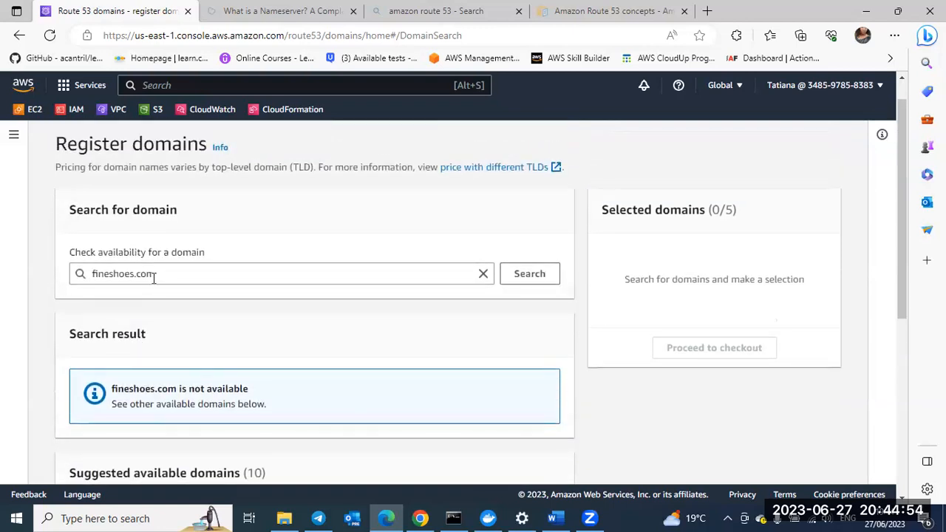
{"action": "scroll", "coordinate": [154, 279], "scroll_direction": "down", "scroll_amount": 3}
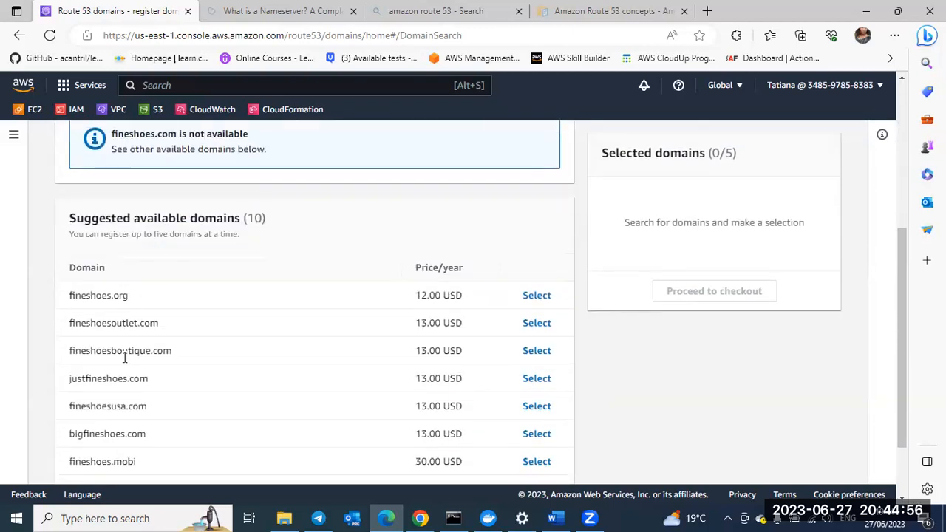
{"action": "scroll", "coordinate": [100, 453], "scroll_direction": "down", "scroll_amount": 1}
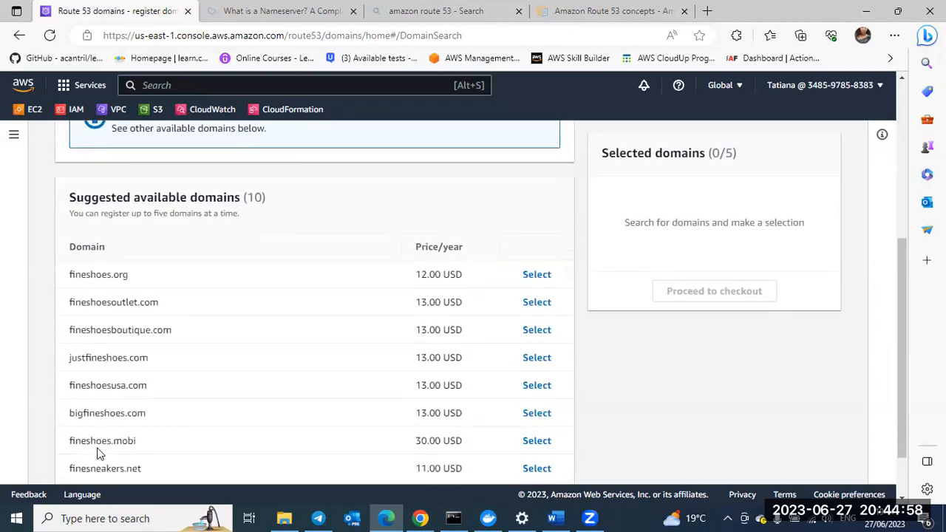
{"action": "scroll", "coordinate": [100, 453], "scroll_direction": "up", "scroll_amount": 1}
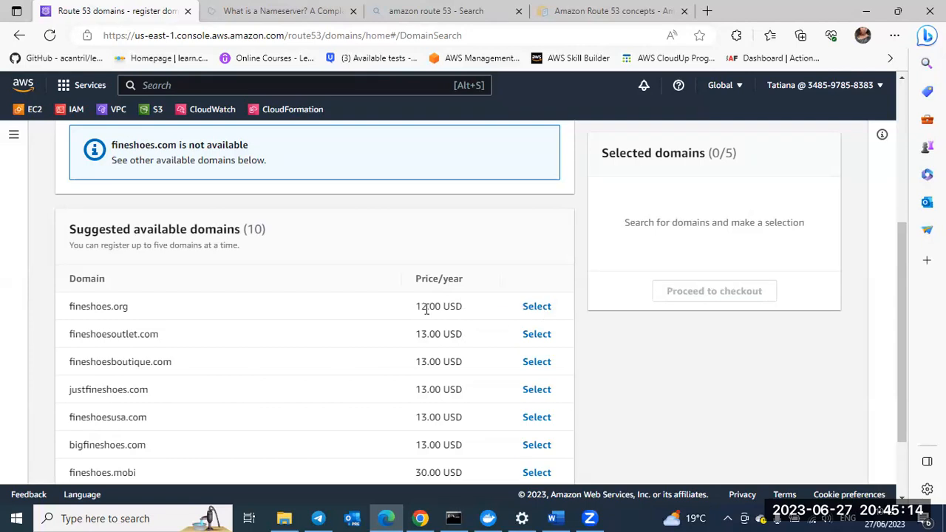
{"action": "scroll", "coordinate": [430, 398], "scroll_direction": "down", "scroll_amount": 2}
{"action": "scroll", "coordinate": [312, 414], "scroll_direction": "down", "scroll_amount": 1}
{"action": "scroll", "coordinate": [318, 351], "scroll_direction": "up", "scroll_amount": 3}
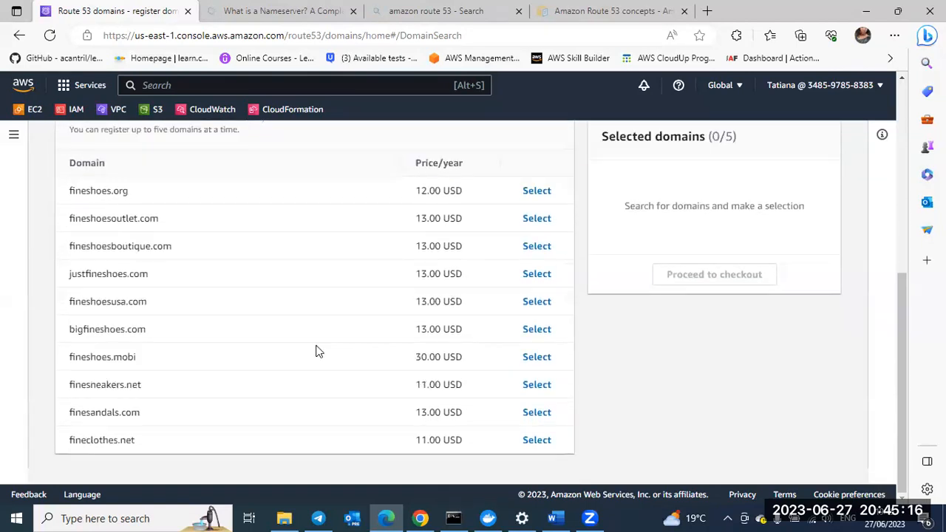
{"action": "scroll", "coordinate": [358, 246], "scroll_direction": "down", "scroll_amount": 2}
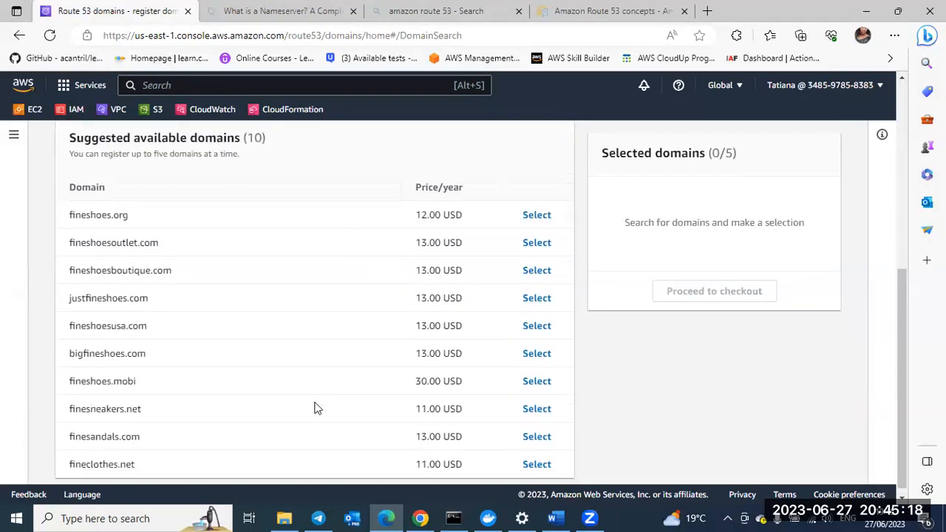
{"action": "scroll", "coordinate": [314, 408], "scroll_direction": "down", "scroll_amount": 1}
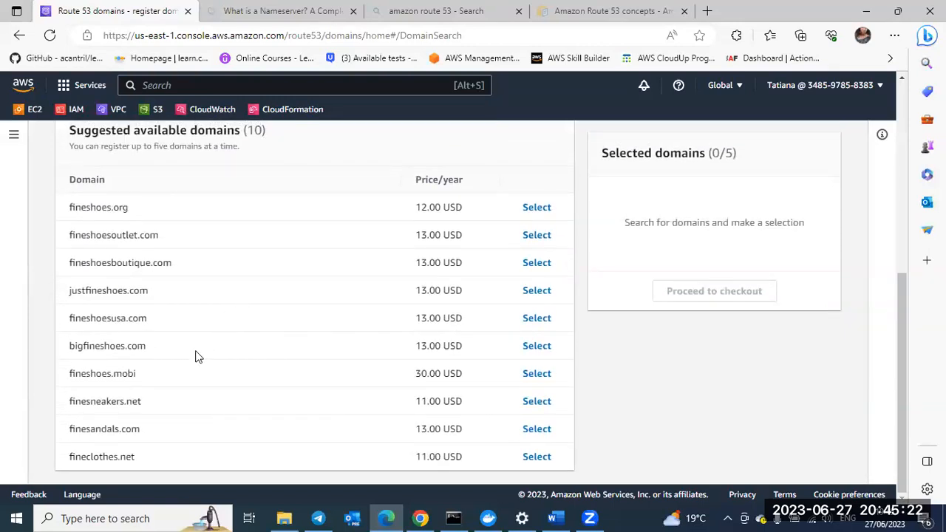
{"action": "scroll", "coordinate": [306, 332], "scroll_direction": "up", "scroll_amount": 2}
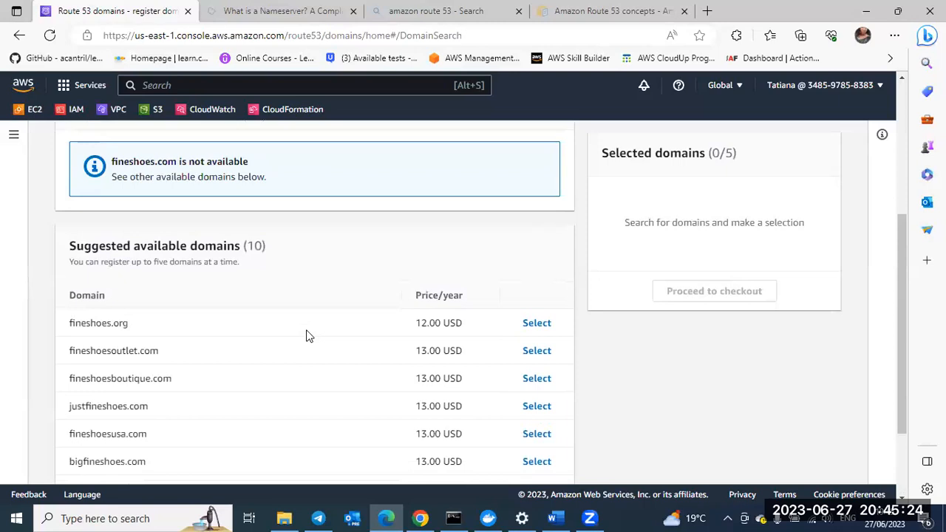
Step: Select fineshoes.org from the suggested available domains
{"action": "scroll", "coordinate": [306, 333], "scroll_direction": "down", "scroll_amount": 2}
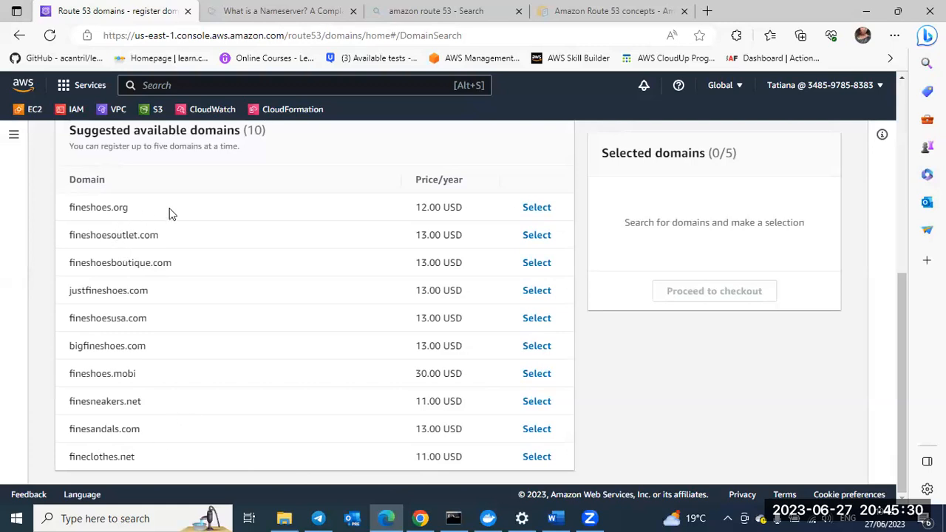
{"action": "left_click", "coordinate": [534, 207]}
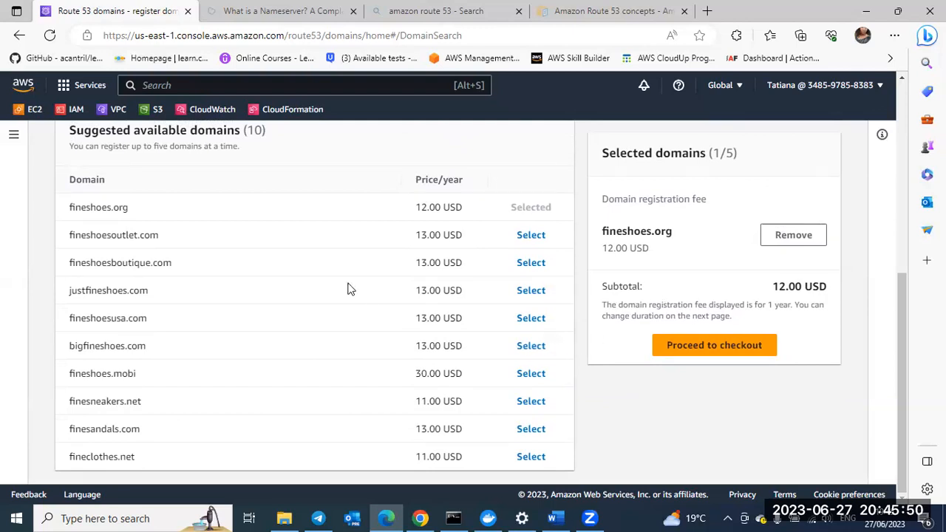
Step: Leave the domain registration without saving and go to the Route 53 hosted zones
{"action": "scroll", "coordinate": [352, 290], "scroll_direction": "down", "scroll_amount": 1}
{"action": "scroll", "coordinate": [352, 290], "scroll_direction": "up", "scroll_amount": 5}
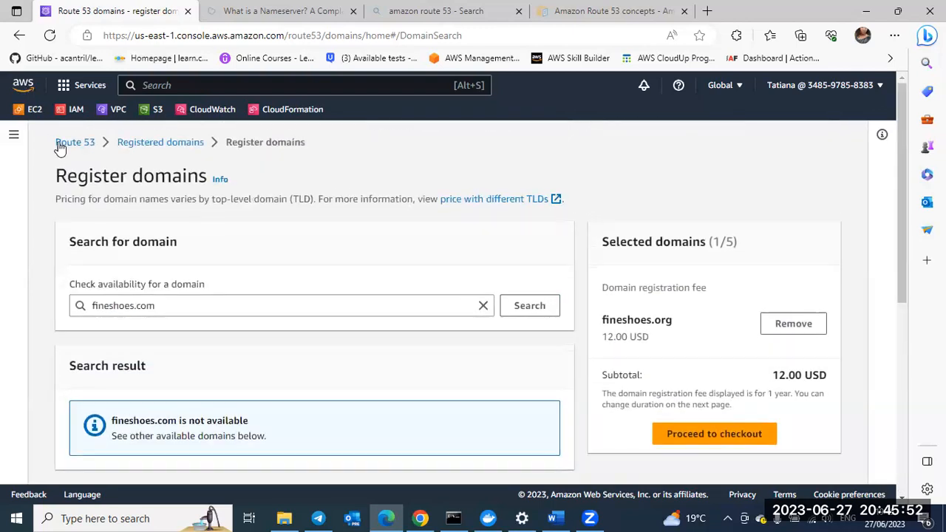
{"action": "left_click", "coordinate": [14, 137]}
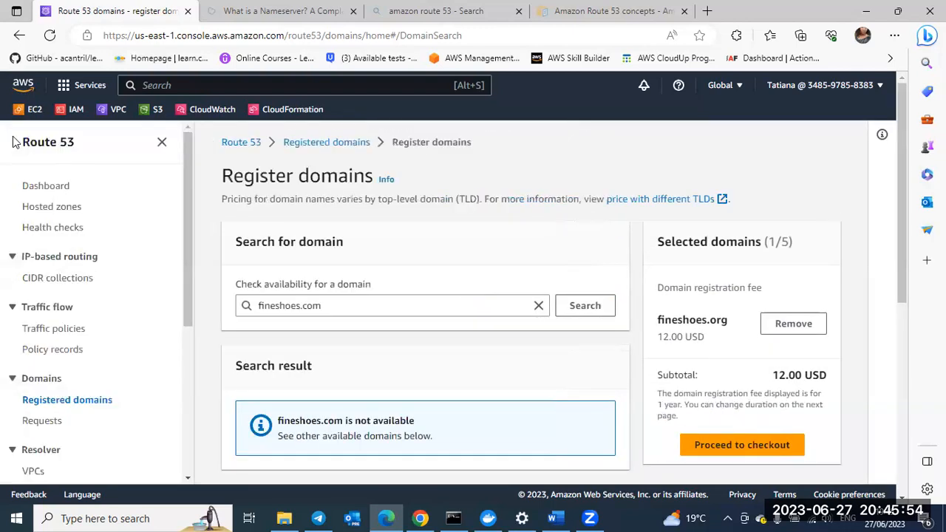
{"action": "left_click", "coordinate": [40, 212]}
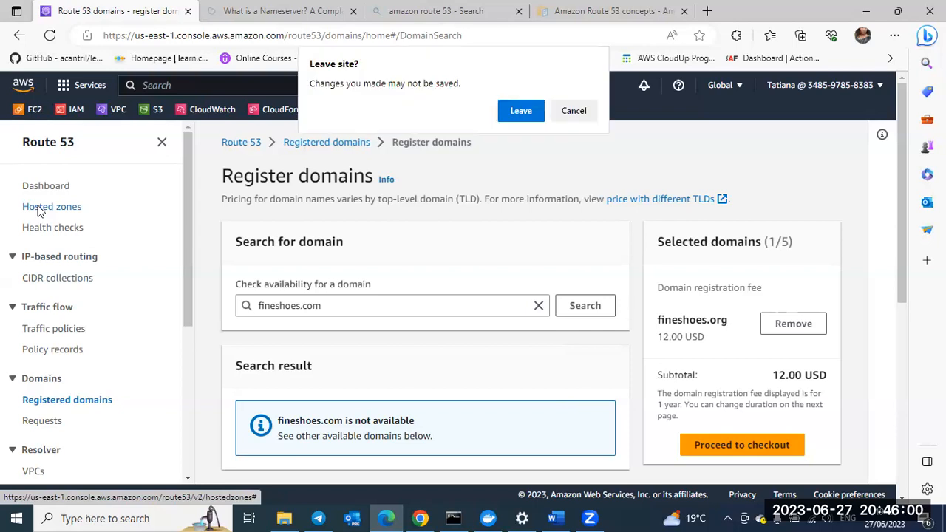
{"action": "left_click", "coordinate": [520, 112]}
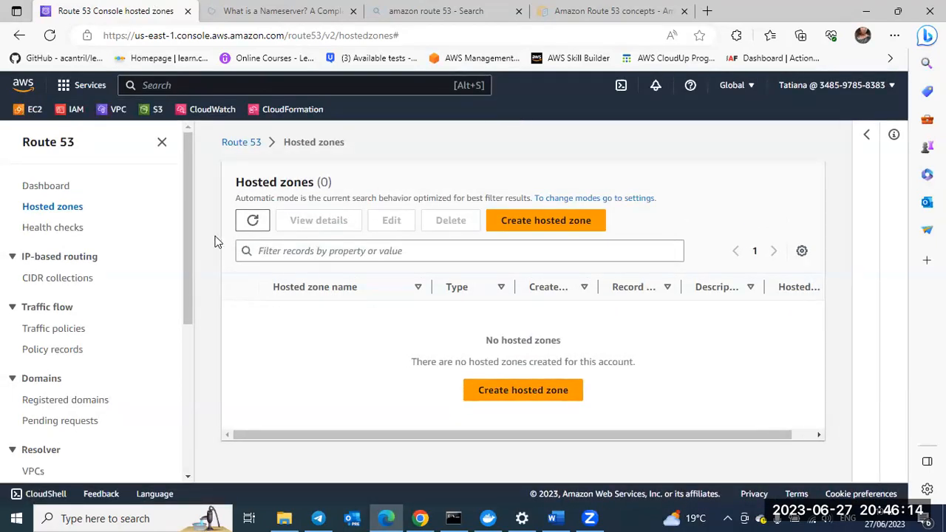
Step: Start creating a hosted zone and set its domain name to wirfoncloudlab.com
{"action": "left_click", "coordinate": [544, 224]}
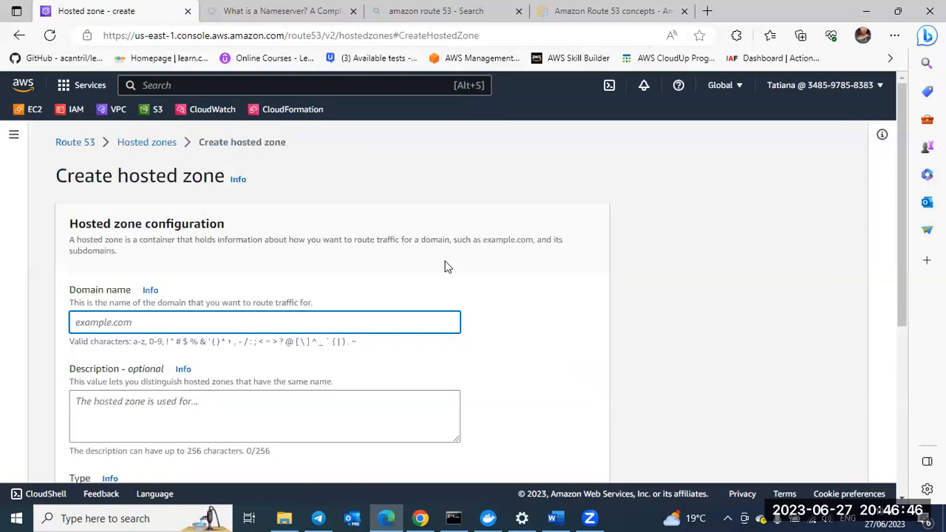
{"action": "scroll", "coordinate": [391, 293], "scroll_direction": "down", "scroll_amount": 1}
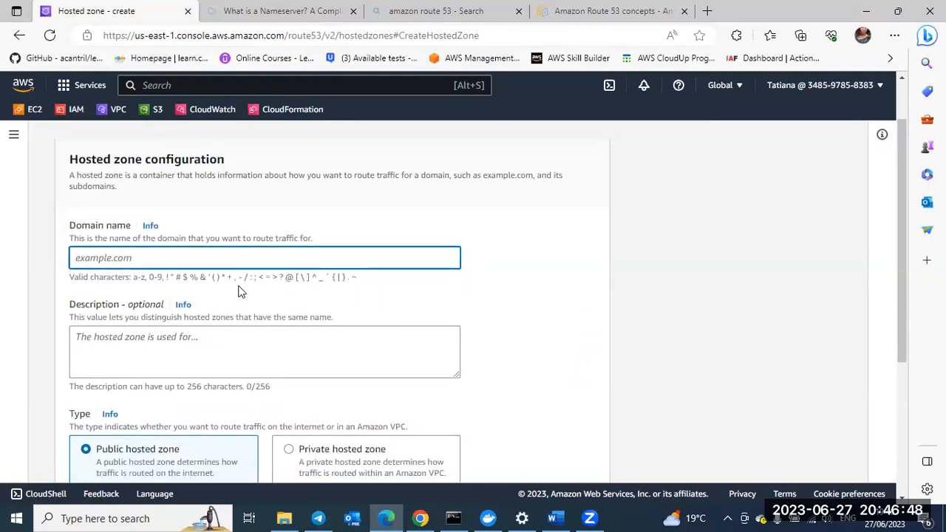
{"action": "scroll", "coordinate": [240, 292], "scroll_direction": "up", "scroll_amount": 1}
{"action": "scroll", "coordinate": [203, 288], "scroll_direction": "down", "scroll_amount": 1}
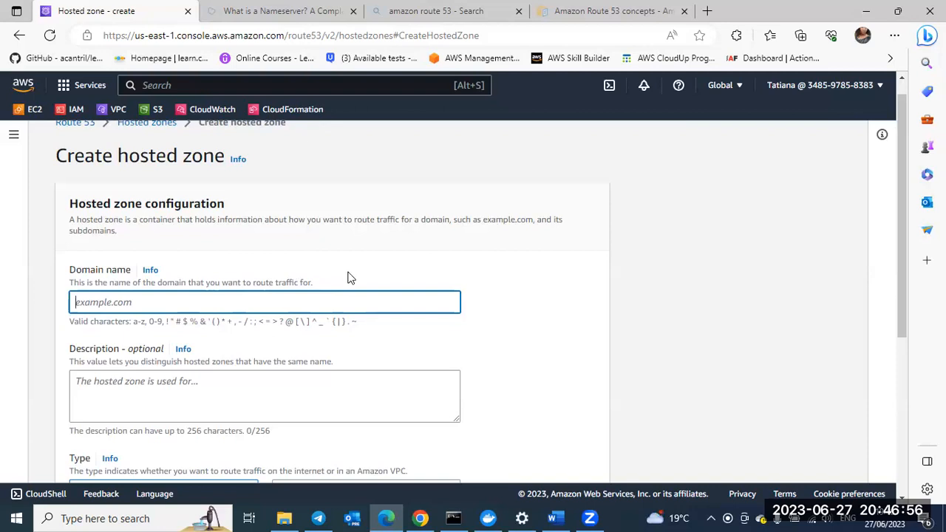
{"action": "scroll", "coordinate": [225, 300], "scroll_direction": "down", "scroll_amount": 1}
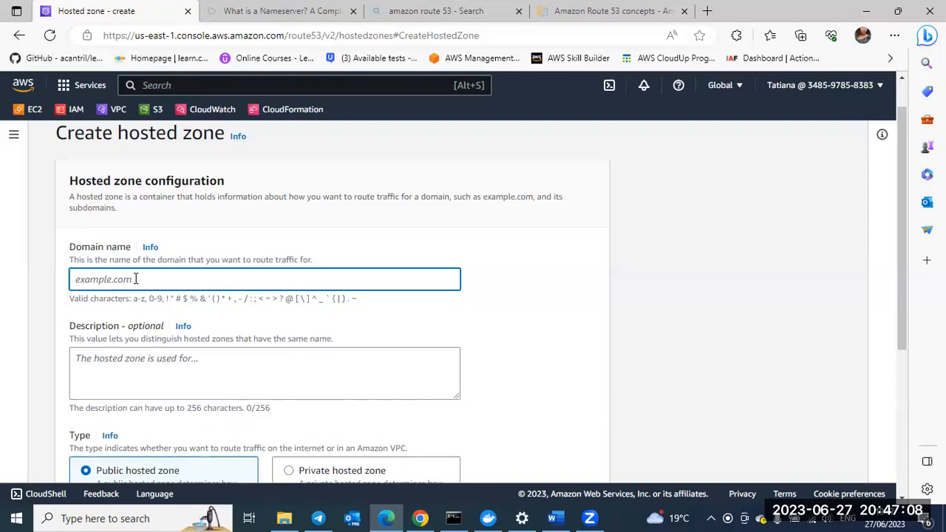
{"action": "type", "text": "wirfoncloudla"}
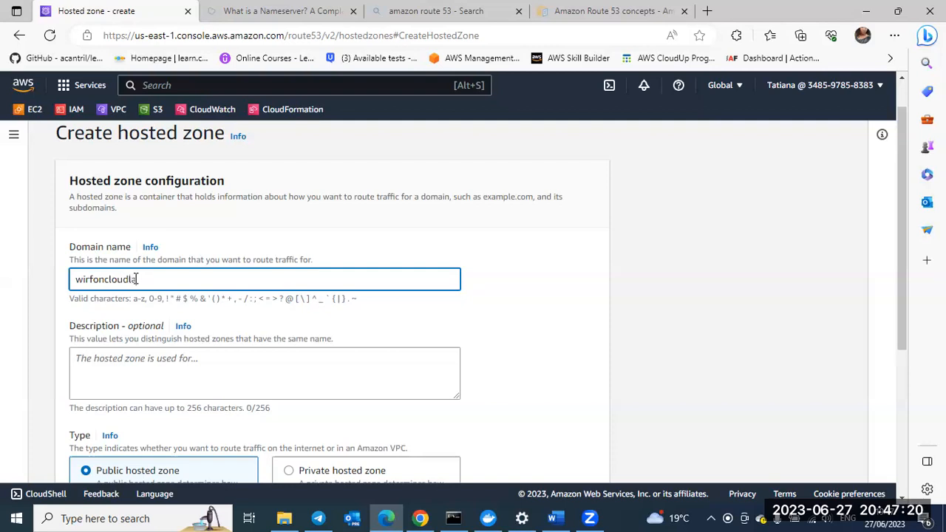
{"action": "type", "text": "b.com"}
Step: Enter the hosted zone description "Hosted zone for my wirfoncloudlab records"
{"action": "scroll", "coordinate": [232, 317], "scroll_direction": "down", "scroll_amount": 1}
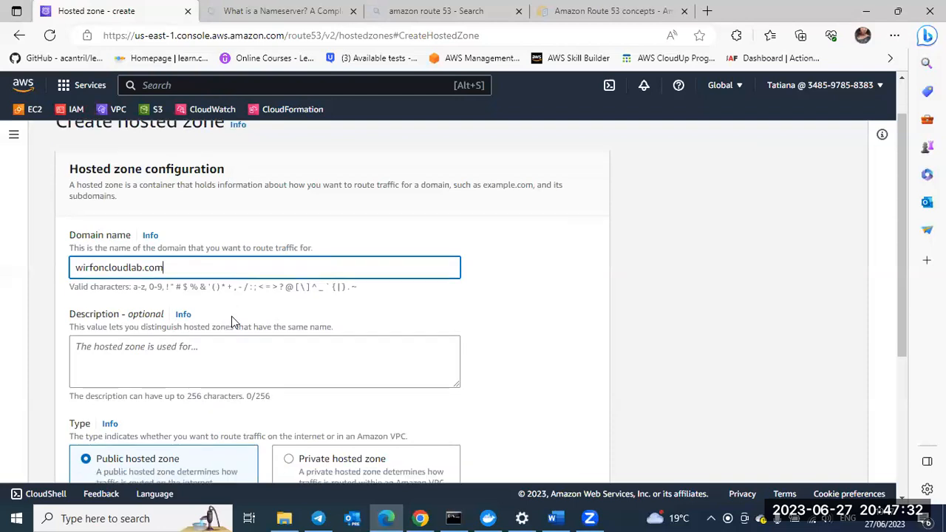
{"action": "left_click", "coordinate": [190, 346]}
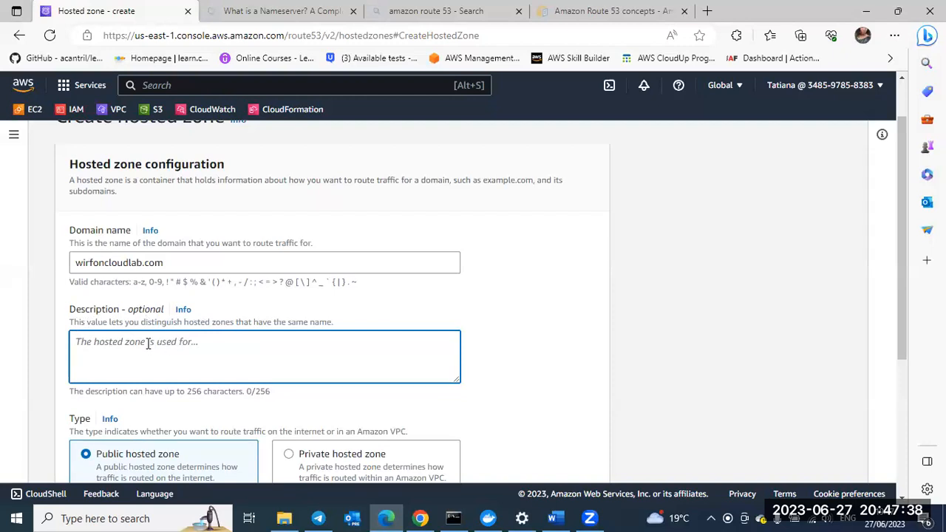
{"action": "type", "text": "H"}
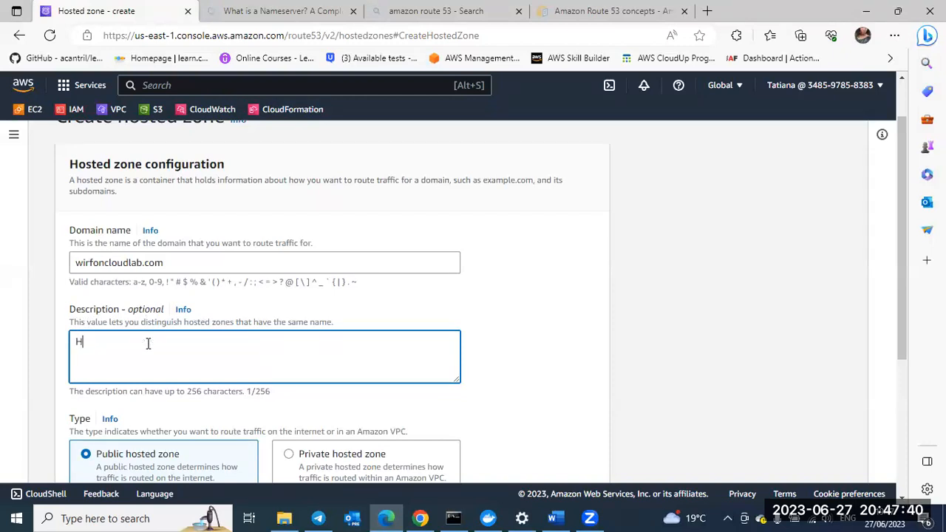
{"action": "type", "text": "osted zone for my wi"}
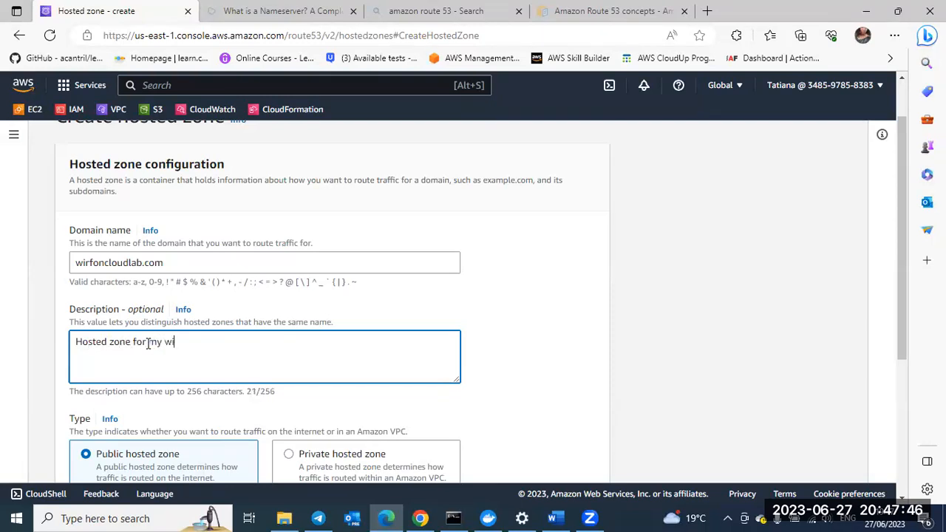
{"action": "type", "text": "rfonc"}
{"action": "key", "text": "BackSpace"}
{"action": "type", "text": "foncloud"}
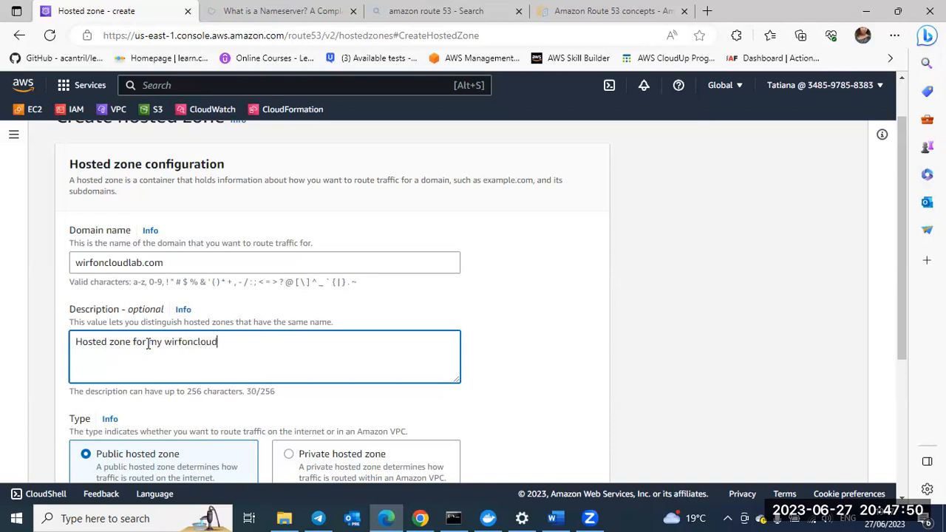
{"action": "type", "text": "lab recod"}
{"action": "type", "text": "rss"}
{"action": "key", "text": "BackSpace"}
{"action": "key", "text": "BackSpace"}
{"action": "type", "text": "ds"}
{"action": "scroll", "coordinate": [173, 367], "scroll_direction": "down", "scroll_amount": 1}
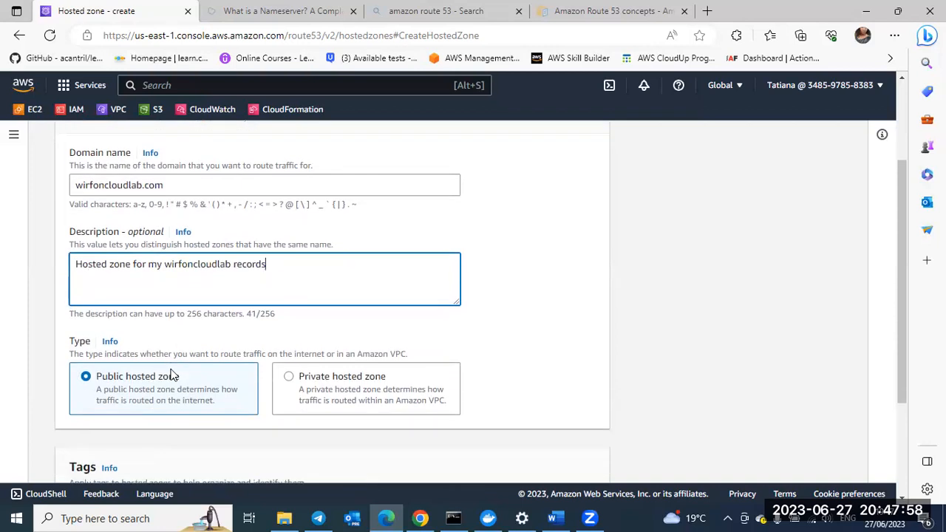
Step: Keep the type as public hosted zone, add no tags, and create the wirfoncloudlab.com hosted zone
{"action": "scroll", "coordinate": [173, 374], "scroll_direction": "up", "scroll_amount": 1}
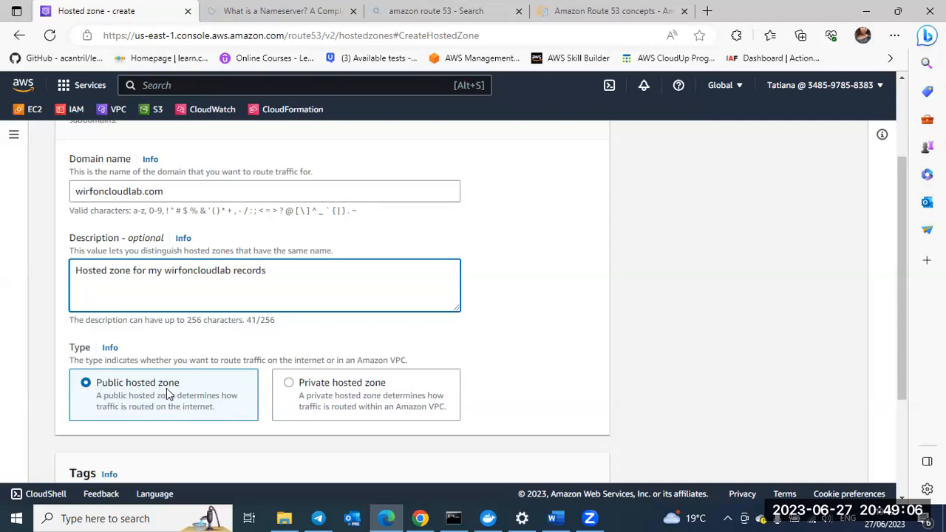
{"action": "scroll", "coordinate": [167, 388], "scroll_direction": "down", "scroll_amount": 1}
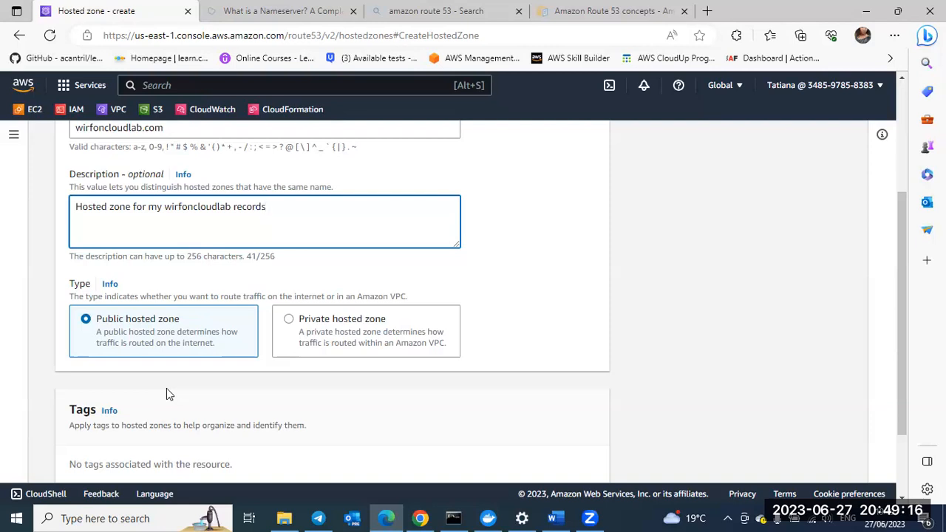
{"action": "scroll", "coordinate": [142, 349], "scroll_direction": "down", "scroll_amount": 1}
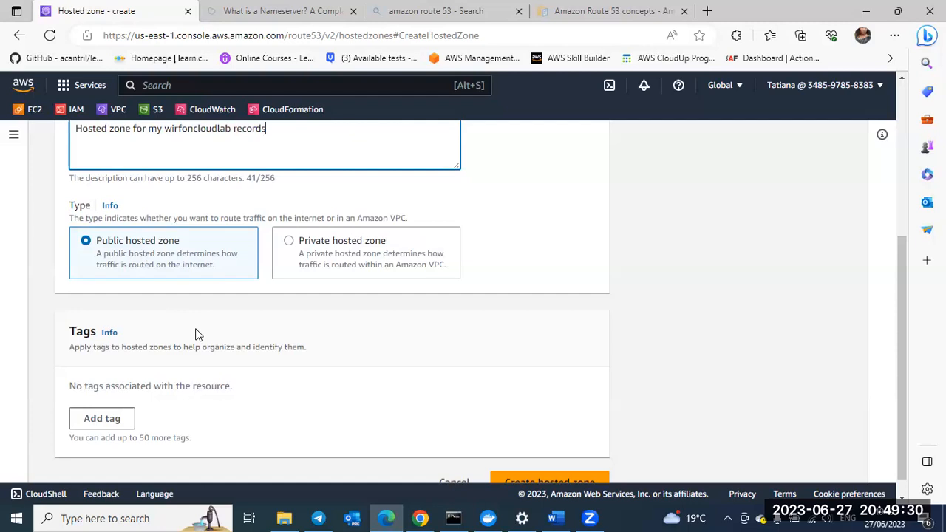
{"action": "scroll", "coordinate": [196, 334], "scroll_direction": "down", "scroll_amount": 1}
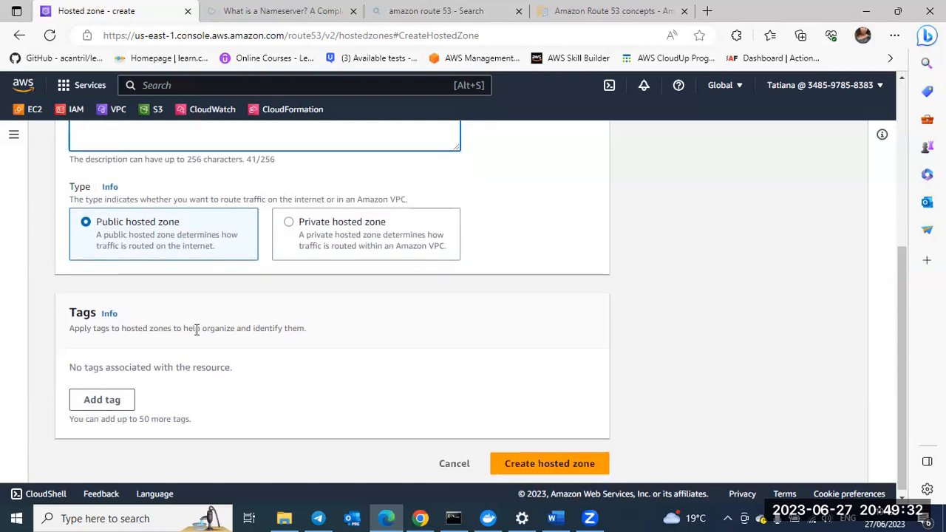
{"action": "scroll", "coordinate": [195, 329], "scroll_direction": "up", "scroll_amount": 1}
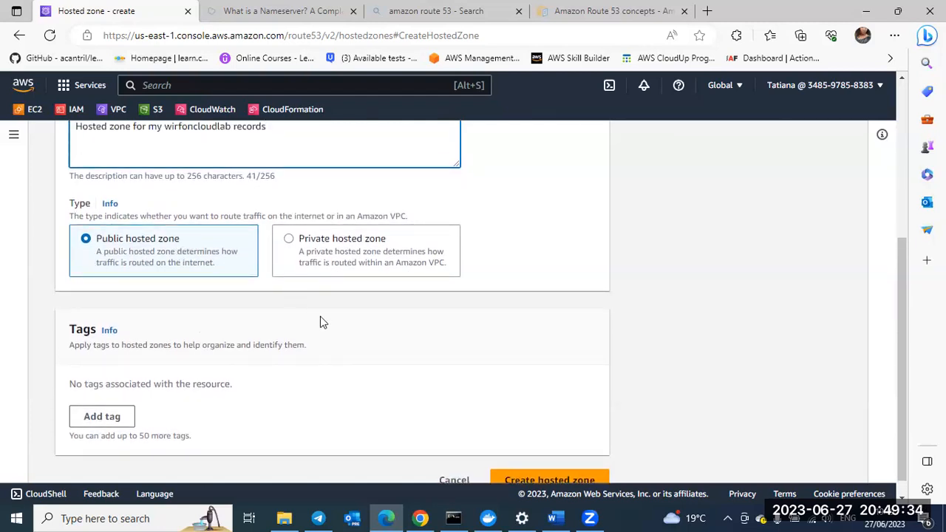
{"action": "scroll", "coordinate": [328, 330], "scroll_direction": "down", "scroll_amount": 1}
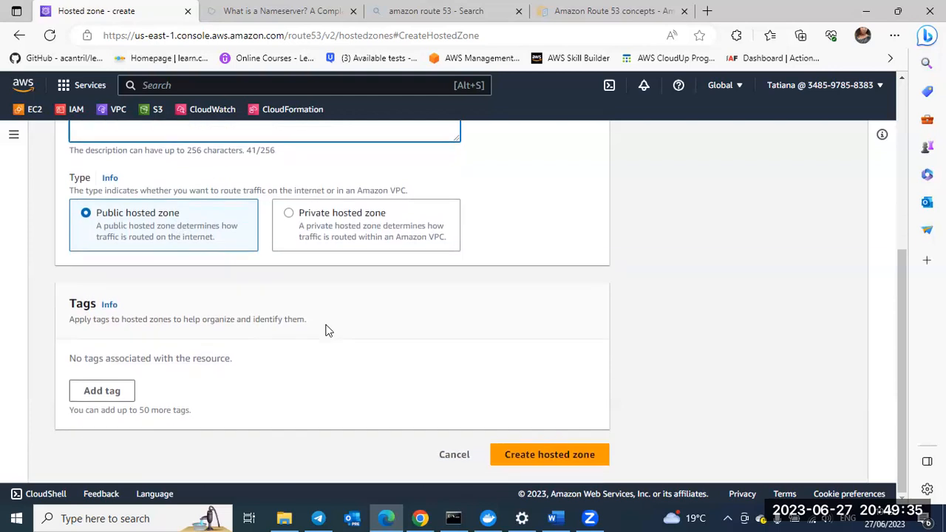
{"action": "left_click", "coordinate": [529, 461]}
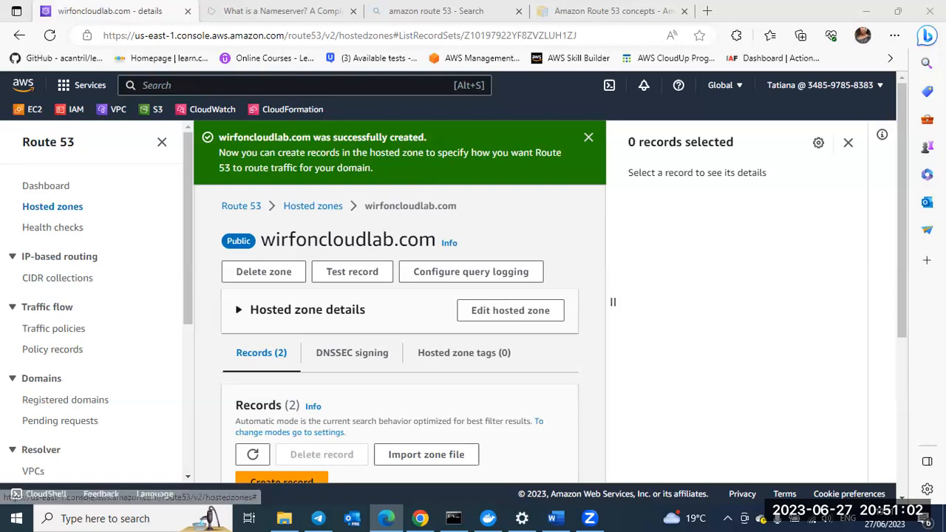
Step: Close the record details pane and dismiss the hosted zone creation notice
{"action": "left_click", "coordinate": [847, 142]}
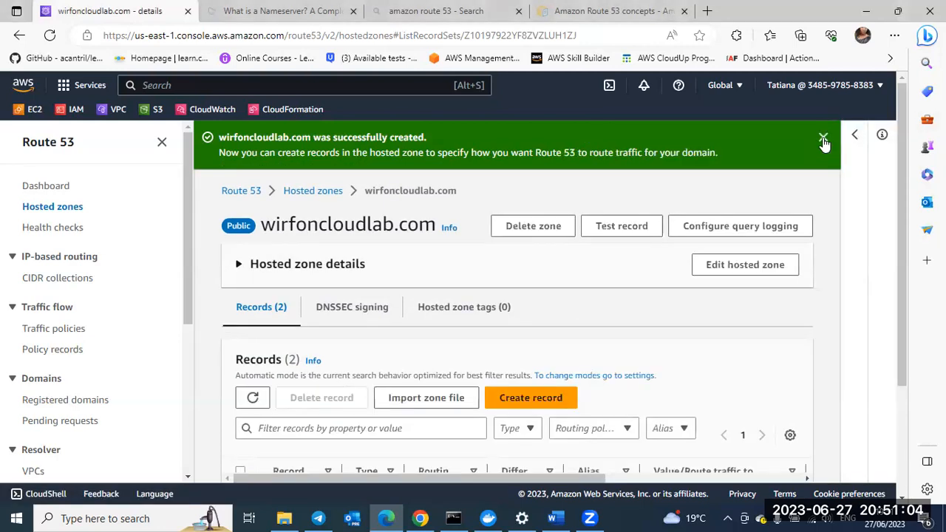
{"action": "left_click", "coordinate": [824, 140]}
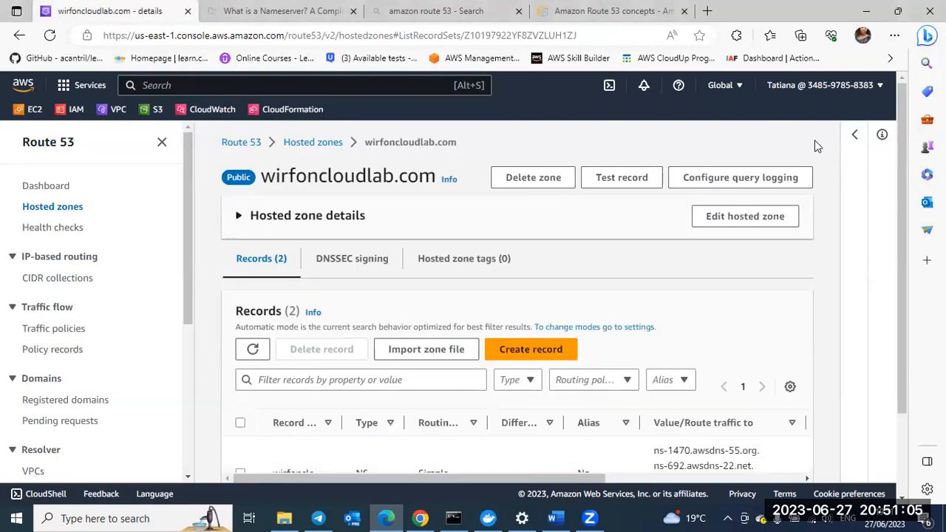
{"action": "left_click", "coordinate": [530, 350]}
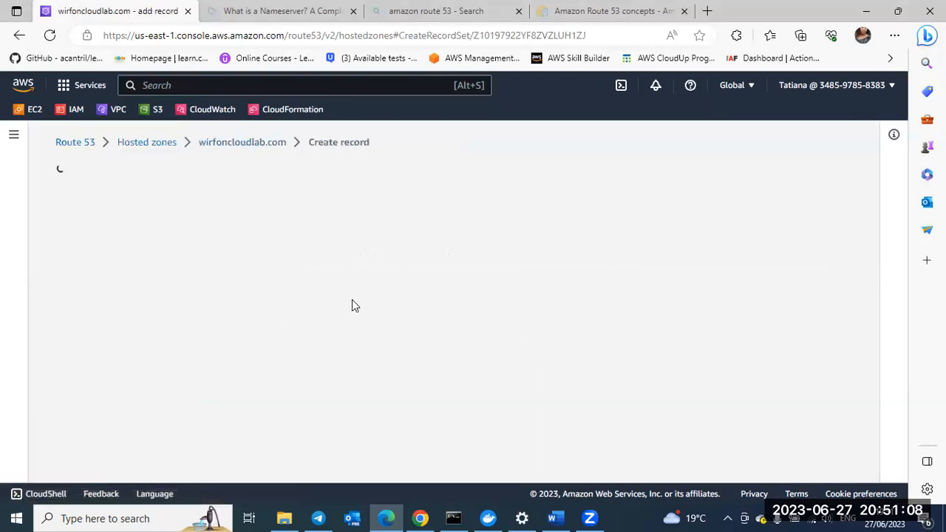
{"action": "scroll", "coordinate": [352, 299], "scroll_direction": "down", "scroll_amount": 2}
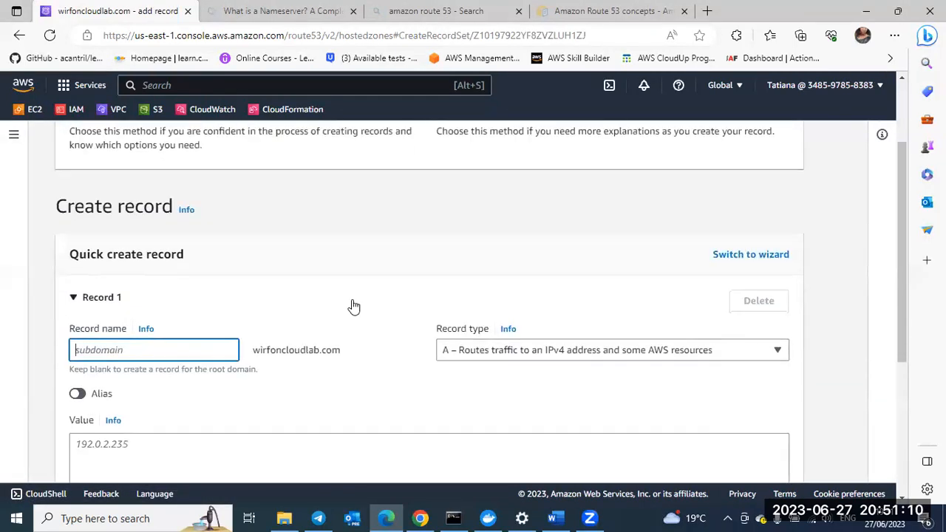
{"action": "scroll", "coordinate": [353, 306], "scroll_direction": "up", "scroll_amount": 2}
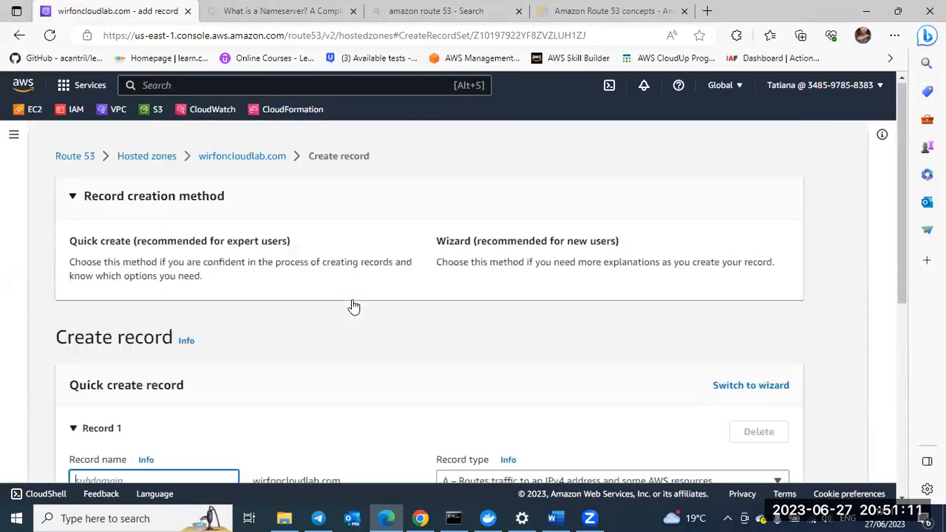
Step: Leave the record form for the hosted zones list, and open wirfoncloudlab.com to review its default records
{"action": "left_click", "coordinate": [157, 145]}
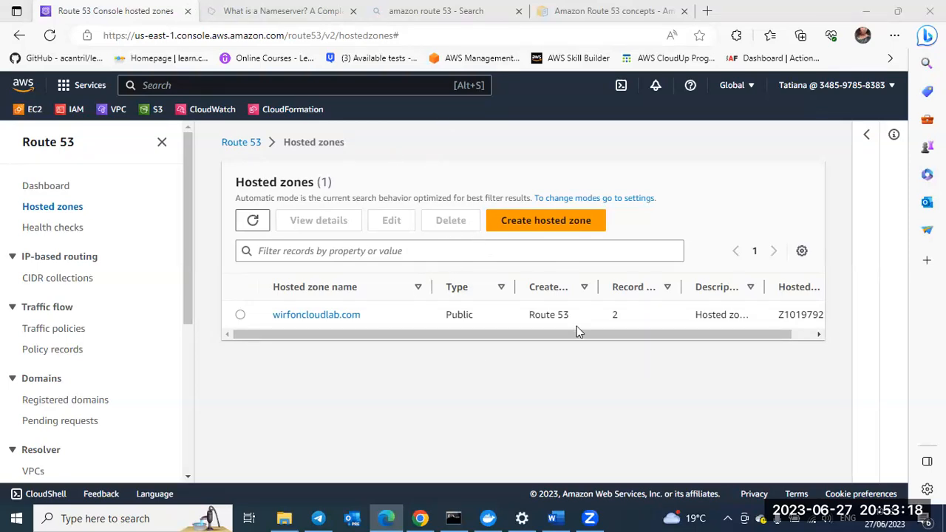
{"action": "scroll", "coordinate": [577, 329], "scroll_direction": "right", "scroll_amount": 2}
{"action": "scroll", "coordinate": [372, 326], "scroll_direction": "left", "scroll_amount": 2}
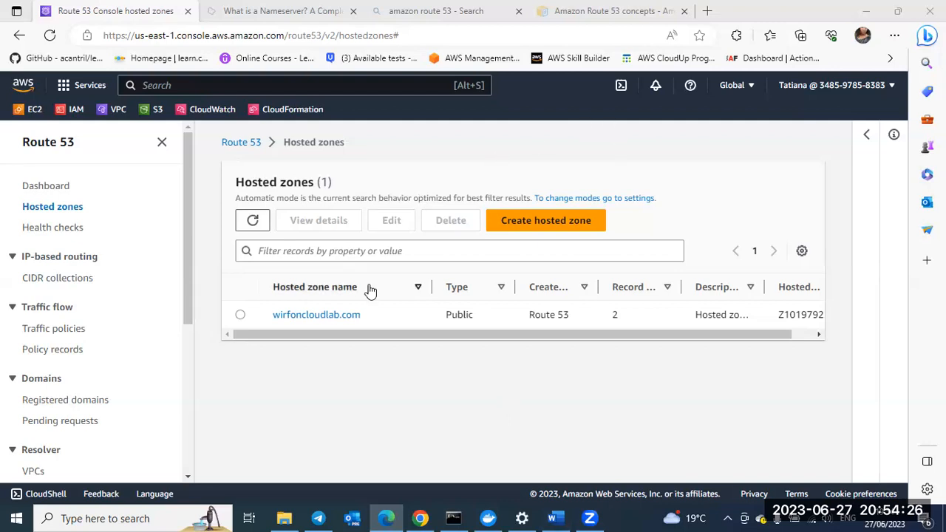
{"action": "left_click", "coordinate": [318, 316]}
{"action": "left_click", "coordinate": [318, 316]}
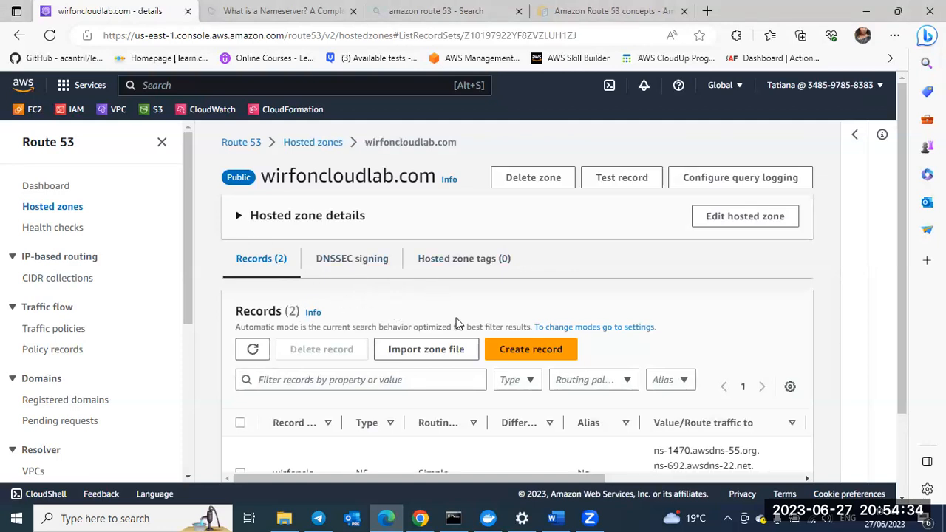
{"action": "scroll", "coordinate": [456, 323], "scroll_direction": "down", "scroll_amount": 3}
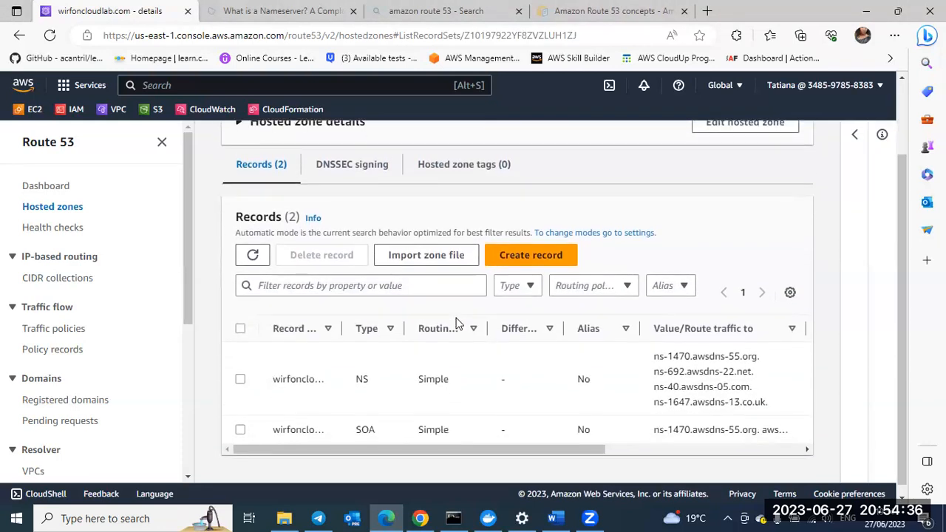
{"action": "scroll", "coordinate": [456, 323], "scroll_direction": "up", "scroll_amount": 2}
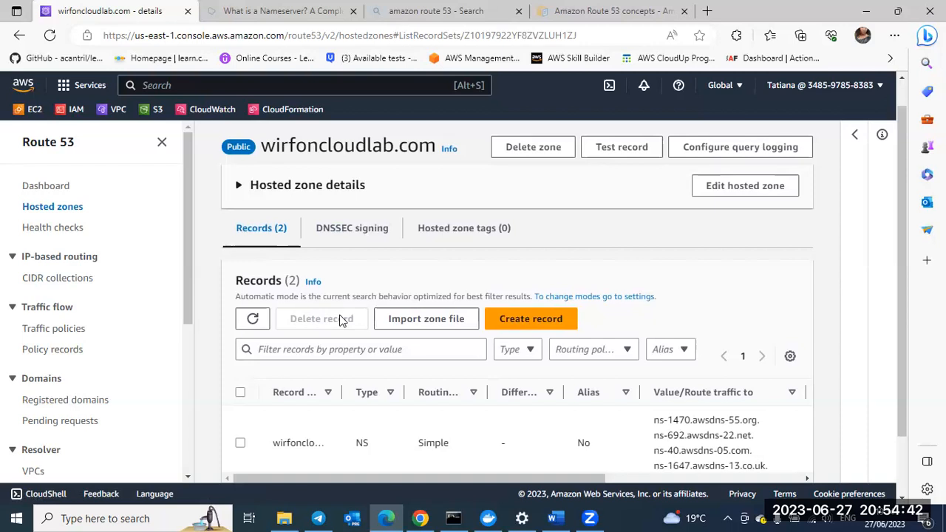
{"action": "scroll", "coordinate": [341, 318], "scroll_direction": "down", "scroll_amount": 1}
{"action": "scroll", "coordinate": [341, 319], "scroll_direction": "down", "scroll_amount": 1}
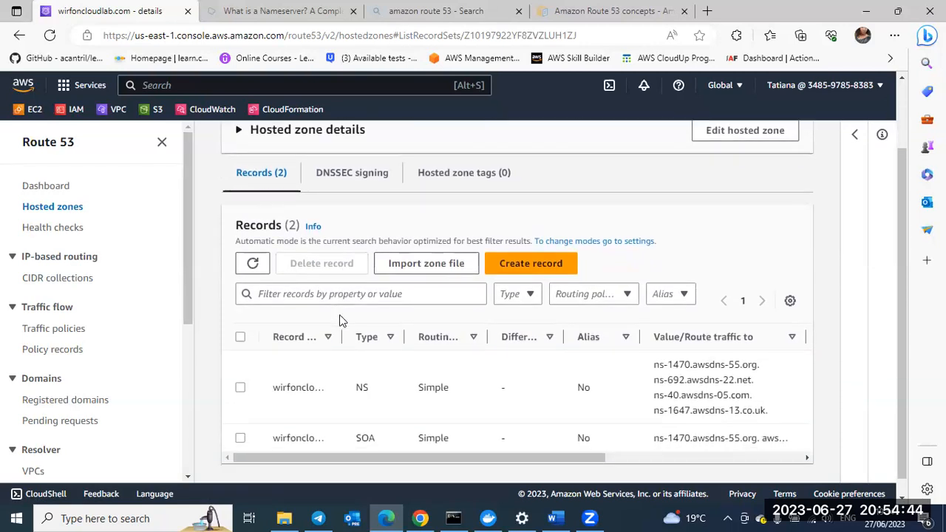
Step: Return to the hosted zones list and reopen the wirfoncloudlab.com zone to examine its NS and SOA records
{"action": "left_click", "coordinate": [53, 207]}
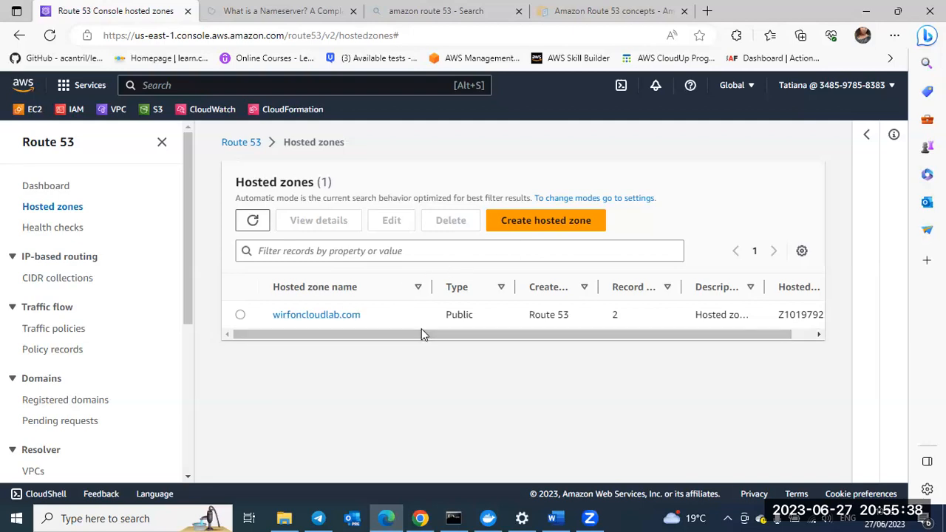
{"action": "left_click_drag", "start_coordinate": [416, 332], "coordinate": [363, 334]}
{"action": "left_click", "coordinate": [330, 316]}
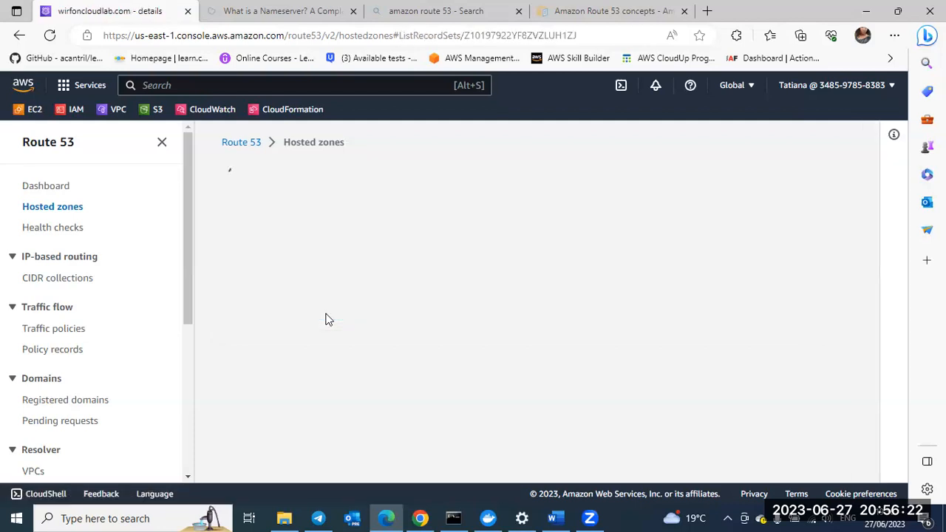
{"action": "scroll", "coordinate": [442, 326], "scroll_direction": "down", "scroll_amount": 3}
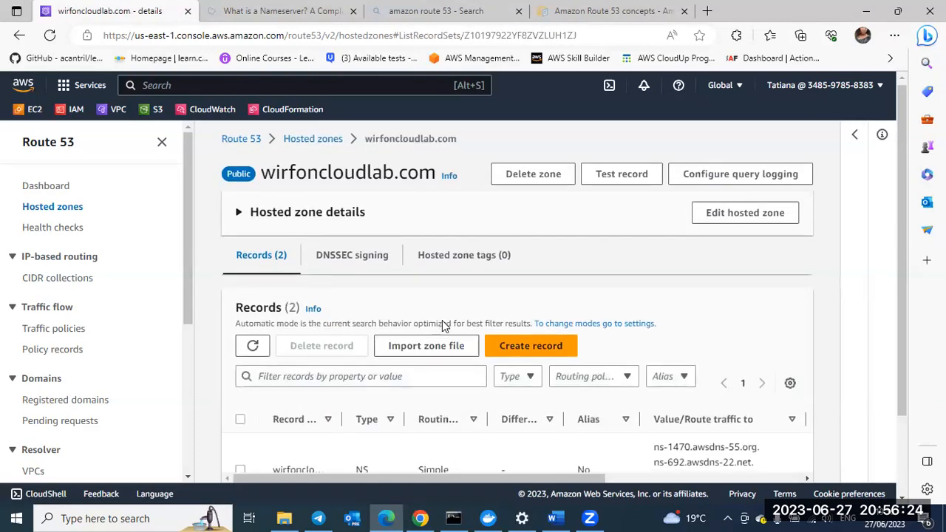
{"action": "scroll", "coordinate": [471, 332], "scroll_direction": "up", "scroll_amount": 3}
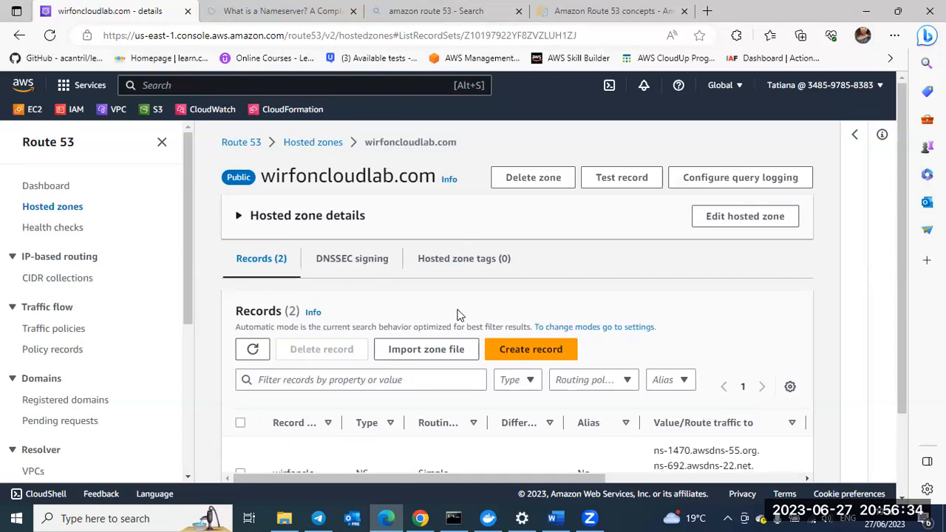
{"action": "scroll", "coordinate": [459, 314], "scroll_direction": "down", "scroll_amount": 1}
{"action": "scroll", "coordinate": [458, 313], "scroll_direction": "down", "scroll_amount": 1}
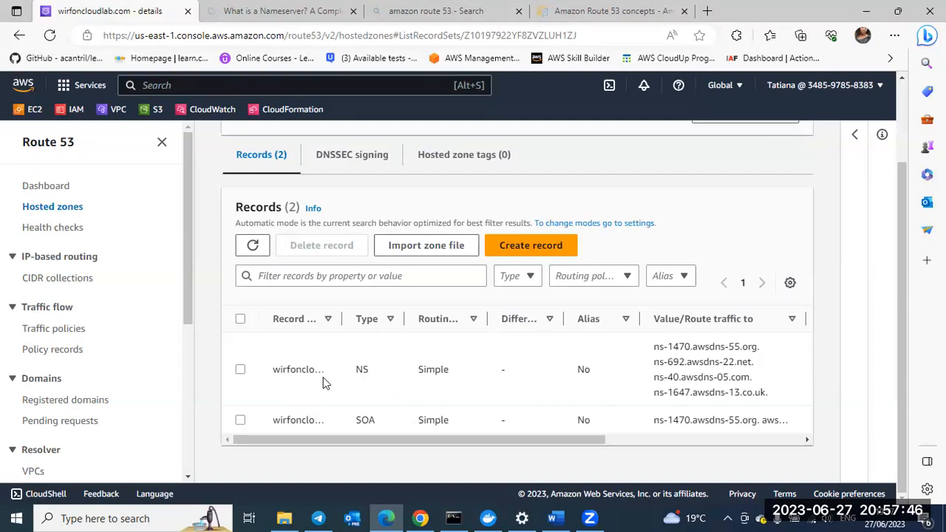
Step: Widen the Record name and Routing policy columns of the records table and examine the name server values
{"action": "left_click_drag", "start_coordinate": [341, 319], "coordinate": [397, 320]}
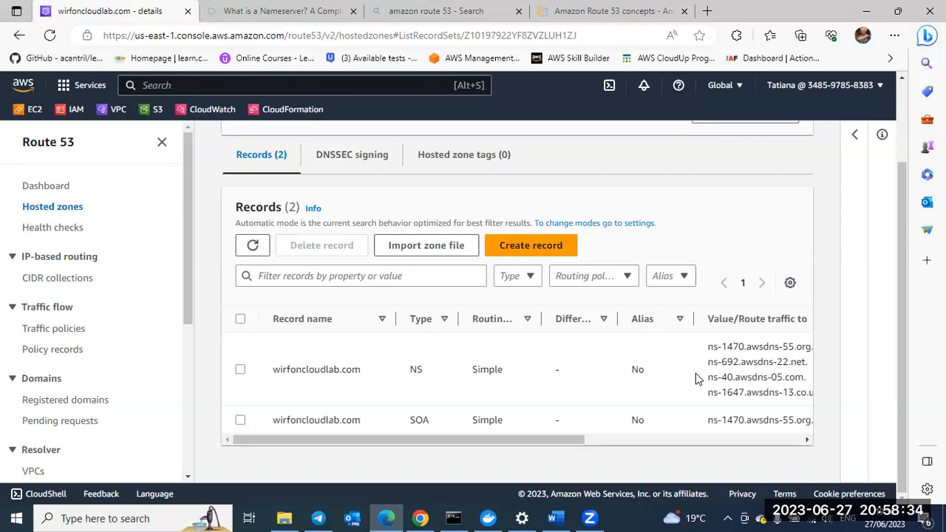
{"action": "scroll", "coordinate": [686, 384], "scroll_direction": "right", "scroll_amount": 2}
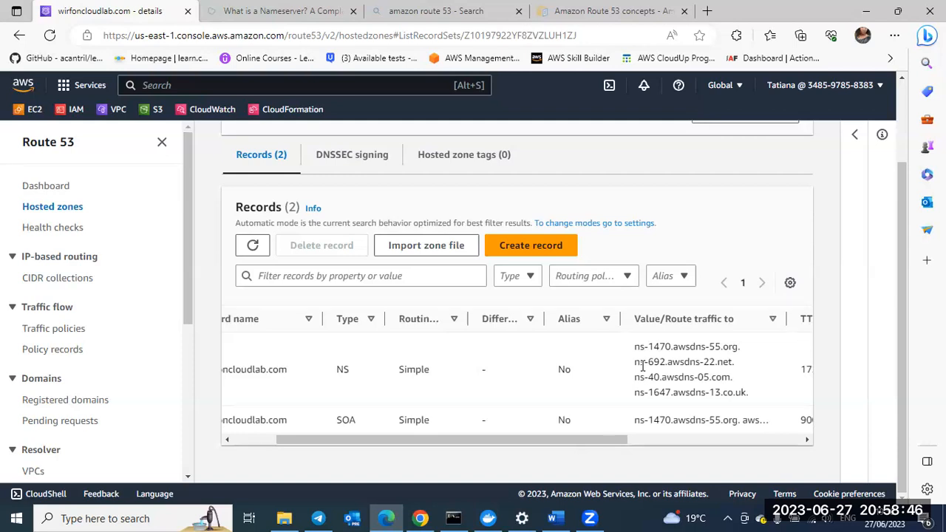
{"action": "scroll", "coordinate": [643, 365], "scroll_direction": "left", "scroll_amount": 3}
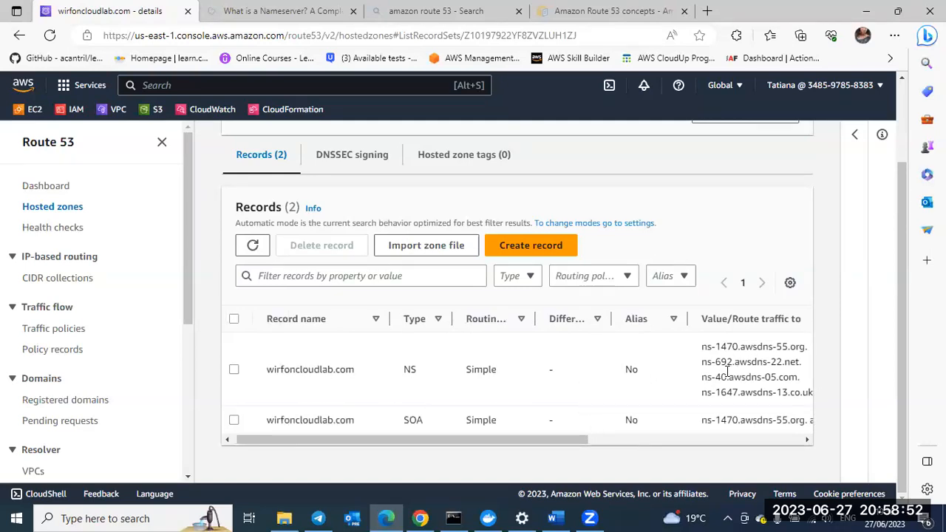
{"action": "scroll", "coordinate": [728, 373], "scroll_direction": "right", "scroll_amount": 1}
{"action": "scroll", "coordinate": [657, 376], "scroll_direction": "left", "scroll_amount": 1}
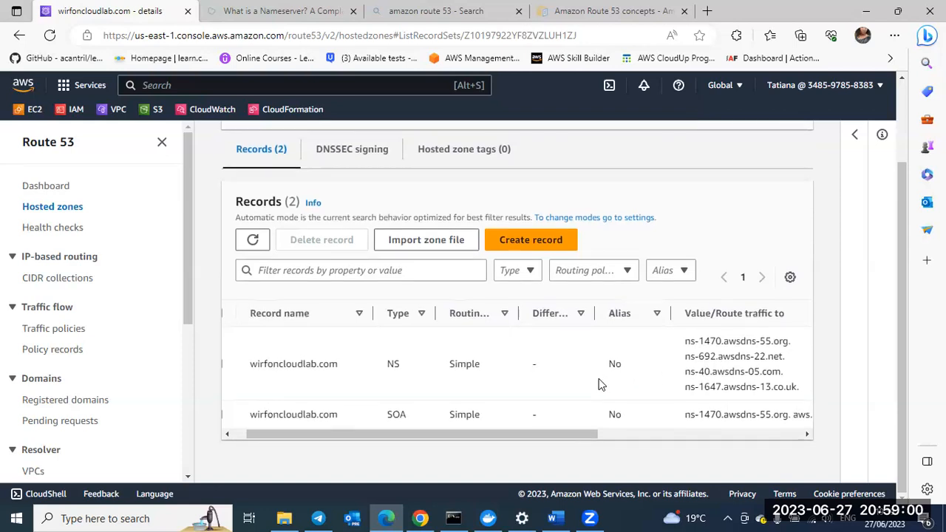
{"action": "scroll", "coordinate": [510, 355], "scroll_direction": "left", "scroll_amount": 1}
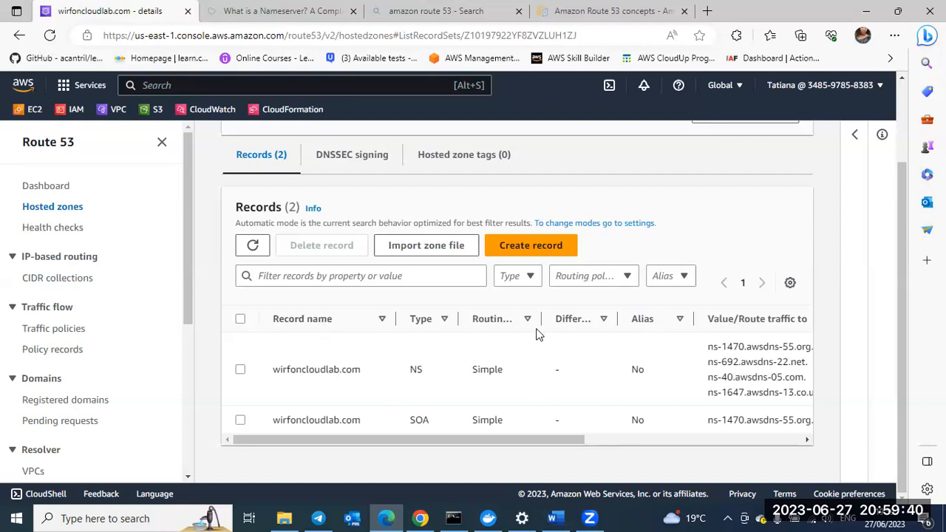
{"action": "left_click_drag", "start_coordinate": [540, 318], "coordinate": [602, 320]}
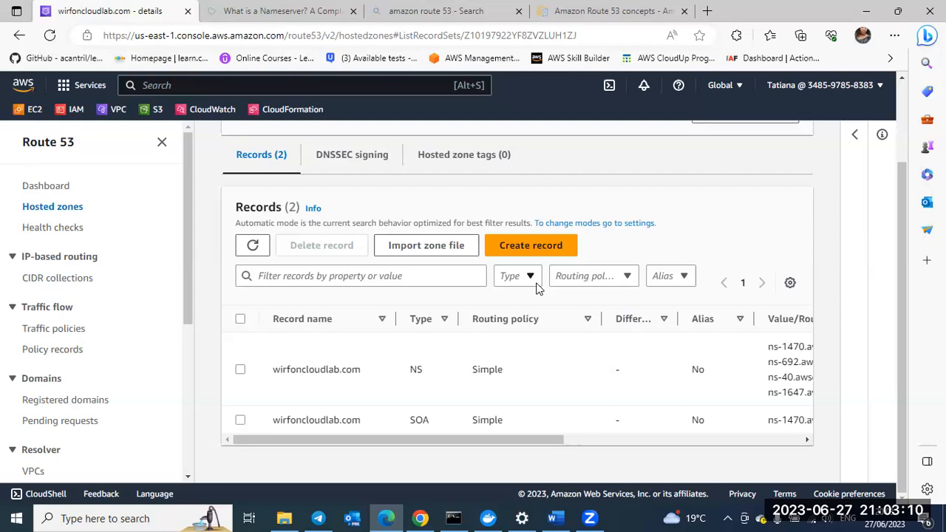
Step: Start creating a record in the wirfoncloudlab.com hosted zone and look over the quick create form
{"action": "left_click", "coordinate": [512, 246]}
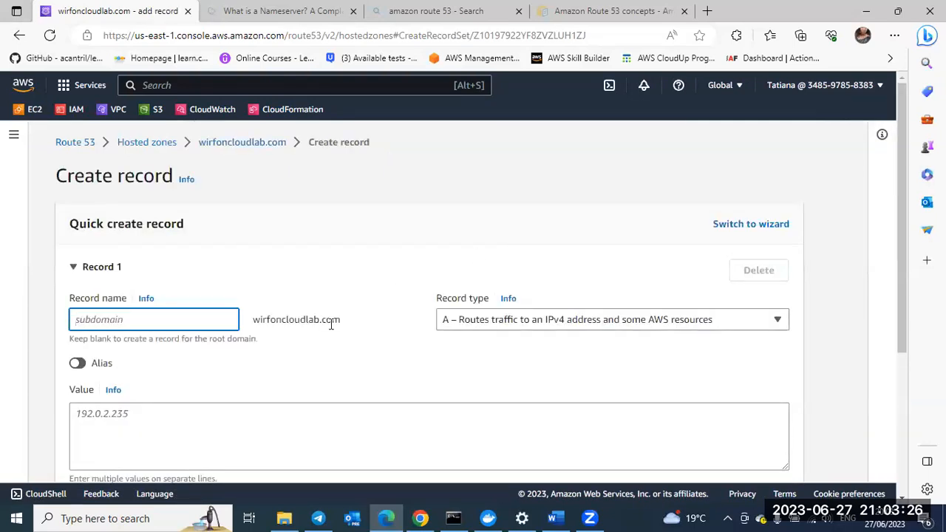
{"action": "scroll", "coordinate": [330, 325], "scroll_direction": "down", "scroll_amount": 1}
{"action": "scroll", "coordinate": [331, 326], "scroll_direction": "down", "scroll_amount": 1}
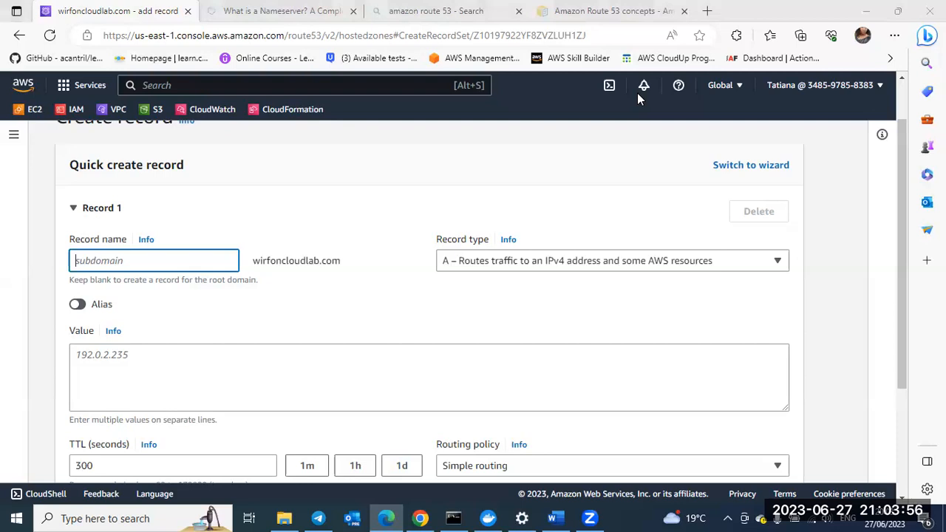
Step: Highlight the console's domain part in the web address as an example, and return to the record form
{"action": "left_click", "coordinate": [318, 238]}
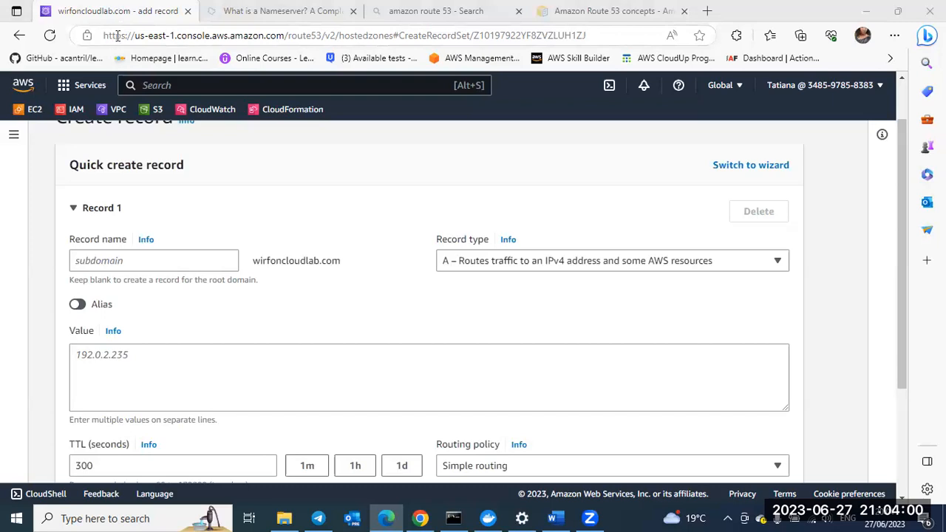
{"action": "left_click_drag", "start_coordinate": [128, 38], "coordinate": [285, 39]}
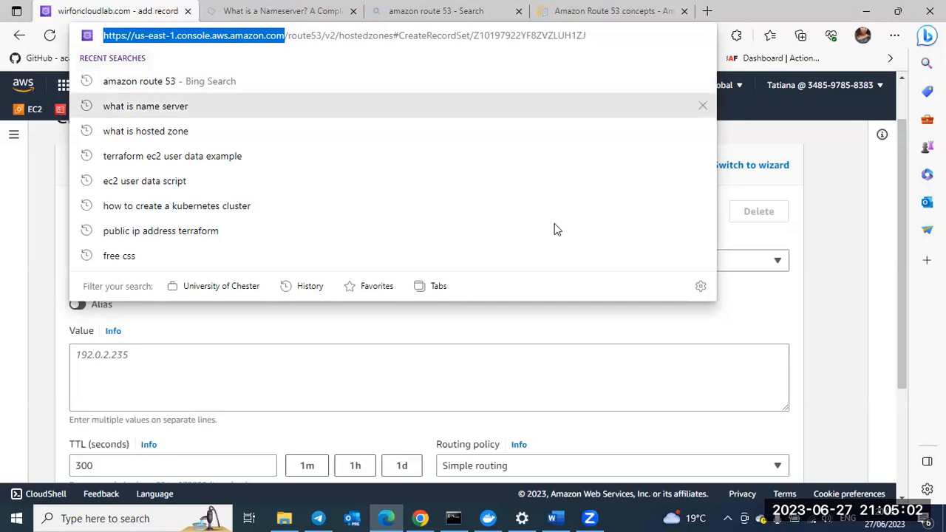
{"action": "left_click", "coordinate": [727, 325]}
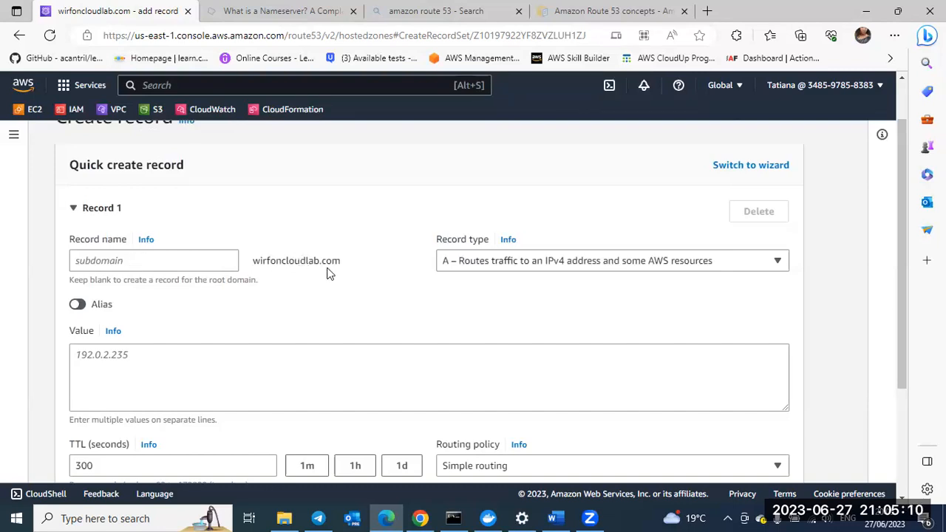
Step: Enter knowledgebase as the subdomain in the new record's name for wirfoncloudlab.com
{"action": "left_click", "coordinate": [176, 261]}
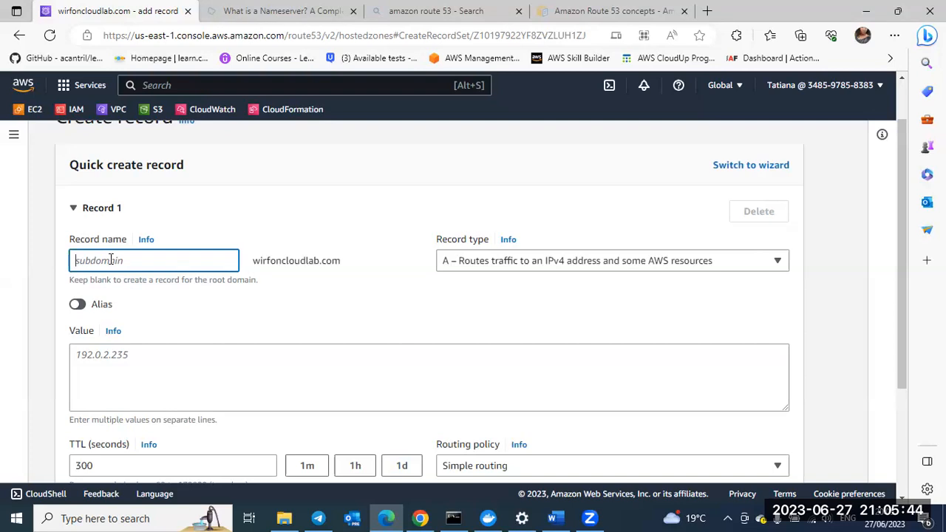
{"action": "type", "text": "know"}
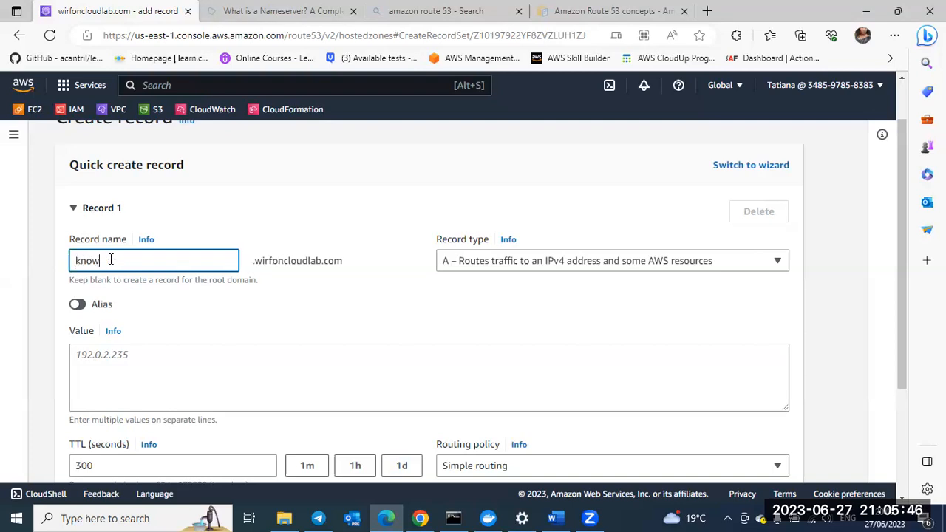
{"action": "type", "text": "ledge"}
{"action": "scroll", "coordinate": [288, 318], "scroll_direction": "down", "scroll_amount": 1}
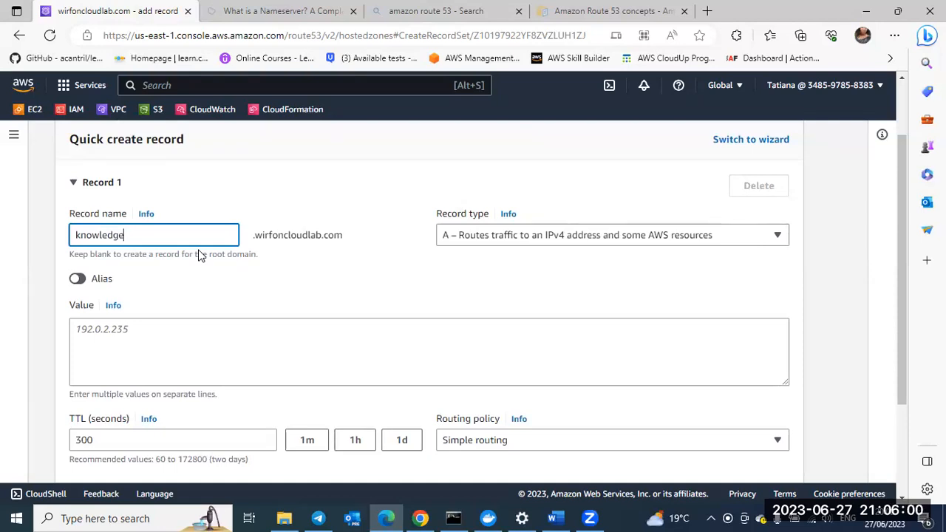
{"action": "type", "text": "base"}
Step: Look through the available record types, keep type A, and place the cursor in the record's Value box
{"action": "left_click", "coordinate": [778, 237]}
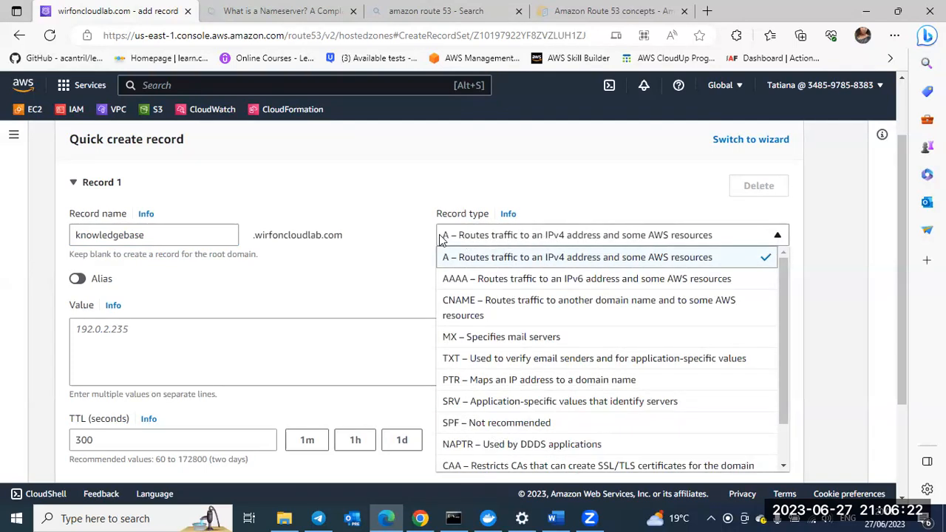
{"action": "left_click", "coordinate": [373, 267]}
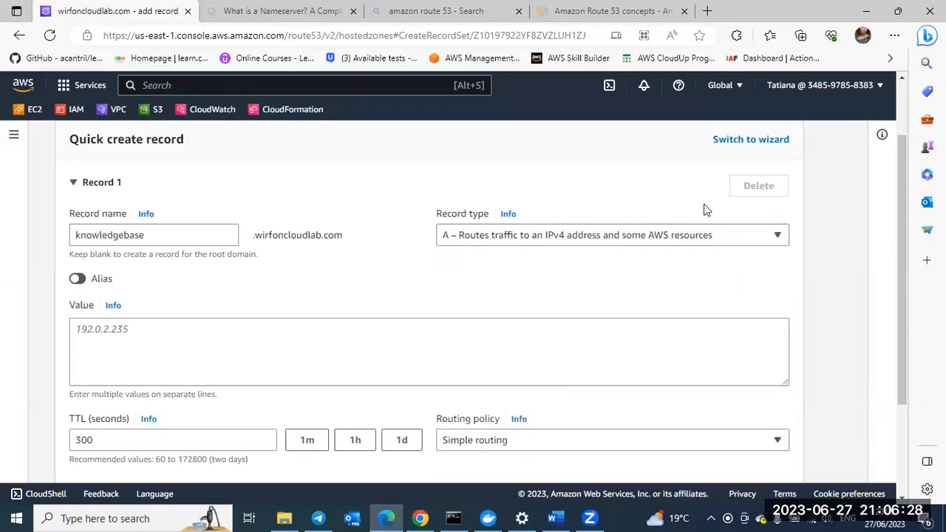
{"action": "scroll", "coordinate": [481, 286], "scroll_direction": "down", "scroll_amount": 1}
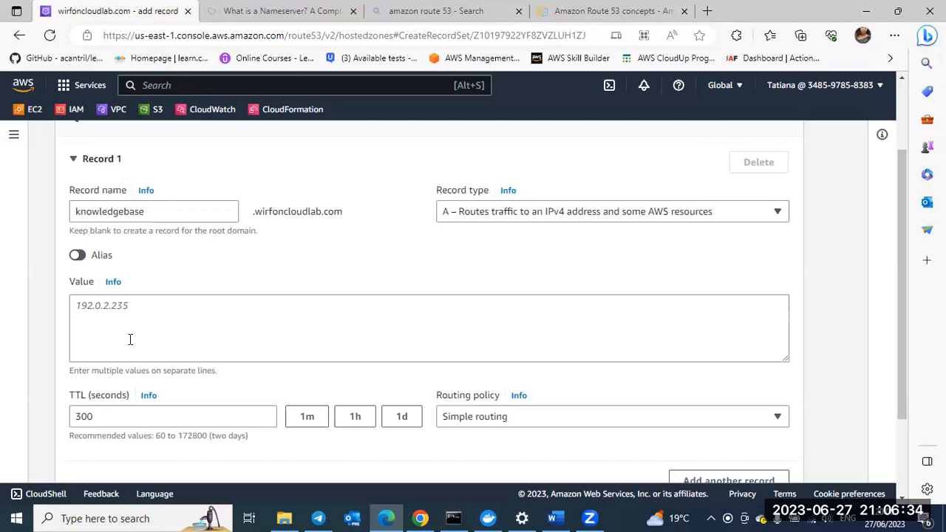
{"action": "left_click", "coordinate": [133, 305]}
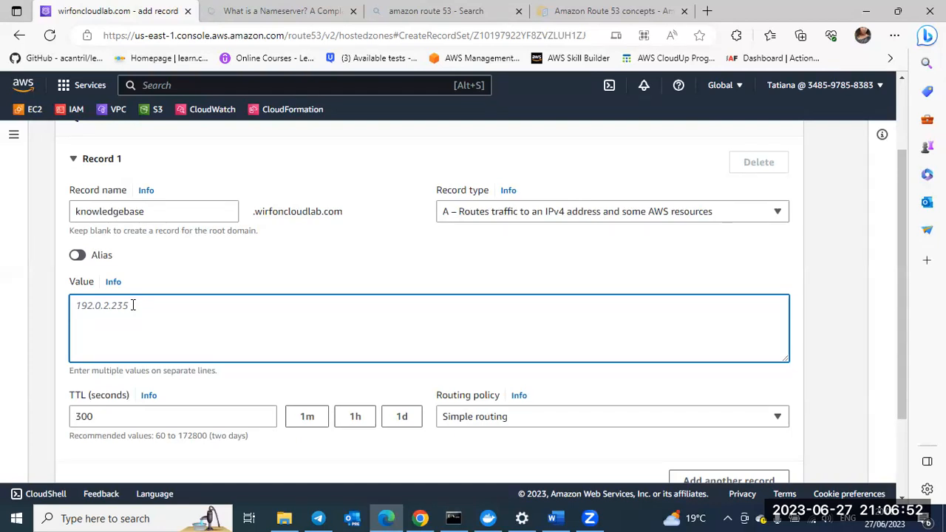
{"action": "type", "text": "92.0"}
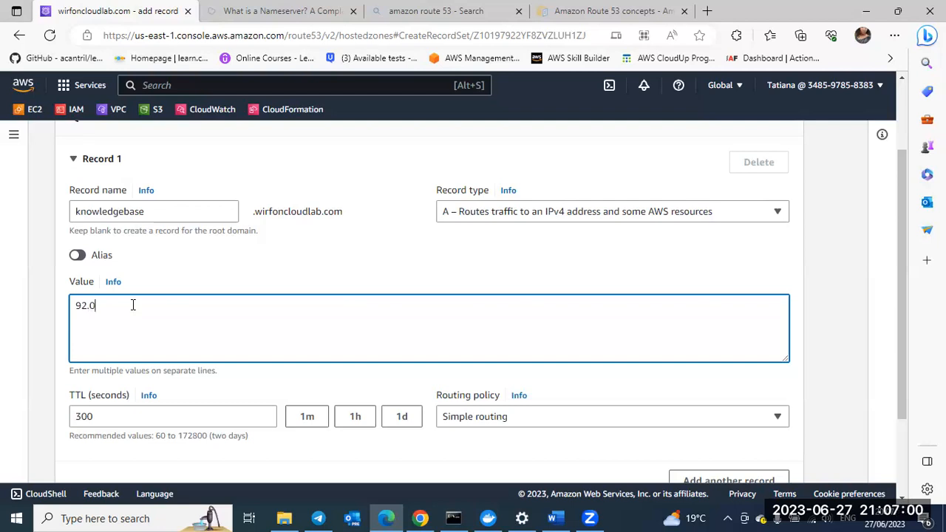
{"action": "key", "text": "BackSpace"}
{"action": "key", "text": "BackSpace"}
{"action": "key", "text": "BackSpace"}
{"action": "key", "text": "BackSpace"}
{"action": "type", "text": "192.0"}
{"action": "type", "text": "5"}
{"action": "key", "text": "BackSpace"}
{"action": "key", "text": "BackSpace"}
{"action": "key", "text": "BackSpace"}
{"action": "key", "text": "BackSpace"}
{"action": "key", "text": "BackSpace"}
{"action": "key", "text": "BackSpace"}
{"action": "key", "text": "BackSpace"}
Step: Enter 10.0.0.1 as the A record's value and look over the TTL and routing policy settings
{"action": "type", "text": "10.0.0.1"}
{"action": "scroll", "coordinate": [162, 320], "scroll_direction": "down", "scroll_amount": 1}
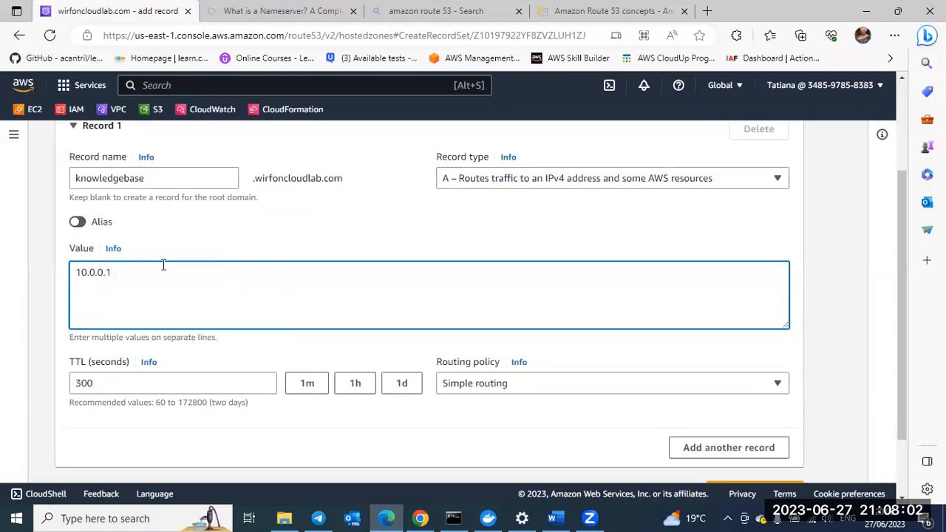
{"action": "scroll", "coordinate": [213, 217], "scroll_direction": "up", "scroll_amount": 2}
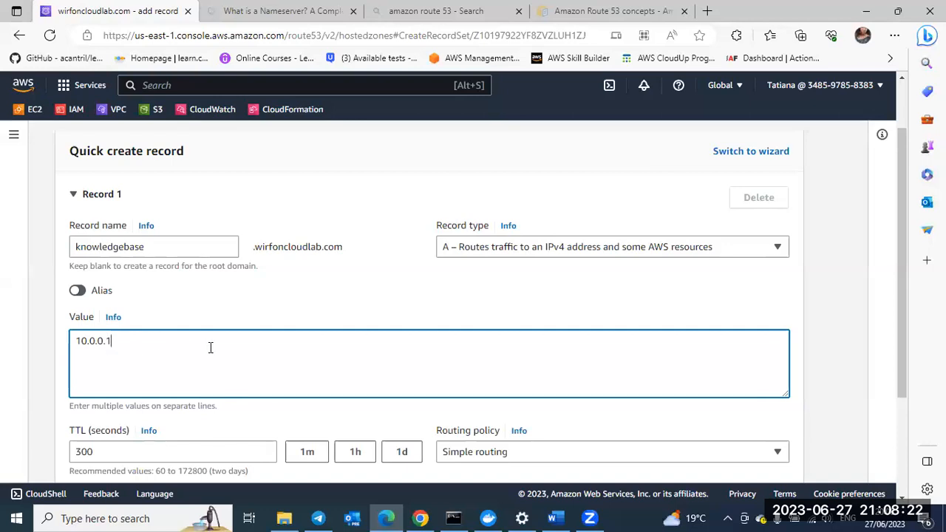
{"action": "scroll", "coordinate": [232, 346], "scroll_direction": "down", "scroll_amount": 1}
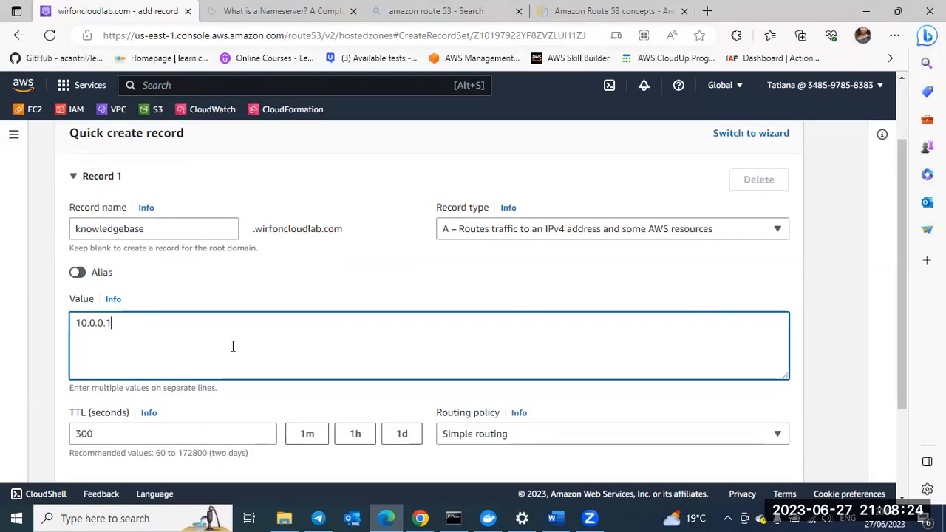
{"action": "scroll", "coordinate": [126, 347], "scroll_direction": "down", "scroll_amount": 3}
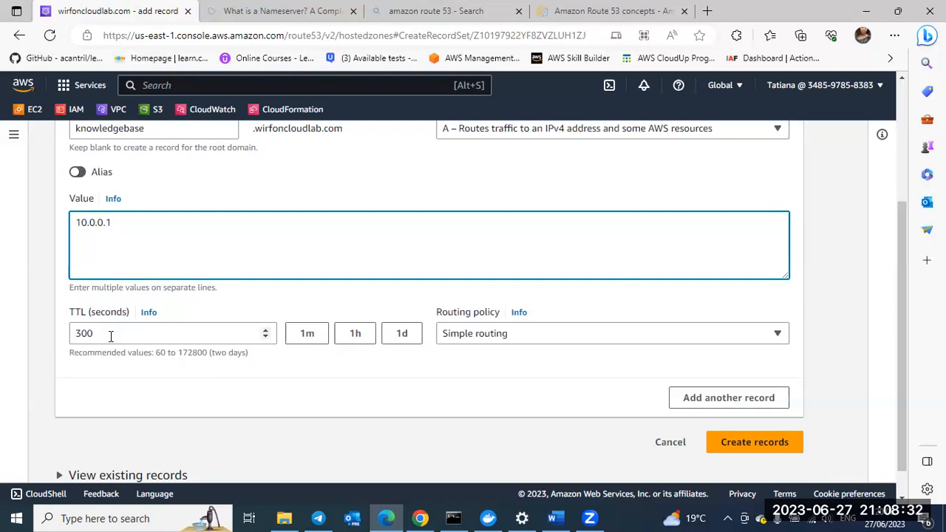
{"action": "scroll", "coordinate": [111, 337], "scroll_direction": "up", "scroll_amount": 1}
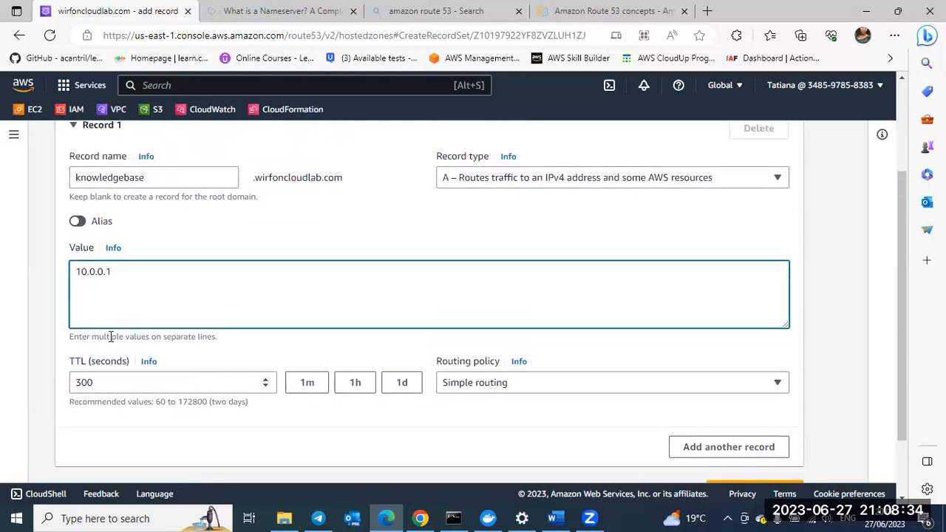
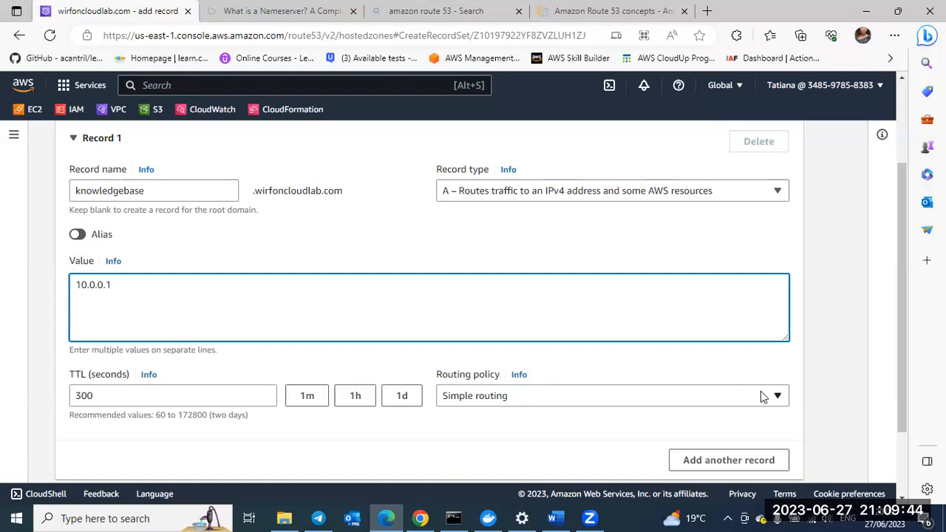
Step: Check the available routing policies, keep Simple routing, and create the knowledgebase A record
{"action": "scroll", "coordinate": [724, 408], "scroll_direction": "down", "scroll_amount": 1}
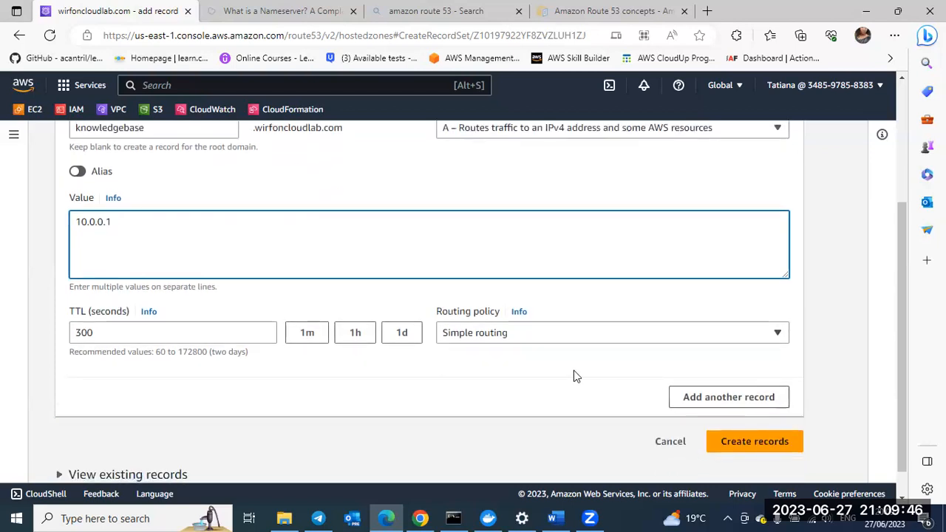
{"action": "left_click", "coordinate": [785, 337]}
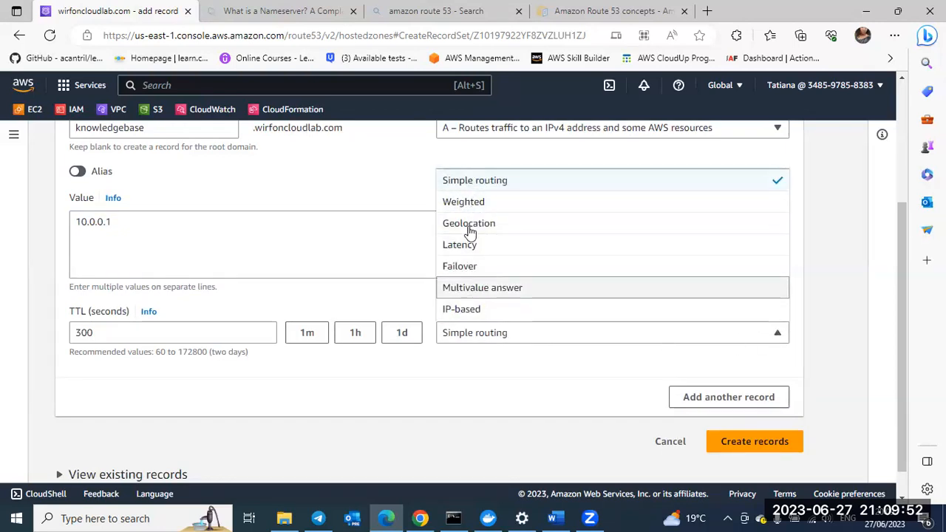
{"action": "left_click", "coordinate": [473, 331]}
{"action": "scroll", "coordinate": [365, 401], "scroll_direction": "up", "scroll_amount": 1}
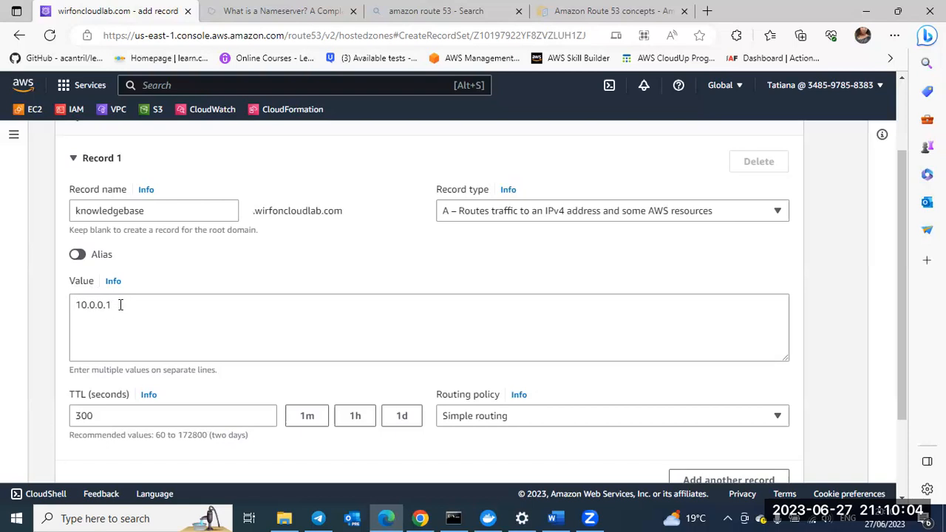
{"action": "scroll", "coordinate": [148, 306], "scroll_direction": "down", "scroll_amount": 3}
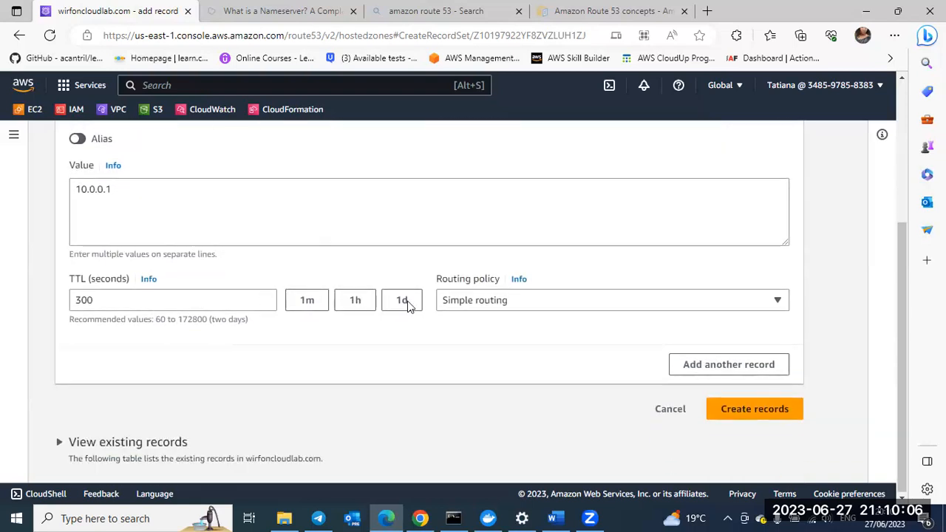
{"action": "left_click", "coordinate": [729, 412]}
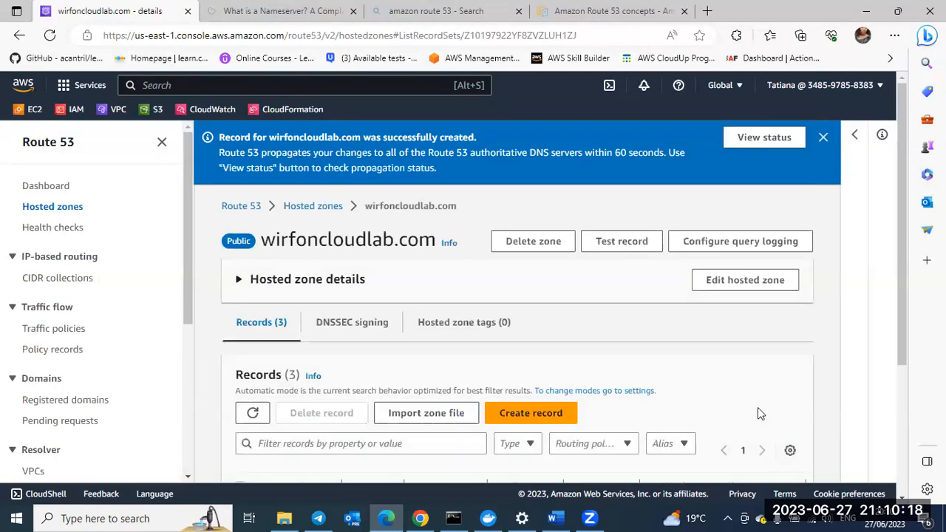
Step: Dismiss the creation notice and widen the Record name column in the wirfoncloudlab.com records table
{"action": "left_click", "coordinate": [822, 139]}
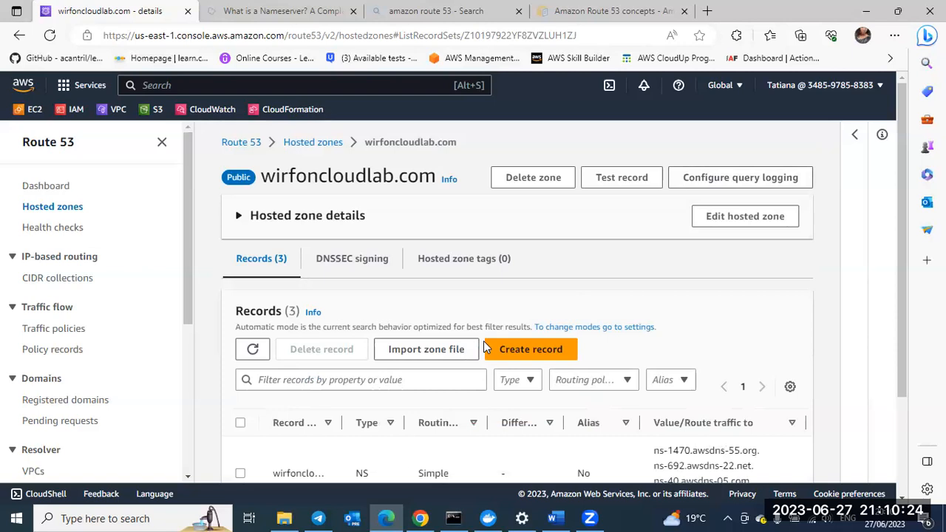
{"action": "scroll", "coordinate": [484, 341], "scroll_direction": "down", "scroll_amount": 3}
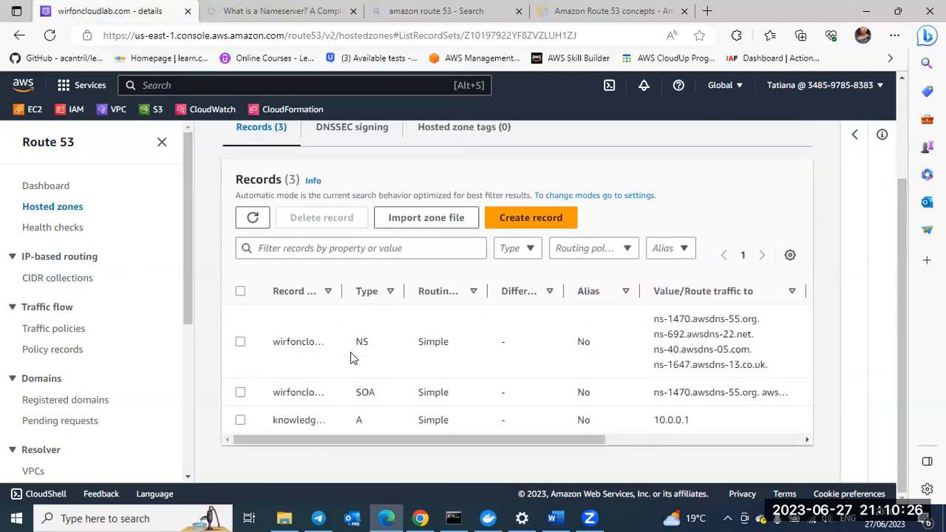
{"action": "left_click_drag", "start_coordinate": [340, 290], "coordinate": [386, 291]}
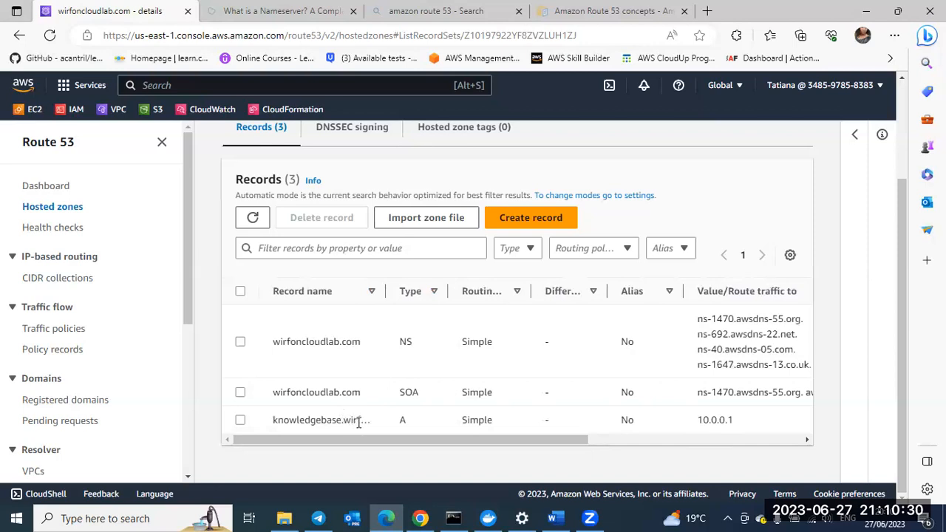
{"action": "mouse_move", "coordinate": [386, 291]}
{"action": "left_mouse_down"}
{"action": "mouse_move", "coordinate": [464, 293]}
{"action": "mouse_move", "coordinate": [380, 293]}
{"action": "left_mouse_up"}
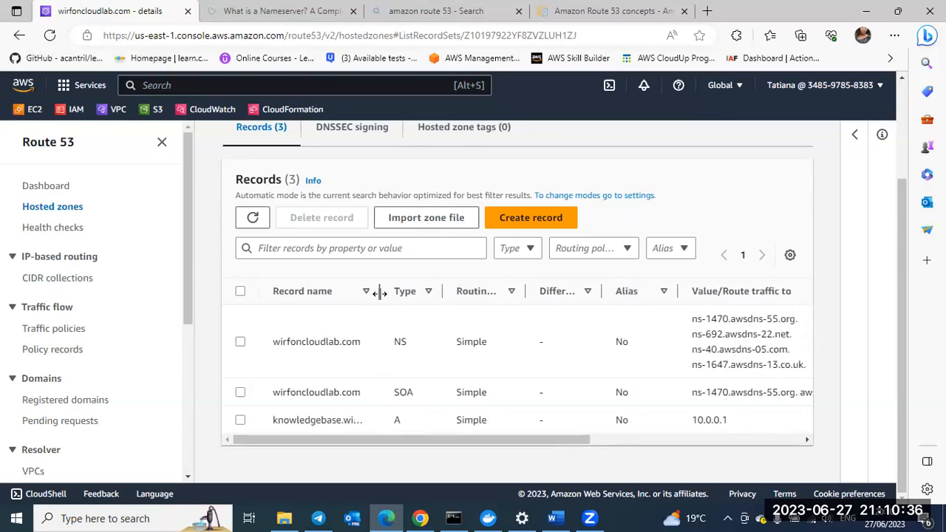
Step: Select the knowledgebase A record and look over its record details
{"action": "left_click", "coordinate": [239, 420]}
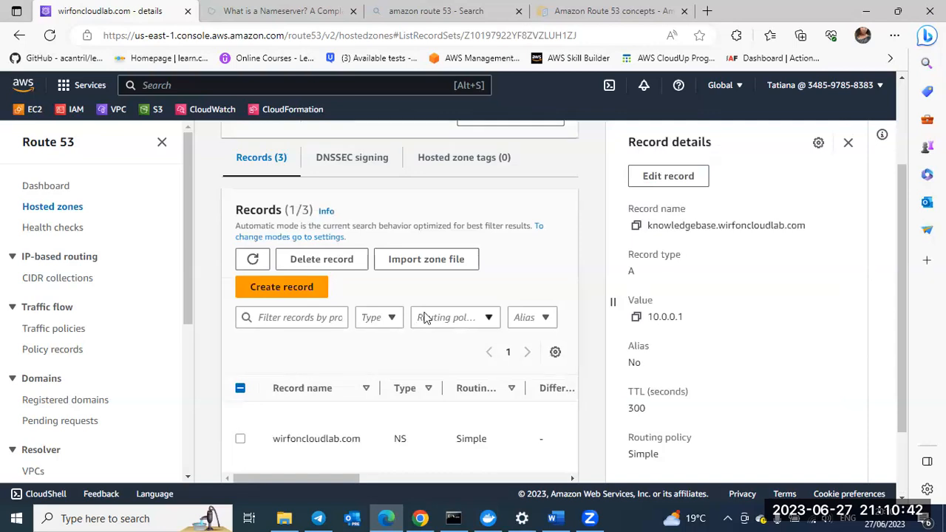
{"action": "scroll", "coordinate": [425, 317], "scroll_direction": "up", "scroll_amount": 4}
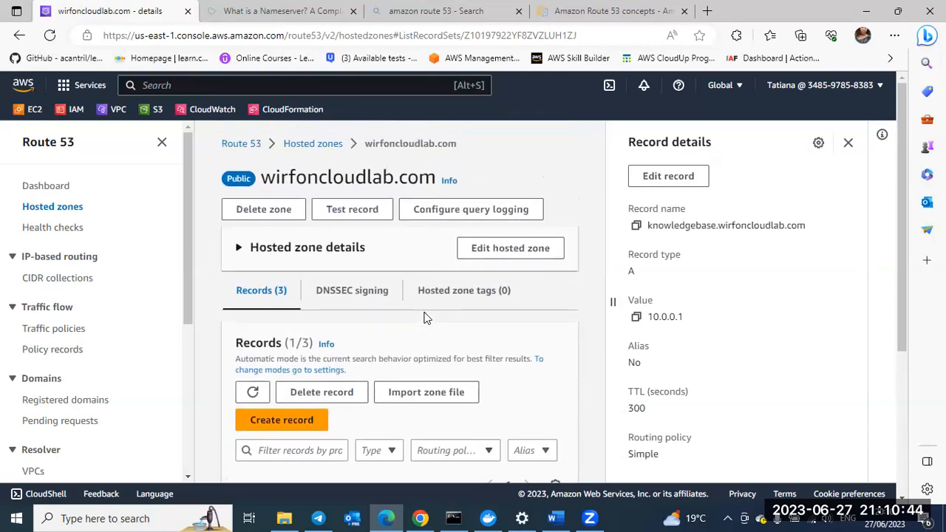
{"action": "scroll", "coordinate": [425, 317], "scroll_direction": "down", "scroll_amount": 3}
{"action": "scroll", "coordinate": [422, 255], "scroll_direction": "up", "scroll_amount": 3}
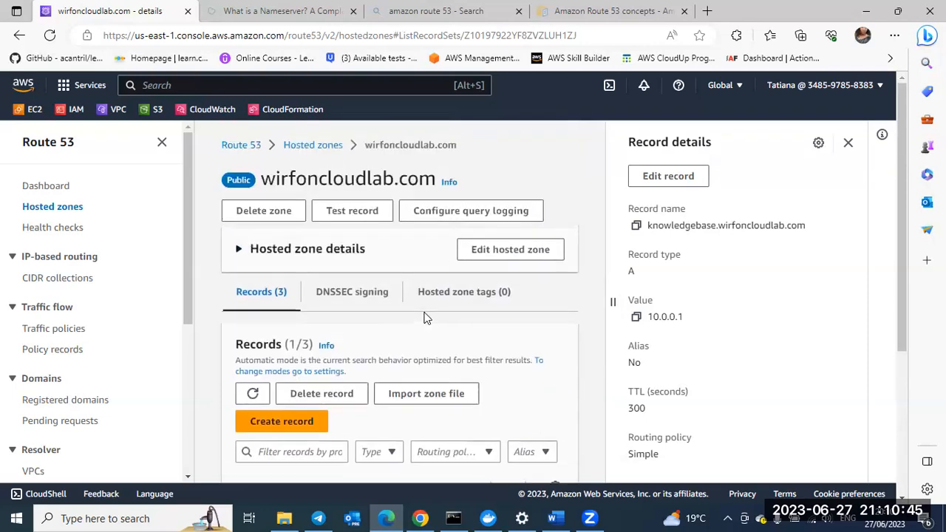
{"action": "right_click", "coordinate": [375, 211]}
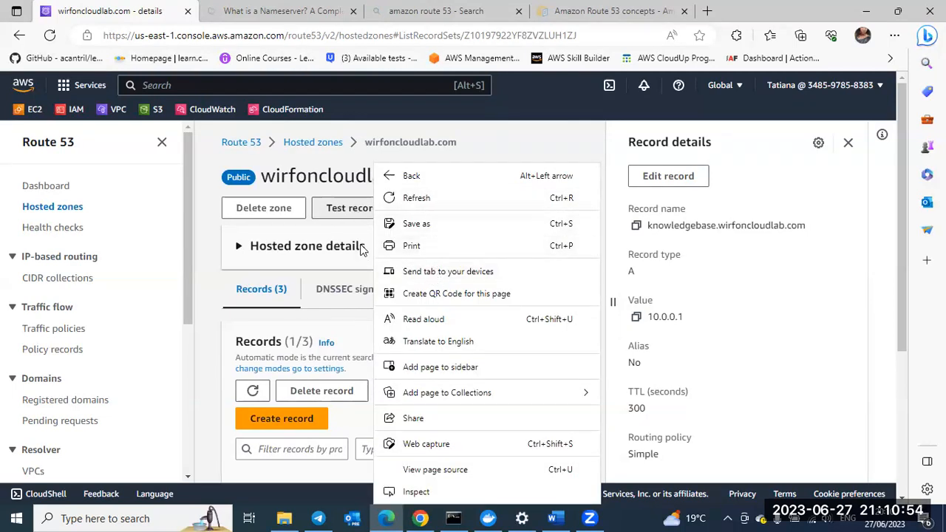
{"action": "left_click", "coordinate": [209, 310]}
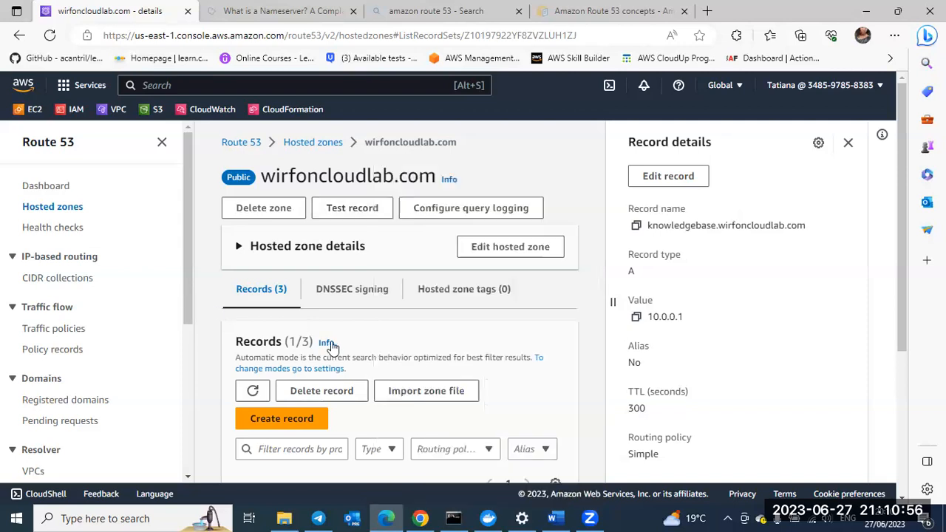
{"action": "scroll", "coordinate": [329, 344], "scroll_direction": "down", "scroll_amount": 2}
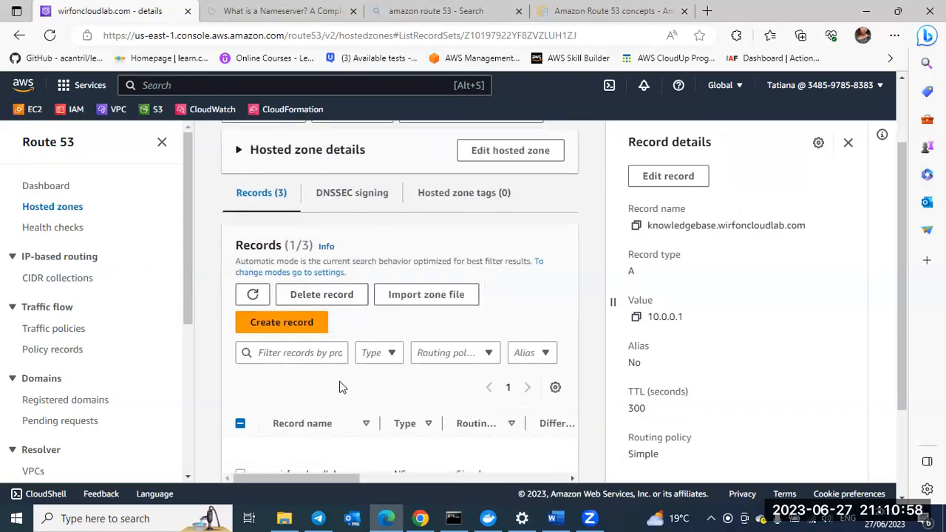
{"action": "scroll", "coordinate": [333, 381], "scroll_direction": "down", "scroll_amount": 3}
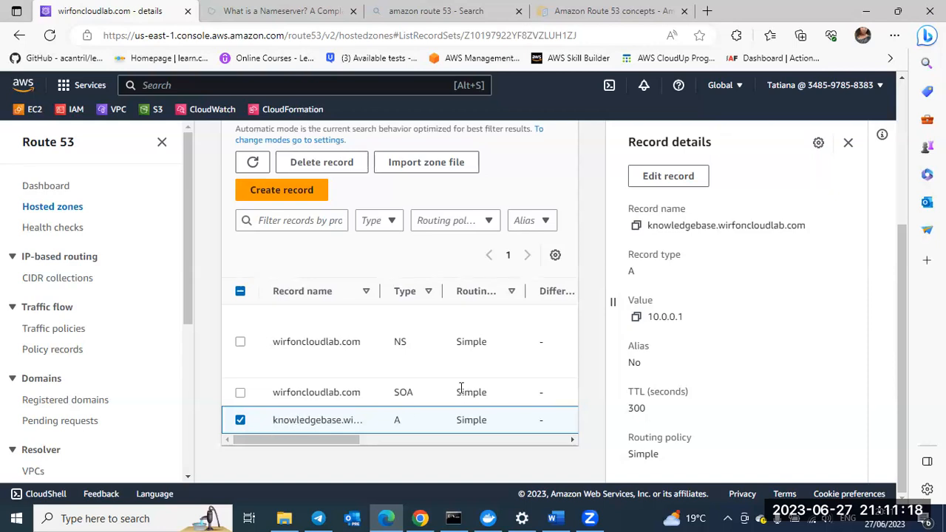
{"action": "scroll", "coordinate": [461, 388], "scroll_direction": "up", "scroll_amount": 1}
{"action": "scroll", "coordinate": [454, 344], "scroll_direction": "up", "scroll_amount": 4}
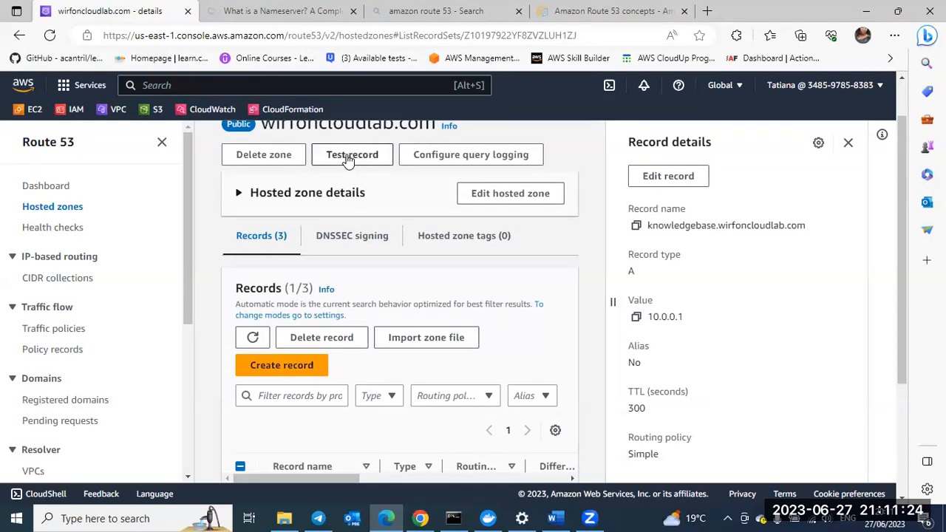
{"action": "right_click", "coordinate": [348, 158]}
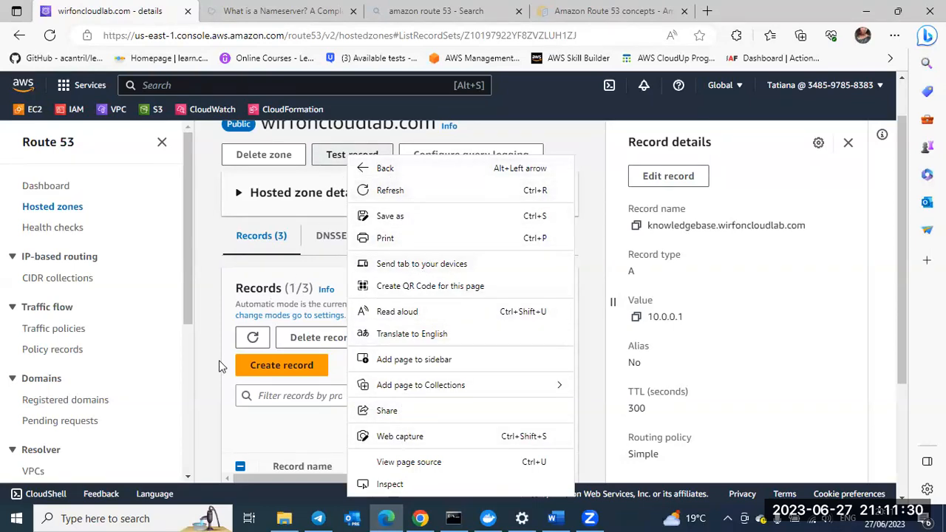
{"action": "left_click", "coordinate": [210, 377]}
{"action": "scroll", "coordinate": [413, 389], "scroll_direction": "down", "scroll_amount": 2}
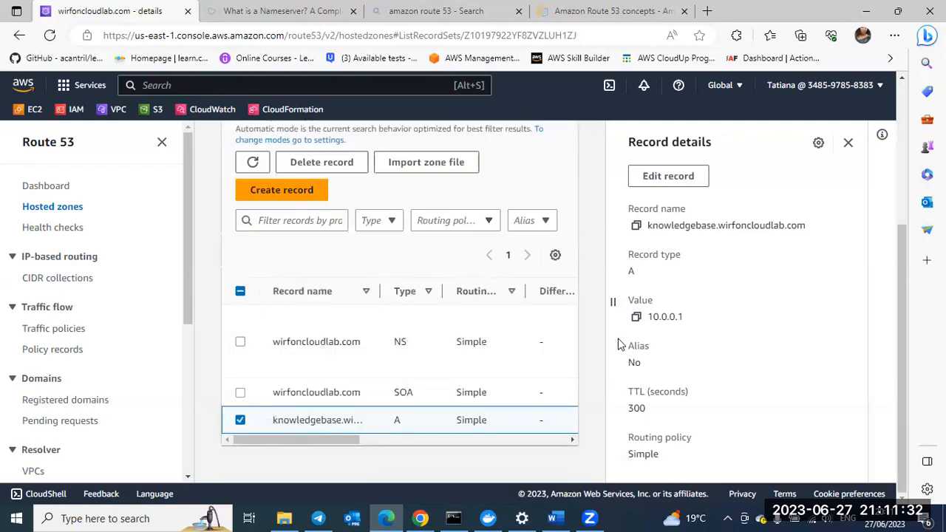
{"action": "scroll", "coordinate": [733, 224], "scroll_direction": "up", "scroll_amount": 2}
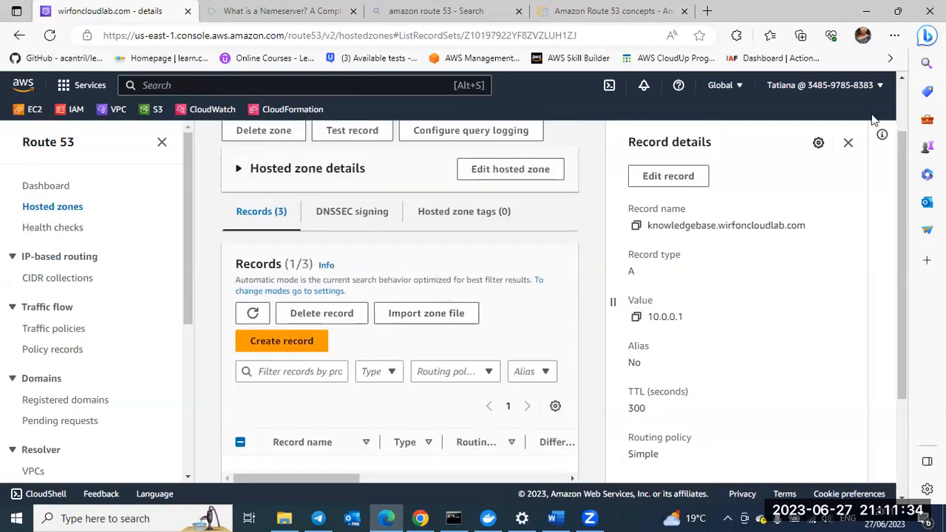
Step: Close the record details and open the Test record page for the selected knowledgebase record
{"action": "left_click", "coordinate": [851, 144]}
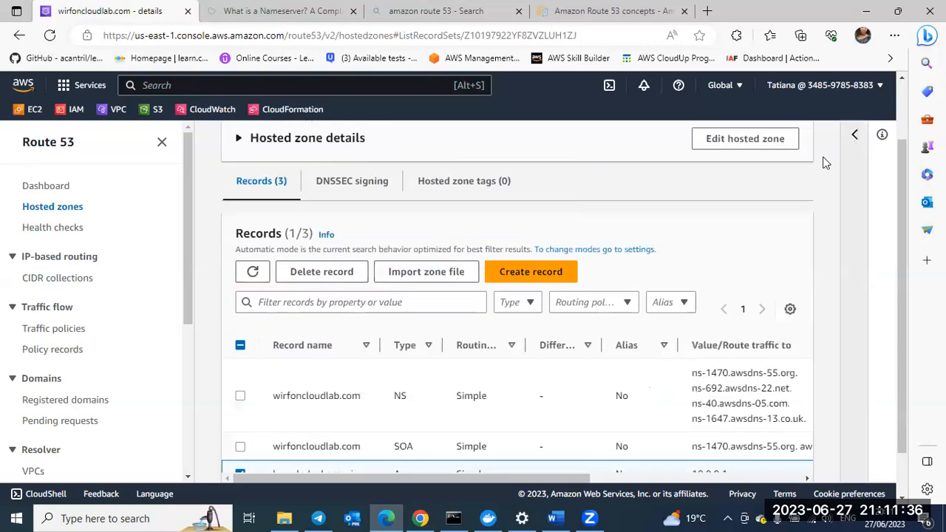
{"action": "scroll", "coordinate": [737, 210], "scroll_direction": "up", "scroll_amount": 1}
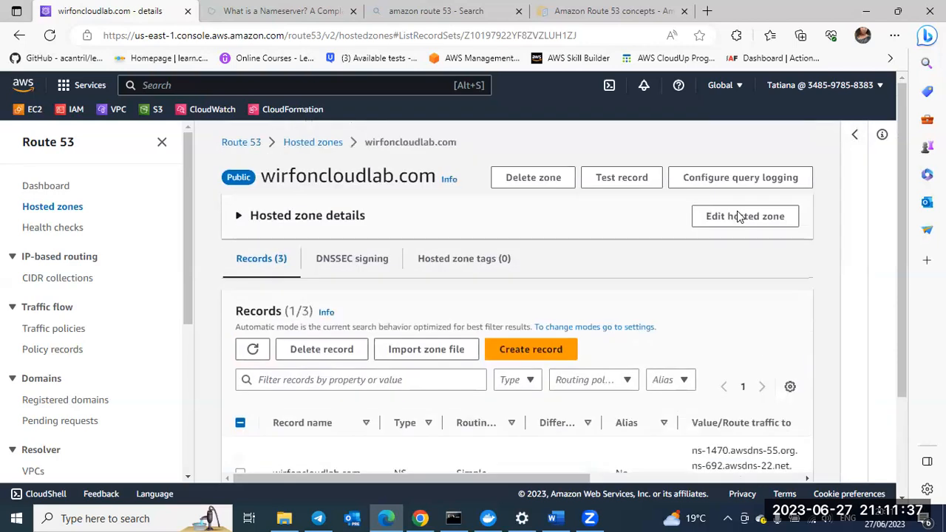
{"action": "left_click", "coordinate": [637, 179]}
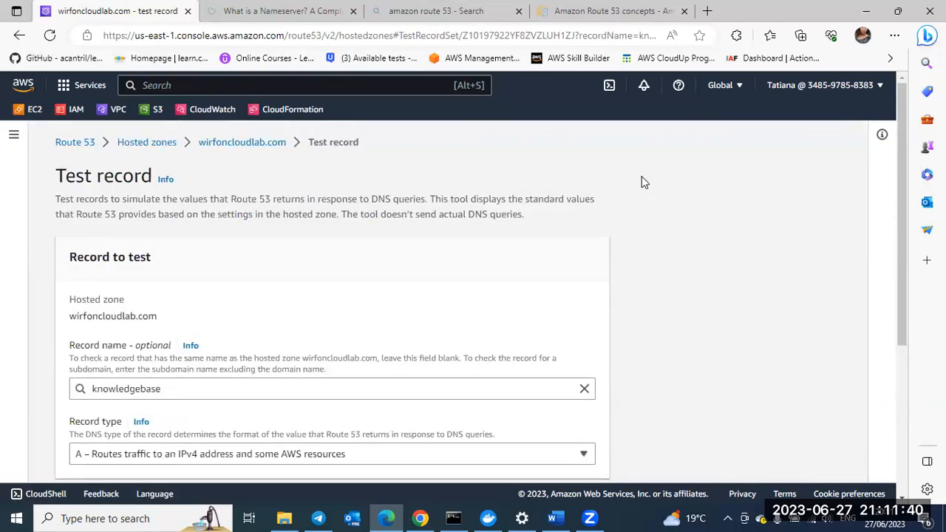
{"action": "scroll", "coordinate": [547, 226], "scroll_direction": "down", "scroll_amount": 1}
{"action": "scroll", "coordinate": [547, 226], "scroll_direction": "up", "scroll_amount": 1}
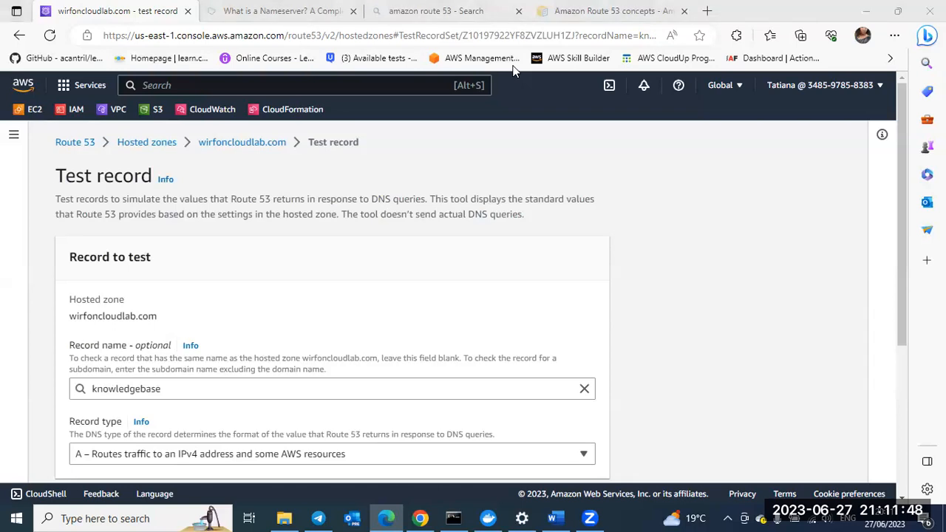
Step: Open the same Test record page in a second browser tab placed directly beside the original one
{"action": "left_click", "coordinate": [652, 41]}
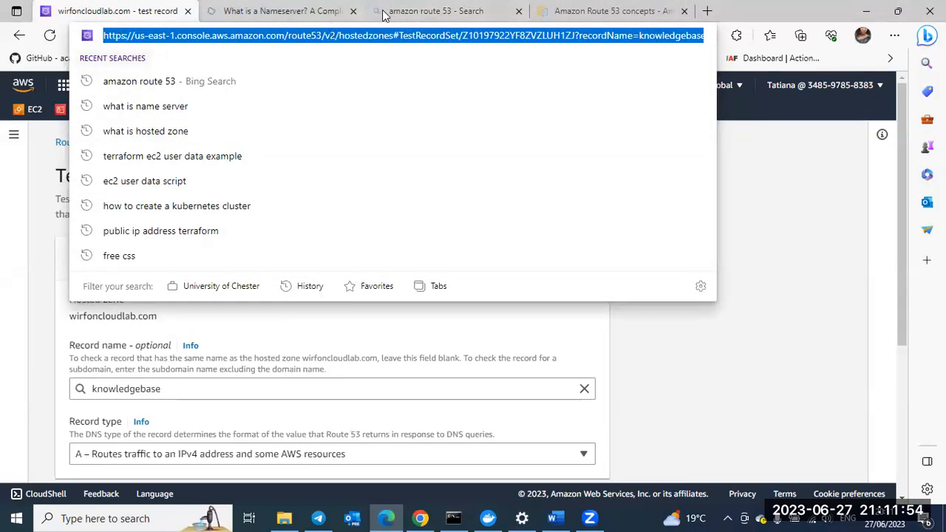
{"action": "left_click", "coordinate": [710, 10]}
{"action": "left_click_drag", "start_coordinate": [710, 9], "coordinate": [281, 19]}
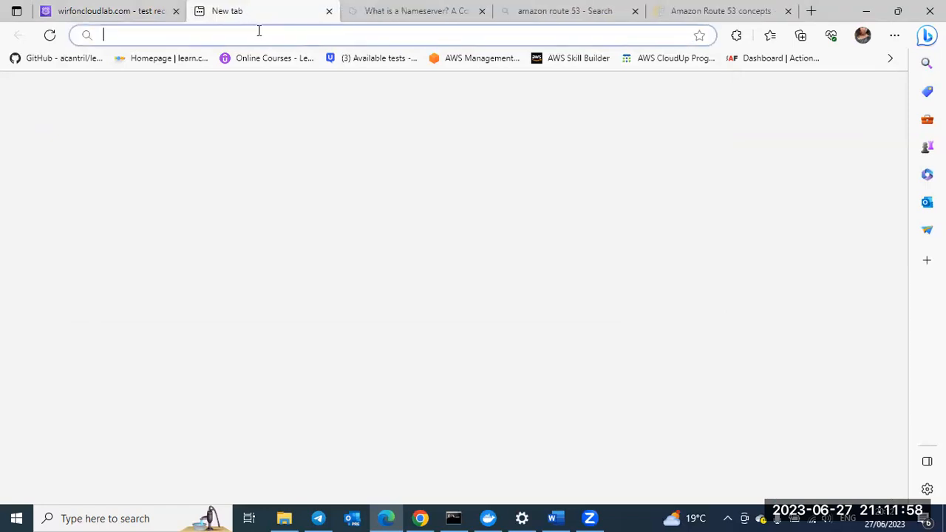
{"action": "left_click", "coordinate": [257, 28]}
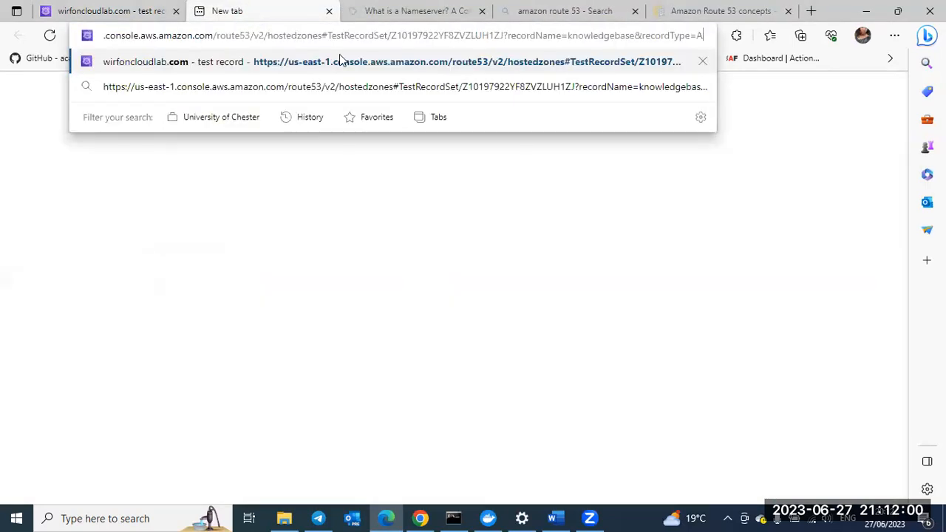
{"action": "left_click", "coordinate": [341, 62]}
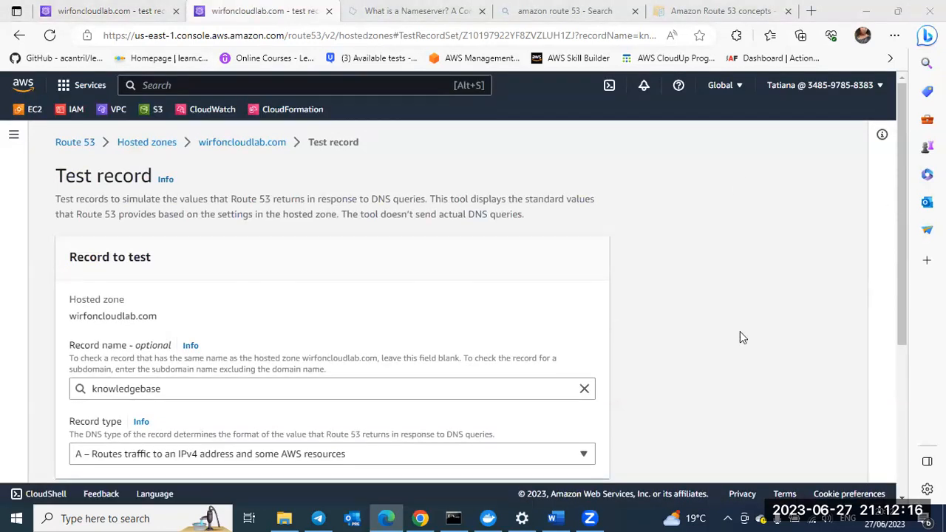
Step: Examine the Test record page's description, the record to test, and the optional settings to simulate DNS queries
{"action": "scroll", "coordinate": [741, 337], "scroll_direction": "down", "scroll_amount": 2}
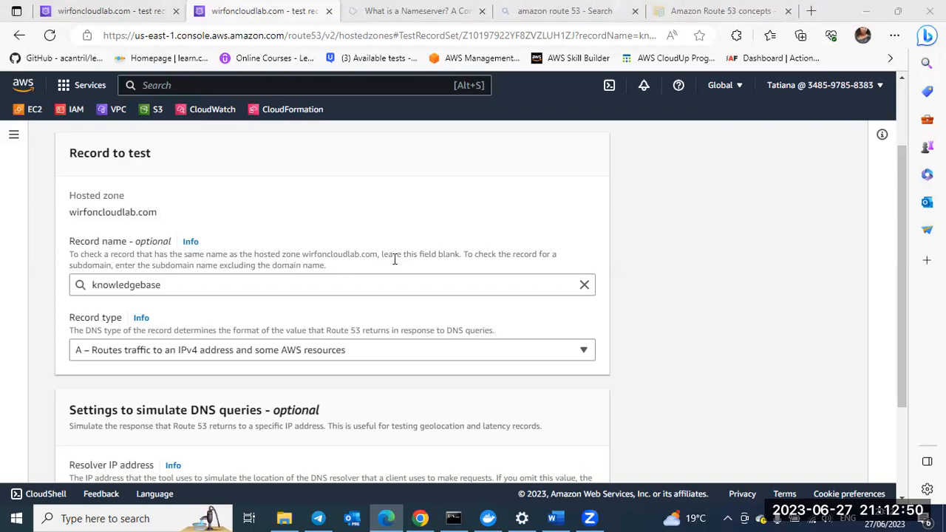
{"action": "scroll", "coordinate": [394, 259], "scroll_direction": "up", "scroll_amount": 1}
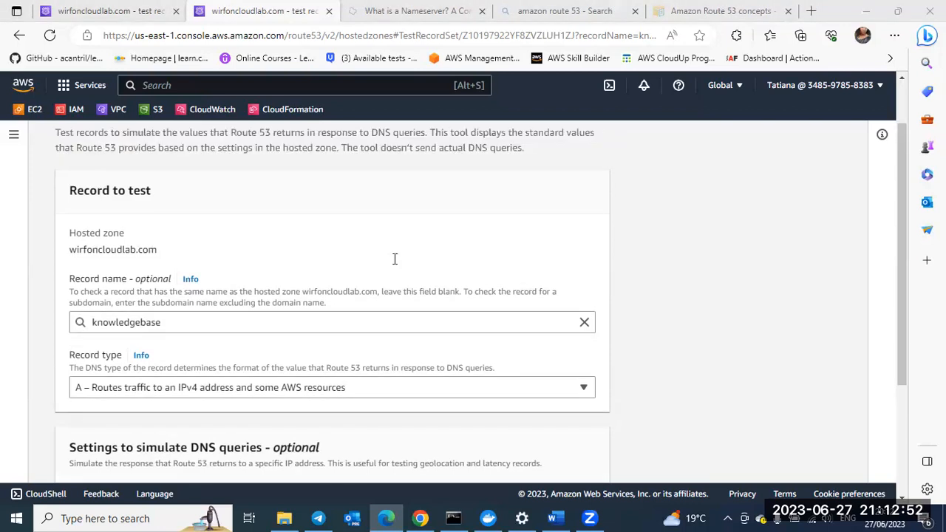
{"action": "scroll", "coordinate": [395, 259], "scroll_direction": "up", "scroll_amount": 1}
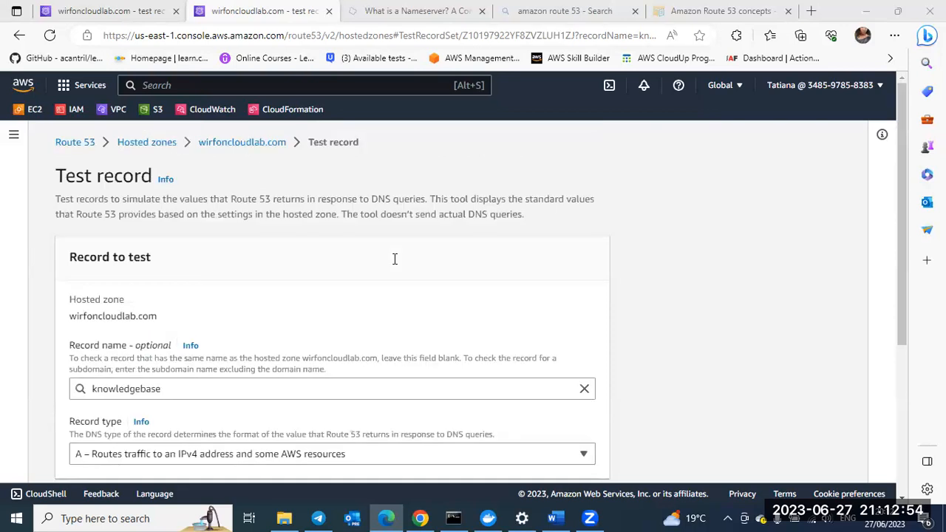
{"action": "scroll", "coordinate": [437, 190], "scroll_direction": "down", "scroll_amount": 1}
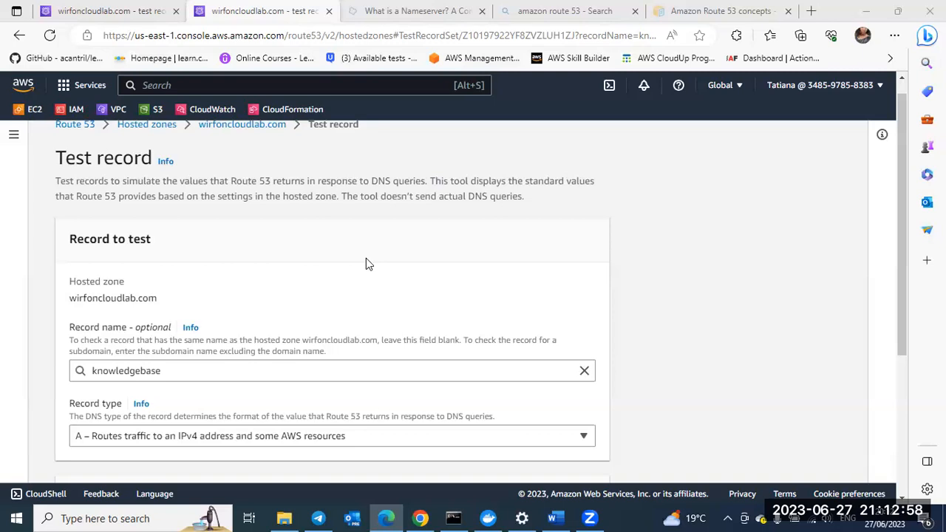
{"action": "scroll", "coordinate": [366, 263], "scroll_direction": "up", "scroll_amount": 1}
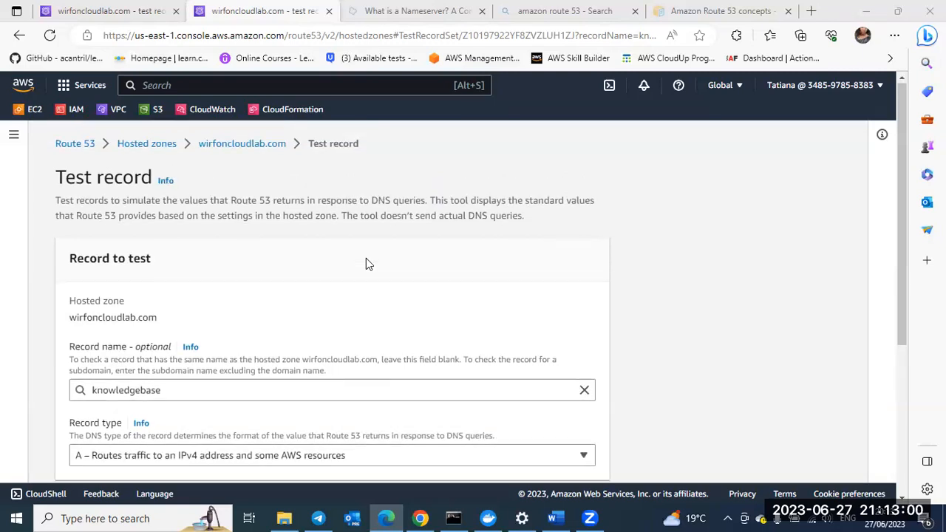
{"action": "scroll", "coordinate": [366, 258], "scroll_direction": "down", "scroll_amount": 1}
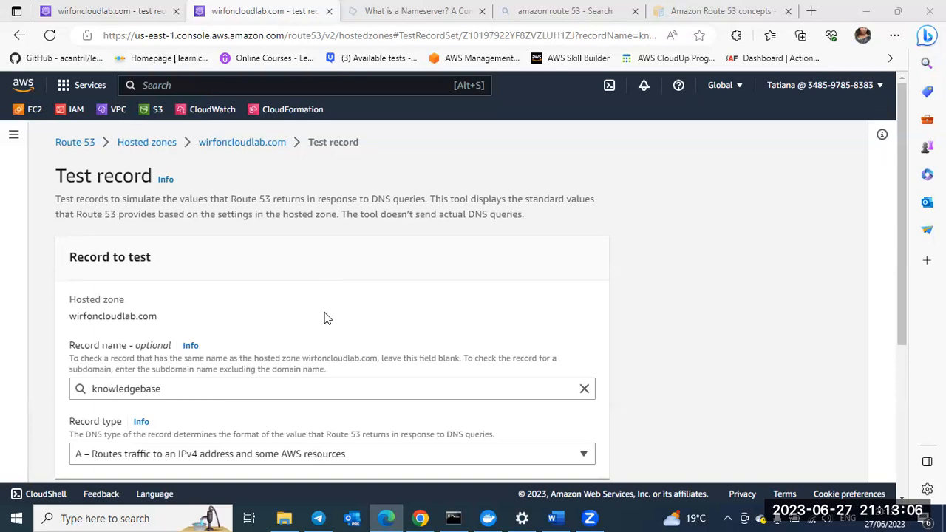
{"action": "scroll", "coordinate": [326, 318], "scroll_direction": "down", "scroll_amount": 3}
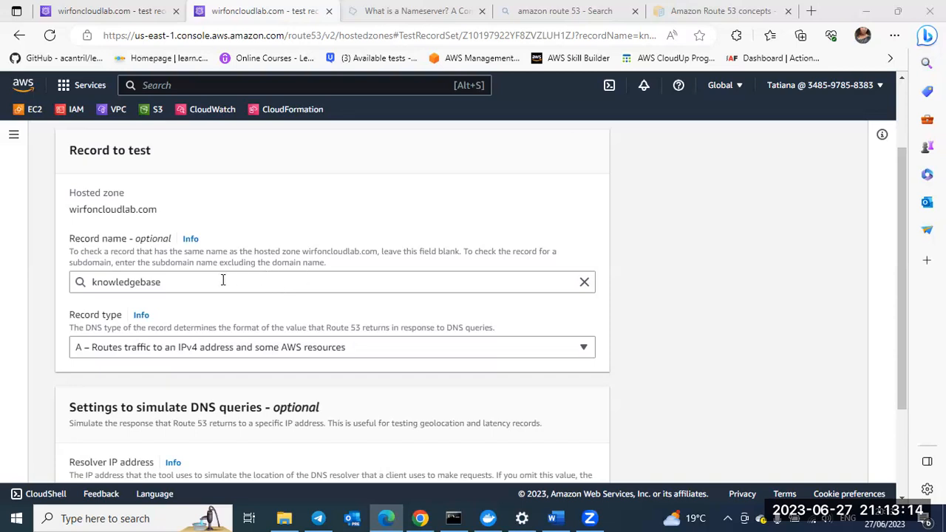
Step: Go back to the wirfoncloudlab.com hosted zone's details in the original browser tab, leaving the Test record page open in the second
{"action": "scroll", "coordinate": [223, 280], "scroll_direction": "down", "scroll_amount": 1}
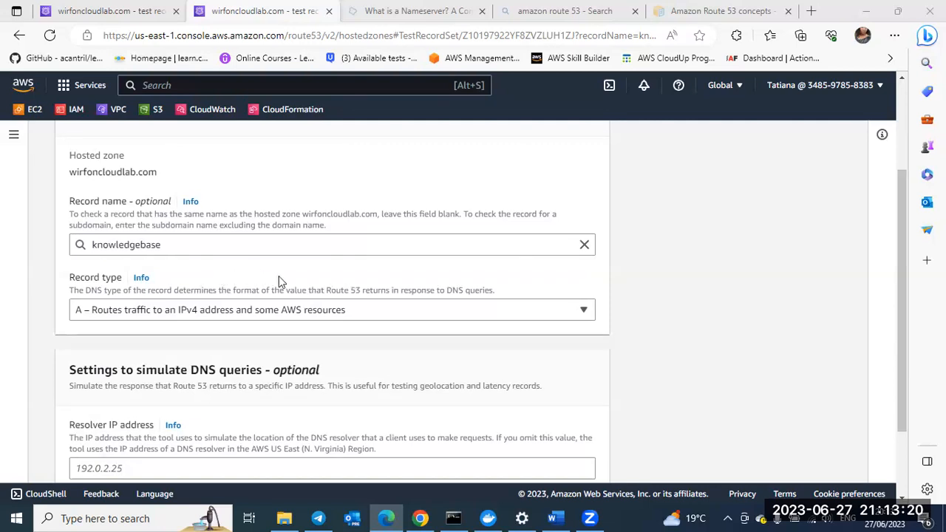
{"action": "scroll", "coordinate": [278, 278], "scroll_direction": "up", "scroll_amount": 2}
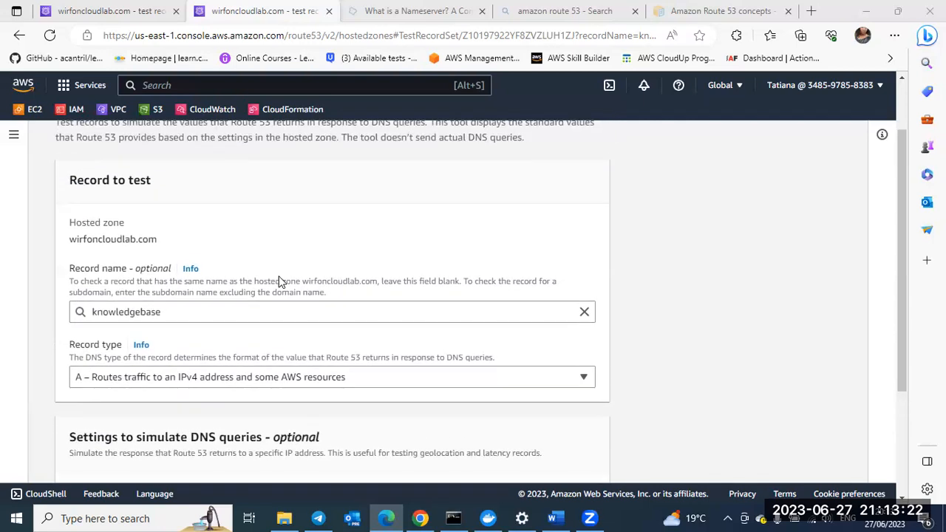
{"action": "scroll", "coordinate": [279, 277], "scroll_direction": "up", "scroll_amount": 1}
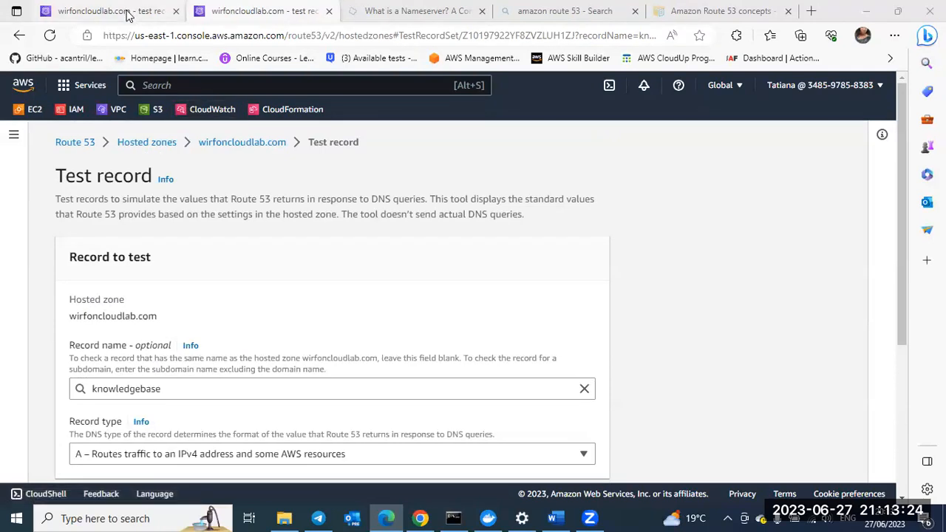
{"action": "key", "text": "ctrl+l"}
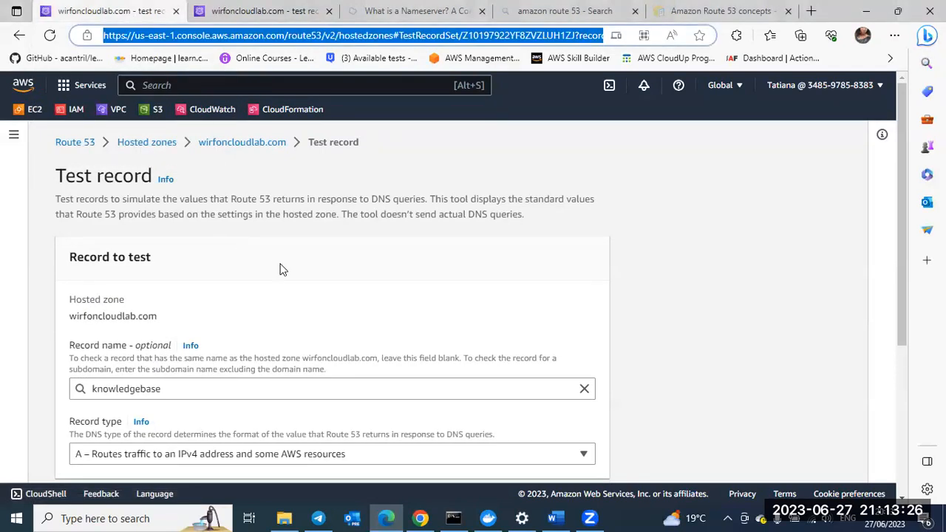
{"action": "left_click", "coordinate": [208, 145]}
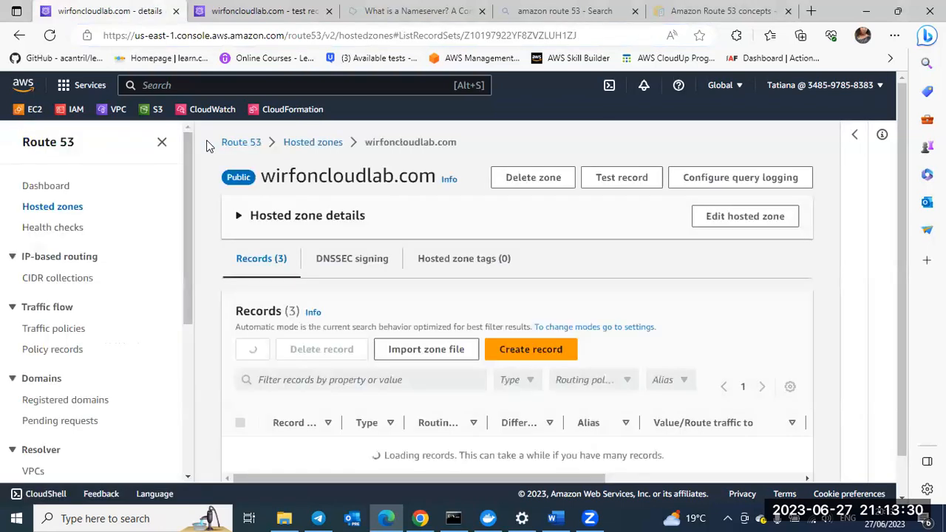
Step: Look over the hosted zone's records table, including record types, routing policies and values
{"action": "scroll", "coordinate": [531, 269], "scroll_direction": "down", "scroll_amount": 1}
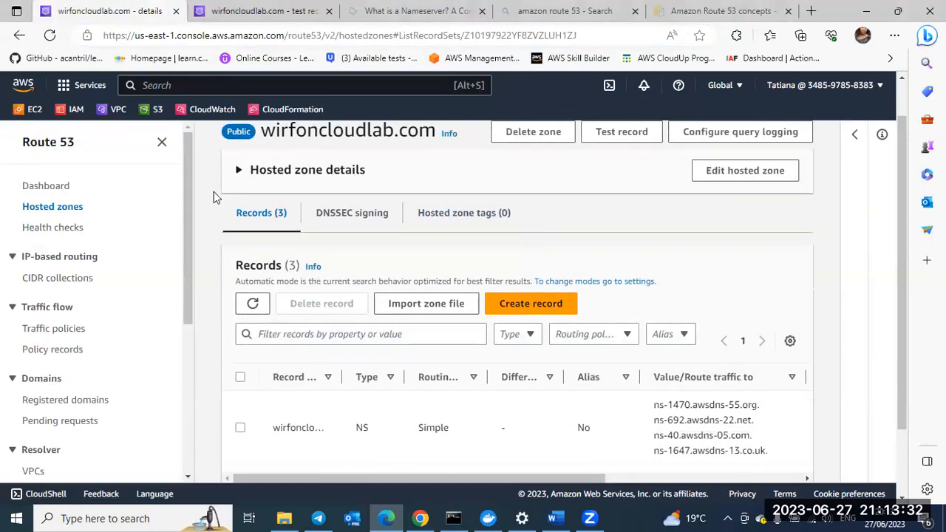
{"action": "scroll", "coordinate": [548, 357], "scroll_direction": "down", "scroll_amount": 2}
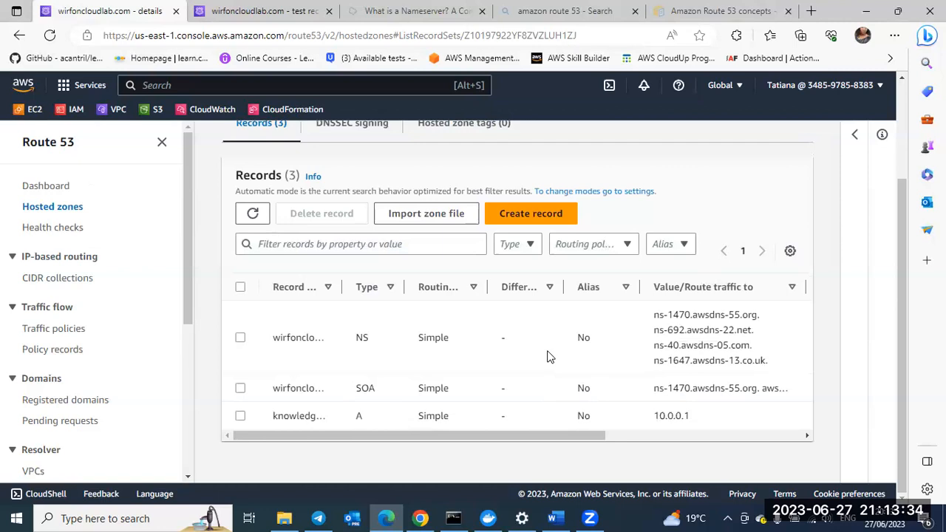
{"action": "scroll", "coordinate": [548, 357], "scroll_direction": "up", "scroll_amount": 2}
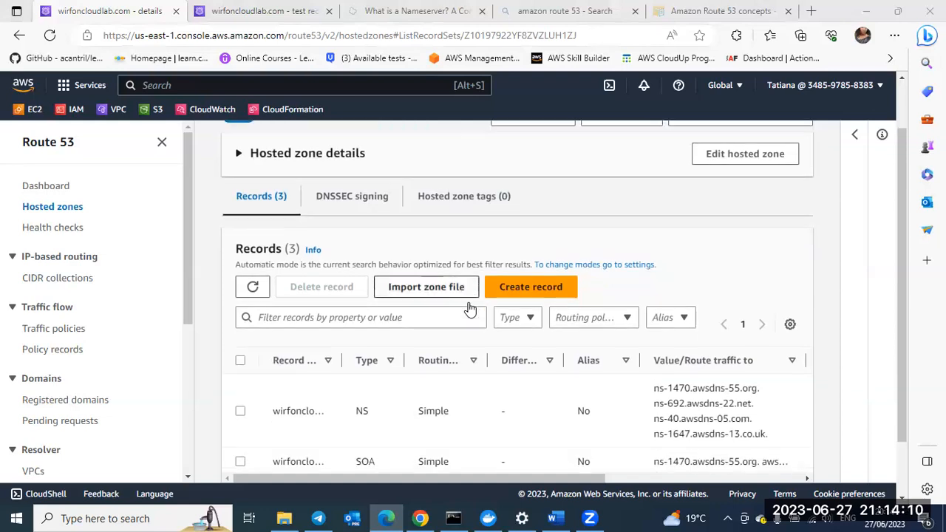
{"action": "scroll", "coordinate": [470, 309], "scroll_direction": "down", "scroll_amount": 2}
{"action": "scroll", "coordinate": [470, 309], "scroll_direction": "up", "scroll_amount": 1}
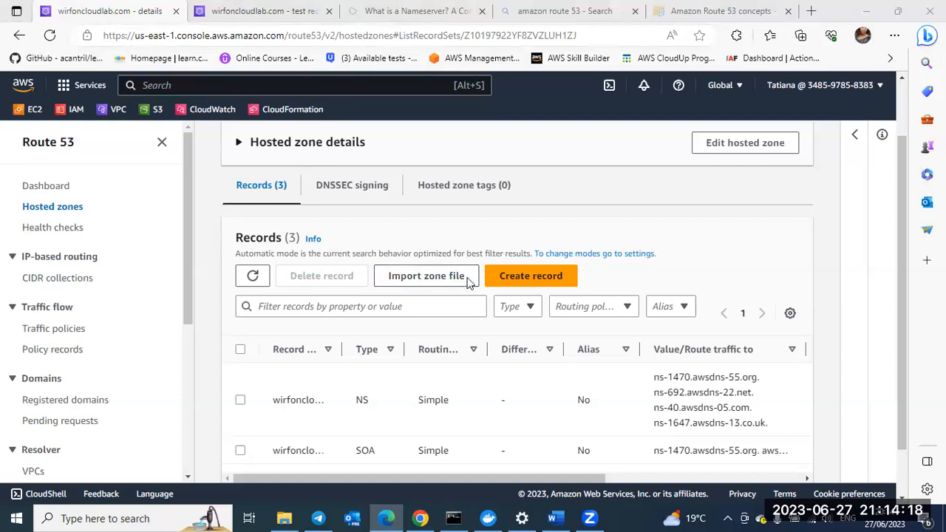
{"action": "scroll", "coordinate": [461, 299], "scroll_direction": "down", "scroll_amount": 1}
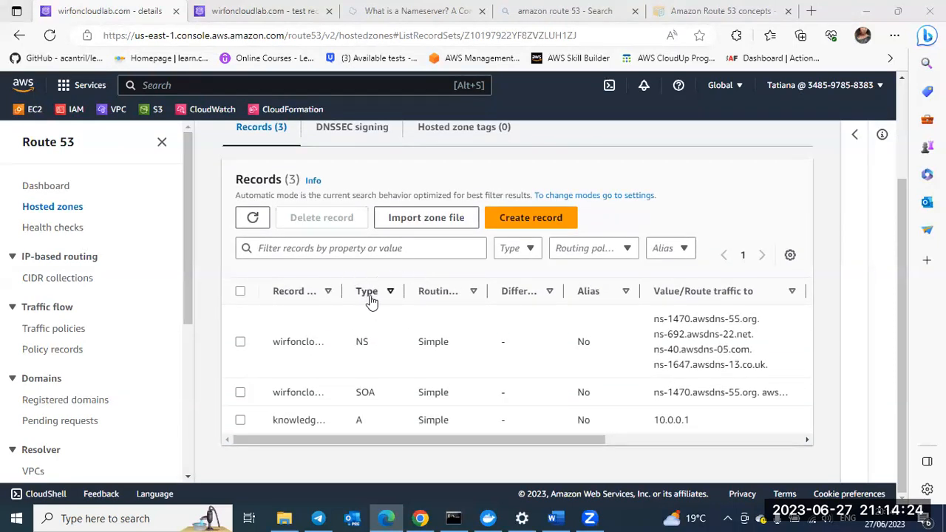
Step: Reopen wirfoncloudlab.com from the hosted zones list and widen the Record name column of its records table
{"action": "left_click", "coordinate": [46, 210]}
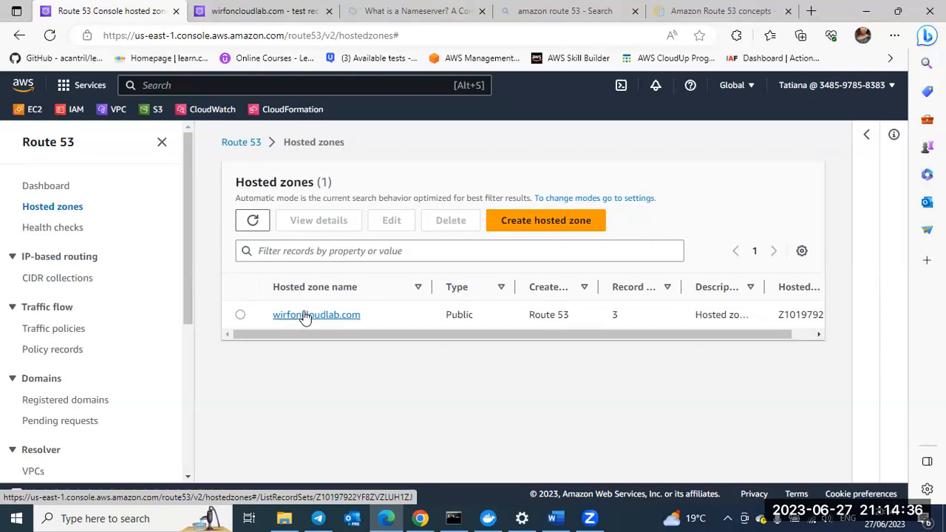
{"action": "left_click", "coordinate": [304, 316]}
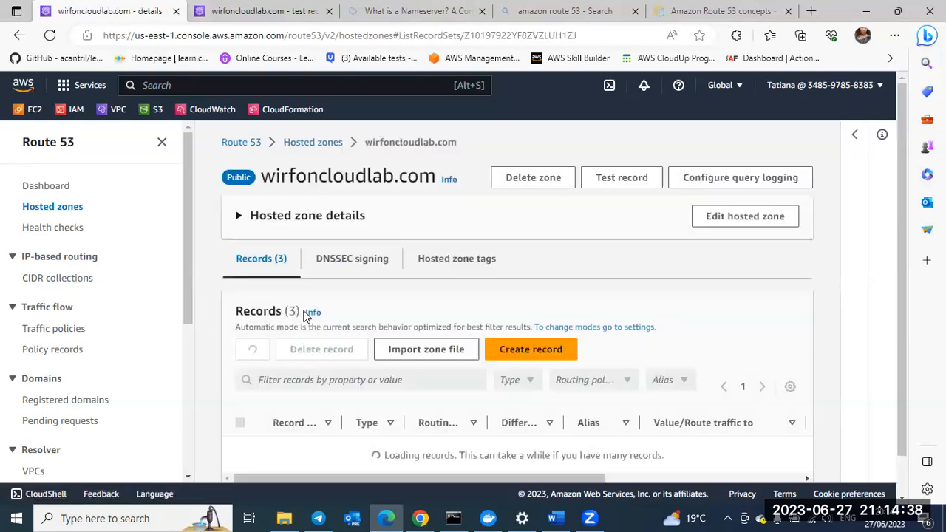
{"action": "scroll", "coordinate": [303, 315], "scroll_direction": "down", "scroll_amount": 2}
{"action": "scroll", "coordinate": [306, 316], "scroll_direction": "down", "scroll_amount": 2}
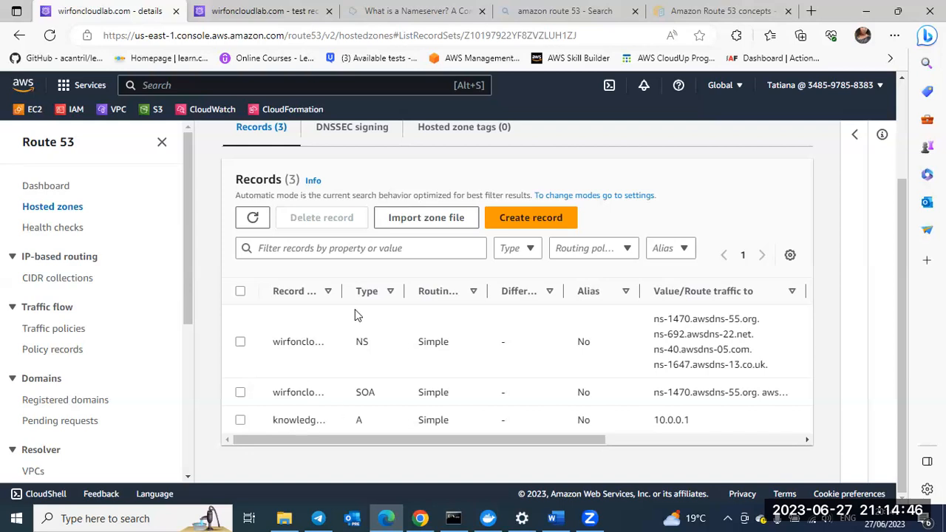
{"action": "left_click_drag", "start_coordinate": [342, 292], "coordinate": [417, 298]}
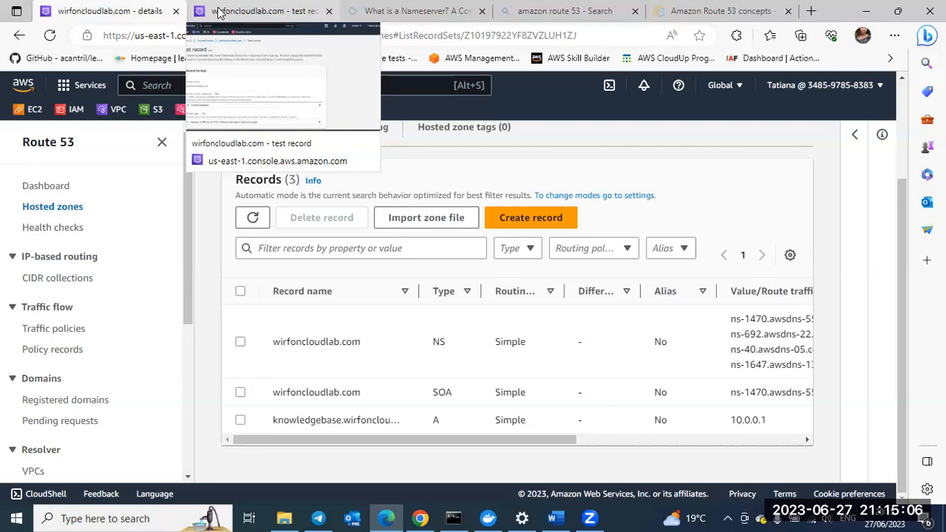
Step: Select the knowledgebase A record and close its record details
{"action": "left_click", "coordinate": [241, 419]}
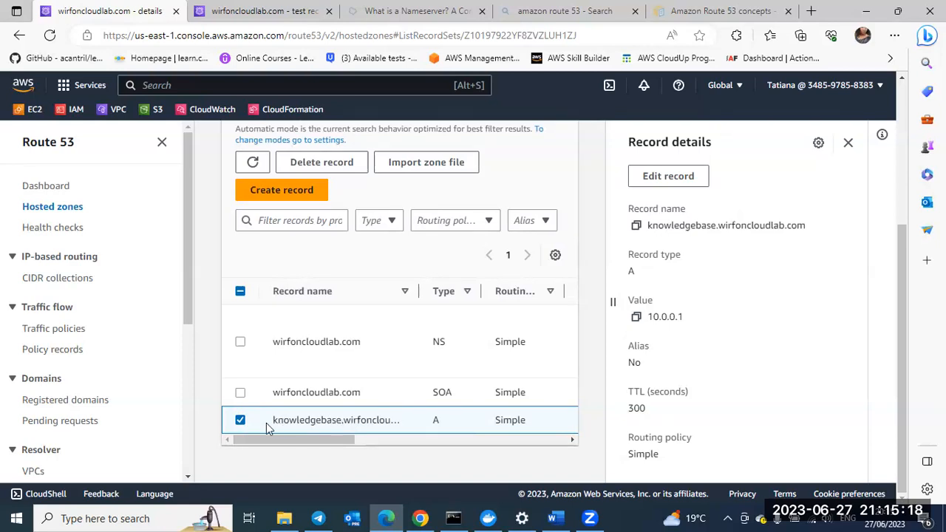
{"action": "scroll", "coordinate": [309, 382], "scroll_direction": "up", "scroll_amount": 3}
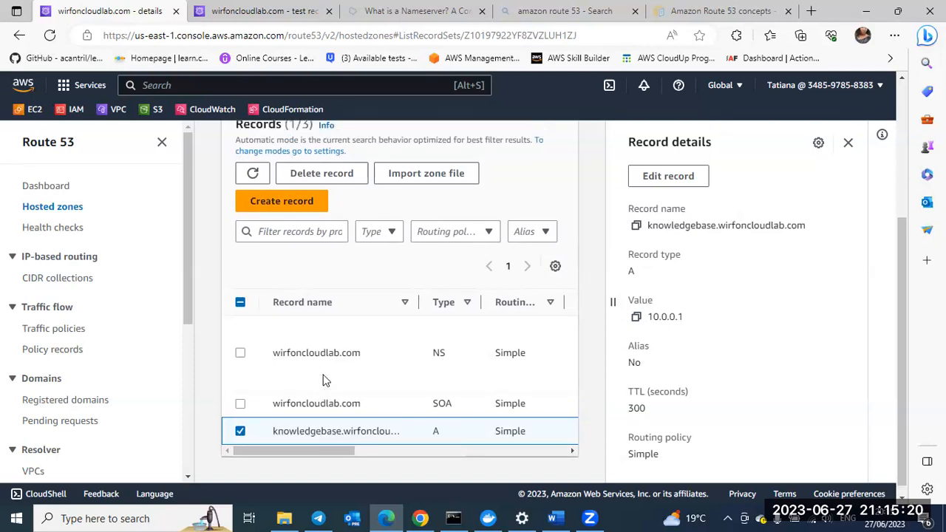
{"action": "left_click", "coordinate": [849, 143]}
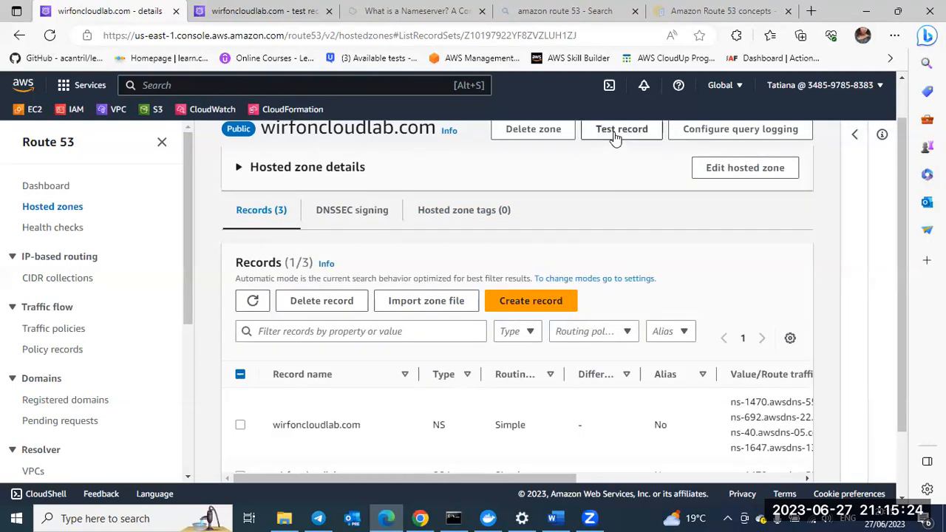
{"action": "scroll", "coordinate": [615, 133], "scroll_direction": "up", "scroll_amount": 1}
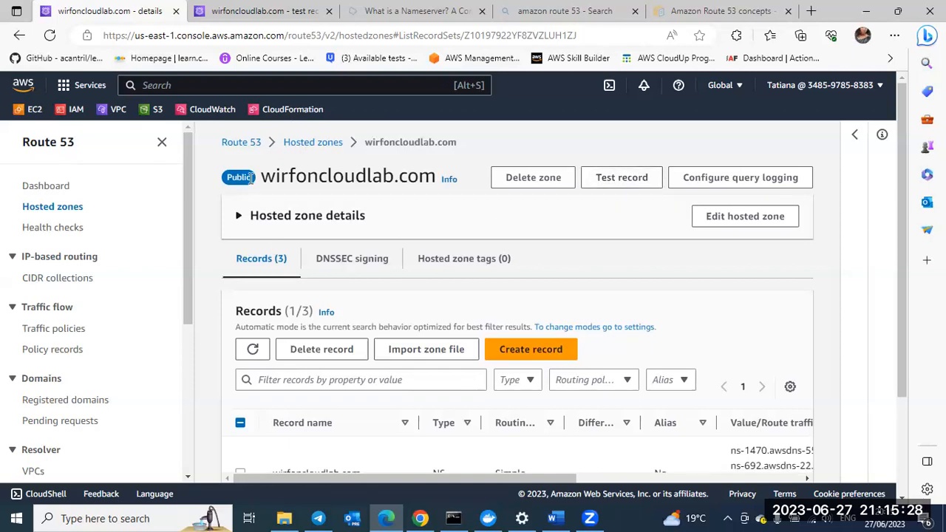
Step: Switch to the Test record tab and get the Route 53 response for the knowledgebase A record, leaving the resolver IP address blank
{"action": "left_click", "coordinate": [224, 15]}
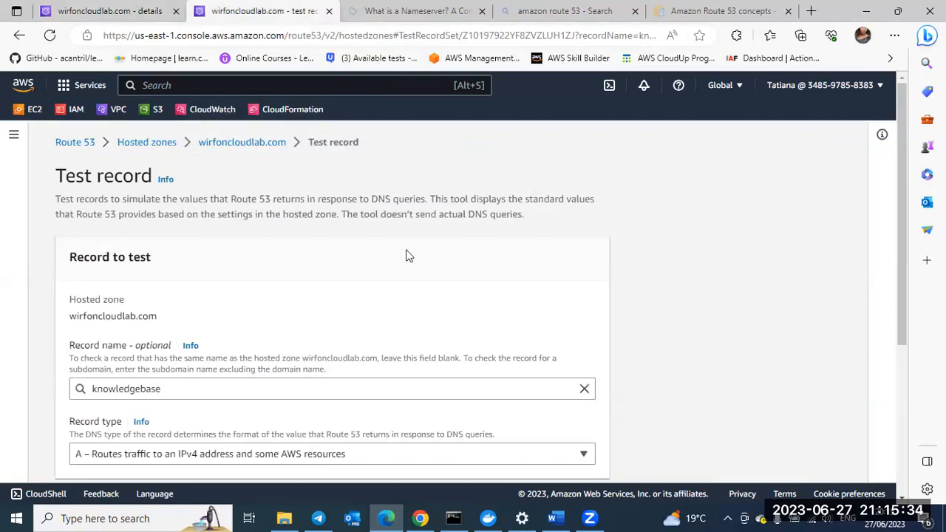
{"action": "scroll", "coordinate": [408, 256], "scroll_direction": "down", "scroll_amount": 1}
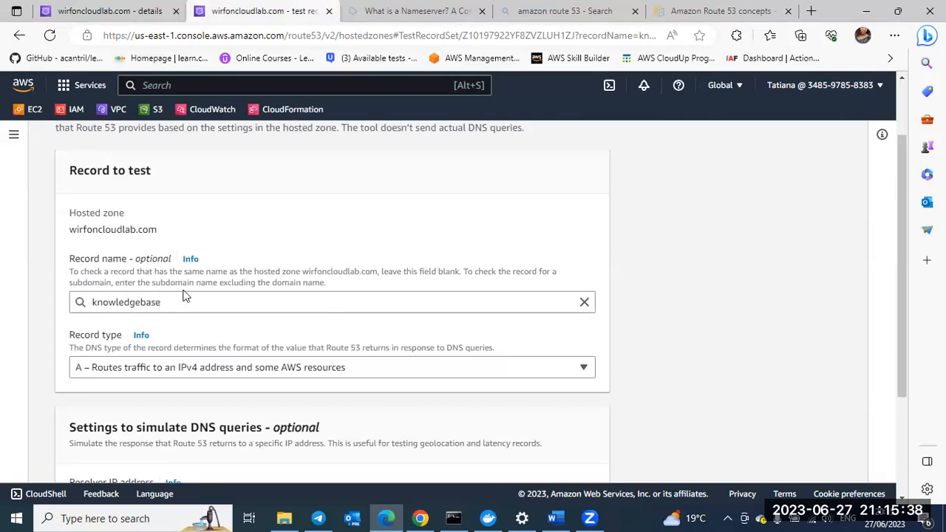
{"action": "scroll", "coordinate": [225, 303], "scroll_direction": "down", "scroll_amount": 1}
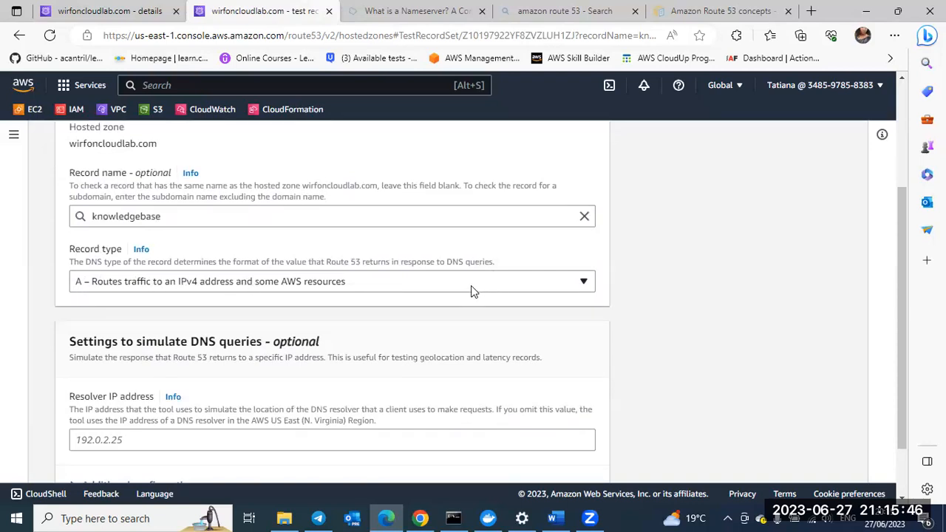
{"action": "scroll", "coordinate": [472, 288], "scroll_direction": "down", "scroll_amount": 1}
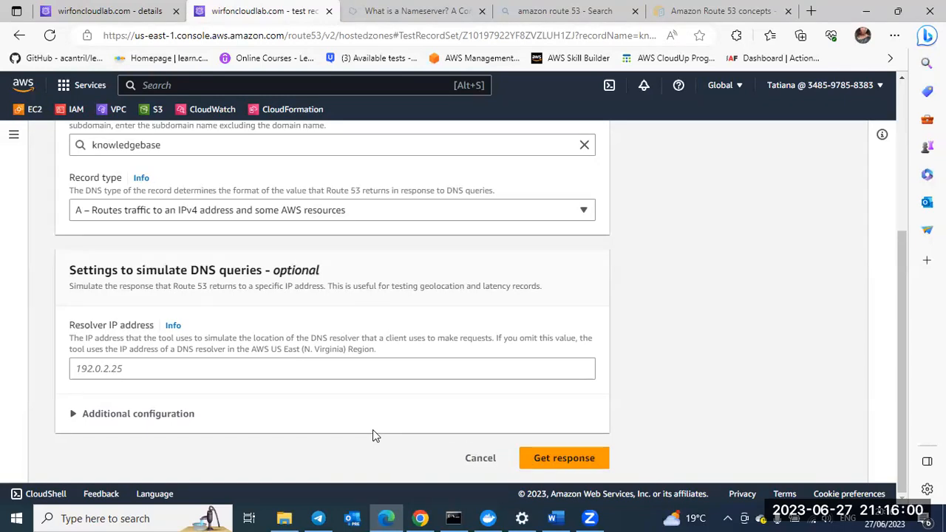
{"action": "left_click", "coordinate": [545, 460]}
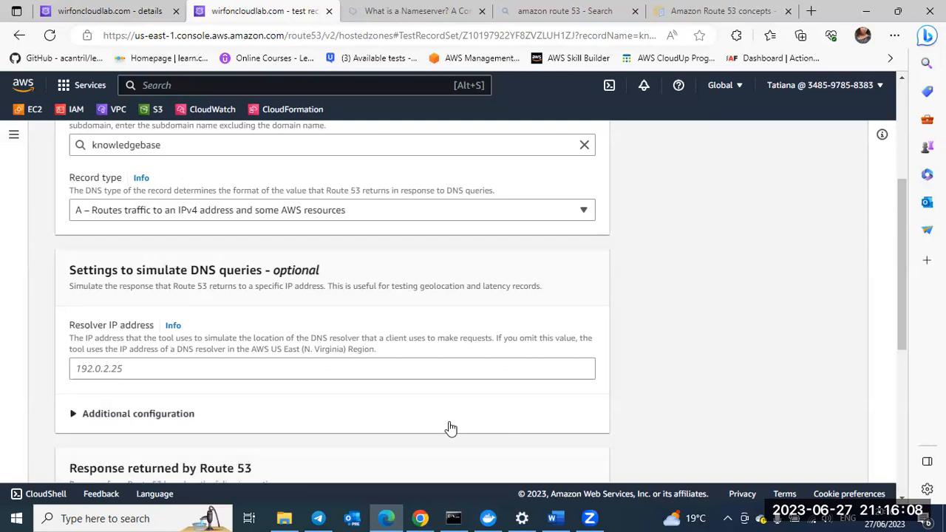
Step: Examine the response returned by Route 53, compare it with the record to test, and view the record names available for testing
{"action": "scroll", "coordinate": [450, 429], "scroll_direction": "down", "scroll_amount": 2}
{"action": "scroll", "coordinate": [451, 427], "scroll_direction": "down", "scroll_amount": 3}
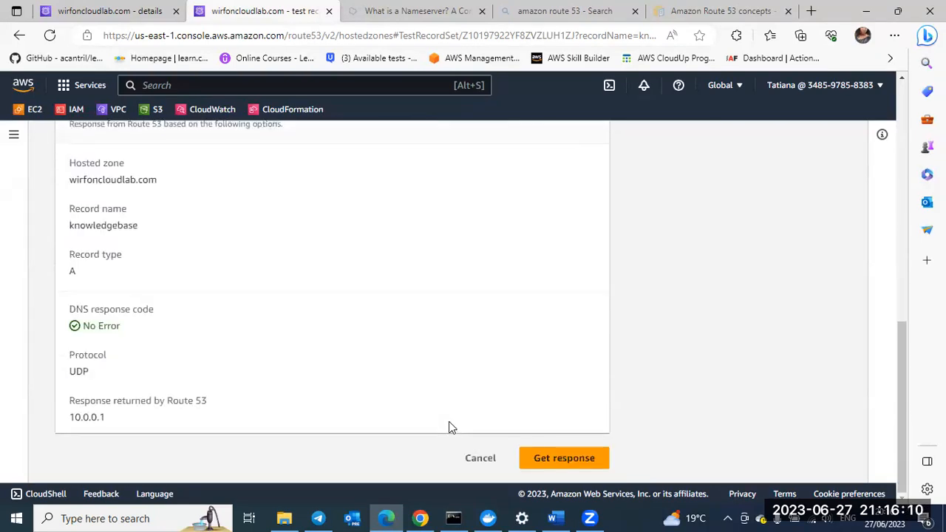
{"action": "scroll", "coordinate": [451, 427], "scroll_direction": "up", "scroll_amount": 1}
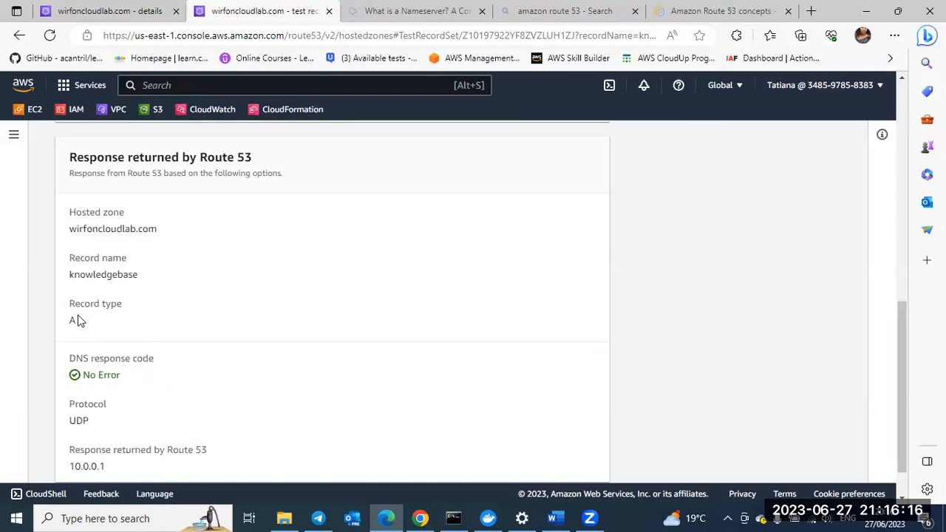
{"action": "scroll", "coordinate": [154, 377], "scroll_direction": "down", "scroll_amount": 1}
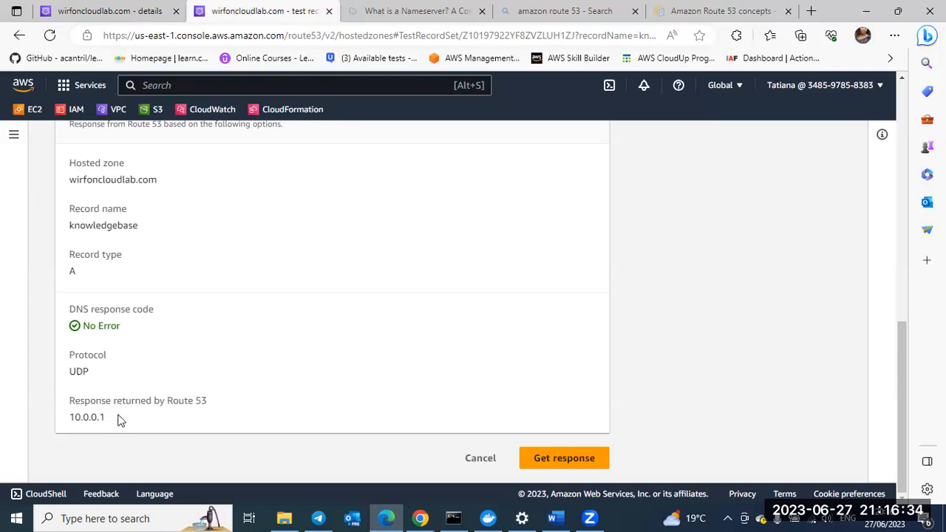
{"action": "scroll", "coordinate": [121, 421], "scroll_direction": "up", "scroll_amount": 1}
{"action": "scroll", "coordinate": [121, 421], "scroll_direction": "up", "scroll_amount": 5}
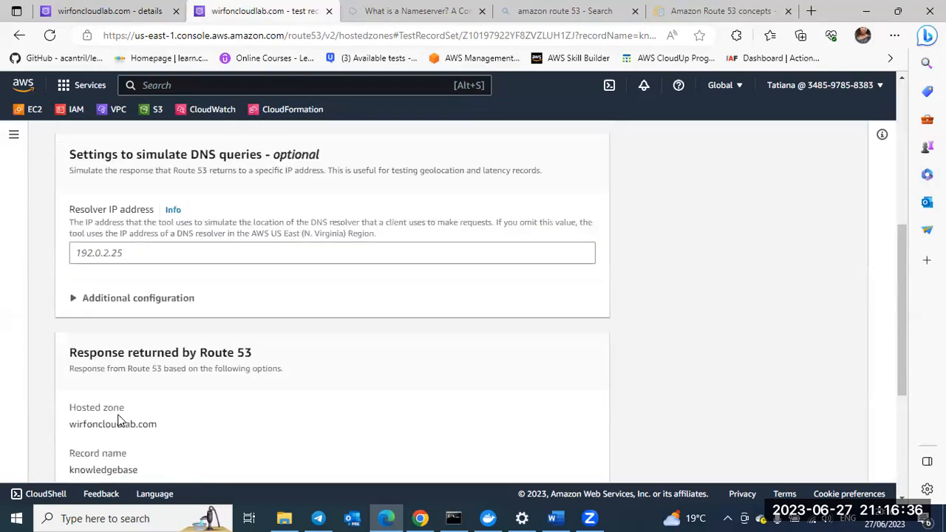
{"action": "scroll", "coordinate": [119, 421], "scroll_direction": "up", "scroll_amount": 2}
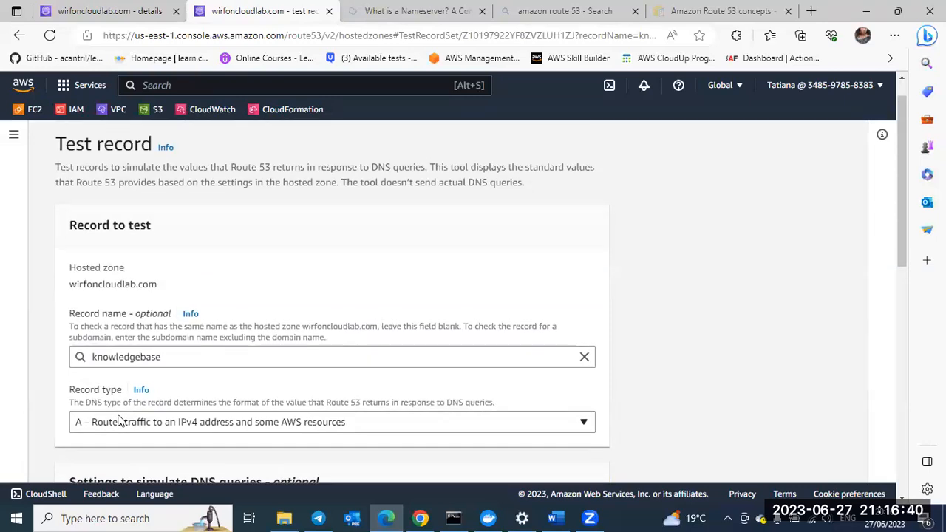
{"action": "scroll", "coordinate": [118, 421], "scroll_direction": "up", "scroll_amount": 1}
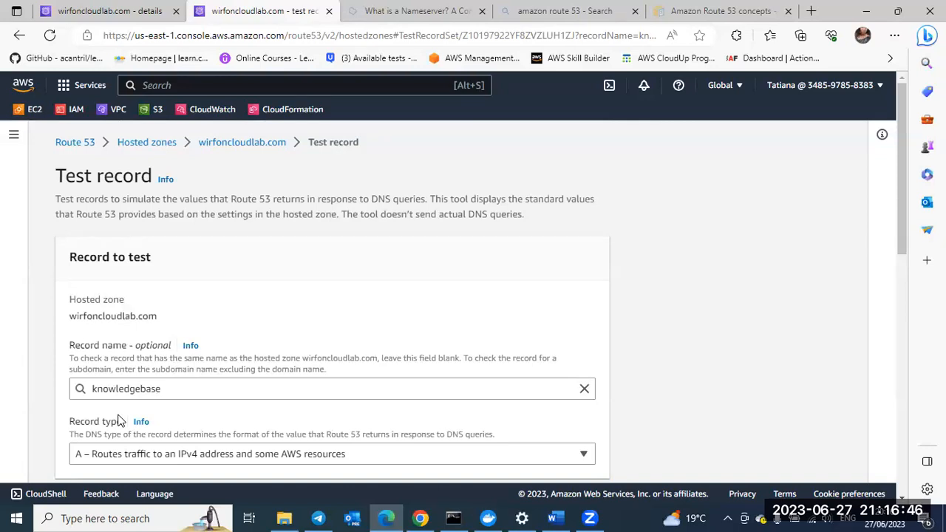
{"action": "left_click", "coordinate": [176, 391]}
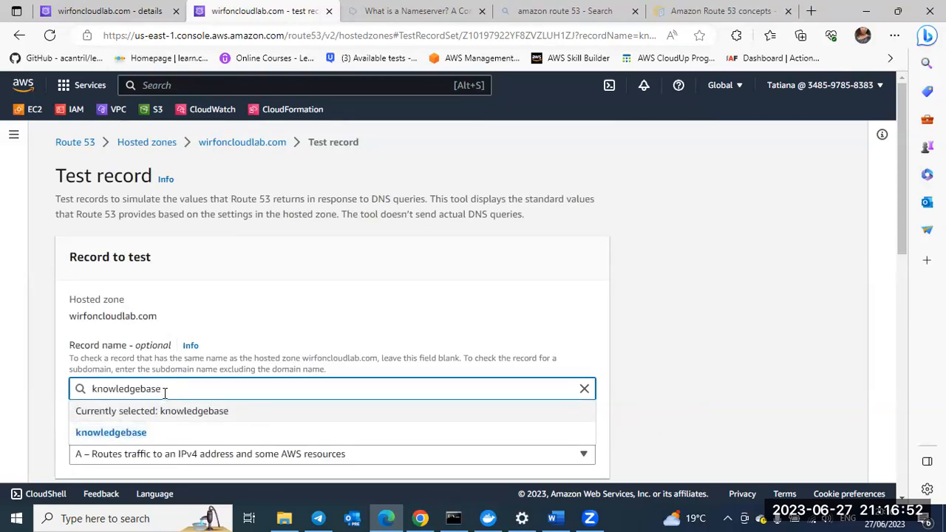
Step: Return to the hosted zone details tab and clear the selection of the knowledgebase A record
{"action": "left_click", "coordinate": [89, 12]}
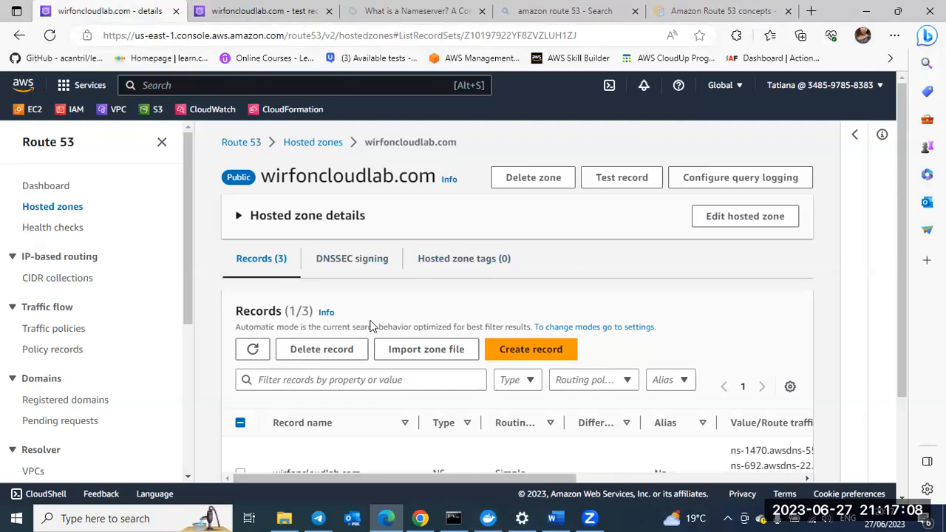
{"action": "scroll", "coordinate": [385, 340], "scroll_direction": "down", "scroll_amount": 2}
{"action": "left_click", "coordinate": [240, 420]}
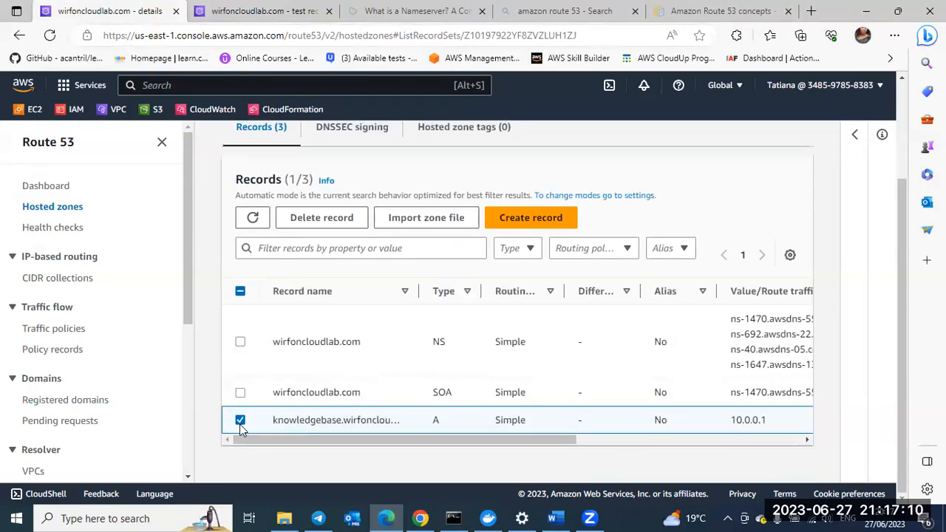
{"action": "left_click", "coordinate": [241, 426]}
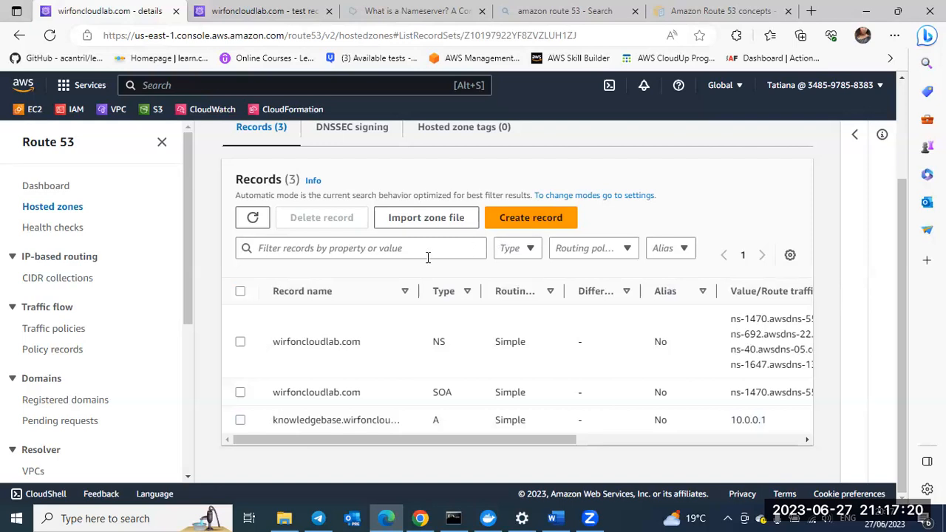
Step: Start a new record in the hosted zone with the subdomain name videos, keeping A as the record type
{"action": "scroll", "coordinate": [392, 268], "scroll_direction": "up", "scroll_amount": 1}
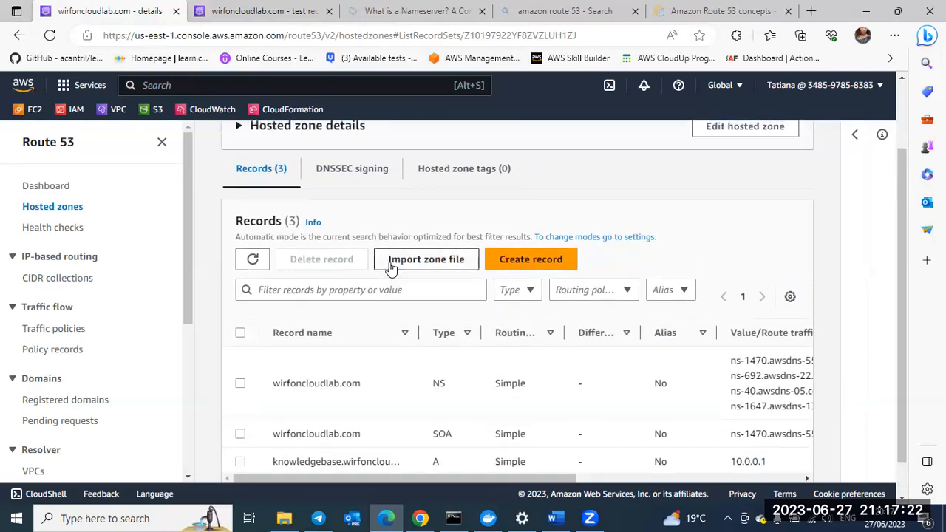
{"action": "left_click", "coordinate": [528, 259]}
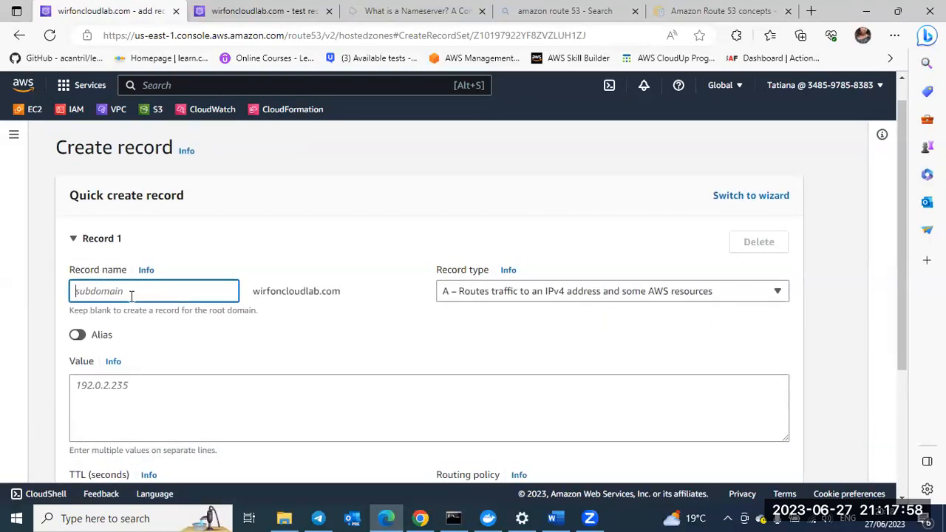
{"action": "type", "text": "v"}
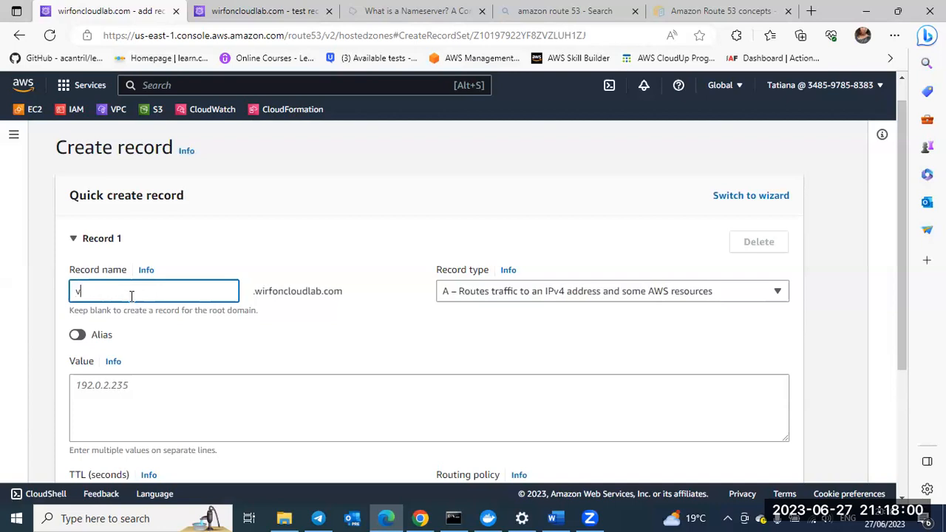
{"action": "type", "text": "idea"}
{"action": "type", "text": "s"}
{"action": "scroll", "coordinate": [353, 308], "scroll_direction": "down", "scroll_amount": 1}
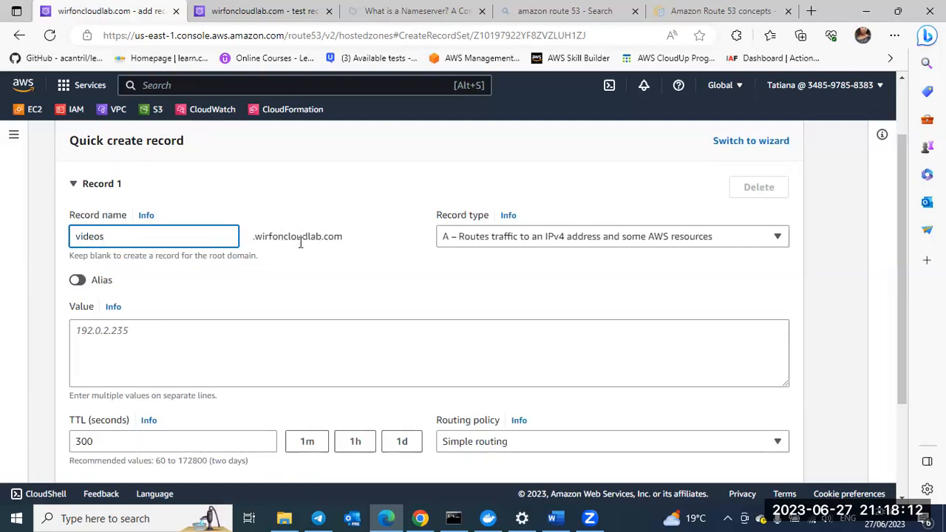
{"action": "scroll", "coordinate": [205, 274], "scroll_direction": "down", "scroll_amount": 1}
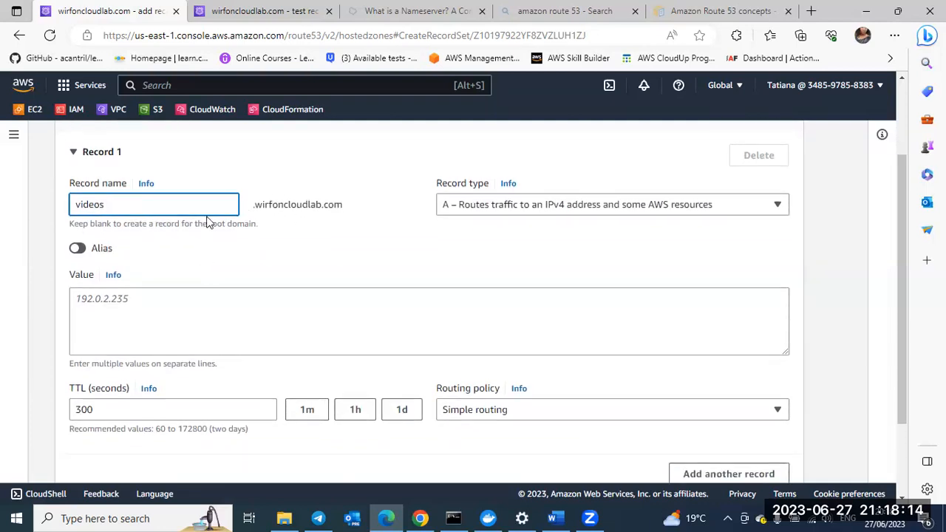
{"action": "left_click", "coordinate": [778, 209]}
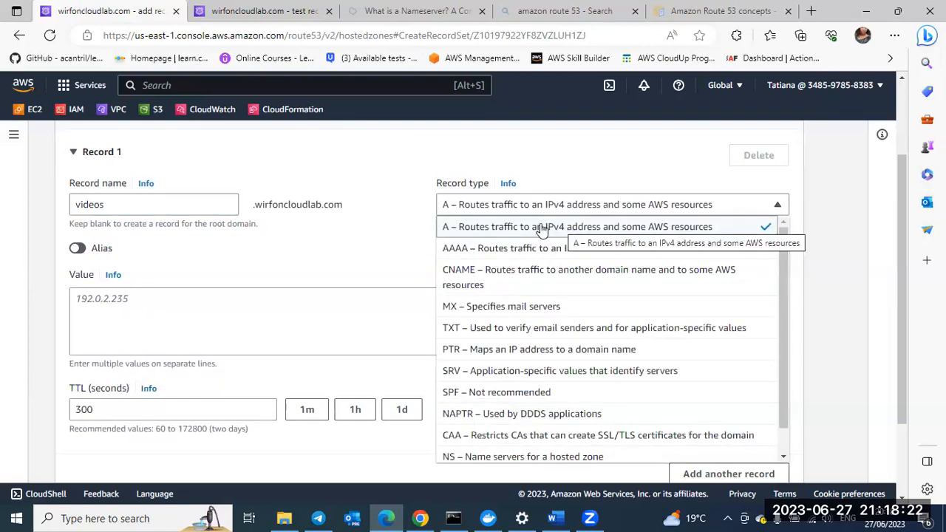
{"action": "left_click", "coordinate": [572, 227]}
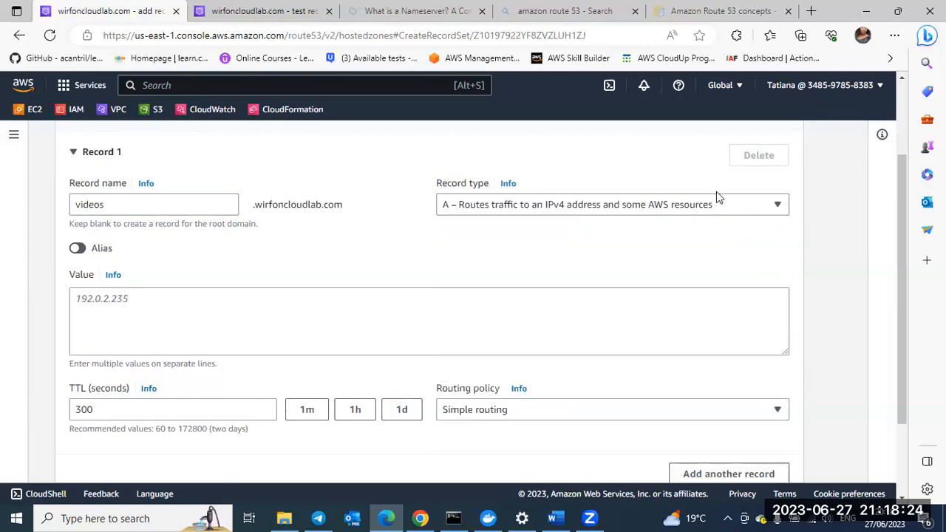
Step: Set the videos record's routing policy to Weighted and its value to 10.0.0.2
{"action": "scroll", "coordinate": [397, 321], "scroll_direction": "down", "scroll_amount": 1}
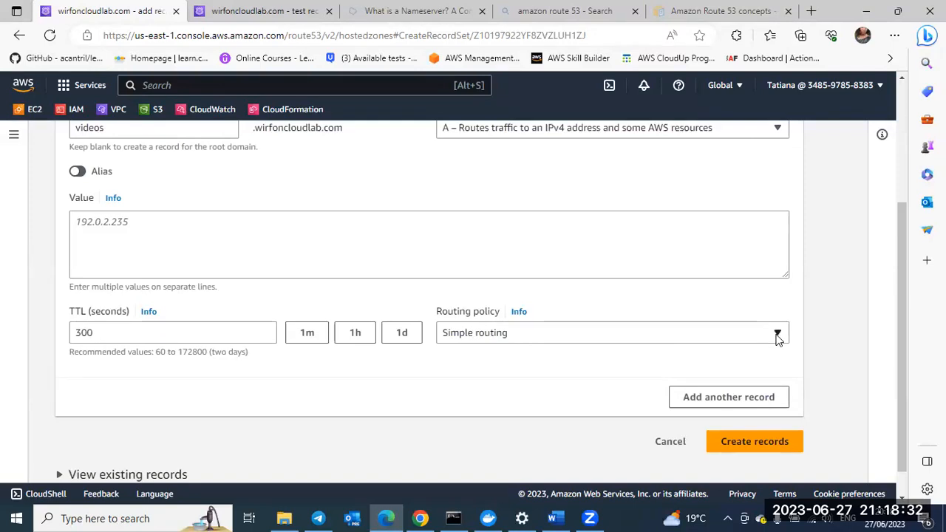
{"action": "left_click", "coordinate": [778, 336]}
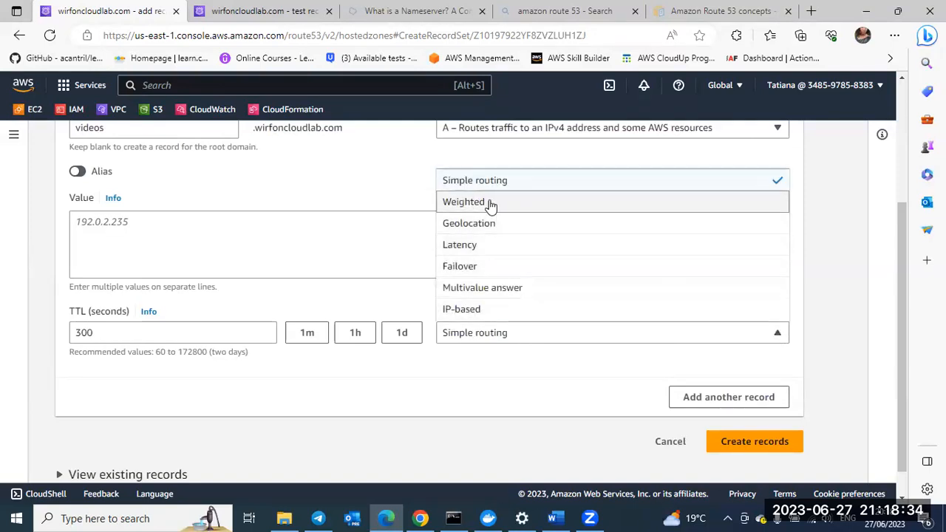
{"action": "left_click", "coordinate": [490, 202]}
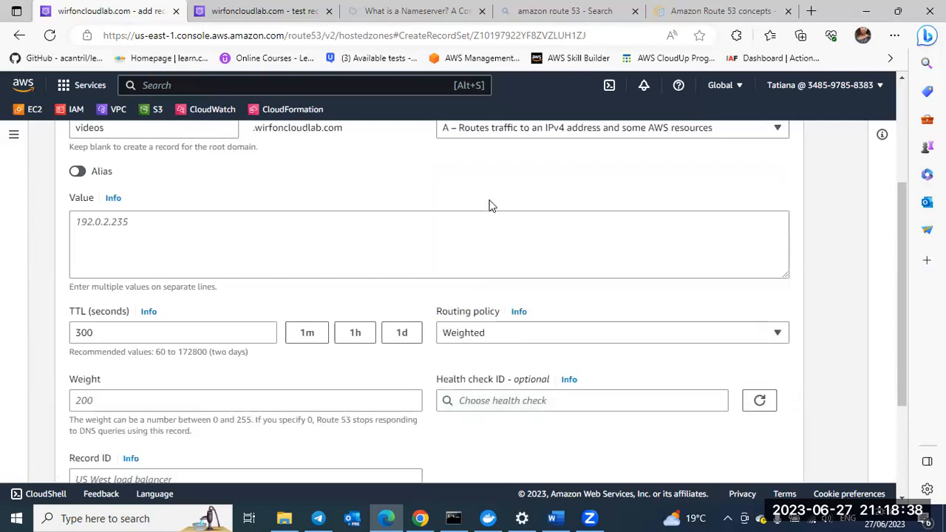
{"action": "left_click", "coordinate": [125, 222]}
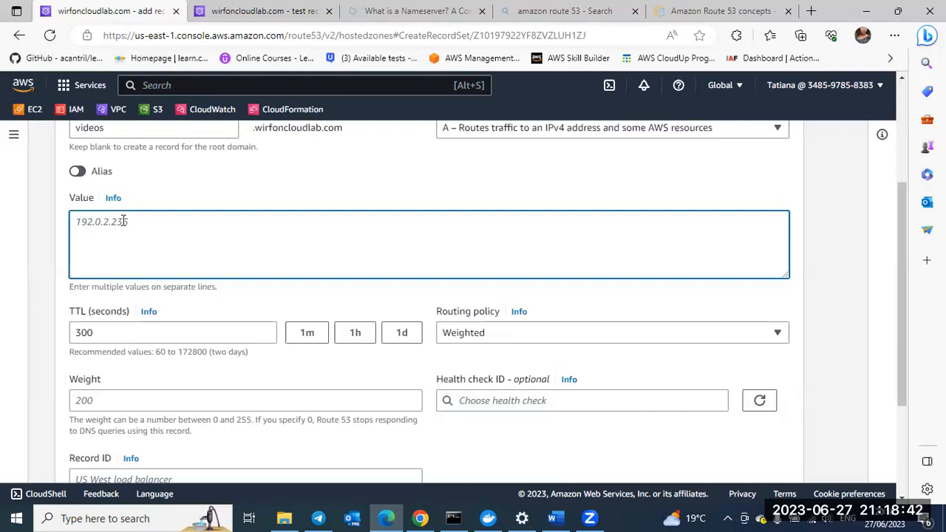
{"action": "type", "text": "10.0.0.2"}
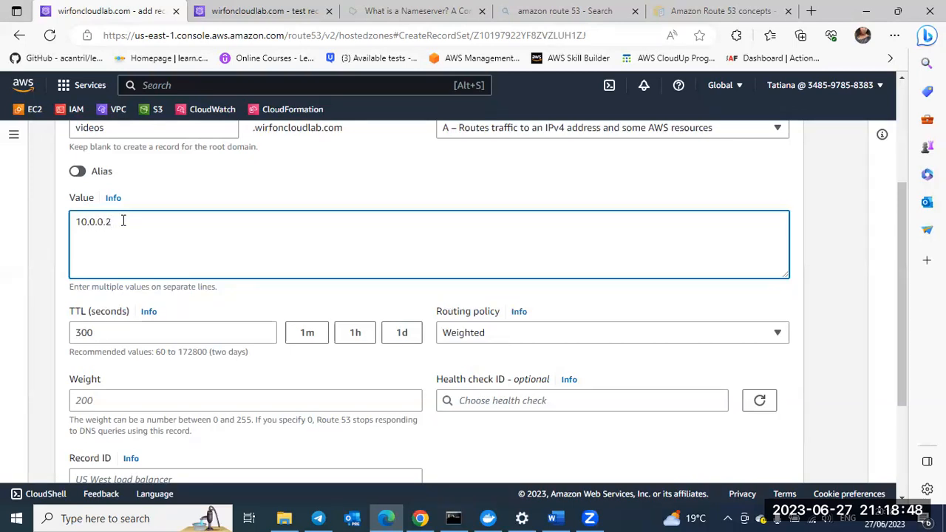
Step: Give the first videos record a weight of 4 and the record ID videos-1
{"action": "scroll", "coordinate": [122, 221], "scroll_direction": "down", "scroll_amount": 2}
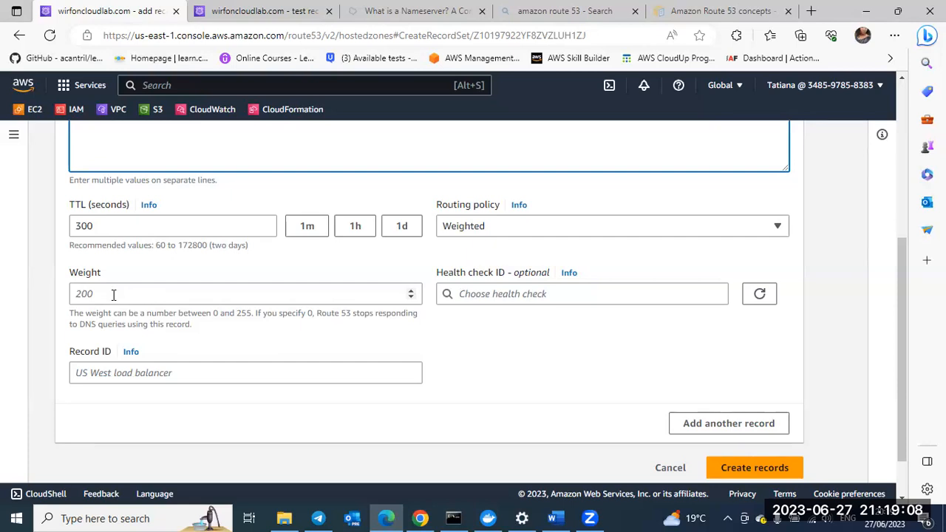
{"action": "scroll", "coordinate": [123, 280], "scroll_direction": "up", "scroll_amount": 1}
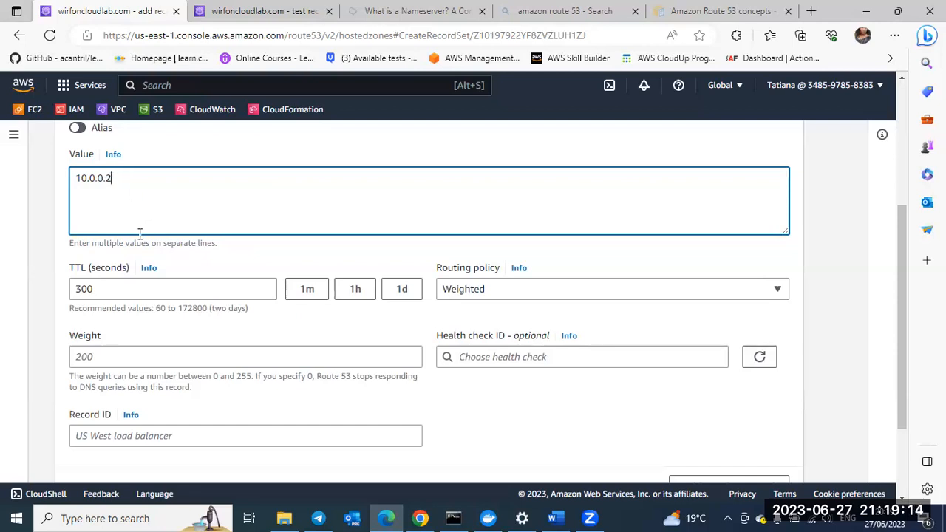
{"action": "scroll", "coordinate": [125, 280], "scroll_direction": "down", "scroll_amount": 1}
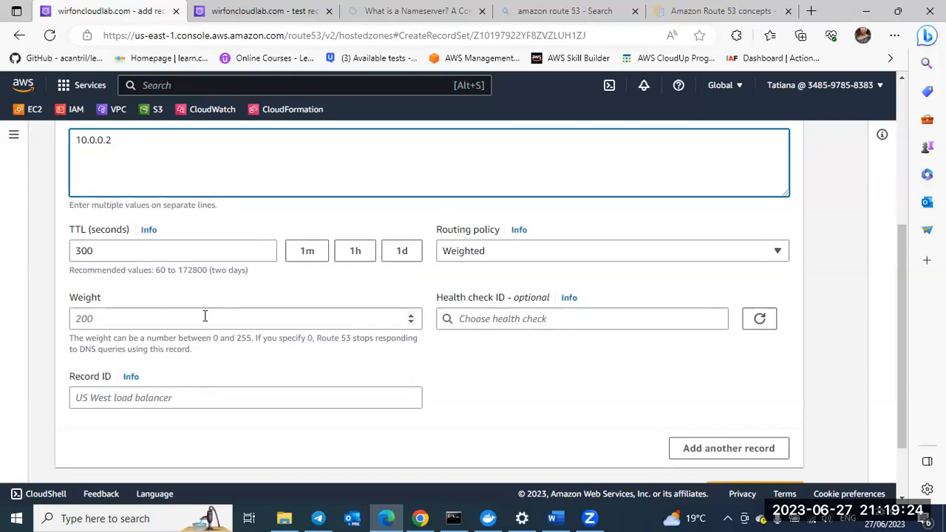
{"action": "left_click", "coordinate": [155, 398]}
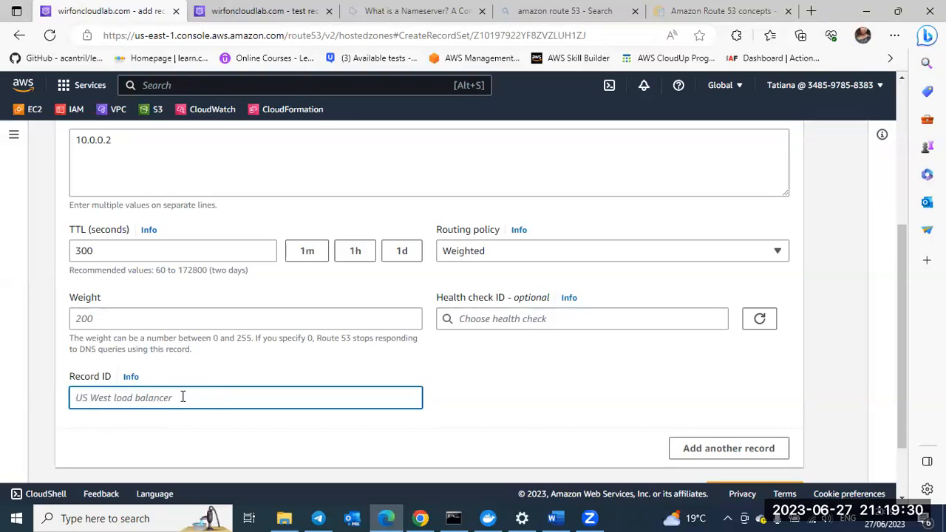
{"action": "scroll", "coordinate": [183, 397], "scroll_direction": "up", "scroll_amount": 1}
{"action": "scroll", "coordinate": [182, 397], "scroll_direction": "down", "scroll_amount": 1}
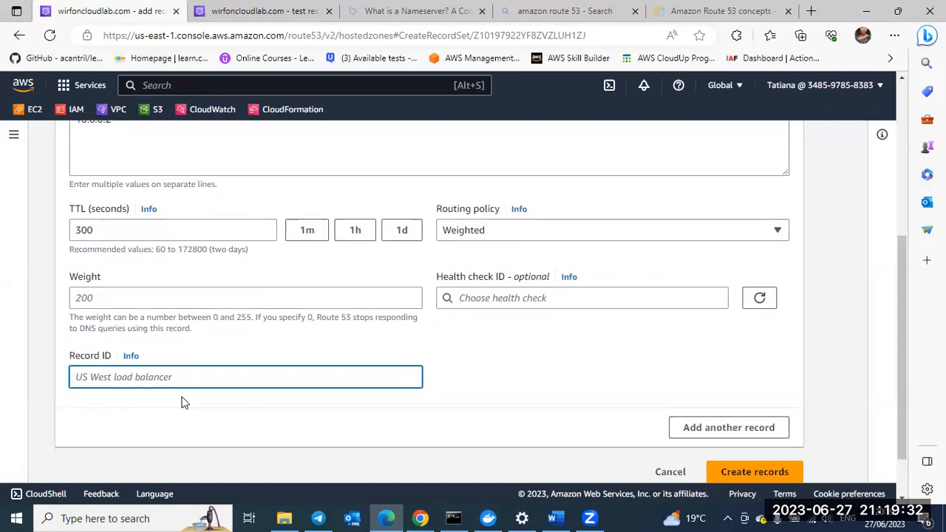
{"action": "left_click", "coordinate": [188, 297]}
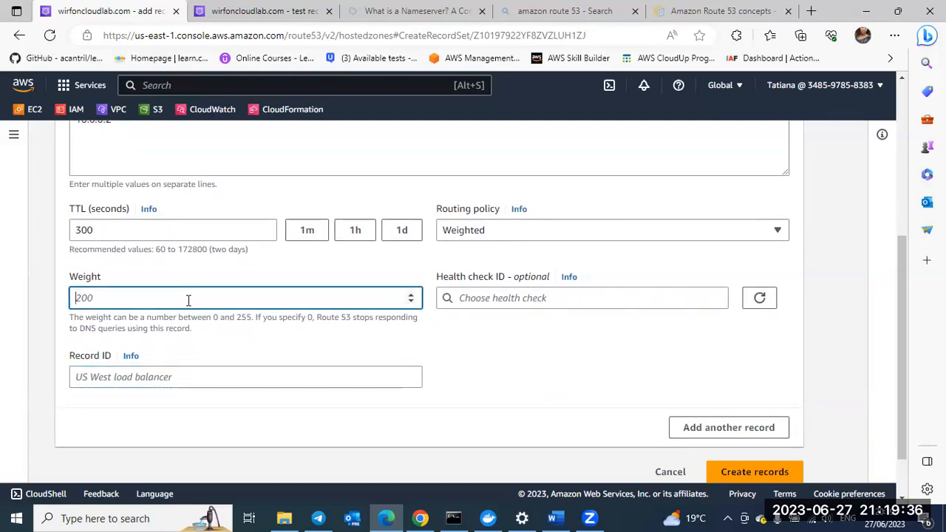
{"action": "type", "text": "4"}
{"action": "left_click", "coordinate": [175, 376]}
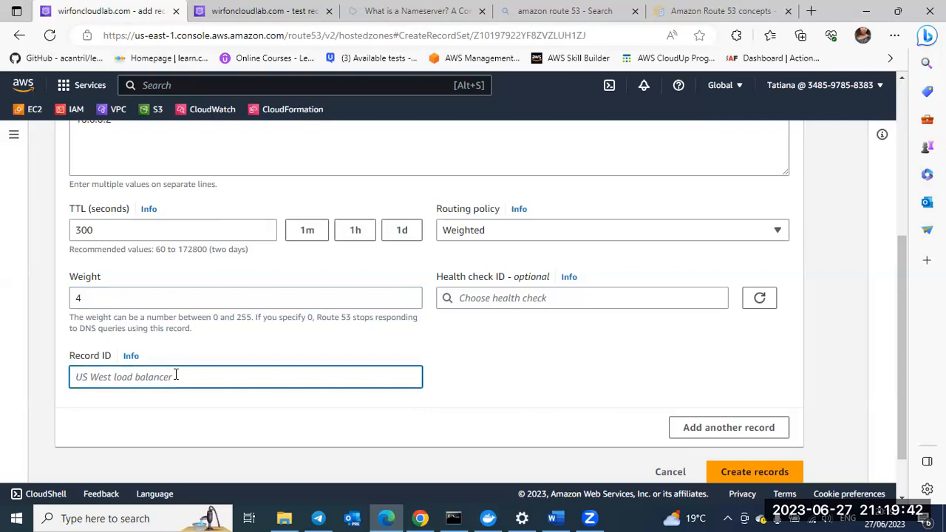
{"action": "type", "text": "vi"}
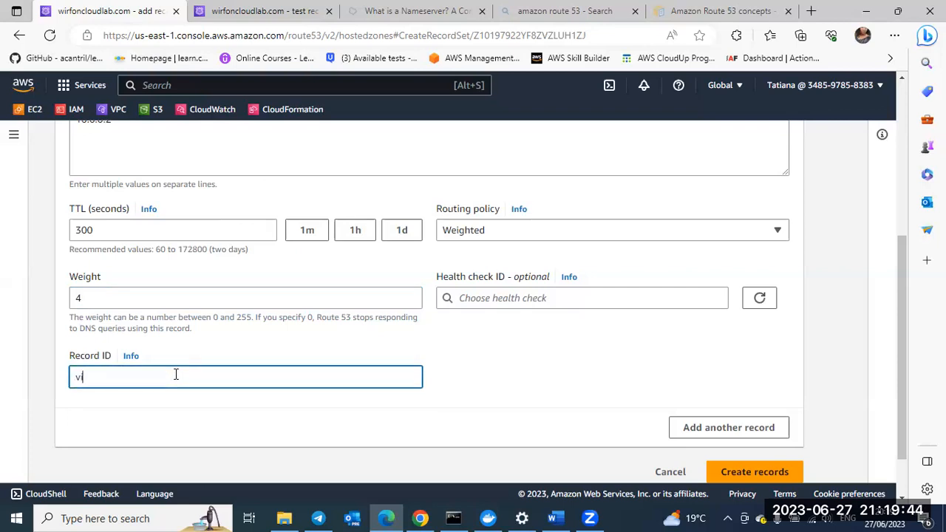
{"action": "type", "text": "deos-1"}
Step: Review the name, type, value, TTL, routing policy, weight and record ID entered for the first videos record
{"action": "scroll", "coordinate": [374, 279], "scroll_direction": "up", "scroll_amount": 1}
{"action": "scroll", "coordinate": [375, 281], "scroll_direction": "up", "scroll_amount": 2}
{"action": "scroll", "coordinate": [375, 279], "scroll_direction": "down", "scroll_amount": 4}
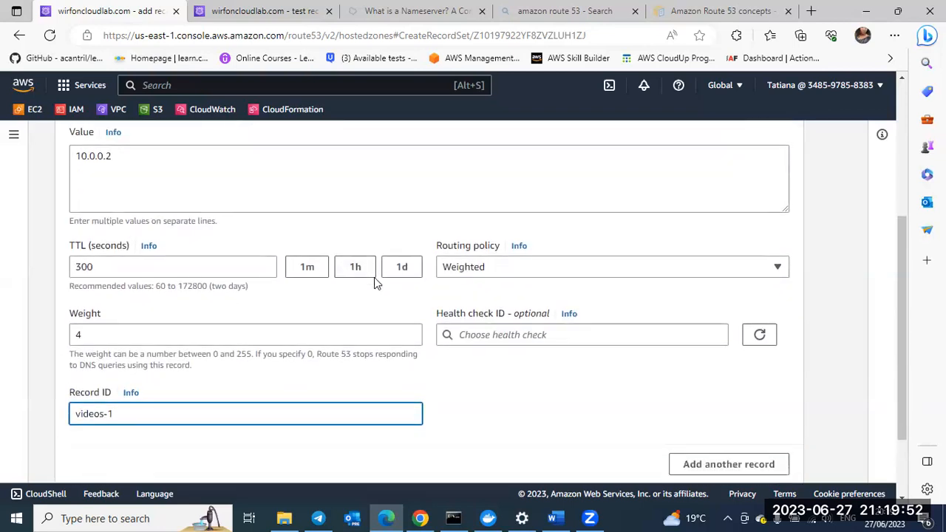
{"action": "scroll", "coordinate": [374, 277], "scroll_direction": "down", "scroll_amount": 1}
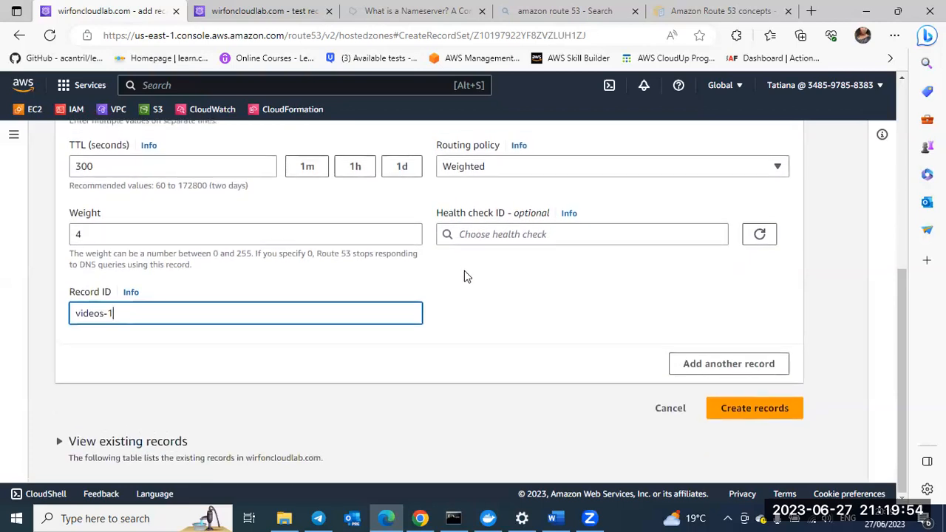
{"action": "scroll", "coordinate": [425, 300], "scroll_direction": "up", "scroll_amount": 4}
{"action": "scroll", "coordinate": [425, 301], "scroll_direction": "down", "scroll_amount": 4}
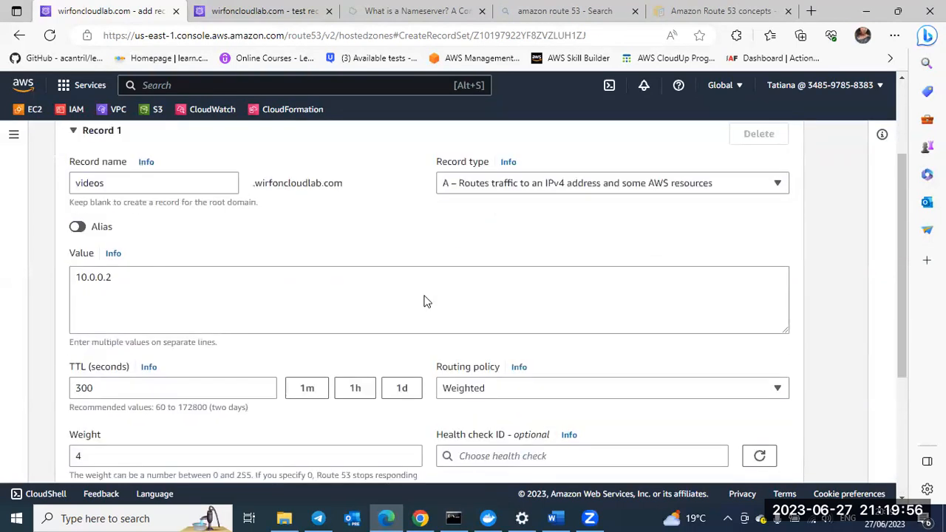
{"action": "scroll", "coordinate": [425, 301], "scroll_direction": "up", "scroll_amount": 3}
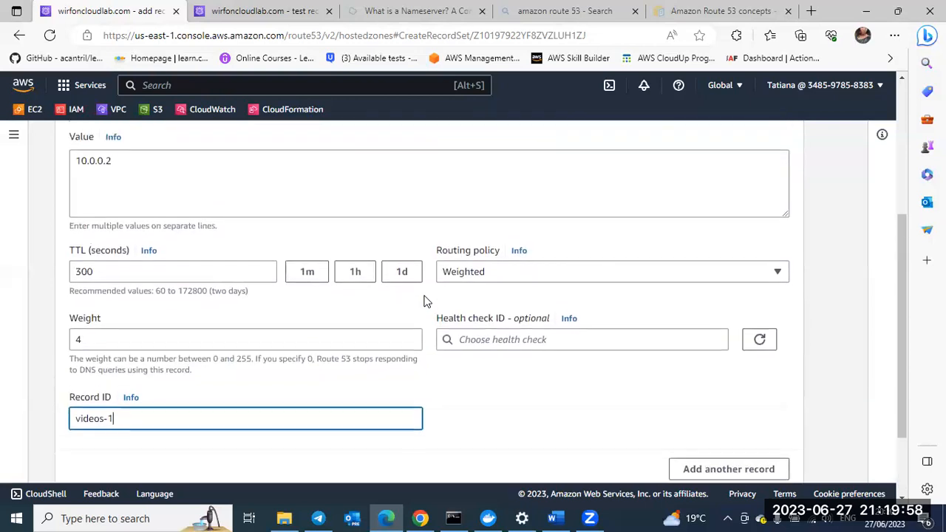
{"action": "scroll", "coordinate": [425, 301], "scroll_direction": "down", "scroll_amount": 3}
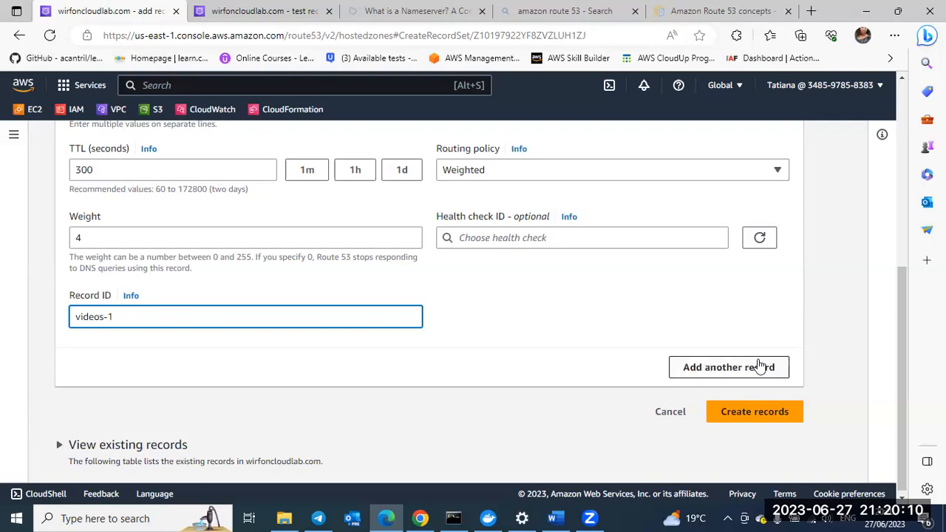
Step: Add a second record to the form and name its subdomain videos
{"action": "left_click", "coordinate": [695, 369]}
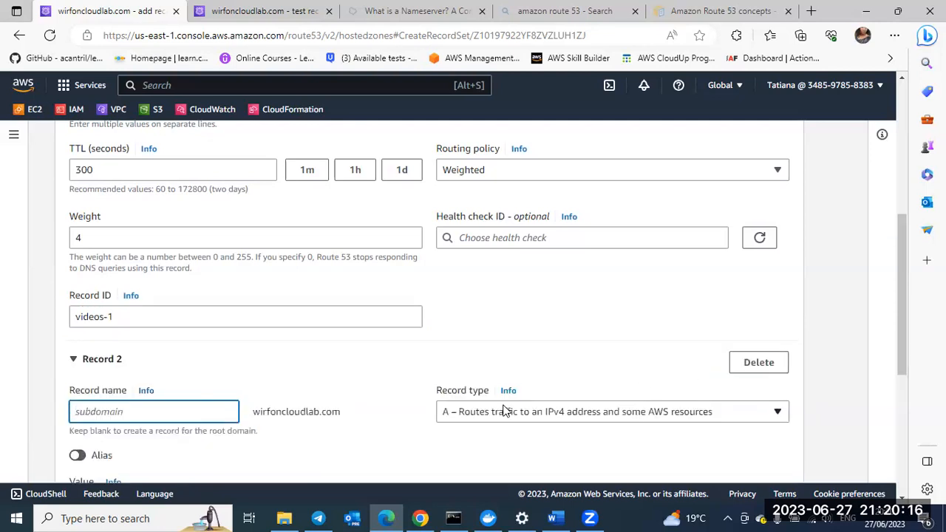
{"action": "scroll", "coordinate": [504, 406], "scroll_direction": "down", "scroll_amount": 2}
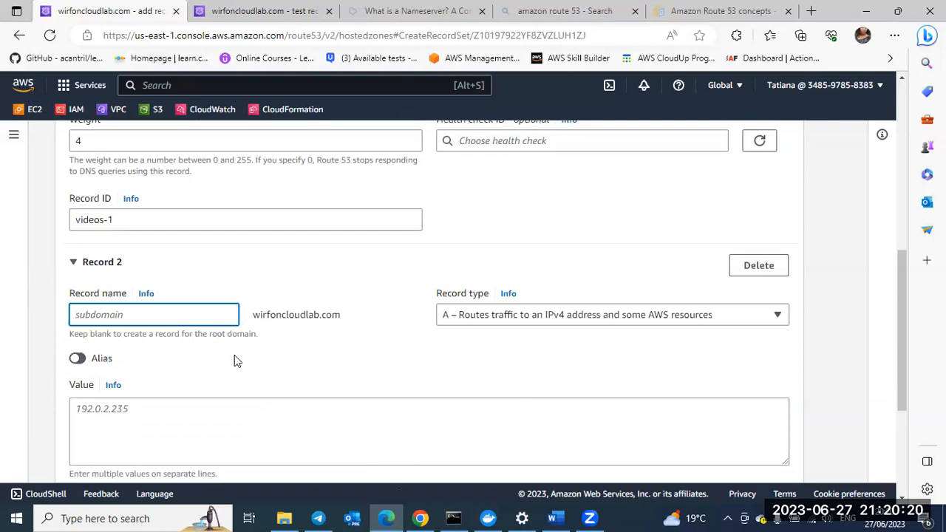
{"action": "scroll", "coordinate": [234, 355], "scroll_direction": "up", "scroll_amount": 1}
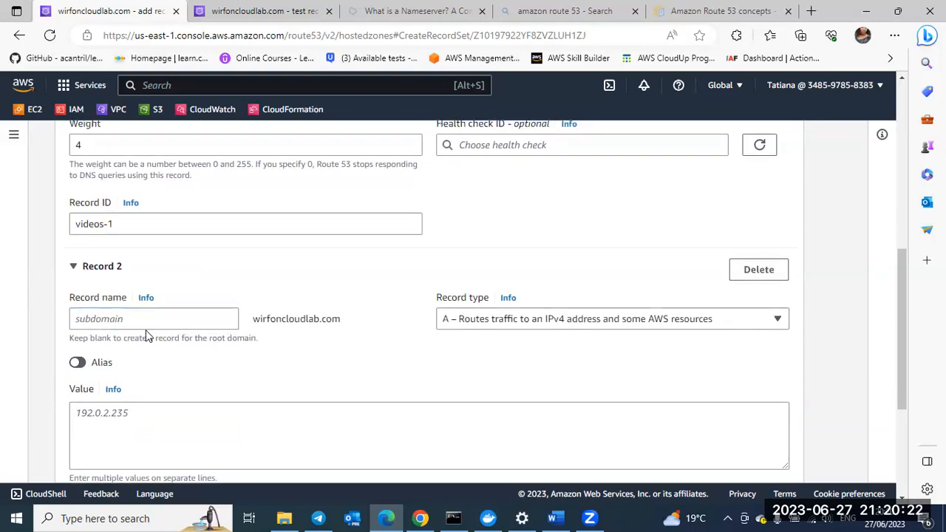
{"action": "left_click", "coordinate": [125, 315]}
{"action": "type", "text": "vi"}
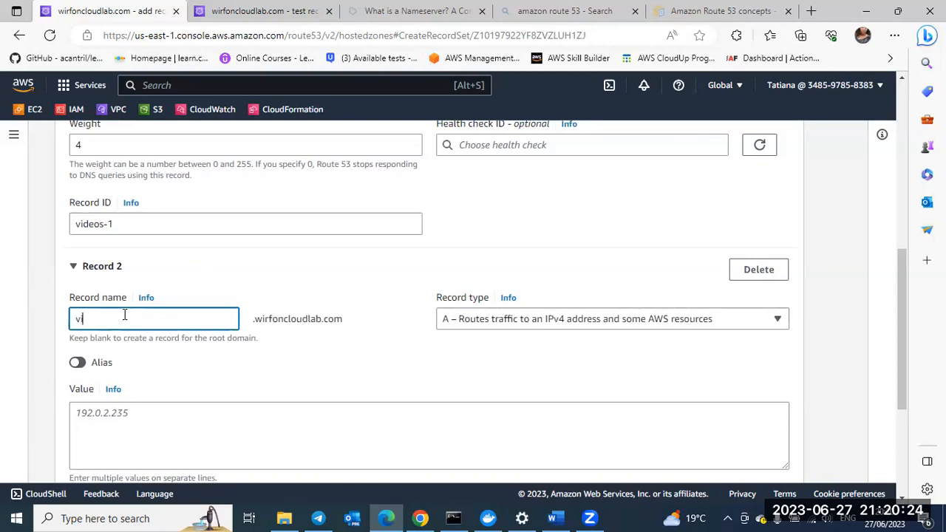
{"action": "type", "text": "deos"}
{"action": "scroll", "coordinate": [260, 361], "scroll_direction": "down", "scroll_amount": 1}
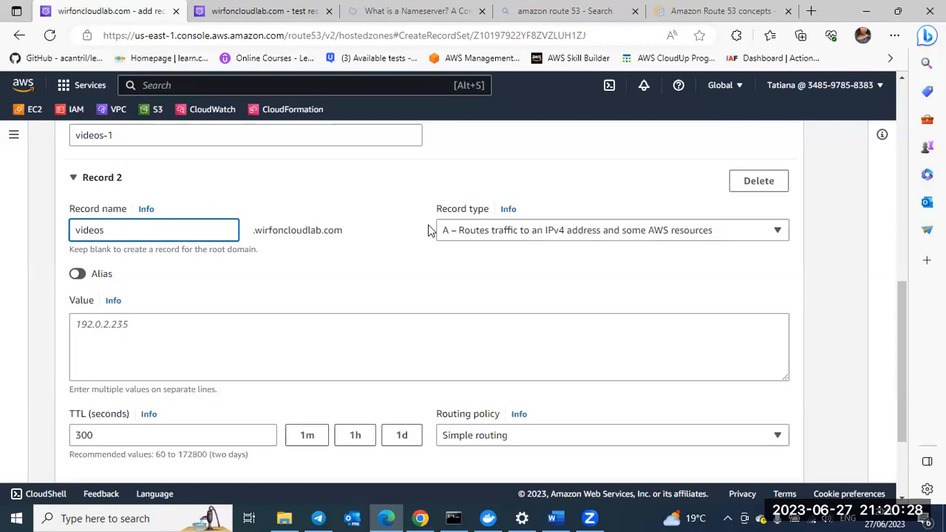
Step: Set the second videos record's value to 10.0.0.3 and compare its settings with the first record
{"action": "left_click", "coordinate": [116, 325]}
{"action": "type", "text": "10.0.0.3"}
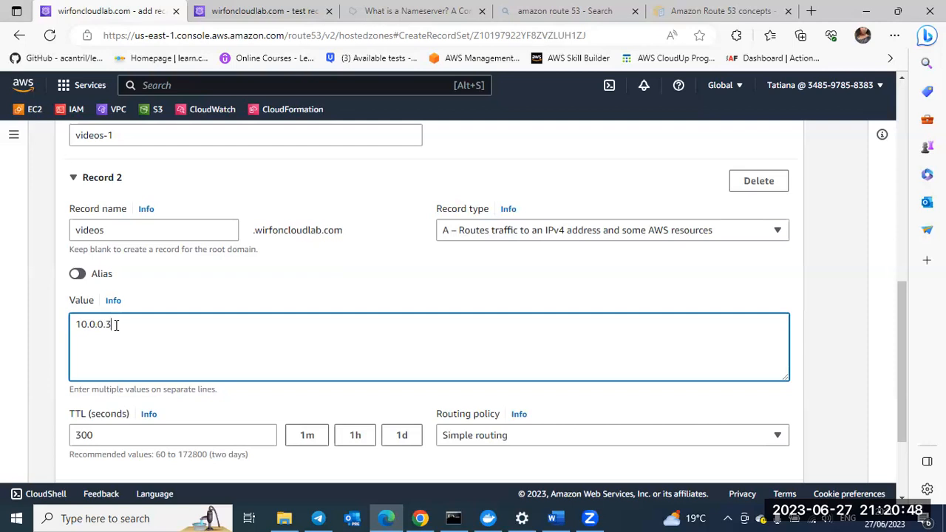
{"action": "scroll", "coordinate": [116, 325], "scroll_direction": "up", "scroll_amount": 2}
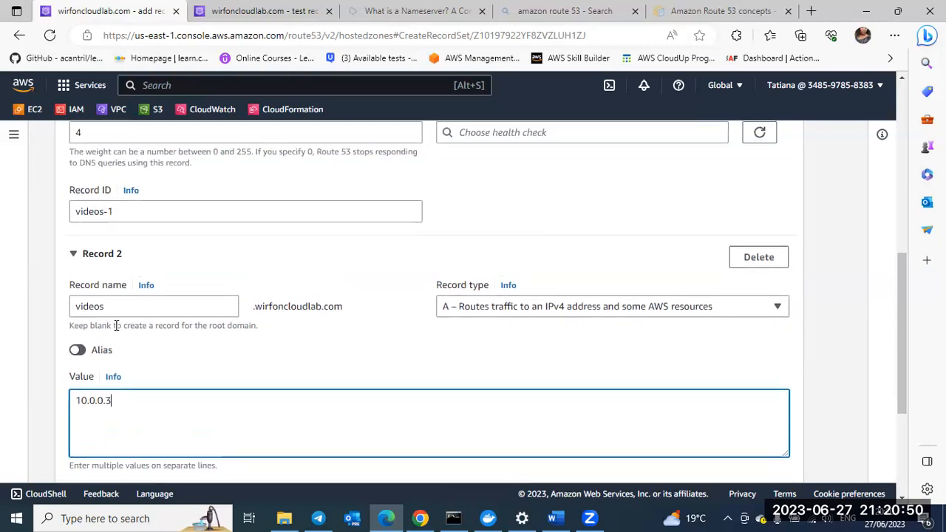
{"action": "scroll", "coordinate": [116, 326], "scroll_direction": "up", "scroll_amount": 1}
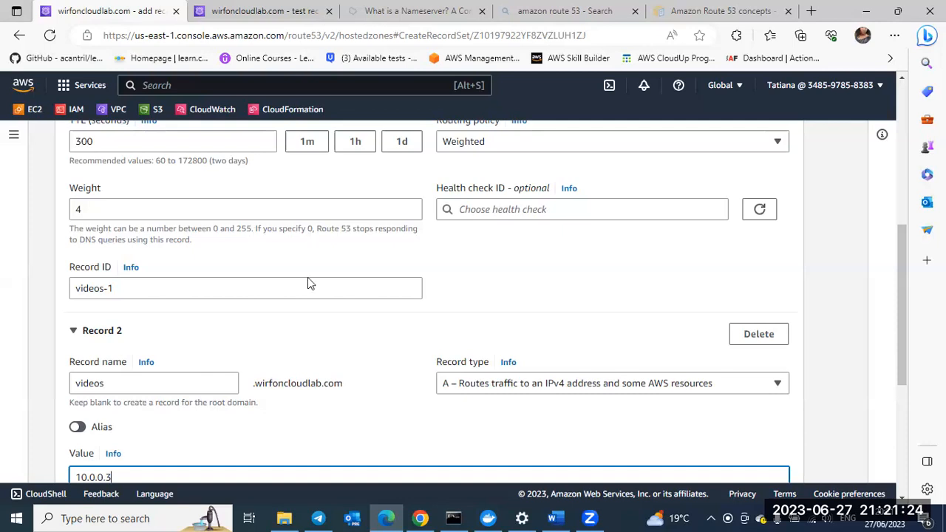
{"action": "scroll", "coordinate": [289, 326], "scroll_direction": "down", "scroll_amount": 3}
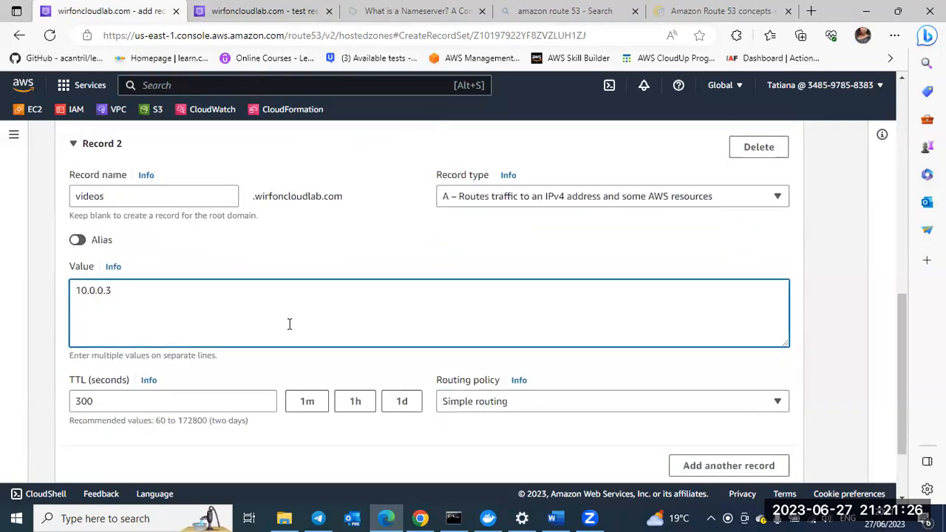
{"action": "scroll", "coordinate": [289, 323], "scroll_direction": "down", "scroll_amount": 1}
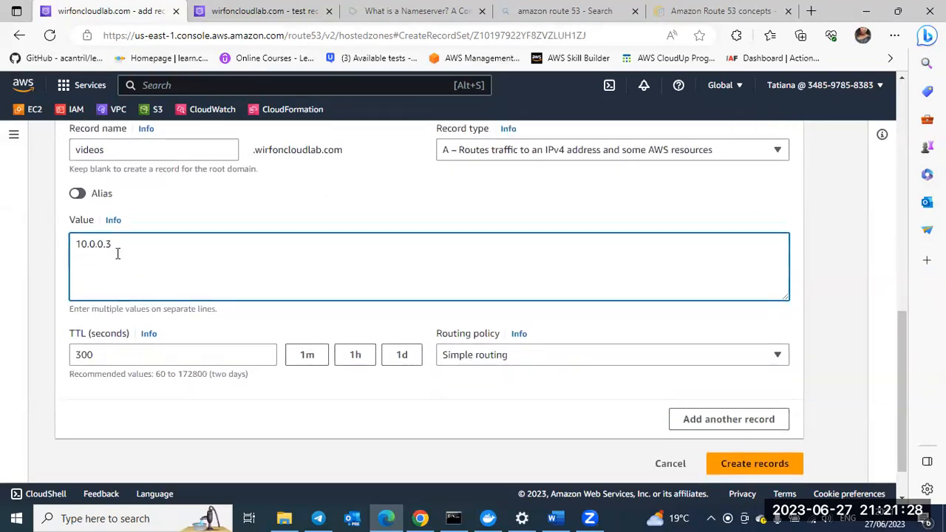
Step: Set the second videos record to weighted routing with a weight of 2 and the record ID video-2
{"action": "left_click", "coordinate": [524, 366]}
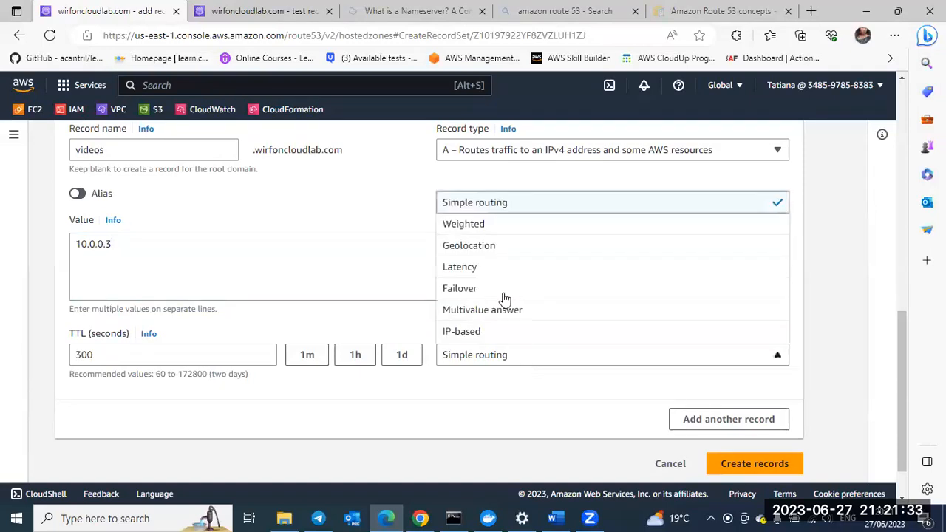
{"action": "left_click", "coordinate": [464, 227]}
{"action": "scroll", "coordinate": [400, 412], "scroll_direction": "down", "scroll_amount": 1}
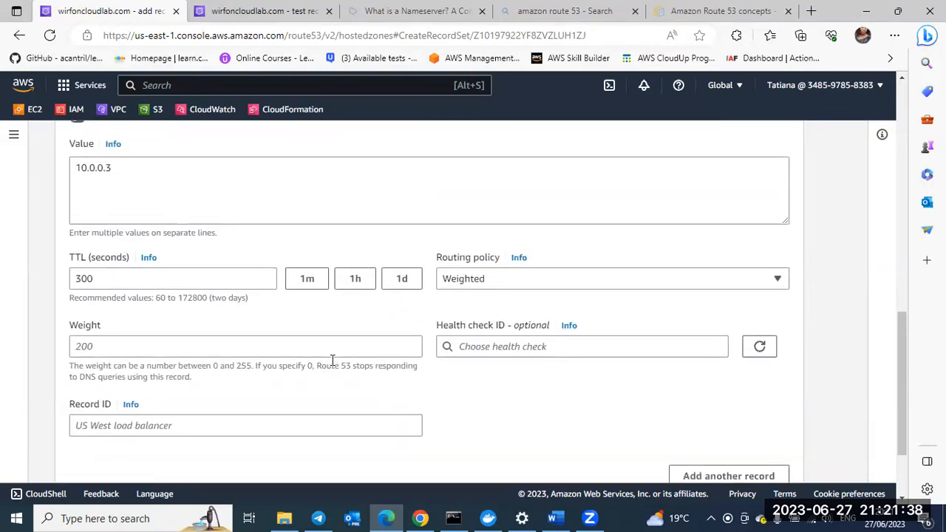
{"action": "left_click", "coordinate": [312, 347]}
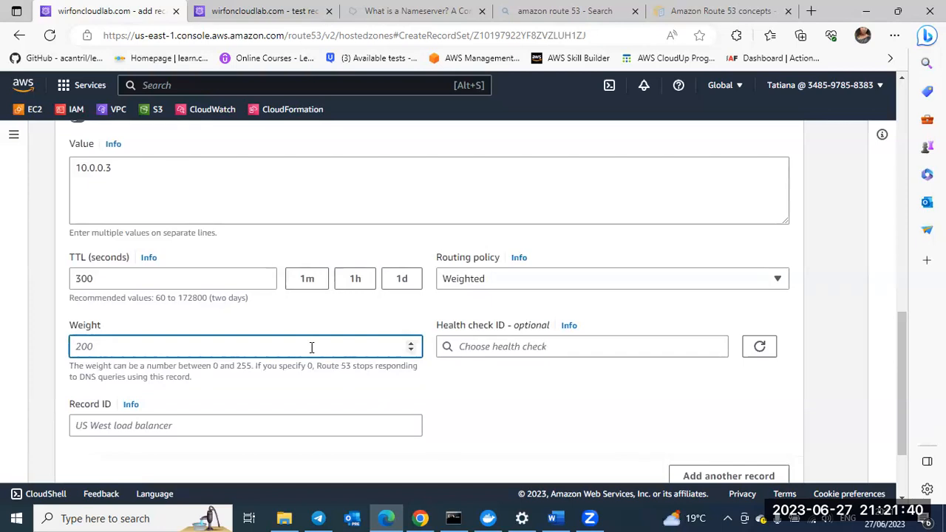
{"action": "type", "text": "2"}
{"action": "left_click", "coordinate": [289, 423]}
{"action": "type", "text": "v"}
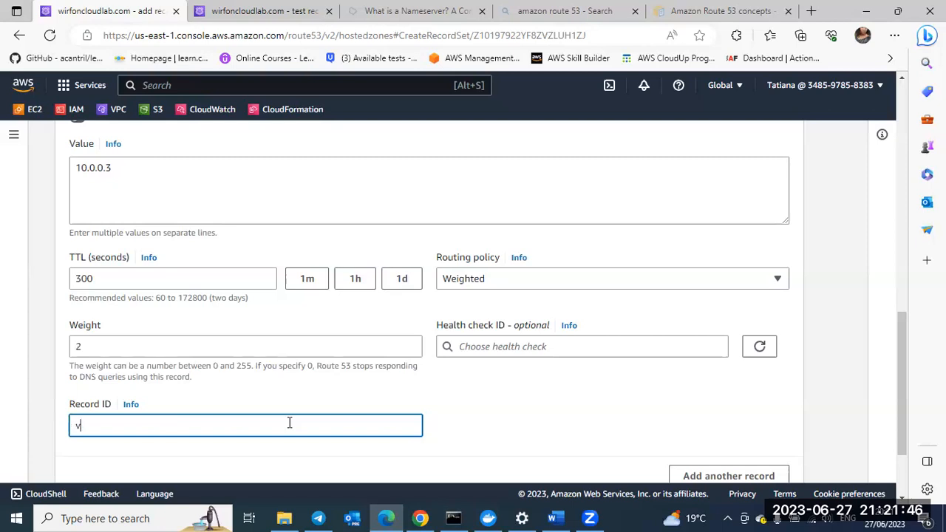
{"action": "type", "text": "ideo-2"}
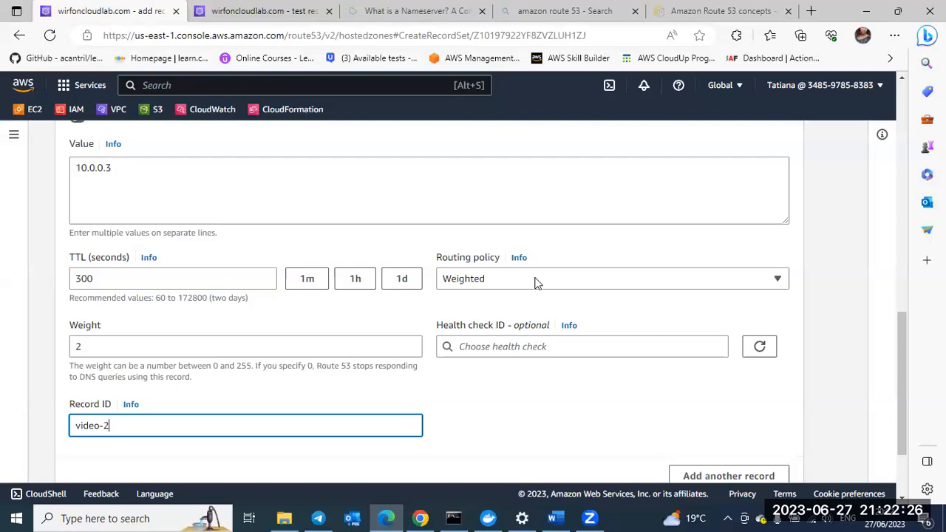
Step: Add a third record to the form and name its subdomain videos
{"action": "scroll", "coordinate": [514, 347], "scroll_direction": "up", "scroll_amount": 1}
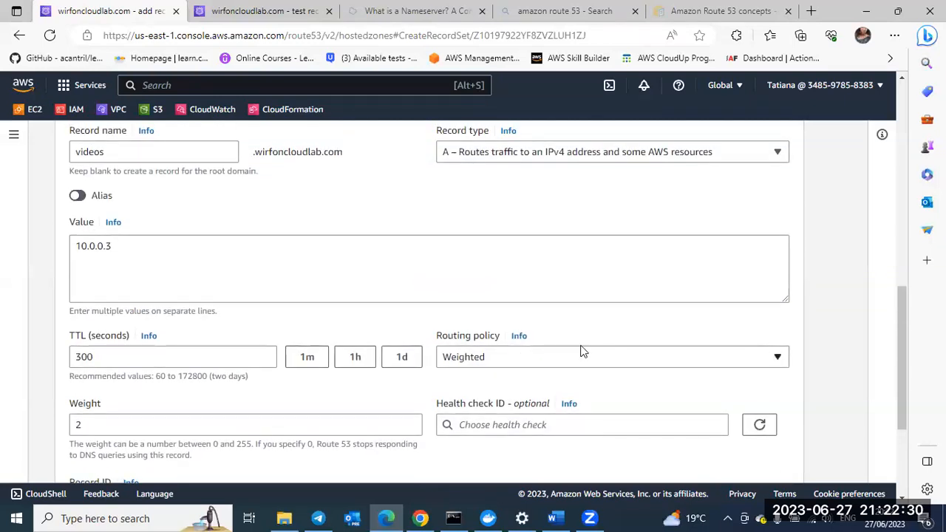
{"action": "scroll", "coordinate": [572, 353], "scroll_direction": "down", "scroll_amount": 3}
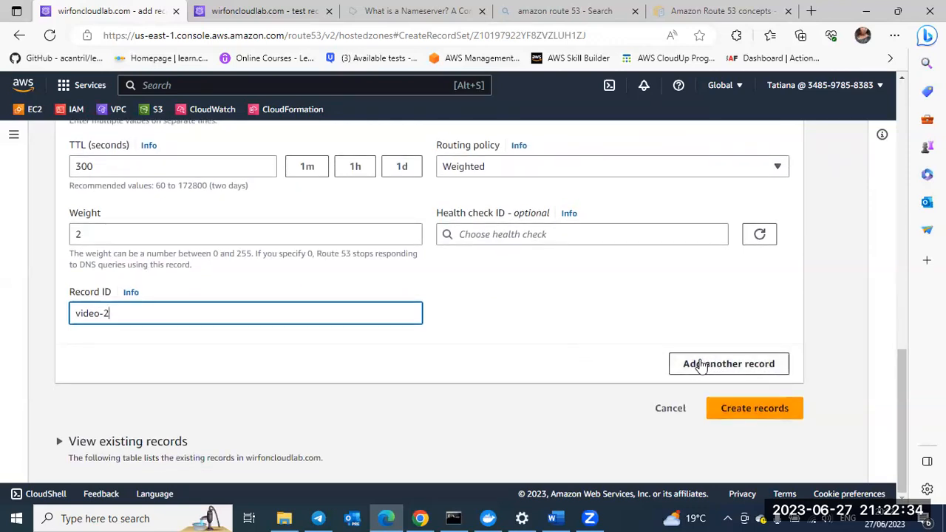
{"action": "left_click", "coordinate": [701, 365]}
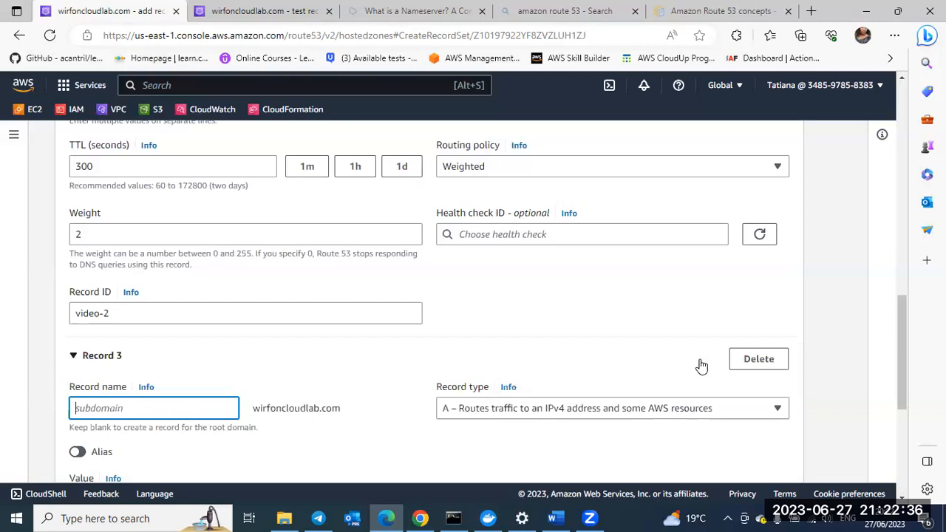
{"action": "scroll", "coordinate": [439, 338], "scroll_direction": "down", "scroll_amount": 1}
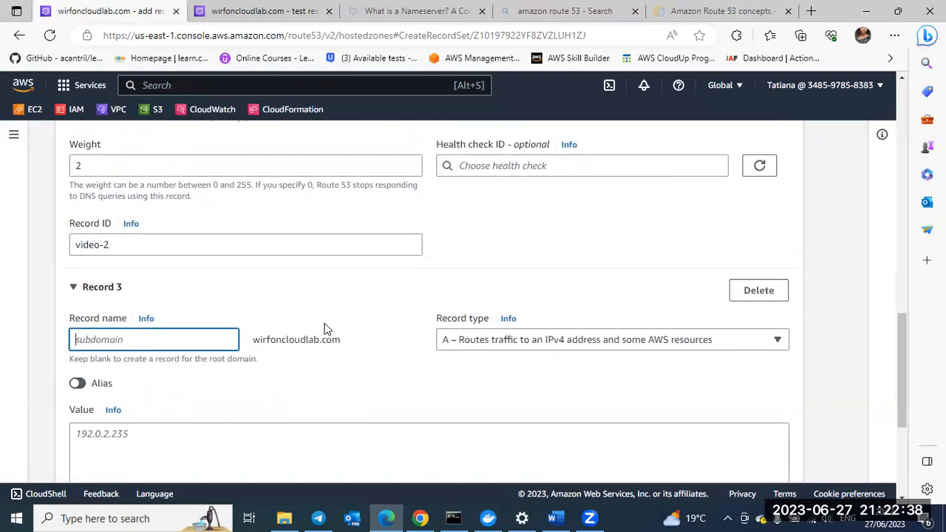
{"action": "scroll", "coordinate": [327, 329], "scroll_direction": "down", "scroll_amount": 1}
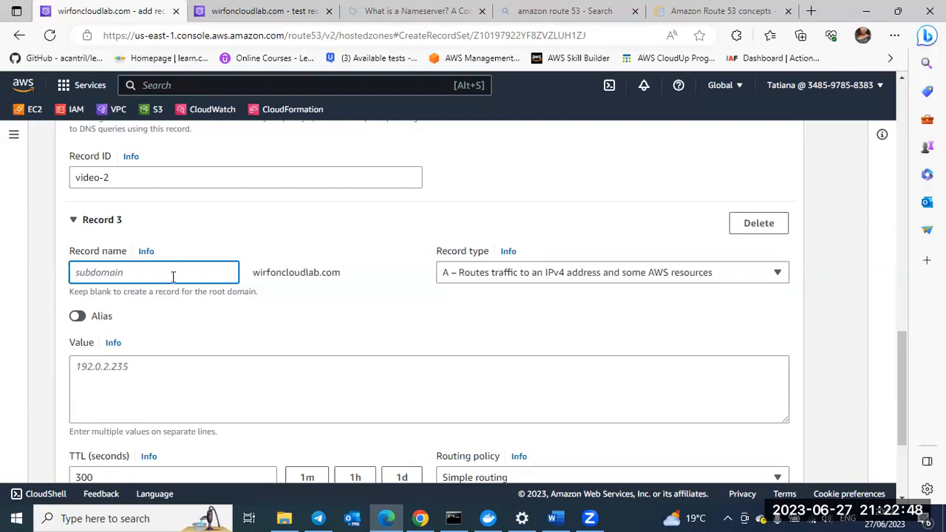
{"action": "type", "text": "vid"}
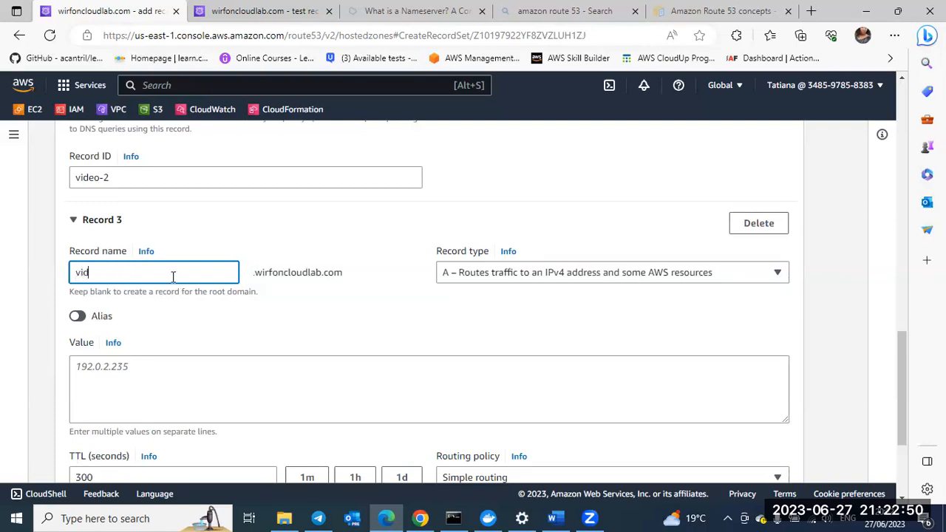
{"action": "type", "text": "o"}
{"action": "key", "text": "BackSpace"}
{"action": "type", "text": "eos"}
Step: Set the third videos record's value to 10.0.0.4
{"action": "left_click", "coordinate": [102, 370]}
{"action": "type", "text": "10.0."}
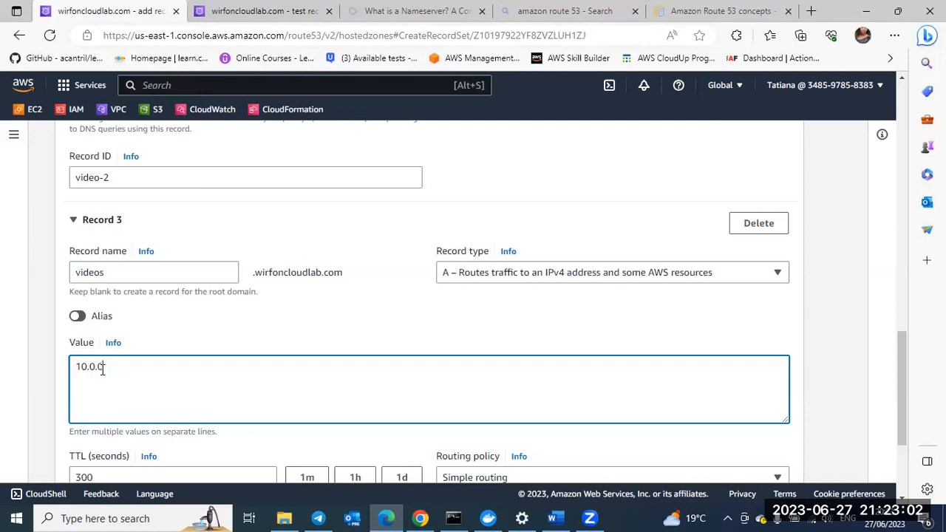
{"action": "type", "text": "0.4"}
Step: Set the third videos record to weighted routing with a weight of 0 and the record ID videos-3
{"action": "scroll", "coordinate": [131, 355], "scroll_direction": "down", "scroll_amount": 3}
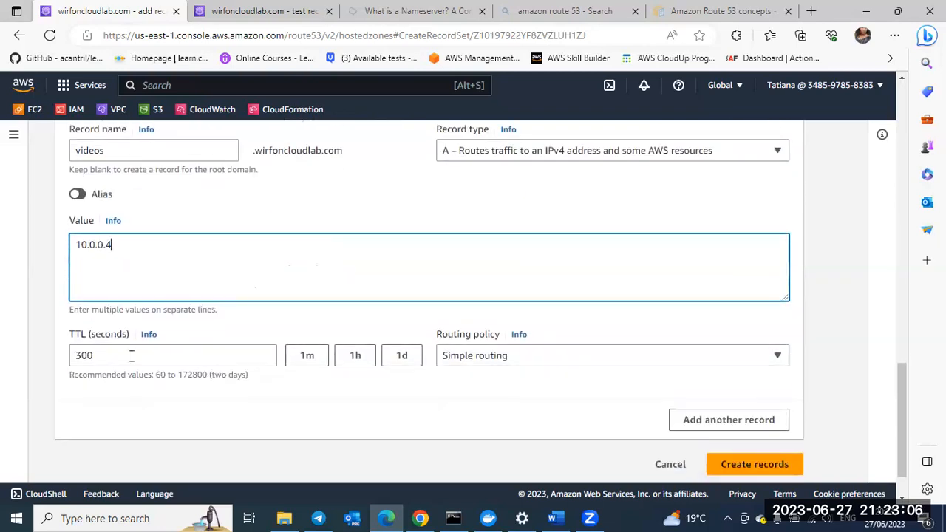
{"action": "left_click", "coordinate": [446, 358]}
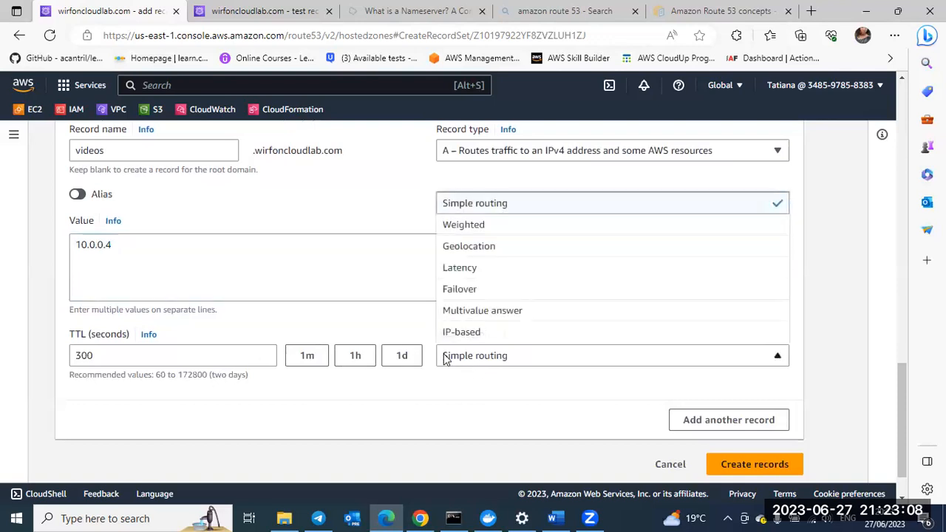
{"action": "left_click", "coordinate": [460, 228]}
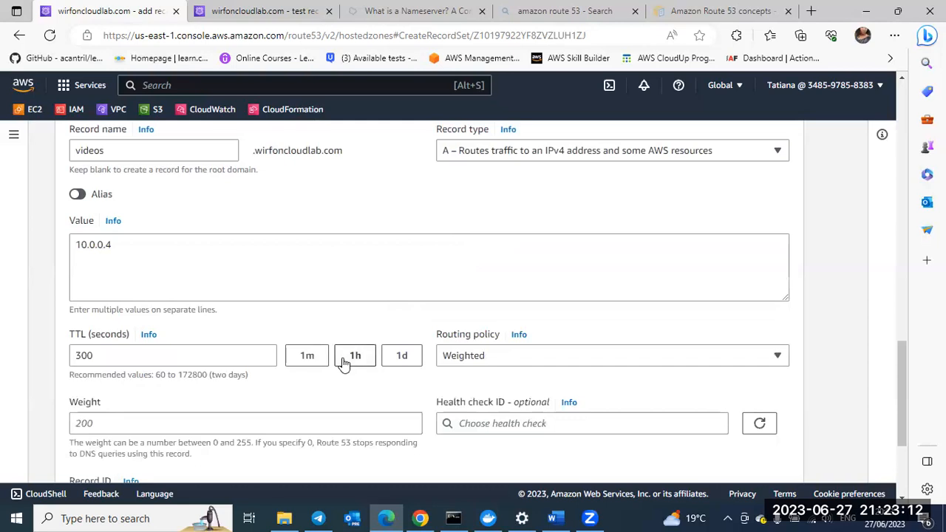
{"action": "scroll", "coordinate": [344, 358], "scroll_direction": "down", "scroll_amount": 1}
{"action": "left_click", "coordinate": [259, 357]}
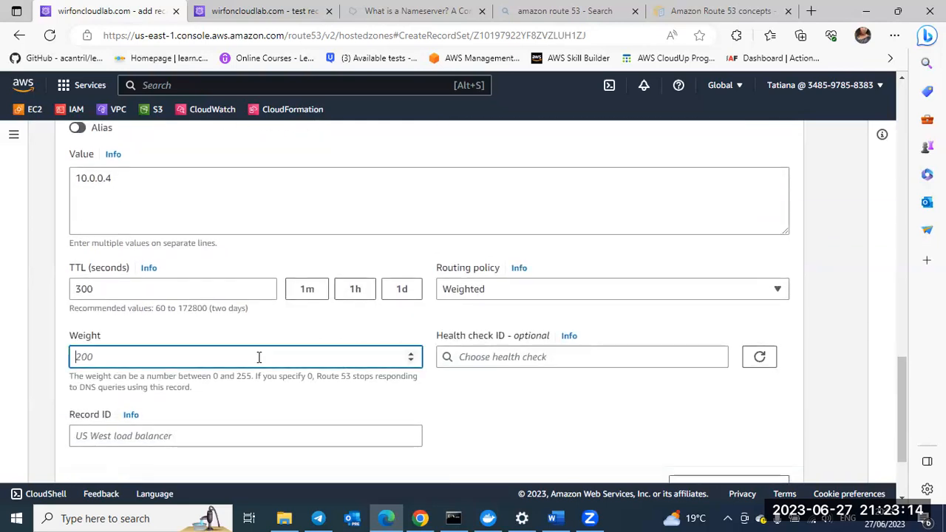
{"action": "type", "text": "0"}
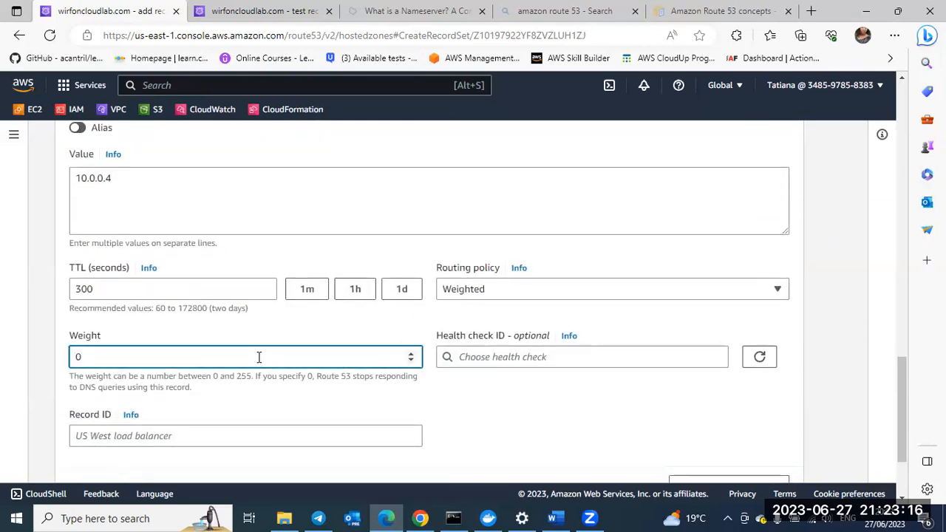
{"action": "left_click", "coordinate": [212, 437]}
{"action": "type", "text": "v"}
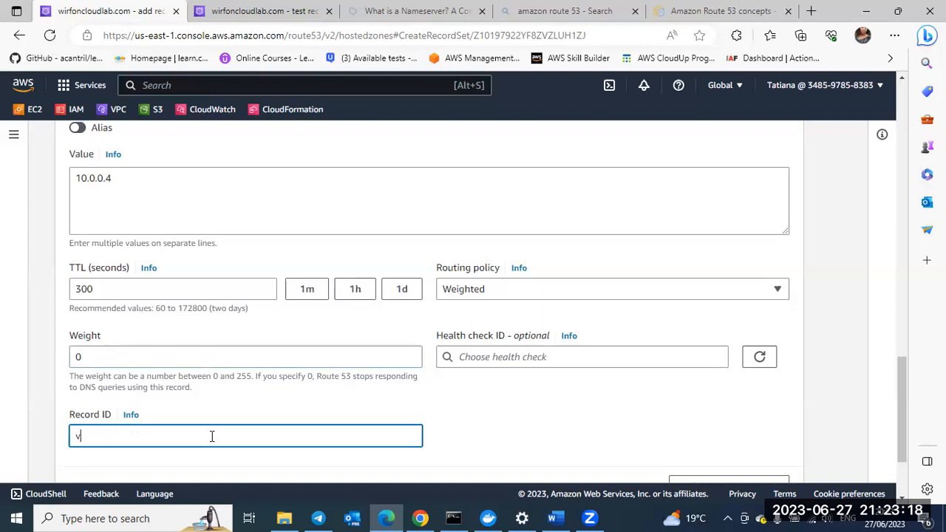
{"action": "type", "text": "ideos-3"}
Step: Check the third record's settings, create the three videos records and dismiss the creation notice
{"action": "scroll", "coordinate": [210, 436], "scroll_direction": "down", "scroll_amount": 1}
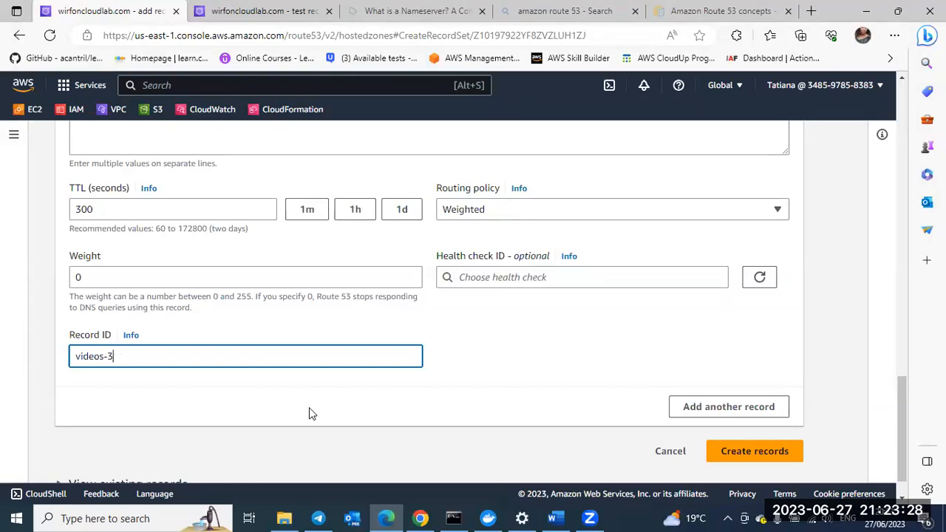
{"action": "scroll", "coordinate": [401, 390], "scroll_direction": "up", "scroll_amount": 1}
{"action": "scroll", "coordinate": [401, 390], "scroll_direction": "up", "scroll_amount": 3}
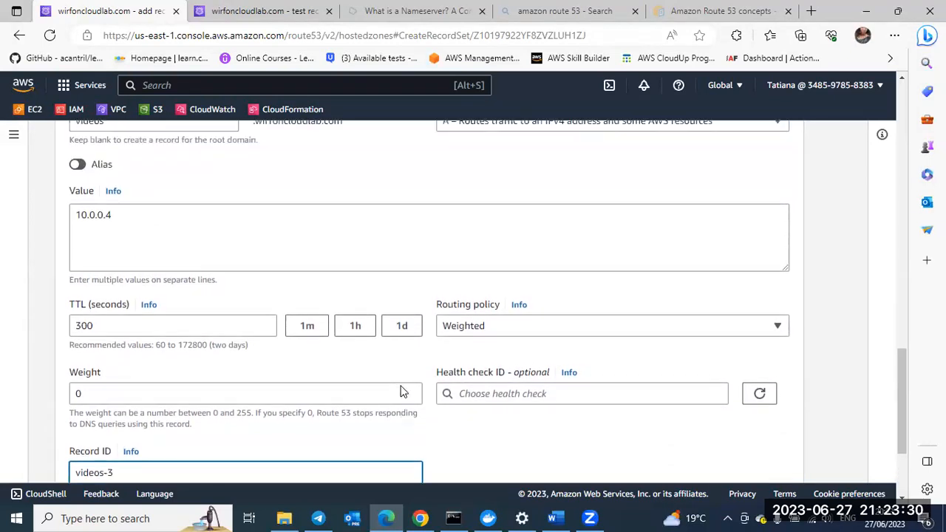
{"action": "scroll", "coordinate": [401, 386], "scroll_direction": "down", "scroll_amount": 5}
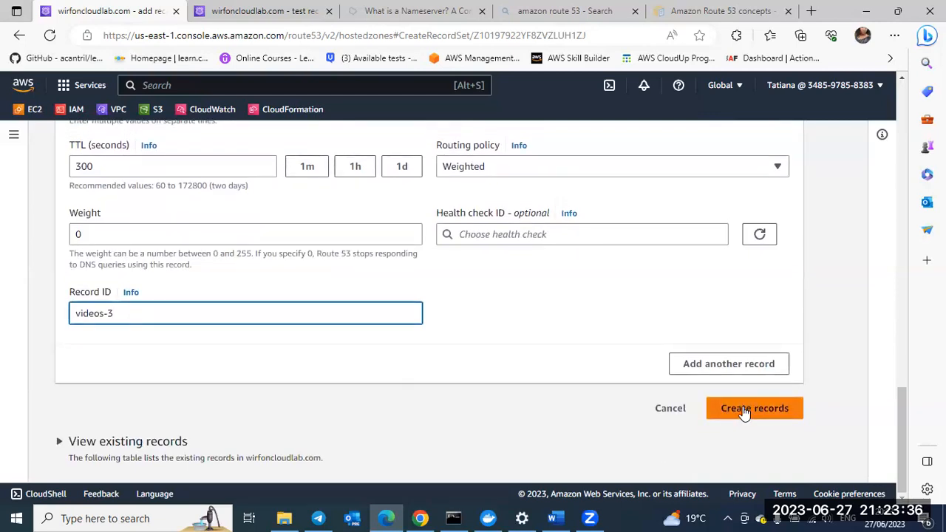
{"action": "left_click", "coordinate": [744, 413]}
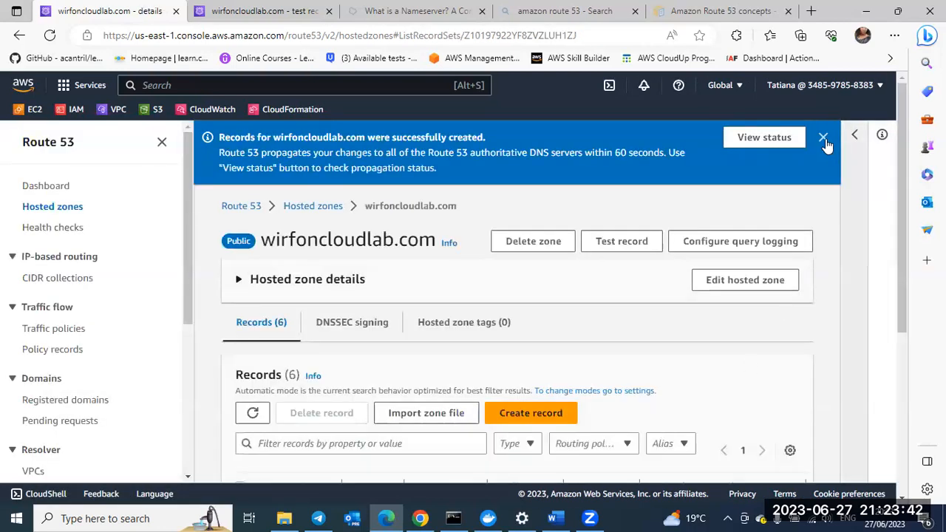
{"action": "left_click", "coordinate": [823, 137]}
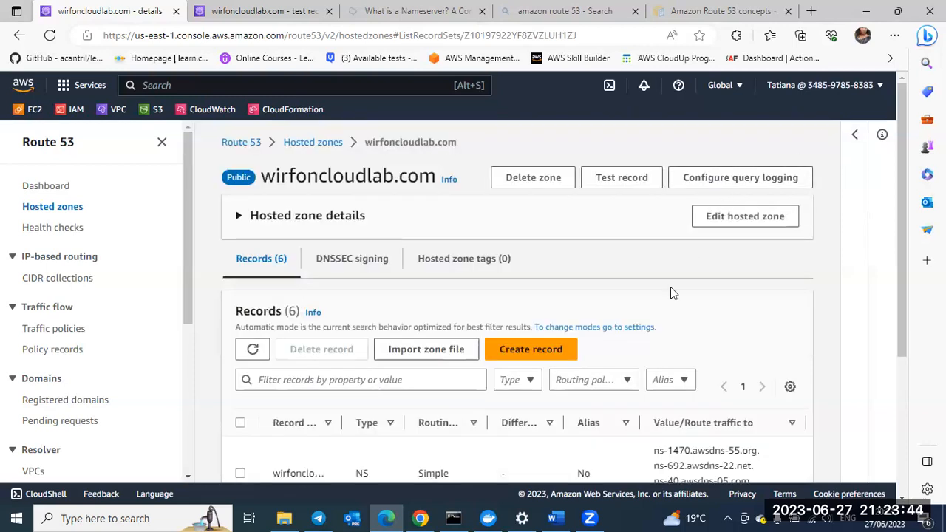
Step: Hide the Route 53 navigation pane and widen the Type and Record name columns of the records table
{"action": "scroll", "coordinate": [671, 289], "scroll_direction": "down", "scroll_amount": 2}
{"action": "scroll", "coordinate": [671, 293], "scroll_direction": "down", "scroll_amount": 3}
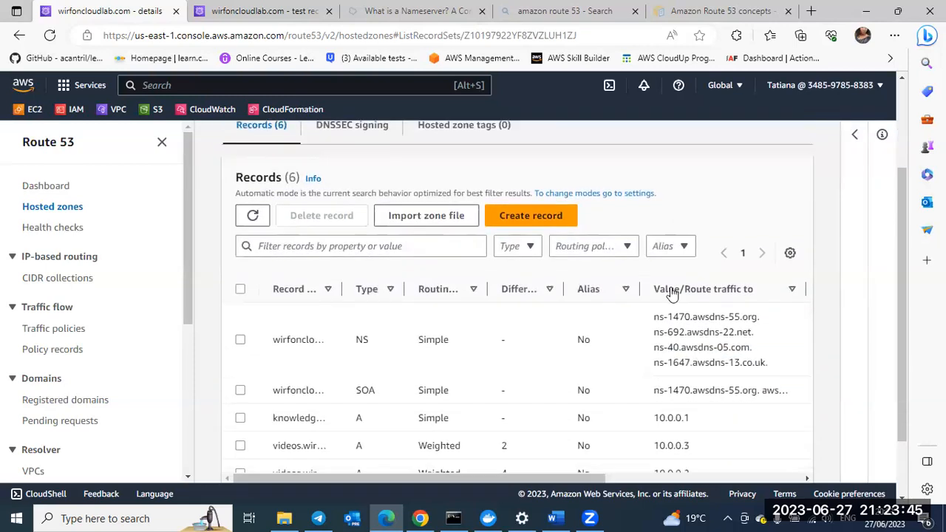
{"action": "left_click", "coordinate": [161, 144]}
{"action": "scroll", "coordinate": [328, 362], "scroll_direction": "down", "scroll_amount": 1}
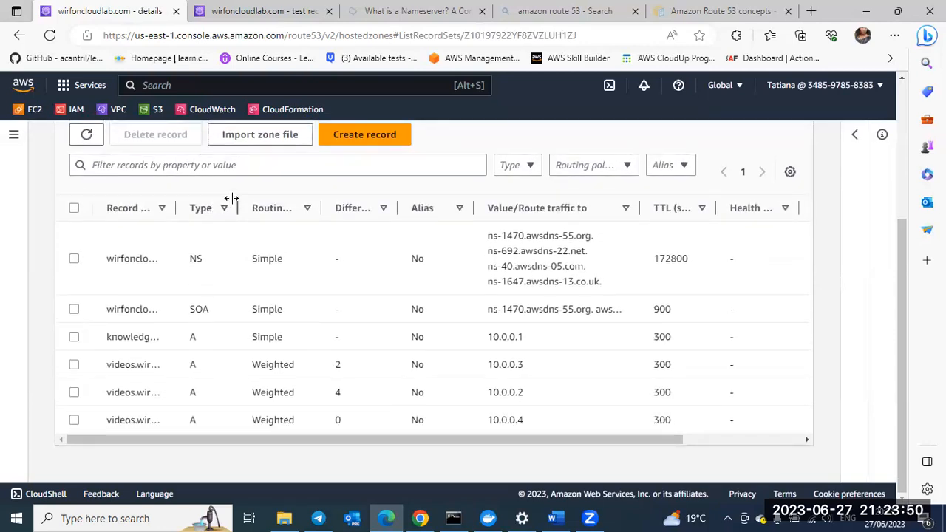
{"action": "left_click_drag", "start_coordinate": [238, 210], "coordinate": [306, 215]}
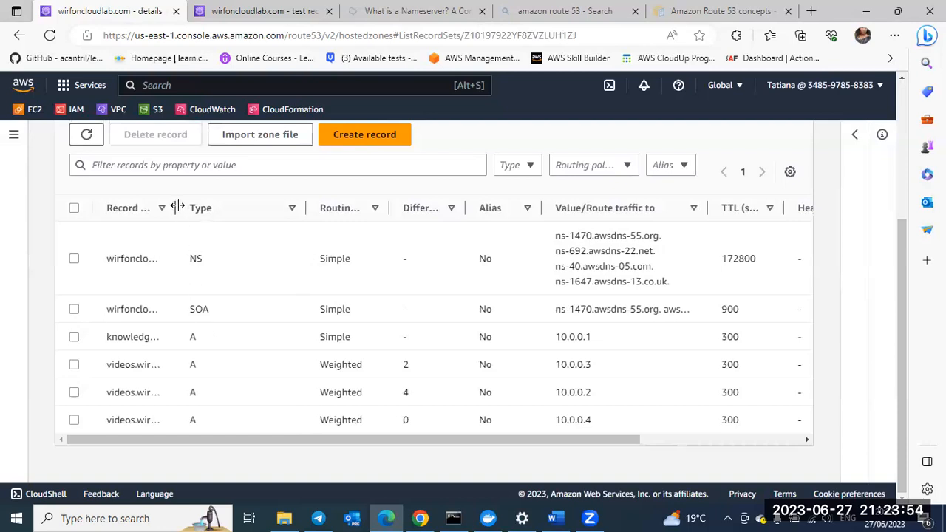
{"action": "left_click_drag", "start_coordinate": [175, 208], "coordinate": [253, 220]}
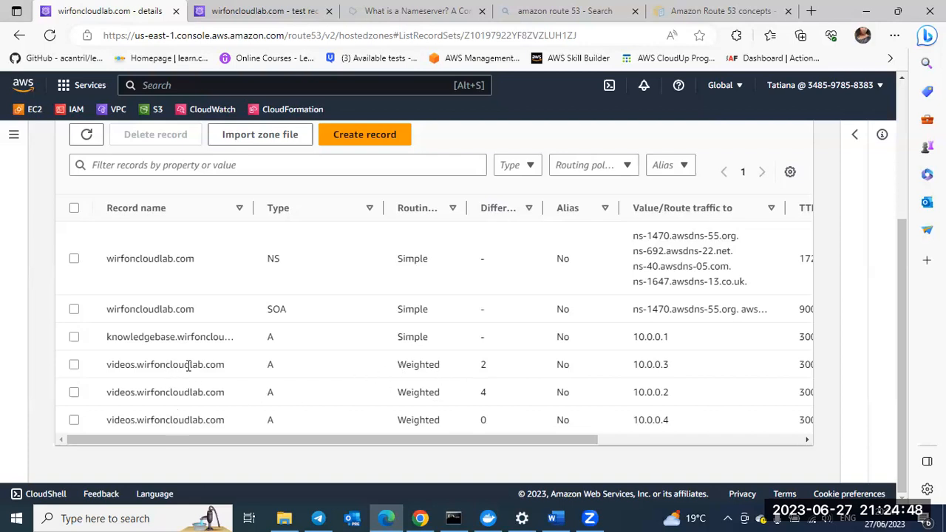
Step: Look over the hosted zone's records and widen the Record name column further to fit the full knowledgebase name
{"action": "scroll", "coordinate": [300, 354], "scroll_direction": "up", "scroll_amount": 2}
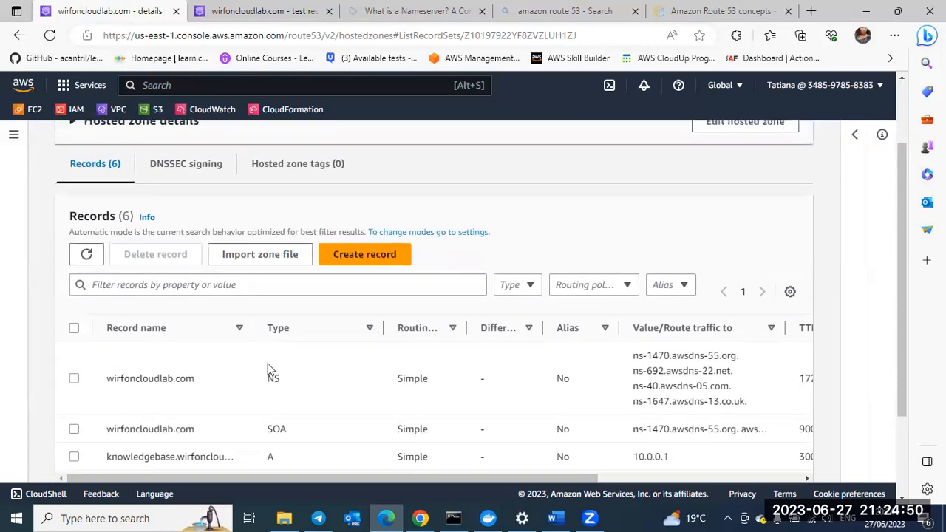
{"action": "scroll", "coordinate": [271, 369], "scroll_direction": "down", "scroll_amount": 2}
{"action": "scroll", "coordinate": [268, 354], "scroll_direction": "down", "scroll_amount": 1}
{"action": "scroll", "coordinate": [269, 345], "scroll_direction": "up", "scroll_amount": 1}
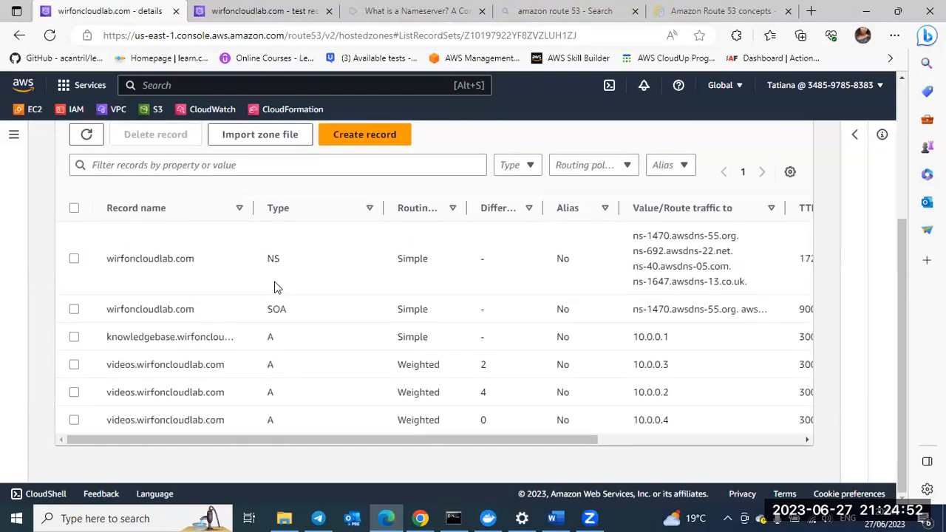
{"action": "left_click_drag", "start_coordinate": [254, 207], "coordinate": [289, 210]}
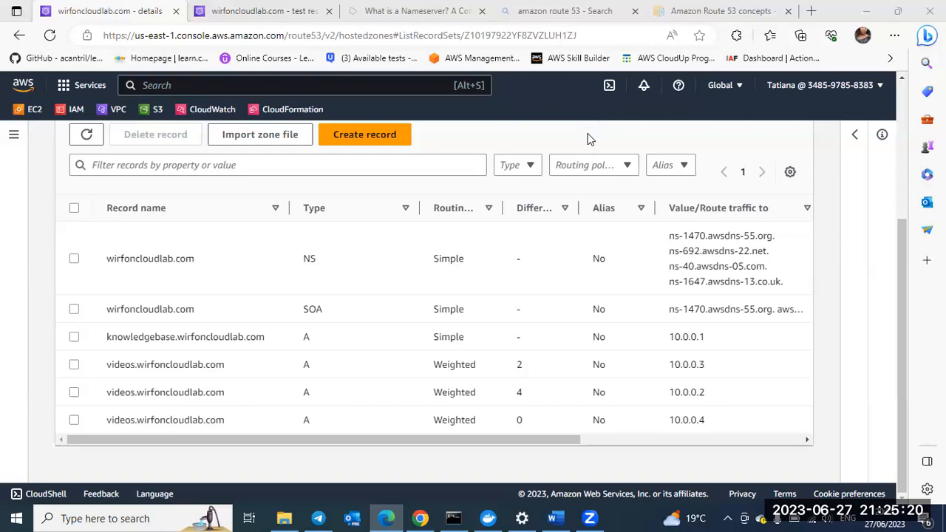
Step: Switch to the open test record page for wirfoncloudlab.com and replace the record name to test with videos
{"action": "left_click", "coordinate": [221, 13]}
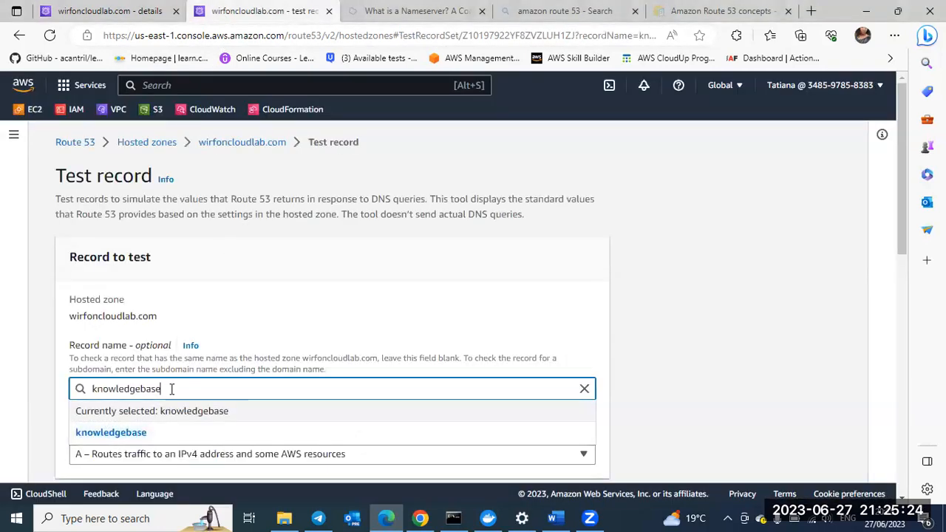
{"action": "scroll", "coordinate": [168, 388], "scroll_direction": "down", "scroll_amount": 1}
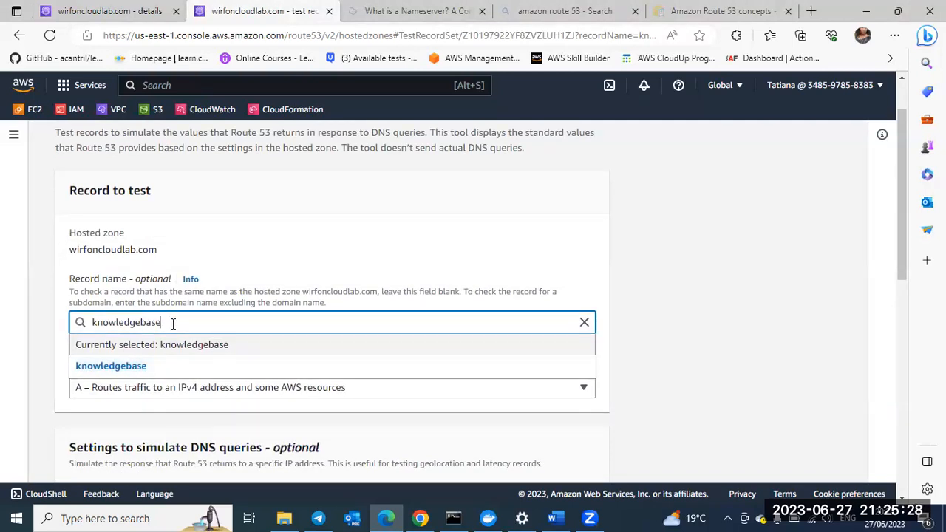
{"action": "left_click_drag", "start_coordinate": [165, 322], "coordinate": [85, 325]}
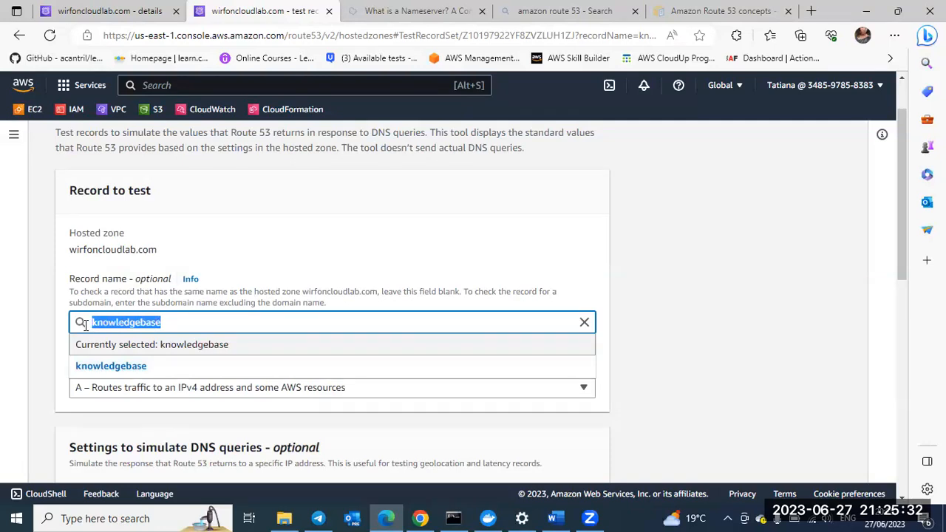
{"action": "type", "text": "vid"}
{"action": "type", "text": "eo"}
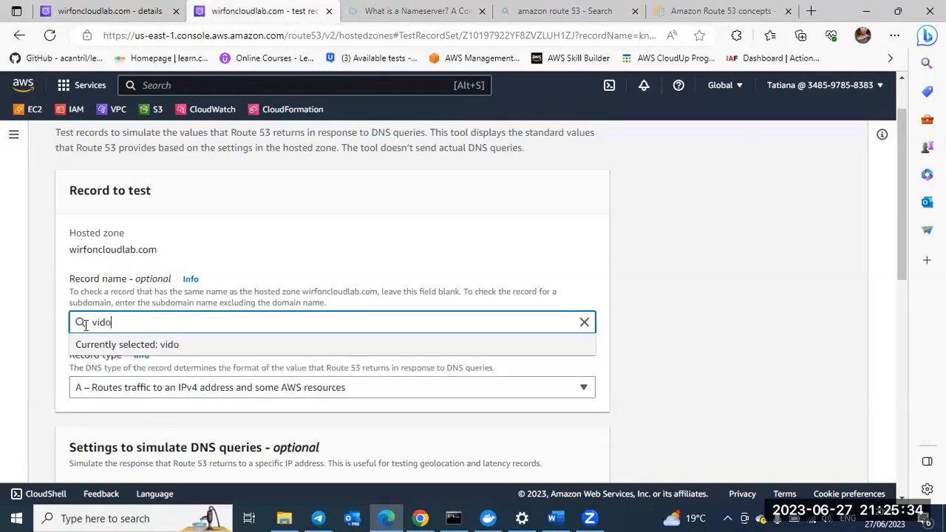
{"action": "key", "text": "BackSpace"}
{"action": "key", "text": "BackSpace"}
{"action": "type", "text": "es"}
{"action": "key", "text": "BackSpace"}
{"action": "type", "text": "os"}
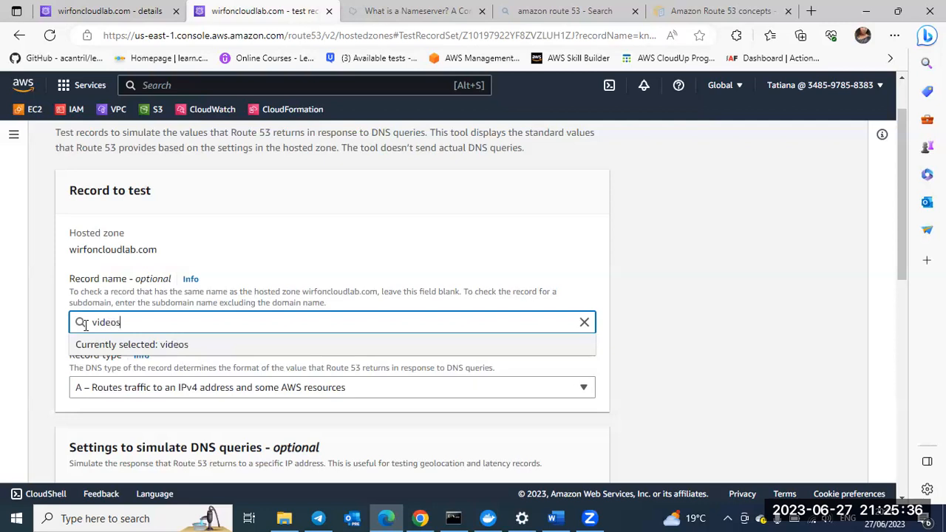
Step: Keep videos as the record name with type A and get Route 53's simulated response for it
{"action": "left_click", "coordinate": [333, 444]}
{"action": "scroll", "coordinate": [274, 345], "scroll_direction": "down", "scroll_amount": 1}
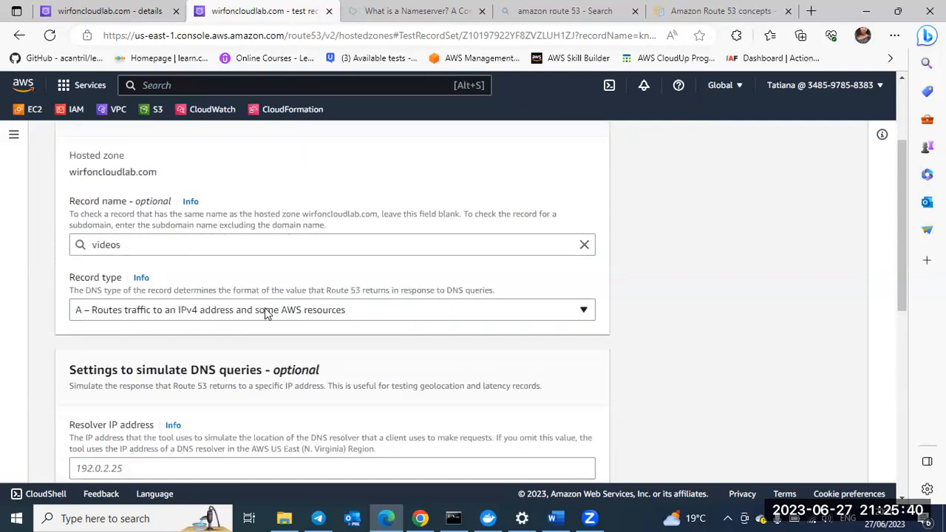
{"action": "scroll", "coordinate": [369, 388], "scroll_direction": "down", "scroll_amount": 2}
{"action": "scroll", "coordinate": [369, 388], "scroll_direction": "down", "scroll_amount": 1}
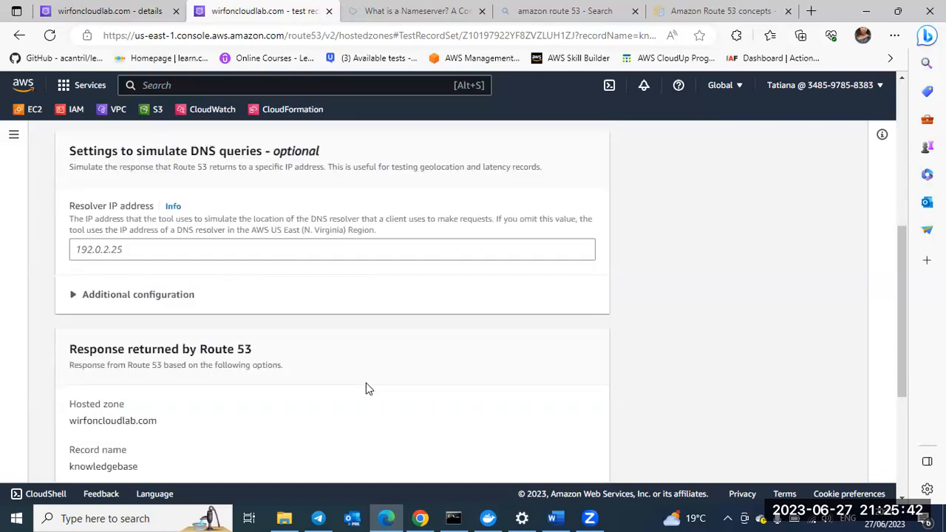
{"action": "scroll", "coordinate": [369, 388], "scroll_direction": "down", "scroll_amount": 2}
{"action": "scroll", "coordinate": [369, 388], "scroll_direction": "down", "scroll_amount": 1}
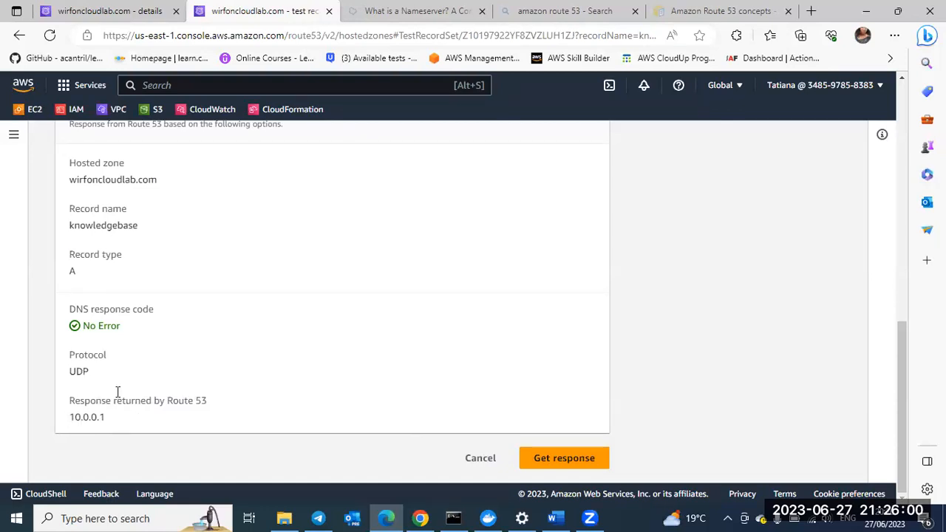
{"action": "left_click", "coordinate": [544, 459]}
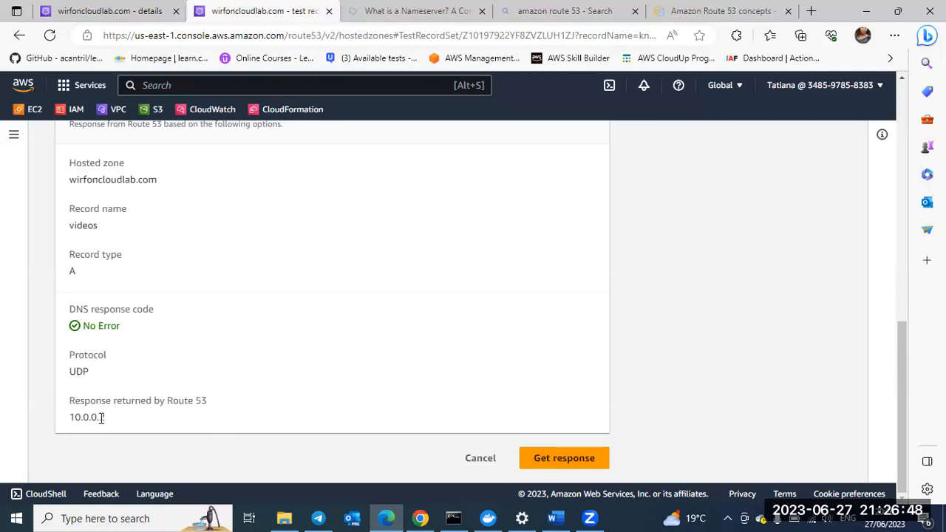
Step: Request the simulated response for the videos record several more times to compare the returned IP addresses
{"action": "left_click", "coordinate": [561, 459]}
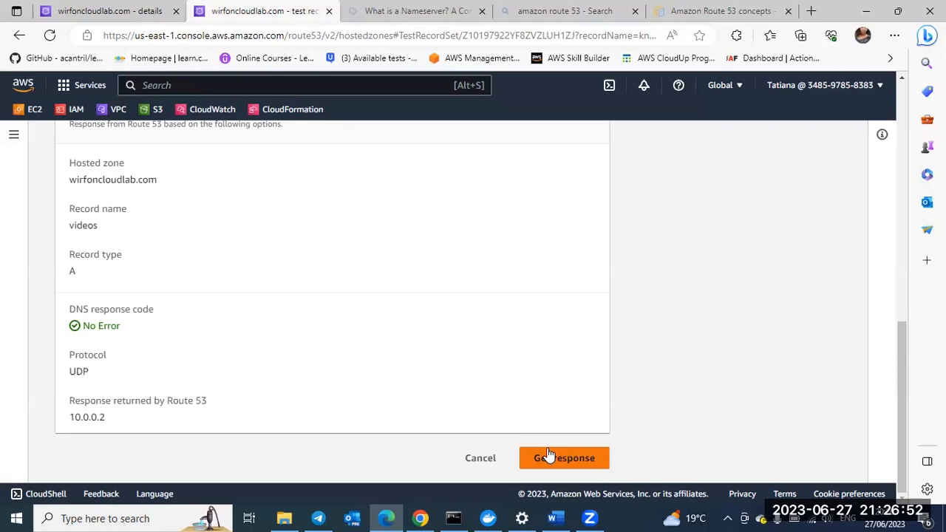
{"action": "left_click", "coordinate": [558, 459]}
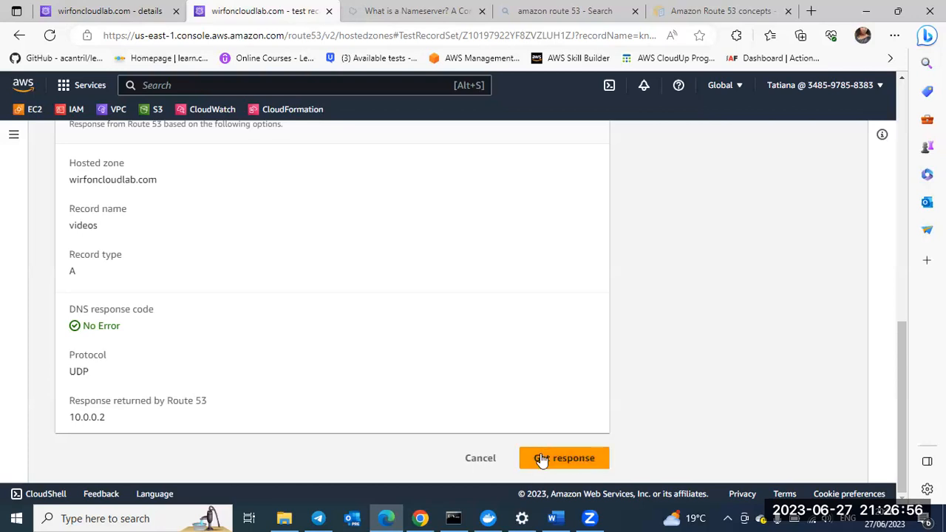
{"action": "left_click", "coordinate": [539, 456]}
{"action": "left_click", "coordinate": [549, 458]}
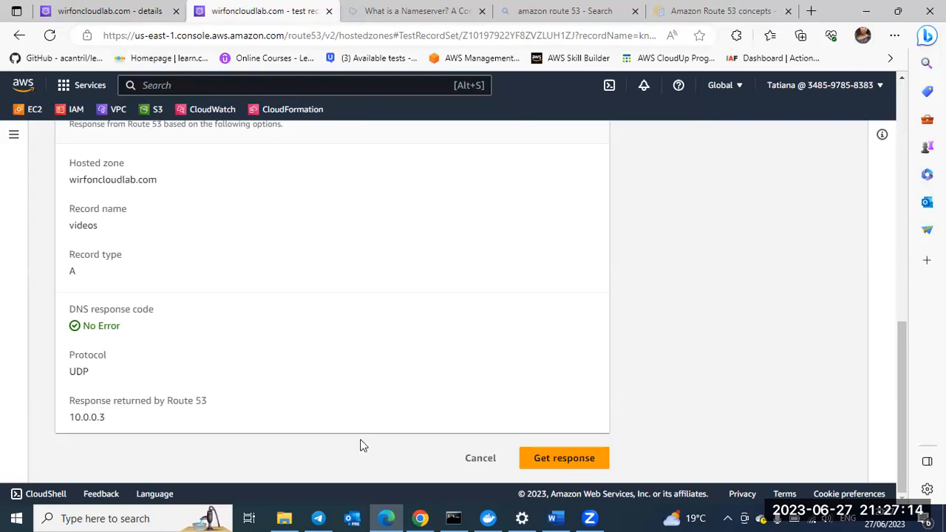
{"action": "left_click", "coordinate": [556, 458]}
Step: Switch to the hosted zone's record list and review the weighted videos records and their values
{"action": "scroll", "coordinate": [393, 319], "scroll_direction": "up", "scroll_amount": 6}
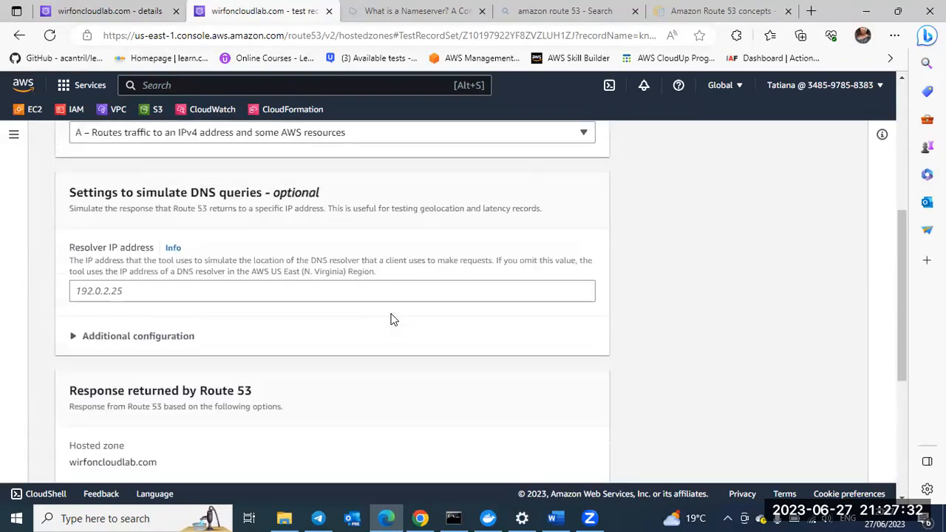
{"action": "scroll", "coordinate": [393, 319], "scroll_direction": "up", "scroll_amount": 4}
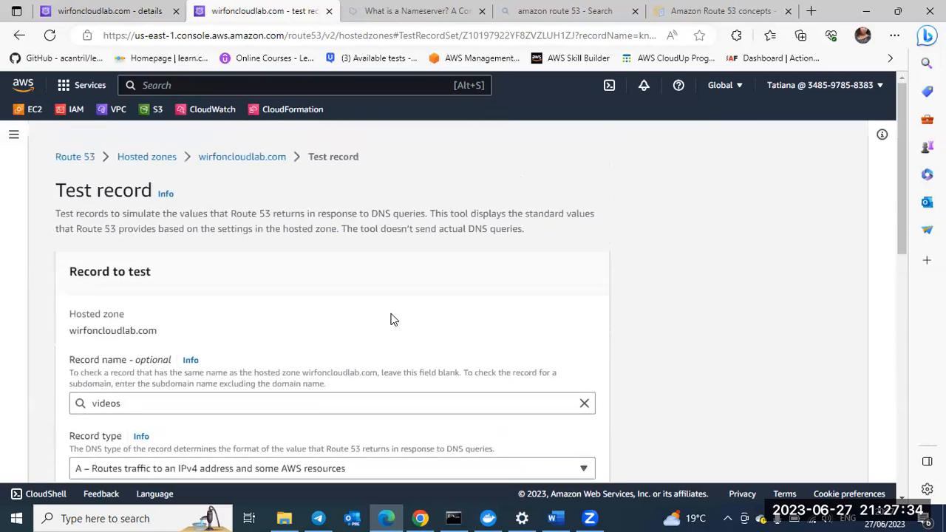
{"action": "left_click", "coordinate": [101, 12]}
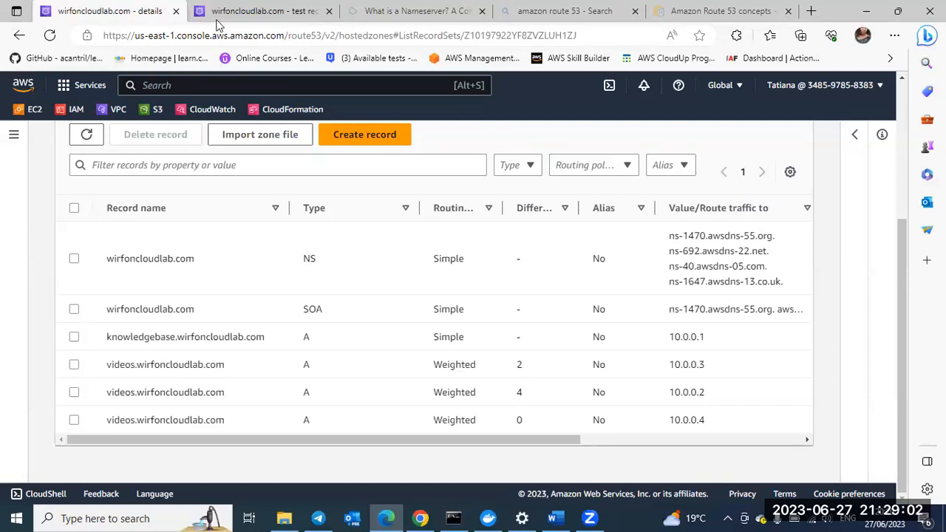
Step: Return to the test record page and repeatedly get responses for videos to check how the weighted routing distributes traffic
{"action": "key", "text": "ctrl+Tab"}
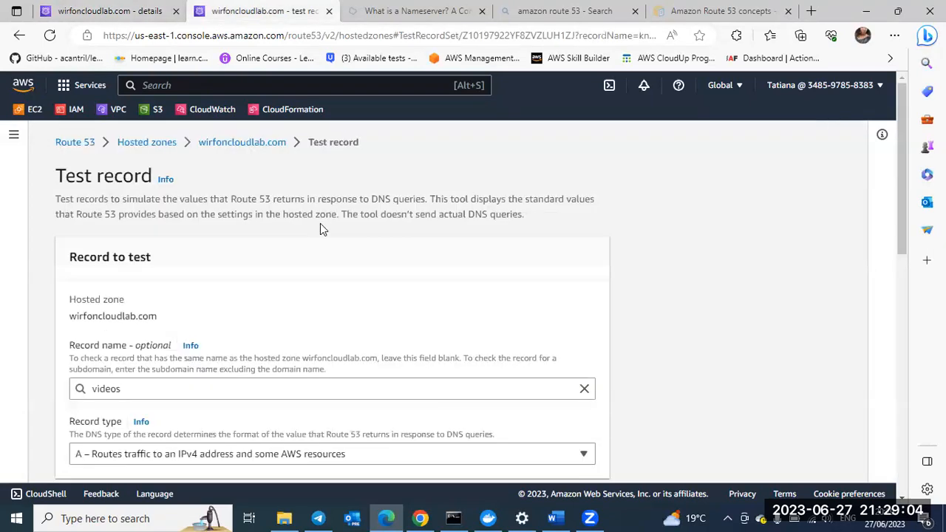
{"action": "scroll", "coordinate": [322, 224], "scroll_direction": "down", "scroll_amount": 4}
{"action": "scroll", "coordinate": [320, 223], "scroll_direction": "down", "scroll_amount": 4}
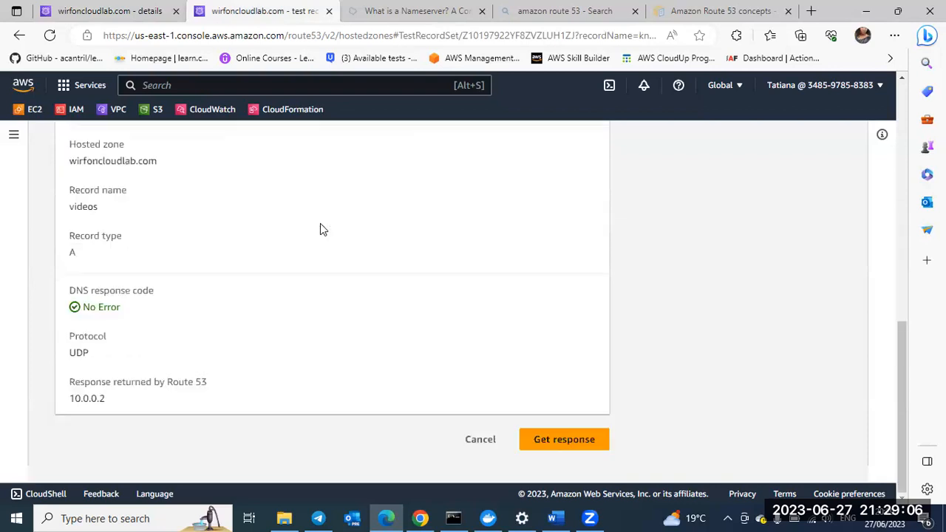
{"action": "left_click", "coordinate": [548, 464]}
{"action": "left_click", "coordinate": [547, 460]}
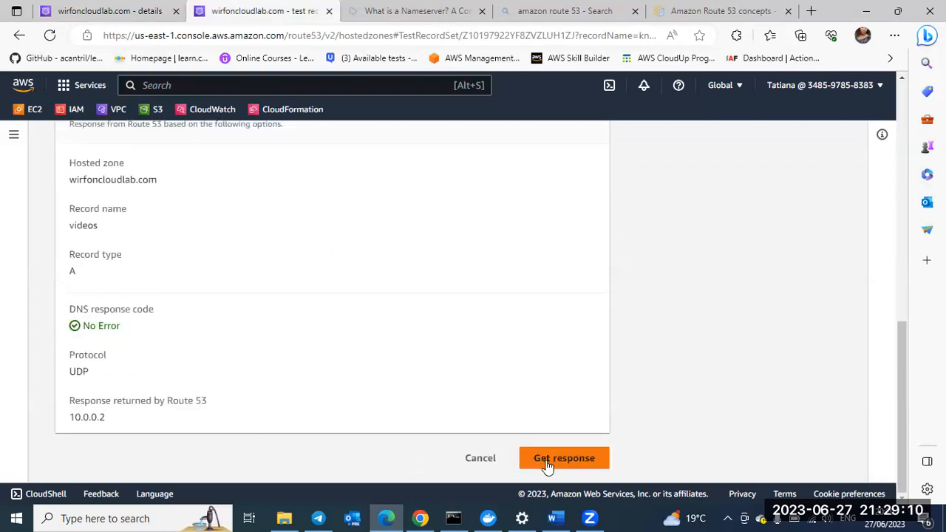
{"action": "left_click", "coordinate": [562, 458]}
{"action": "left_click", "coordinate": [563, 458]}
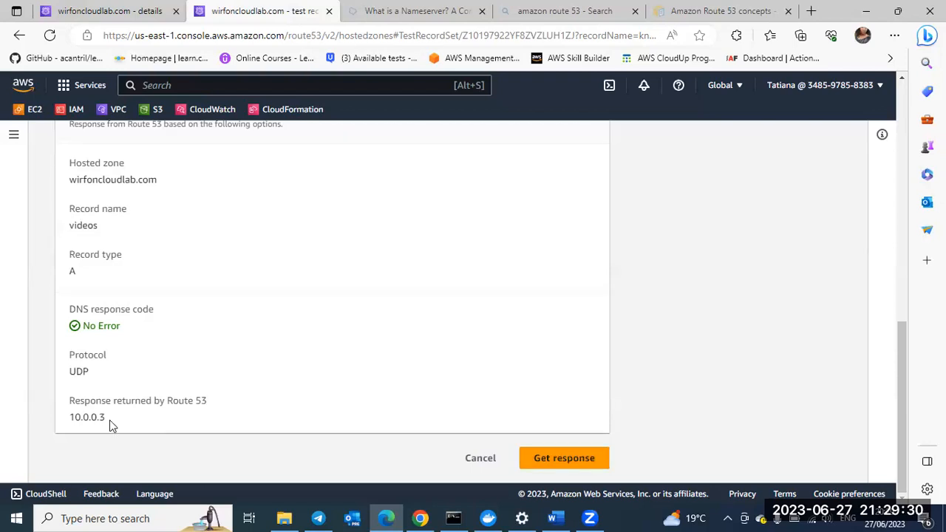
{"action": "left_click", "coordinate": [560, 456]}
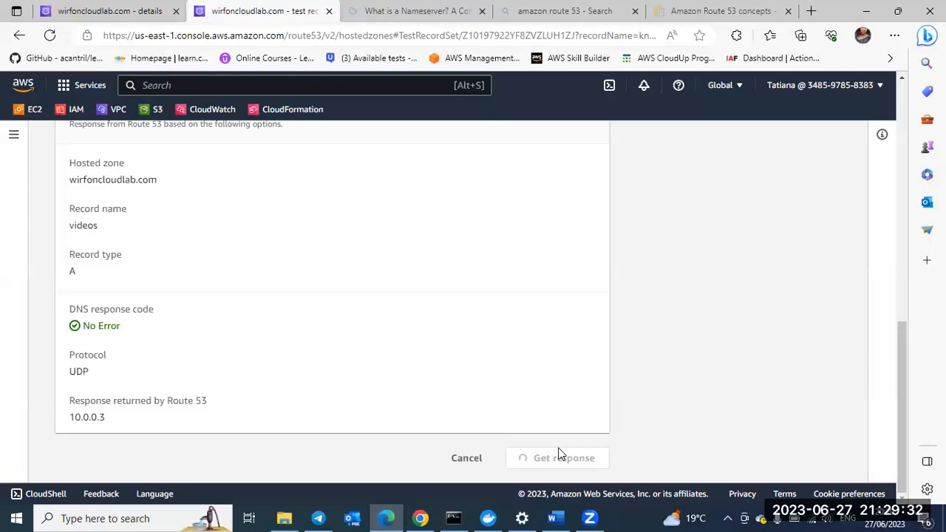
{"action": "left_click", "coordinate": [551, 459]}
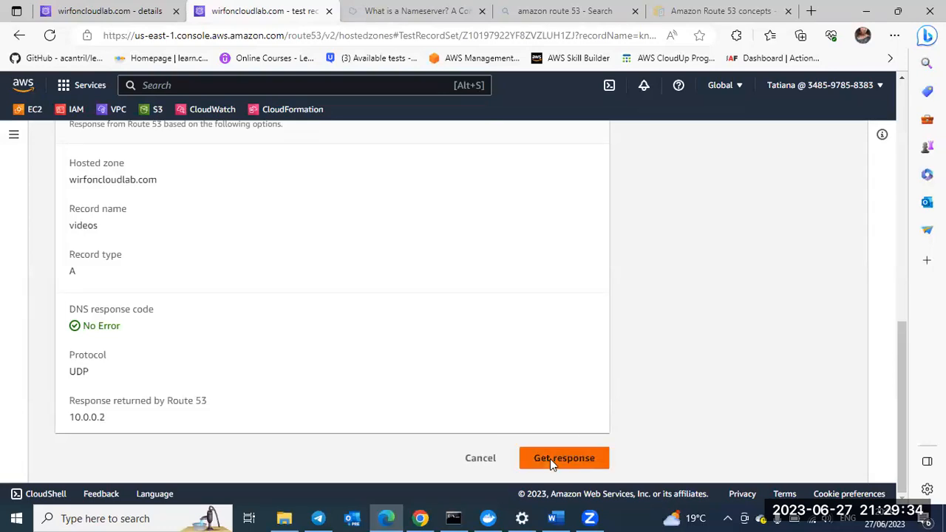
{"action": "left_click", "coordinate": [551, 460]}
{"action": "left_click", "coordinate": [551, 460]}
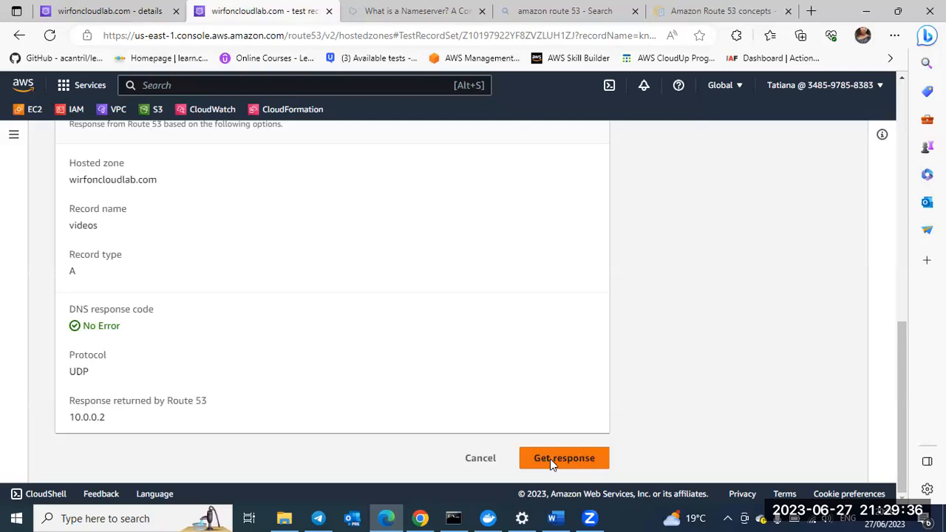
{"action": "left_click", "coordinate": [550, 460]}
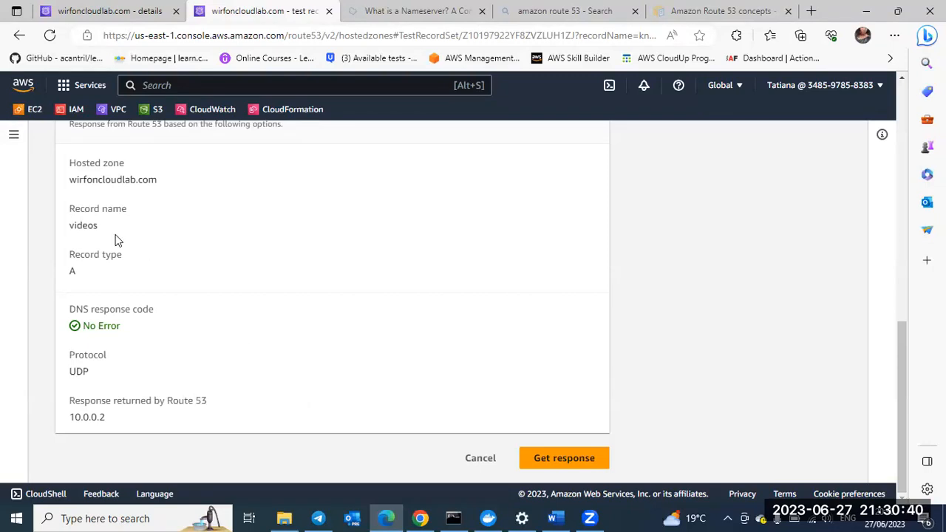
Step: Go back to the hosted zone's record list and start a new record with the subdomain name tutorials
{"action": "left_click", "coordinate": [152, 21]}
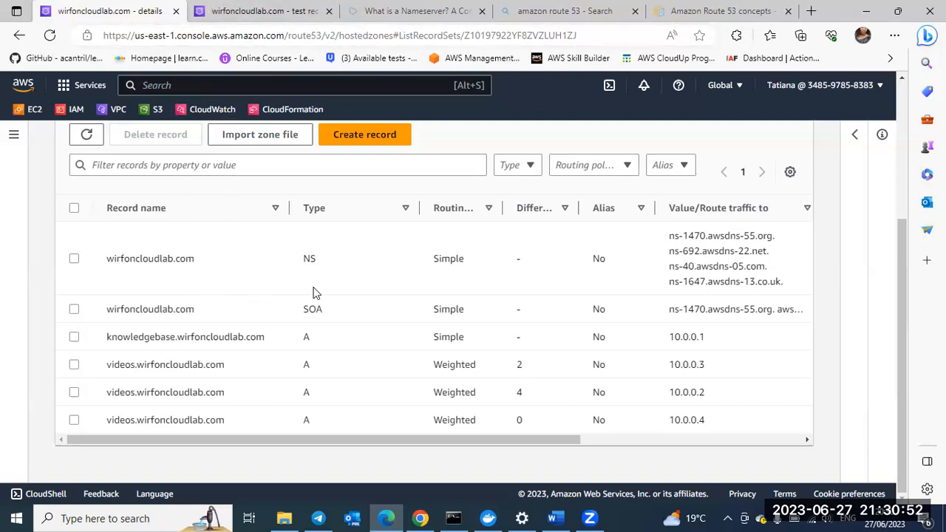
{"action": "scroll", "coordinate": [313, 293], "scroll_direction": "up", "scroll_amount": 3}
{"action": "scroll", "coordinate": [314, 293], "scroll_direction": "down", "scroll_amount": 3}
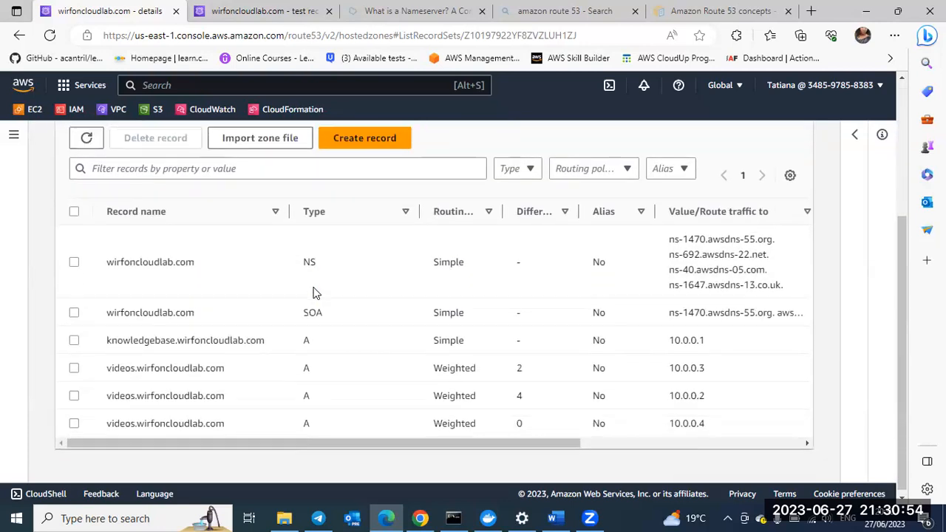
{"action": "scroll", "coordinate": [314, 294], "scroll_direction": "up", "scroll_amount": 1}
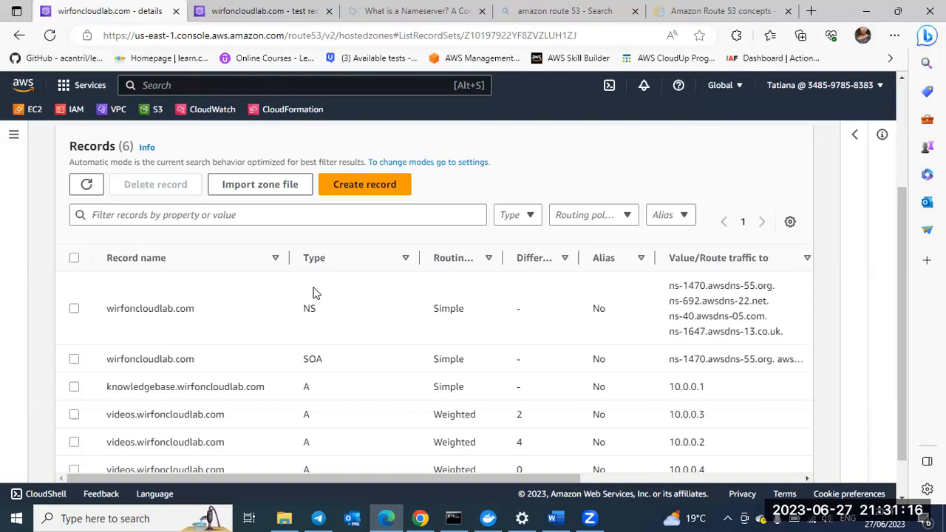
{"action": "left_click", "coordinate": [361, 186]}
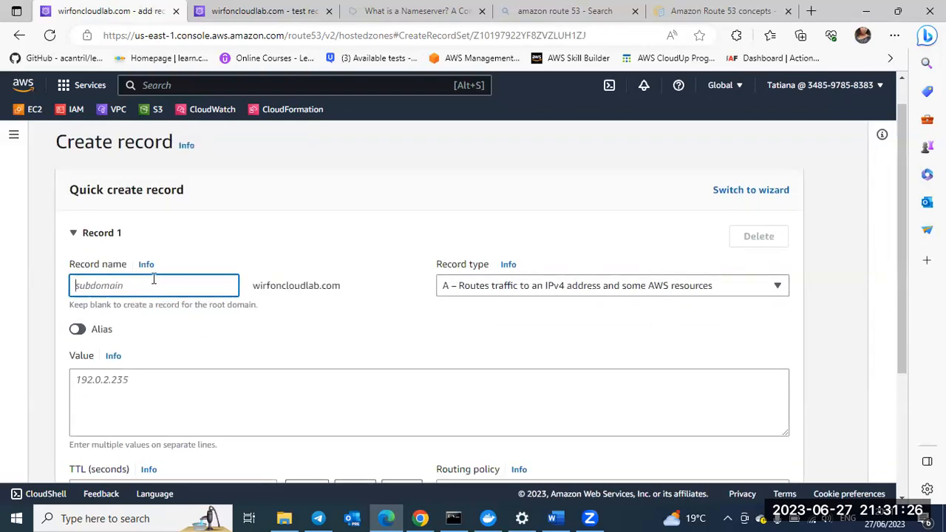
{"action": "type", "text": "test"}
{"action": "key", "text": "BackSpace"}
{"action": "key", "text": "BackSpace"}
{"action": "key", "text": "BackSpace"}
{"action": "key", "text": "BackSpace"}
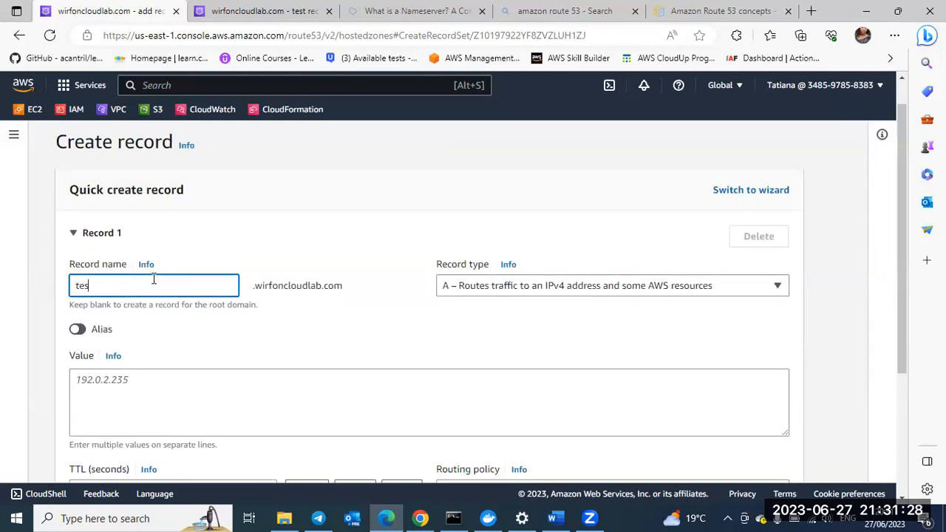
{"action": "type", "text": "tutorials"}
{"action": "scroll", "coordinate": [338, 301], "scroll_direction": "down", "scroll_amount": 1}
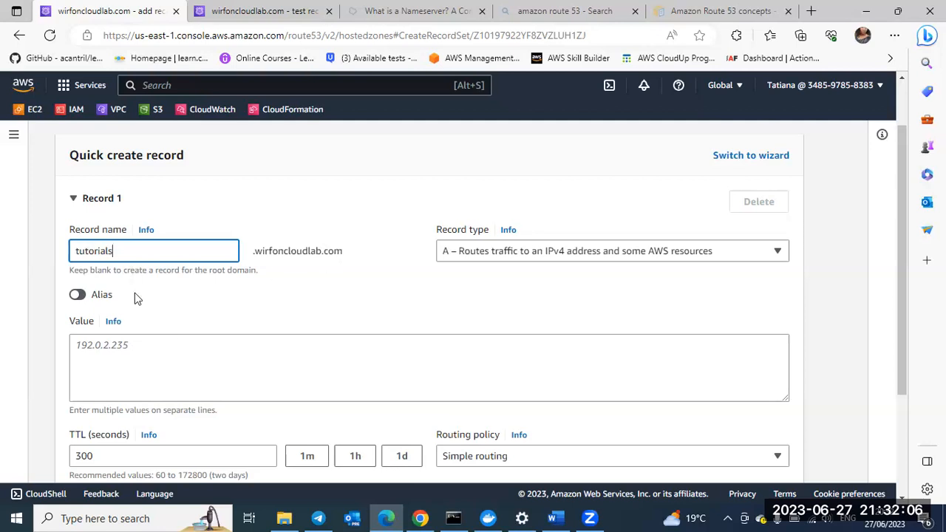
Step: Set the tutorials record's value to the IPv4 address 172.32.0.1
{"action": "left_click", "coordinate": [101, 345]}
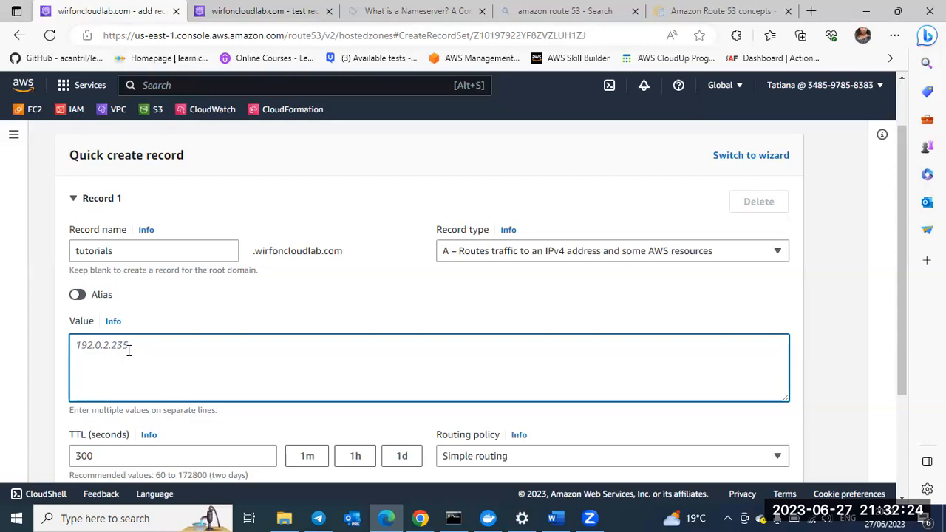
{"action": "type", "text": "1"}
{"action": "type", "text": "72.32.0.1"}
Step: Set the tutorials record's routing policy to Geolocation with Africa as the location
{"action": "scroll", "coordinate": [130, 352], "scroll_direction": "down", "scroll_amount": 3}
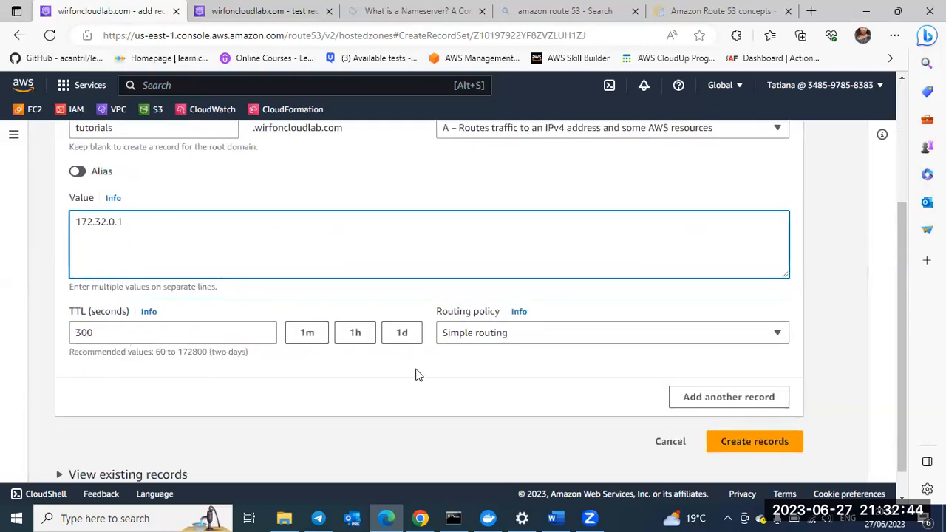
{"action": "left_click", "coordinate": [493, 333]}
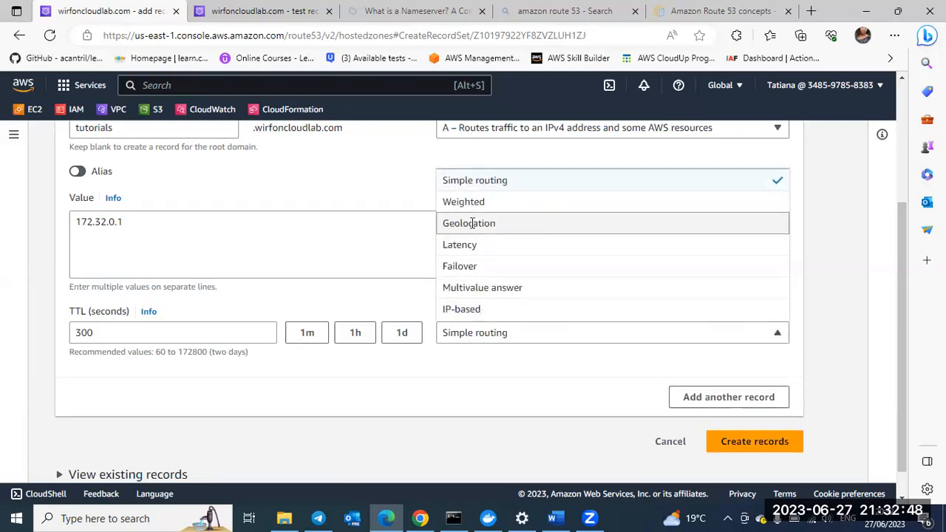
{"action": "left_click", "coordinate": [473, 223]}
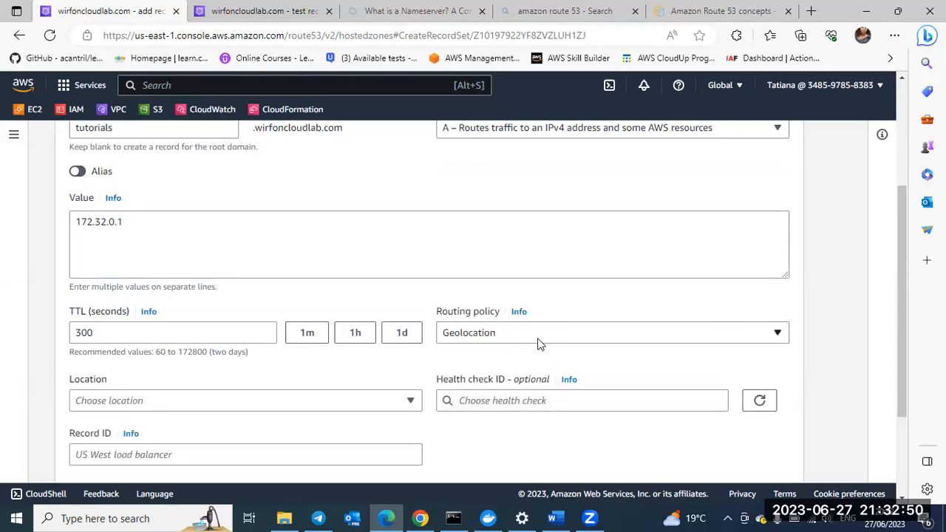
{"action": "scroll", "coordinate": [329, 338], "scroll_direction": "down", "scroll_amount": 2}
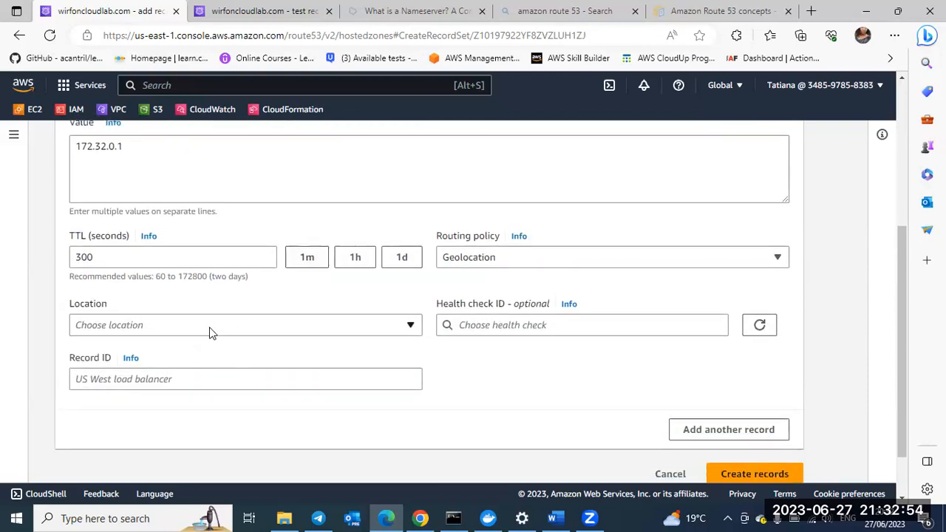
{"action": "left_click", "coordinate": [407, 327]}
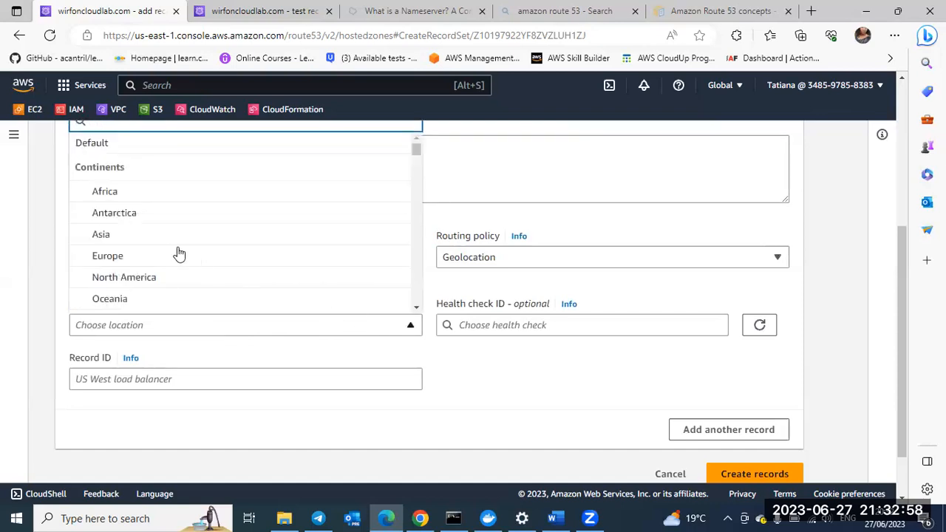
{"action": "left_click", "coordinate": [122, 192]}
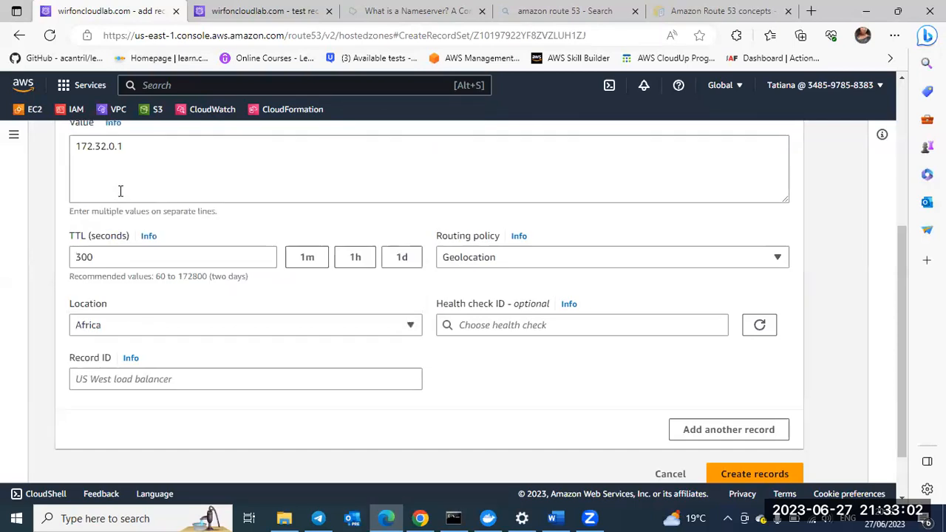
Step: Set the record ID to Africatutorials and add a second record to the creation form
{"action": "left_click", "coordinate": [116, 383]}
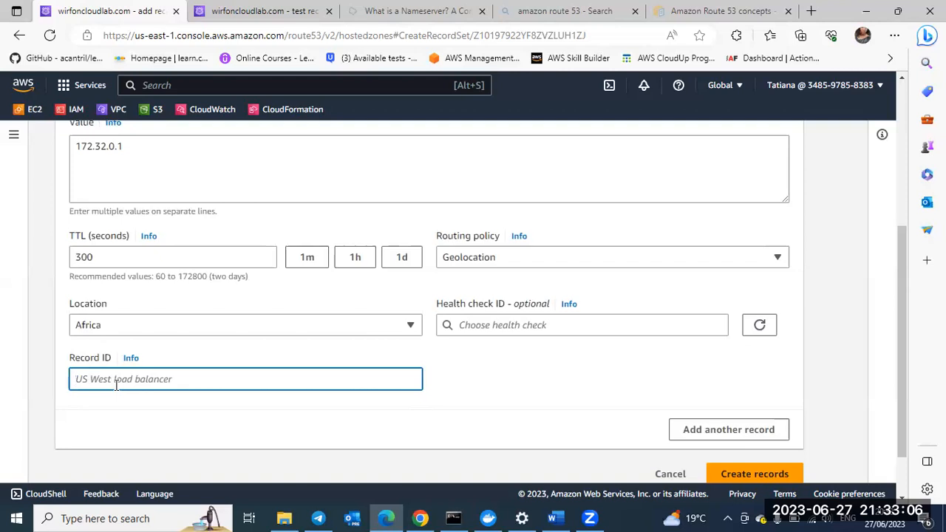
{"action": "type", "text": "Afriacatutsrials"}
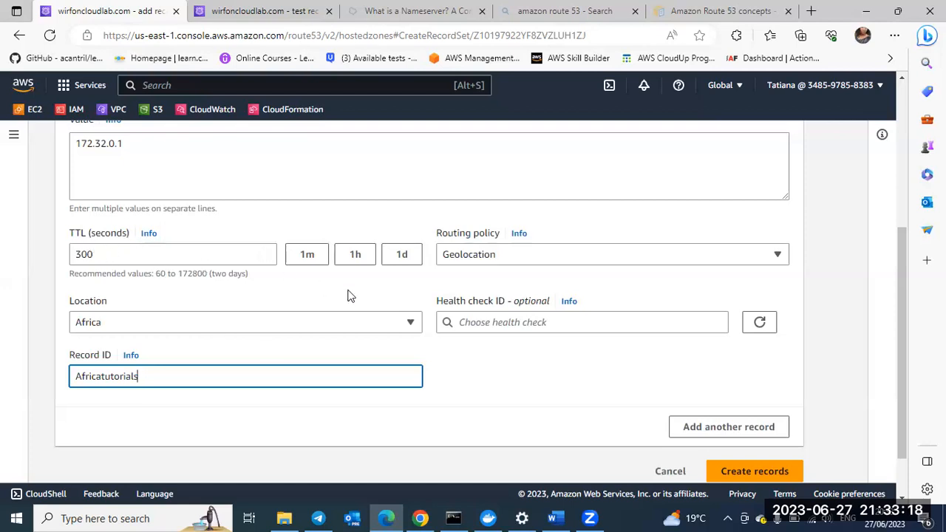
{"action": "left_click", "coordinate": [695, 429]}
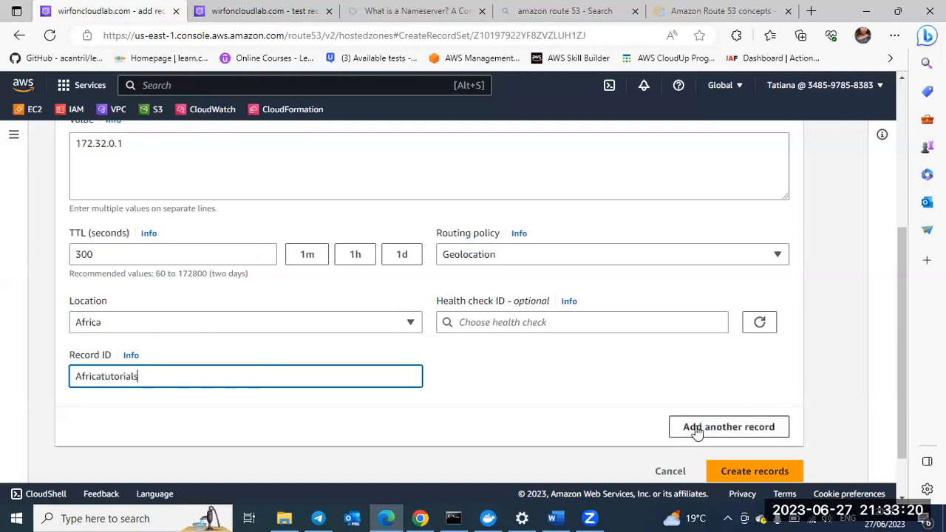
{"action": "scroll", "coordinate": [450, 390], "scroll_direction": "down", "scroll_amount": 3}
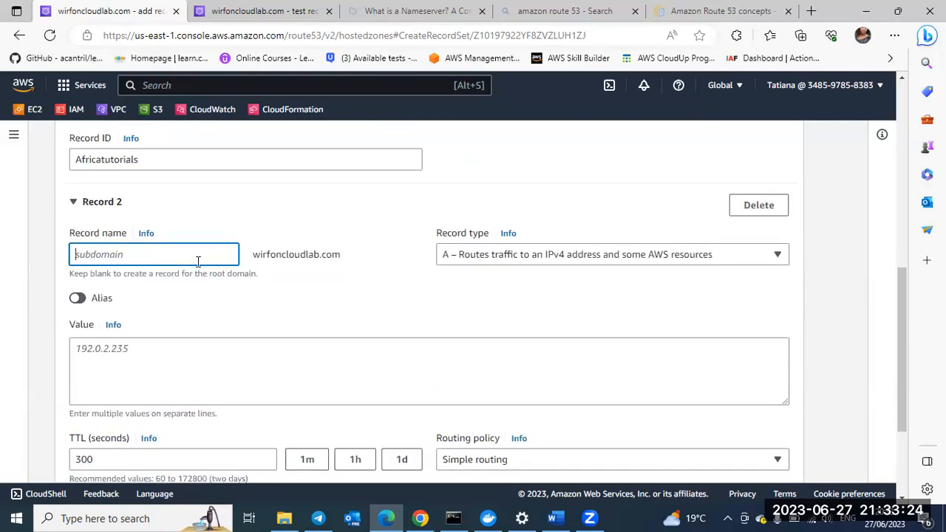
Step: Name the second record tutorials and set its value to the IPv4 address 172.32.0.2
{"action": "type", "text": "tutoria"}
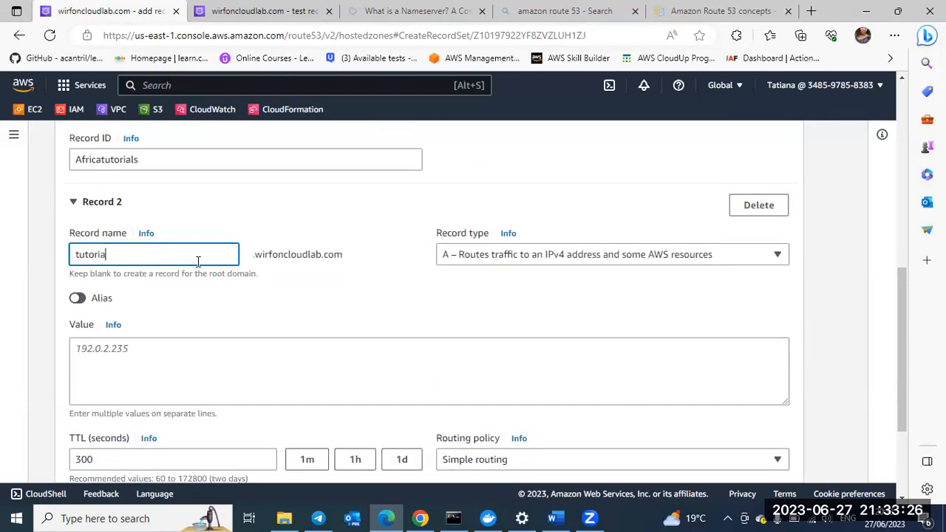
{"action": "type", "text": "ls"}
{"action": "left_click", "coordinate": [95, 356]}
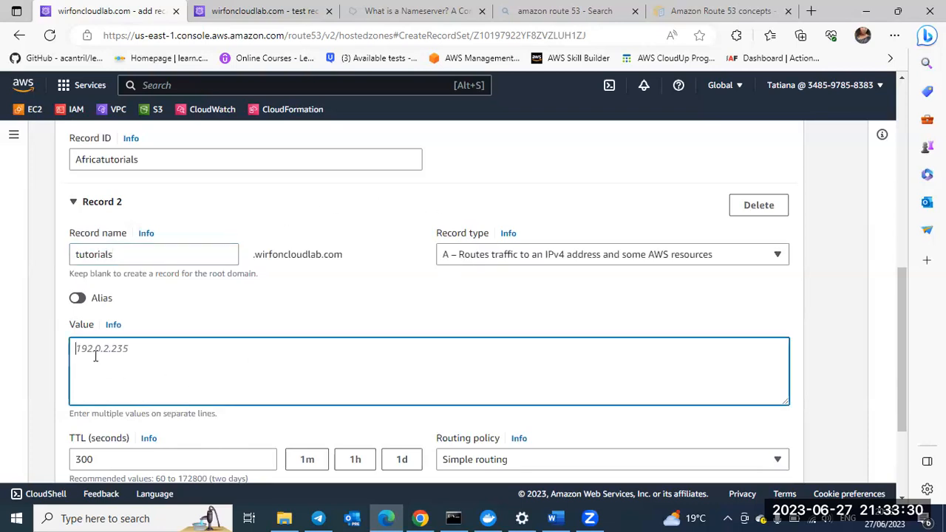
{"action": "type", "text": "17"}
{"action": "type", "text": "2/3"}
{"action": "key", "text": "BackSpace"}
{"action": "key", "text": "BackSpace"}
{"action": "key", "text": "BackSpace"}
{"action": "type", "text": ".32.0.2"}
Step: Set the second record's routing policy to Geolocation with Asia as the location
{"action": "scroll", "coordinate": [219, 353], "scroll_direction": "down", "scroll_amount": 2}
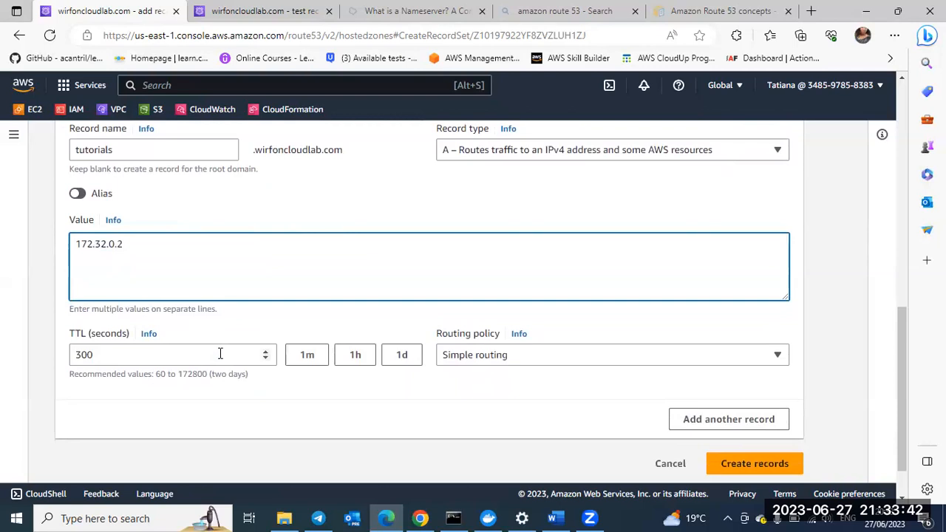
{"action": "left_click", "coordinate": [479, 359]}
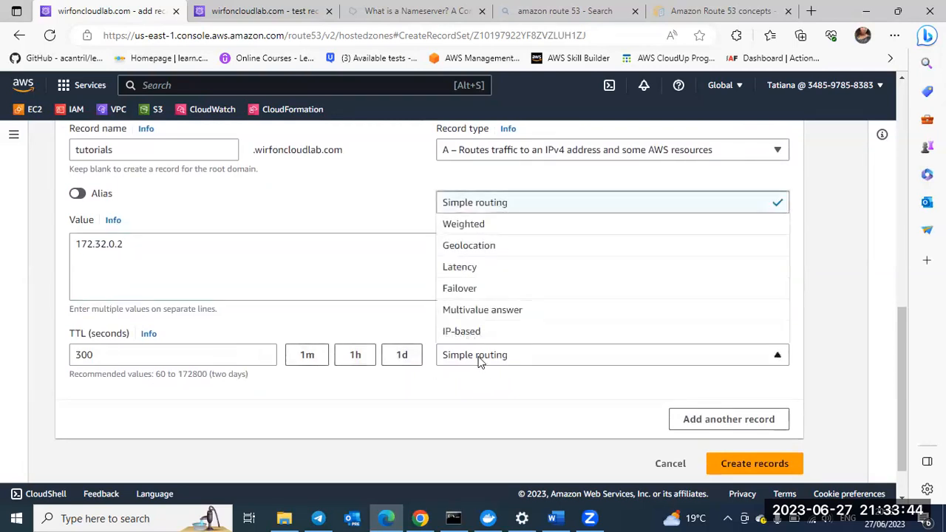
{"action": "left_click", "coordinate": [469, 247]}
{"action": "scroll", "coordinate": [222, 389], "scroll_direction": "down", "scroll_amount": 1}
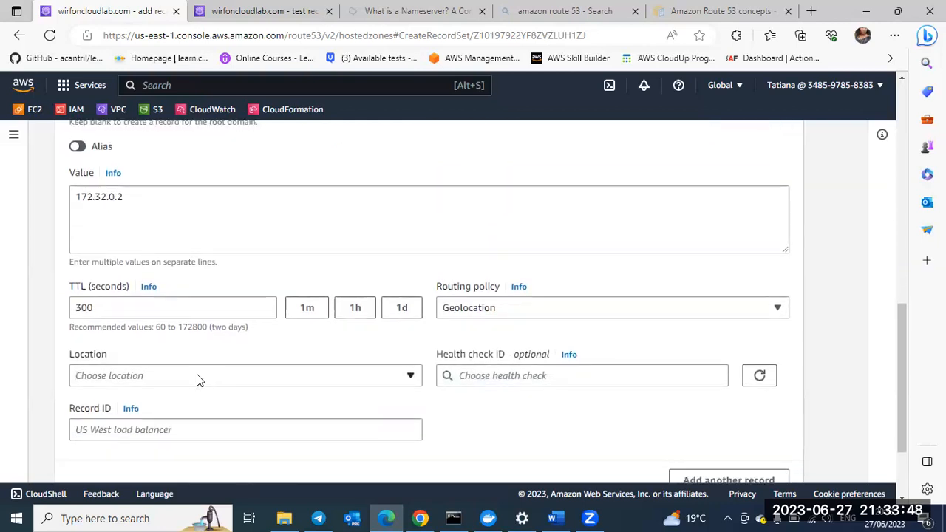
{"action": "left_click", "coordinate": [196, 375]}
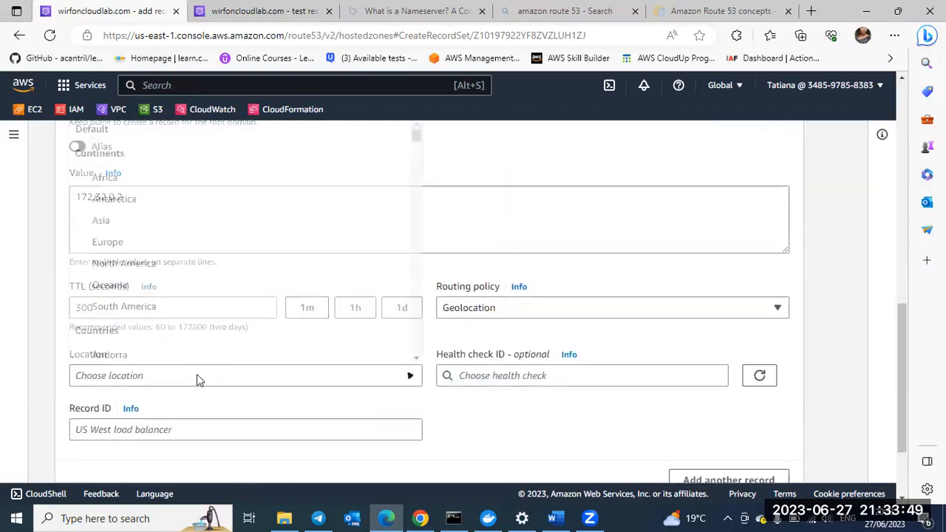
{"action": "left_click", "coordinate": [116, 222]}
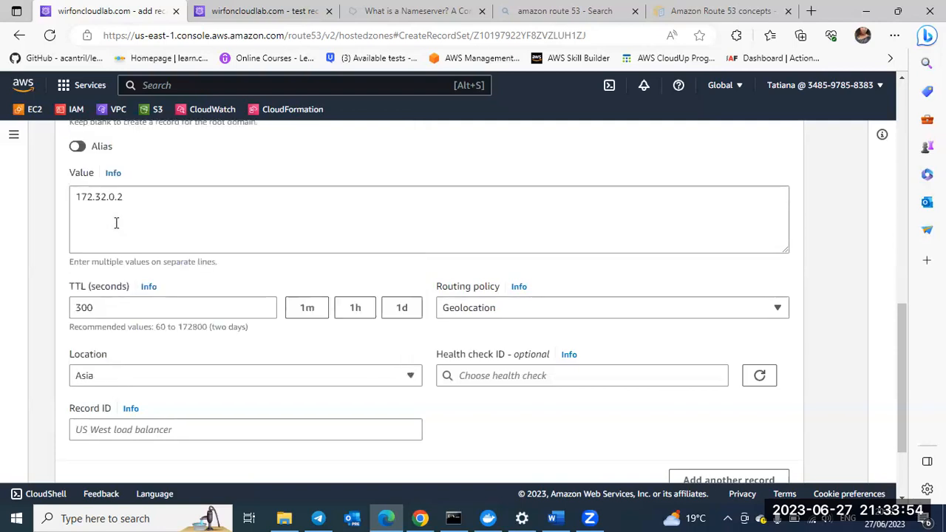
Step: Set the second record's ID to Asiatutorials and add a third record to the creation form
{"action": "scroll", "coordinate": [170, 382], "scroll_direction": "down", "scroll_amount": 1}
{"action": "left_click", "coordinate": [123, 400]}
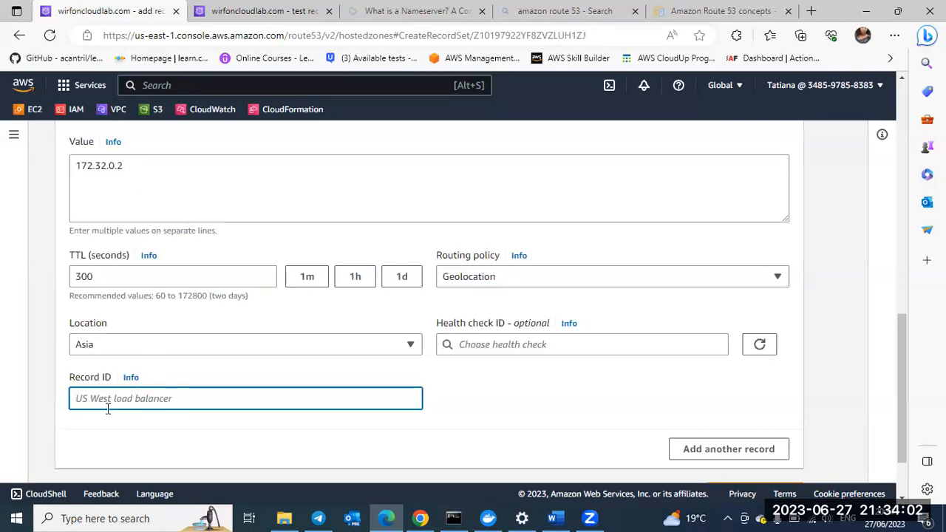
{"action": "type", "text": "Asi"}
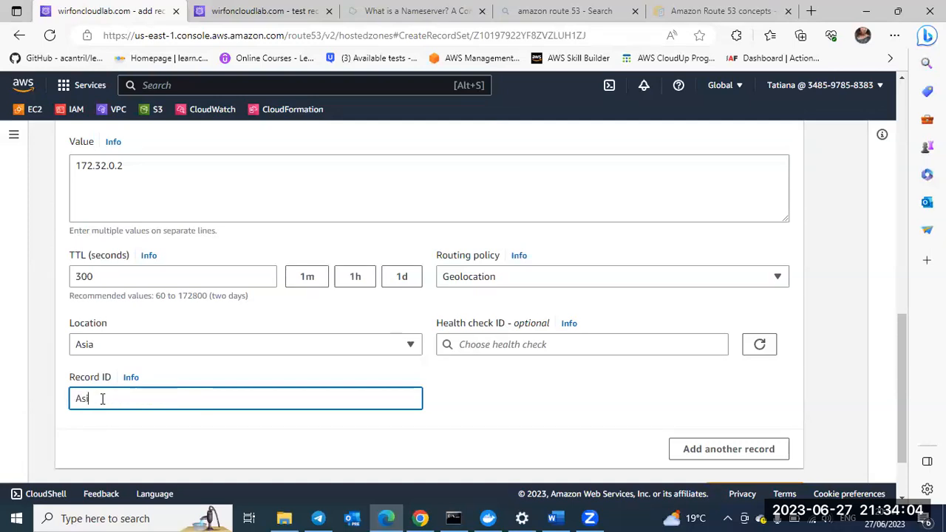
{"action": "type", "text": "atutorials"}
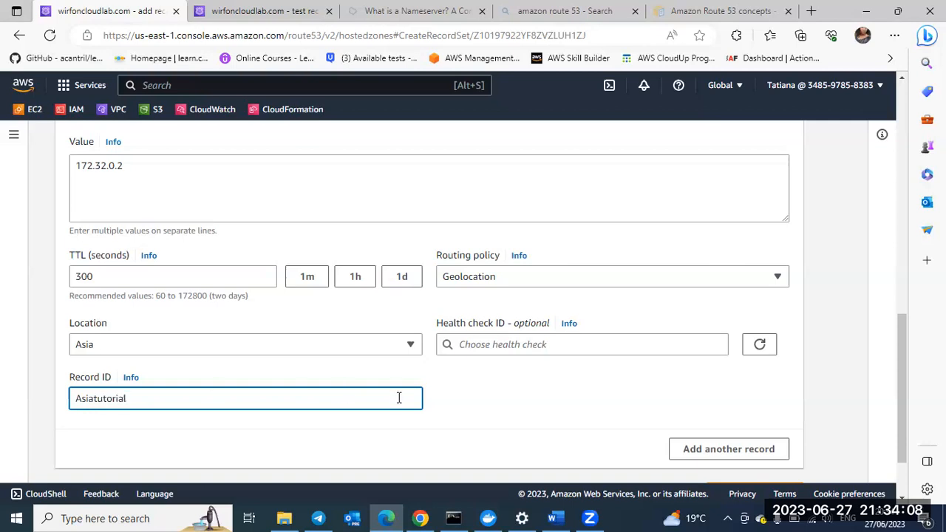
{"action": "left_click", "coordinate": [711, 451]}
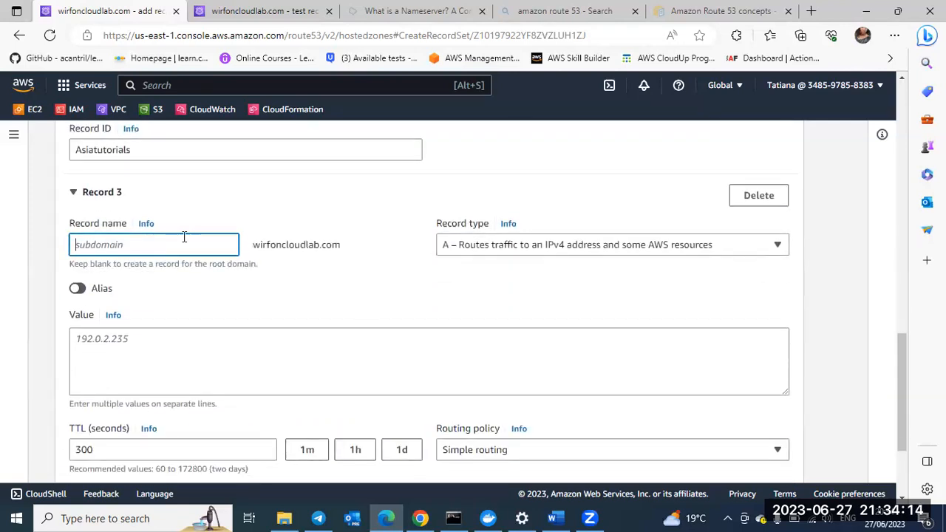
Step: Name the third record tutorials and set its value to the IPv4 address 172.32.0.3
{"action": "type", "text": "tutorials"}
{"action": "scroll", "coordinate": [177, 246], "scroll_direction": "down", "scroll_amount": 1}
{"action": "left_click", "coordinate": [122, 303]}
{"action": "type", "text": "17"}
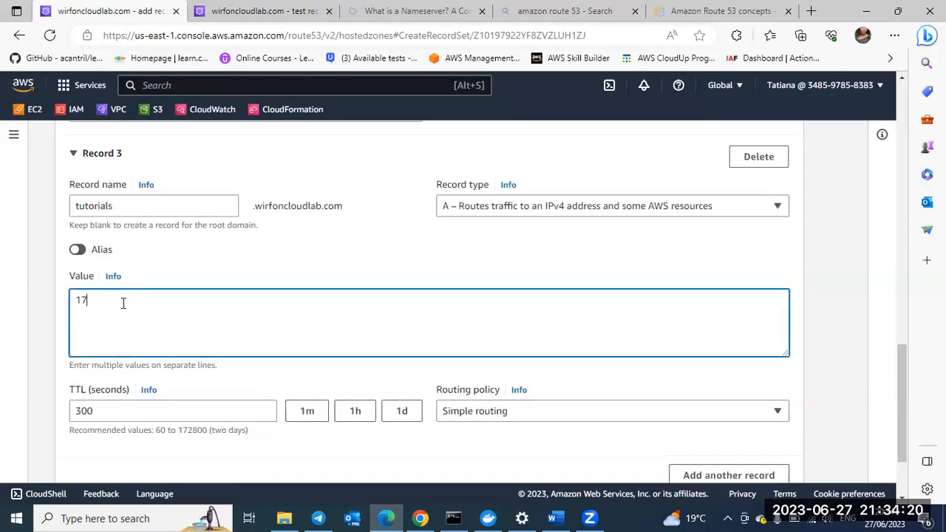
{"action": "type", "text": "2.32.0.3"}
Step: Set the third record's routing policy to Geolocation with the country Cameroon as the location
{"action": "scroll", "coordinate": [190, 402], "scroll_direction": "down", "scroll_amount": 2}
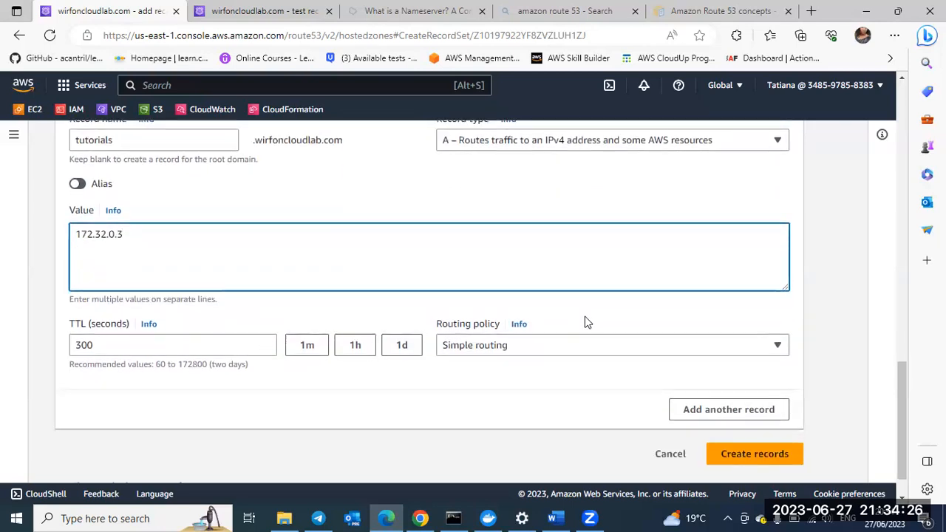
{"action": "left_click", "coordinate": [525, 353]}
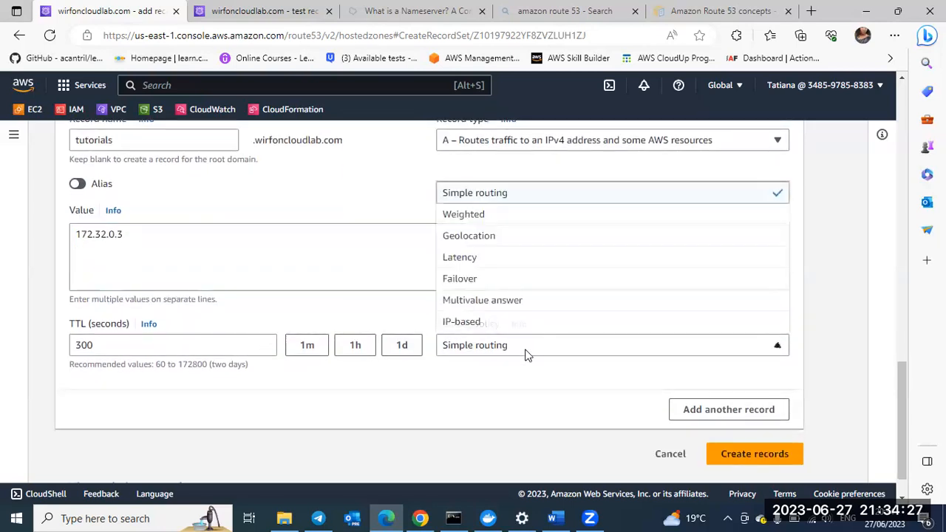
{"action": "left_click", "coordinate": [465, 235]}
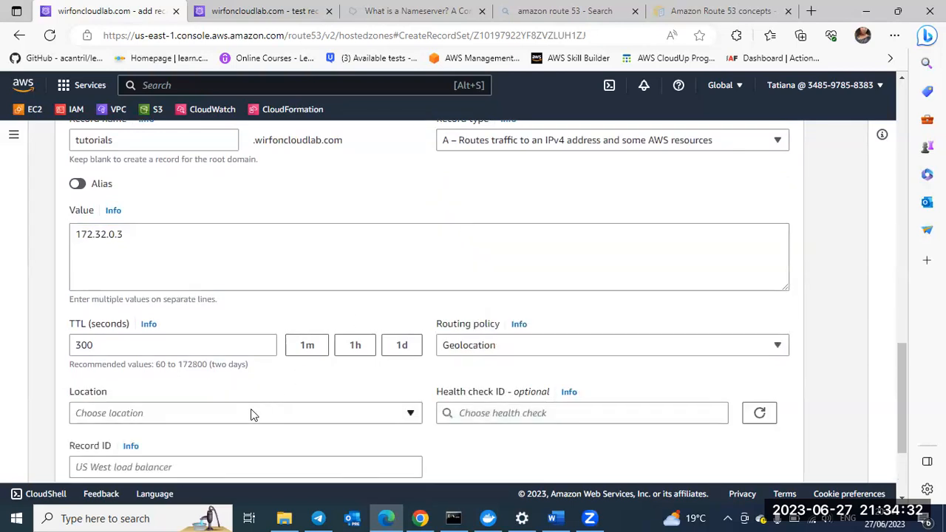
{"action": "scroll", "coordinate": [250, 414], "scroll_direction": "down", "scroll_amount": 1}
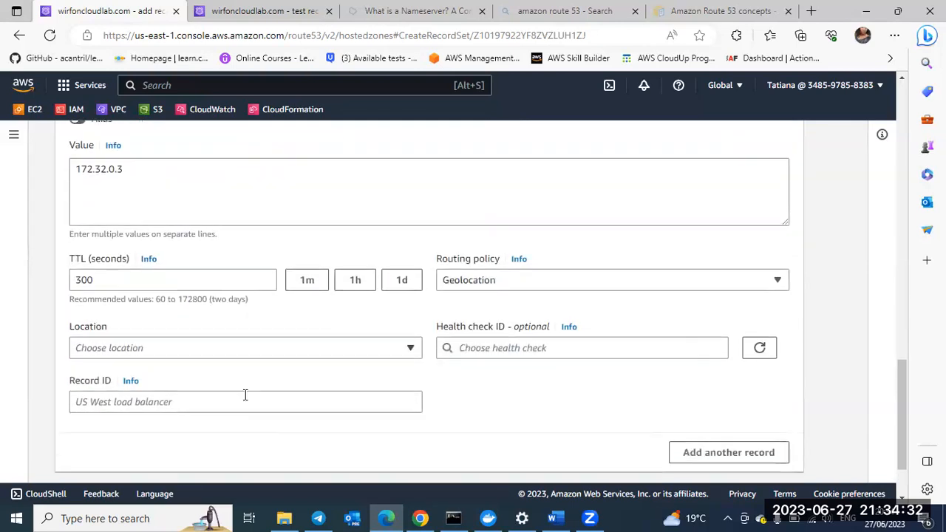
{"action": "left_click", "coordinate": [218, 352]}
{"action": "scroll", "coordinate": [264, 279], "scroll_direction": "down", "scroll_amount": 3}
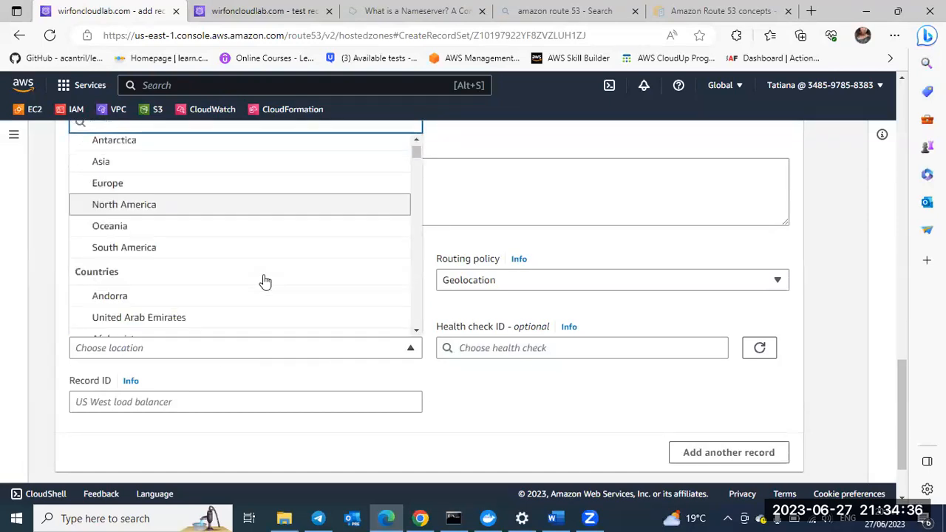
{"action": "scroll", "coordinate": [264, 282], "scroll_direction": "down", "scroll_amount": 3}
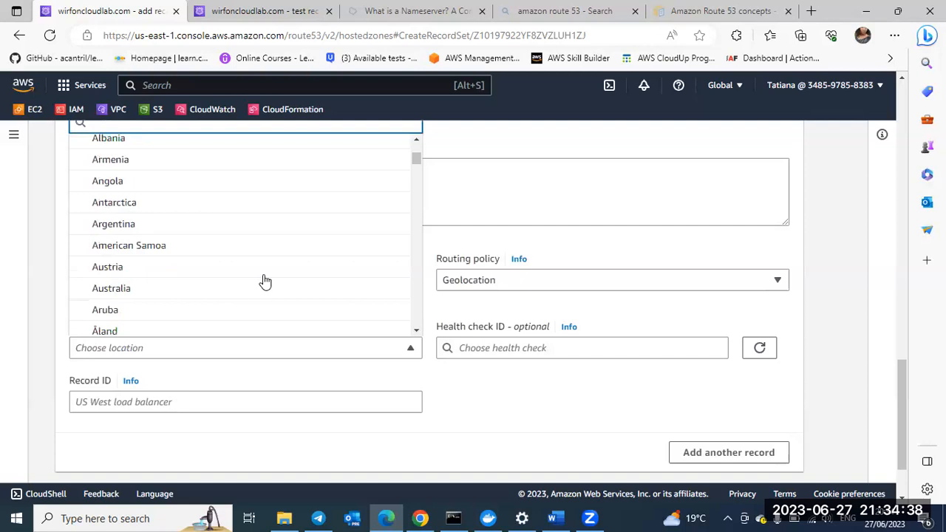
{"action": "scroll", "coordinate": [265, 282], "scroll_direction": "down", "scroll_amount": 12}
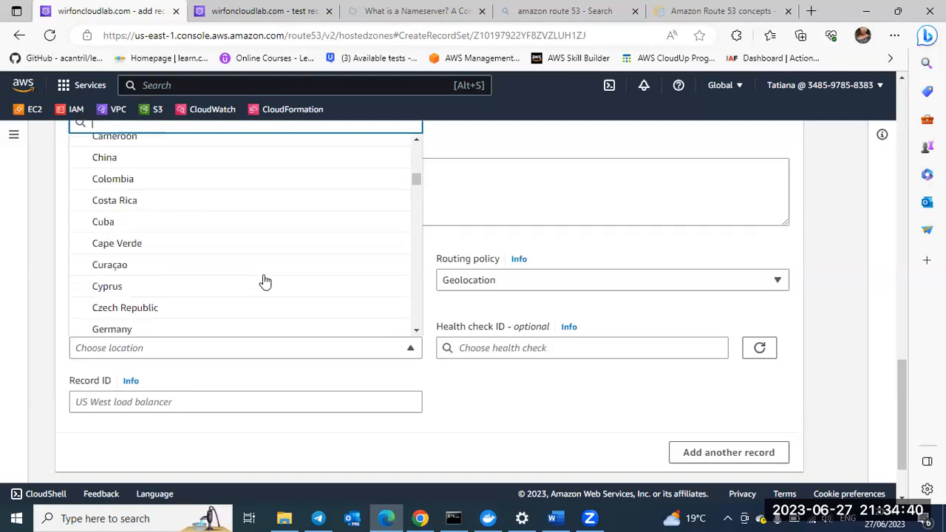
{"action": "scroll", "coordinate": [265, 281], "scroll_direction": "down", "scroll_amount": 3}
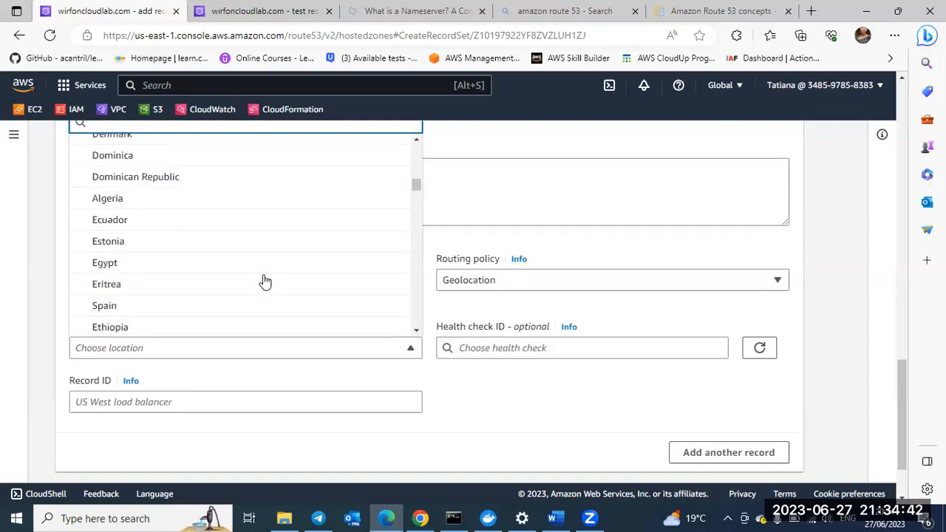
{"action": "scroll", "coordinate": [264, 282], "scroll_direction": "down", "scroll_amount": 6}
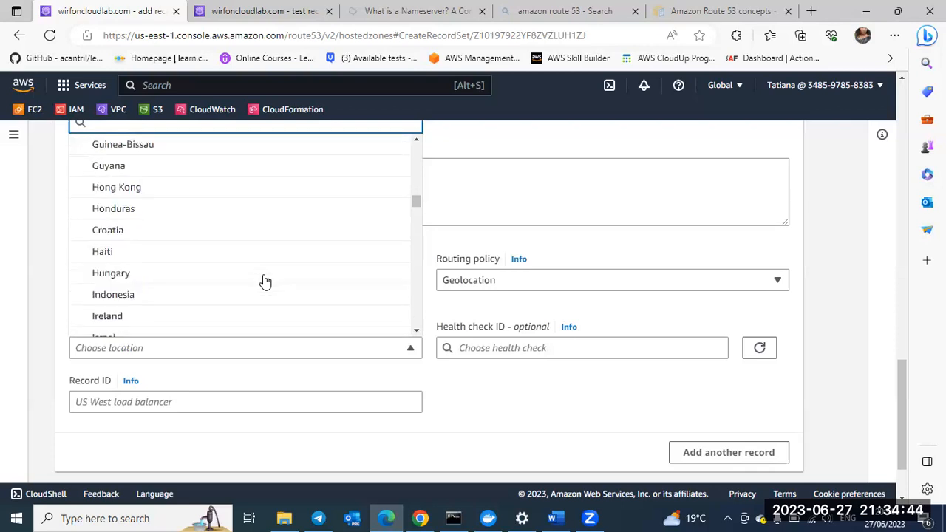
{"action": "scroll", "coordinate": [264, 281], "scroll_direction": "up", "scroll_amount": 10}
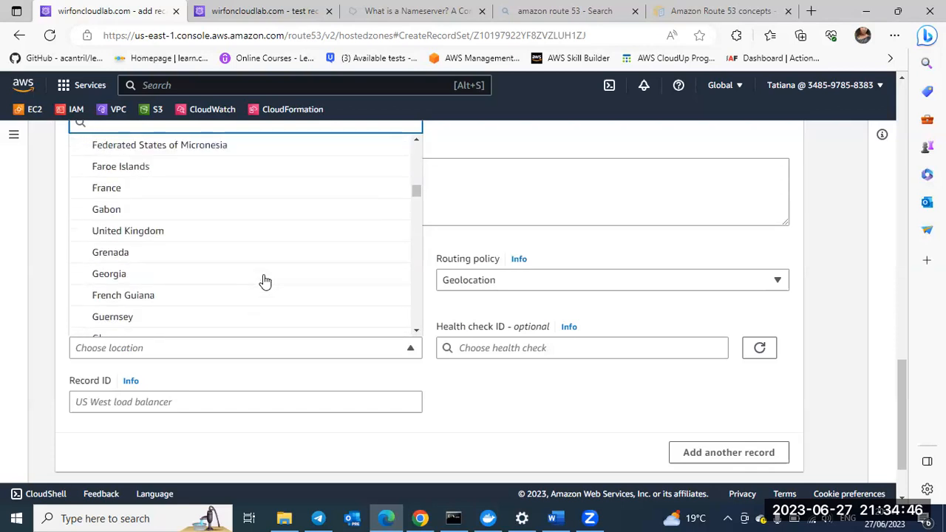
{"action": "scroll", "coordinate": [265, 282], "scroll_direction": "up", "scroll_amount": 3}
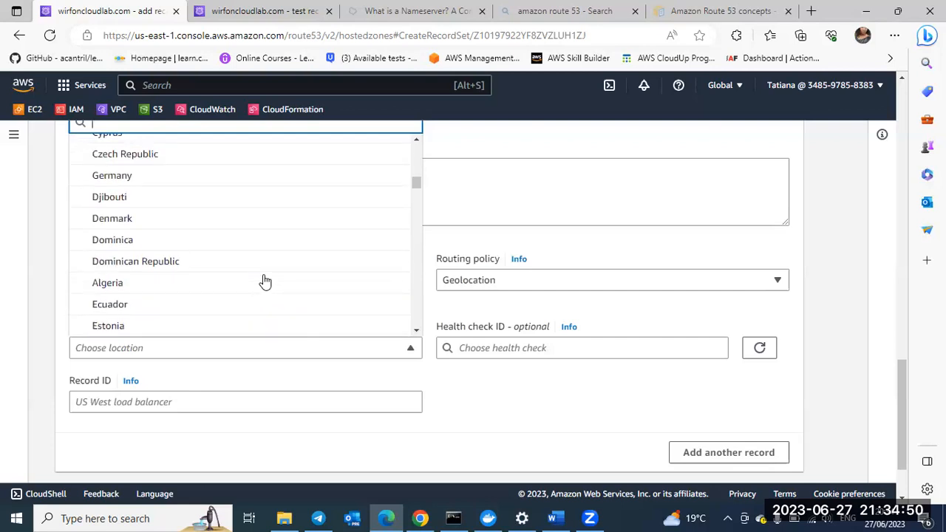
{"action": "scroll", "coordinate": [264, 282], "scroll_direction": "up", "scroll_amount": 8}
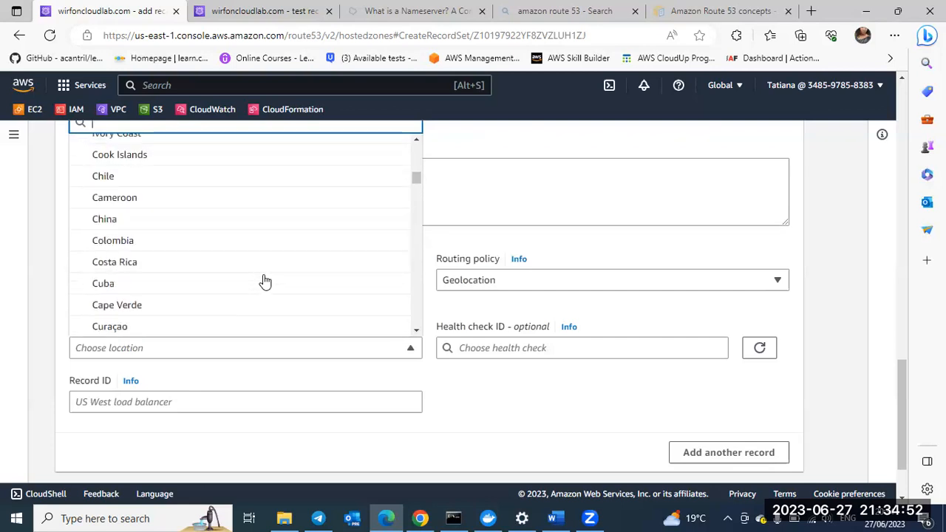
{"action": "scroll", "coordinate": [265, 282], "scroll_direction": "down", "scroll_amount": 15}
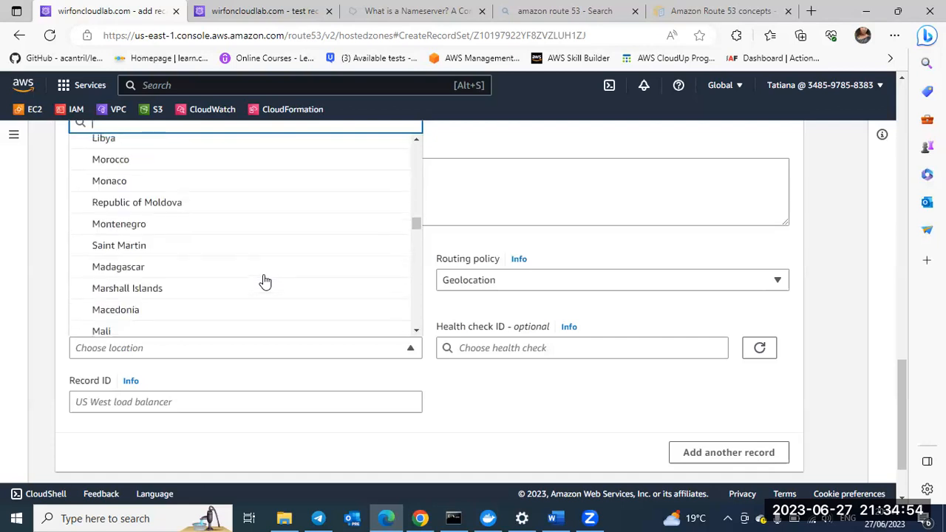
{"action": "scroll", "coordinate": [265, 282], "scroll_direction": "up", "scroll_amount": 14}
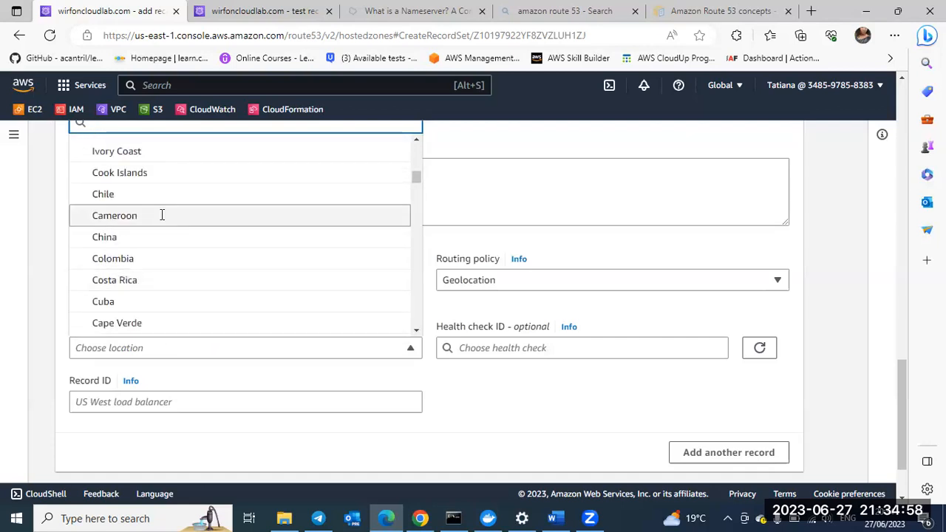
{"action": "left_click", "coordinate": [161, 214]}
Step: Set the third record's ID to Cameroontutorials
{"action": "left_click", "coordinate": [159, 401]}
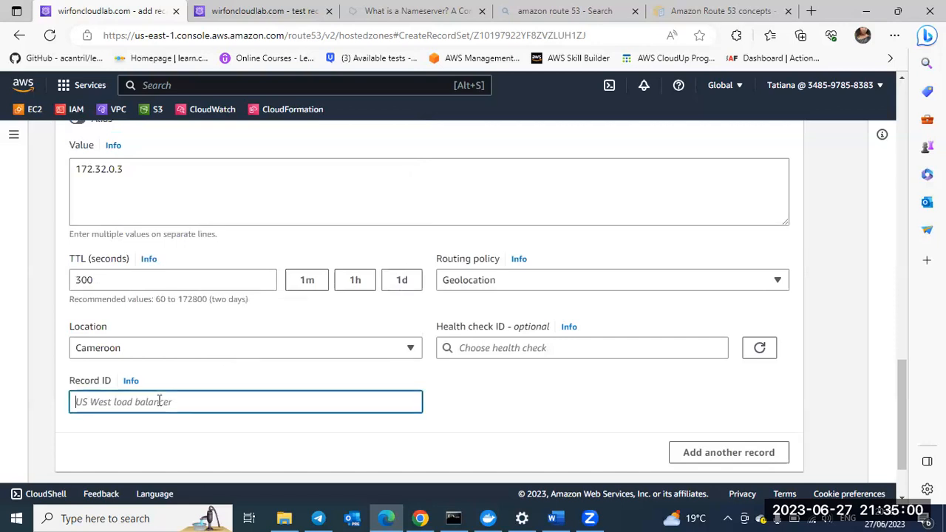
{"action": "type", "text": "C"}
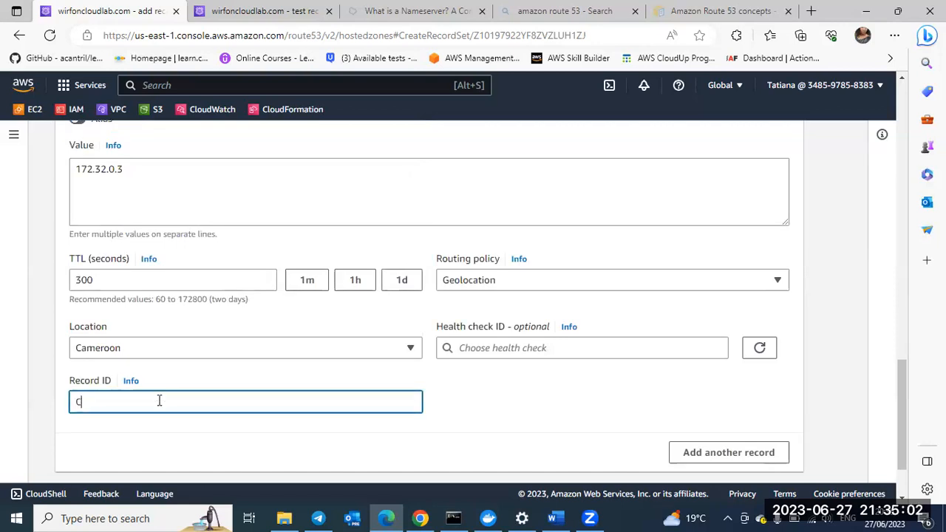
{"action": "type", "text": "ameroon"}
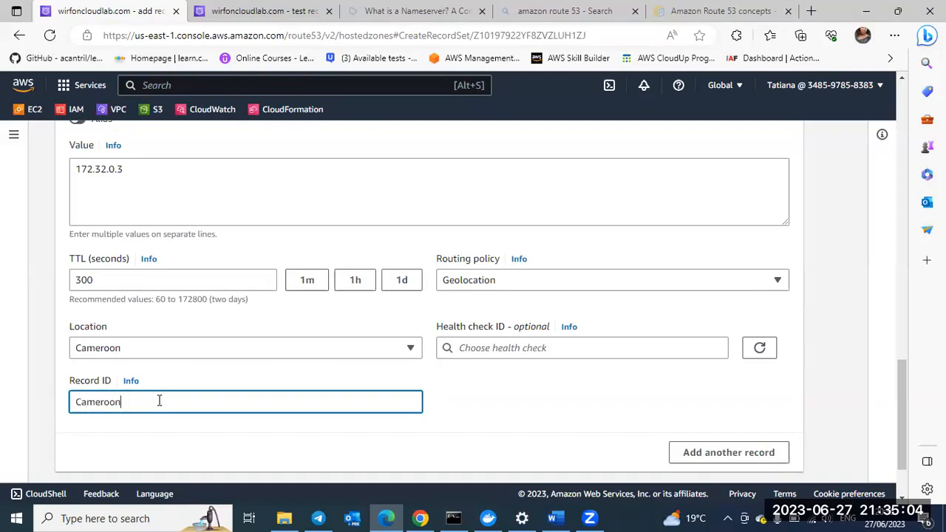
{"action": "type", "text": "tutorials"}
Step: Review the values, routing policies, locations and record IDs of the three tutorials records in the creation form
{"action": "scroll", "coordinate": [509, 351], "scroll_direction": "up", "scroll_amount": 1}
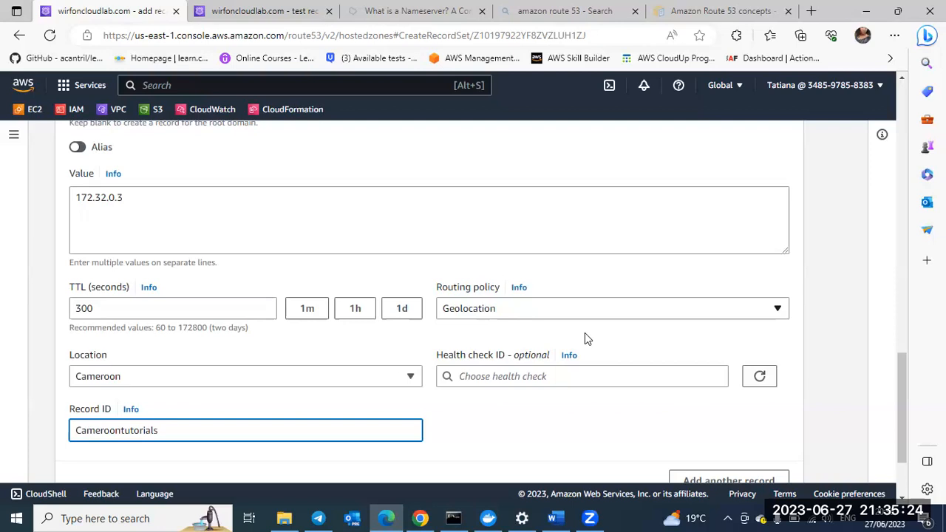
{"action": "scroll", "coordinate": [585, 333], "scroll_direction": "down", "scroll_amount": 1}
{"action": "scroll", "coordinate": [543, 260], "scroll_direction": "up", "scroll_amount": 4}
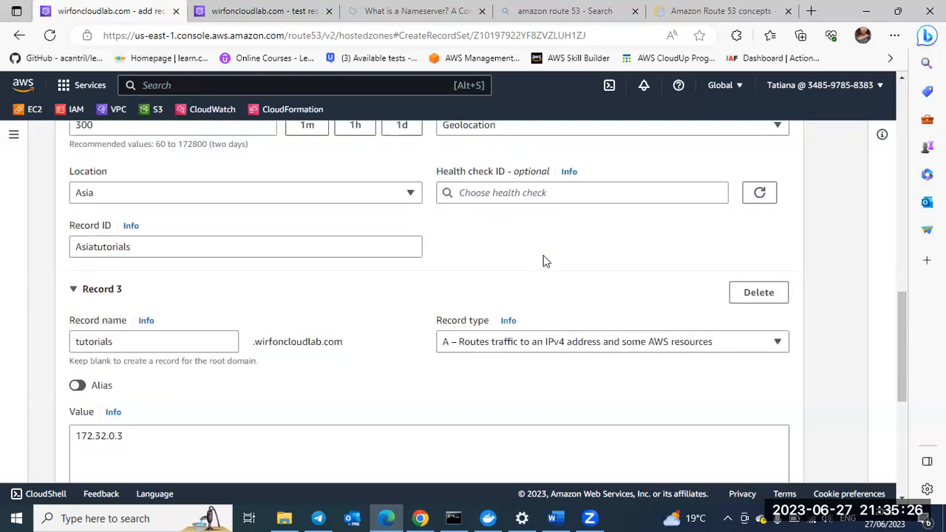
{"action": "scroll", "coordinate": [544, 259], "scroll_direction": "up", "scroll_amount": 6}
{"action": "scroll", "coordinate": [543, 255], "scroll_direction": "up", "scroll_amount": 4}
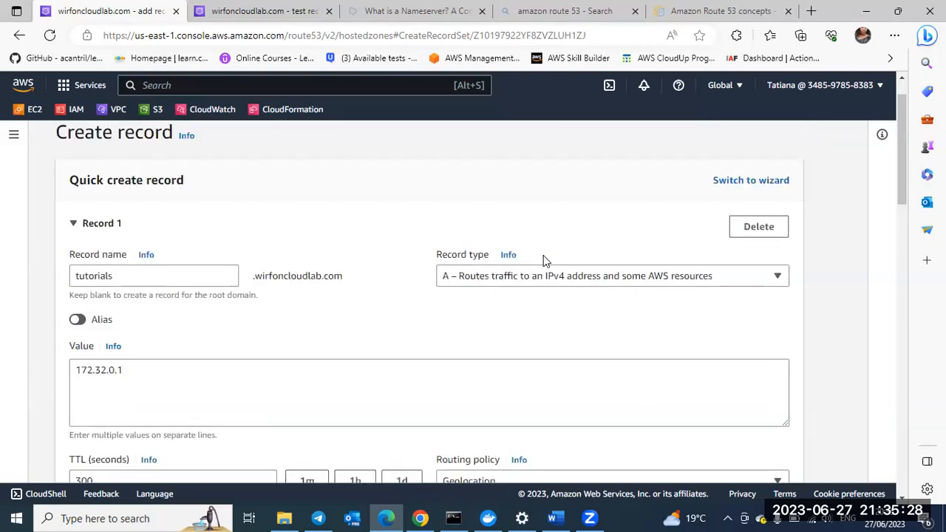
{"action": "scroll", "coordinate": [443, 258], "scroll_direction": "down", "scroll_amount": 1}
{"action": "scroll", "coordinate": [221, 284], "scroll_direction": "down", "scroll_amount": 1}
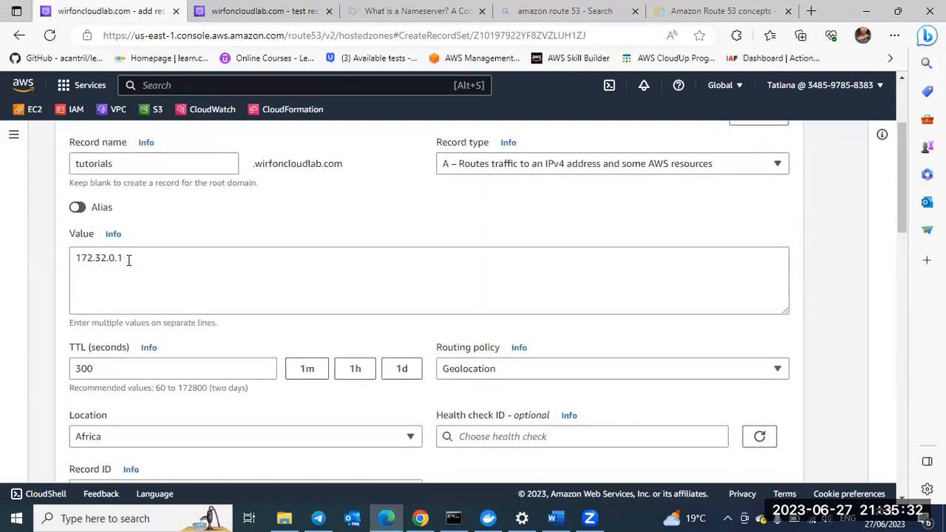
{"action": "scroll", "coordinate": [128, 262], "scroll_direction": "down", "scroll_amount": 2}
{"action": "scroll", "coordinate": [128, 264], "scroll_direction": "down", "scroll_amount": 3}
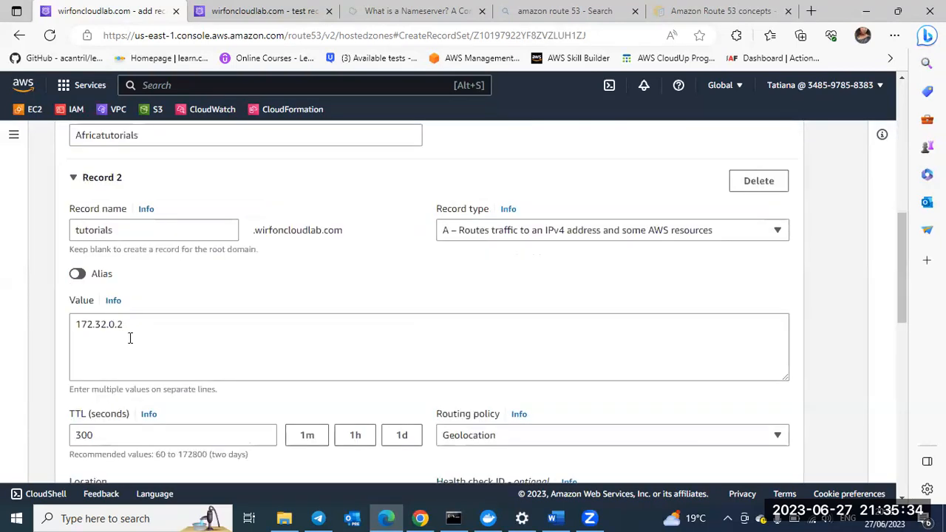
{"action": "left_click", "coordinate": [129, 324]}
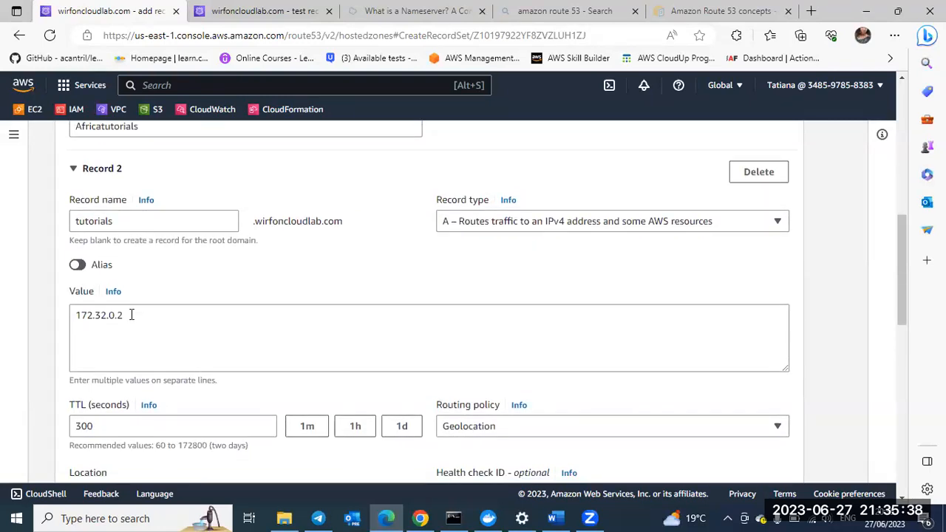
{"action": "scroll", "coordinate": [132, 315], "scroll_direction": "down", "scroll_amount": 2}
{"action": "scroll", "coordinate": [132, 315], "scroll_direction": "down", "scroll_amount": 3}
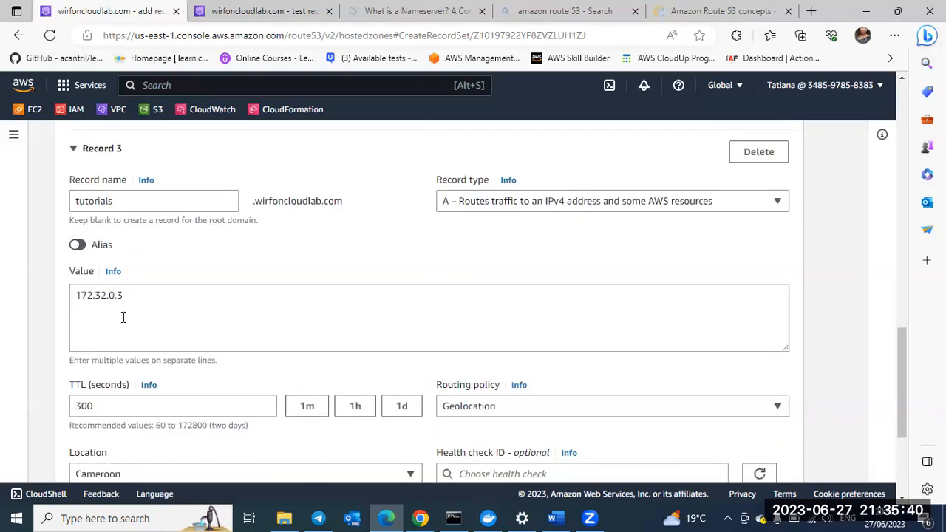
Step: Create the three geolocation A records for tutorials.wirfoncloudlab.com in the hosted zone
{"action": "scroll", "coordinate": [126, 305], "scroll_direction": "down", "scroll_amount": 1}
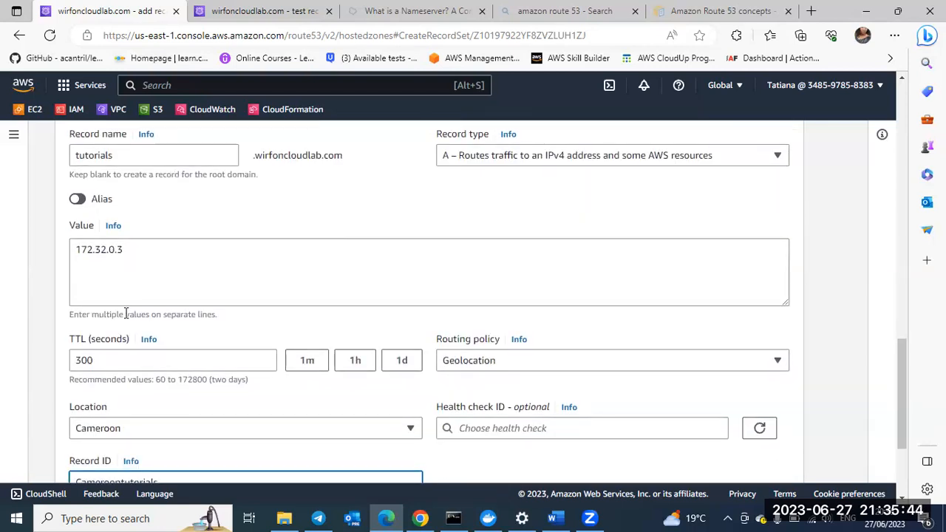
{"action": "scroll", "coordinate": [129, 211], "scroll_direction": "down", "scroll_amount": 1}
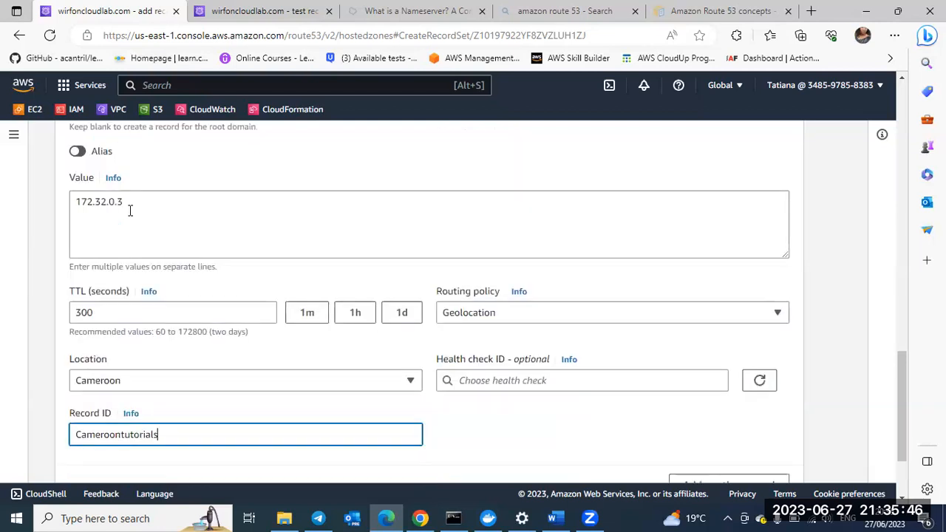
{"action": "scroll", "coordinate": [130, 211], "scroll_direction": "down", "scroll_amount": 3}
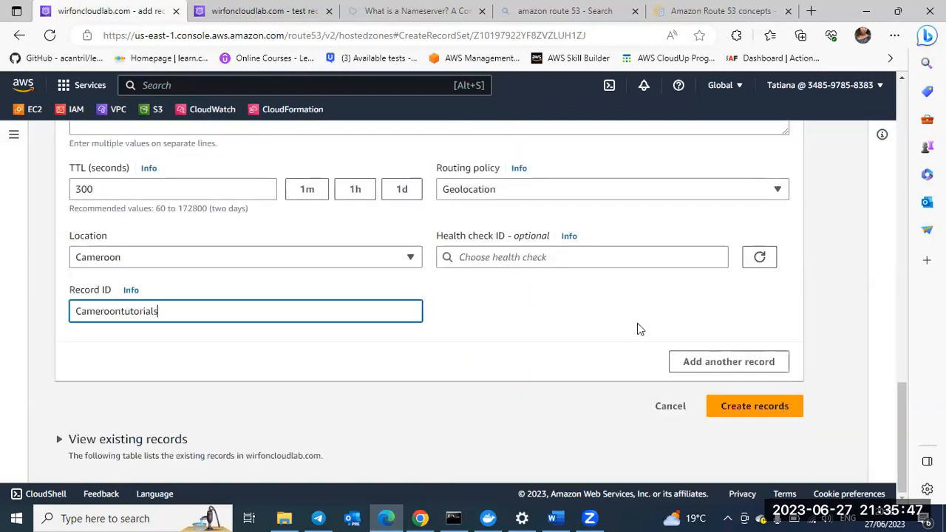
{"action": "left_click", "coordinate": [737, 409]}
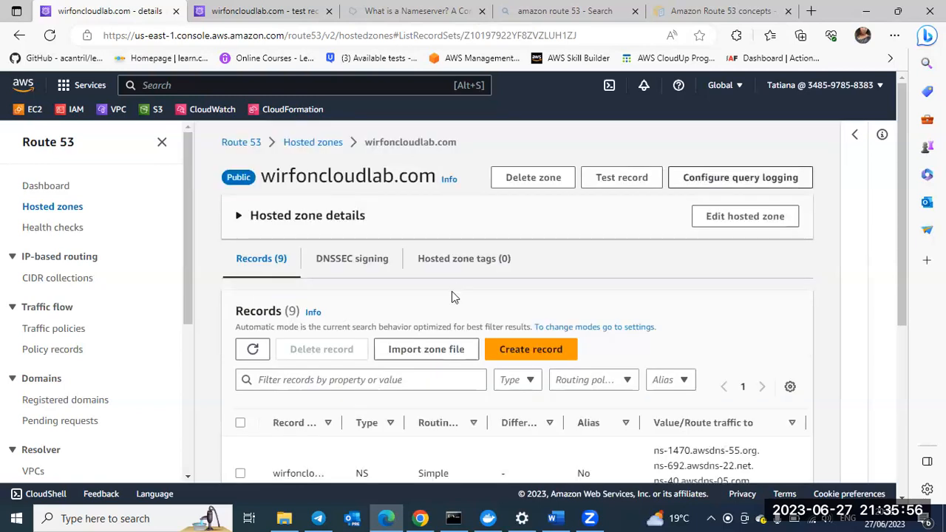
Step: Widen the record name column of the hosted zone's records table to check the tutorials records by full name
{"action": "scroll", "coordinate": [451, 291], "scroll_direction": "down", "scroll_amount": 3}
{"action": "scroll", "coordinate": [340, 133], "scroll_direction": "down", "scroll_amount": 1}
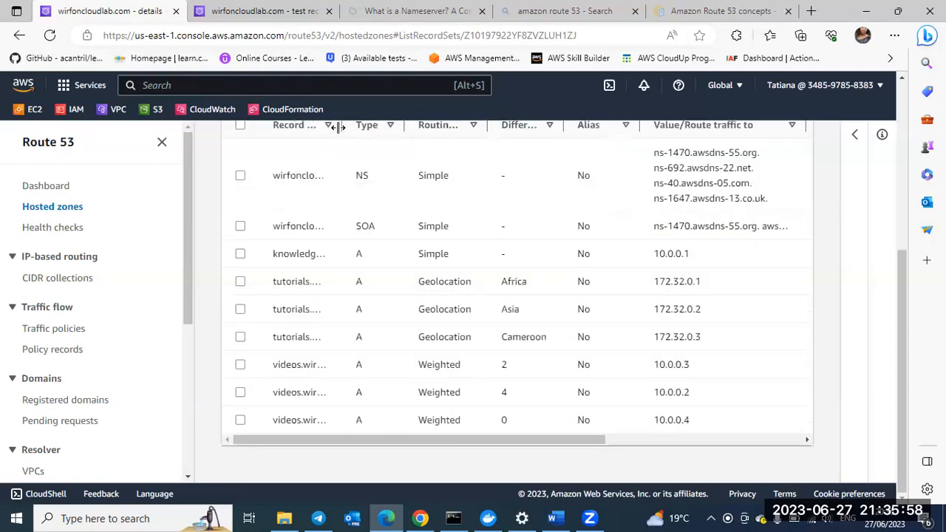
{"action": "left_click_drag", "start_coordinate": [337, 127], "coordinate": [403, 133]}
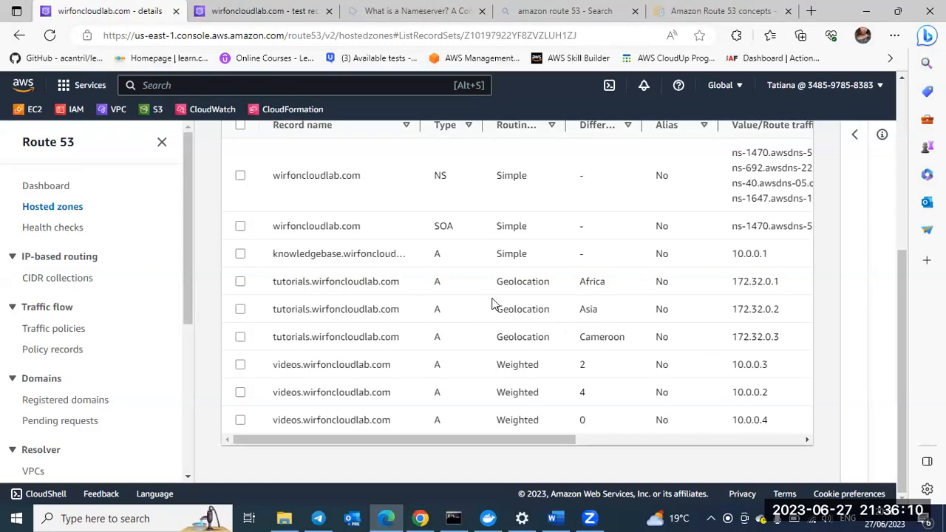
{"action": "scroll", "coordinate": [492, 303], "scroll_direction": "up", "scroll_amount": 4}
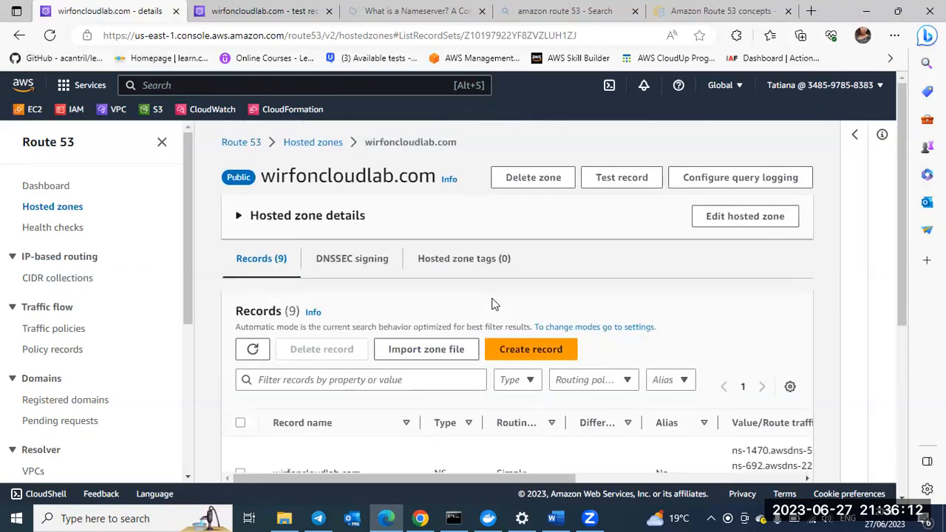
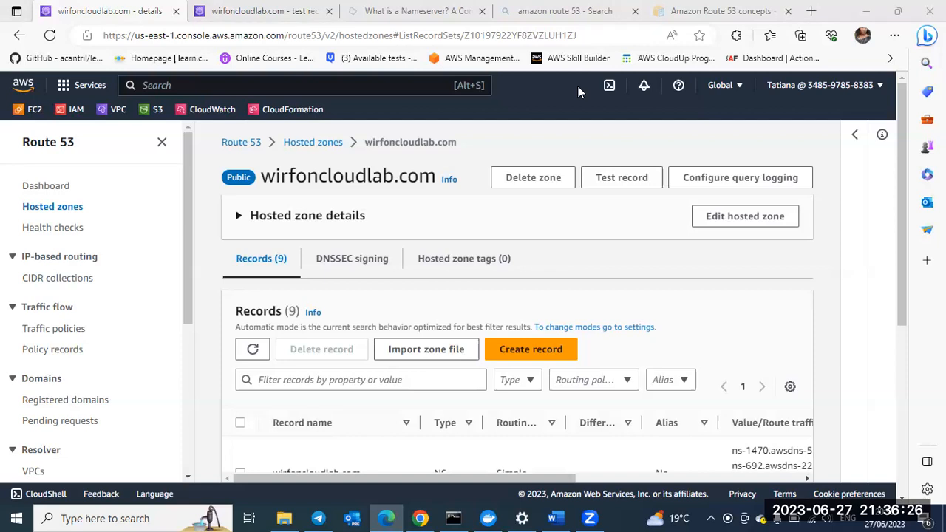
Step: Search the web for "public dns.info" in a new browser tab and open the Public DNS Server List site
{"action": "left_click", "coordinate": [811, 12]}
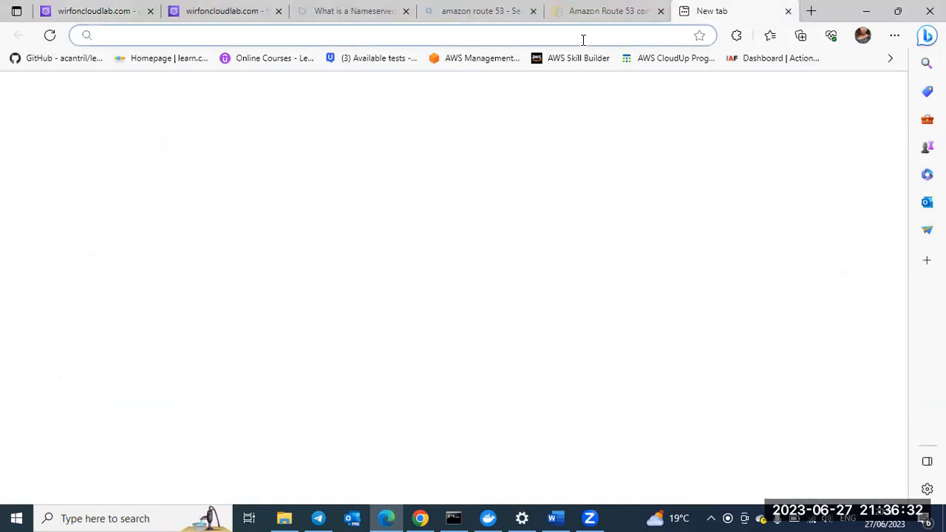
{"action": "type", "text": "pu"}
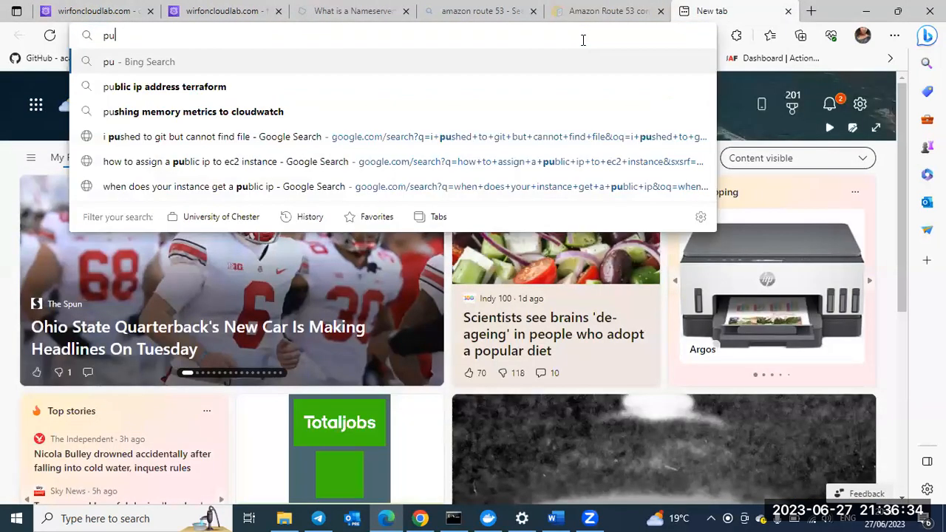
{"action": "type", "text": "blic"}
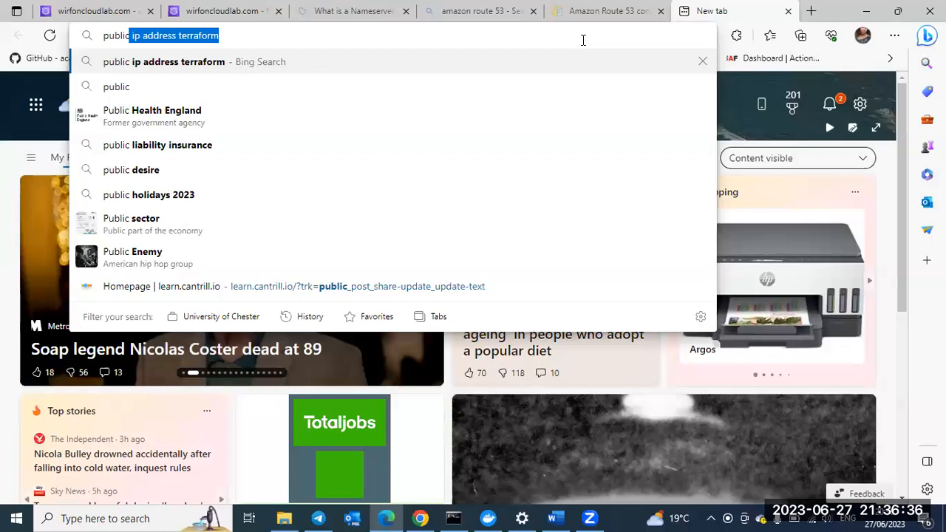
{"action": "type", "text": " di"}
{"action": "key", "text": "BackSpace"}
{"action": "type", "text": "n"}
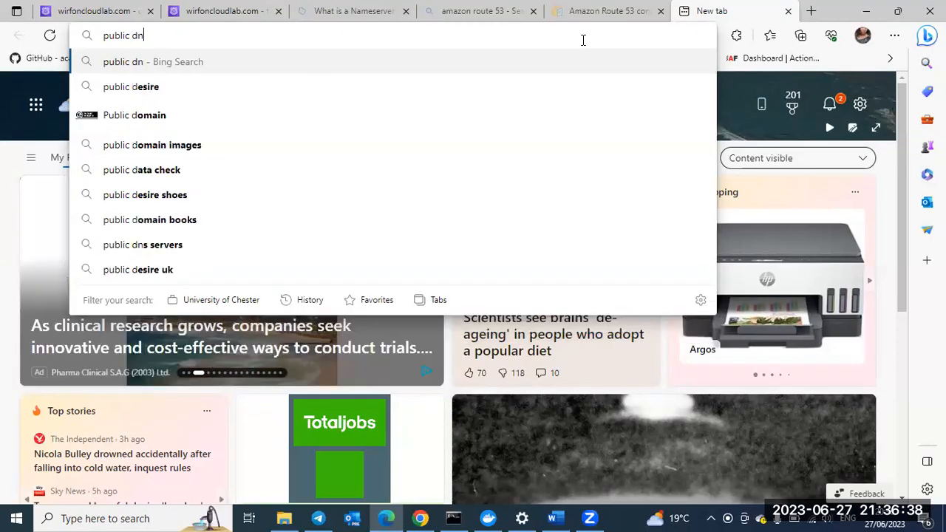
{"action": "type", "text": "s"}
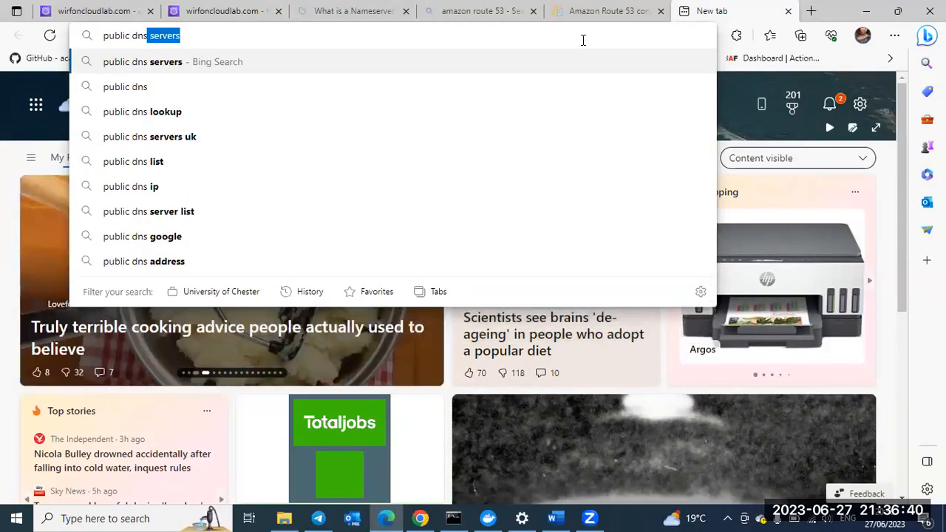
{"action": "type", "text": ".info"}
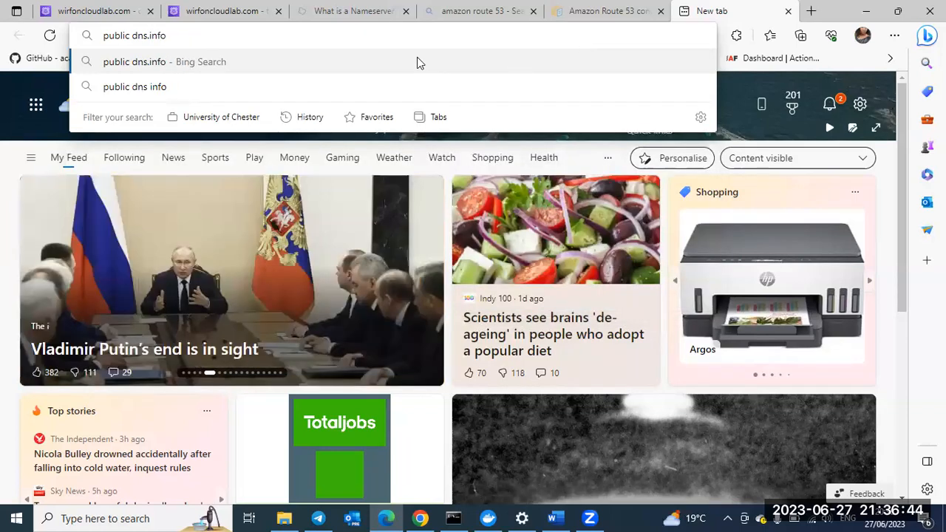
{"action": "left_click", "coordinate": [417, 61]}
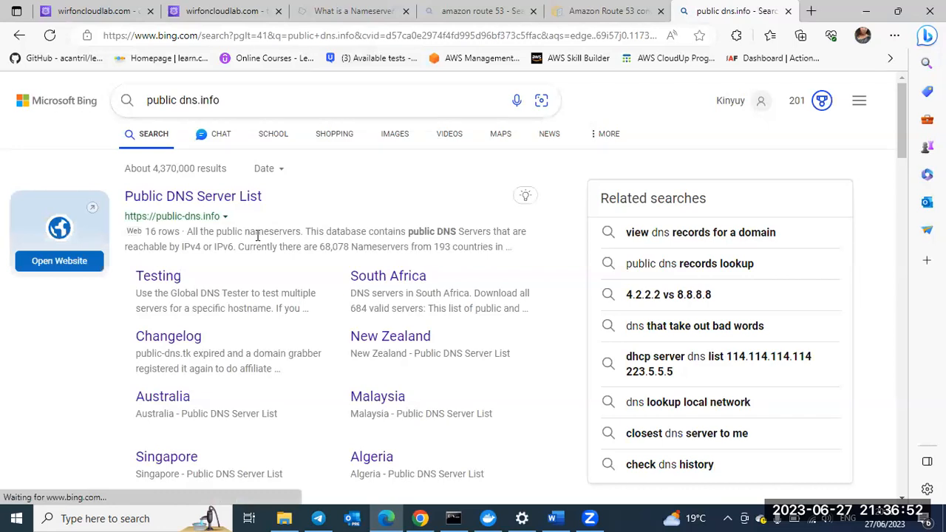
{"action": "left_click", "coordinate": [221, 198]}
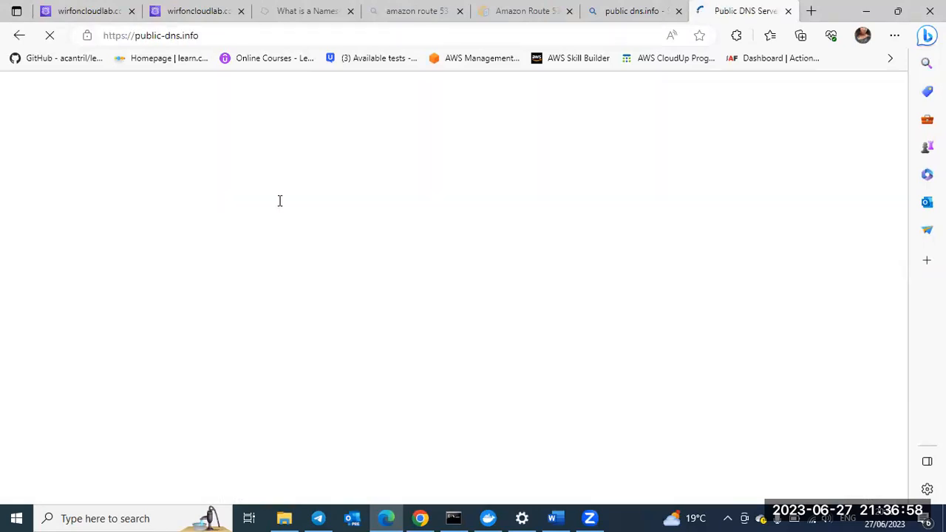
Step: Look over the Public DNS Server List page, from the recently checked nameservers to the end of the country list
{"action": "scroll", "coordinate": [336, 329], "scroll_direction": "down", "scroll_amount": 2}
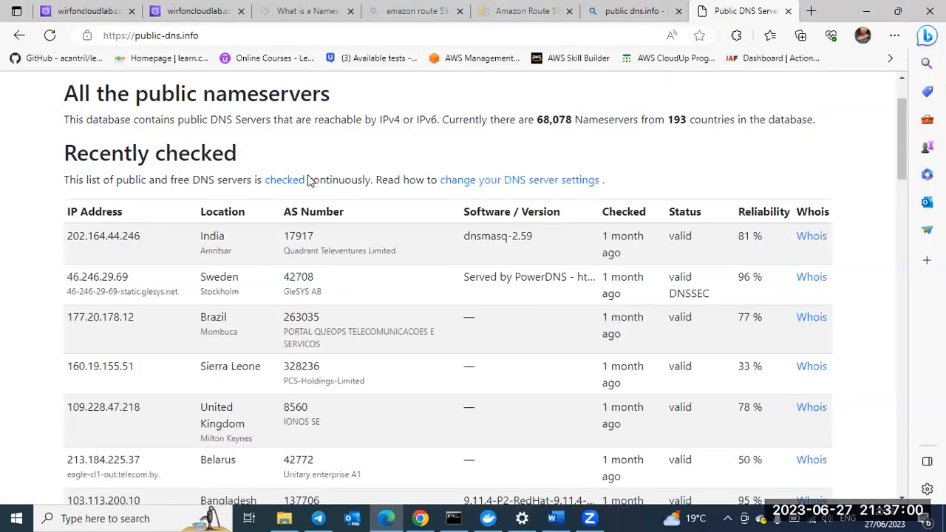
{"action": "scroll", "coordinate": [279, 284], "scroll_direction": "down", "scroll_amount": 1}
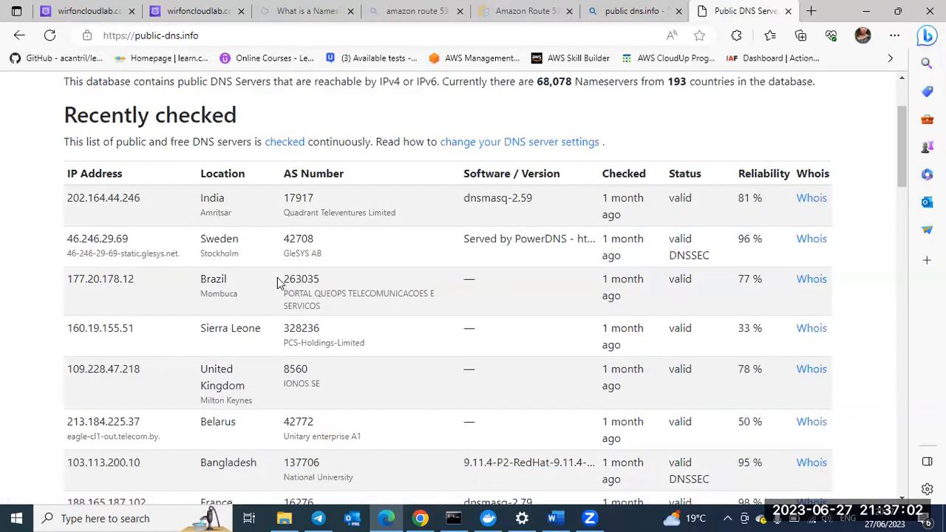
{"action": "scroll", "coordinate": [280, 283], "scroll_direction": "down", "scroll_amount": 3}
{"action": "scroll", "coordinate": [277, 281], "scroll_direction": "down", "scroll_amount": 15}
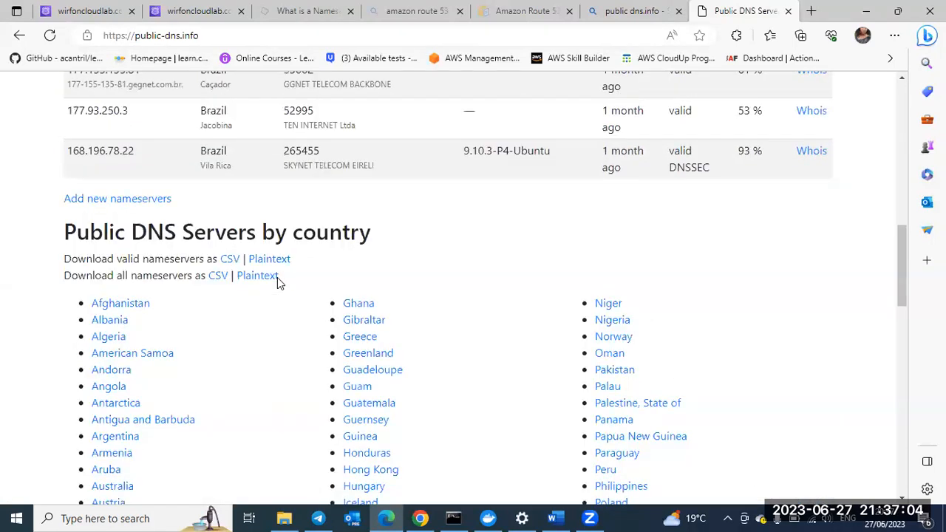
{"action": "scroll", "coordinate": [178, 256], "scroll_direction": "down", "scroll_amount": 1}
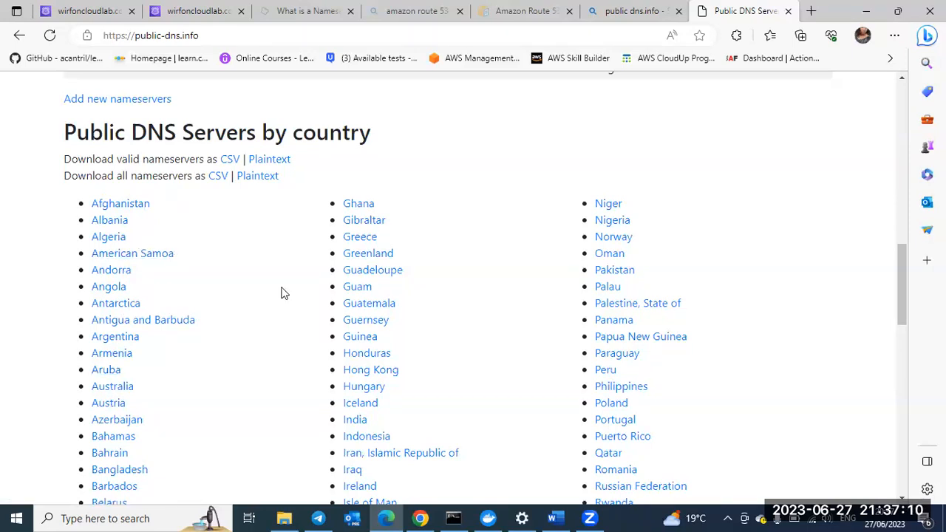
{"action": "scroll", "coordinate": [281, 293], "scroll_direction": "down", "scroll_amount": 3}
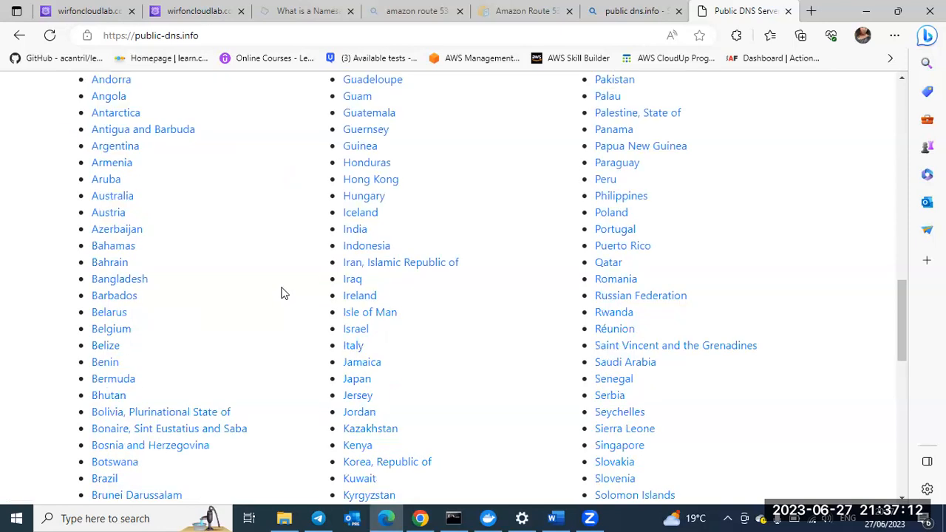
{"action": "scroll", "coordinate": [281, 294], "scroll_direction": "down", "scroll_amount": 9}
{"action": "scroll", "coordinate": [280, 294], "scroll_direction": "down", "scroll_amount": 3}
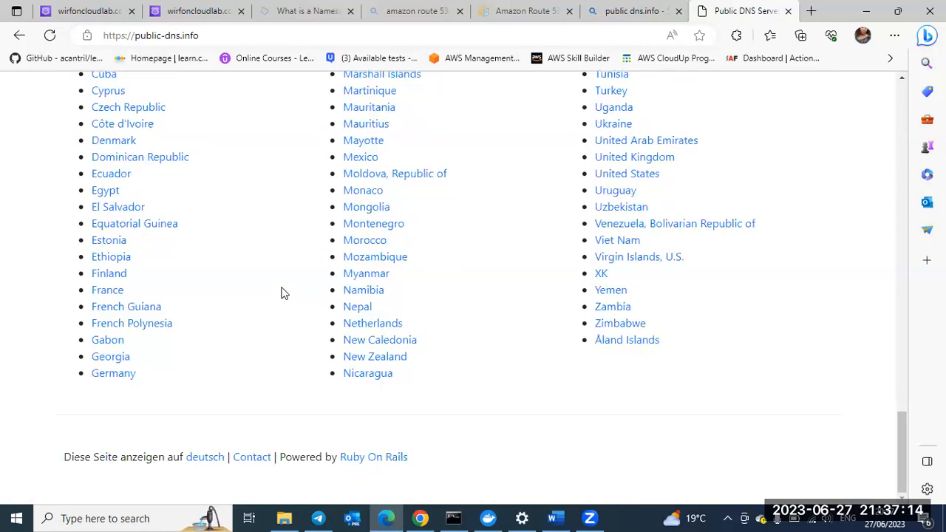
{"action": "scroll", "coordinate": [281, 293], "scroll_direction": "up", "scroll_amount": 7}
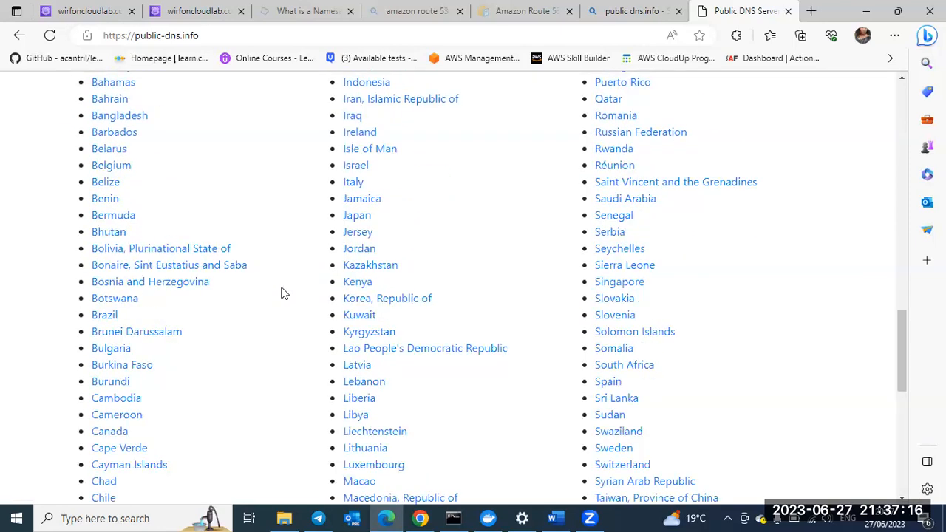
{"action": "scroll", "coordinate": [280, 294], "scroll_direction": "up", "scroll_amount": 3}
{"action": "scroll", "coordinate": [281, 293], "scroll_direction": "up", "scroll_amount": 3}
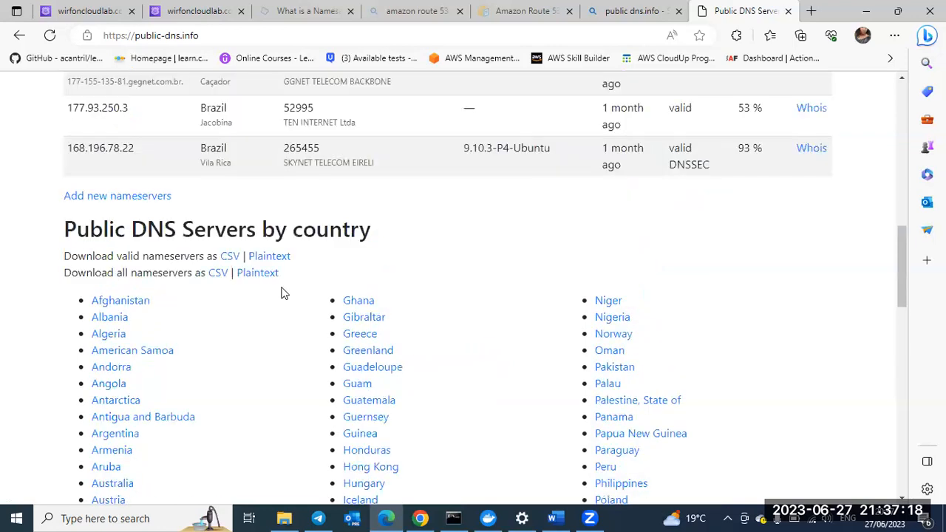
{"action": "scroll", "coordinate": [281, 293], "scroll_direction": "up", "scroll_amount": 4}
{"action": "scroll", "coordinate": [281, 294], "scroll_direction": "up", "scroll_amount": 2}
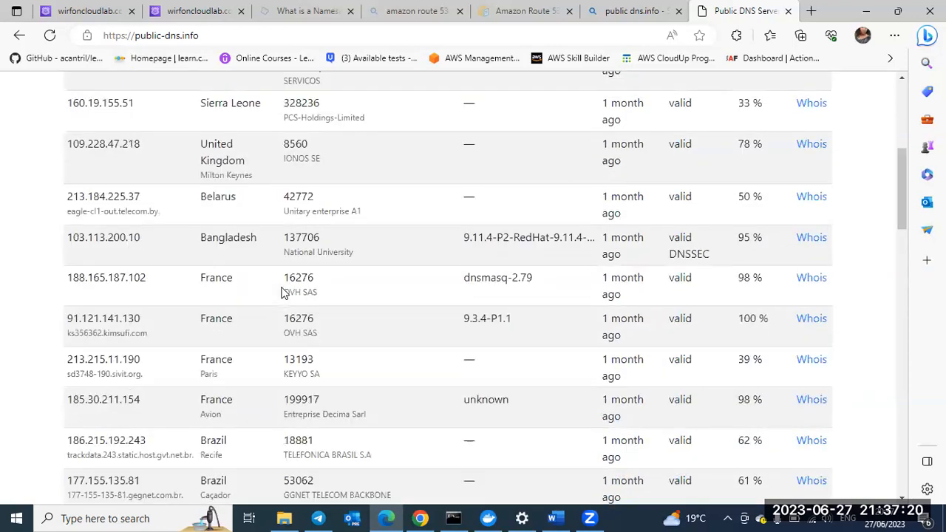
{"action": "scroll", "coordinate": [281, 294], "scroll_direction": "up", "scroll_amount": 2}
{"action": "scroll", "coordinate": [281, 294], "scroll_direction": "up", "scroll_amount": 3}
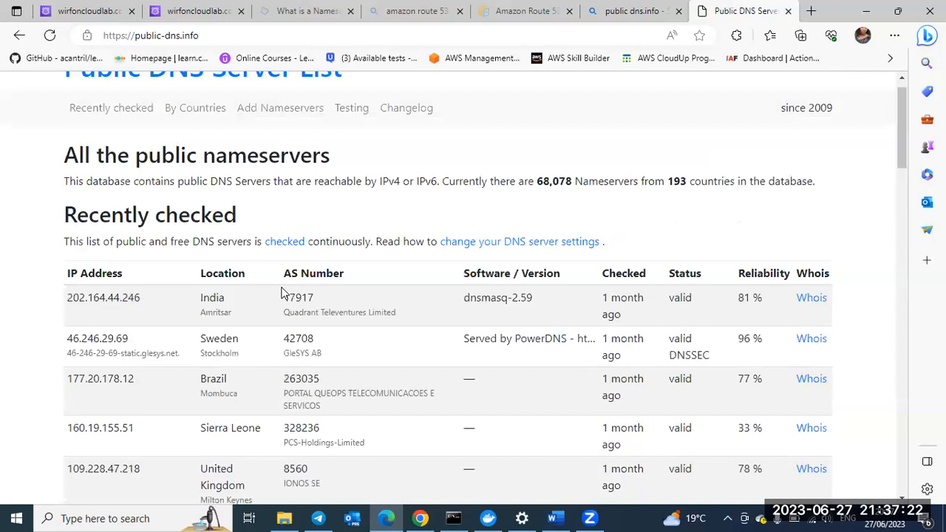
{"action": "scroll", "coordinate": [281, 293], "scroll_direction": "up", "scroll_amount": 1}
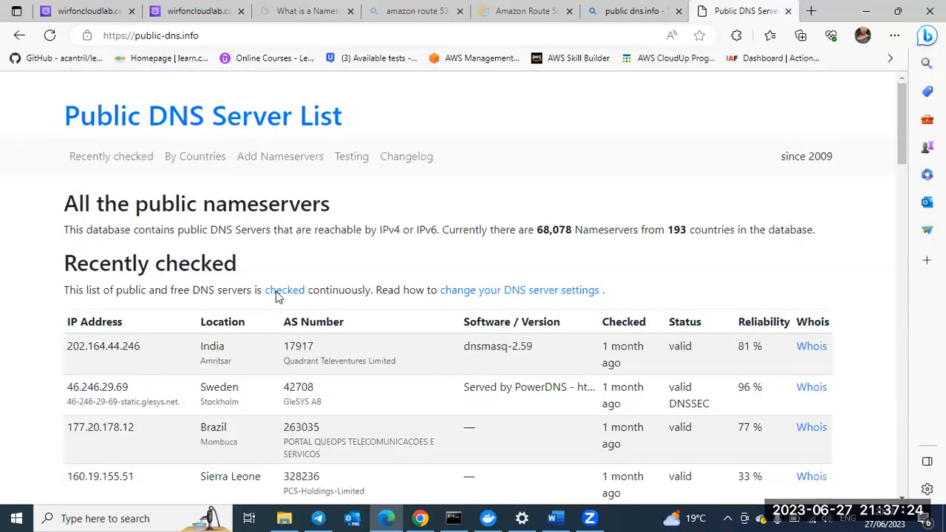
Step: Examine the IP addresses and locations of the recently checked nameservers and the countries offered under Public DNS Servers by country
{"action": "scroll", "coordinate": [271, 294], "scroll_direction": "down", "scroll_amount": 1}
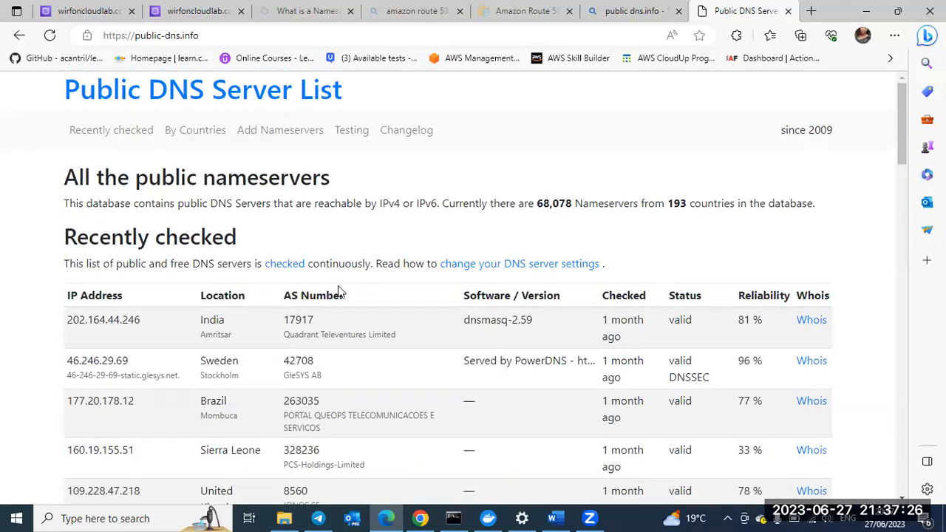
{"action": "scroll", "coordinate": [340, 293], "scroll_direction": "down", "scroll_amount": 2}
{"action": "scroll", "coordinate": [340, 292], "scroll_direction": "down", "scroll_amount": 1}
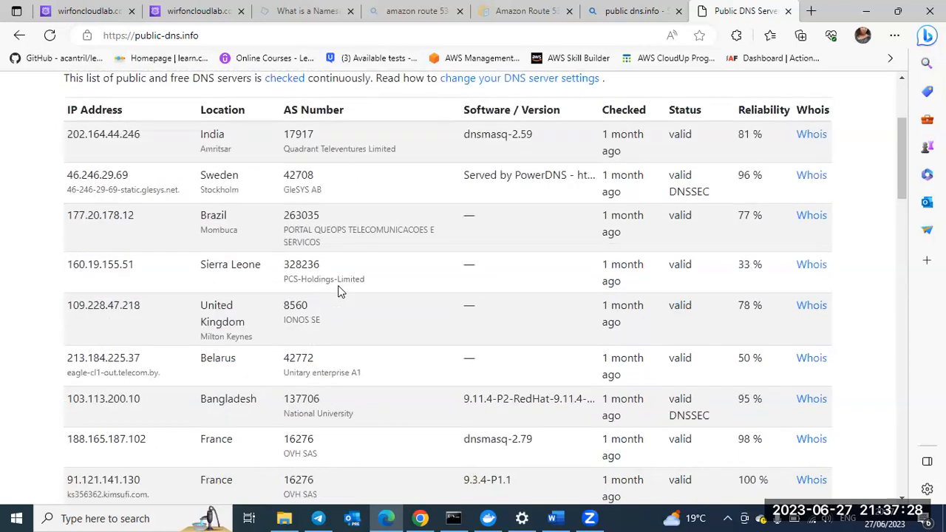
{"action": "scroll", "coordinate": [340, 292], "scroll_direction": "down", "scroll_amount": 1}
{"action": "scroll", "coordinate": [340, 292], "scroll_direction": "down", "scroll_amount": 2}
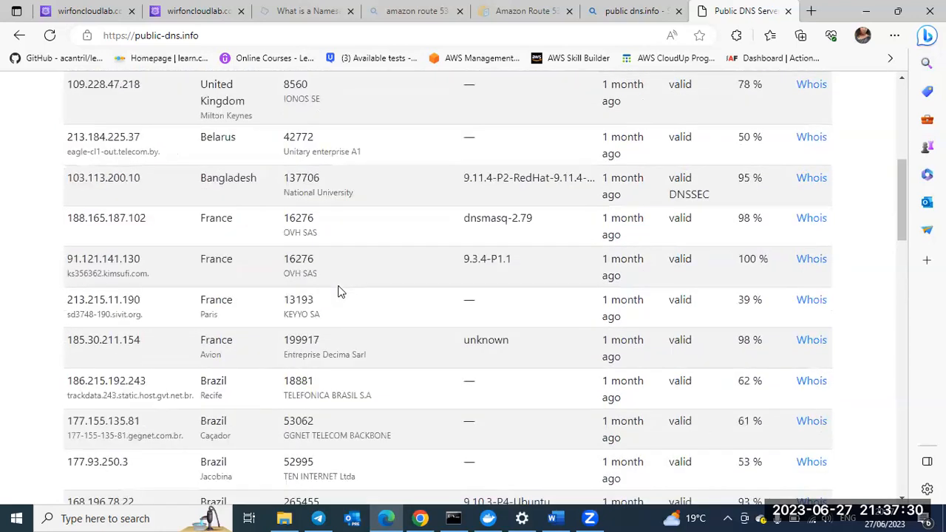
{"action": "scroll", "coordinate": [340, 292], "scroll_direction": "down", "scroll_amount": 2}
{"action": "scroll", "coordinate": [340, 292], "scroll_direction": "down", "scroll_amount": 2}
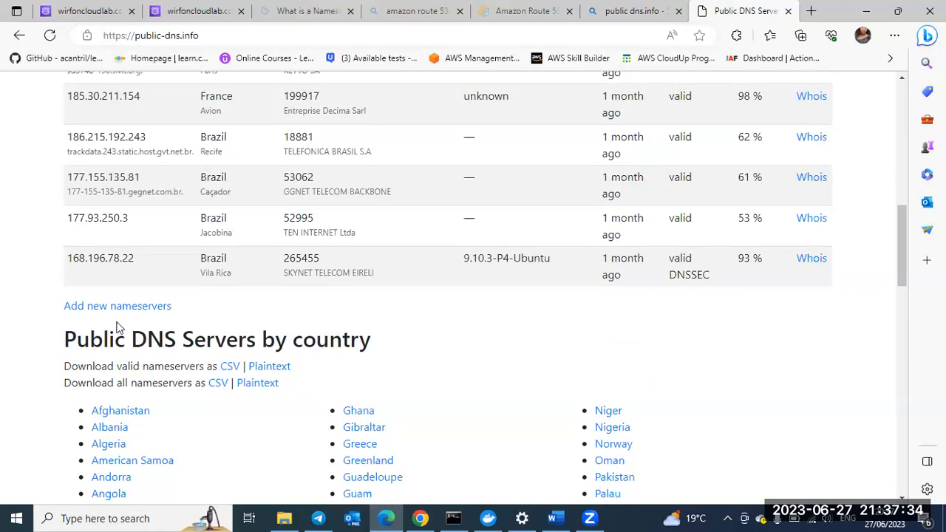
{"action": "scroll", "coordinate": [405, 380], "scroll_direction": "down", "scroll_amount": 1}
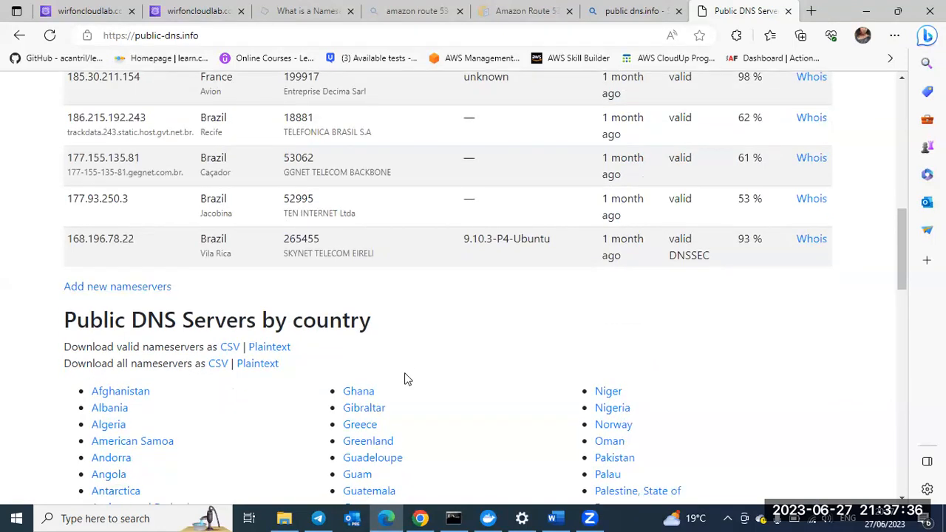
{"action": "scroll", "coordinate": [404, 380], "scroll_direction": "down", "scroll_amount": 2}
{"action": "scroll", "coordinate": [404, 379], "scroll_direction": "down", "scroll_amount": 2}
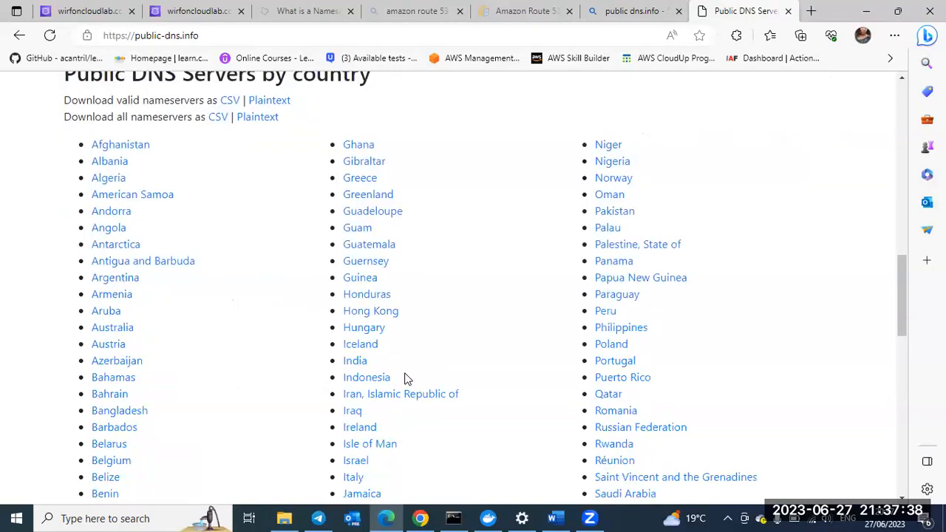
{"action": "scroll", "coordinate": [404, 379], "scroll_direction": "down", "scroll_amount": 3}
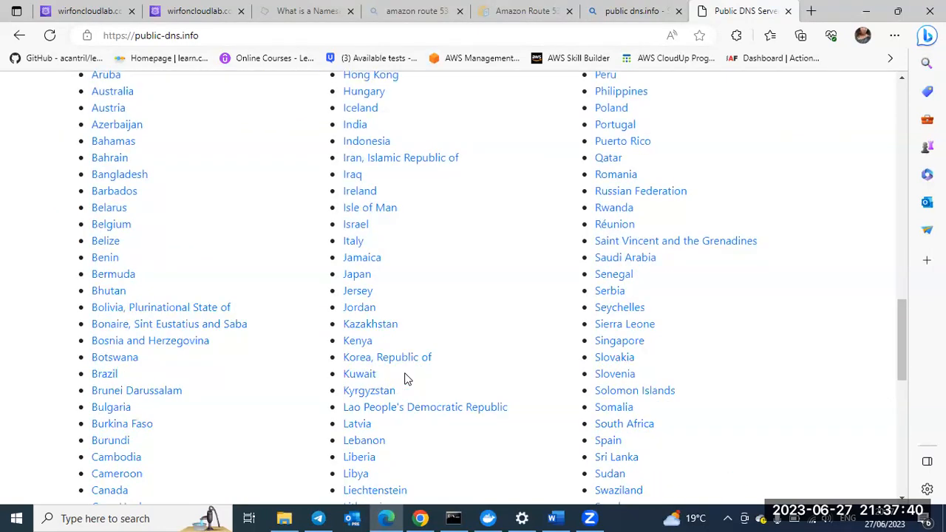
{"action": "scroll", "coordinate": [405, 379], "scroll_direction": "down", "scroll_amount": 3}
{"action": "scroll", "coordinate": [404, 379], "scroll_direction": "down", "scroll_amount": 5}
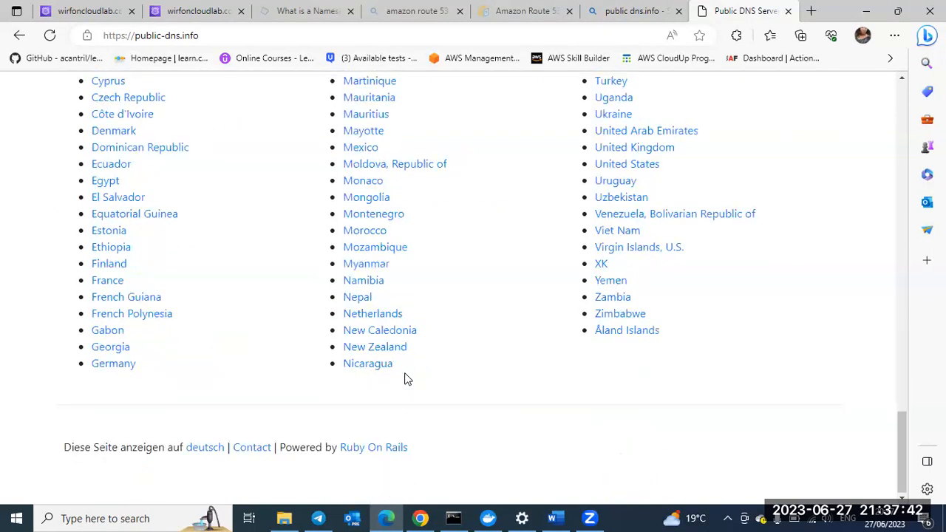
{"action": "scroll", "coordinate": [404, 379], "scroll_direction": "up", "scroll_amount": 1}
{"action": "scroll", "coordinate": [404, 379], "scroll_direction": "up", "scroll_amount": 7}
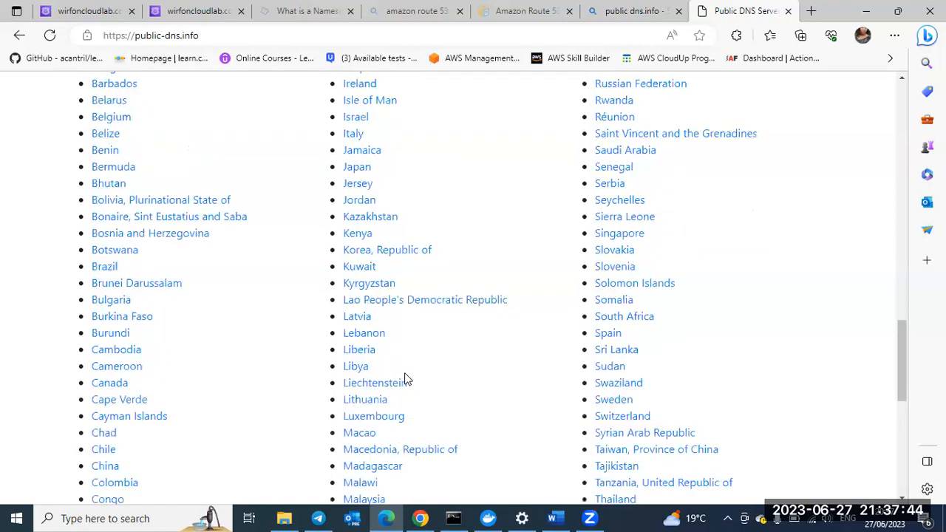
{"action": "scroll", "coordinate": [404, 379], "scroll_direction": "up", "scroll_amount": 4}
{"action": "scroll", "coordinate": [371, 212], "scroll_direction": "up", "scroll_amount": 5}
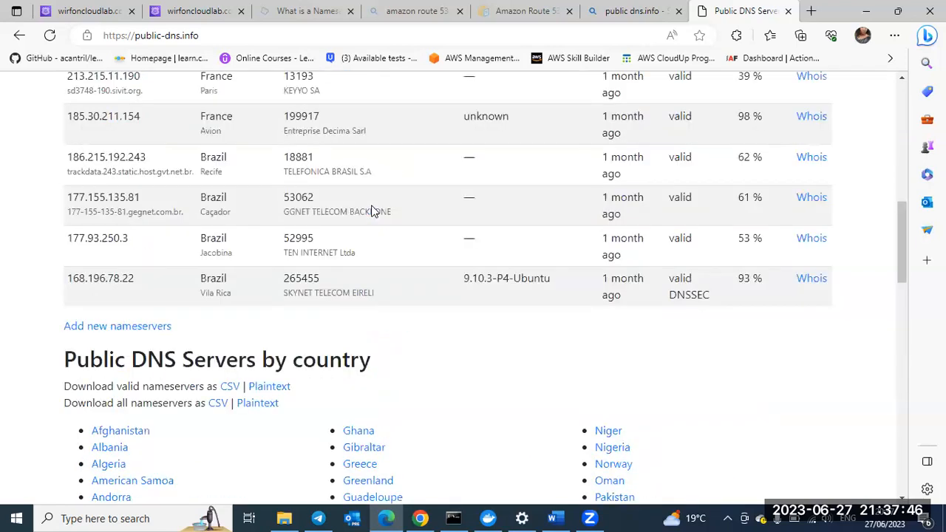
{"action": "scroll", "coordinate": [372, 211], "scroll_direction": "up", "scroll_amount": 15}
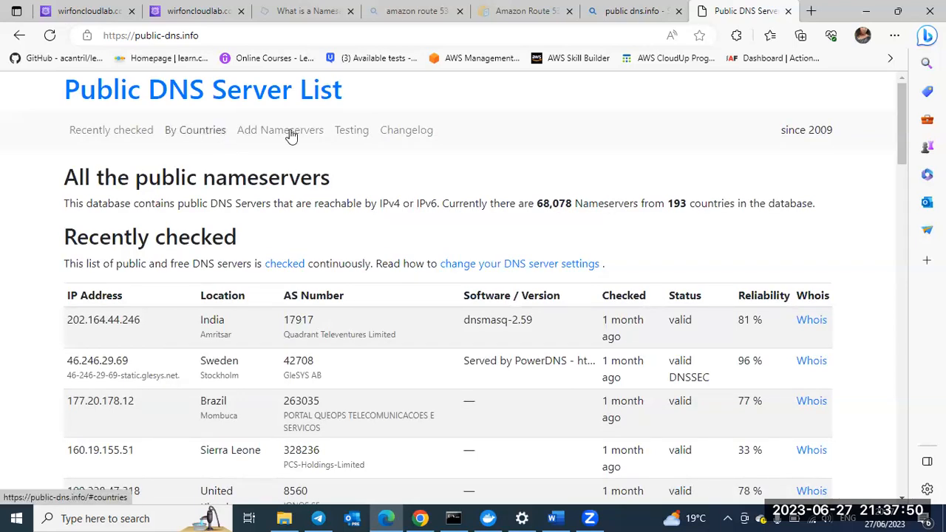
Step: Go to the By Countries section and check it against the locations in the recently checked nameservers table
{"action": "left_click", "coordinate": [175, 129]}
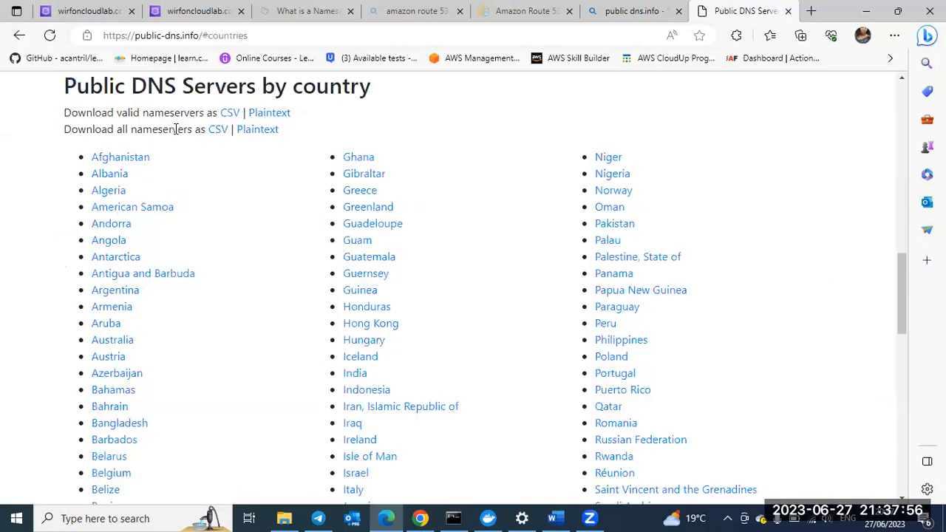
{"action": "scroll", "coordinate": [303, 212], "scroll_direction": "up", "scroll_amount": 15}
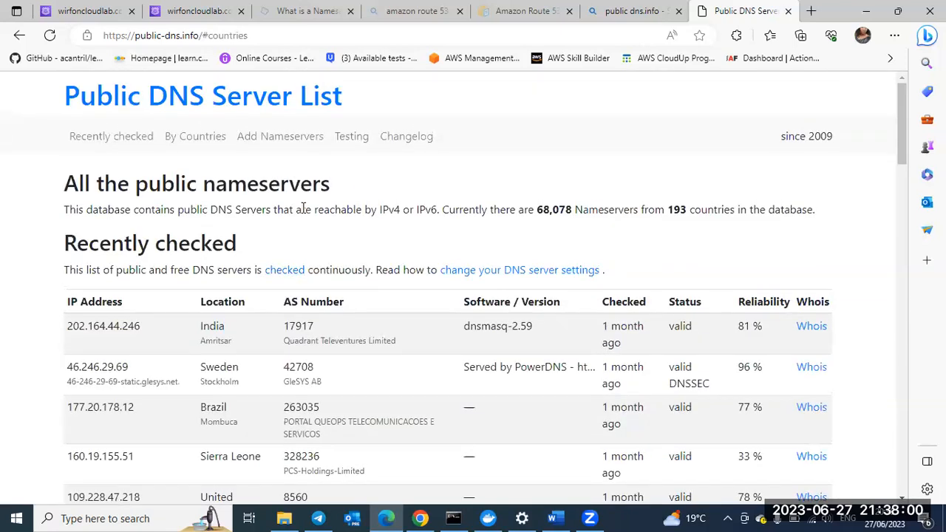
{"action": "scroll", "coordinate": [303, 208], "scroll_direction": "down", "scroll_amount": 1}
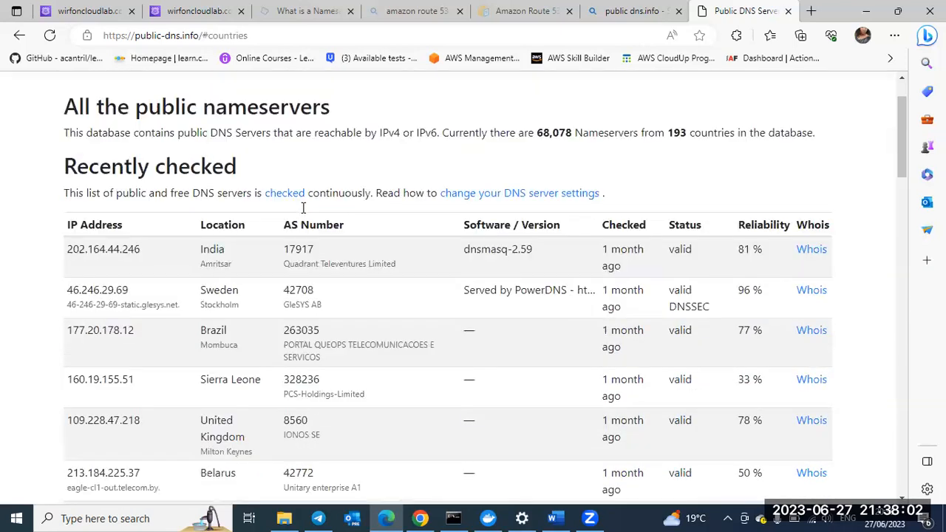
{"action": "scroll", "coordinate": [303, 208], "scroll_direction": "down", "scroll_amount": 1}
{"action": "scroll", "coordinate": [303, 209], "scroll_direction": "down", "scroll_amount": 4}
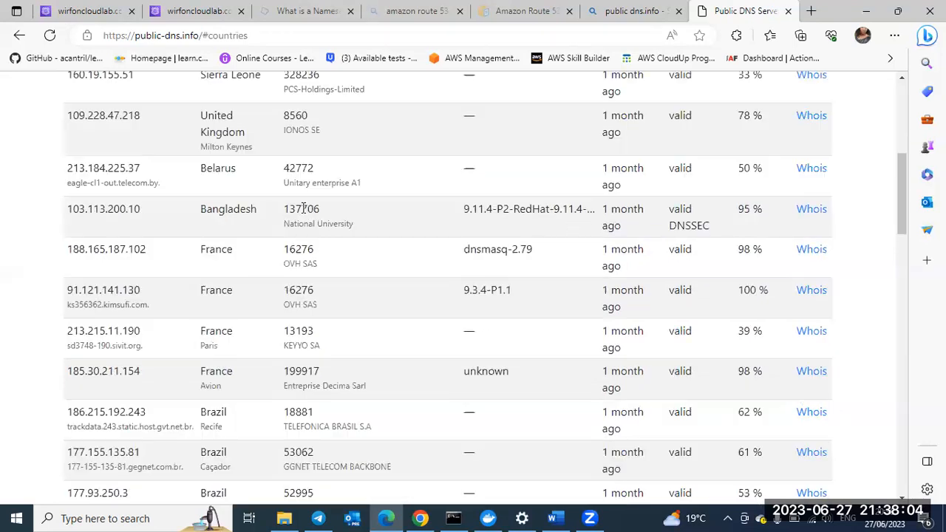
{"action": "scroll", "coordinate": [303, 211], "scroll_direction": "down", "scroll_amount": 2}
{"action": "scroll", "coordinate": [303, 213], "scroll_direction": "down", "scroll_amount": 4}
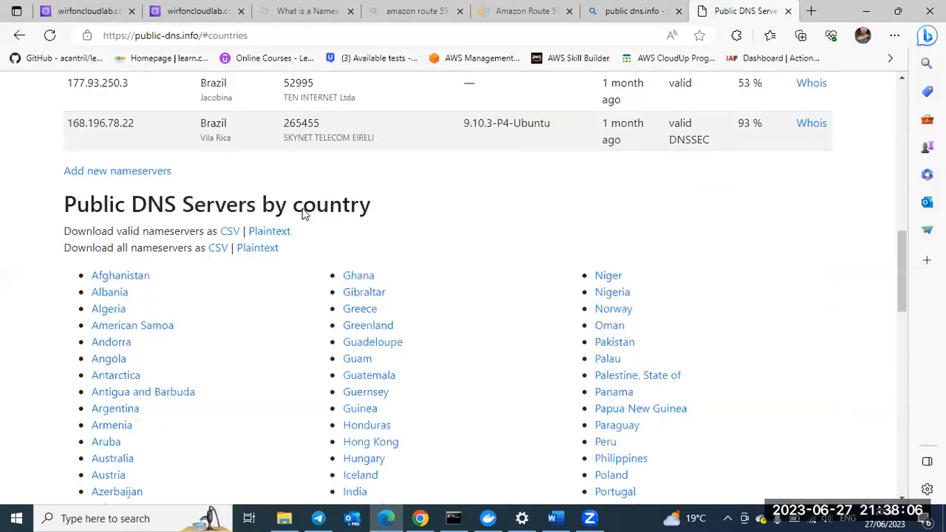
Step: Open the list of DNS servers in Cameroon from the Public DNS Servers by country section
{"action": "scroll", "coordinate": [281, 243], "scroll_direction": "down", "scroll_amount": 2}
{"action": "scroll", "coordinate": [219, 339], "scroll_direction": "down", "scroll_amount": 1}
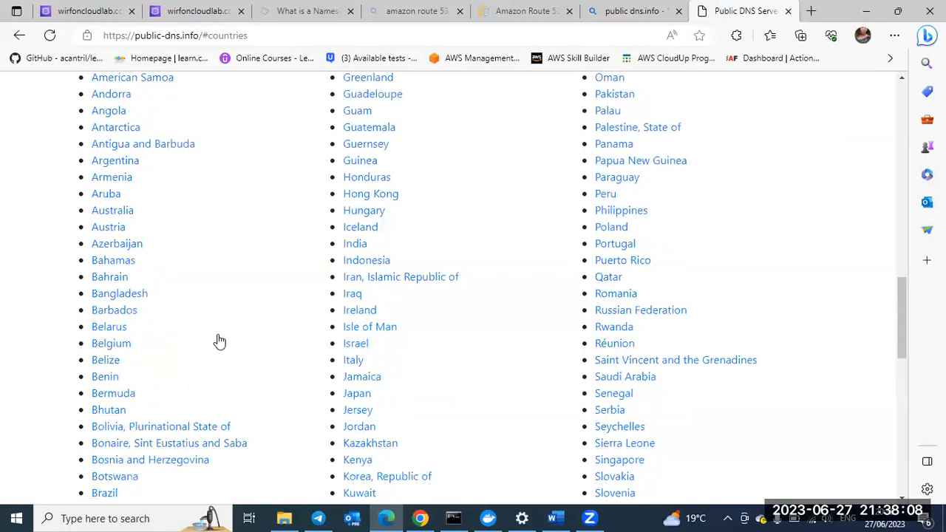
{"action": "scroll", "coordinate": [215, 338], "scroll_direction": "down", "scroll_amount": 2}
{"action": "scroll", "coordinate": [137, 347], "scroll_direction": "down", "scroll_amount": 2}
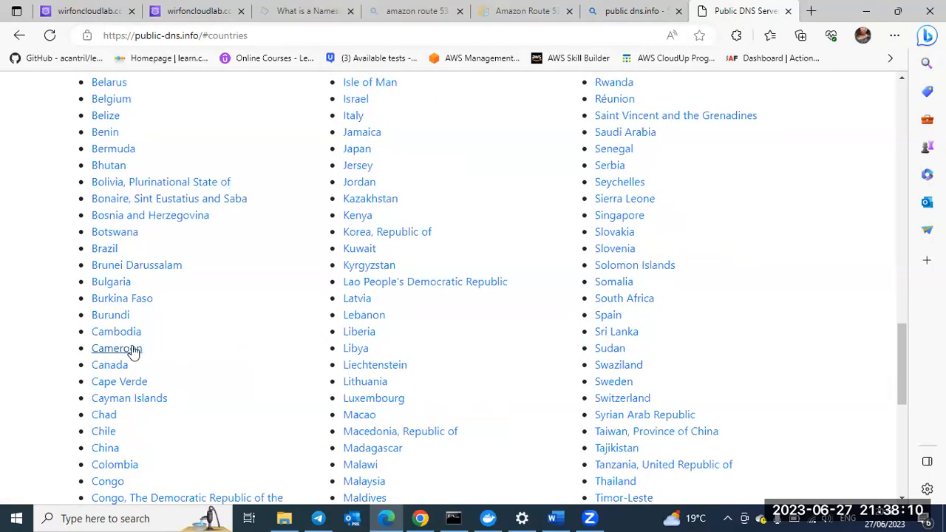
{"action": "left_click", "coordinate": [116, 348]}
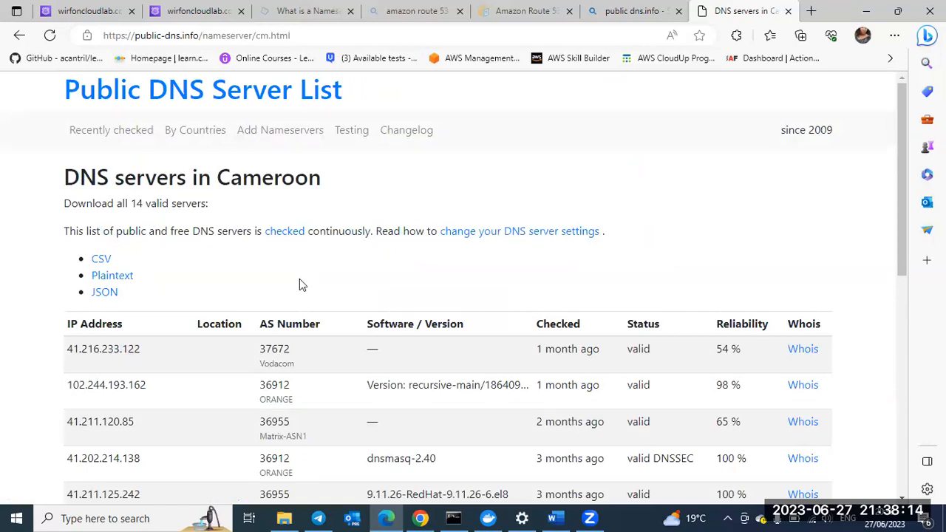
{"action": "scroll", "coordinate": [148, 285], "scroll_direction": "down", "scroll_amount": 1}
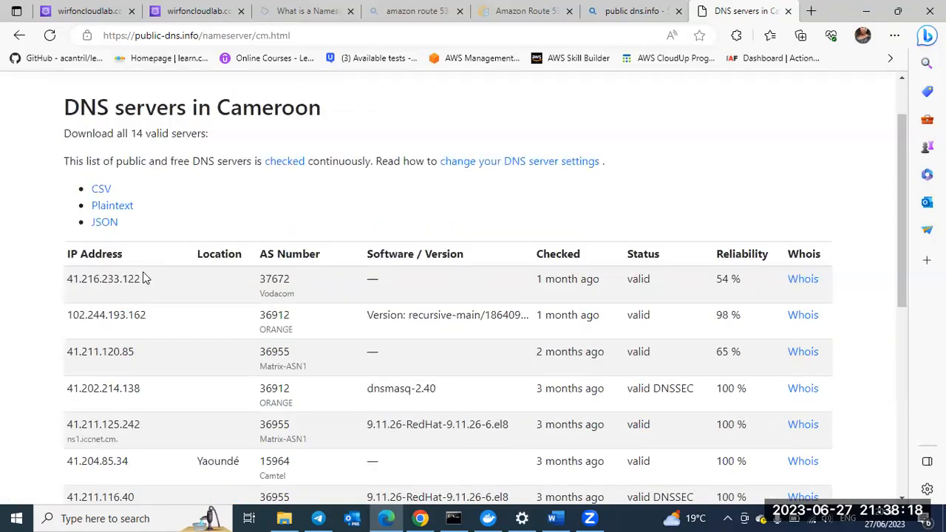
Step: Return to the Route 53 Test record page and set the record name to tutorials
{"action": "key", "text": "ctrl+2"}
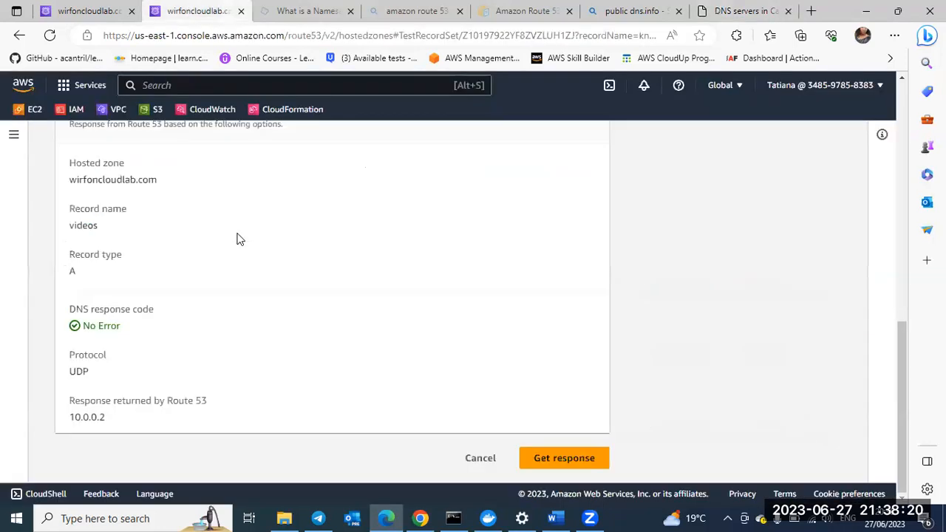
{"action": "scroll", "coordinate": [237, 239], "scroll_direction": "up", "scroll_amount": 10}
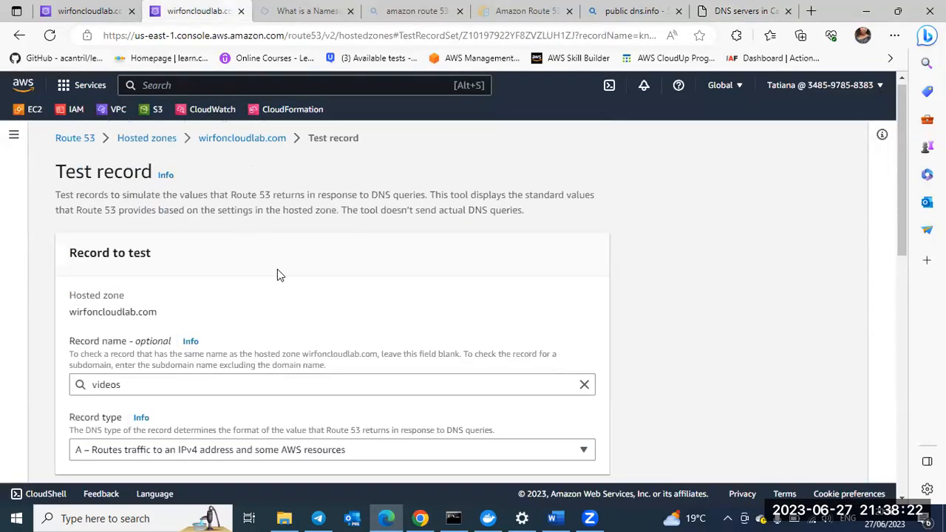
{"action": "scroll", "coordinate": [156, 382], "scroll_direction": "down", "scroll_amount": 1}
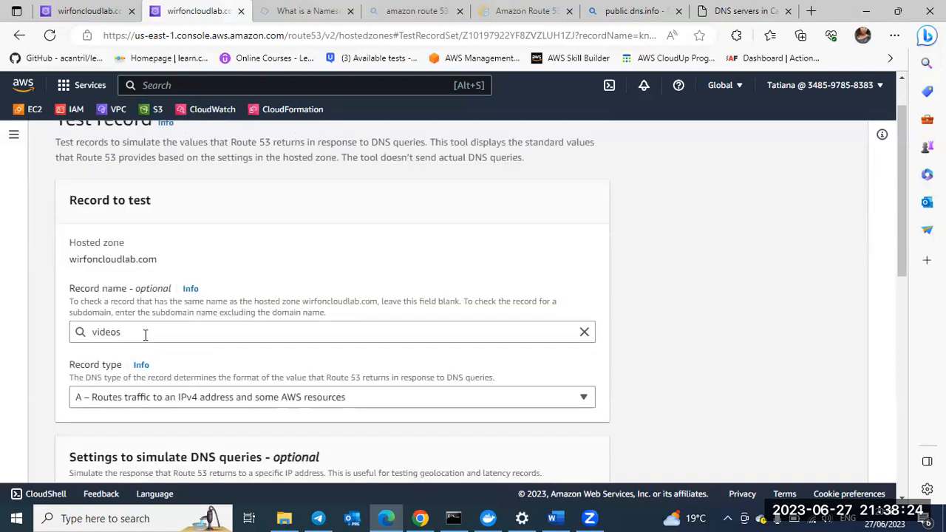
{"action": "left_click", "coordinate": [142, 337]}
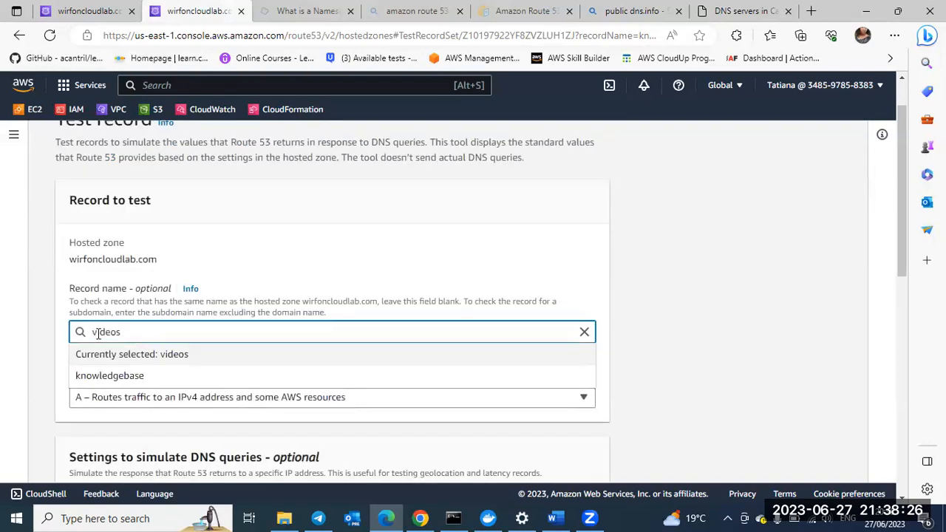
{"action": "double_click", "coordinate": [81, 333]}
{"action": "type", "text": "t"}
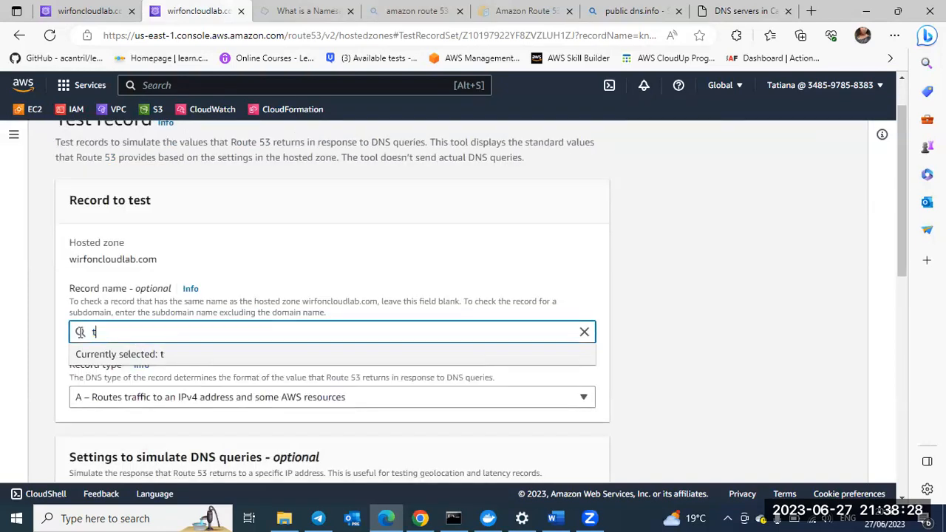
{"action": "type", "text": "utorials"}
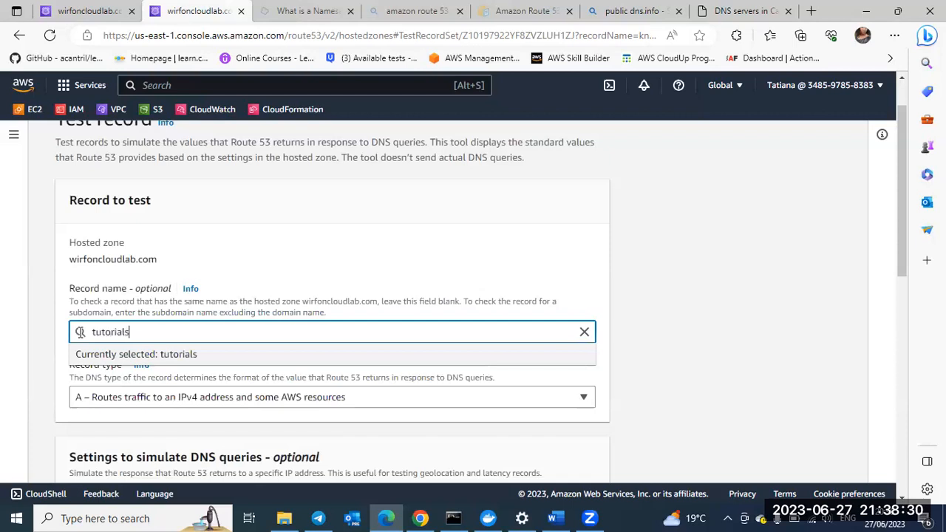
{"action": "left_click", "coordinate": [383, 437]}
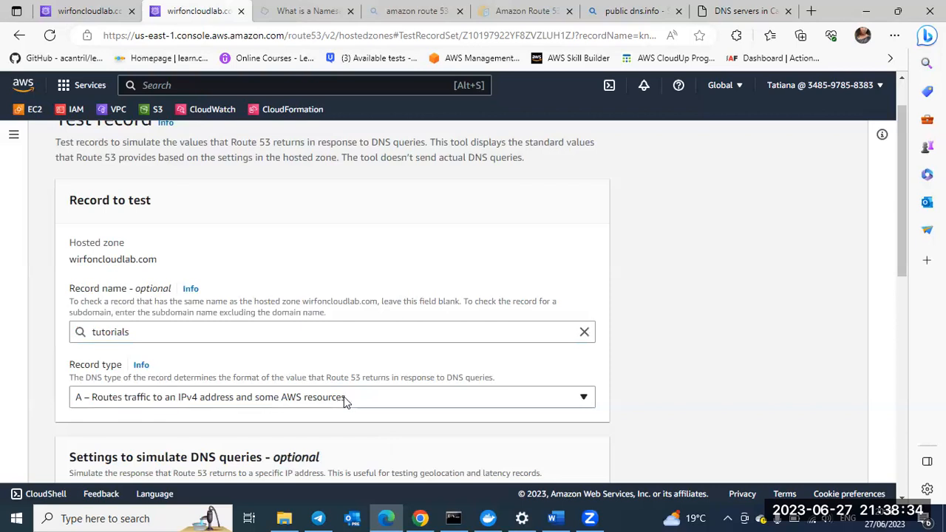
Step: Check the resolver IP address setting and review the tutorials geolocation records in the wirfoncloudlab.com hosted zone
{"action": "scroll", "coordinate": [344, 401], "scroll_direction": "down", "scroll_amount": 3}
{"action": "scroll", "coordinate": [173, 312], "scroll_direction": "down", "scroll_amount": 1}
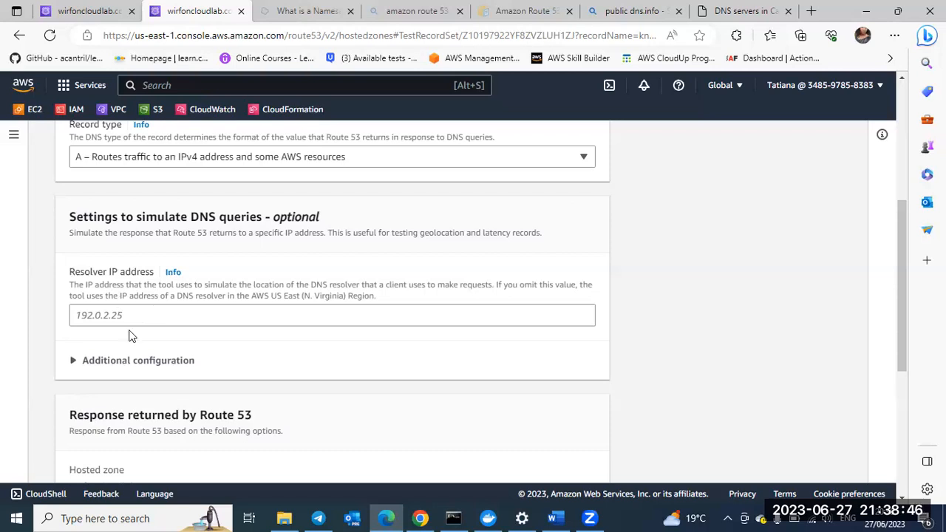
{"action": "left_click", "coordinate": [88, 13]}
{"action": "scroll", "coordinate": [353, 363], "scroll_direction": "down", "scroll_amount": 5}
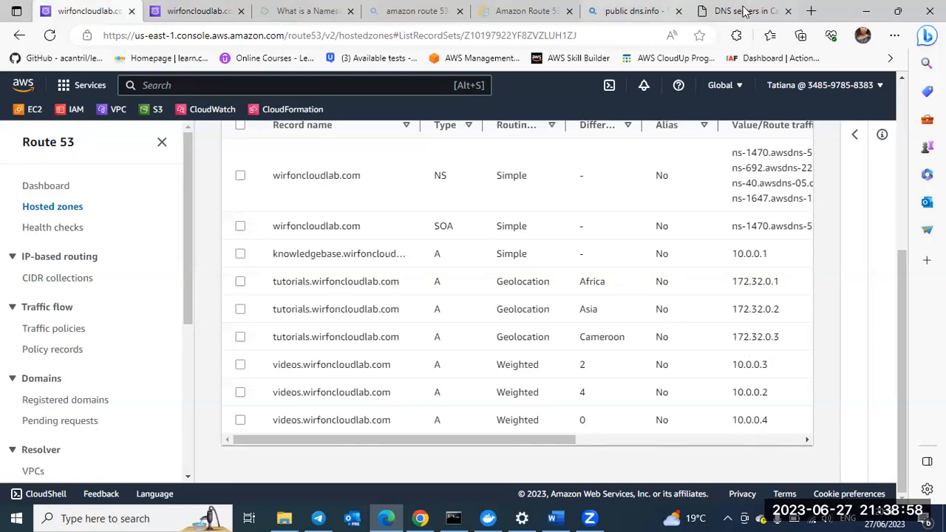
Step: Copy the IP address 41.216.233.122 from the Cameroon DNS server list and enter it as the resolver IP address of the record test
{"action": "key", "text": "ctrl+shift+Tab"}
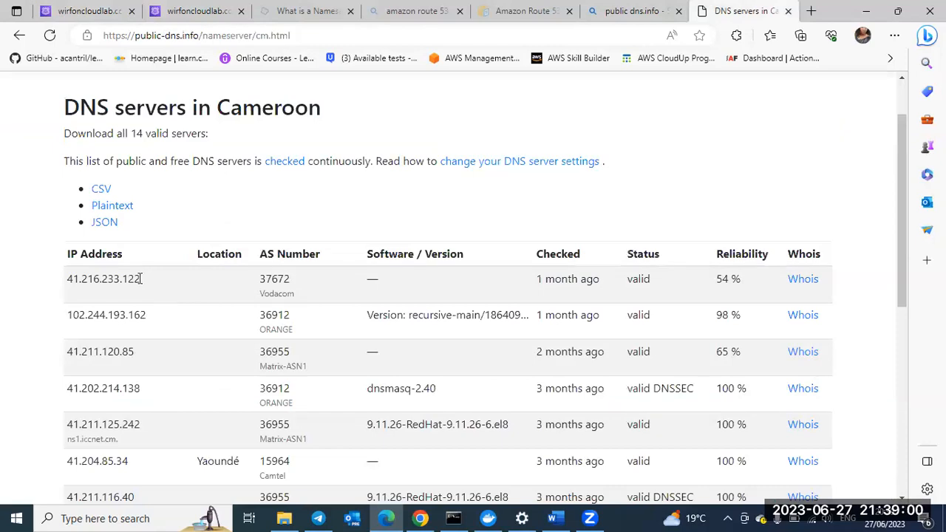
{"action": "double_click", "coordinate": [68, 281]}
{"action": "key", "text": "ctrl+c"}
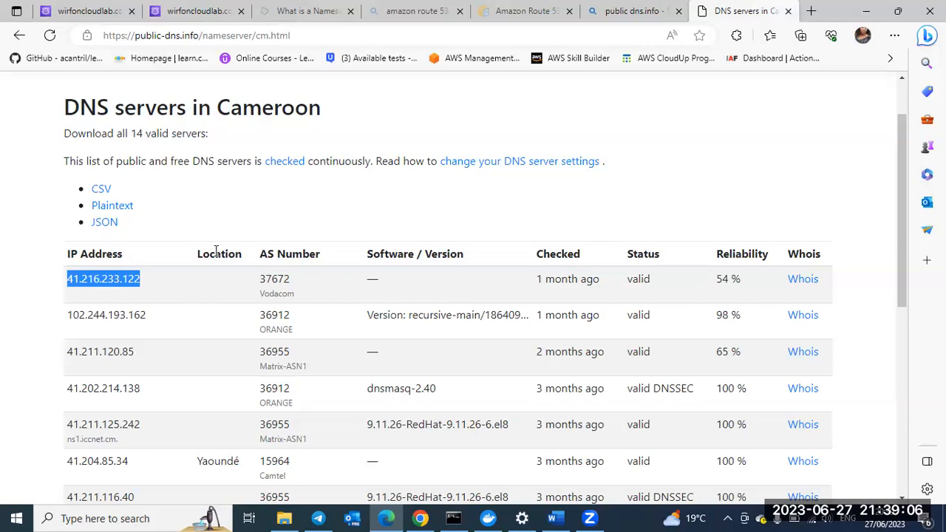
{"action": "left_click", "coordinate": [191, 15]}
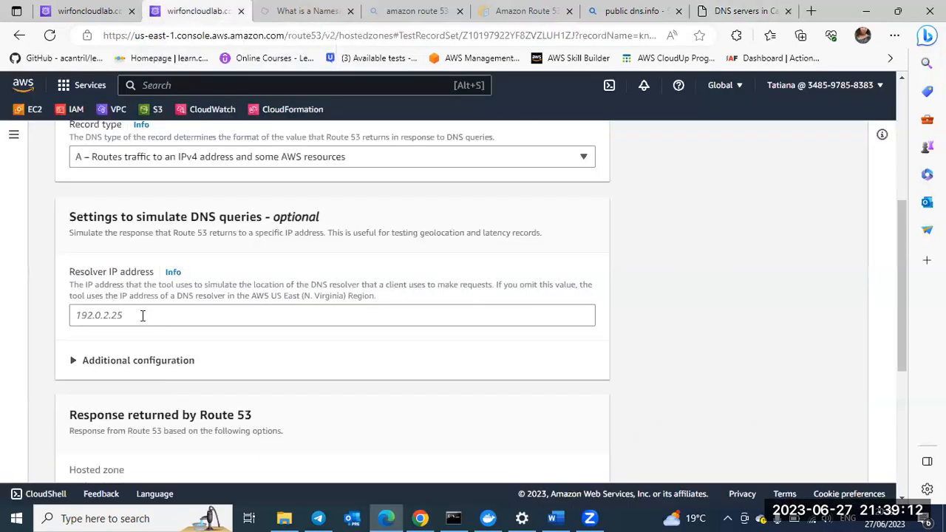
{"action": "left_click", "coordinate": [143, 316]}
{"action": "key", "text": "ctrl+v"}
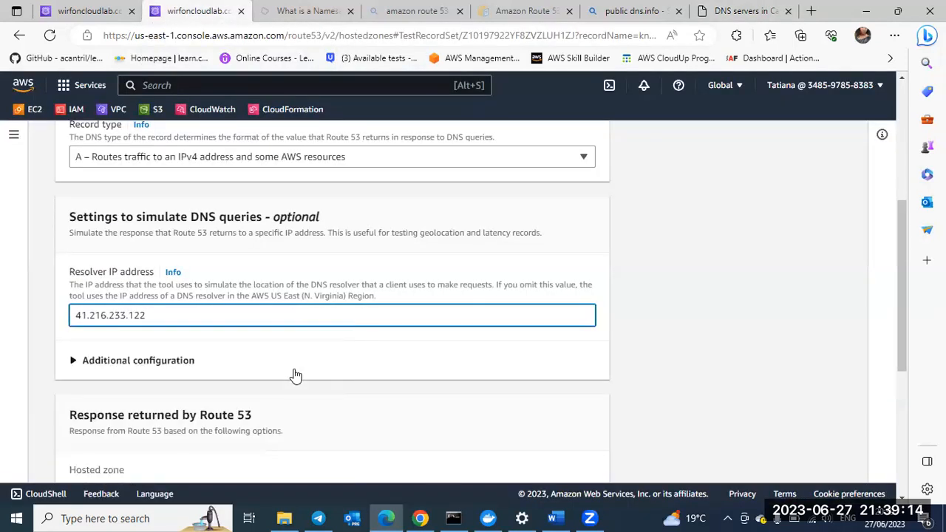
Step: Get the Route 53 response for the tutorials record with the Cameroon resolver
{"action": "scroll", "coordinate": [296, 376], "scroll_direction": "down", "scroll_amount": 2}
{"action": "scroll", "coordinate": [293, 375], "scroll_direction": "down", "scroll_amount": 3}
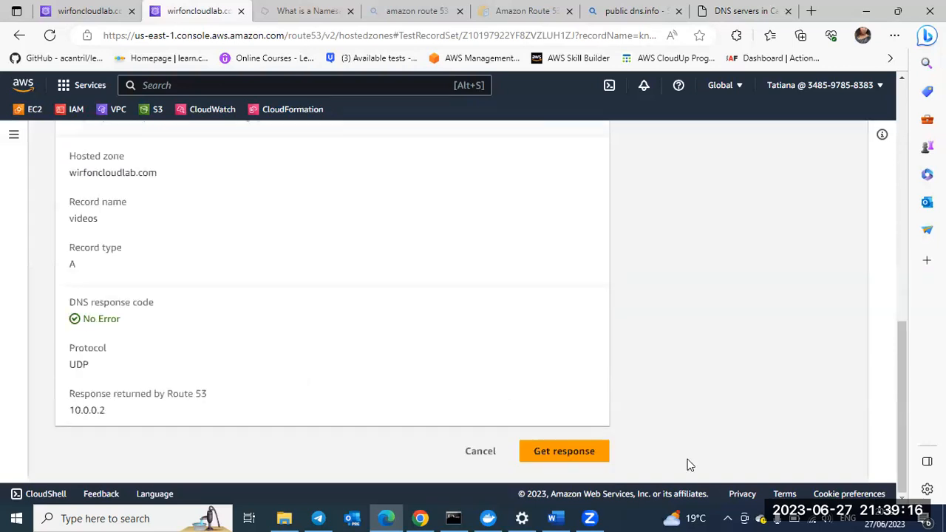
{"action": "left_click", "coordinate": [566, 460]}
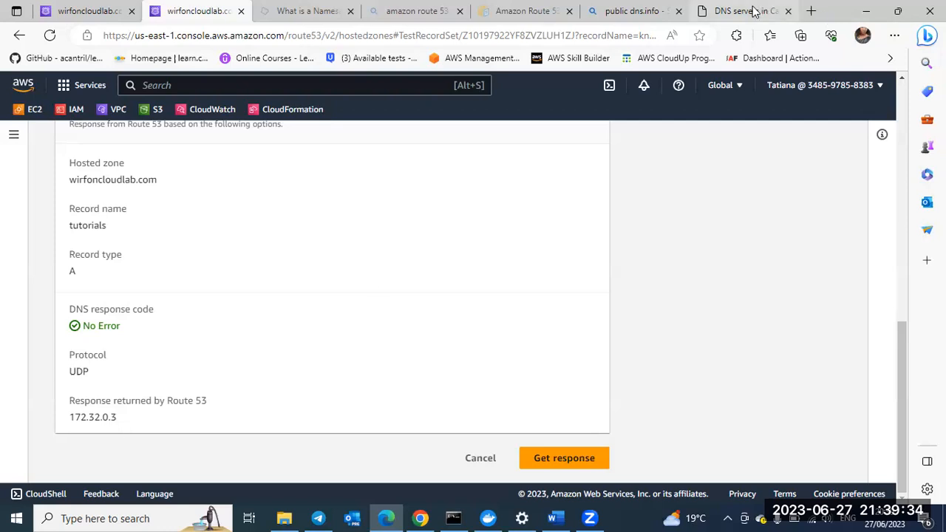
Step: Leave the Cameroon DNS server list and go back to the web search results for "public dns.info"
{"action": "key", "text": "ctrl+9"}
{"action": "scroll", "coordinate": [448, 285], "scroll_direction": "up", "scroll_amount": 2}
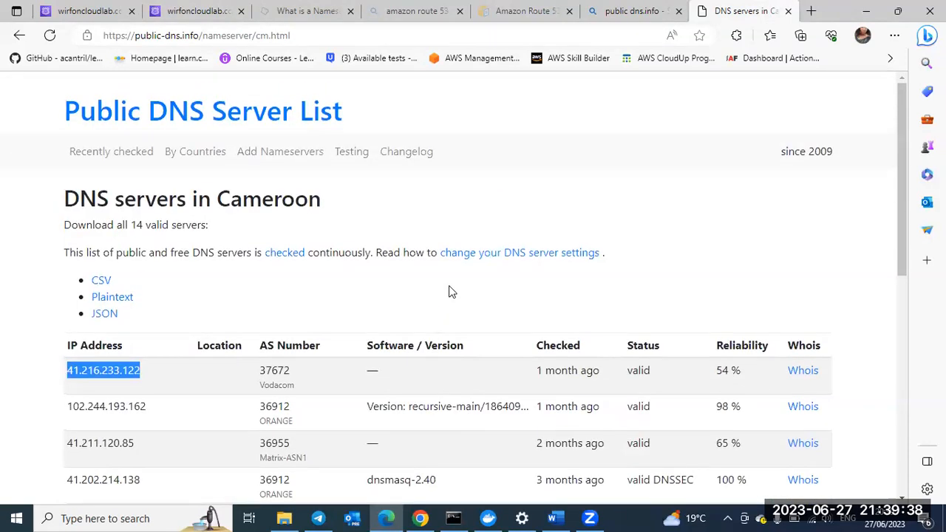
{"action": "scroll", "coordinate": [508, 278], "scroll_direction": "down", "scroll_amount": 1}
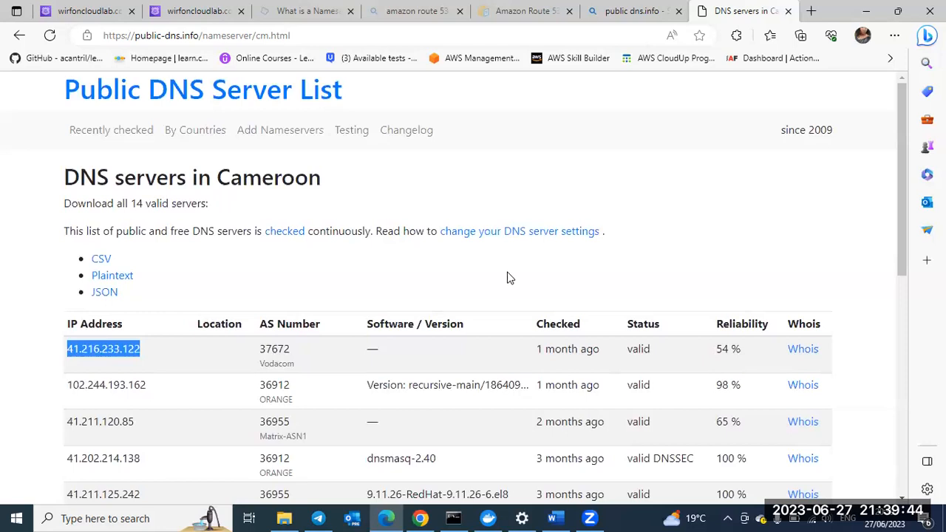
{"action": "left_click", "coordinate": [18, 38]}
{"action": "left_click", "coordinate": [18, 37]}
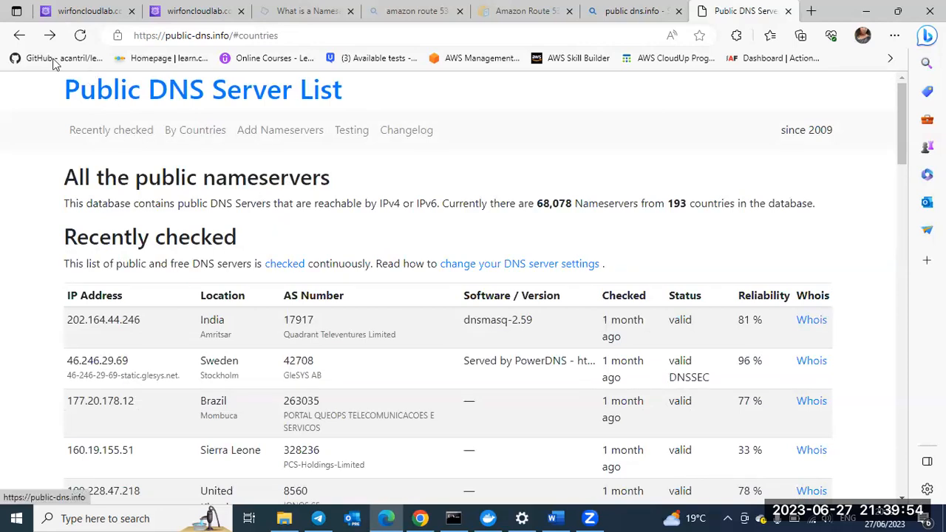
{"action": "left_click", "coordinate": [20, 37]}
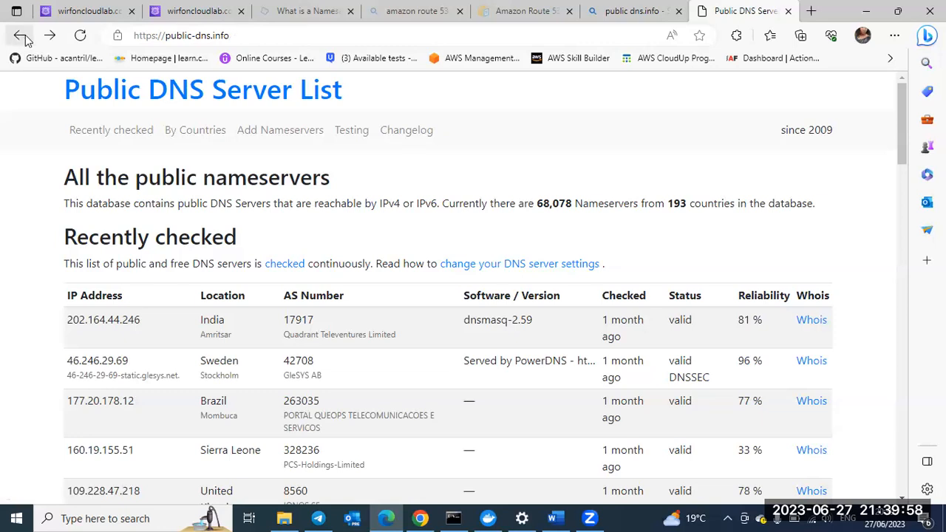
{"action": "left_click", "coordinate": [19, 37]}
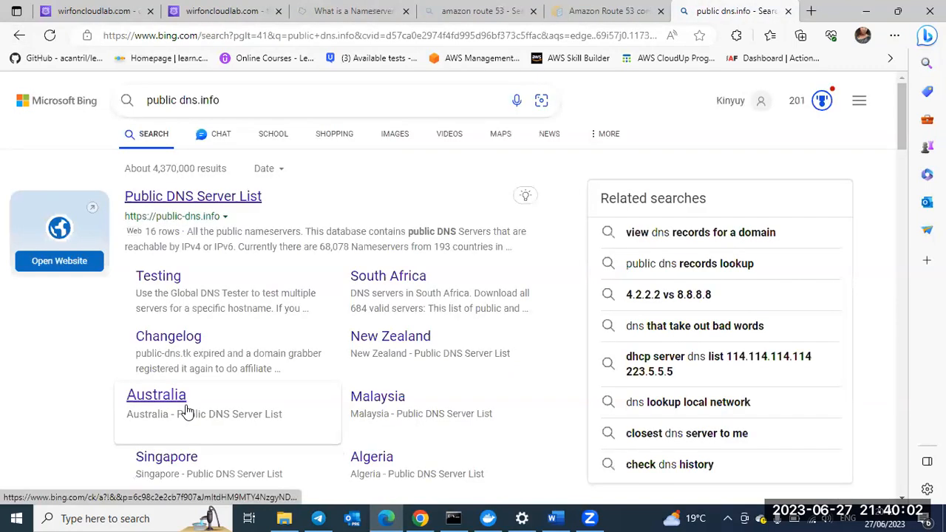
Step: Look through the "public dns.info" search results for links to DNS server lists of other countries
{"action": "scroll", "coordinate": [318, 311], "scroll_direction": "down", "scroll_amount": 1}
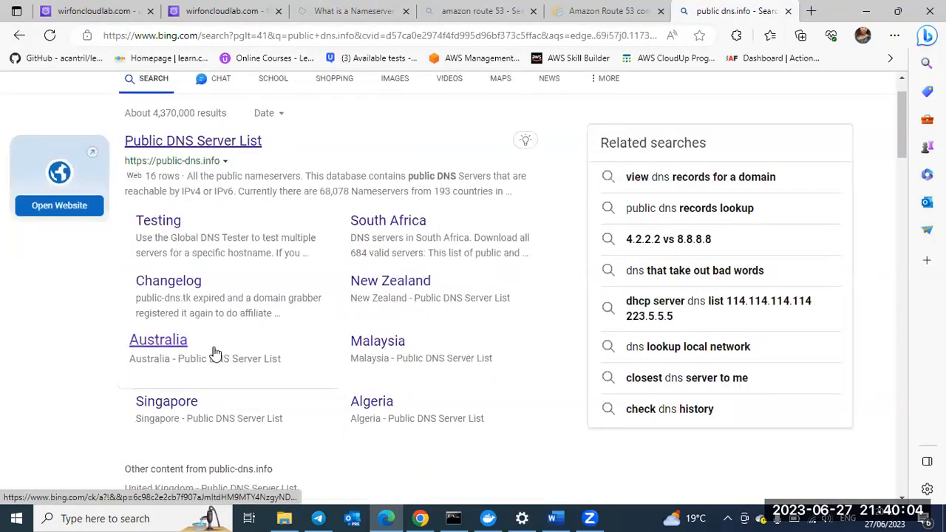
{"action": "scroll", "coordinate": [311, 363], "scroll_direction": "down", "scroll_amount": 1}
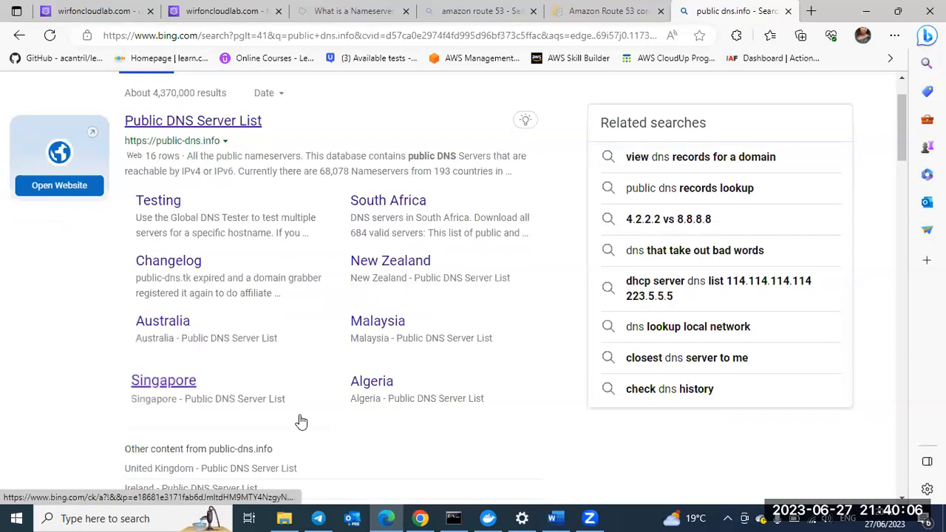
{"action": "scroll", "coordinate": [301, 422], "scroll_direction": "down", "scroll_amount": 1}
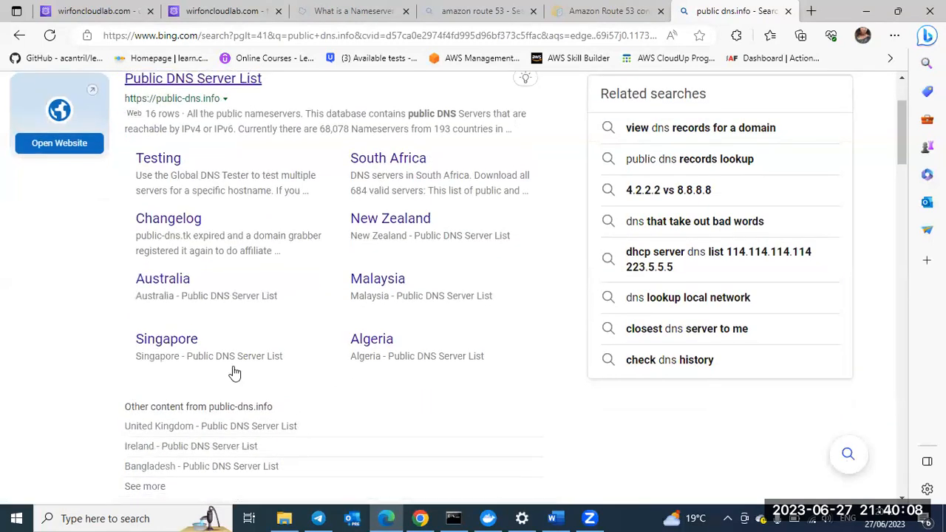
{"action": "scroll", "coordinate": [369, 221], "scroll_direction": "up", "scroll_amount": 1}
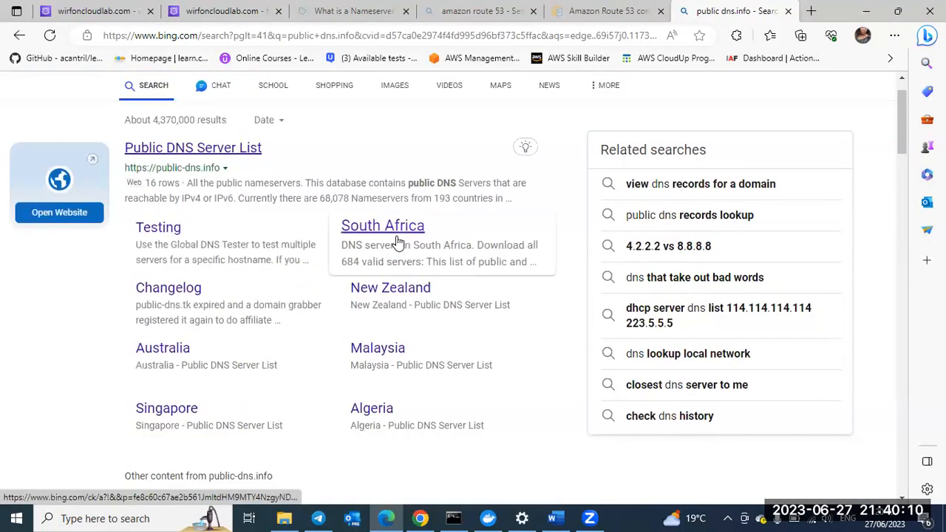
{"action": "scroll", "coordinate": [377, 373], "scroll_direction": "down", "scroll_amount": 1}
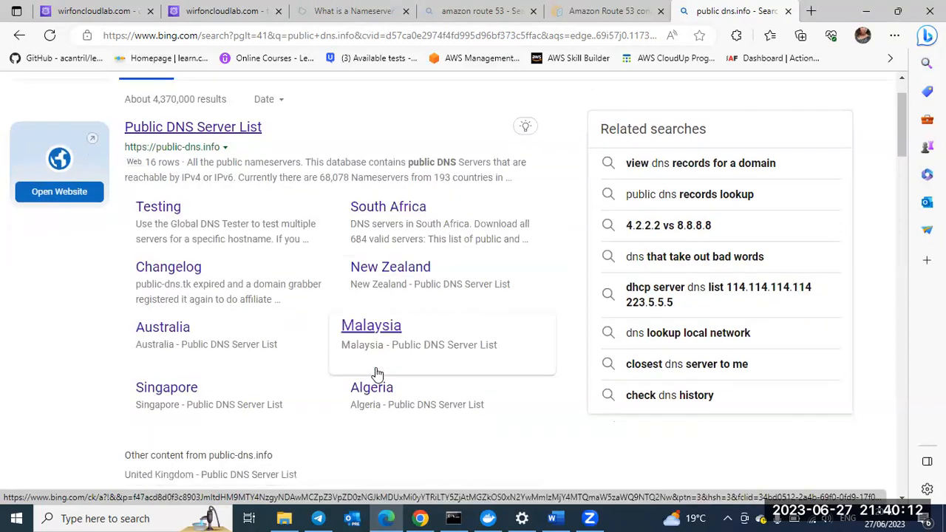
{"action": "scroll", "coordinate": [377, 374], "scroll_direction": "down", "scroll_amount": 1}
{"action": "scroll", "coordinate": [375, 372], "scroll_direction": "down", "scroll_amount": 4}
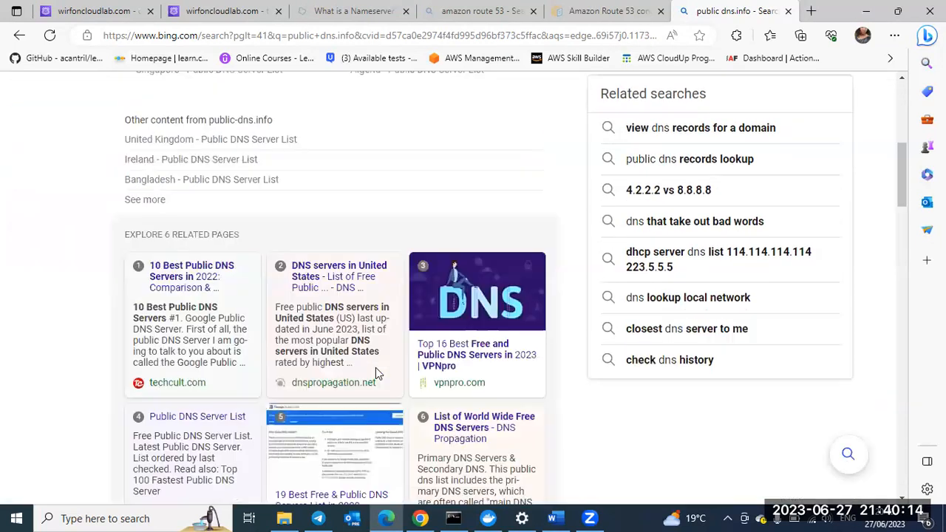
{"action": "scroll", "coordinate": [377, 374], "scroll_direction": "down", "scroll_amount": 3}
{"action": "scroll", "coordinate": [377, 374], "scroll_direction": "down", "scroll_amount": 1}
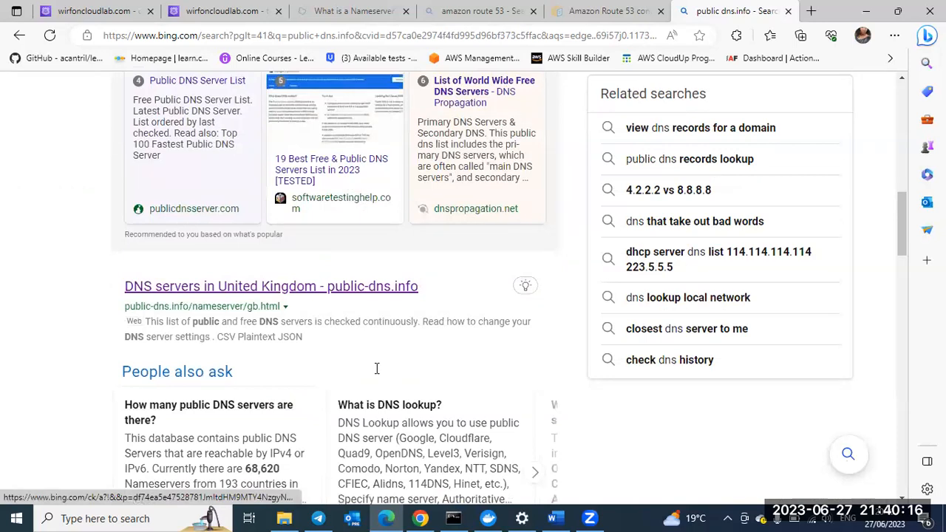
{"action": "scroll", "coordinate": [349, 183], "scroll_direction": "down", "scroll_amount": 1}
{"action": "scroll", "coordinate": [349, 181], "scroll_direction": "down", "scroll_amount": 2}
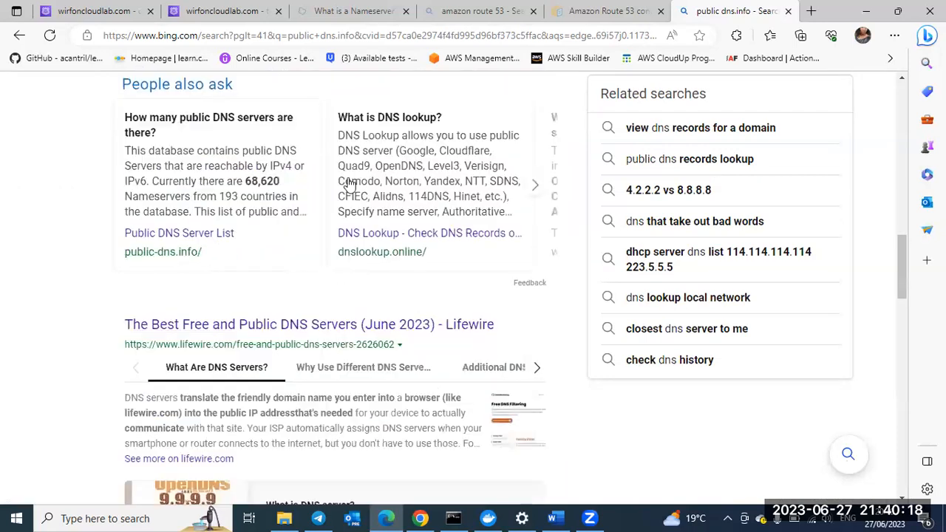
Step: Open the South Africa DNS server list from the Public DNS Server List search result
{"action": "scroll", "coordinate": [349, 183], "scroll_direction": "up", "scroll_amount": 3}
{"action": "scroll", "coordinate": [349, 183], "scroll_direction": "up", "scroll_amount": 4}
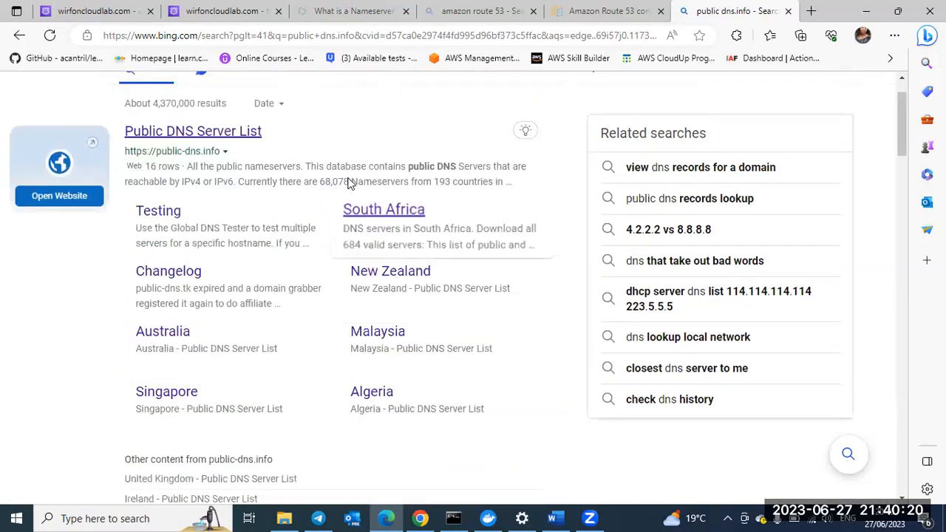
{"action": "scroll", "coordinate": [422, 274], "scroll_direction": "up", "scroll_amount": 1}
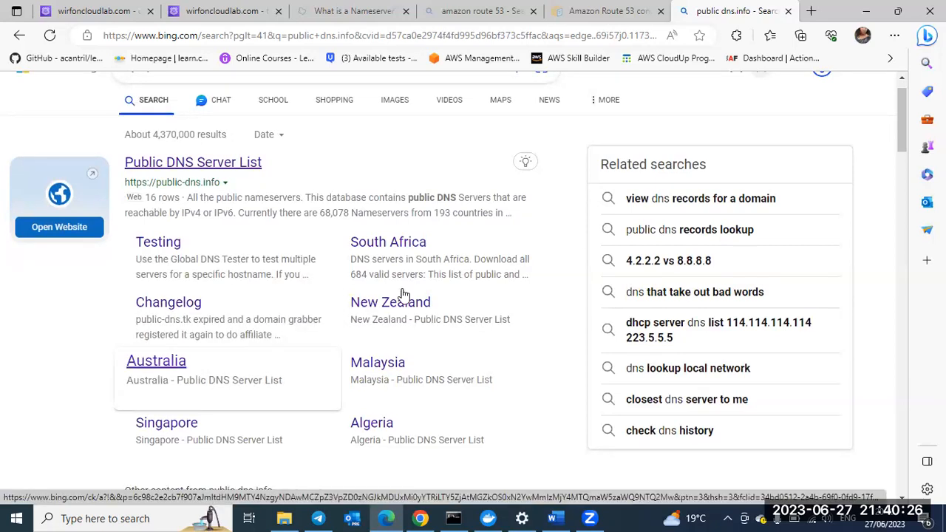
{"action": "left_click", "coordinate": [415, 252]}
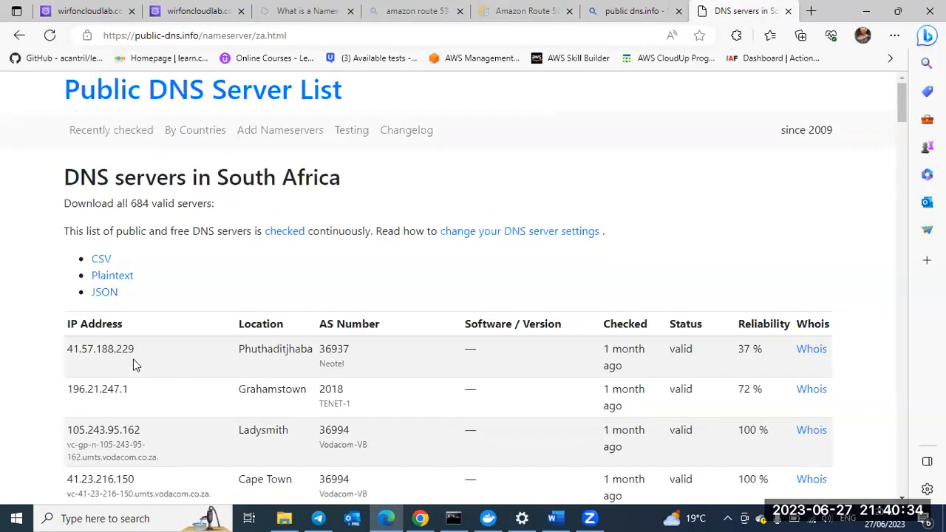
Step: Copy the Phuthaditjhaba server address 41.57.188.229 from the South Africa list and set it as the Route 53 test's resolver IP address
{"action": "left_click_drag", "start_coordinate": [135, 349], "coordinate": [69, 355]}
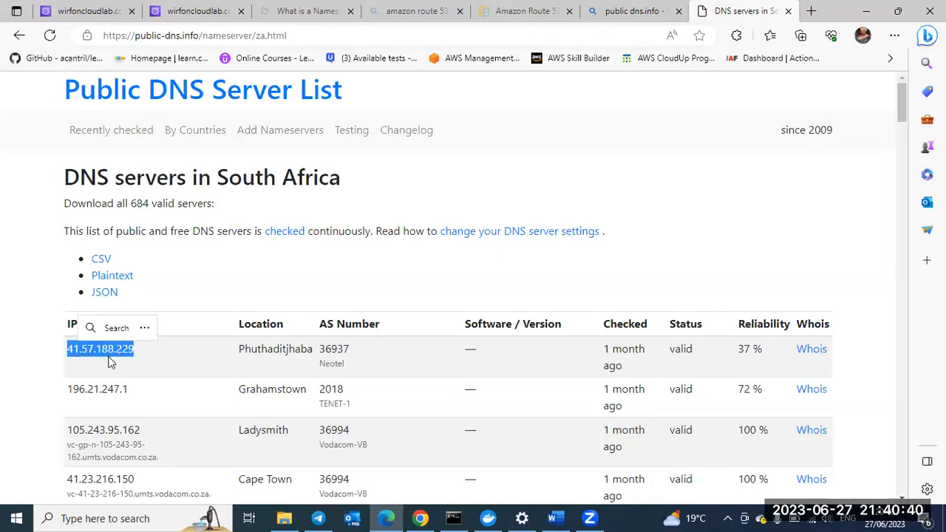
{"action": "key", "text": "ctrl+c"}
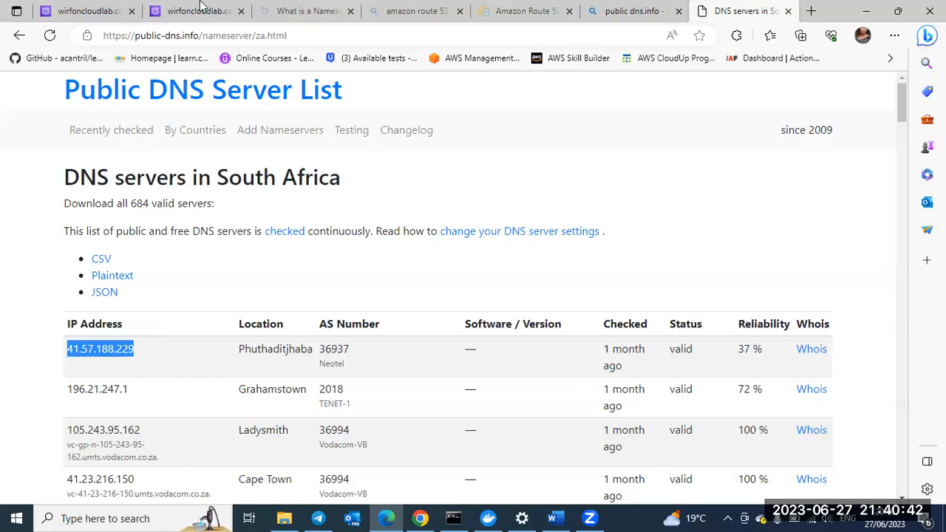
{"action": "key", "text": "ctrl+2"}
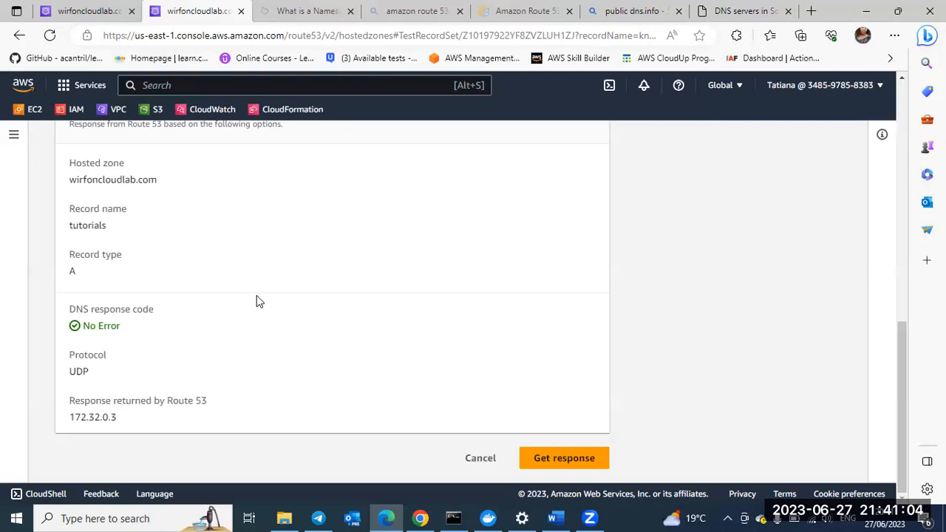
{"action": "scroll", "coordinate": [279, 348], "scroll_direction": "up", "scroll_amount": 3}
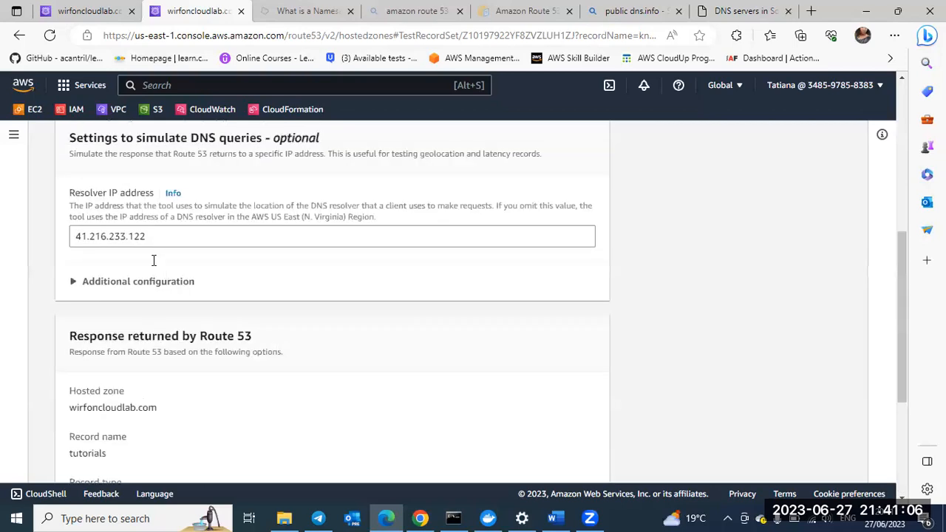
{"action": "scroll", "coordinate": [133, 258], "scroll_direction": "up", "scroll_amount": 1}
{"action": "double_click", "coordinate": [72, 258]}
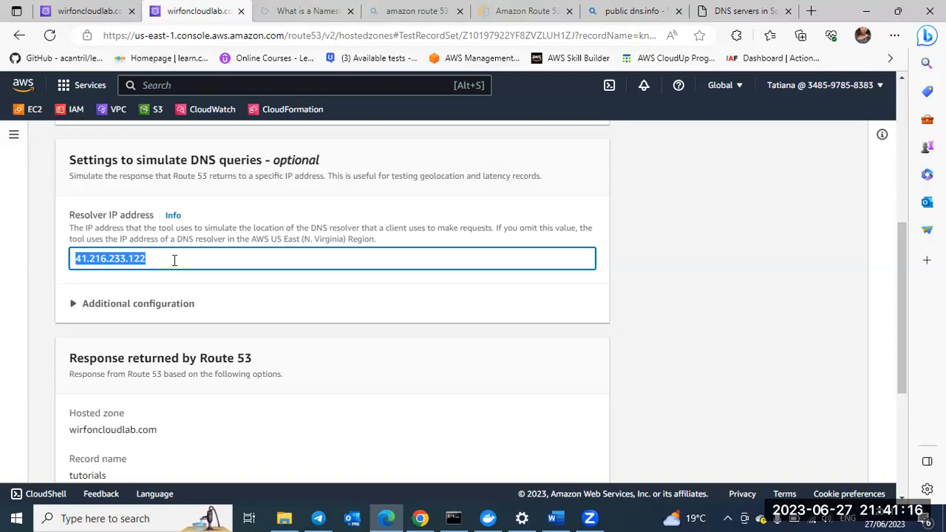
{"action": "key", "text": "ctrl+v"}
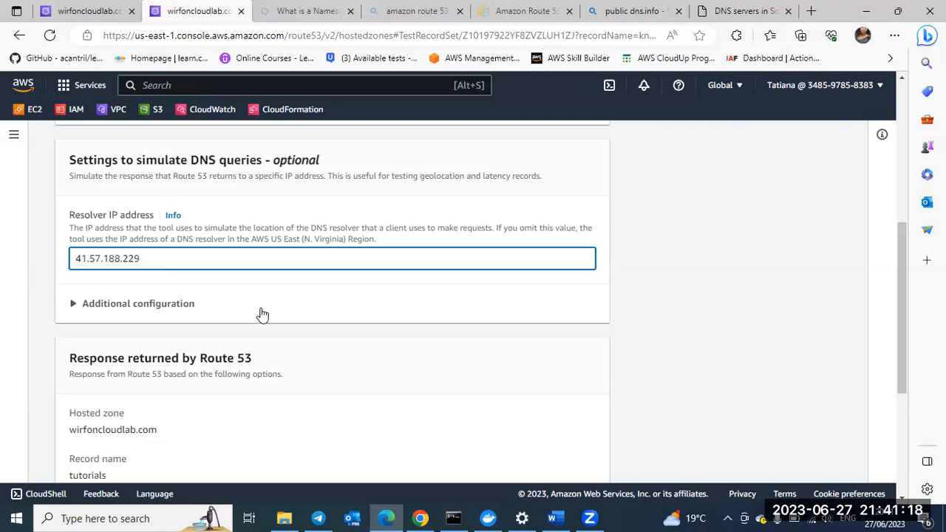
Step: Get the Route 53 response for the tutorials record with the South Africa resolver
{"action": "scroll", "coordinate": [261, 313], "scroll_direction": "down", "scroll_amount": 4}
{"action": "left_click", "coordinate": [565, 459]}
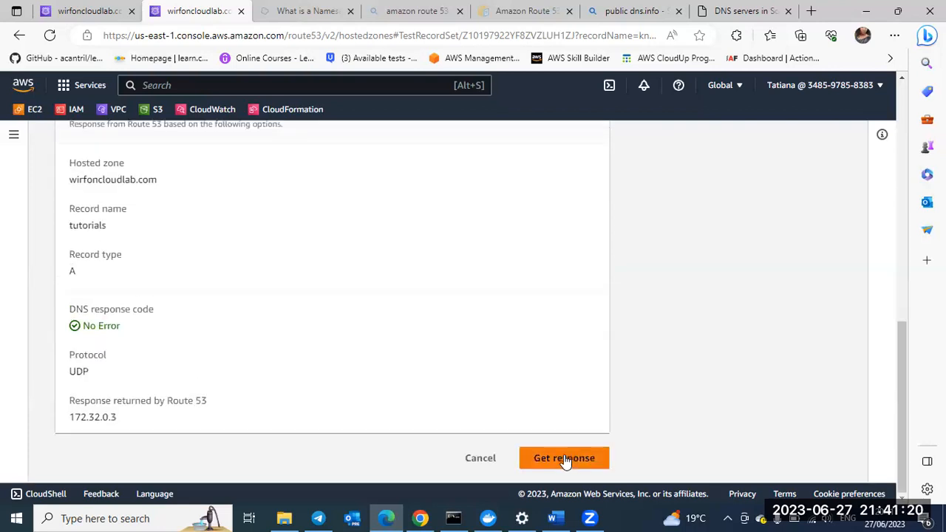
{"action": "left_click", "coordinate": [566, 459]}
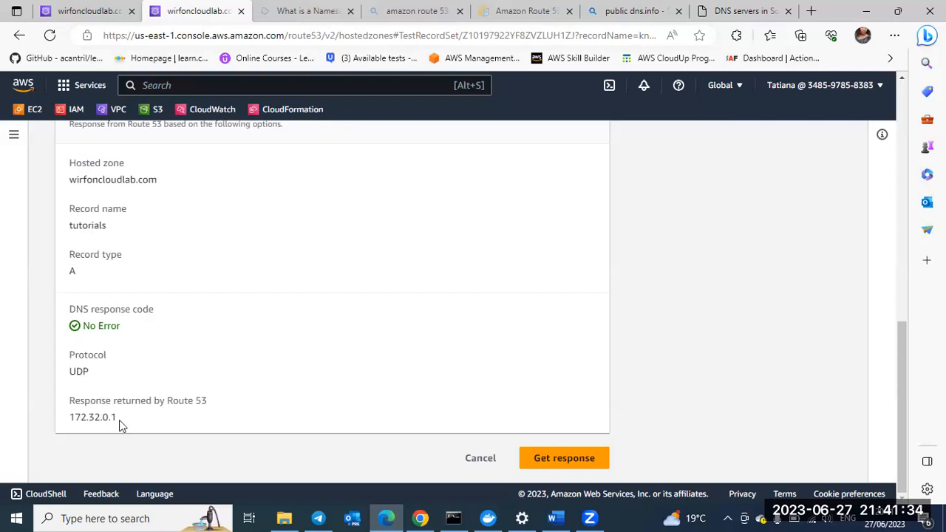
Step: Review the geolocation records of tutorials.wirfoncloudlab.com in the hosted zone's record list to compare them with the returned response
{"action": "left_click", "coordinate": [81, 15]}
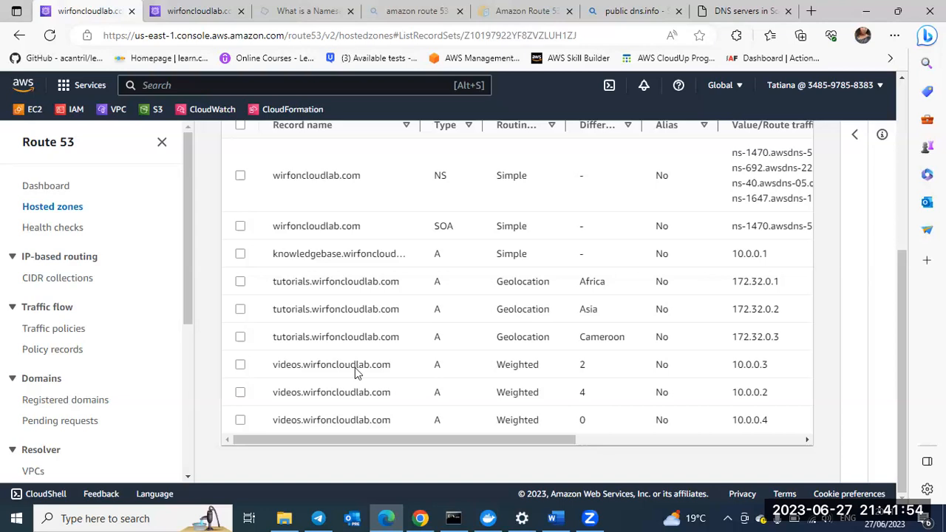
{"action": "scroll", "coordinate": [438, 304], "scroll_direction": "up", "scroll_amount": 1}
{"action": "scroll", "coordinate": [439, 308], "scroll_direction": "up", "scroll_amount": 3}
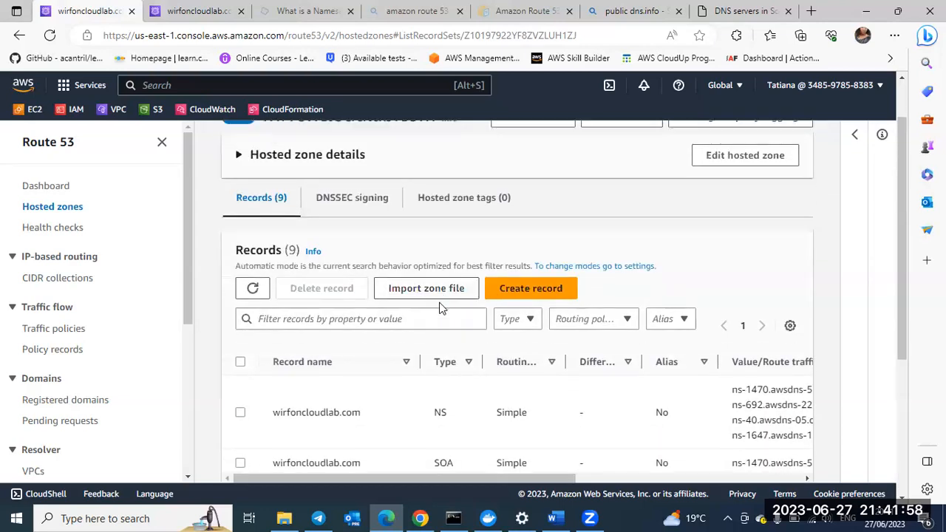
{"action": "scroll", "coordinate": [440, 305], "scroll_direction": "down", "scroll_amount": 3}
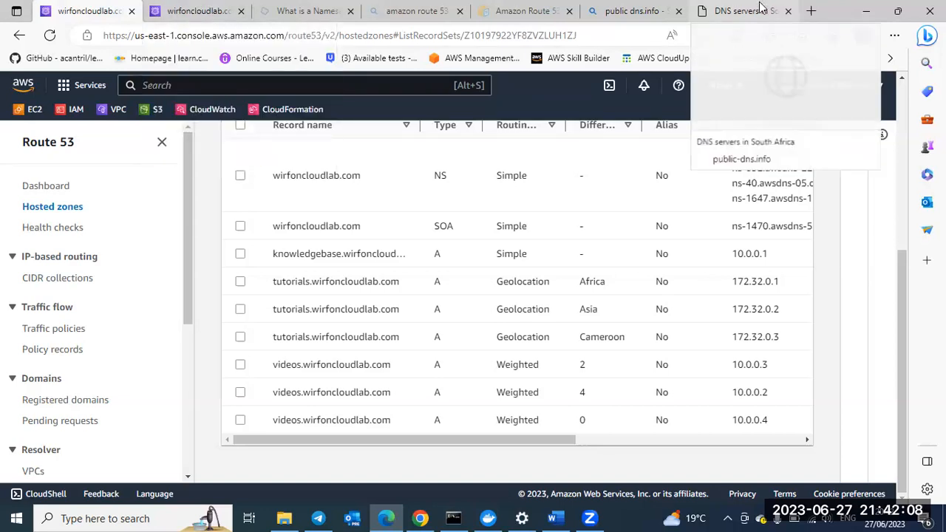
Step: Return to the South Africa DNS server page and open the list of public DNS servers by country
{"action": "scroll", "coordinate": [446, 346], "scroll_direction": "down", "scroll_amount": 1}
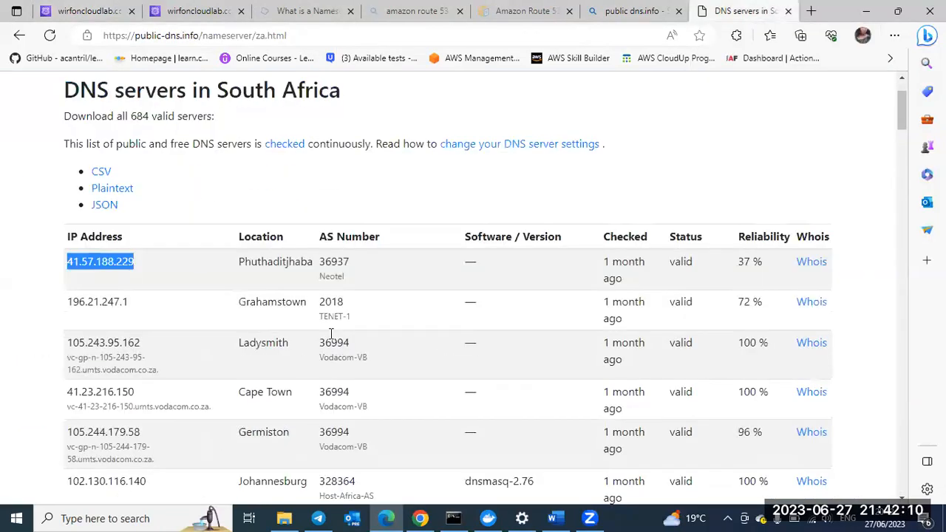
{"action": "scroll", "coordinate": [331, 340], "scroll_direction": "up", "scroll_amount": 1}
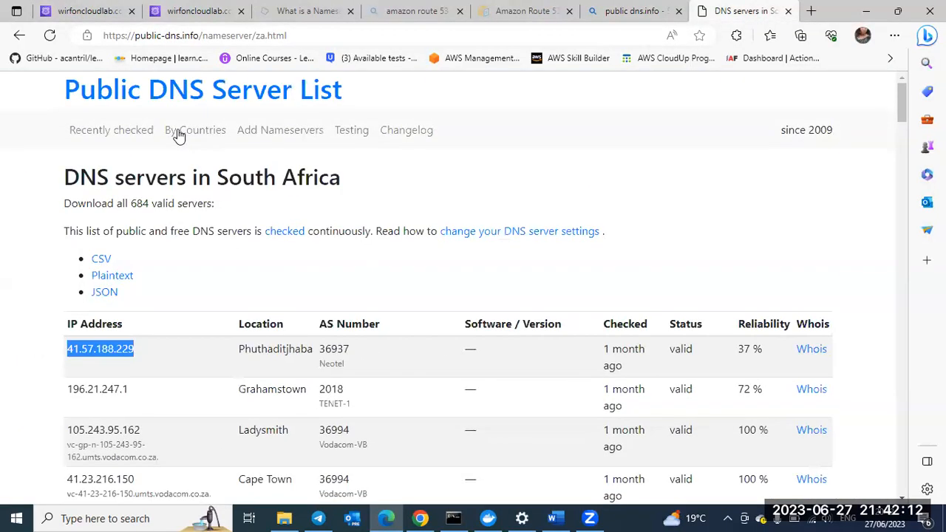
{"action": "left_click", "coordinate": [177, 132]}
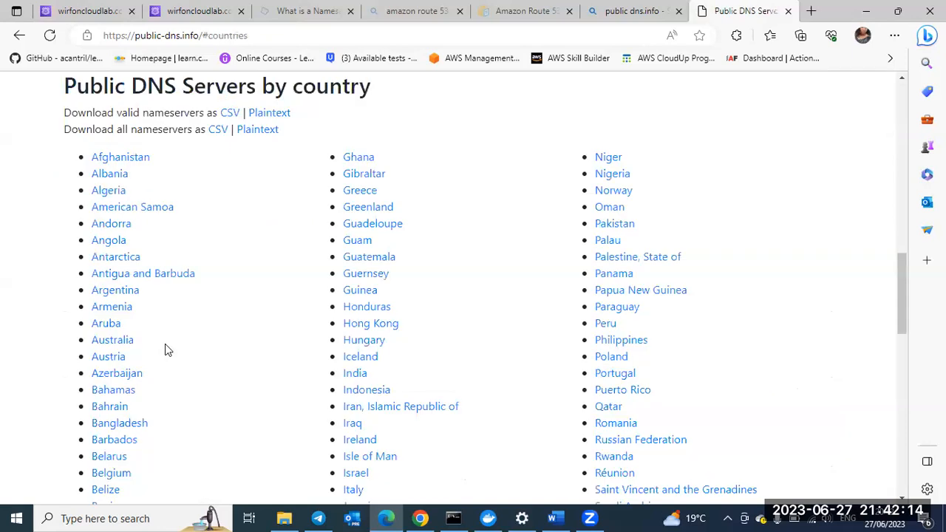
Step: Look through the country list and open the DNS server list for Nigeria
{"action": "scroll", "coordinate": [165, 344], "scroll_direction": "down", "scroll_amount": 1}
{"action": "scroll", "coordinate": [164, 344], "scroll_direction": "down", "scroll_amount": 1}
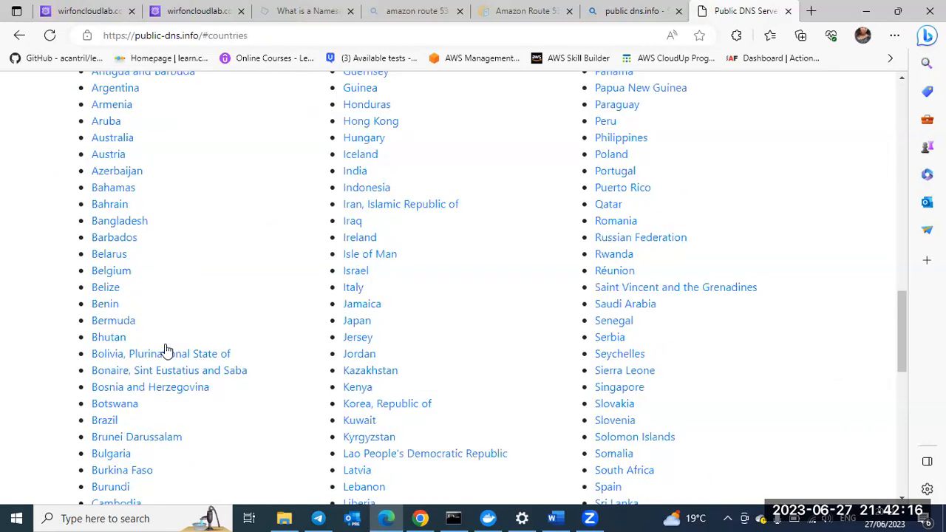
{"action": "scroll", "coordinate": [165, 351], "scroll_direction": "down", "scroll_amount": 1}
{"action": "scroll", "coordinate": [165, 349], "scroll_direction": "down", "scroll_amount": 3}
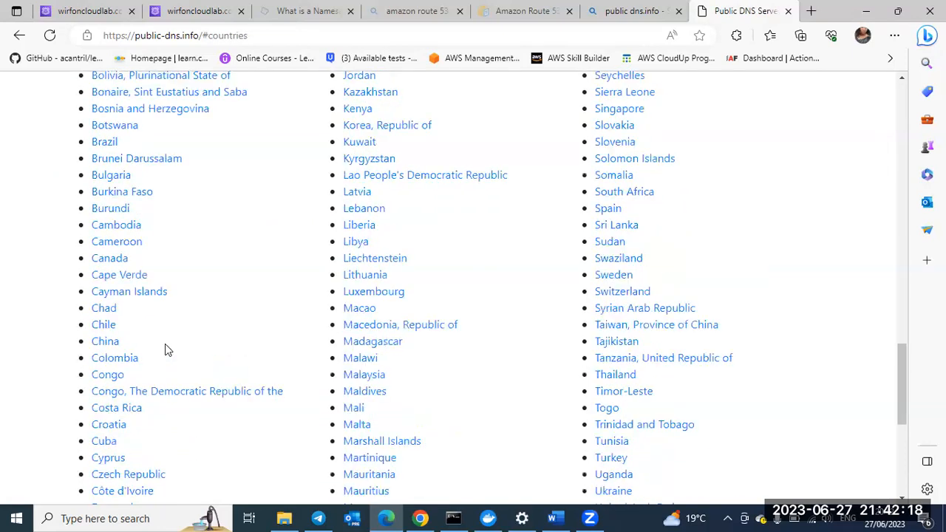
{"action": "scroll", "coordinate": [165, 350], "scroll_direction": "down", "scroll_amount": 1}
{"action": "scroll", "coordinate": [404, 292], "scroll_direction": "down", "scroll_amount": 1}
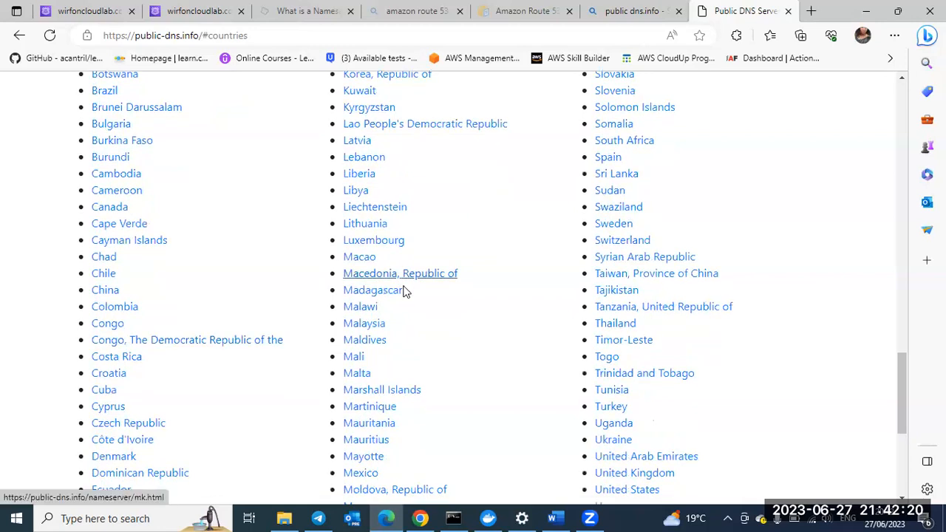
{"action": "scroll", "coordinate": [404, 291], "scroll_direction": "down", "scroll_amount": 3}
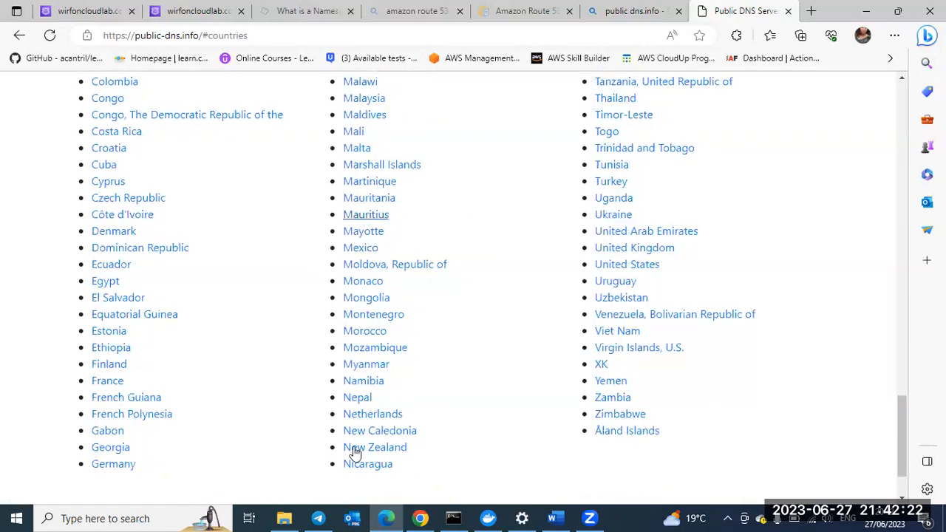
{"action": "scroll", "coordinate": [453, 429], "scroll_direction": "up", "scroll_amount": 3}
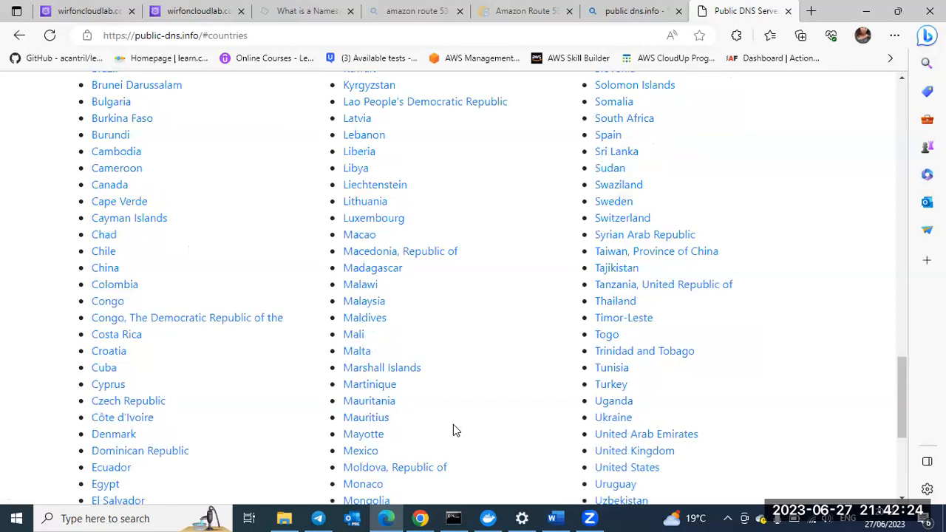
{"action": "scroll", "coordinate": [453, 429], "scroll_direction": "up", "scroll_amount": 5}
{"action": "scroll", "coordinate": [517, 345], "scroll_direction": "up", "scroll_amount": 2}
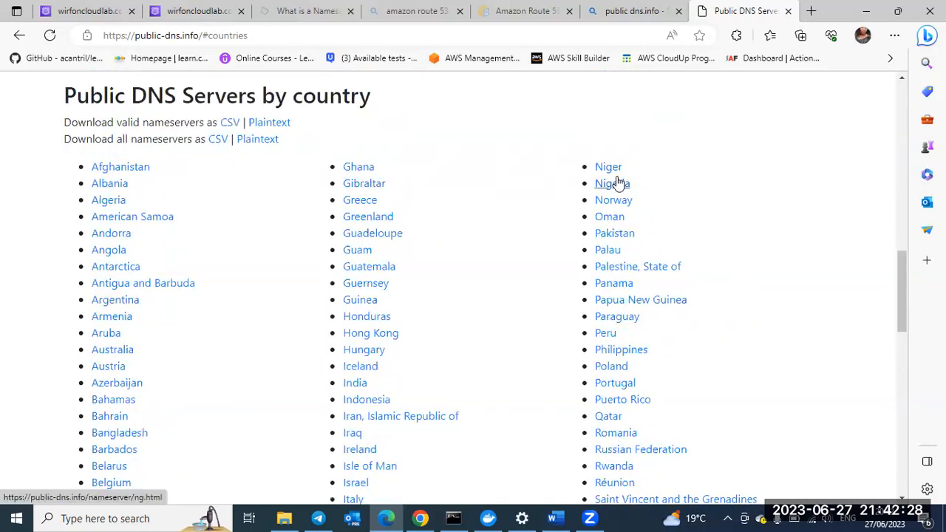
{"action": "left_click", "coordinate": [614, 183]}
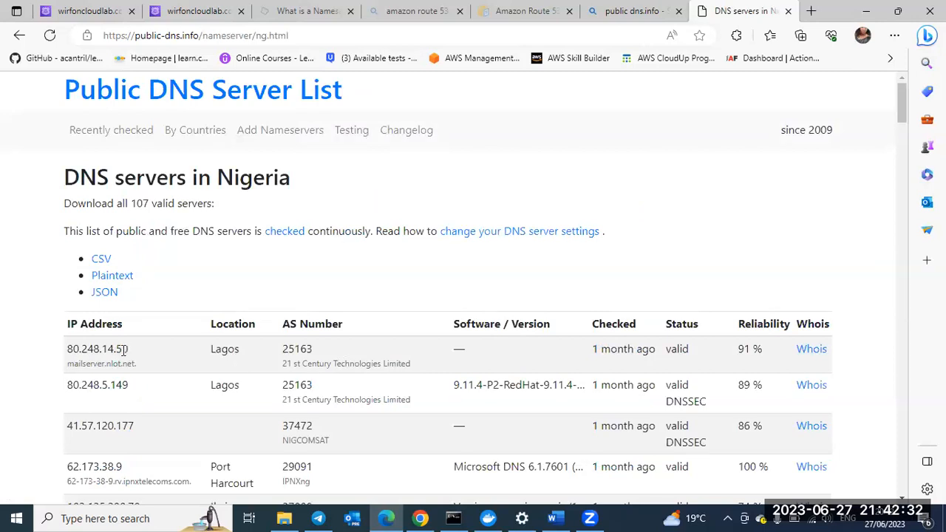
Step: Try to copy the first Nigerian server's IP address into the resolver IP address of the Route 53 record test
{"action": "left_click_drag", "start_coordinate": [87, 355], "coordinate": [103, 159]}
{"action": "key", "text": "ctrl+c"}
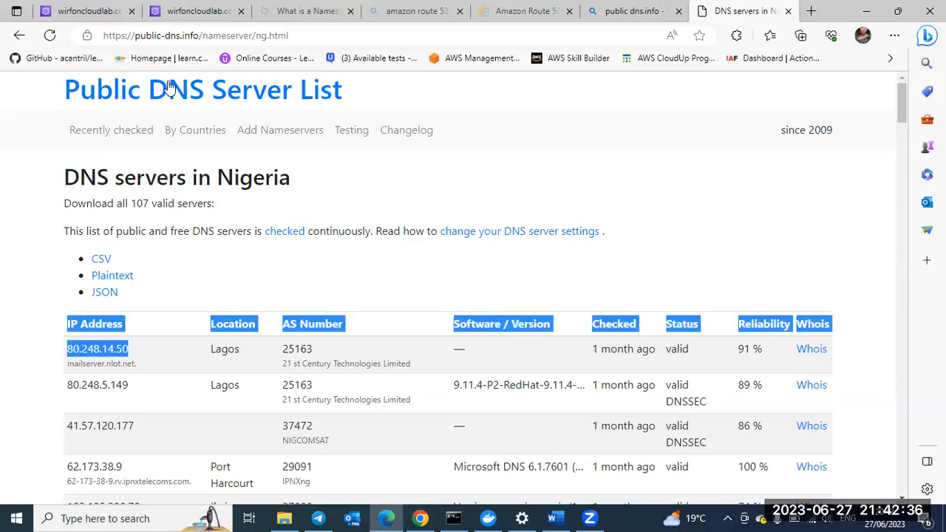
{"action": "key", "text": "ctrl+2"}
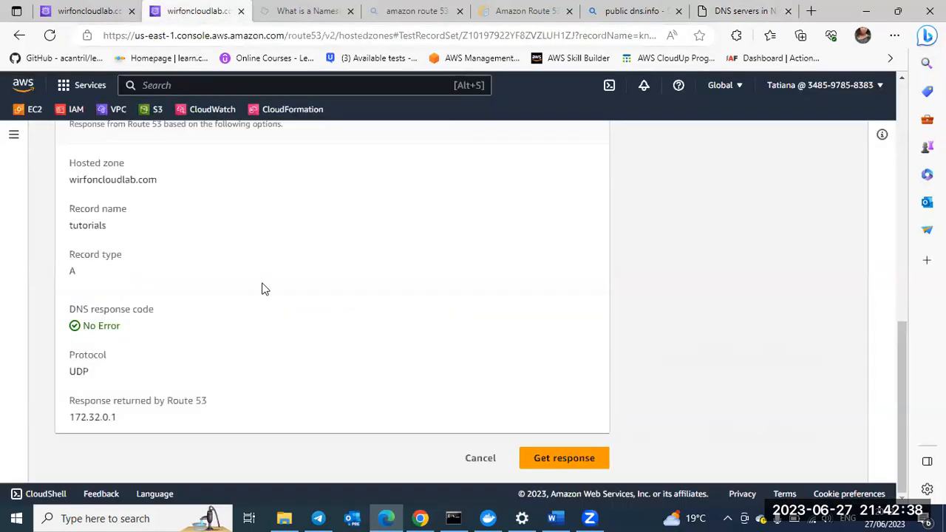
{"action": "scroll", "coordinate": [265, 288], "scroll_direction": "up", "scroll_amount": 3}
{"action": "scroll", "coordinate": [144, 270], "scroll_direction": "up", "scroll_amount": 1}
{"action": "left_click", "coordinate": [144, 269]}
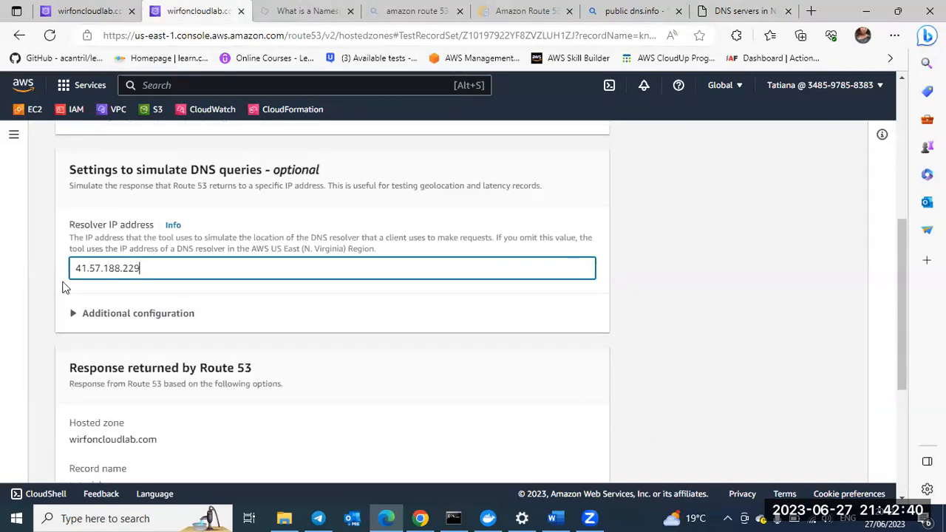
{"action": "key", "text": "ctrl+a"}
{"action": "key", "text": "ctrl+v"}
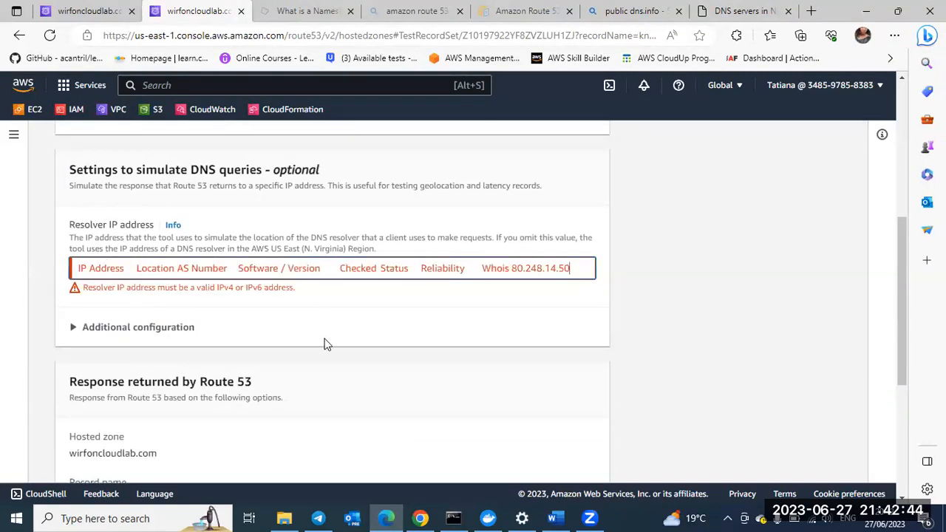
{"action": "left_click", "coordinate": [496, 423]}
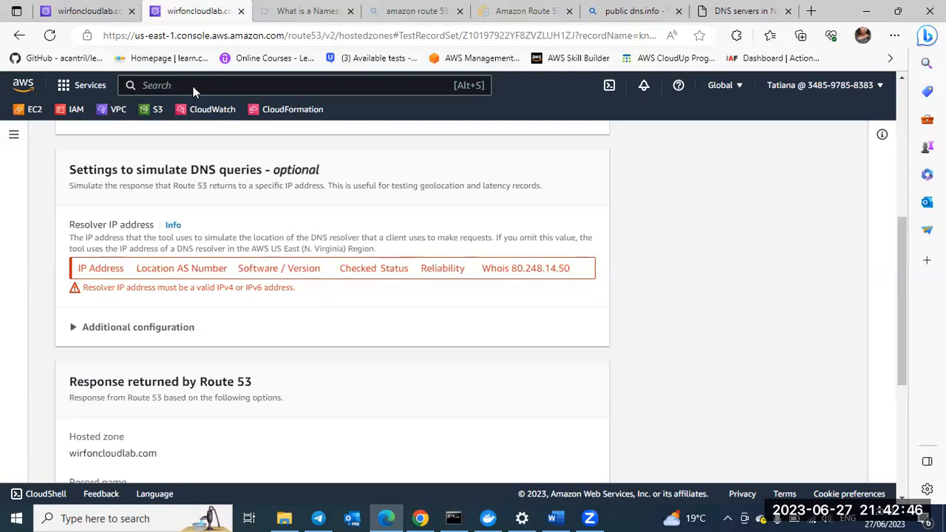
Step: Return to the Nigeria DNS server list and select only the first Lagos server's address, 80.248.14.50, for copying
{"action": "left_click", "coordinate": [747, 11]}
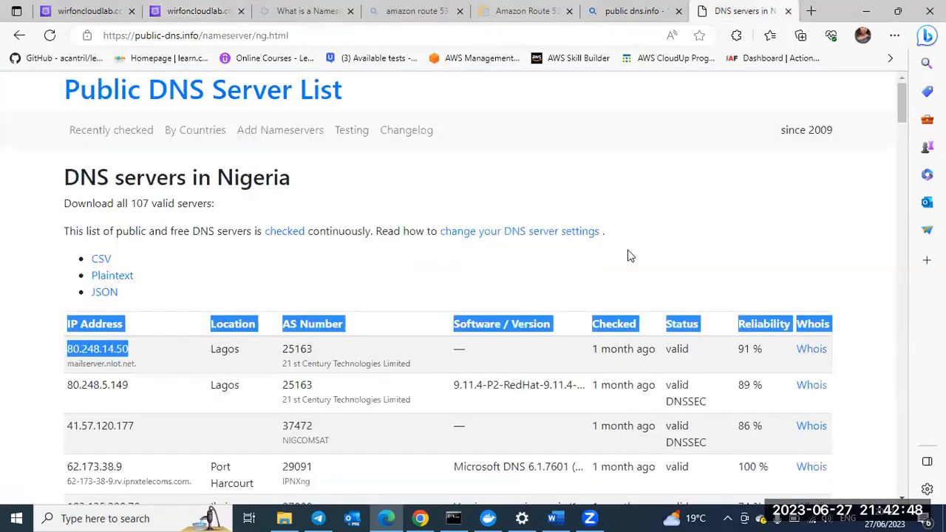
{"action": "left_click", "coordinate": [623, 253]}
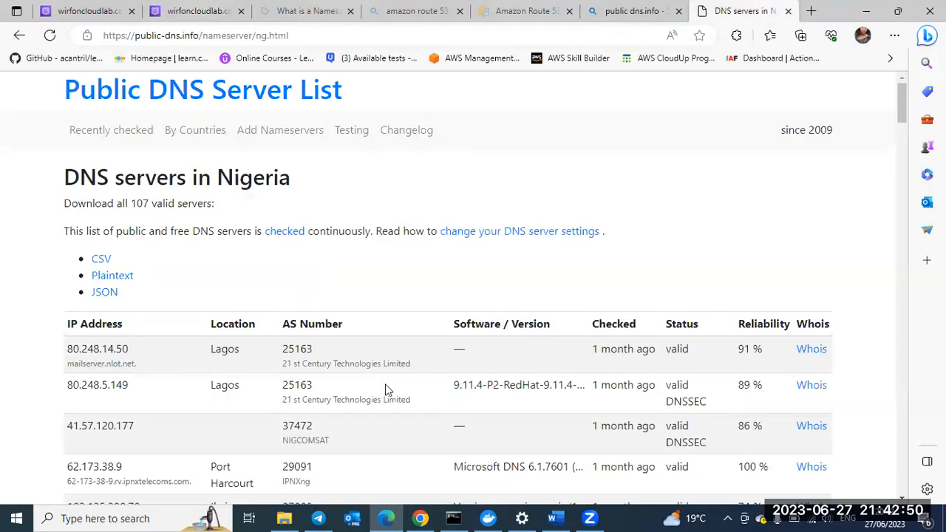
{"action": "double_click", "coordinate": [66, 354]}
{"action": "key", "text": "ctrl+c"}
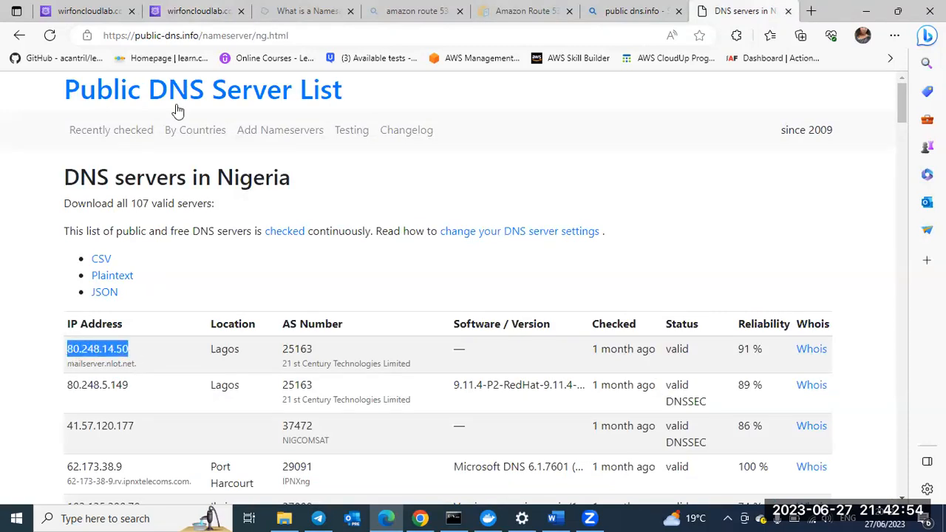
Step: Clear the invalid text from the resolver IP address in the Route 53 record test and set it to 80.248.14.50
{"action": "left_click", "coordinate": [190, 14]}
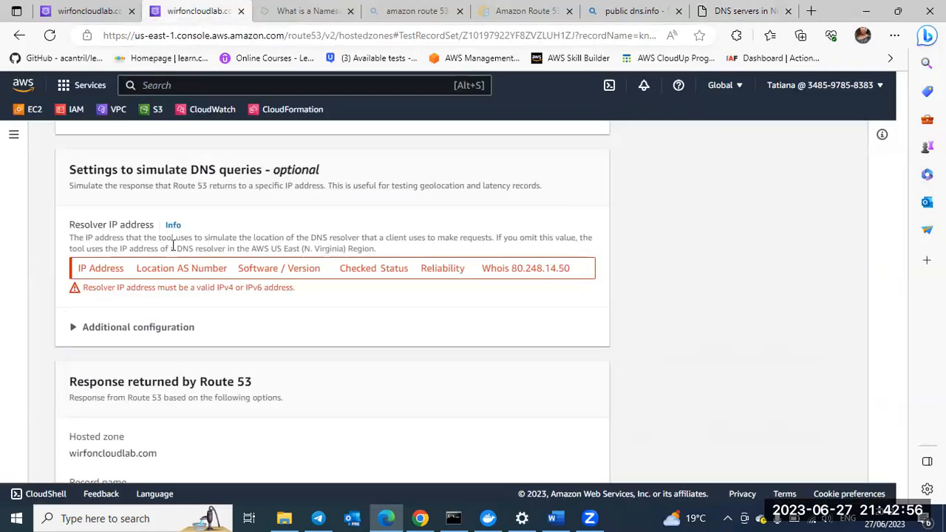
{"action": "left_click", "coordinate": [155, 272]}
{"action": "key", "text": "ctrl+v"}
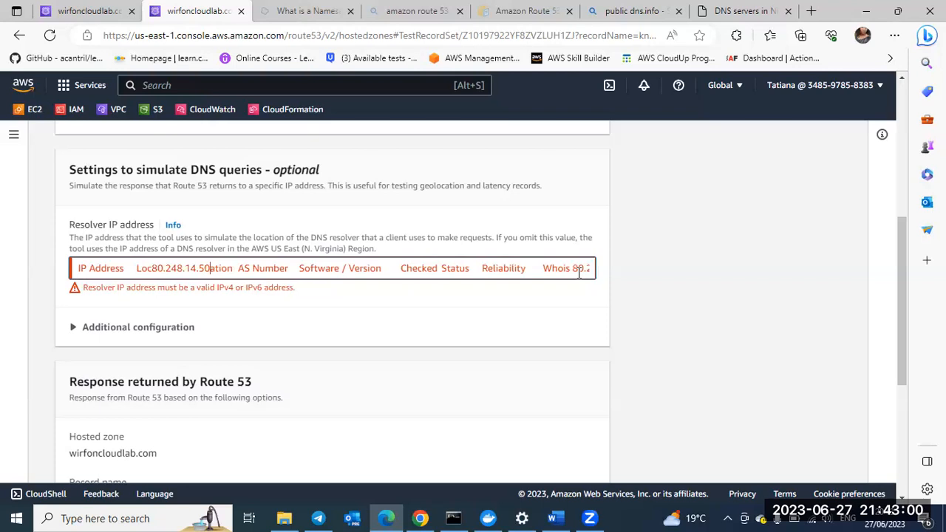
{"action": "key", "text": "BackSpace"}
{"action": "key", "text": "shift+Home"}
{"action": "key", "text": "BackSpace"}
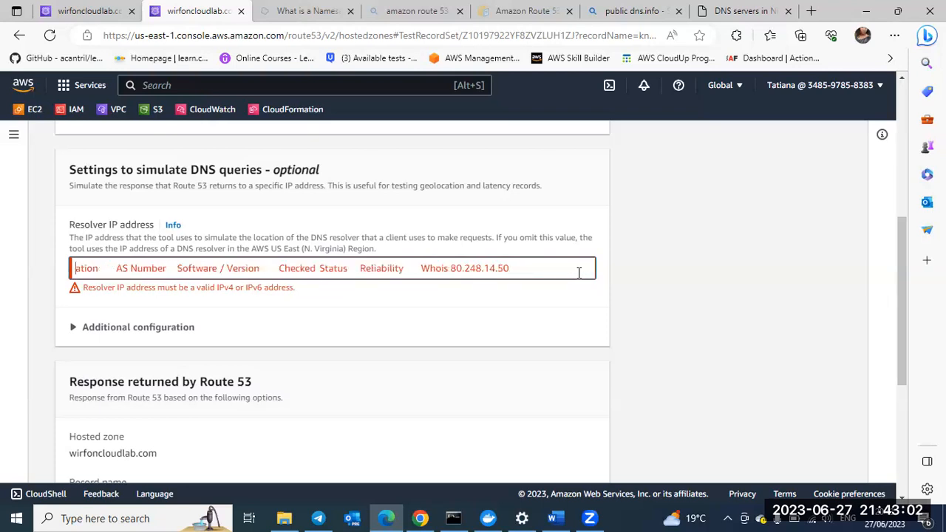
{"action": "key", "text": "Delete"}
{"action": "key", "text": "Delete"}
{"action": "key", "text": "Delete"}
{"action": "key", "text": "Delete"}
{"action": "key", "text": "Delete"}
{"action": "key", "text": "Delete"}
{"action": "key", "text": "Delete"}
{"action": "key", "text": "Delete"}
{"action": "key", "text": "Delete"}
{"action": "key", "text": "Delete"}
{"action": "key", "text": "Delete"}
{"action": "key", "text": "Delete"}
{"action": "key", "text": "Delete"}
{"action": "key", "text": "Delete"}
{"action": "key", "text": "Delete"}
{"action": "key", "text": "Delete"}
{"action": "key", "text": "Delete"}
{"action": "key", "text": "Delete"}
{"action": "key", "text": "Delete"}
{"action": "key", "text": "Delete"}
{"action": "key", "text": "Delete"}
{"action": "key", "text": "Delete"}
{"action": "key", "text": "Delete"}
{"action": "key", "text": "Delete"}
{"action": "key", "text": "Delete"}
{"action": "key", "text": "Delete"}
{"action": "key", "text": "Delete"}
{"action": "key", "text": "Delete"}
{"action": "key", "text": "Delete"}
{"action": "key", "text": "Delete"}
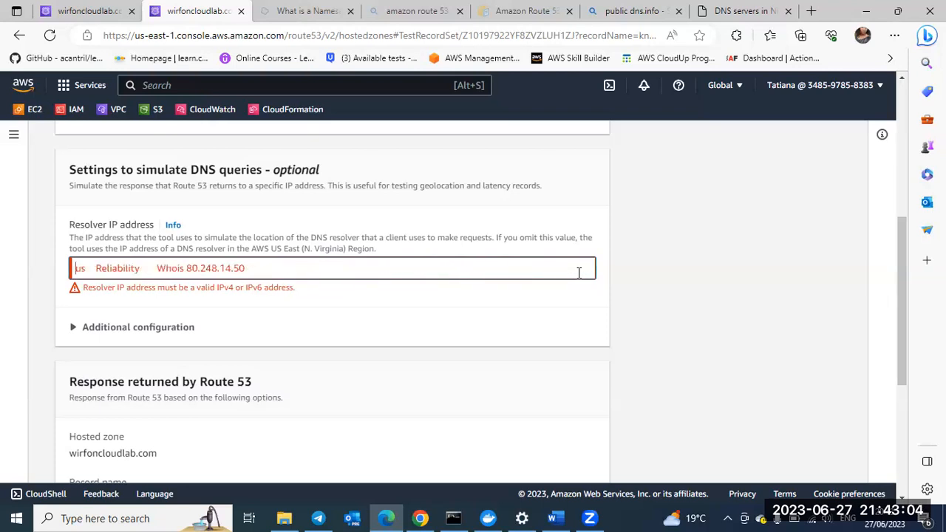
{"action": "key", "text": "Delete"}
{"action": "key", "text": "Delete"}
{"action": "key", "text": "Delete"}
{"action": "key", "text": "Delete"}
{"action": "key", "text": "Delete"}
{"action": "key", "text": "Delete"}
{"action": "key", "text": "Delete"}
{"action": "key", "text": "Delete"}
{"action": "key", "text": "Delete"}
{"action": "key", "text": "Delete"}
{"action": "key", "text": "Delete"}
{"action": "key", "text": "Delete"}
{"action": "key", "text": "Delete"}
{"action": "key", "text": "Delete"}
{"action": "key", "text": "Delete"}
{"action": "key", "text": "Delete"}
{"action": "key", "text": "Delete"}
{"action": "key", "text": "Delete"}
{"action": "key", "text": "Delete"}
{"action": "key", "text": "Delete"}
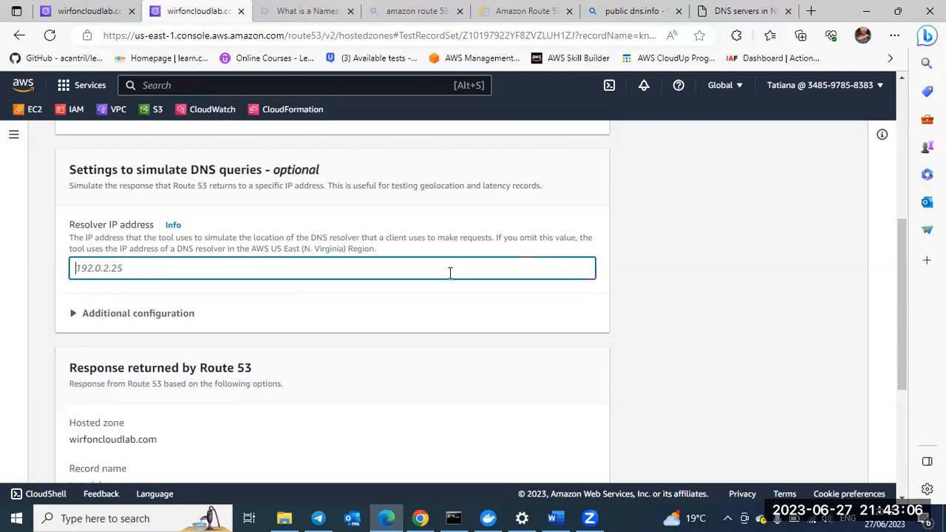
{"action": "key", "text": "ctrl+v"}
{"action": "scroll", "coordinate": [586, 360], "scroll_direction": "down", "scroll_amount": 4}
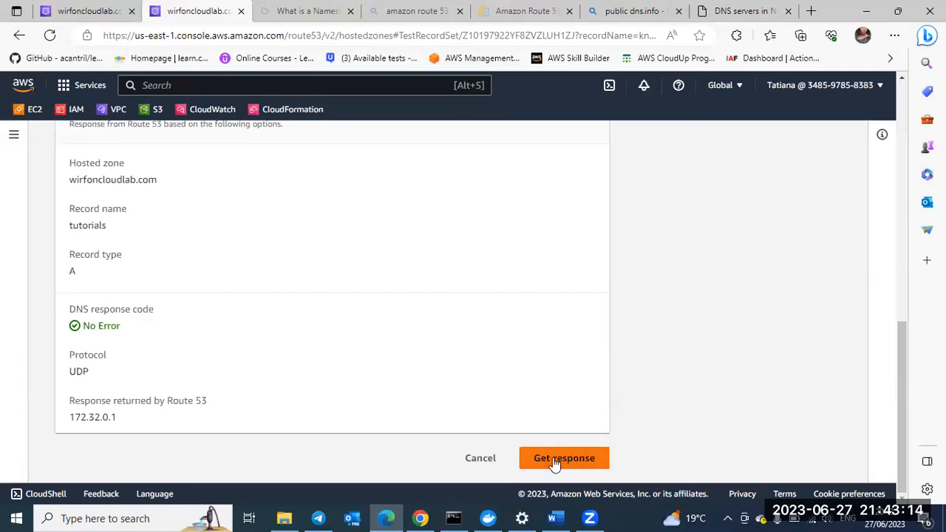
Step: Get the Route 53 response for the Nigerian resolver address and open the public DNS server list for Singapore
{"action": "left_click", "coordinate": [554, 456]}
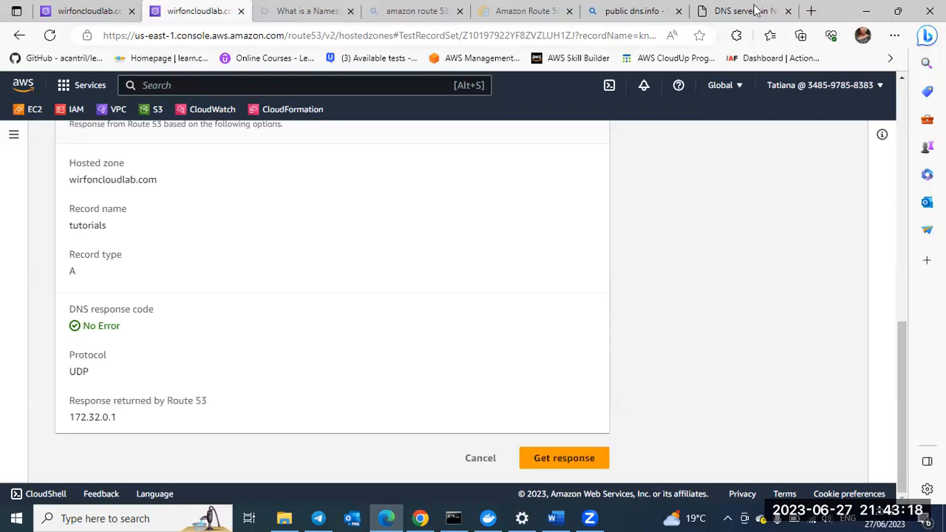
{"action": "key", "text": "ctrl+9"}
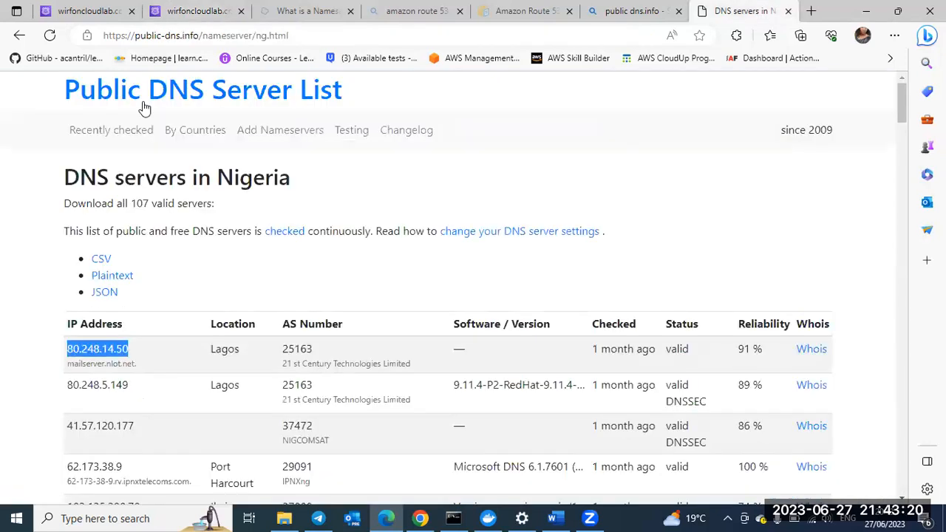
{"action": "left_click", "coordinate": [212, 131]}
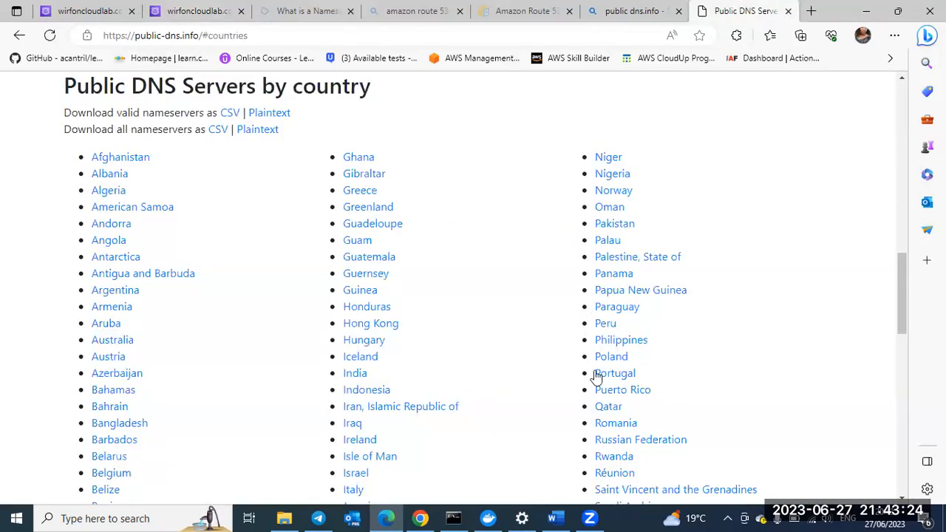
{"action": "scroll", "coordinate": [598, 377], "scroll_direction": "down", "scroll_amount": 1}
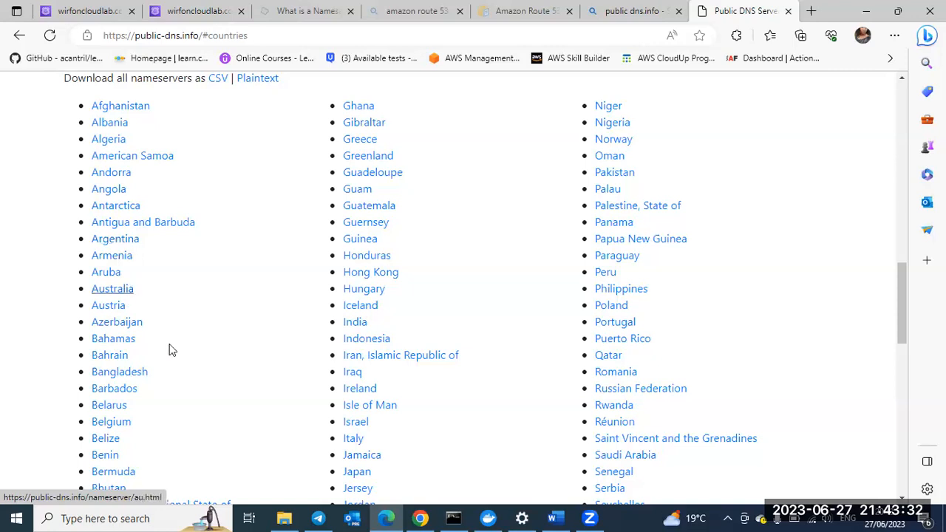
{"action": "scroll", "coordinate": [169, 349], "scroll_direction": "down", "scroll_amount": 2}
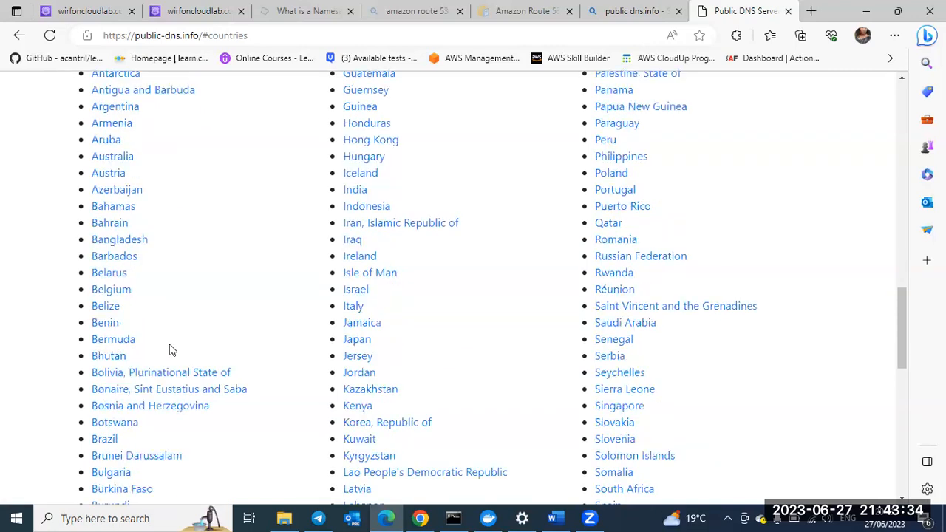
{"action": "scroll", "coordinate": [169, 350], "scroll_direction": "down", "scroll_amount": 3}
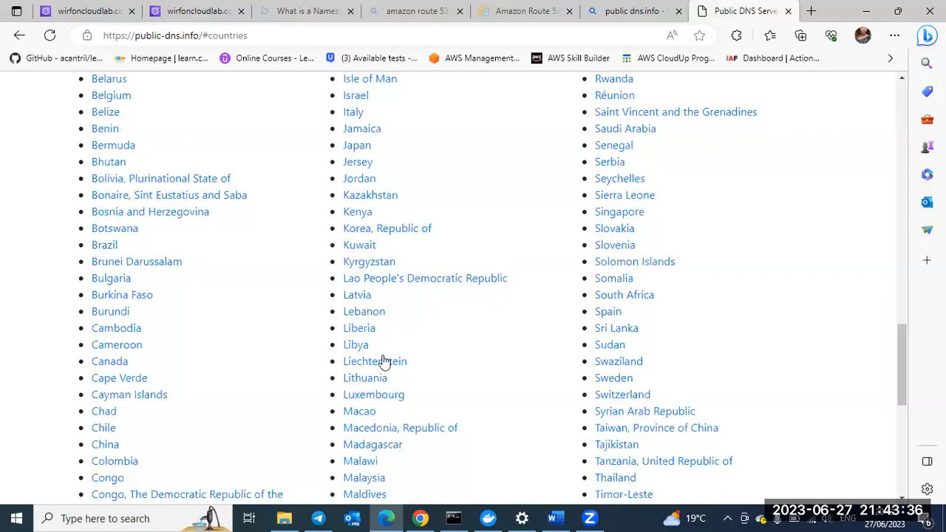
{"action": "scroll", "coordinate": [383, 362], "scroll_direction": "up", "scroll_amount": 1}
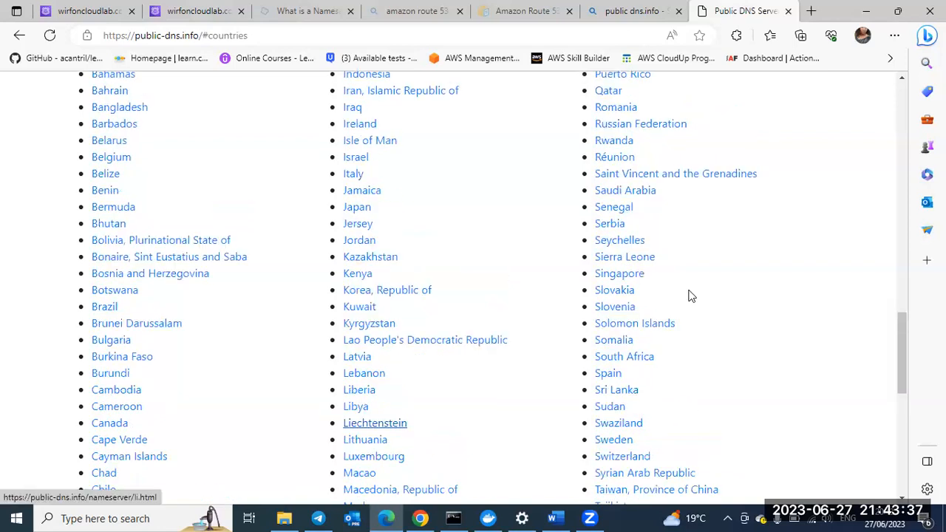
{"action": "left_click", "coordinate": [629, 277]}
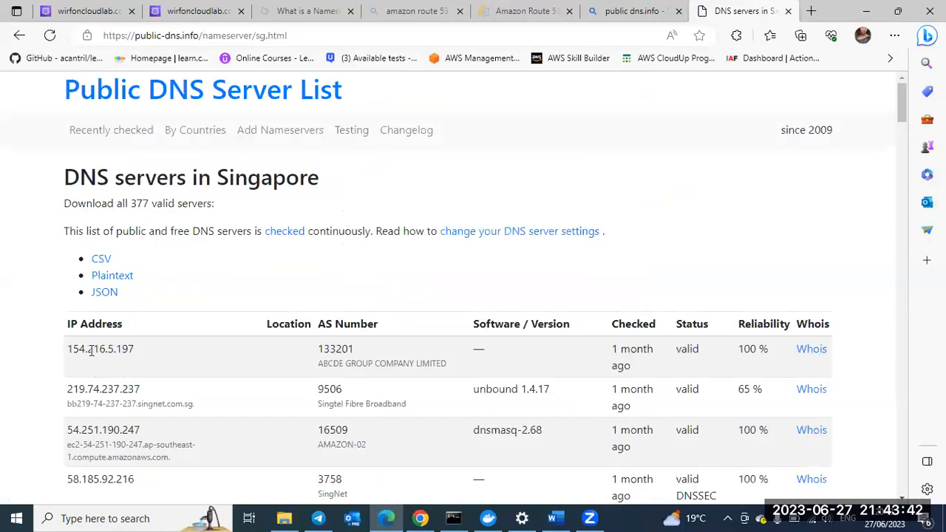
Step: Copy the first Singapore server's address, 154.216.5.197, into the record test's resolver IP address and get the response
{"action": "double_click", "coordinate": [66, 353]}
{"action": "key", "text": "ctrl+c"}
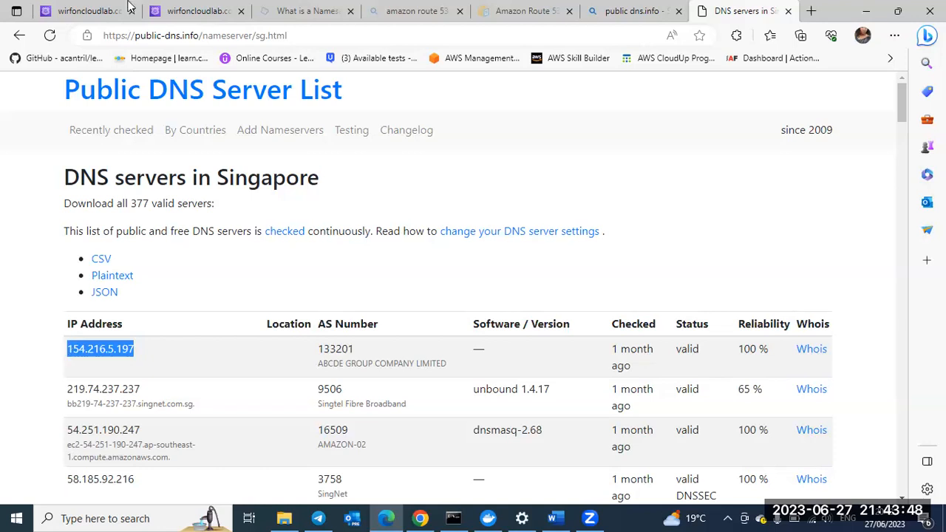
{"action": "key", "text": "ctrl+2"}
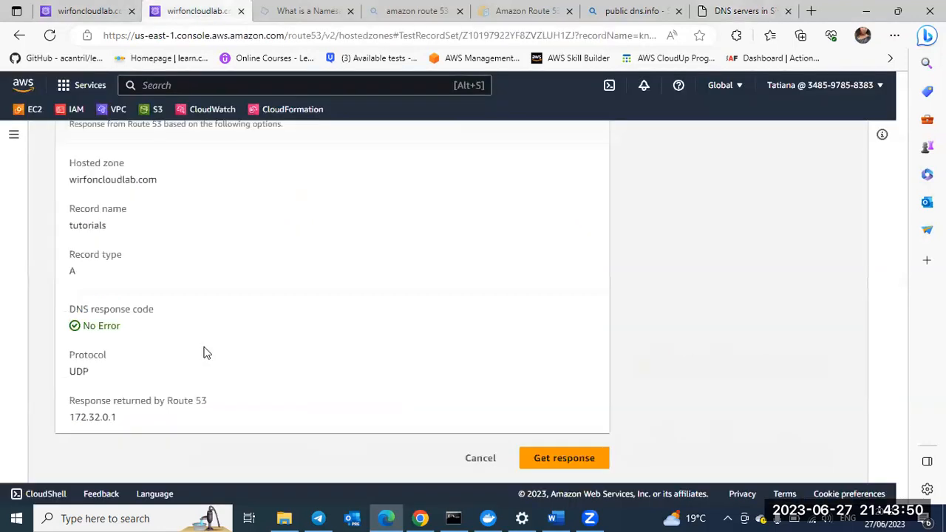
{"action": "scroll", "coordinate": [198, 300], "scroll_direction": "up", "scroll_amount": 3}
{"action": "left_click", "coordinate": [143, 213]}
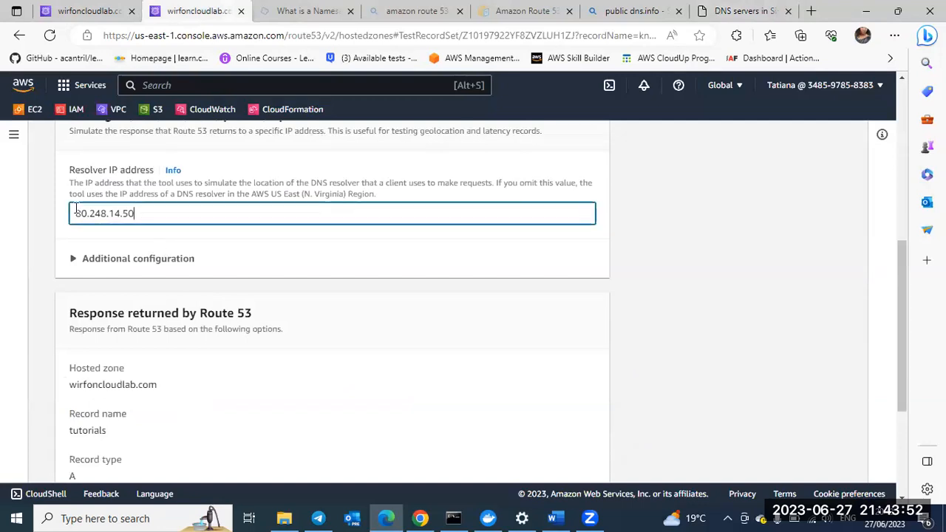
{"action": "left_click_drag", "start_coordinate": [62, 216], "coordinate": [60, 215]}
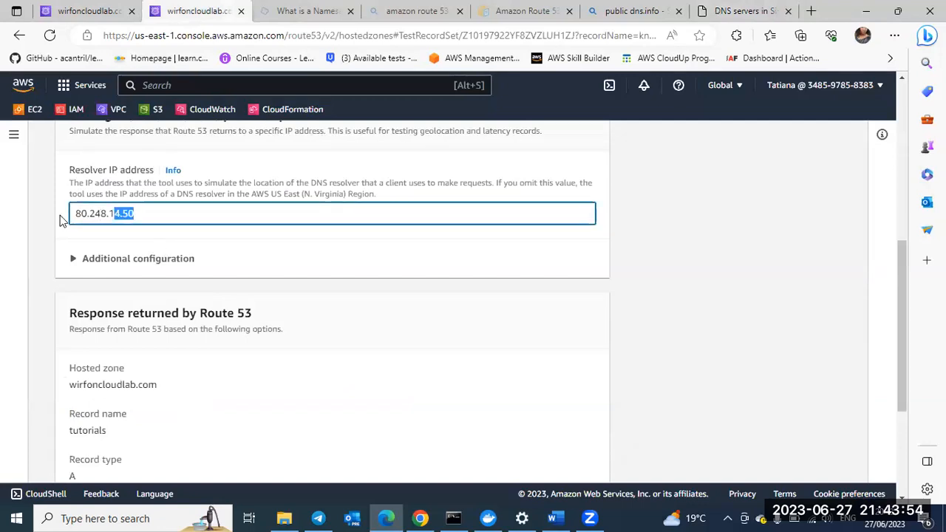
{"action": "key", "text": "ctrl+v"}
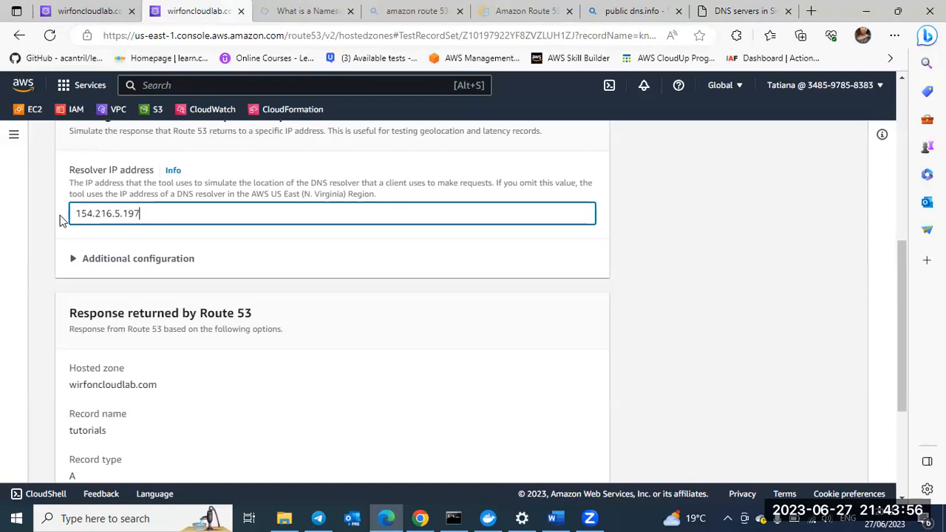
{"action": "scroll", "coordinate": [534, 428], "scroll_direction": "down", "scroll_amount": 3}
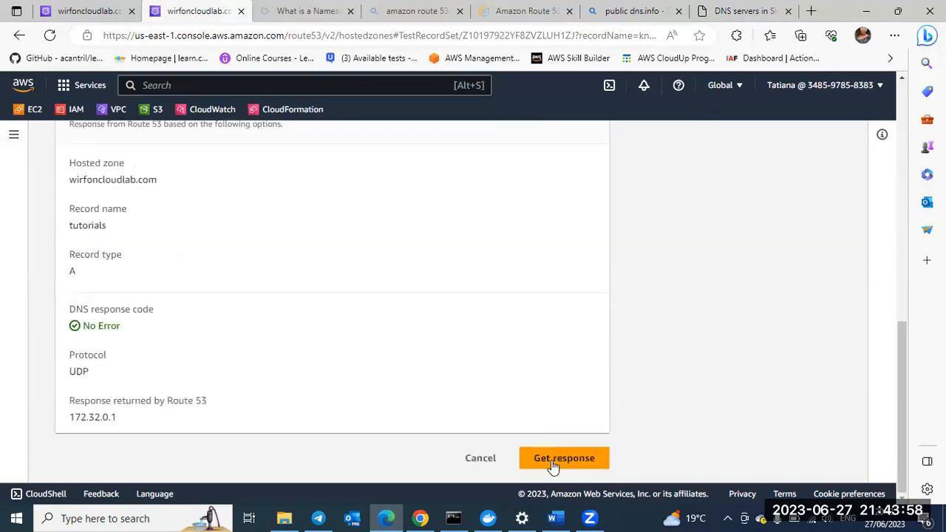
{"action": "left_click", "coordinate": [552, 461]}
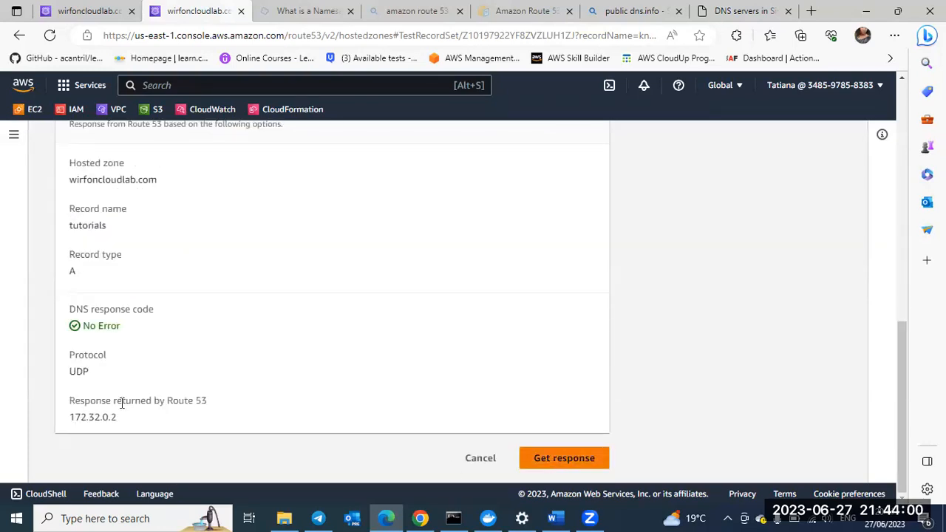
Step: Compare the tutorials geolocation records in the hosted zone with the response returned by the record test
{"action": "left_click", "coordinate": [87, 9]}
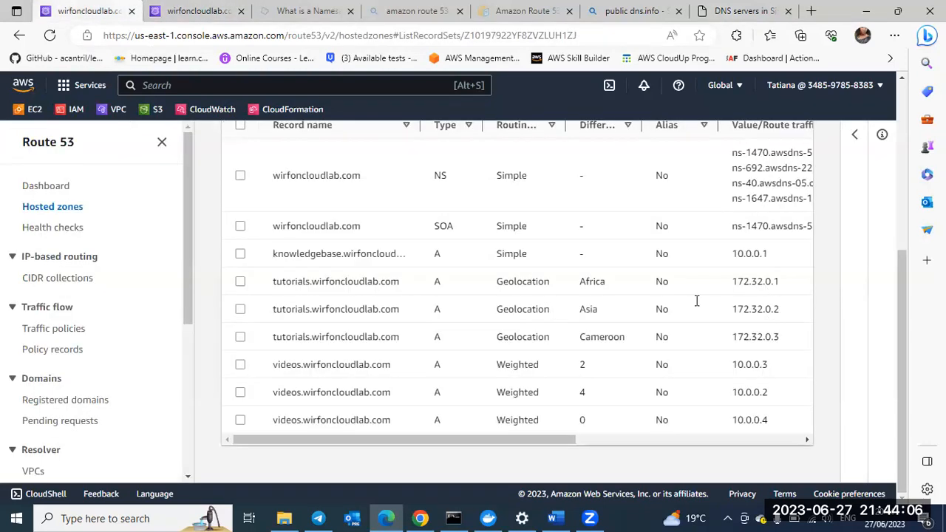
{"action": "key", "text": "ctrl+Tab"}
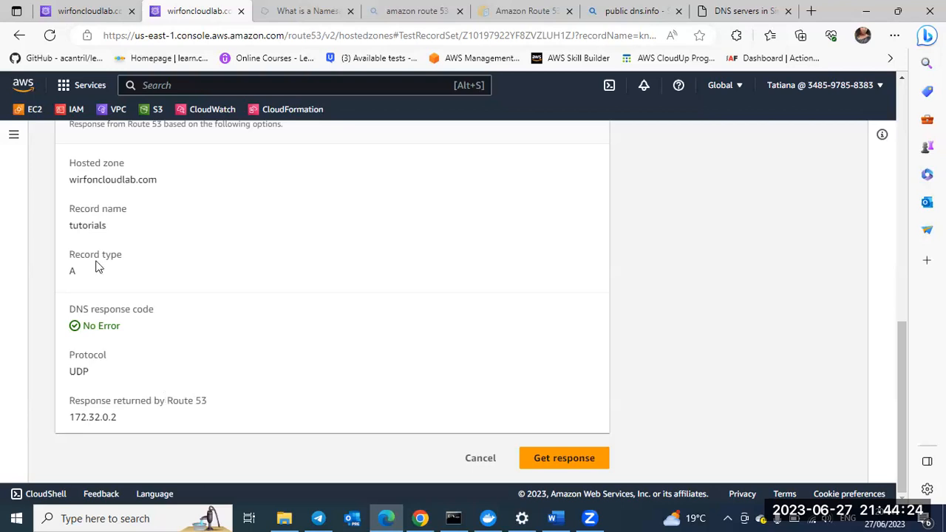
Step: Start a new record in the wirfoncloudlab.com hosted zone and name it tutorials
{"action": "left_click", "coordinate": [94, 17]}
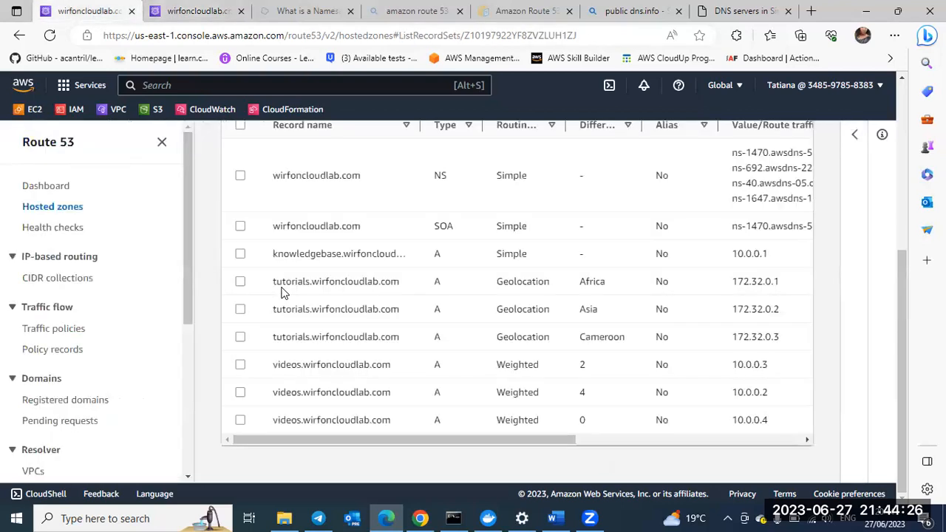
{"action": "scroll", "coordinate": [443, 278], "scroll_direction": "up", "scroll_amount": 2}
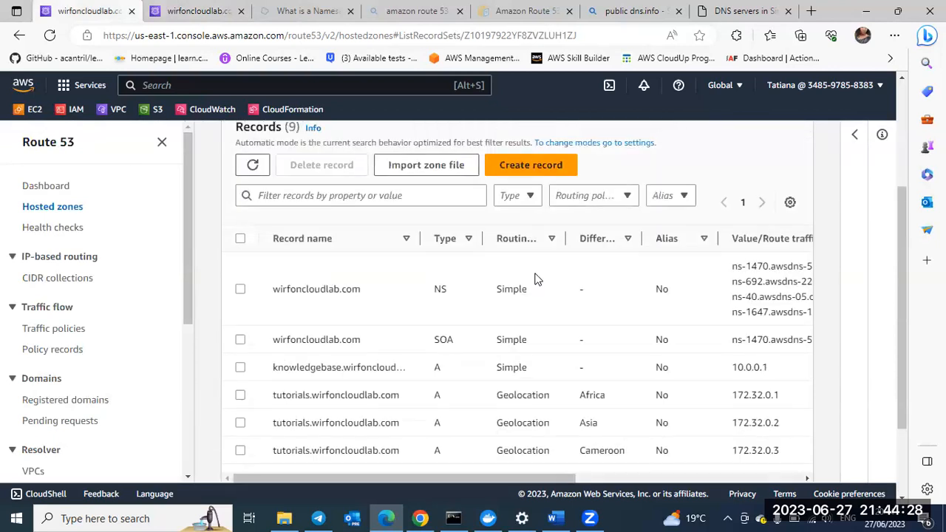
{"action": "scroll", "coordinate": [529, 262], "scroll_direction": "up", "scroll_amount": 1}
{"action": "left_click", "coordinate": [529, 258]}
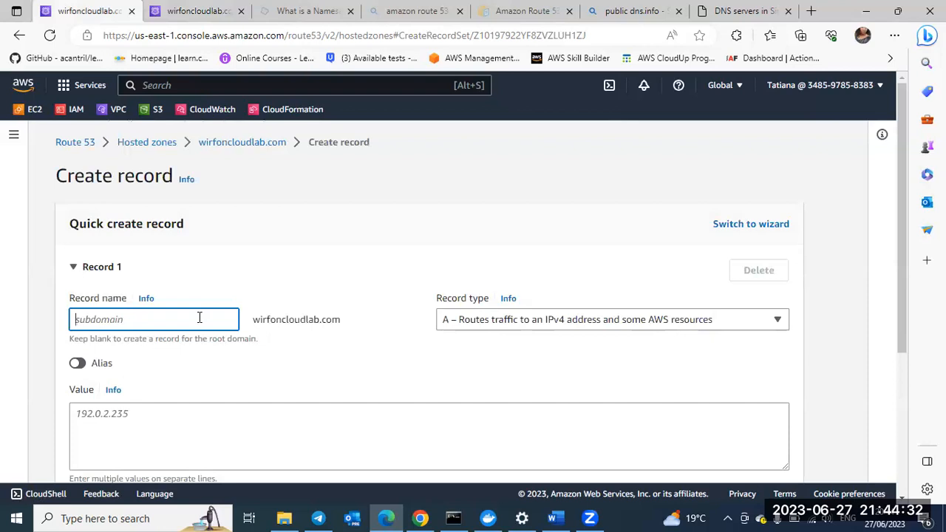
{"action": "type", "text": "tutorials"}
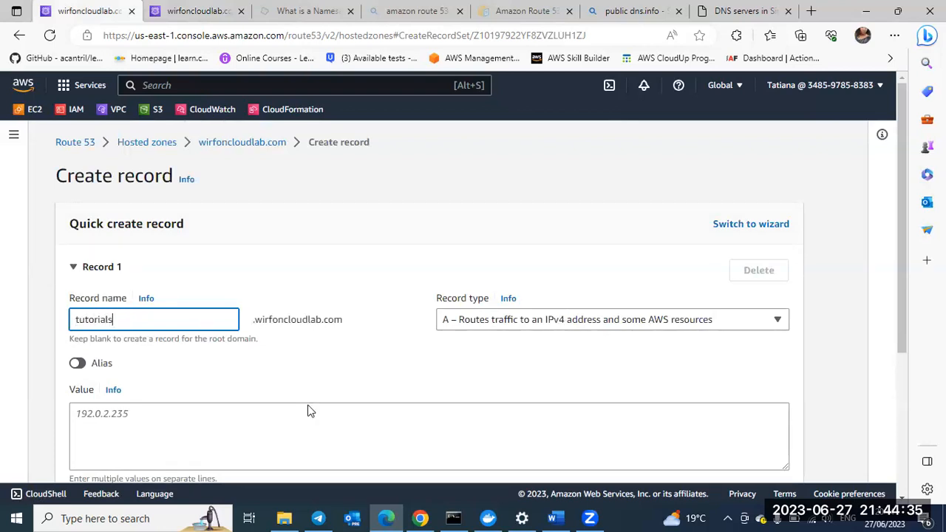
Step: Set the value of the new tutorials record to 172.32.0.5
{"action": "scroll", "coordinate": [310, 412], "scroll_direction": "down", "scroll_amount": 1}
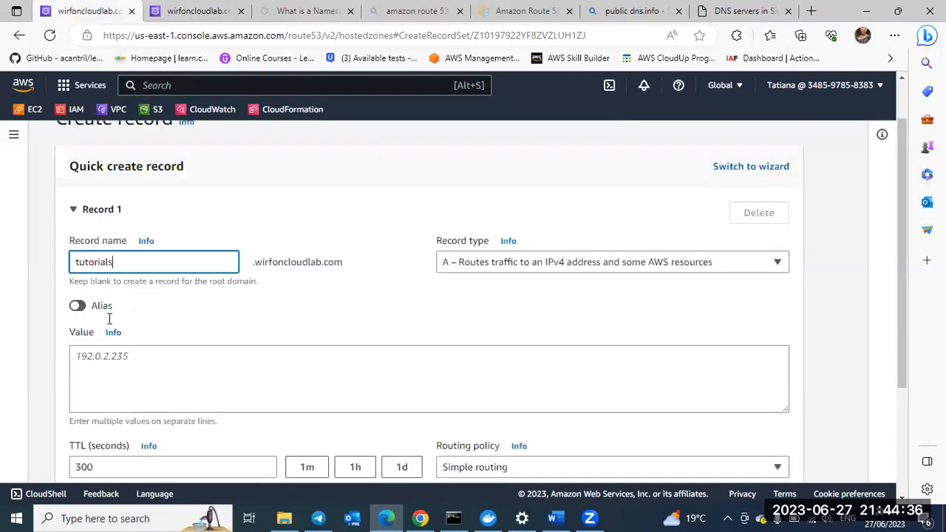
{"action": "scroll", "coordinate": [109, 318], "scroll_direction": "down", "scroll_amount": 1}
{"action": "left_click", "coordinate": [109, 318]}
{"action": "type", "text": "1"}
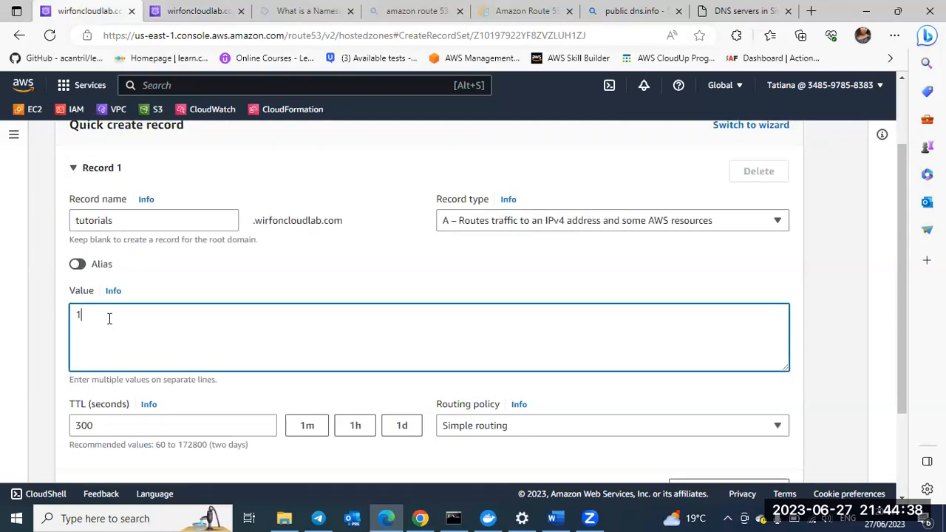
{"action": "type", "text": "72.32.0.5"}
Step: Set the record's routing policy to Geolocation with Default as its location
{"action": "scroll", "coordinate": [299, 348], "scroll_direction": "down", "scroll_amount": 2}
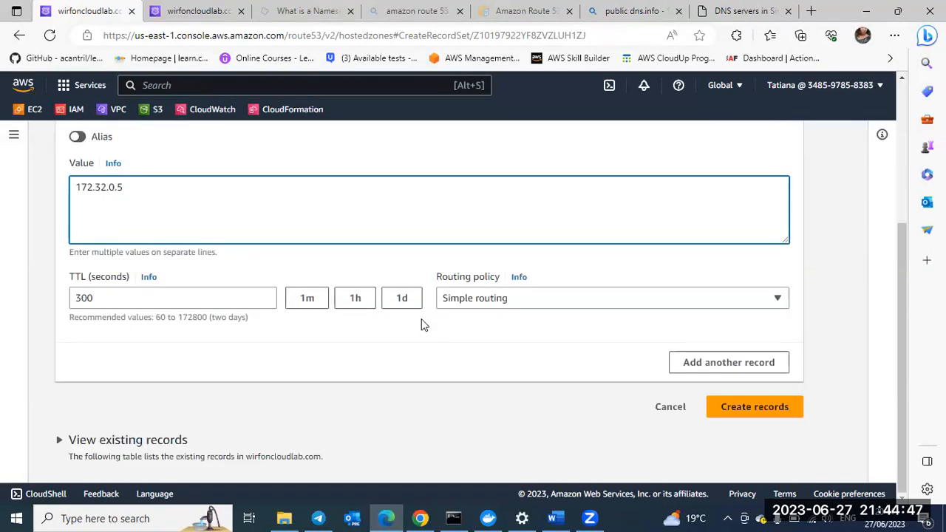
{"action": "left_click", "coordinate": [510, 299]}
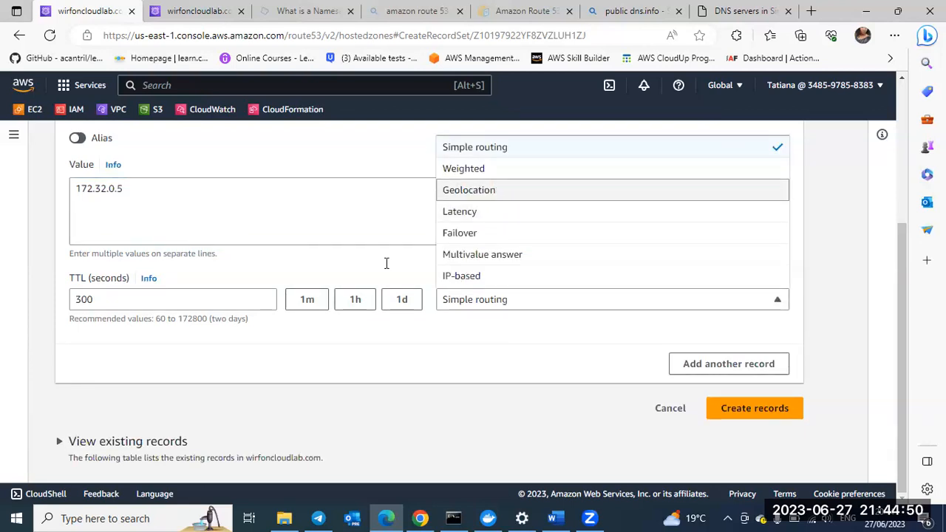
{"action": "key", "text": "Return"}
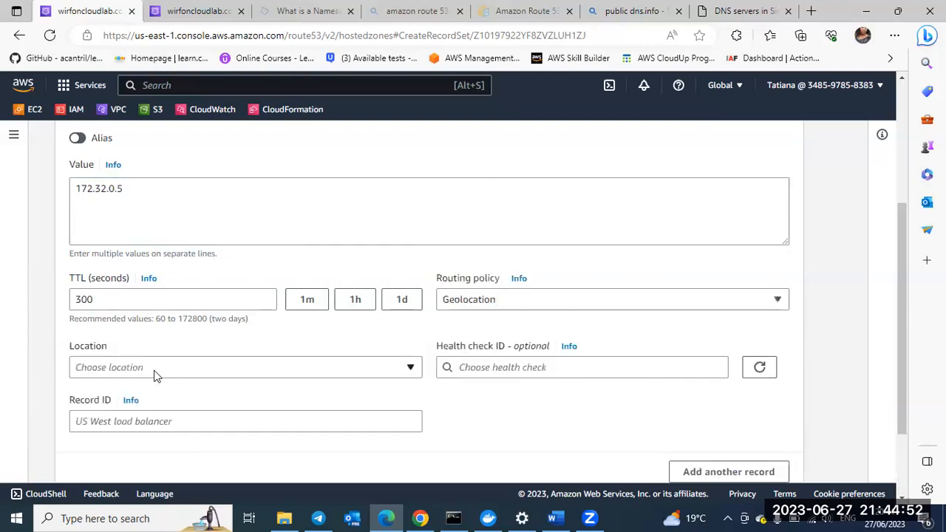
{"action": "left_click", "coordinate": [154, 369]}
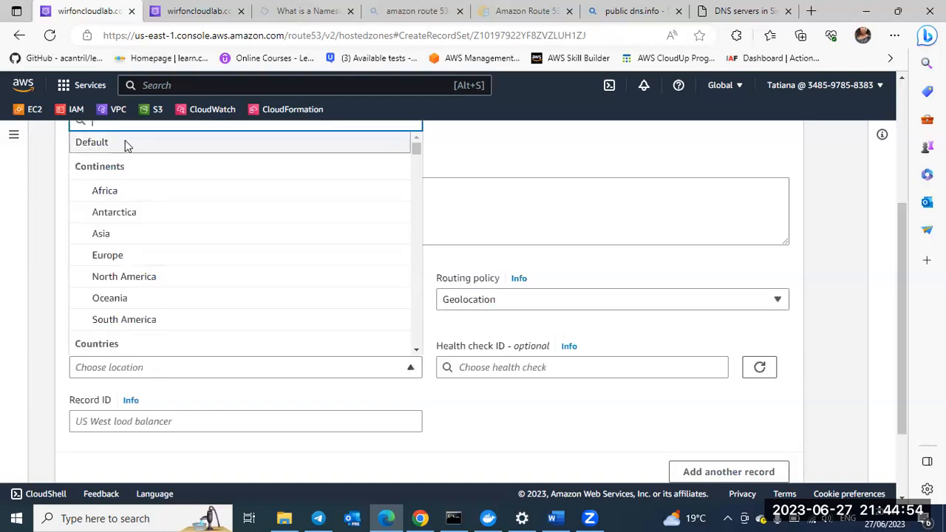
{"action": "key", "text": "Return"}
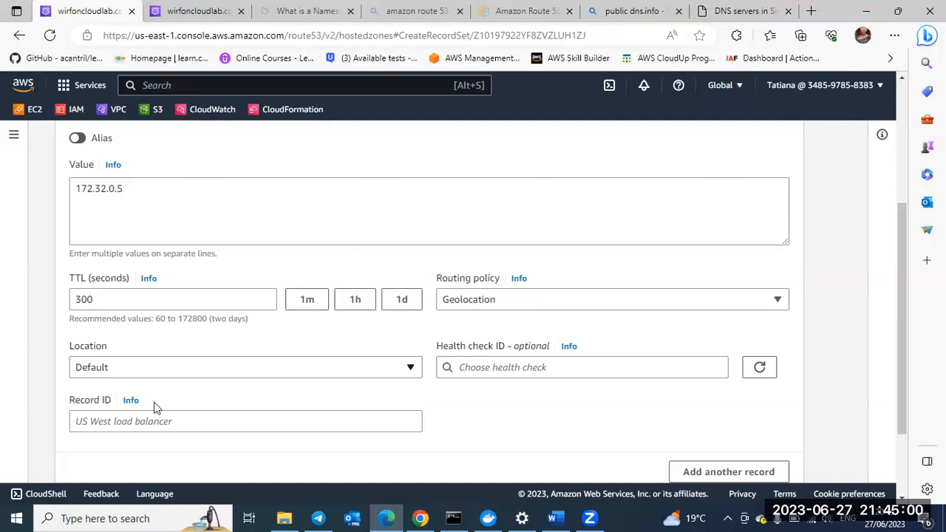
Step: Set the record ID to default, create the record and dismiss the creation notice
{"action": "left_click", "coordinate": [141, 421]}
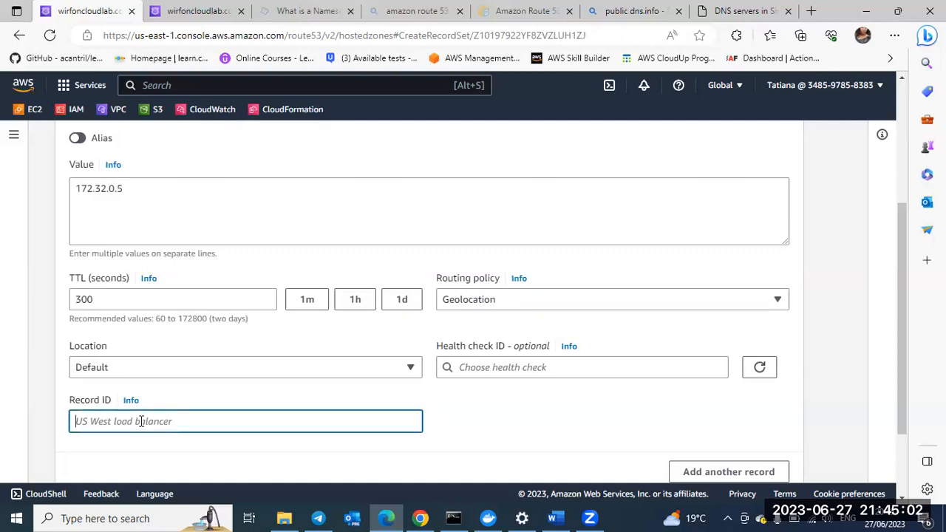
{"action": "type", "text": "deftal"}
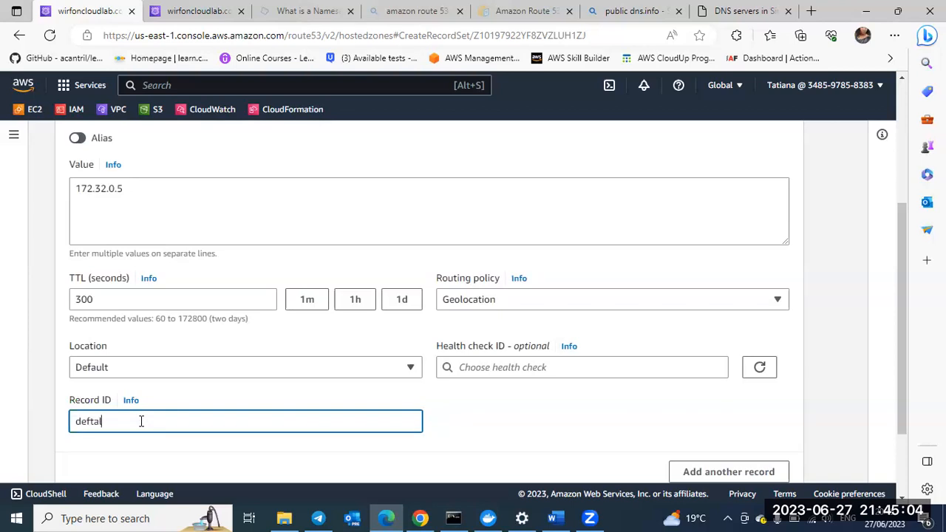
{"action": "key", "text": "BackSpace"}
{"action": "key", "text": "BackSpace"}
{"action": "key", "text": "BackSpace"}
{"action": "type", "text": "ault"}
{"action": "scroll", "coordinate": [746, 439], "scroll_direction": "down", "scroll_amount": 1}
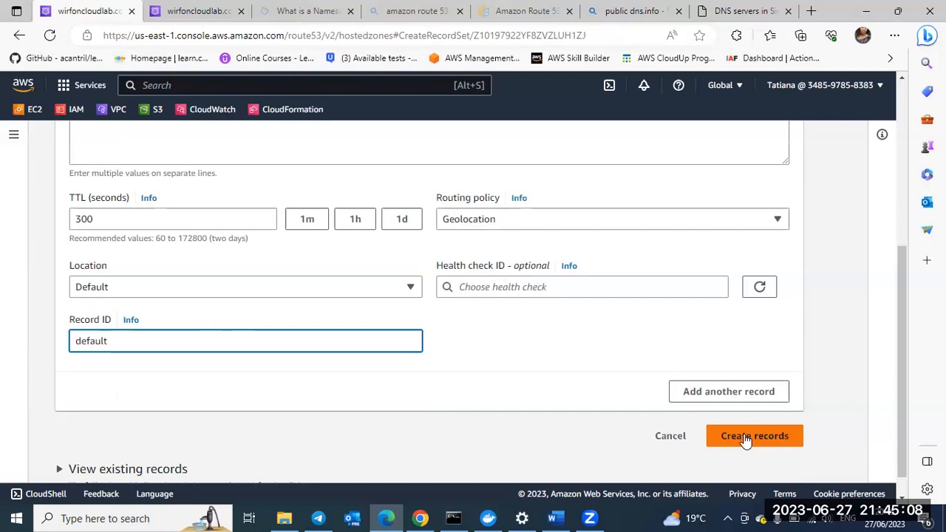
{"action": "left_click", "coordinate": [746, 439]}
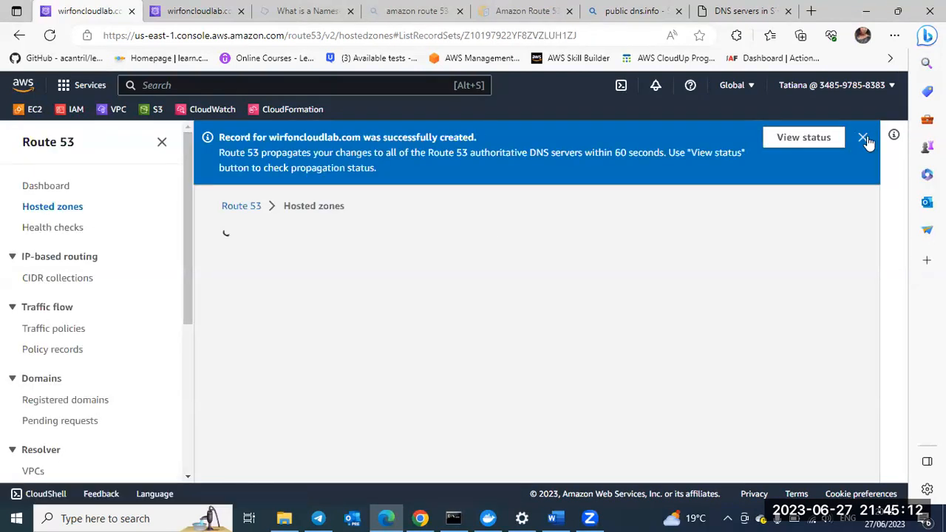
{"action": "left_click", "coordinate": [822, 136]}
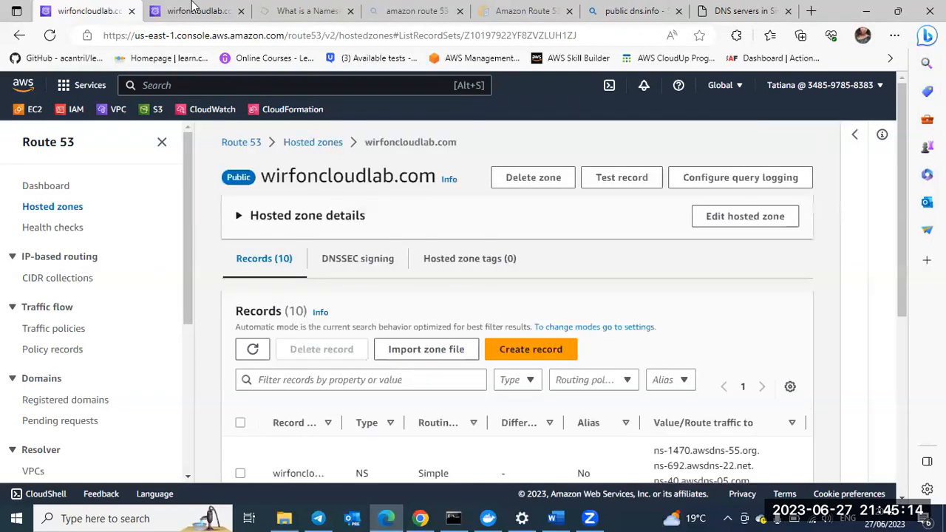
Step: Return to the public DNS server site and open its list of DNS servers by country
{"action": "left_click", "coordinate": [776, 9]}
{"action": "scroll", "coordinate": [423, 346], "scroll_direction": "down", "scroll_amount": 3}
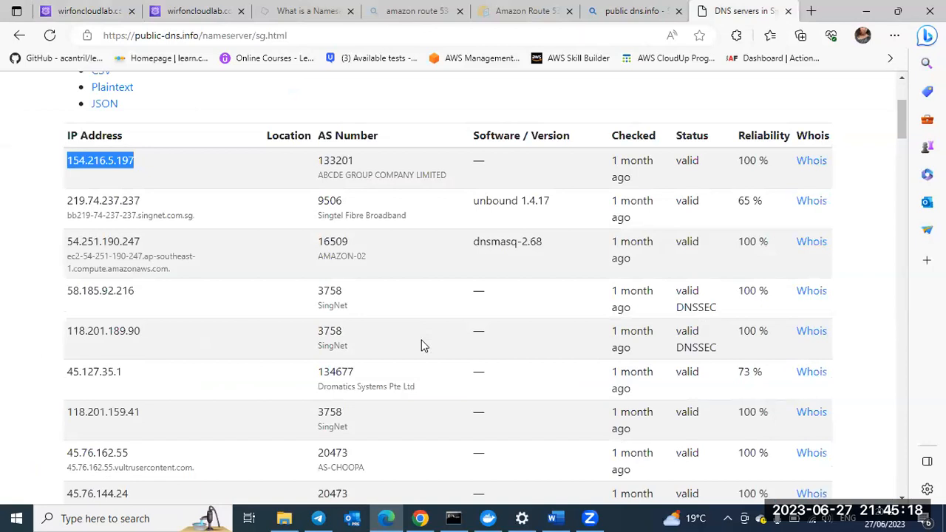
{"action": "scroll", "coordinate": [222, 222], "scroll_direction": "up", "scroll_amount": 3}
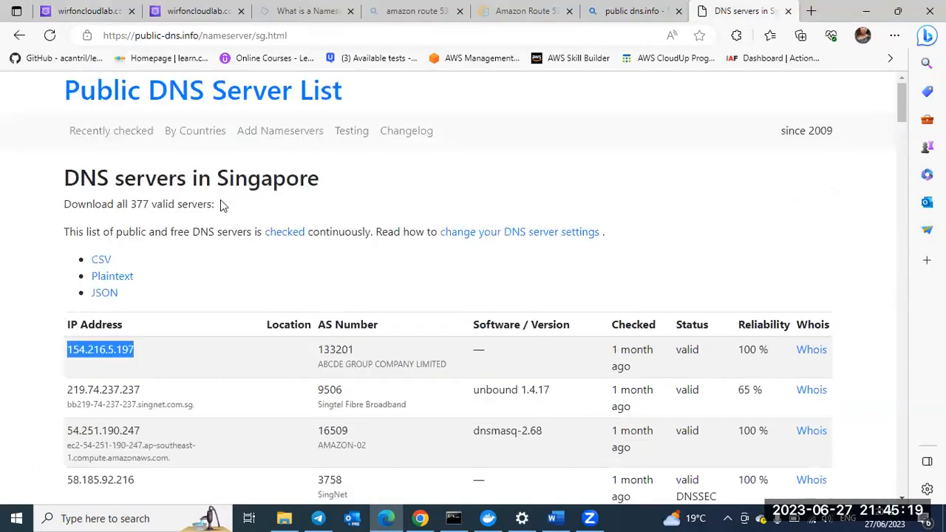
{"action": "left_click", "coordinate": [190, 131]}
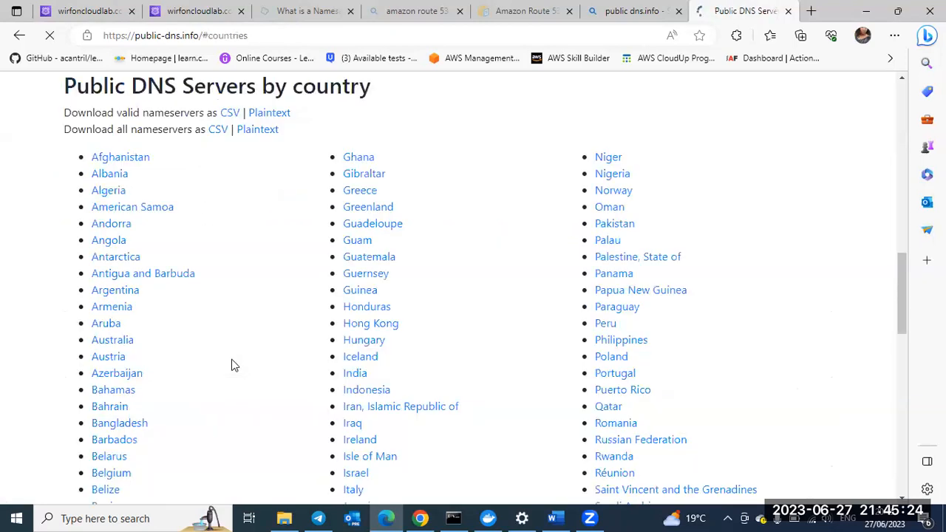
Step: Find Brazil in the country list and open its public DNS servers
{"action": "scroll", "coordinate": [233, 363], "scroll_direction": "down", "scroll_amount": 5}
{"action": "scroll", "coordinate": [566, 289], "scroll_direction": "down", "scroll_amount": 5}
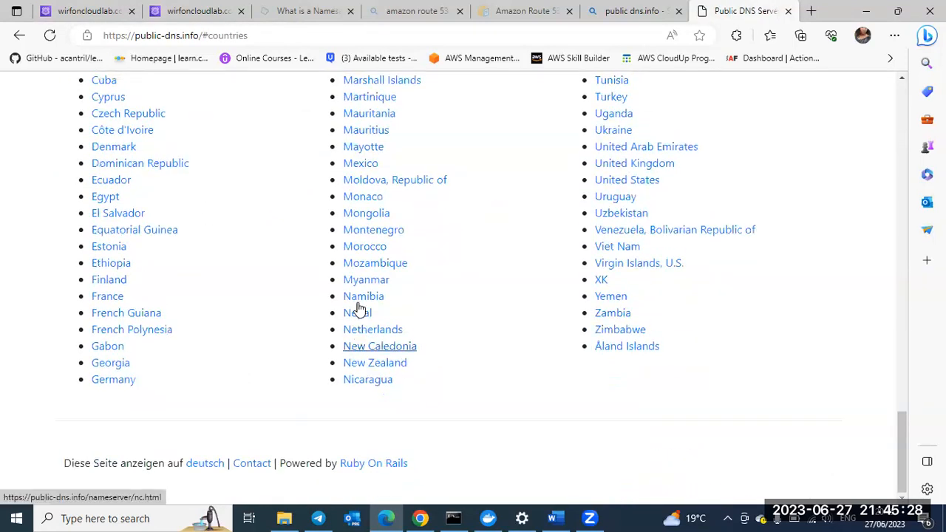
{"action": "scroll", "coordinate": [361, 118], "scroll_direction": "up", "scroll_amount": 15}
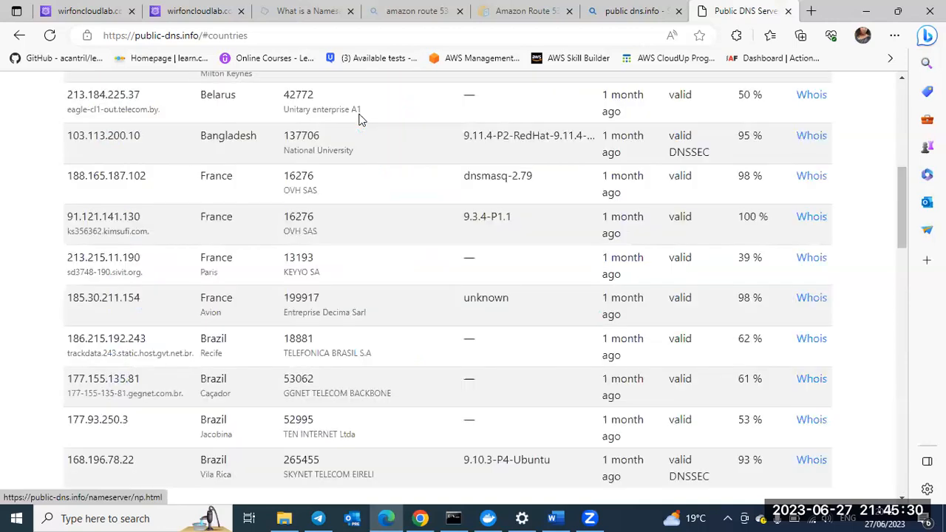
{"action": "scroll", "coordinate": [361, 120], "scroll_direction": "up", "scroll_amount": 1}
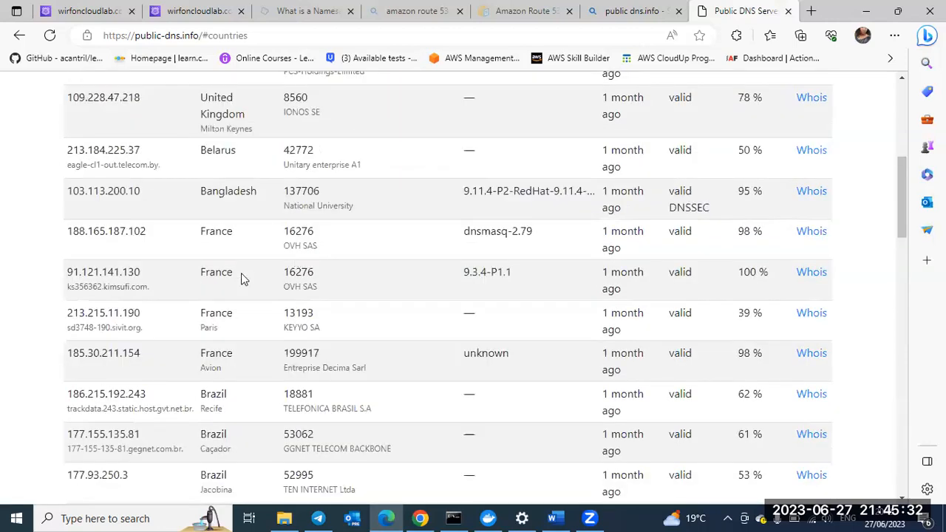
{"action": "scroll", "coordinate": [139, 235], "scroll_direction": "down", "scroll_amount": 10}
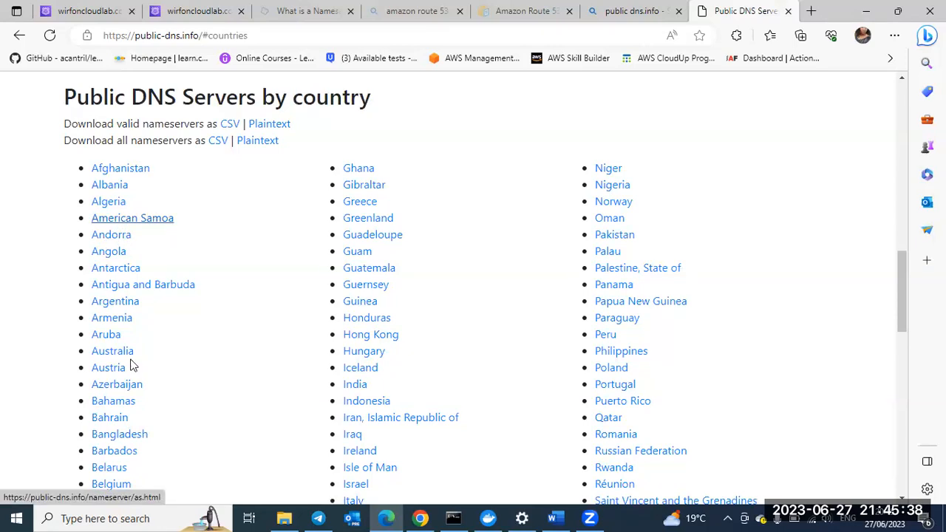
{"action": "scroll", "coordinate": [133, 362], "scroll_direction": "down", "scroll_amount": 1}
{"action": "scroll", "coordinate": [166, 336], "scroll_direction": "down", "scroll_amount": 1}
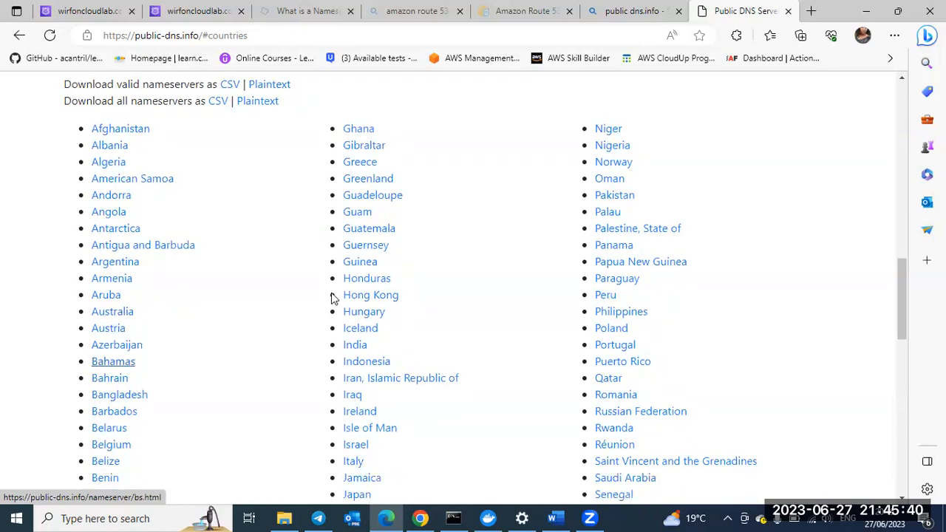
{"action": "left_click", "coordinate": [378, 148]}
{"action": "scroll", "coordinate": [420, 366], "scroll_direction": "down", "scroll_amount": 1}
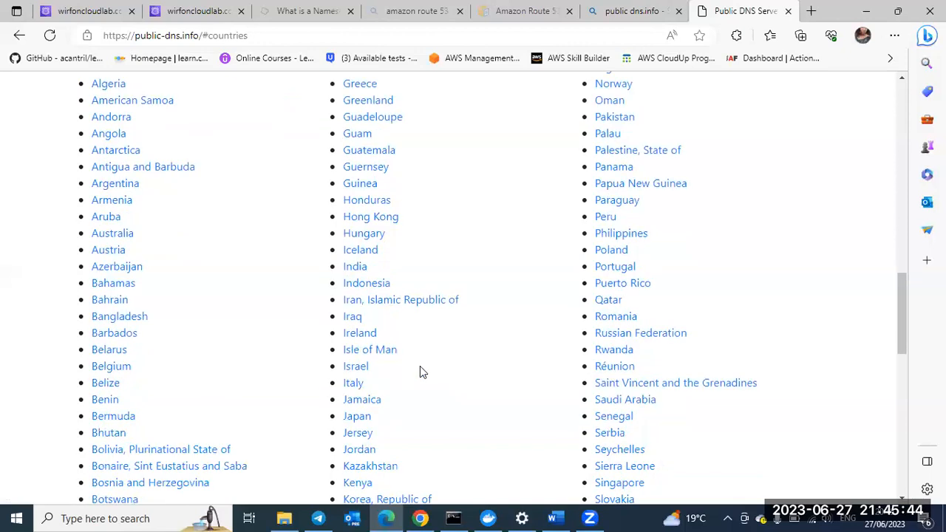
{"action": "scroll", "coordinate": [420, 366], "scroll_direction": "down", "scroll_amount": 1}
{"action": "scroll", "coordinate": [420, 365], "scroll_direction": "down", "scroll_amount": 1}
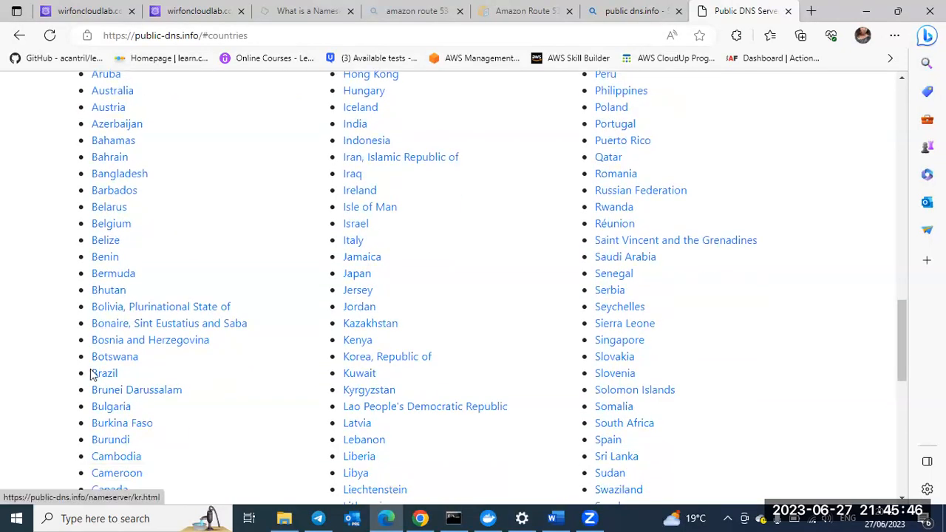
{"action": "left_click", "coordinate": [96, 375]}
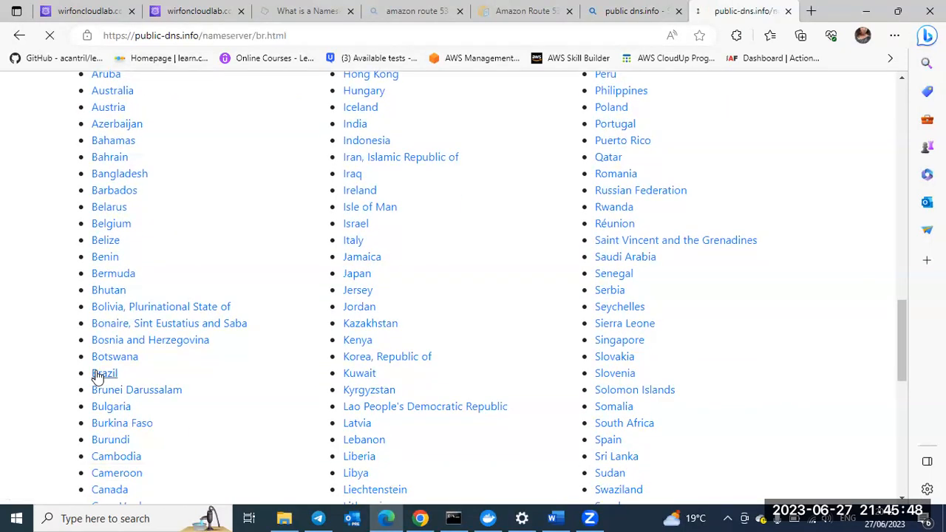
Step: Test the tutorials record with the first Brazilian server, 177.20.178.12, as the resolver IP address and get the response
{"action": "left_click_drag", "start_coordinate": [135, 367], "coordinate": [68, 366]}
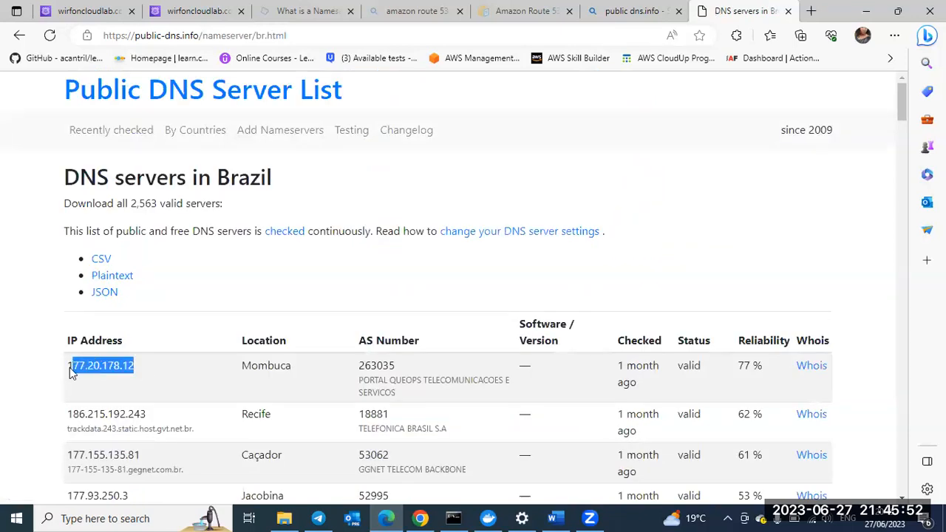
{"action": "left_click", "coordinate": [192, 11]}
{"action": "scroll", "coordinate": [185, 200], "scroll_direction": "up", "scroll_amount": 3}
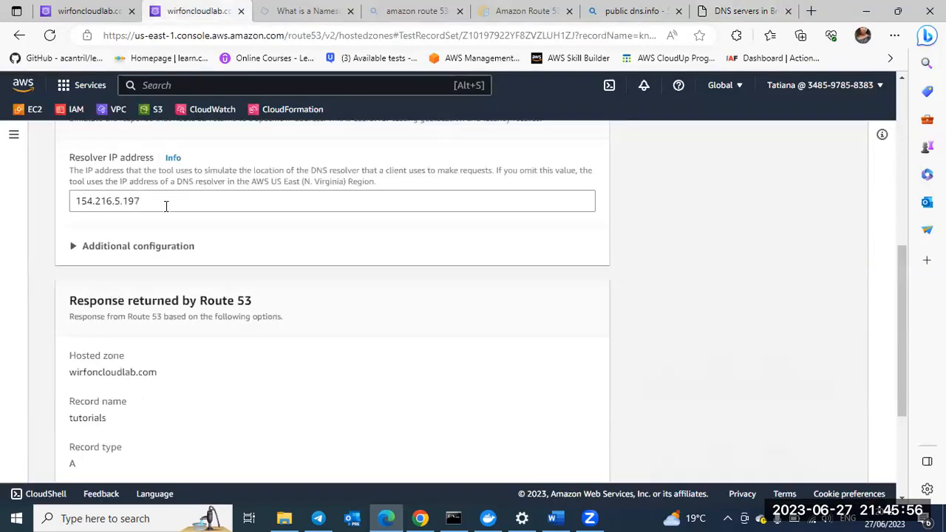
{"action": "left_click_drag", "start_coordinate": [142, 202], "coordinate": [59, 212]}
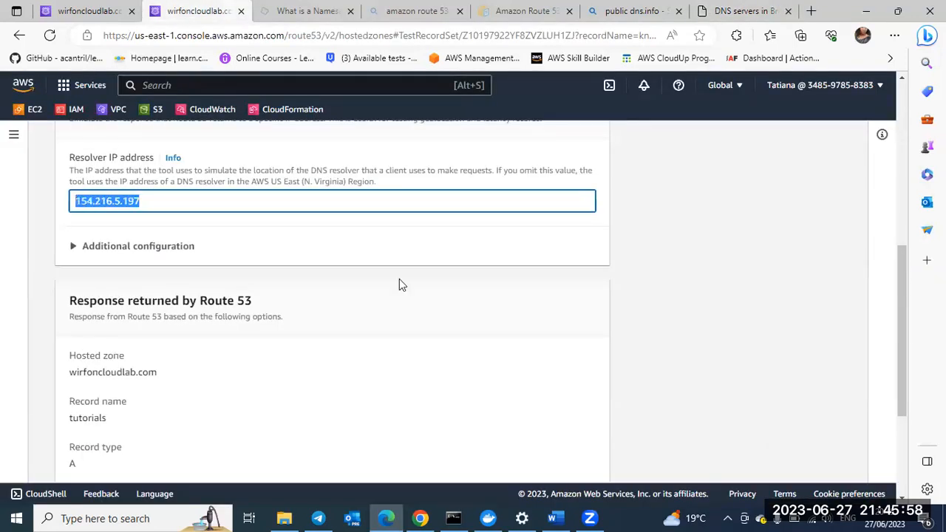
{"action": "scroll", "coordinate": [421, 300], "scroll_direction": "down", "scroll_amount": 3}
{"action": "left_click", "coordinate": [559, 462]}
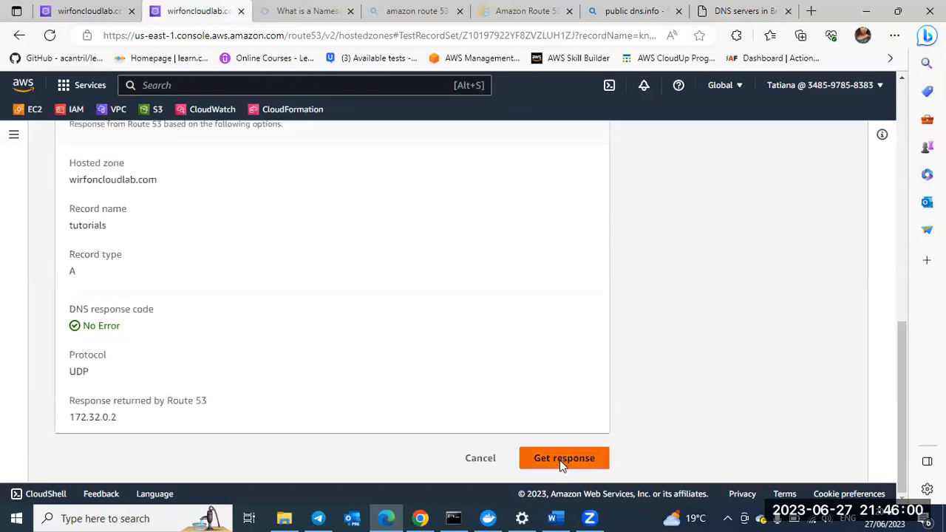
{"action": "left_click", "coordinate": [562, 462]}
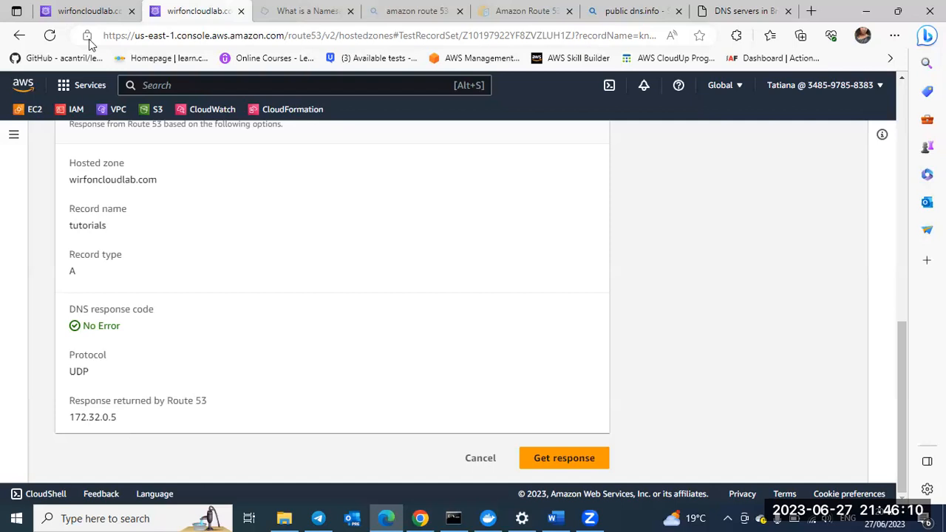
Step: Go back to the wirfoncloudlab.com hosted zone and view its records
{"action": "left_click", "coordinate": [76, 11]}
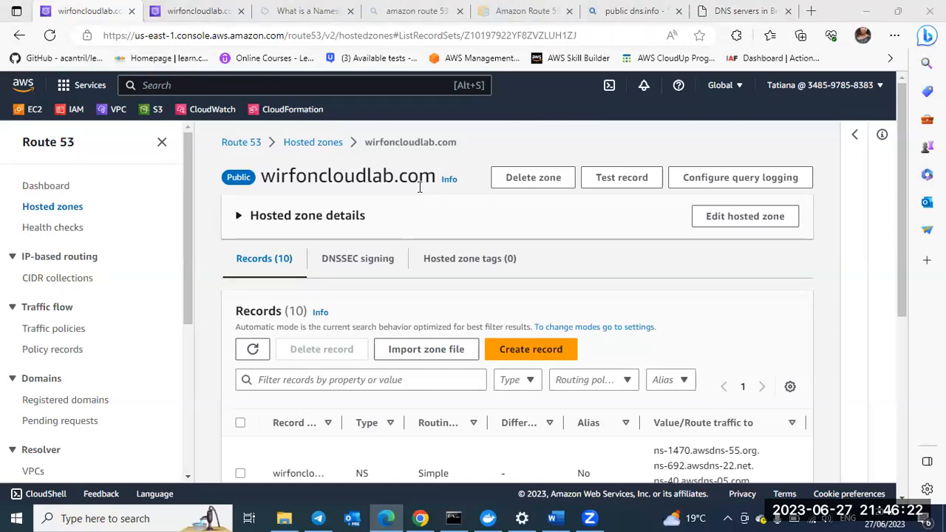
{"action": "scroll", "coordinate": [433, 272], "scroll_direction": "down", "scroll_amount": 1}
{"action": "scroll", "coordinate": [433, 271], "scroll_direction": "down", "scroll_amount": 1}
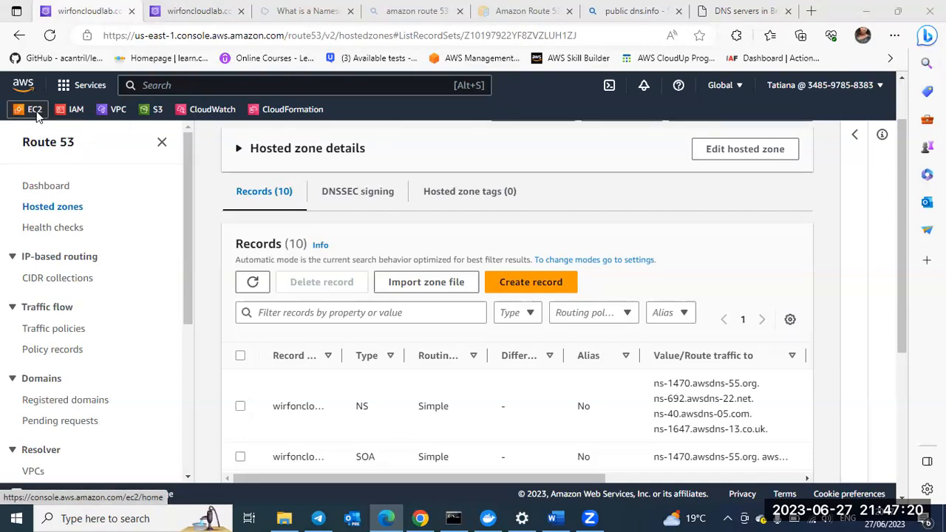
Step: Open EC2 in a separate browser tab, go to Instances and start launching an instance
{"action": "right_click", "coordinate": [60, 111]}
{"action": "left_click", "coordinate": [77, 126]}
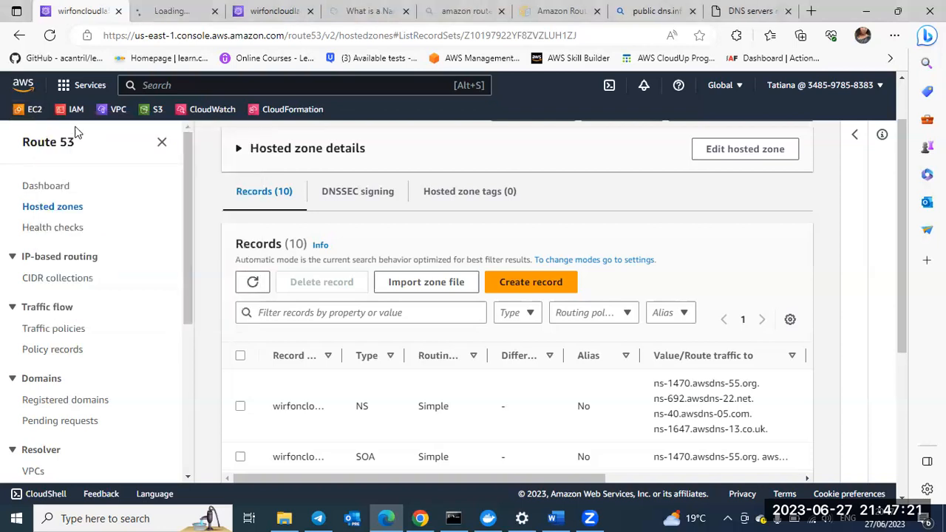
{"action": "left_click", "coordinate": [163, 13]}
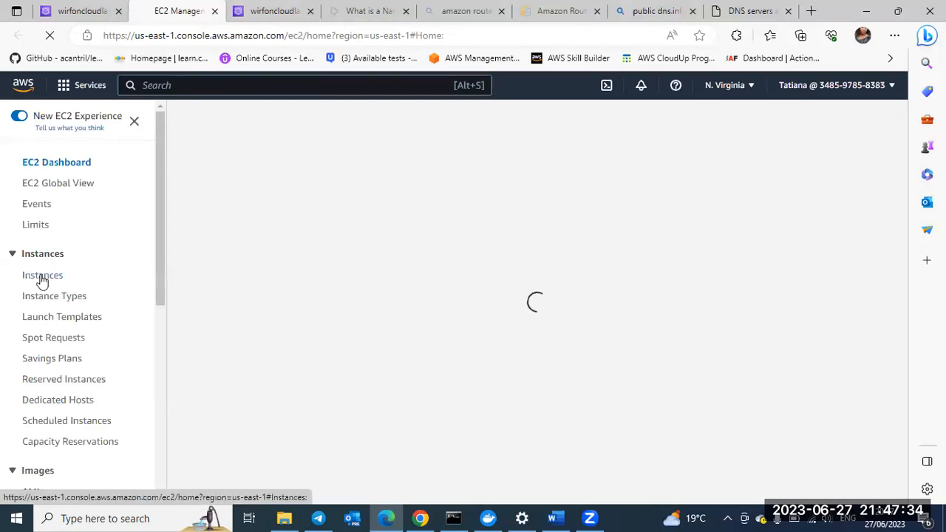
{"action": "left_click", "coordinate": [43, 277]}
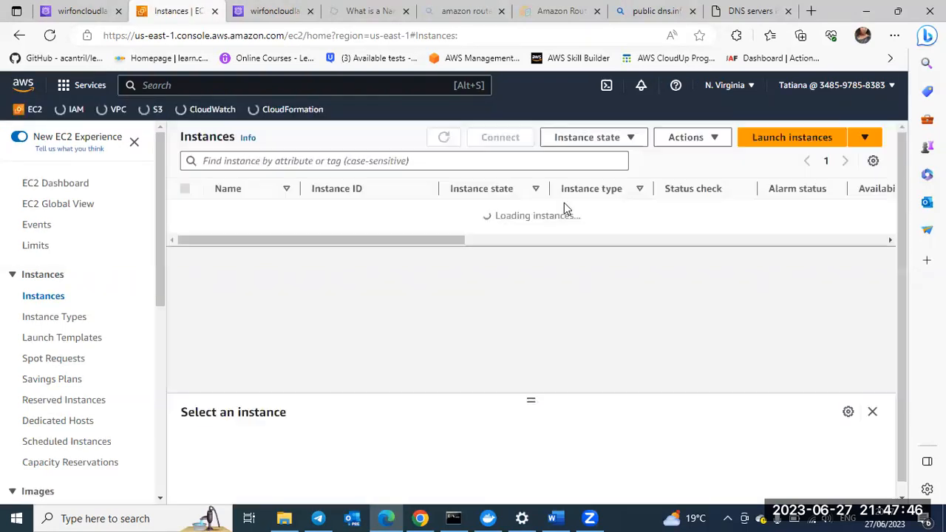
{"action": "left_click", "coordinate": [781, 138]}
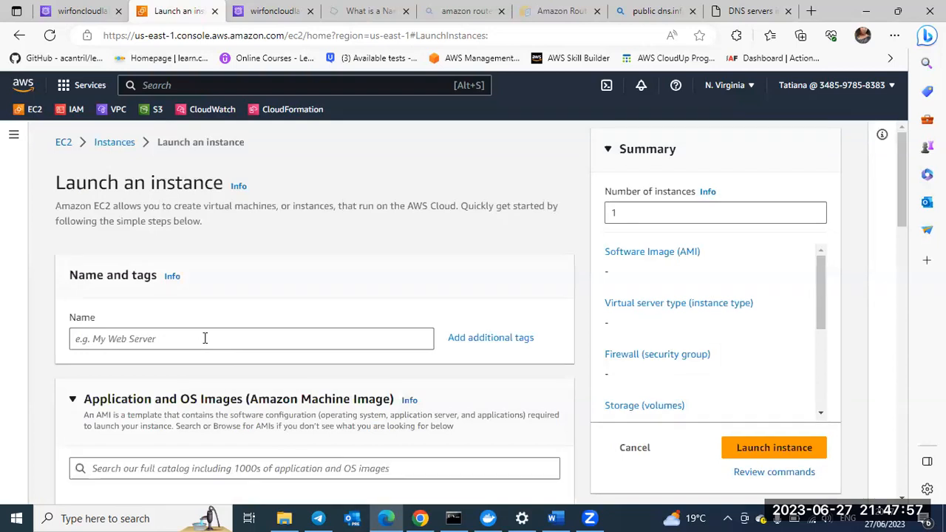
Step: Name the new EC2 instance route-53-demo and look over its Amazon Machine Image options
{"action": "left_click", "coordinate": [205, 339]}
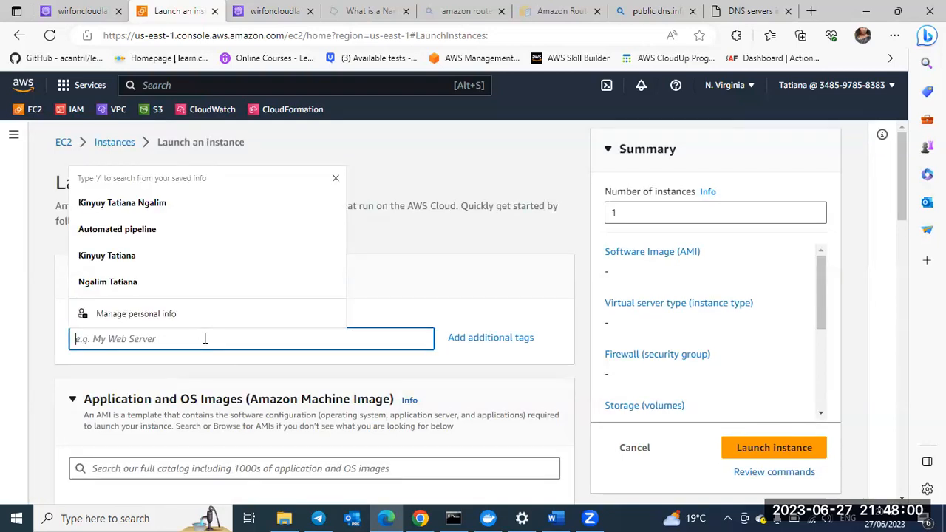
{"action": "type", "text": "ro"}
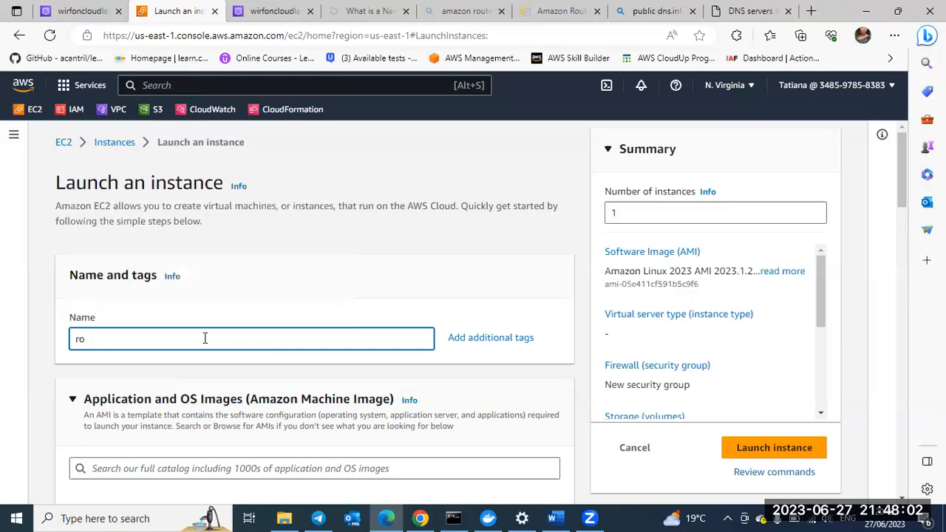
{"action": "type", "text": "urw-53-sw"}
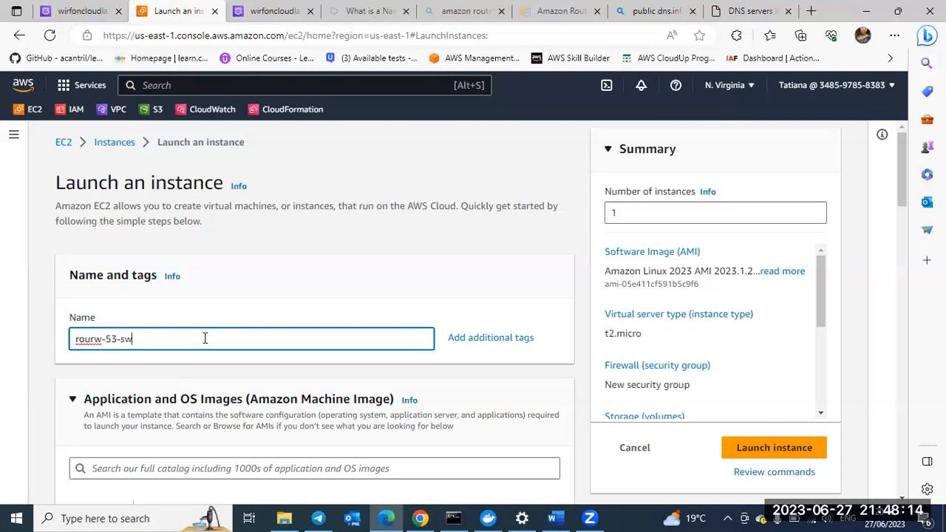
{"action": "type", "text": "mo"}
{"action": "key", "text": "BackSpace"}
{"action": "key", "text": "BackSpace"}
{"action": "key", "text": "BackSpace"}
{"action": "key", "text": "BackSpace"}
{"action": "key", "text": "BackSpace"}
{"action": "key", "text": "BackSpace"}
{"action": "key", "text": "BackSpace"}
{"action": "key", "text": "BackSpace"}
{"action": "key", "text": "BackSpace"}
{"action": "type", "text": "w"}
{"action": "key", "text": "BackSpace"}
{"action": "key", "text": "BackSpace"}
{"action": "key", "text": "BackSpace"}
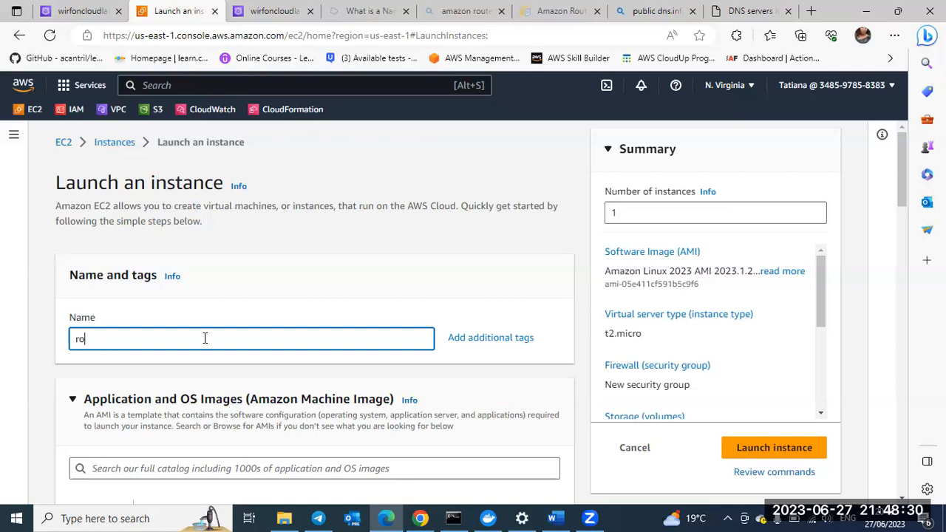
{"action": "type", "text": "ute-53-demo"}
{"action": "scroll", "coordinate": [241, 296], "scroll_direction": "down", "scroll_amount": 2}
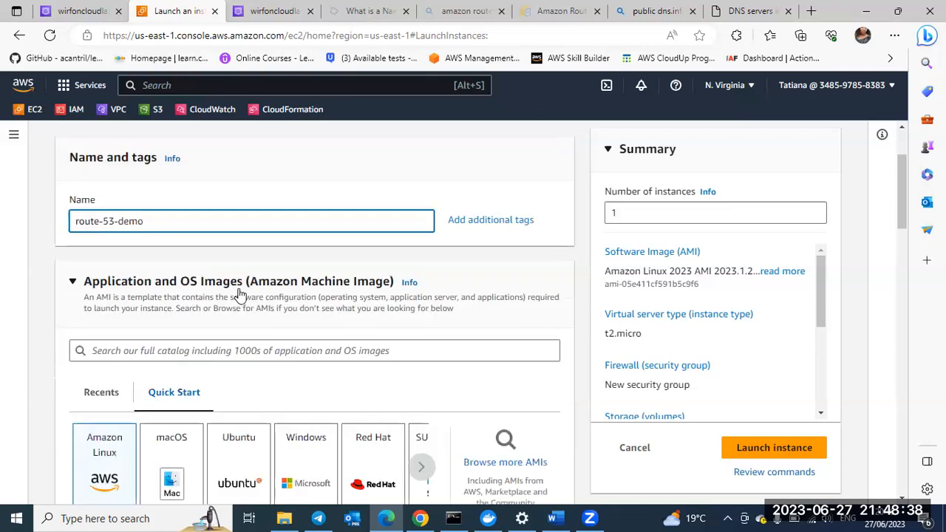
{"action": "scroll", "coordinate": [89, 398], "scroll_direction": "down", "scroll_amount": 1}
{"action": "scroll", "coordinate": [102, 394], "scroll_direction": "down", "scroll_amount": 2}
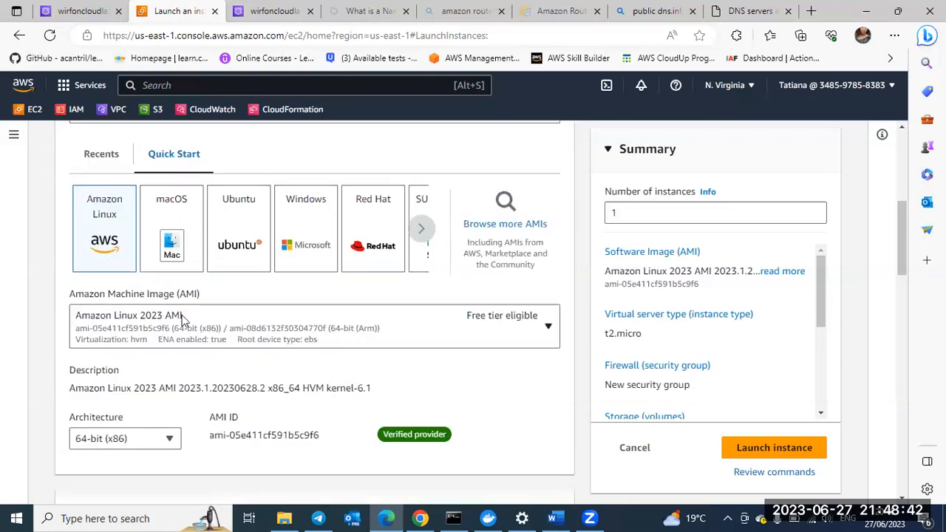
{"action": "scroll", "coordinate": [184, 320], "scroll_direction": "up", "scroll_amount": 4}
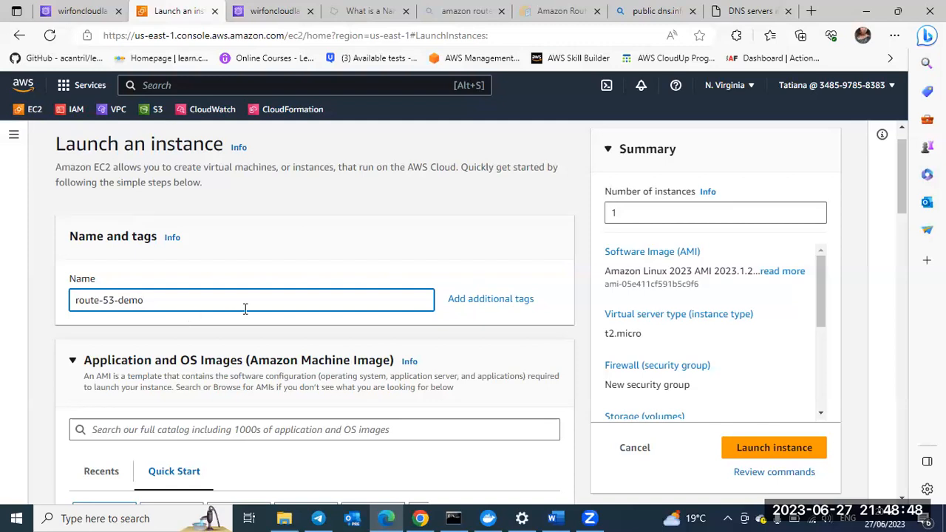
{"action": "scroll", "coordinate": [428, 195], "scroll_direction": "up", "scroll_amount": 1}
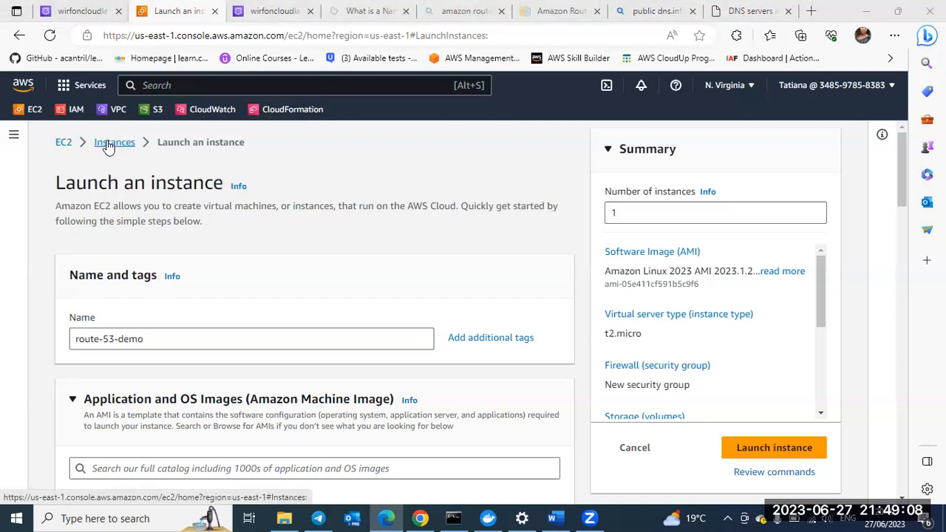
{"action": "left_click", "coordinate": [147, 85]}
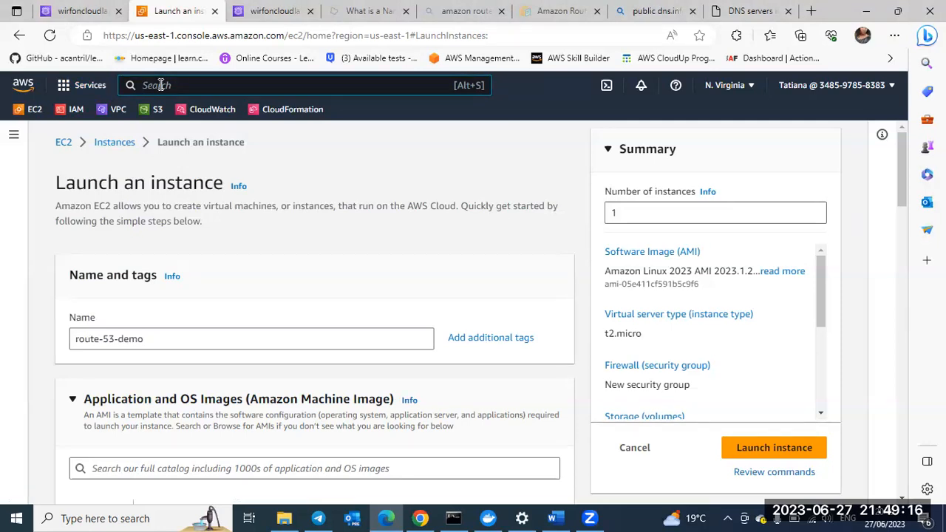
{"action": "type", "text": "ec"}
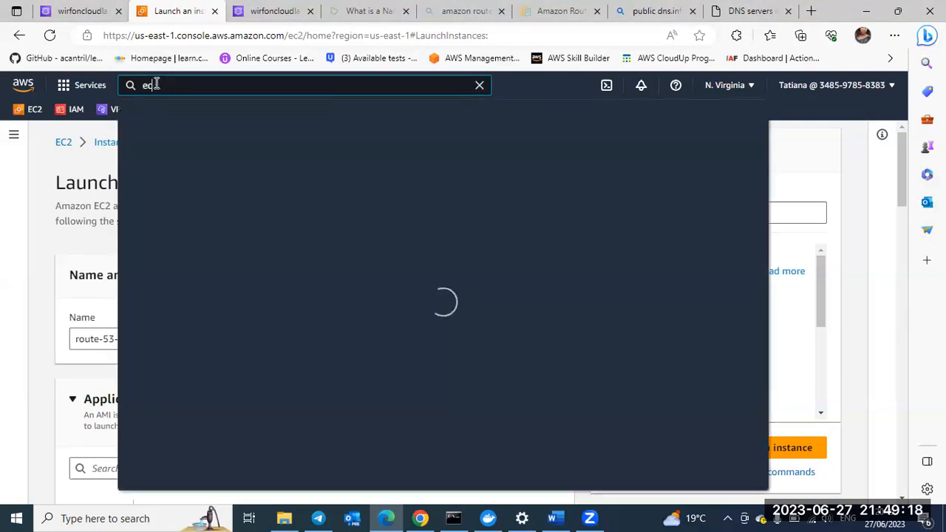
{"action": "type", "text": "2"}
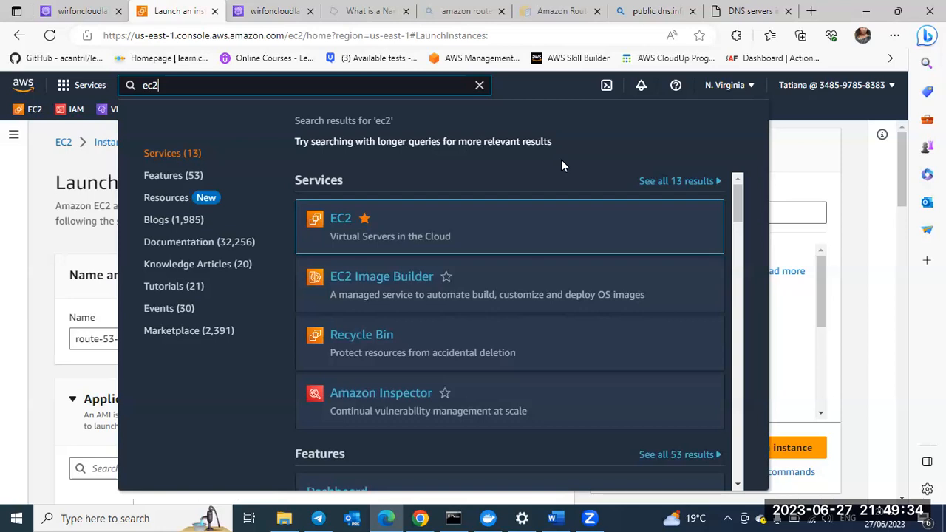
{"action": "left_click", "coordinate": [46, 159]}
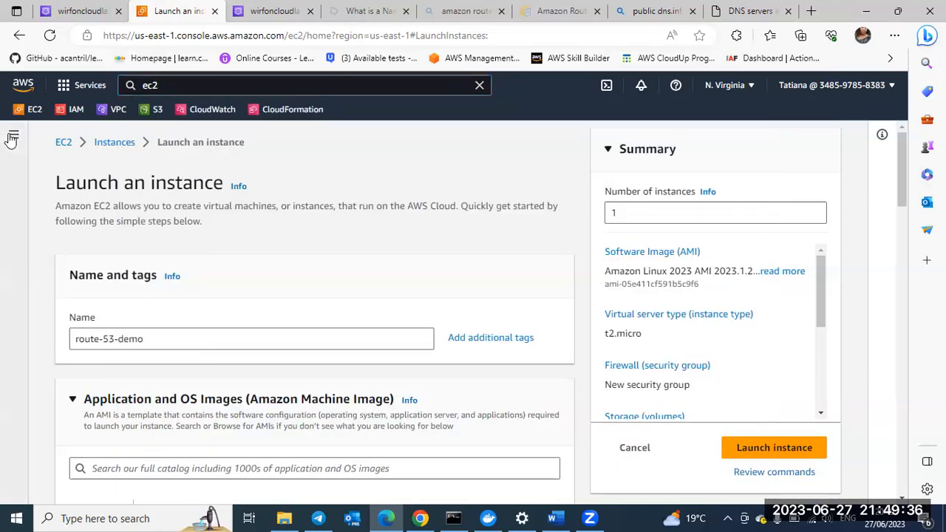
Step: Return to the EC2 dashboard and start a fresh instance launch from there
{"action": "left_click", "coordinate": [12, 139]}
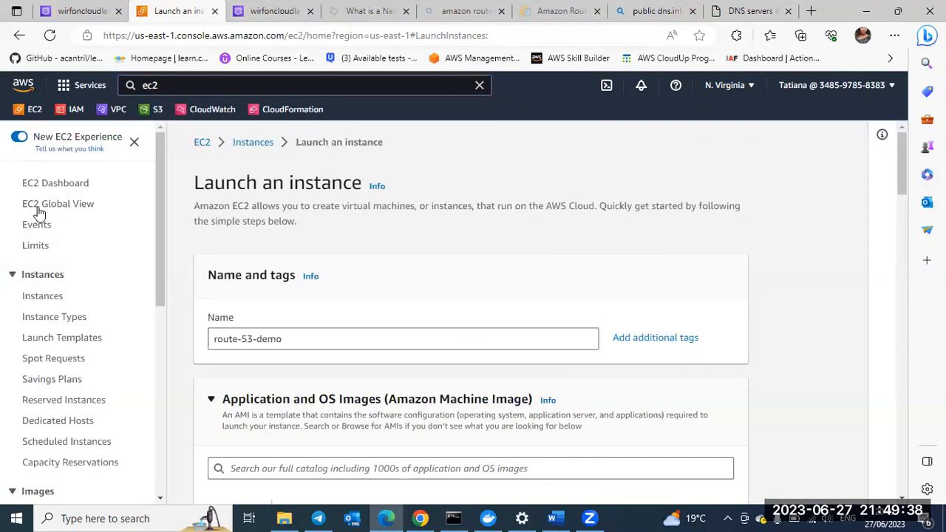
{"action": "left_click", "coordinate": [34, 277]}
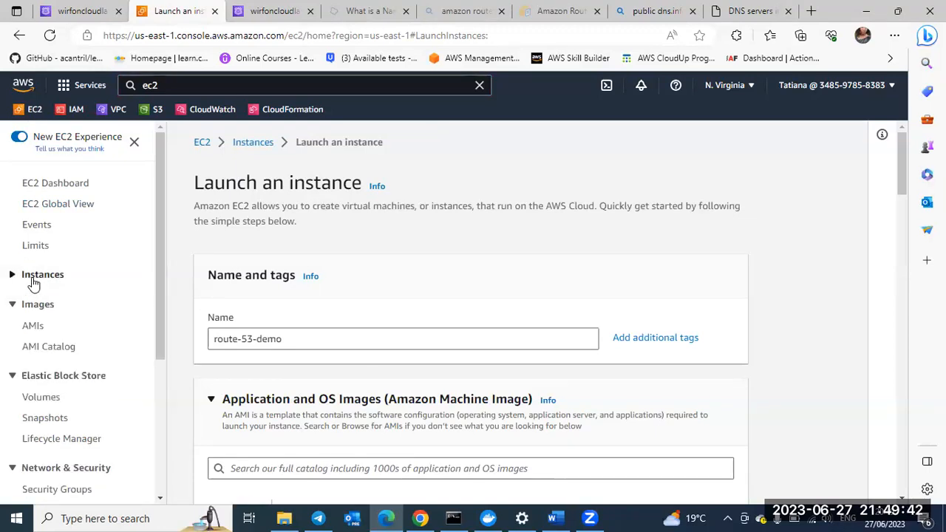
{"action": "left_click", "coordinate": [32, 280]}
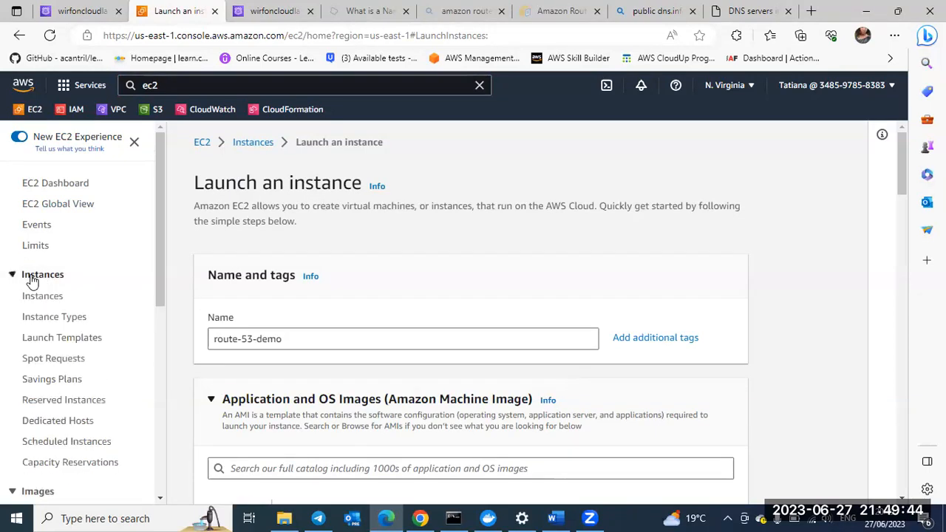
{"action": "left_click", "coordinate": [204, 144]}
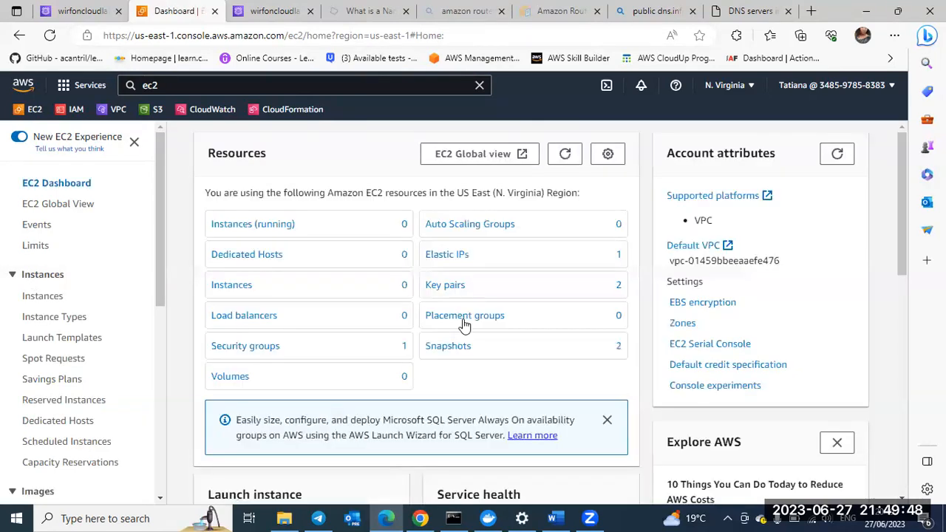
{"action": "scroll", "coordinate": [464, 323], "scroll_direction": "down", "scroll_amount": 1}
{"action": "scroll", "coordinate": [236, 399], "scroll_direction": "down", "scroll_amount": 2}
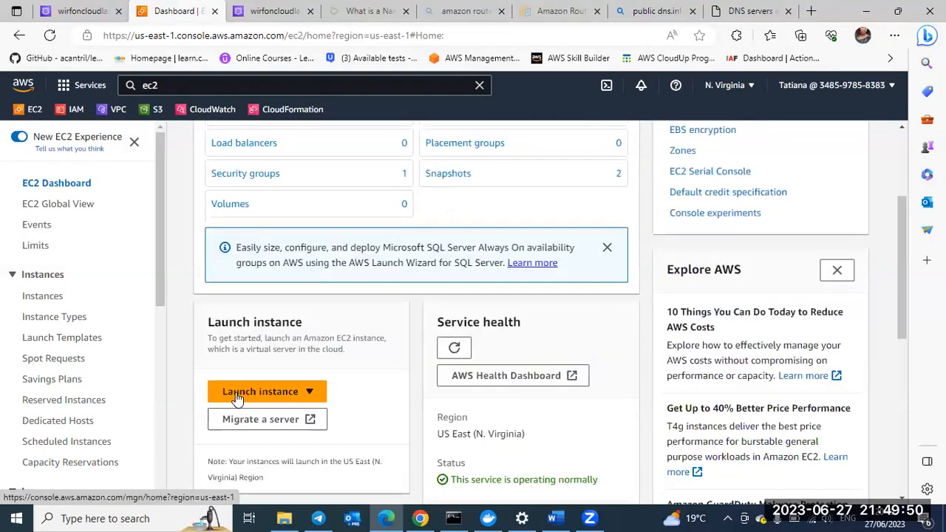
{"action": "left_click", "coordinate": [237, 398]}
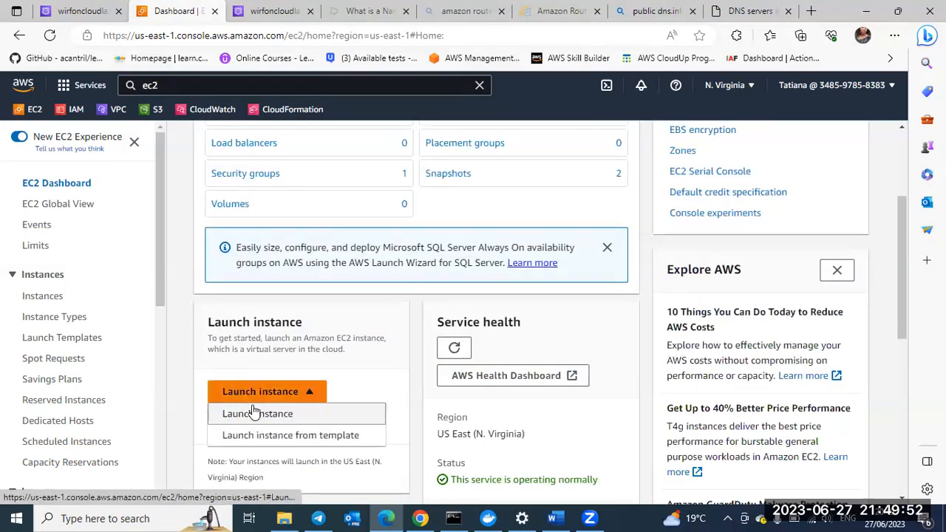
{"action": "left_click", "coordinate": [255, 416]}
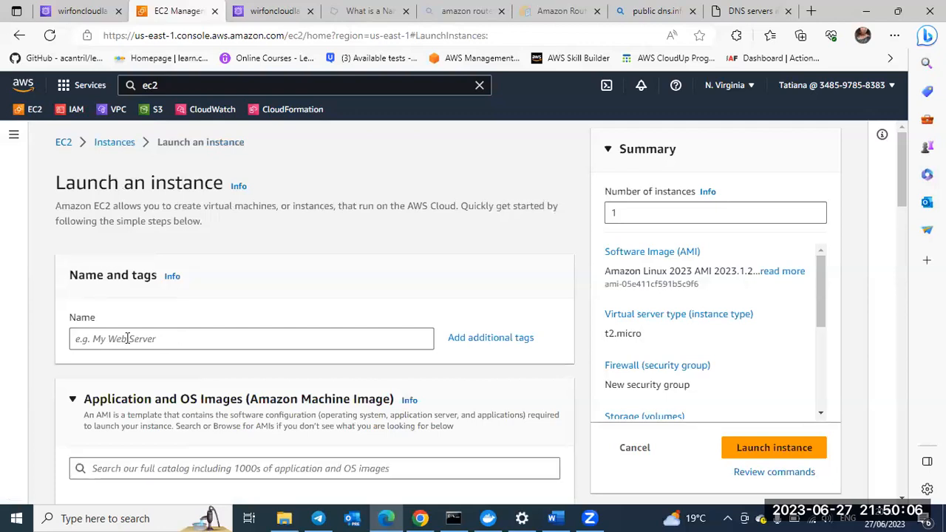
Step: Name the new EC2 instance route-53-demo-server
{"action": "left_click", "coordinate": [127, 338]}
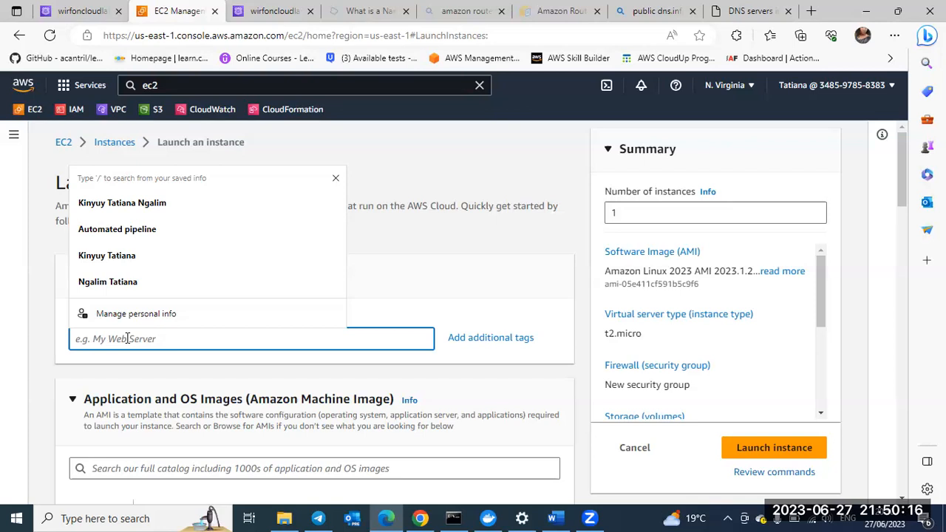
{"action": "type", "text": "route-"}
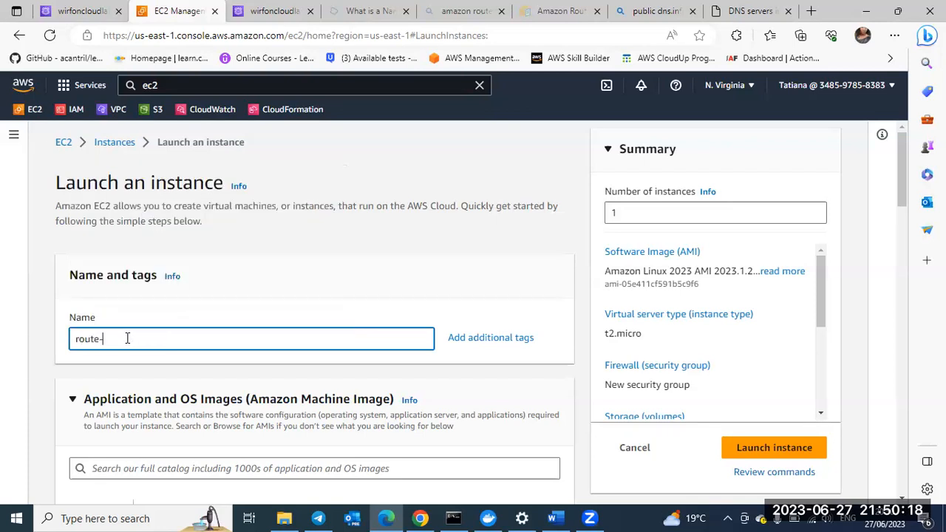
{"action": "type", "text": "53-demo-server"}
Step: Examine the Amazon Machine Image choices, the image description and architecture, and the instance type section of the launch form
{"action": "scroll", "coordinate": [211, 343], "scroll_direction": "down", "scroll_amount": 2}
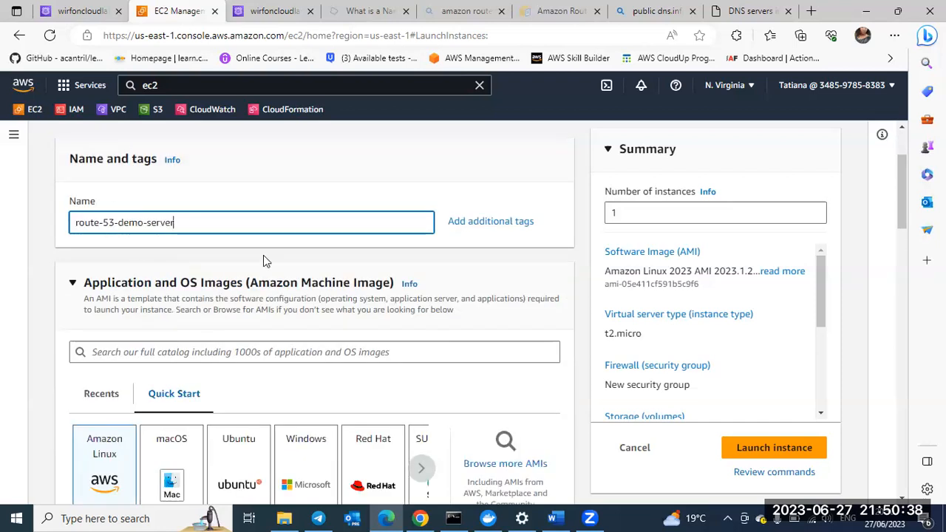
{"action": "scroll", "coordinate": [225, 255], "scroll_direction": "down", "scroll_amount": 1}
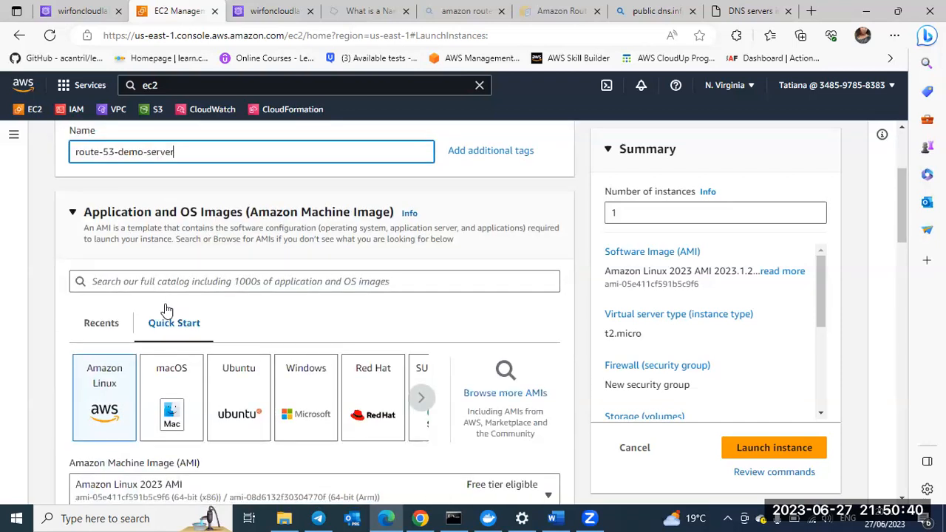
{"action": "scroll", "coordinate": [167, 309], "scroll_direction": "down", "scroll_amount": 1}
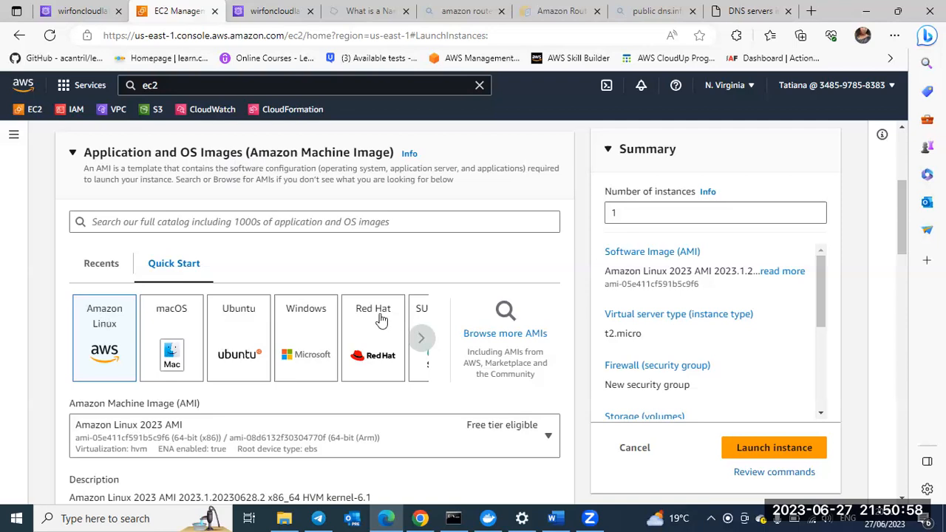
{"action": "scroll", "coordinate": [212, 347], "scroll_direction": "down", "scroll_amount": 1}
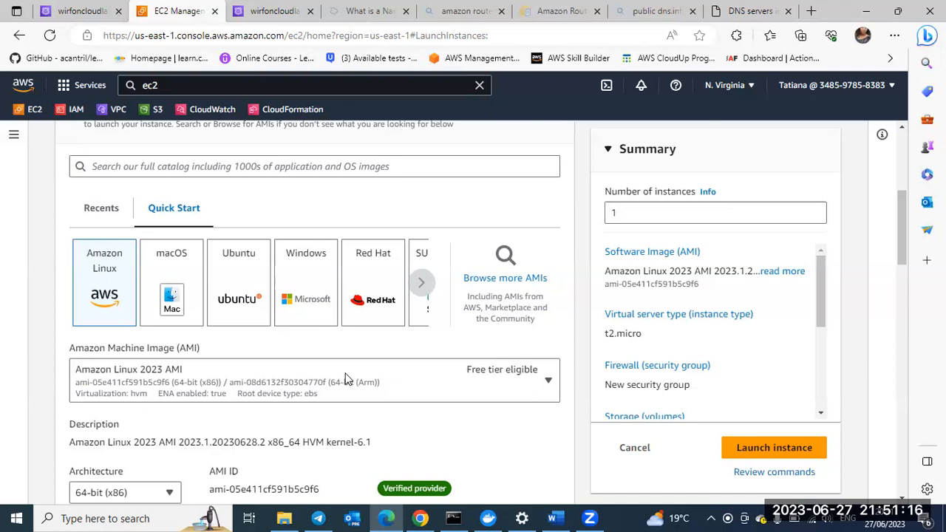
{"action": "scroll", "coordinate": [347, 380], "scroll_direction": "down", "scroll_amount": 1}
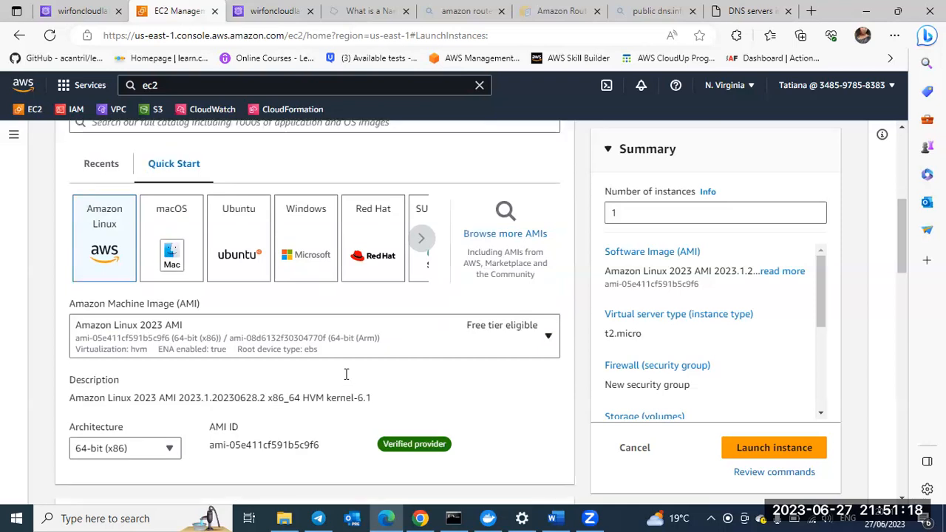
{"action": "scroll", "coordinate": [231, 342], "scroll_direction": "down", "scroll_amount": 1}
{"action": "scroll", "coordinate": [102, 267], "scroll_direction": "down", "scroll_amount": 1}
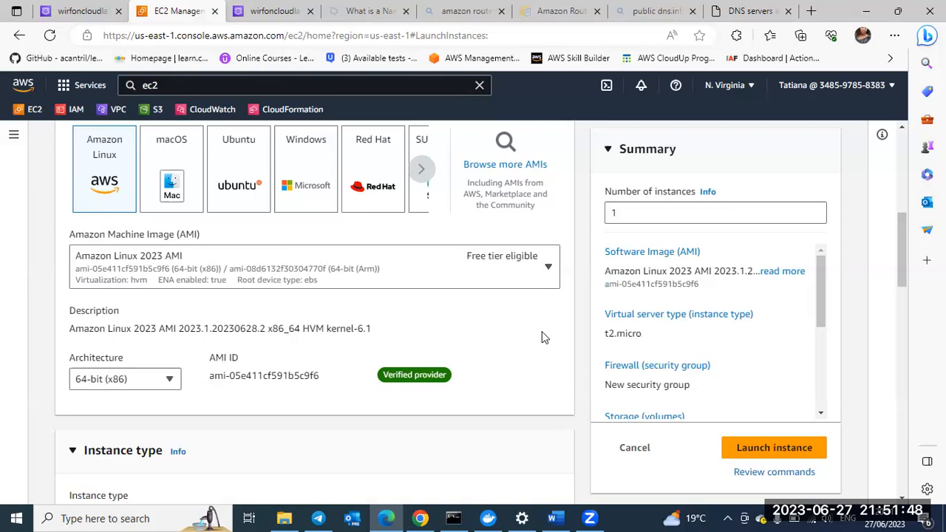
{"action": "scroll", "coordinate": [542, 332], "scroll_direction": "down", "scroll_amount": 1}
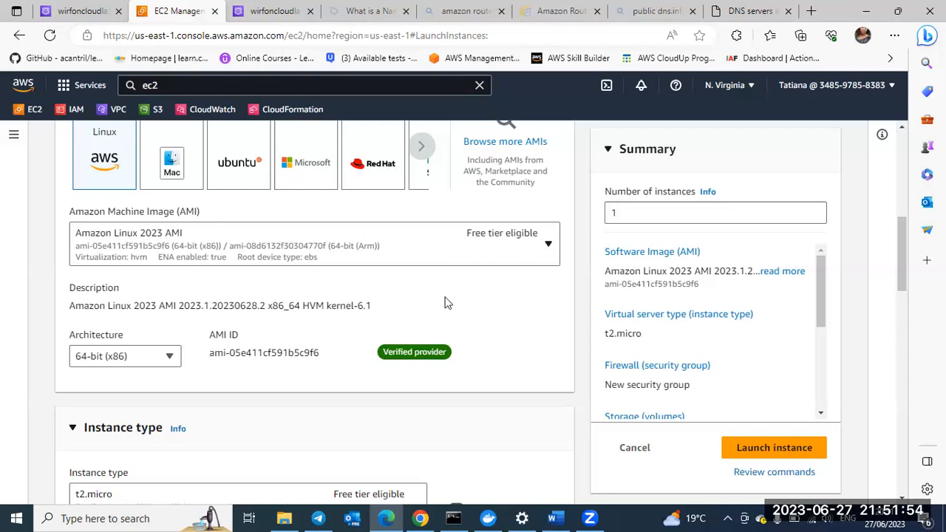
{"action": "scroll", "coordinate": [444, 303], "scroll_direction": "down", "scroll_amount": 1}
{"action": "scroll", "coordinate": [137, 285], "scroll_direction": "down", "scroll_amount": 1}
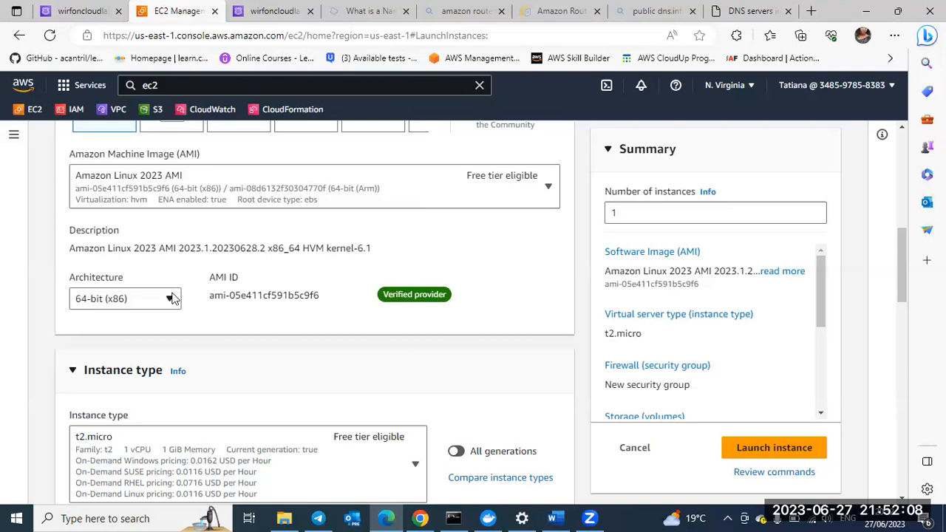
{"action": "scroll", "coordinate": [158, 322], "scroll_direction": "down", "scroll_amount": 1}
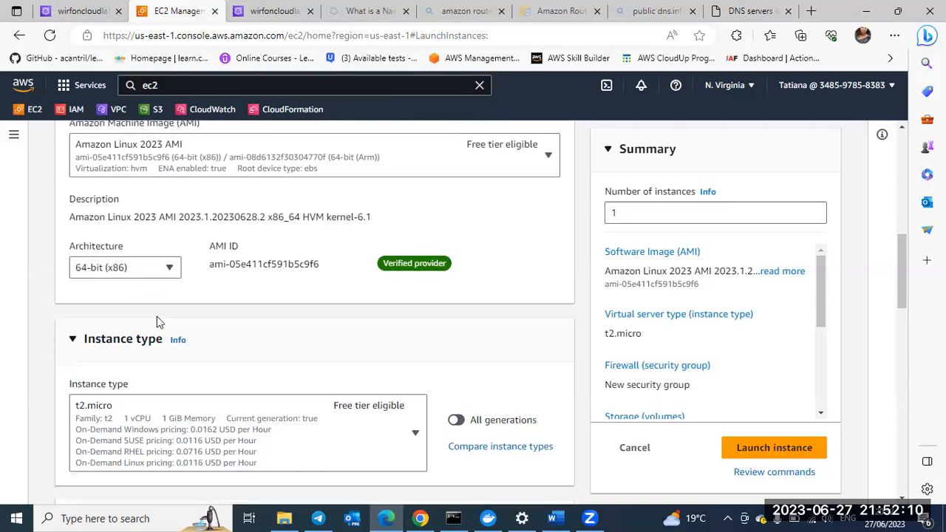
{"action": "scroll", "coordinate": [152, 296], "scroll_direction": "down", "scroll_amount": 2}
{"action": "scroll", "coordinate": [116, 218], "scroll_direction": "down", "scroll_amount": 2}
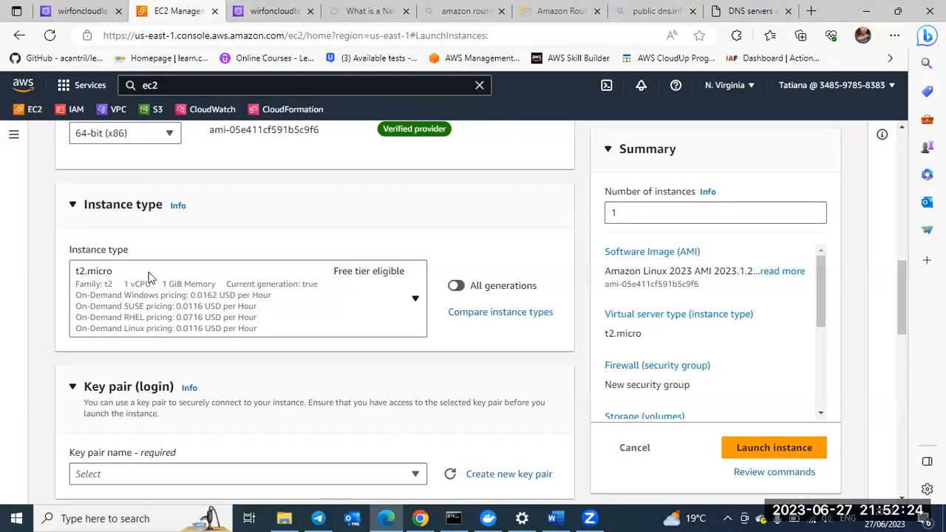
Step: Look through the available instance types and their hourly pricing, keeping t2.micro for the instance
{"action": "left_click", "coordinate": [414, 313]}
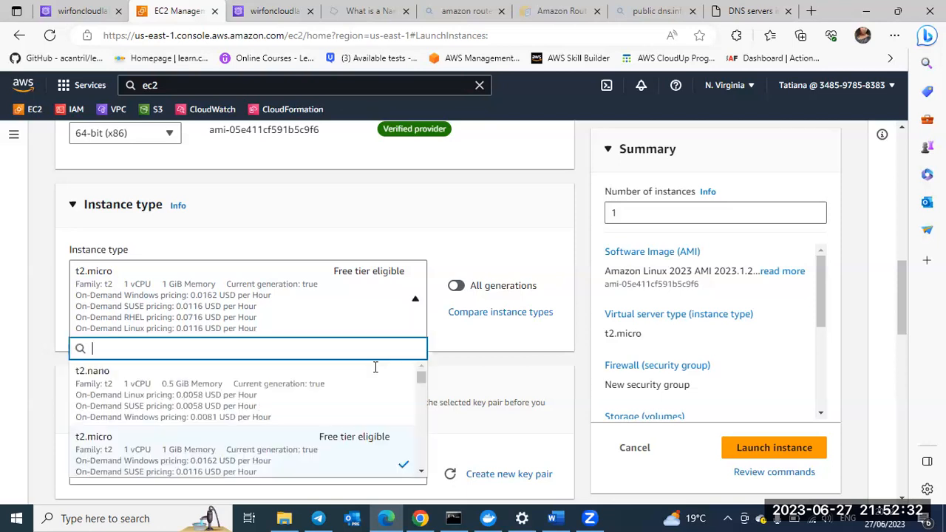
{"action": "scroll", "coordinate": [294, 432], "scroll_direction": "down", "scroll_amount": 3}
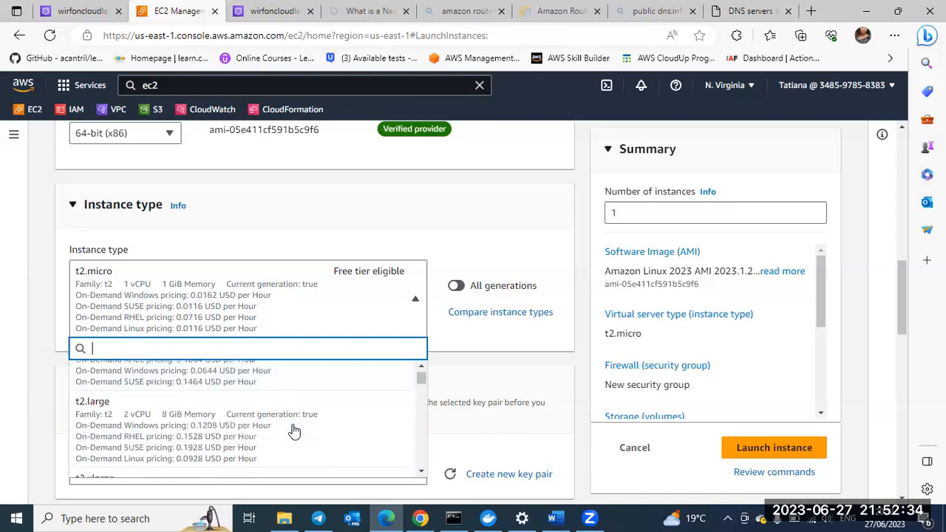
{"action": "scroll", "coordinate": [294, 432], "scroll_direction": "down", "scroll_amount": 3}
{"action": "scroll", "coordinate": [294, 432], "scroll_direction": "down", "scroll_amount": 3}
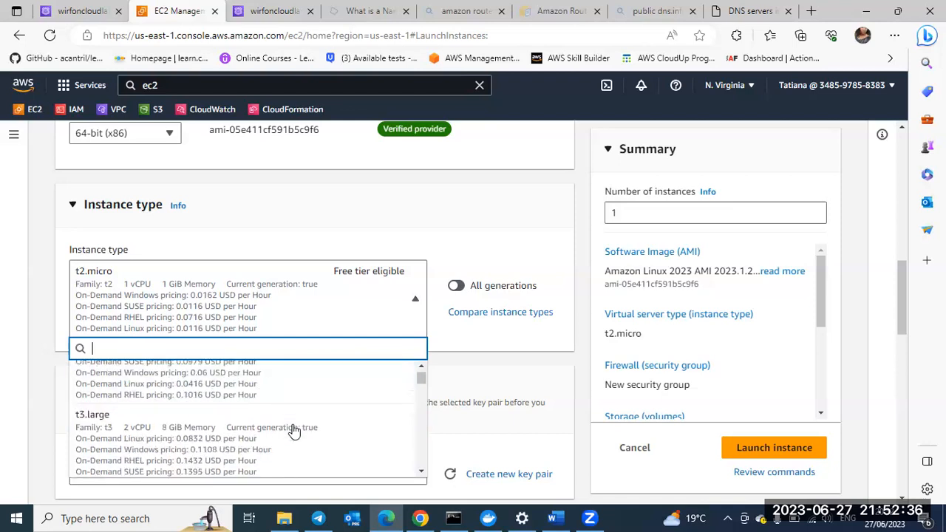
{"action": "scroll", "coordinate": [295, 432], "scroll_direction": "down", "scroll_amount": 2}
{"action": "scroll", "coordinate": [294, 431], "scroll_direction": "down", "scroll_amount": 3}
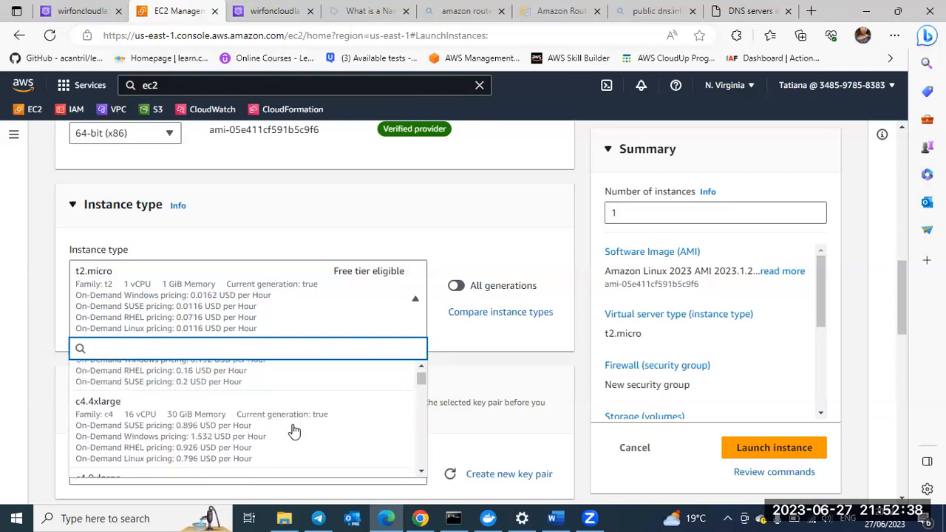
{"action": "scroll", "coordinate": [294, 432], "scroll_direction": "down", "scroll_amount": 2}
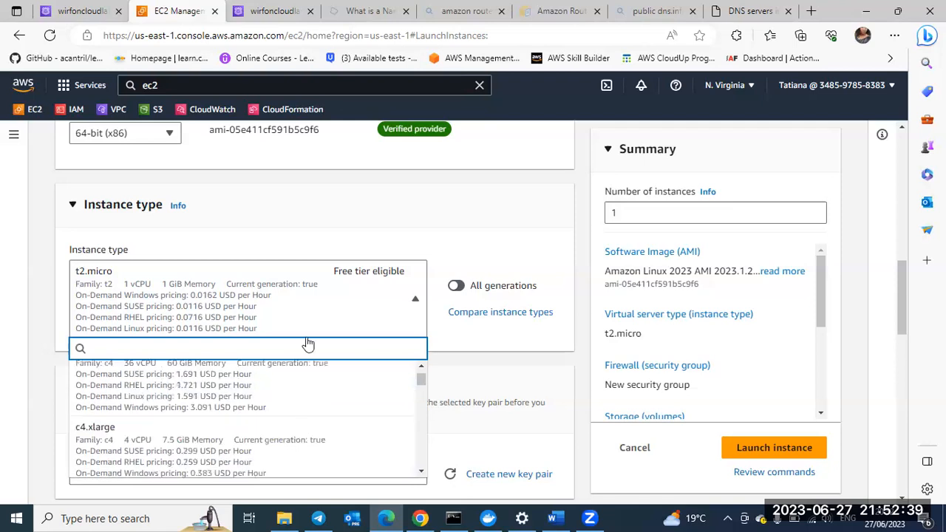
{"action": "left_click", "coordinate": [330, 306]}
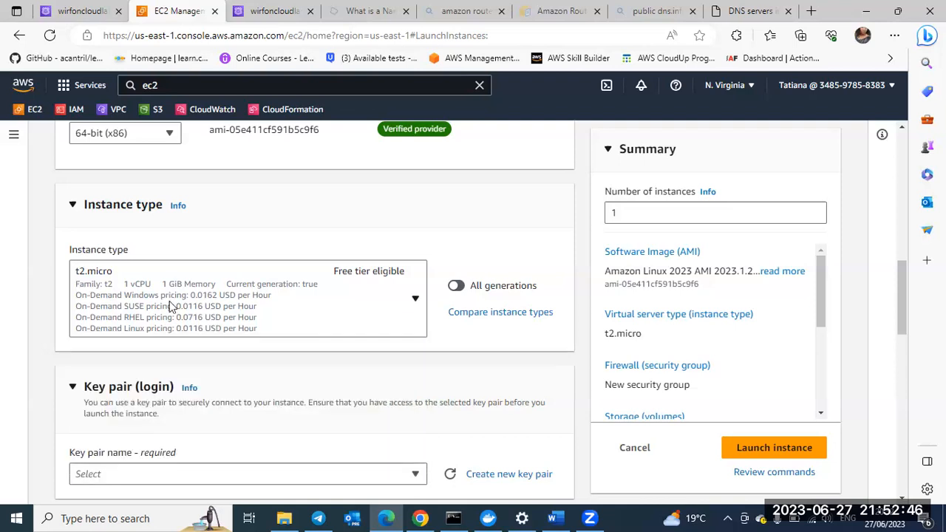
{"action": "scroll", "coordinate": [81, 275], "scroll_direction": "down", "scroll_amount": 2}
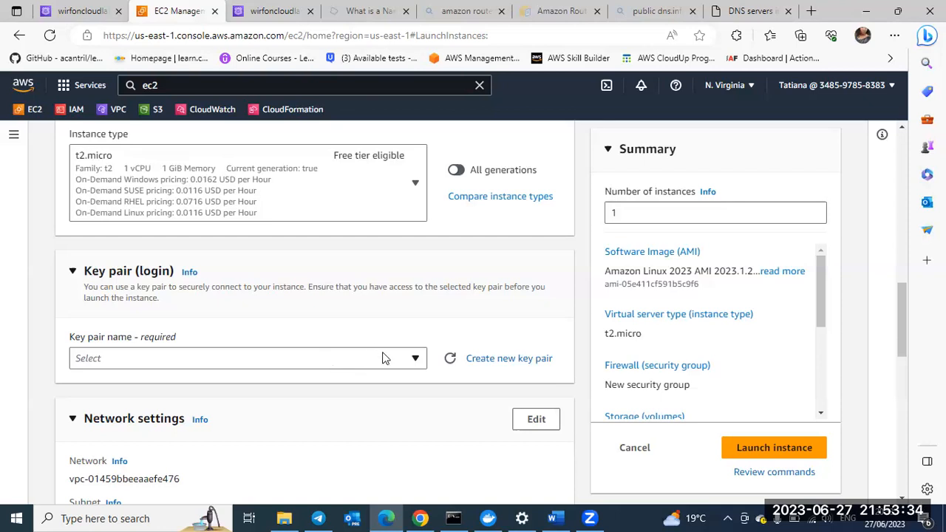
Step: Set the instance's key pair option to Proceed without a key pair (Not recommended)
{"action": "scroll", "coordinate": [365, 382], "scroll_direction": "down", "scroll_amount": 1}
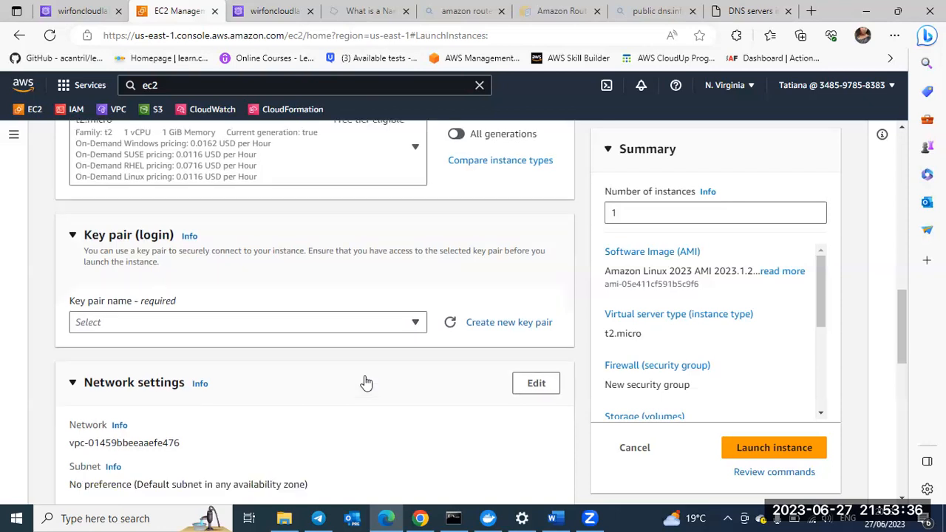
{"action": "scroll", "coordinate": [412, 295], "scroll_direction": "down", "scroll_amount": 1}
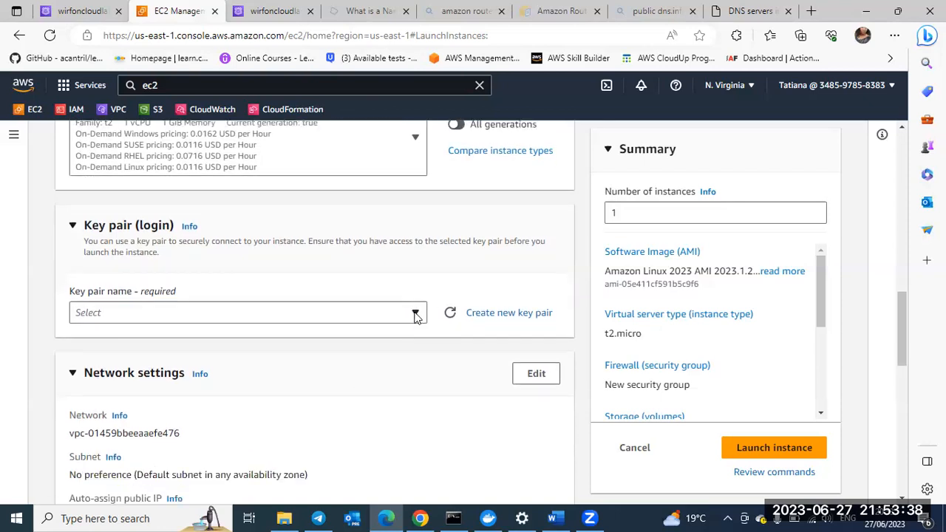
{"action": "left_click", "coordinate": [348, 313]}
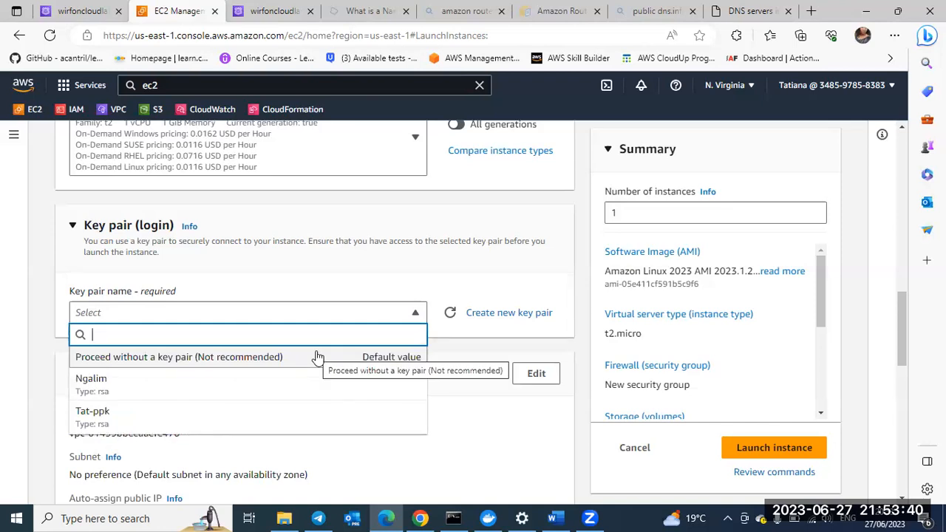
{"action": "left_click", "coordinate": [317, 358]}
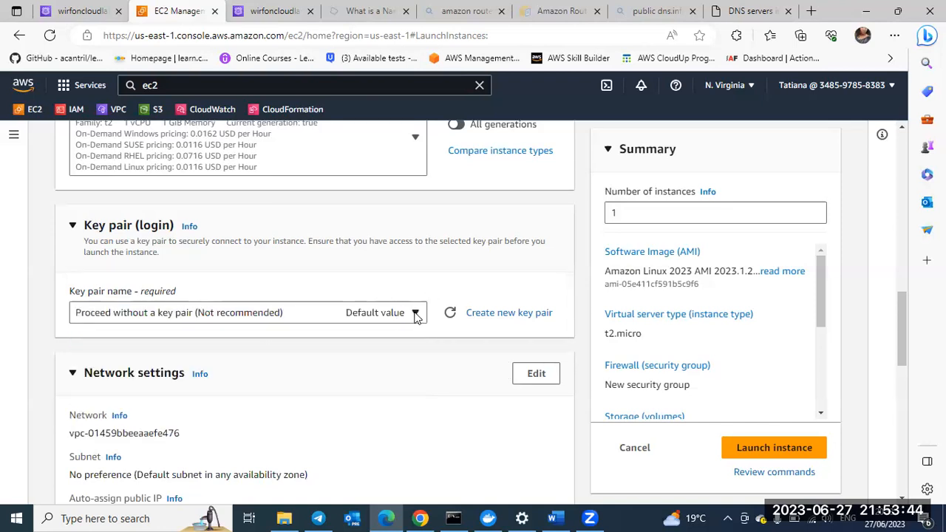
{"action": "left_click", "coordinate": [416, 315]}
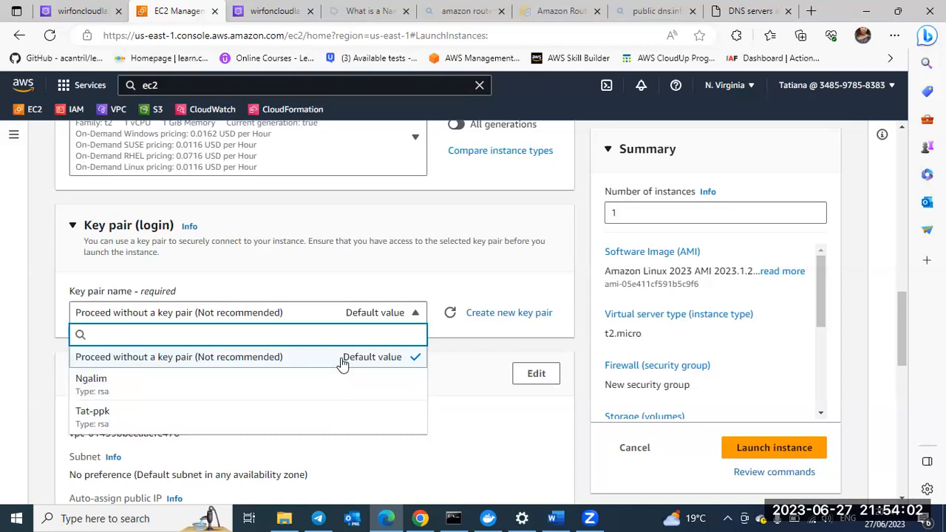
{"action": "left_click", "coordinate": [332, 367]}
Step: Open the network settings for editing and examine the VPC, subnet, public IP, security group, inbound rule and storage sections
{"action": "scroll", "coordinate": [332, 375], "scroll_direction": "down", "scroll_amount": 1}
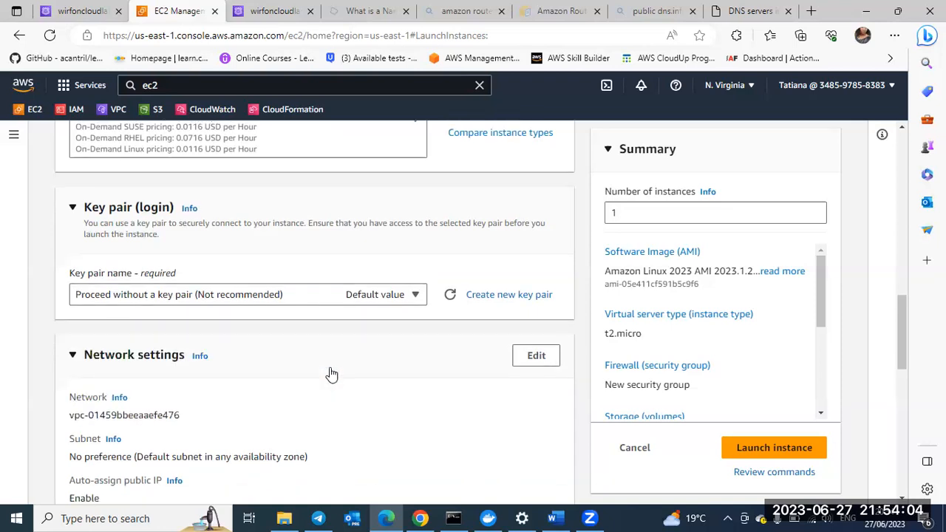
{"action": "scroll", "coordinate": [330, 373], "scroll_direction": "down", "scroll_amount": 1}
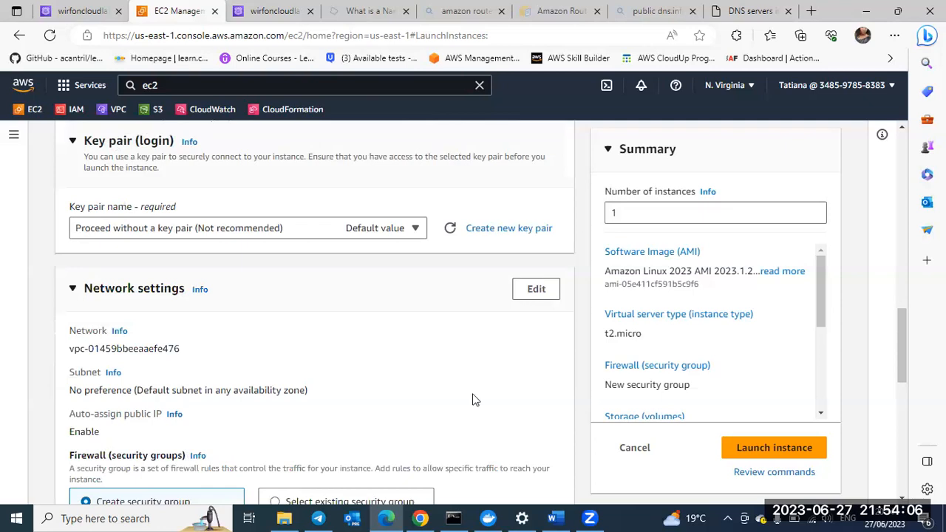
{"action": "scroll", "coordinate": [332, 318], "scroll_direction": "down", "scroll_amount": 1}
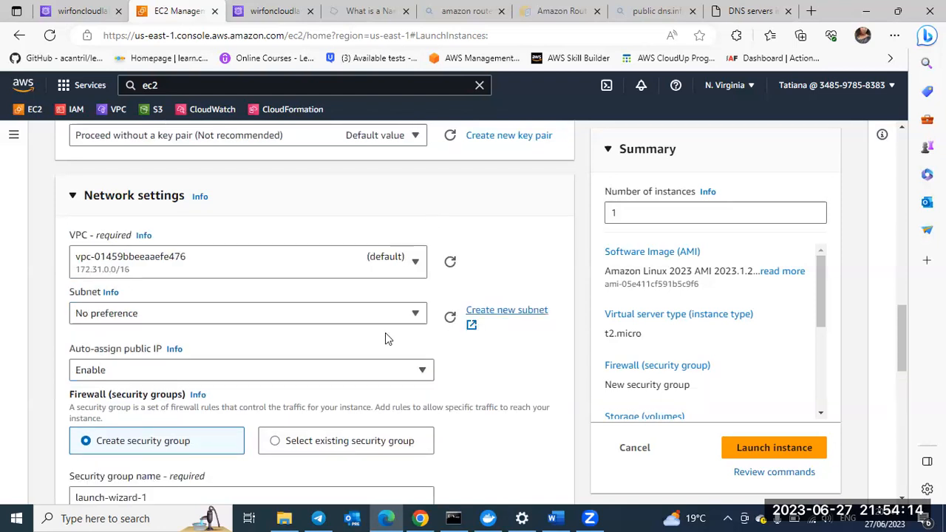
{"action": "scroll", "coordinate": [471, 314], "scroll_direction": "down", "scroll_amount": 1}
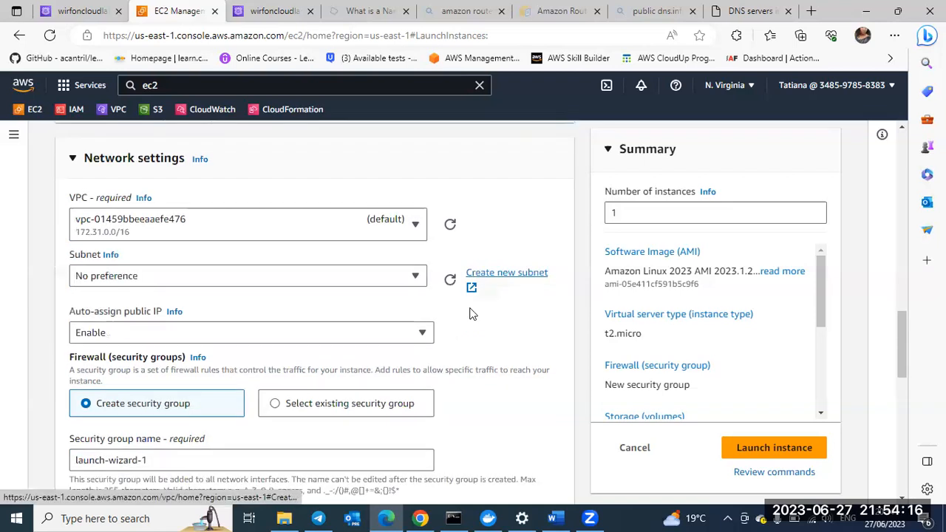
{"action": "scroll", "coordinate": [470, 313], "scroll_direction": "down", "scroll_amount": 1}
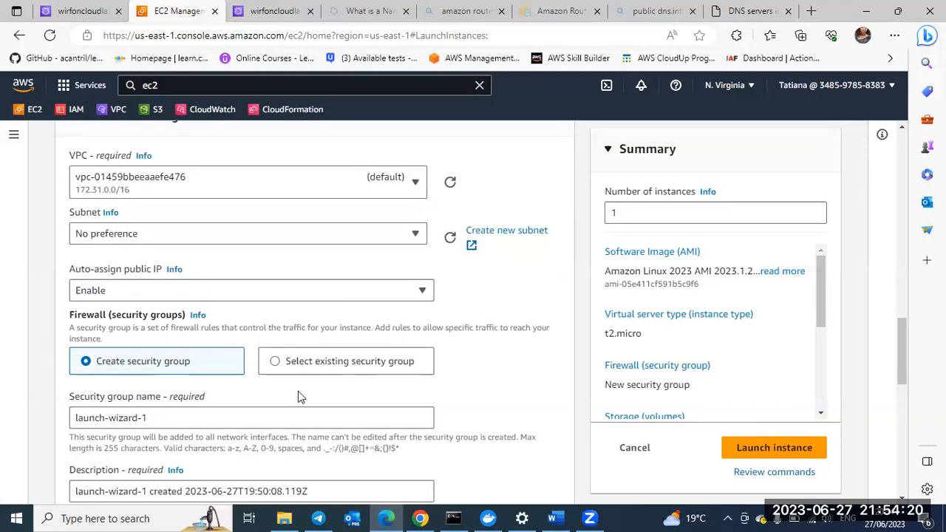
{"action": "scroll", "coordinate": [298, 391], "scroll_direction": "down", "scroll_amount": 2}
{"action": "scroll", "coordinate": [299, 398], "scroll_direction": "down", "scroll_amount": 1}
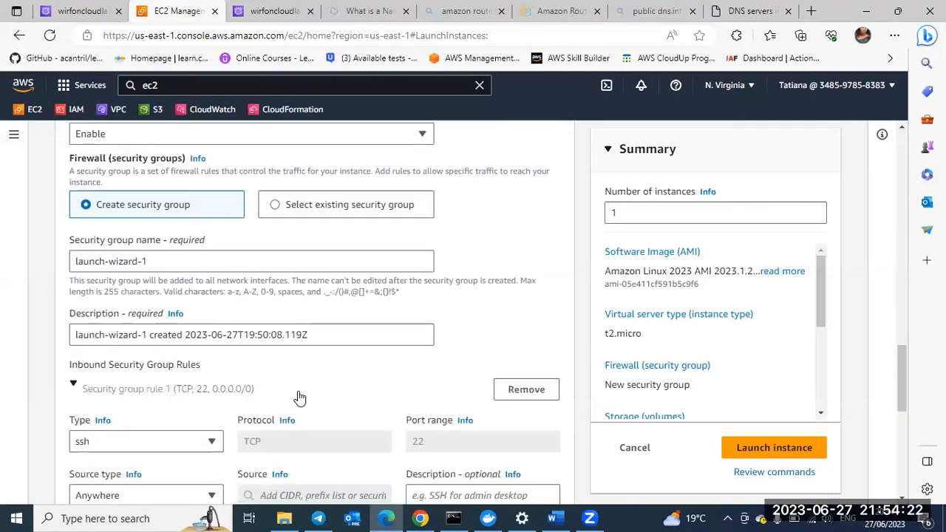
{"action": "scroll", "coordinate": [299, 397], "scroll_direction": "down", "scroll_amount": 2}
{"action": "scroll", "coordinate": [298, 397], "scroll_direction": "down", "scroll_amount": 4}
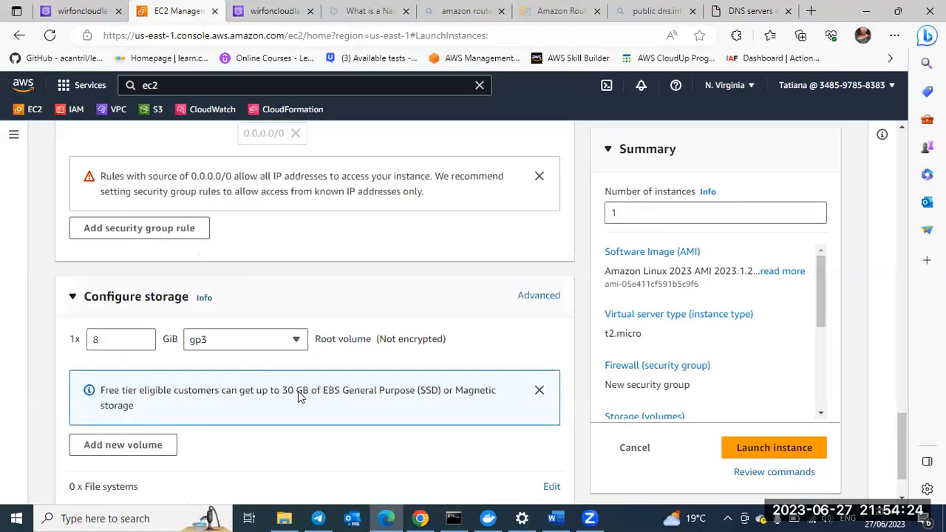
{"action": "scroll", "coordinate": [299, 397], "scroll_direction": "down", "scroll_amount": 1}
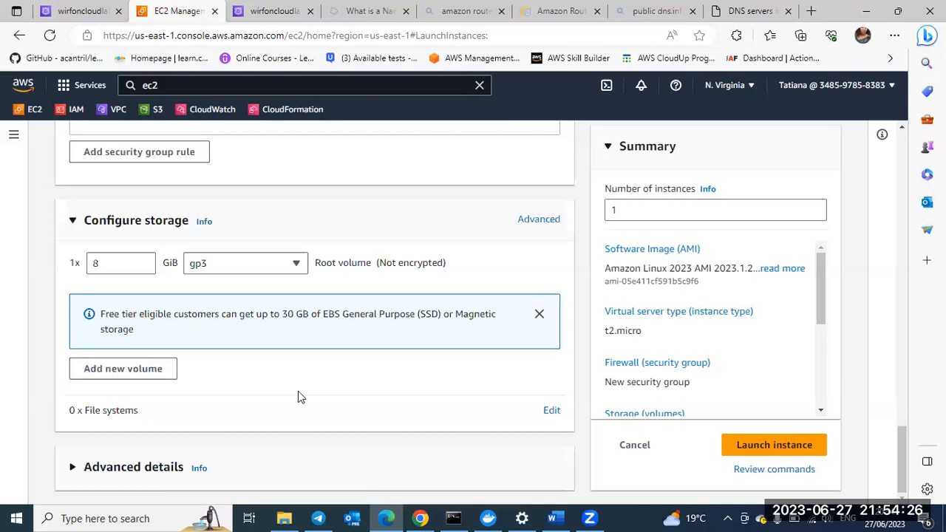
{"action": "scroll", "coordinate": [298, 397], "scroll_direction": "down", "scroll_amount": 1}
{"action": "scroll", "coordinate": [298, 397], "scroll_direction": "up", "scroll_amount": 3}
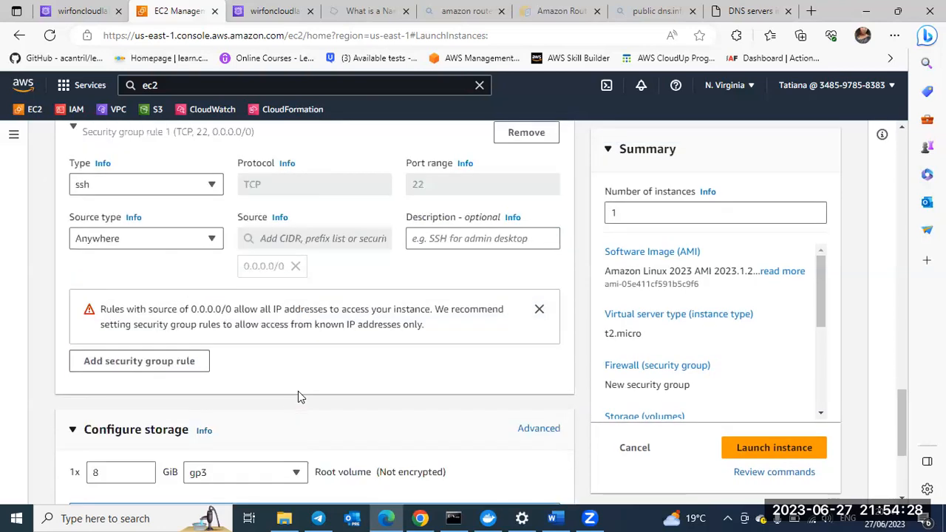
{"action": "scroll", "coordinate": [298, 397], "scroll_direction": "up", "scroll_amount": 2}
{"action": "scroll", "coordinate": [300, 397], "scroll_direction": "up", "scroll_amount": 2}
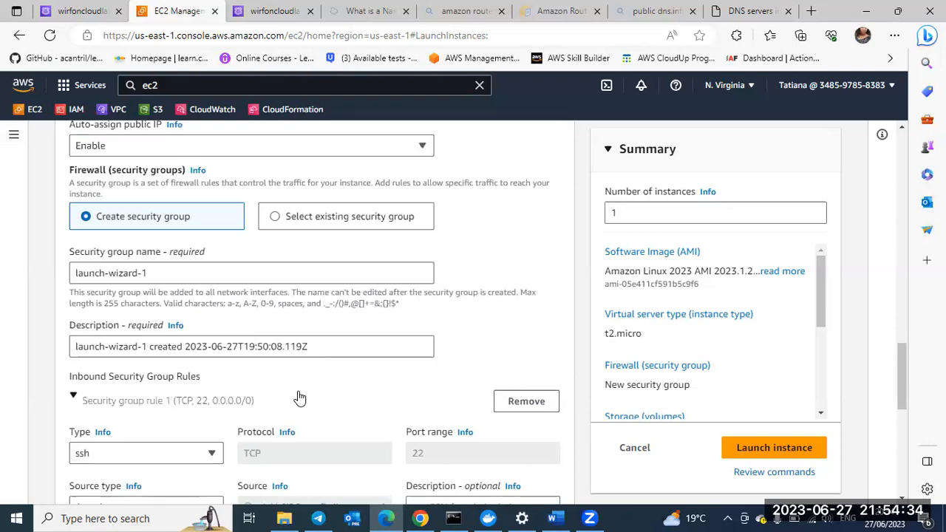
{"action": "scroll", "coordinate": [350, 371], "scroll_direction": "down", "scroll_amount": 2}
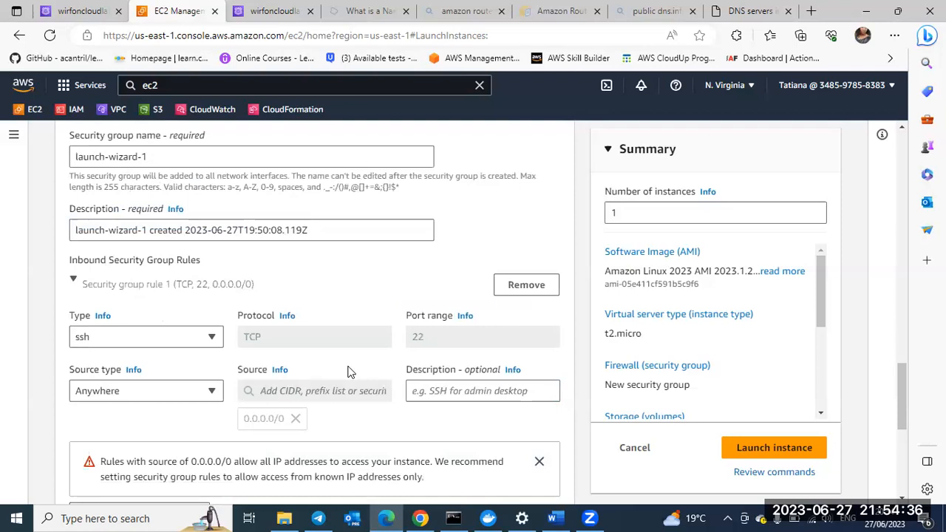
{"action": "scroll", "coordinate": [350, 372], "scroll_direction": "up", "scroll_amount": 1}
{"action": "scroll", "coordinate": [350, 372], "scroll_direction": "down", "scroll_amount": 6}
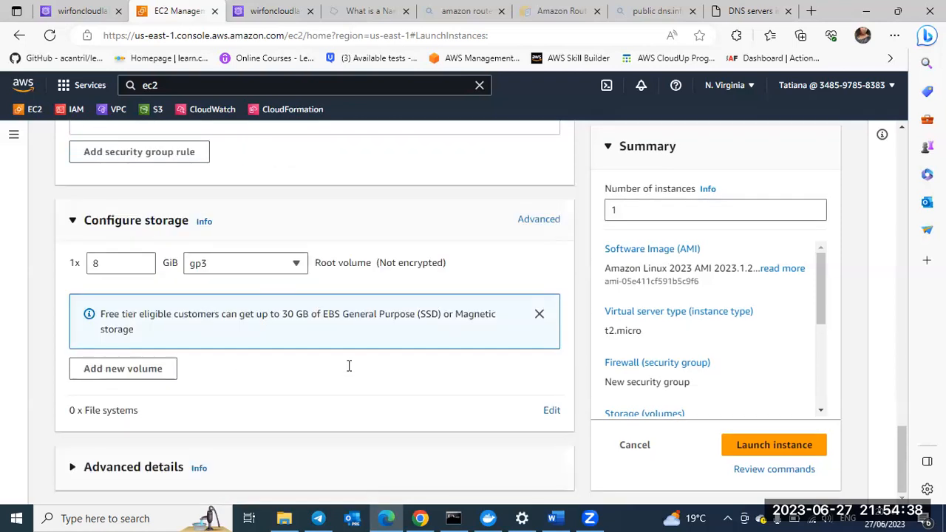
Step: Launch the configured instance and go to the list of instances
{"action": "left_click", "coordinate": [754, 448]}
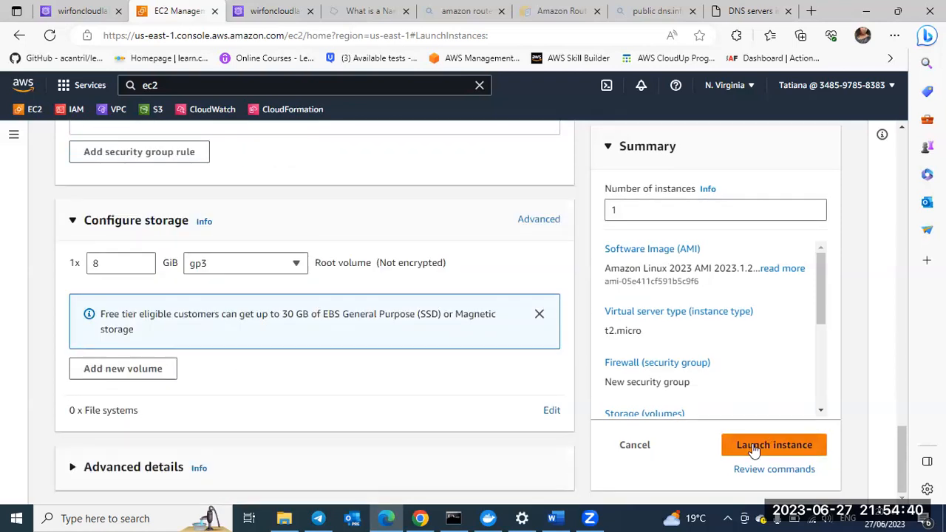
{"action": "left_click", "coordinate": [754, 451]}
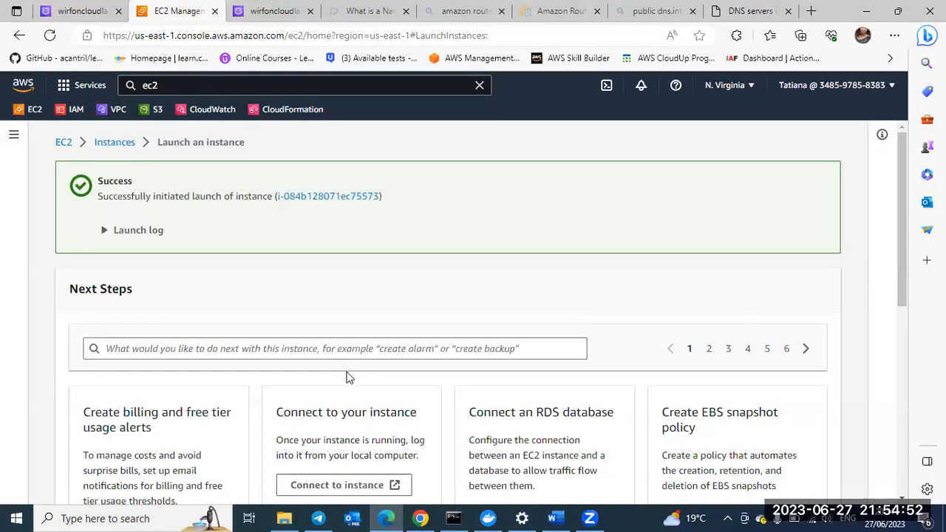
{"action": "left_click", "coordinate": [115, 141]}
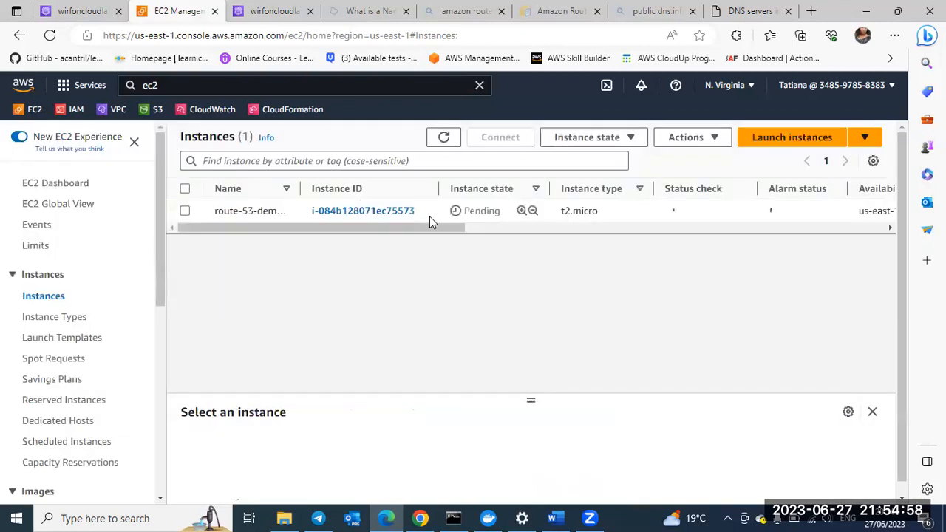
Step: Refresh the instances list repeatedly and look briefly at the instance summary to check the state of route-53-demo-server
{"action": "left_click", "coordinate": [449, 139]}
{"action": "left_click", "coordinate": [449, 139]}
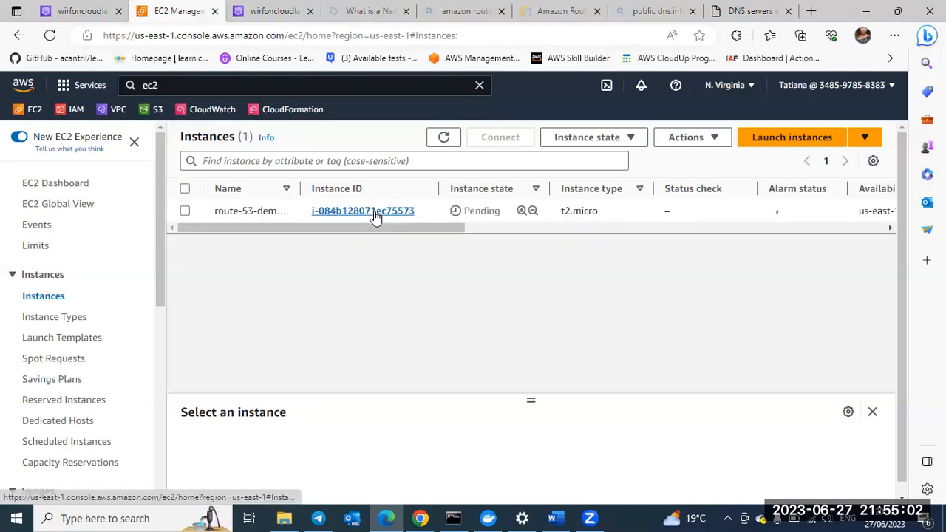
{"action": "left_click", "coordinate": [374, 211]}
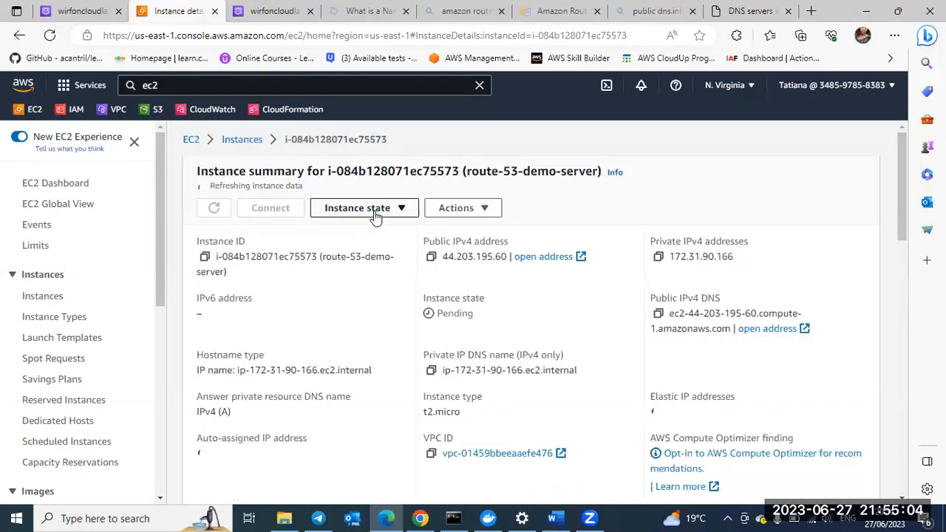
{"action": "left_click", "coordinate": [237, 142]}
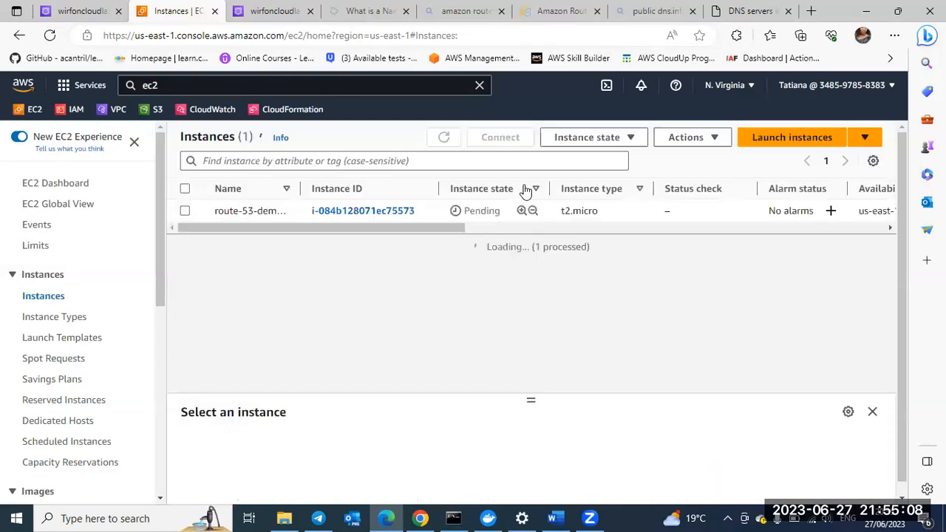
{"action": "left_click", "coordinate": [443, 141]}
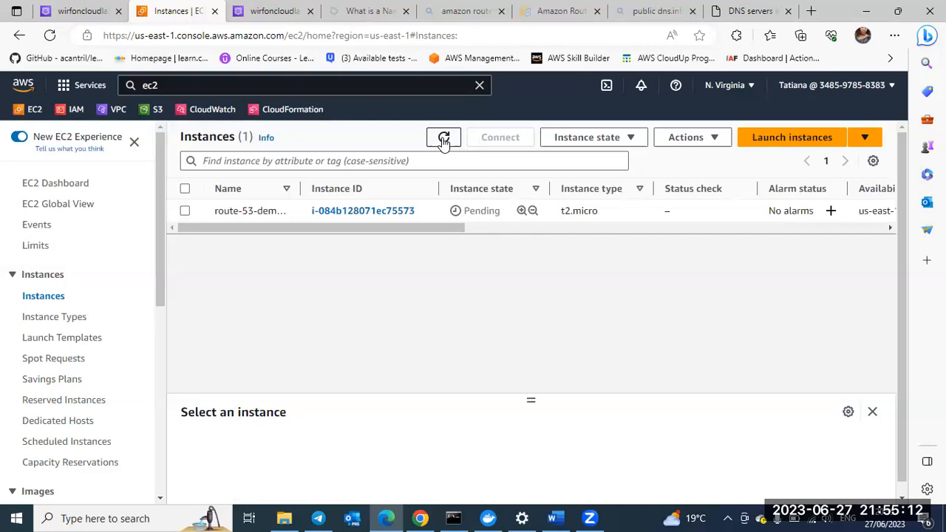
{"action": "left_click", "coordinate": [443, 141]}
{"action": "left_click", "coordinate": [444, 141]}
{"action": "left_click", "coordinate": [443, 139]}
{"action": "left_click", "coordinate": [444, 140]}
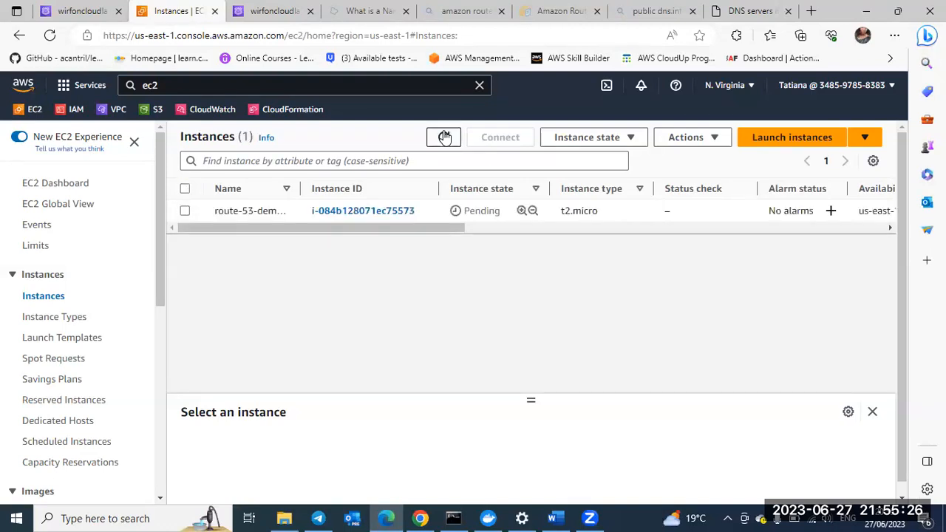
{"action": "left_click", "coordinate": [444, 137]}
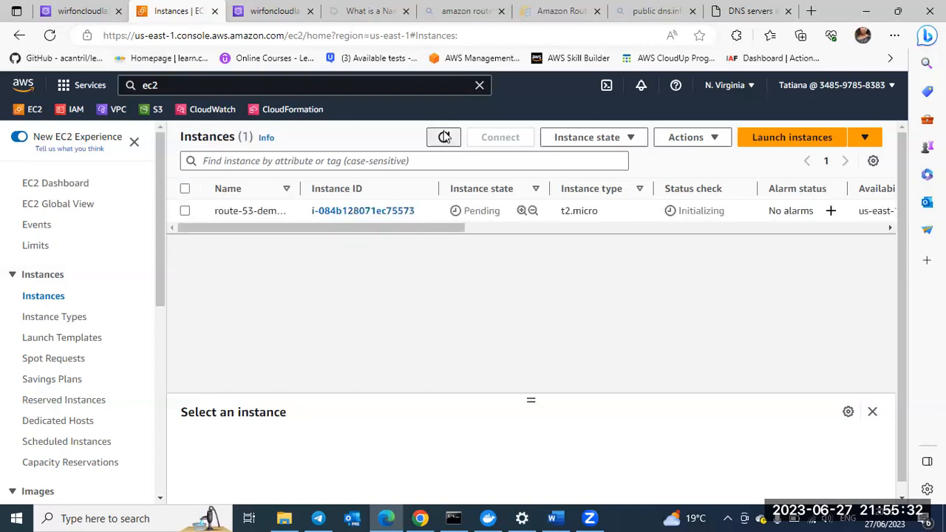
{"action": "left_click", "coordinate": [445, 138]}
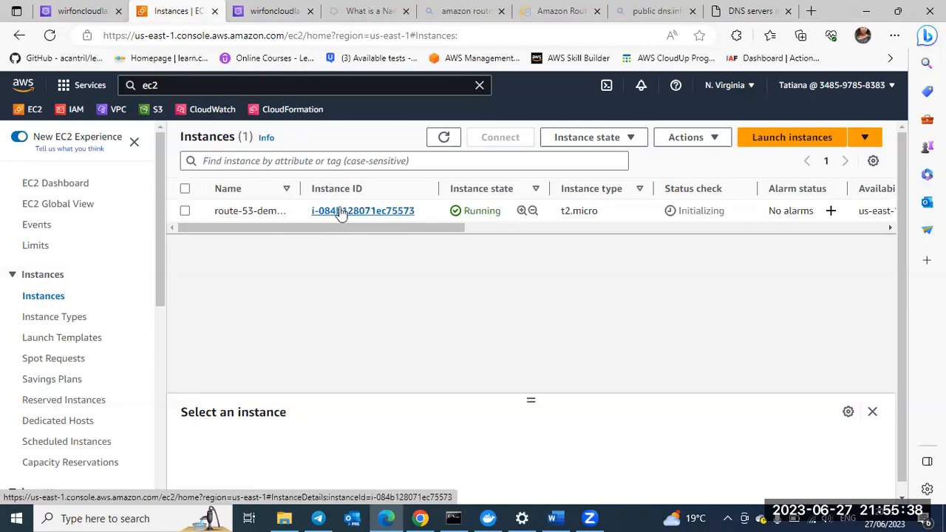
Step: Copy the public IPv4 address of route-53-demo-server from its instance summary and return to the instances list
{"action": "left_click", "coordinate": [342, 212]}
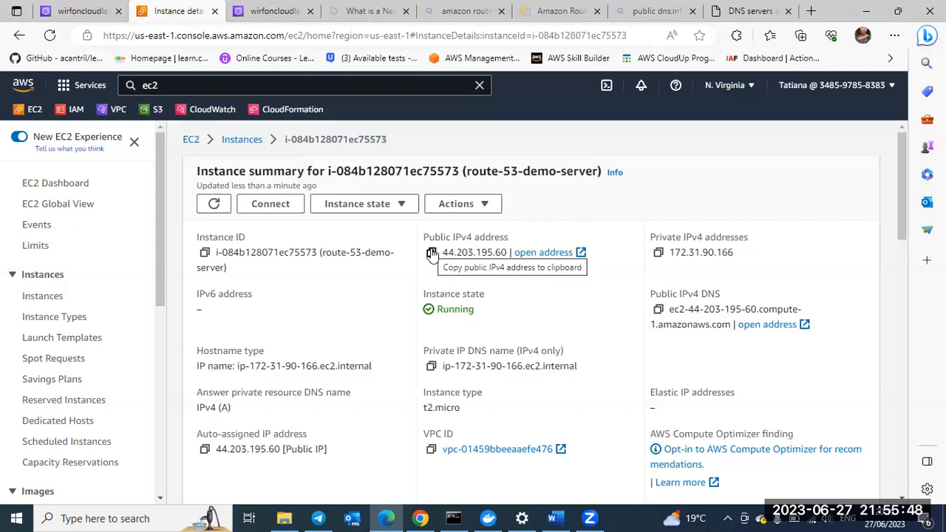
{"action": "left_click", "coordinate": [433, 253]}
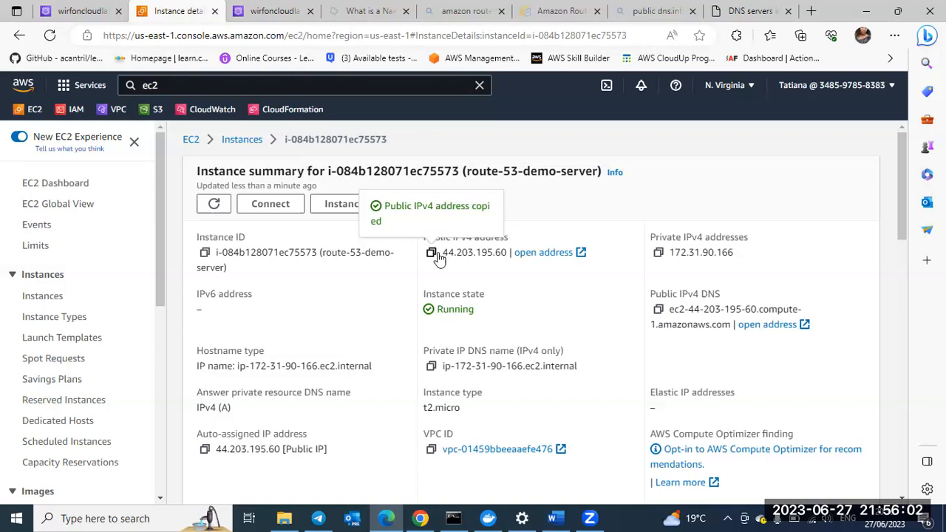
{"action": "left_click", "coordinate": [242, 139]}
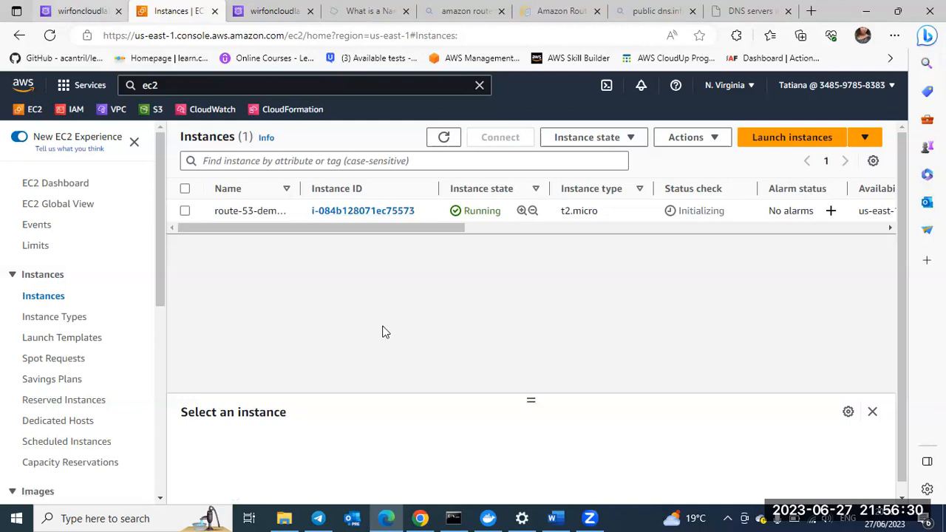
Step: Switch to the Route 53 hosted zone wirfoncloudlab.com and start creating a new record
{"action": "key", "text": "ctrl+shift+Tab"}
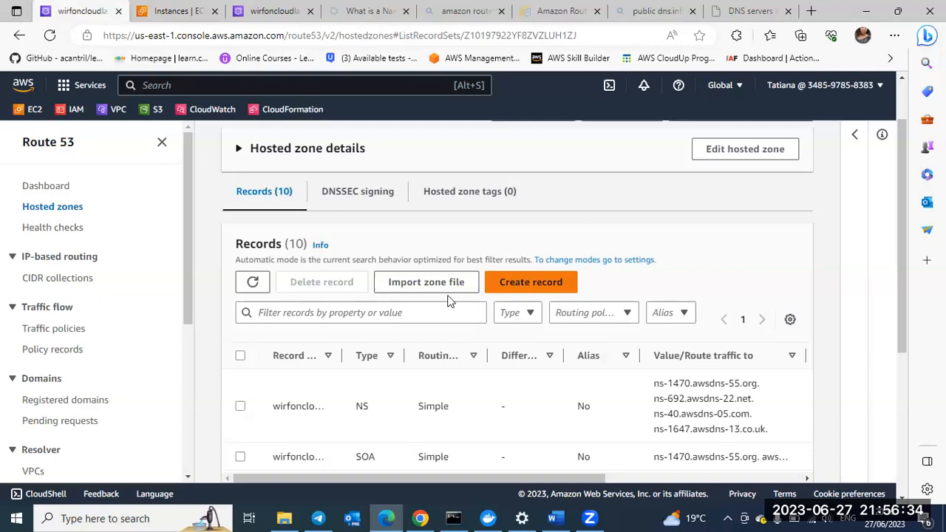
{"action": "scroll", "coordinate": [448, 300], "scroll_direction": "down", "scroll_amount": 1}
{"action": "scroll", "coordinate": [441, 281], "scroll_direction": "down", "scroll_amount": 1}
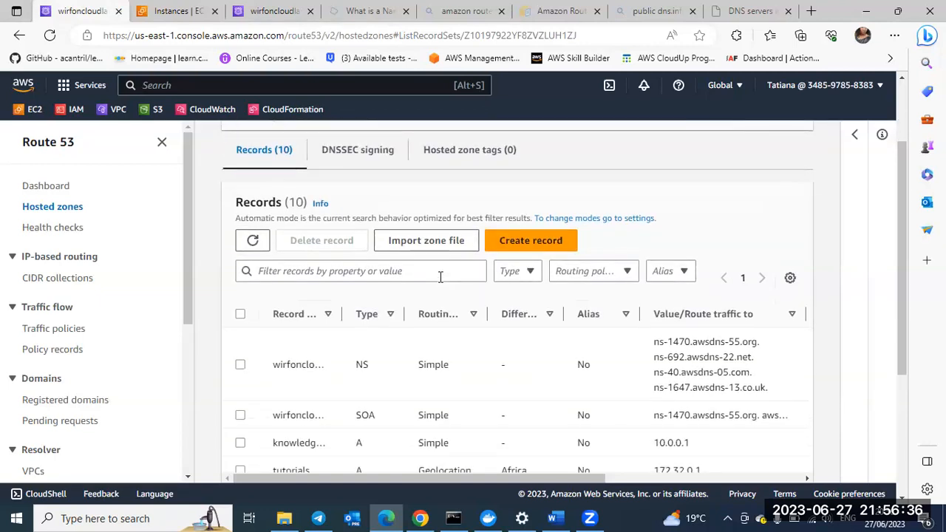
{"action": "left_click", "coordinate": [531, 242]}
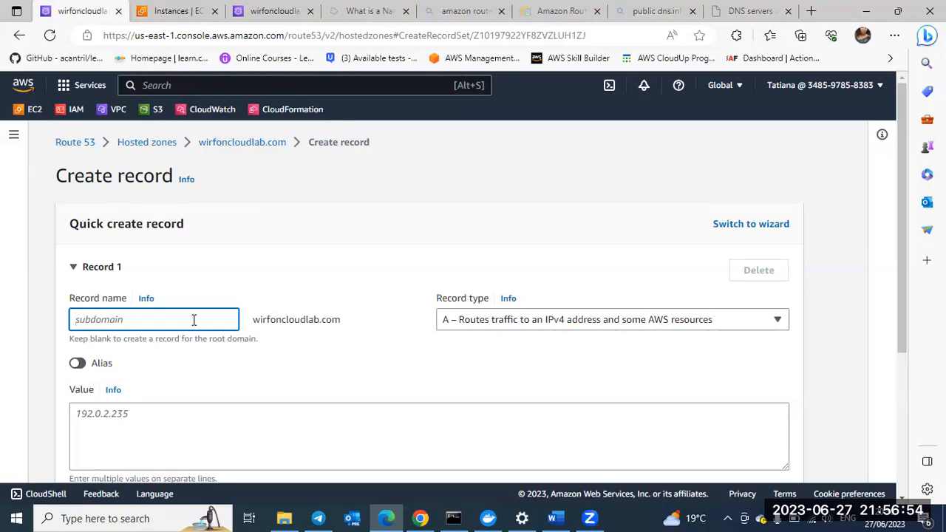
{"action": "type", "text": "mee"}
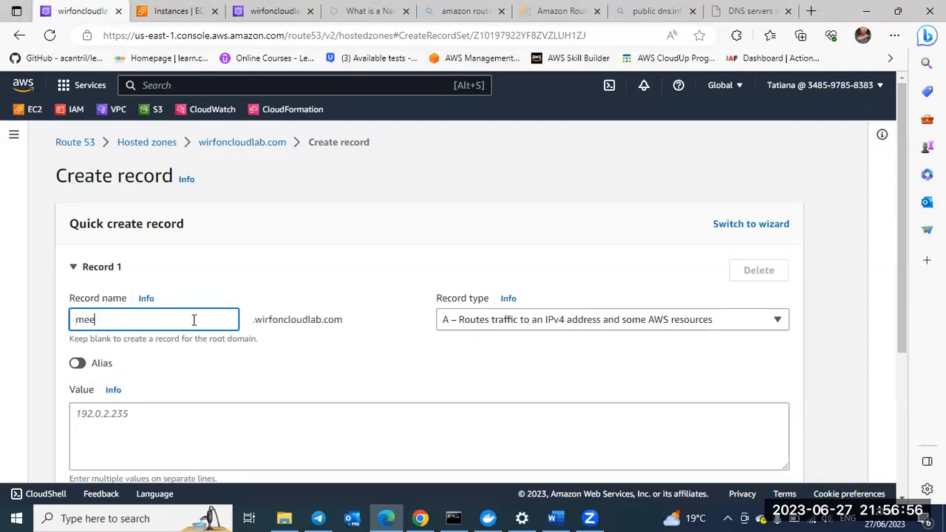
{"action": "key", "text": "BackSpace"}
{"action": "key", "text": "BackSpace"}
{"action": "key", "text": "BackSpace"}
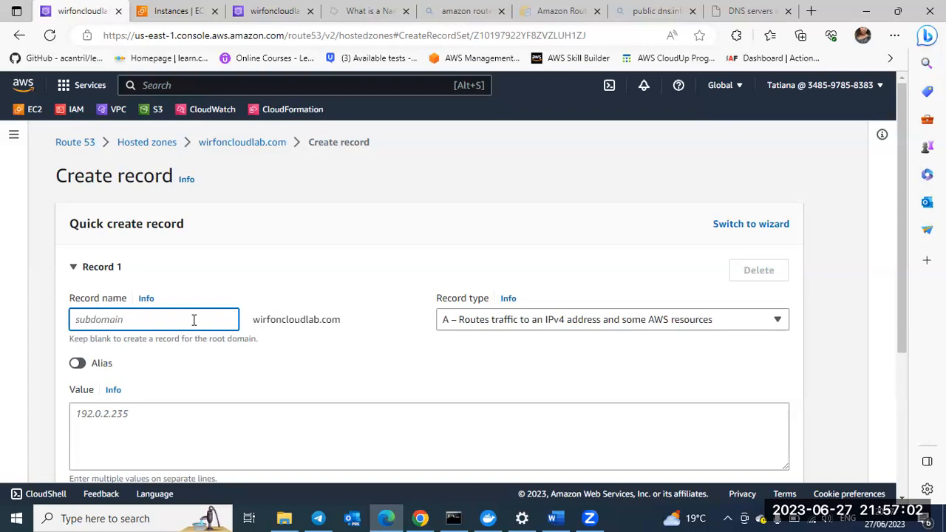
Step: Set the new record's name to lectures under wirfoncloudlab.com
{"action": "type", "text": "lectur"}
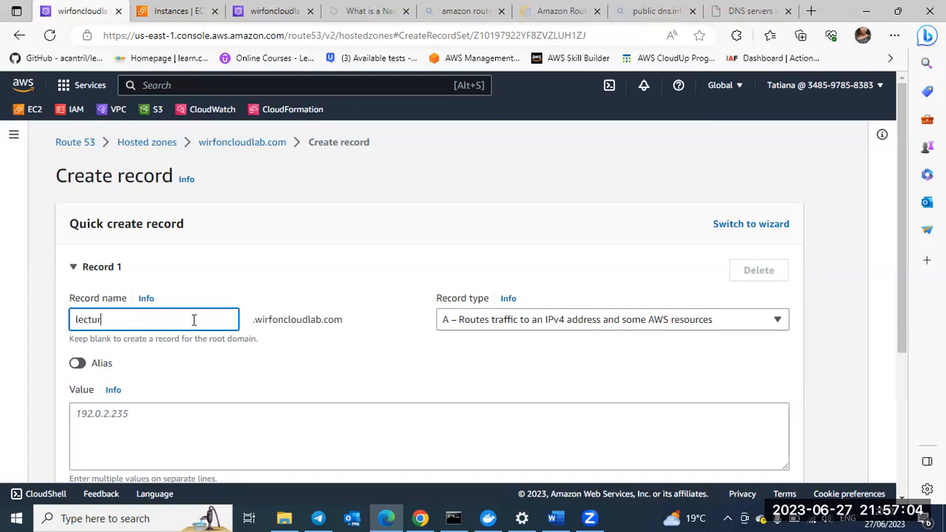
{"action": "type", "text": "es"}
Step: Copy the public IPv4 address of route-53-demo-server from its instance summary and enter 44.203.195.60 as the record's value
{"action": "scroll", "coordinate": [414, 318], "scroll_direction": "down", "scroll_amount": 1}
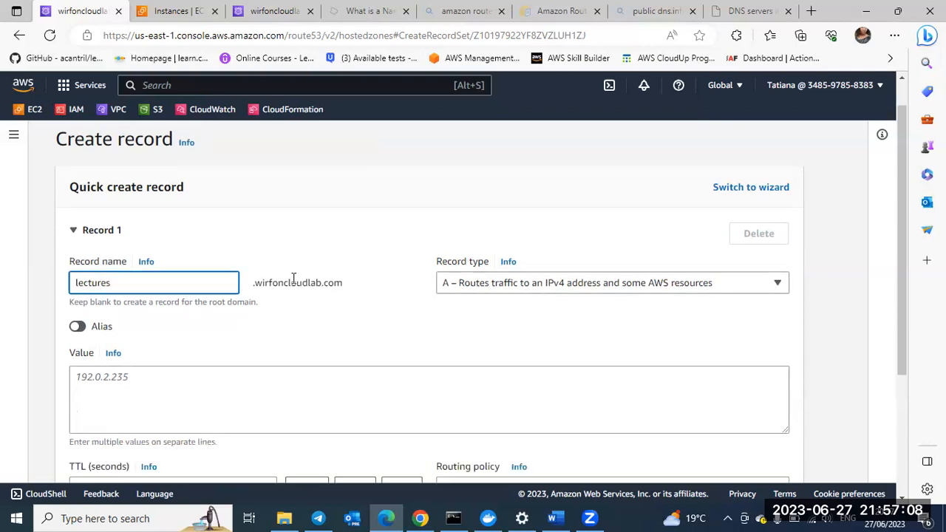
{"action": "scroll", "coordinate": [287, 290], "scroll_direction": "down", "scroll_amount": 1}
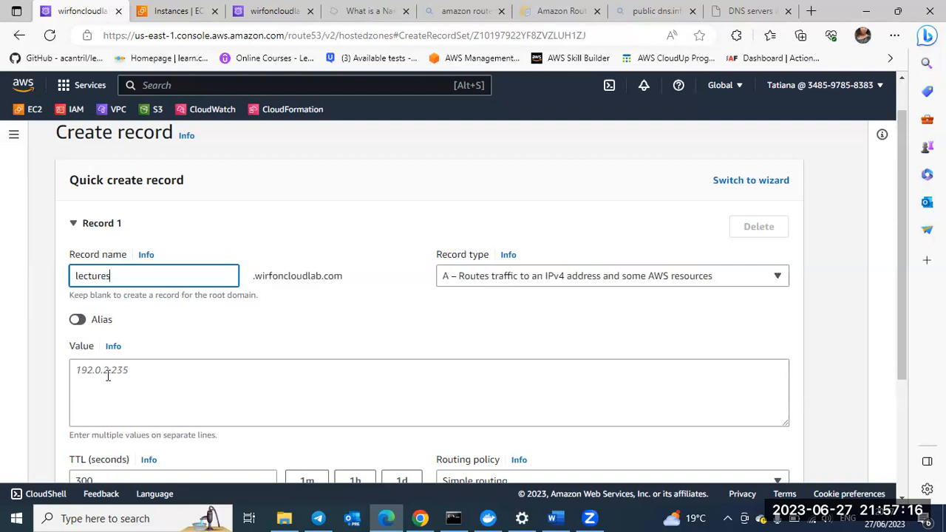
{"action": "scroll", "coordinate": [102, 297], "scroll_direction": "down", "scroll_amount": 1}
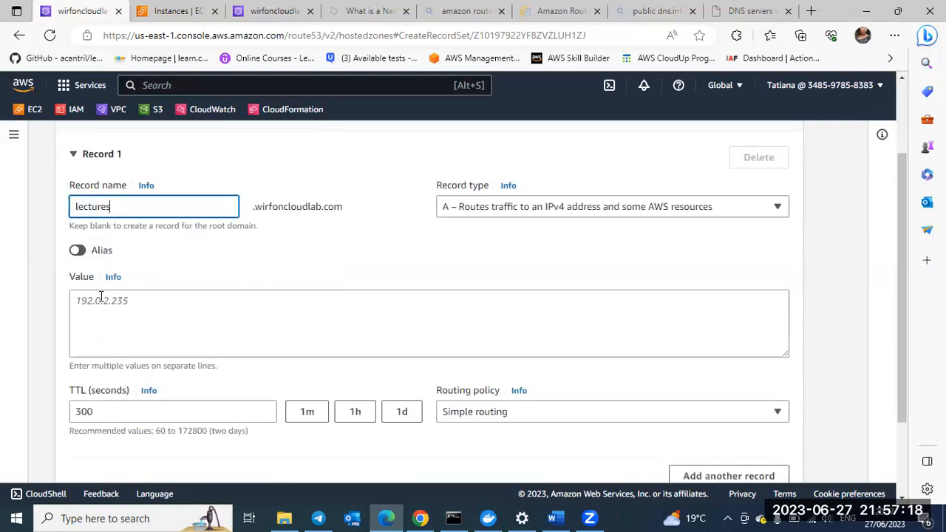
{"action": "left_click", "coordinate": [100, 299]}
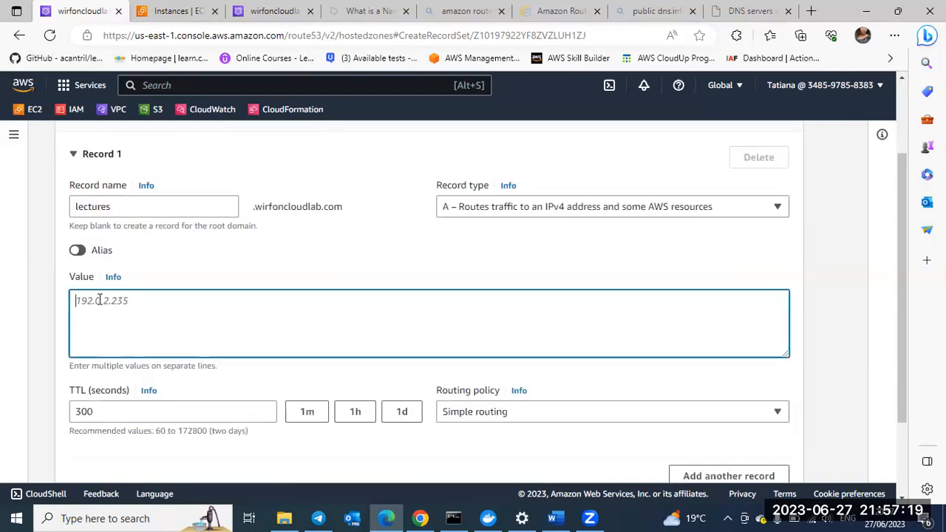
{"action": "left_click", "coordinate": [174, 17]}
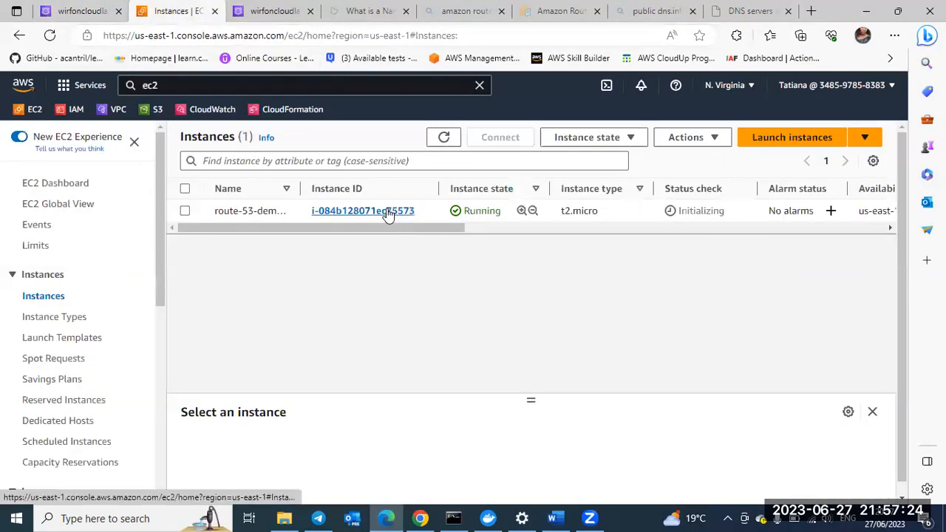
{"action": "left_click", "coordinate": [387, 211]}
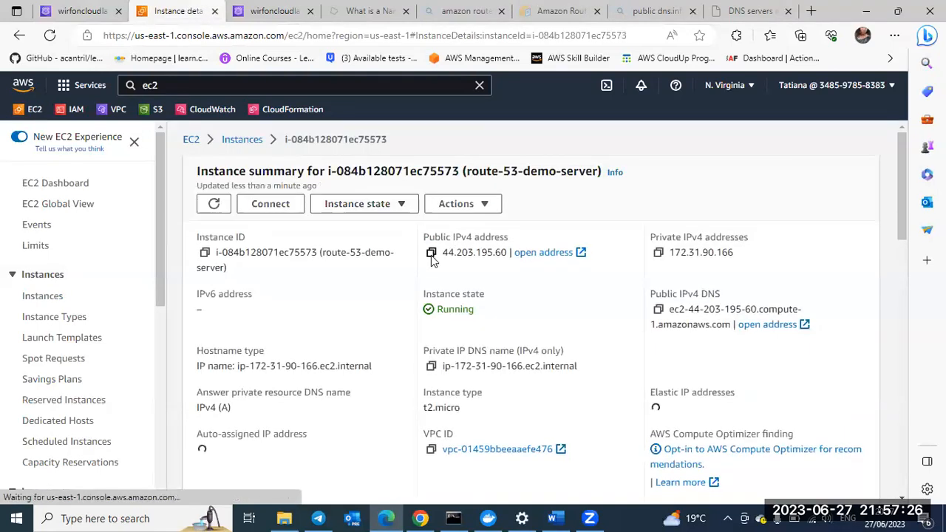
{"action": "left_click", "coordinate": [431, 253]}
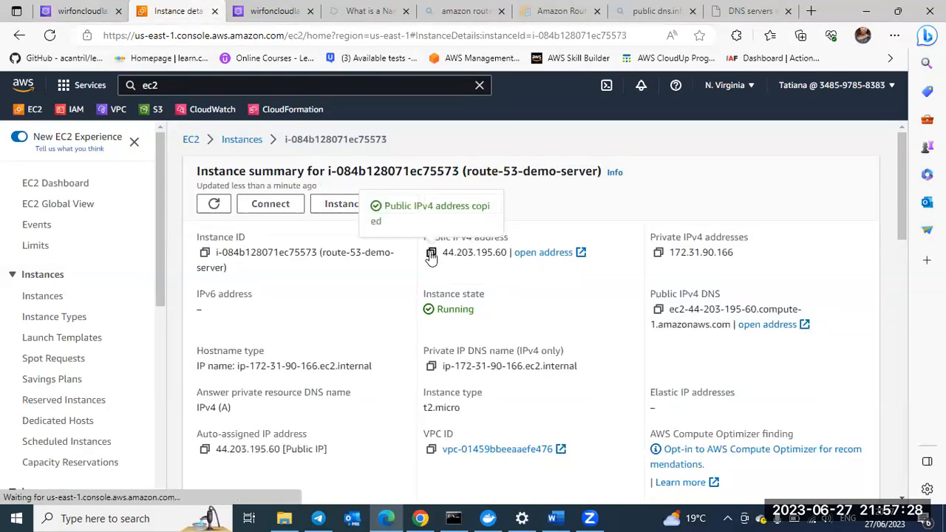
{"action": "left_click", "coordinate": [84, 12]}
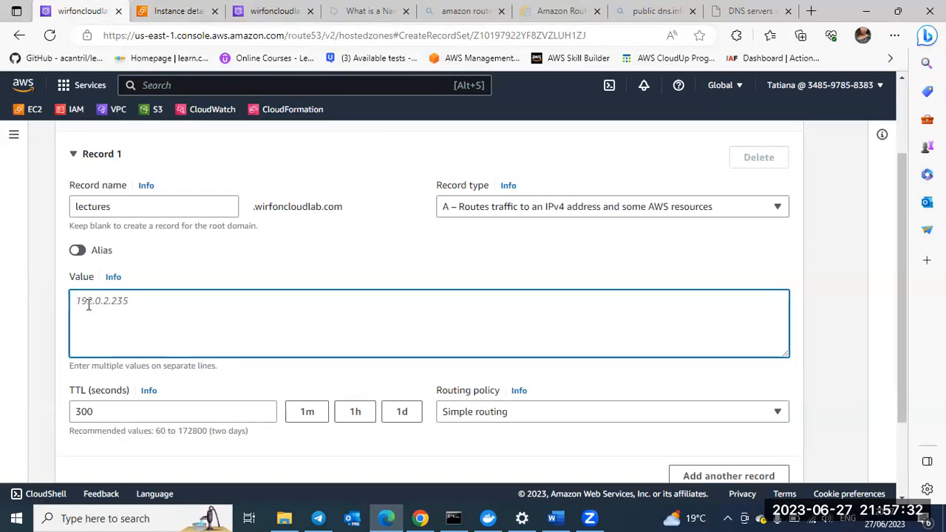
{"action": "key", "text": "ctrl+v"}
Step: Set the record's routing policy to Failover and its failover record type to Primary
{"action": "scroll", "coordinate": [298, 275], "scroll_direction": "down", "scroll_amount": 2}
{"action": "scroll", "coordinate": [633, 311], "scroll_direction": "down", "scroll_amount": 1}
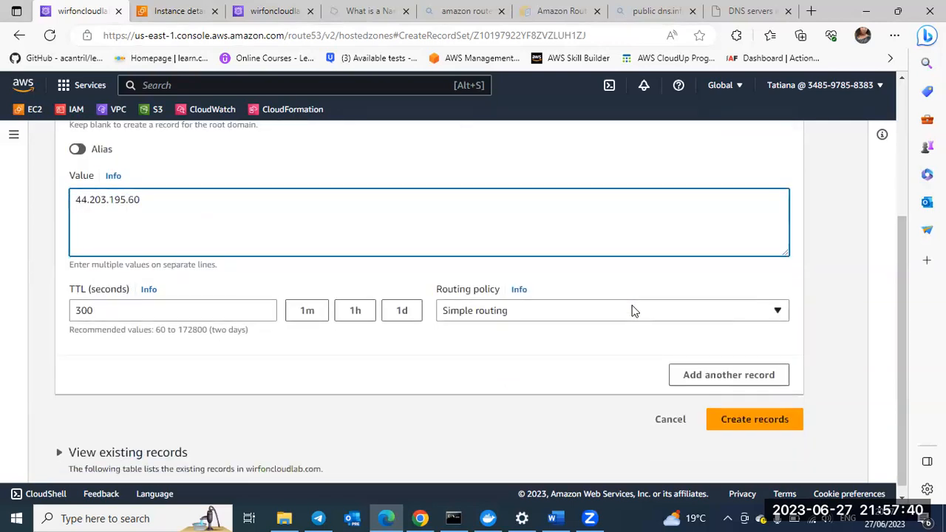
{"action": "left_click", "coordinate": [632, 311]}
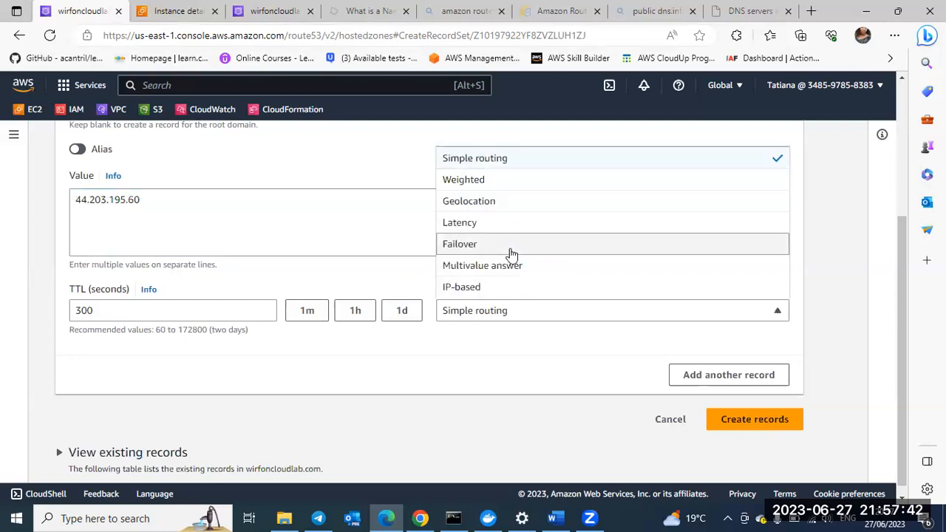
{"action": "left_click", "coordinate": [511, 249]}
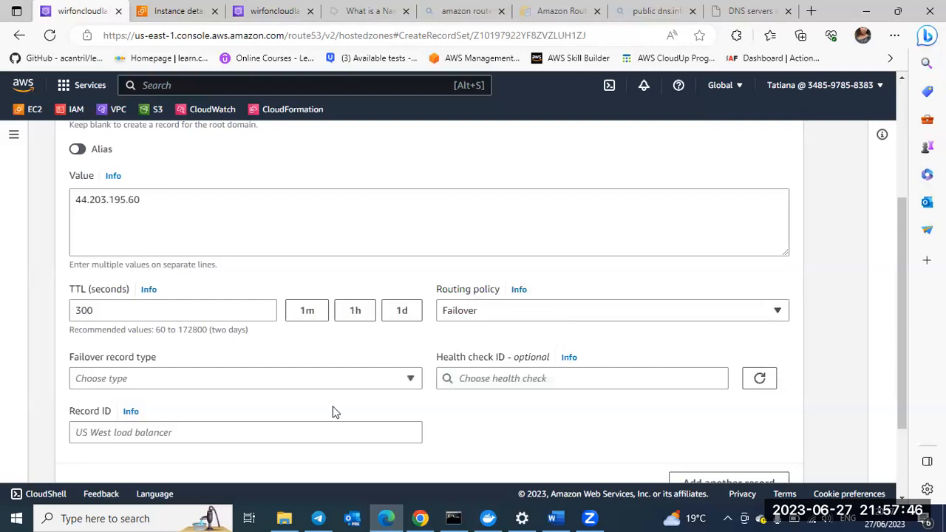
{"action": "scroll", "coordinate": [114, 341], "scroll_direction": "down", "scroll_amount": 1}
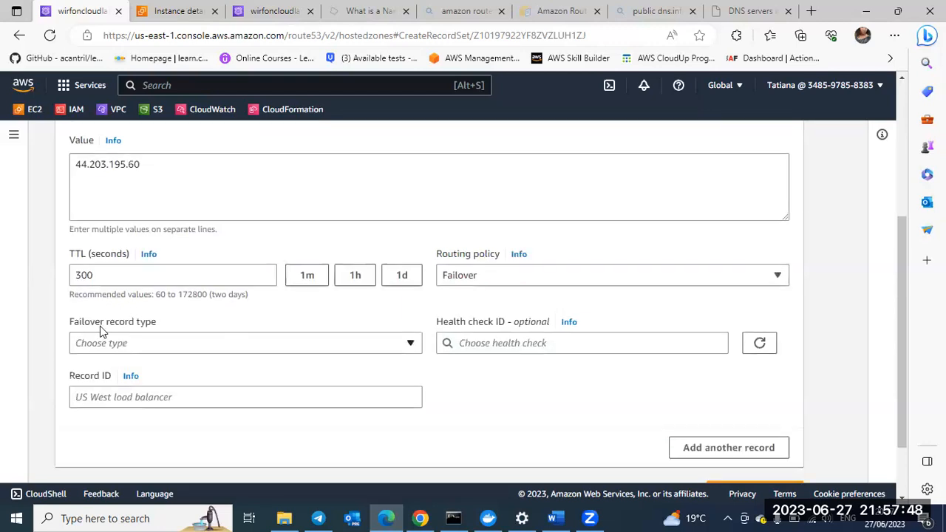
{"action": "left_click", "coordinate": [239, 346]}
{"action": "left_click", "coordinate": [179, 390]}
Step: Set the failover record's ID to lectures-1
{"action": "scroll", "coordinate": [148, 222], "scroll_direction": "up", "scroll_amount": 1}
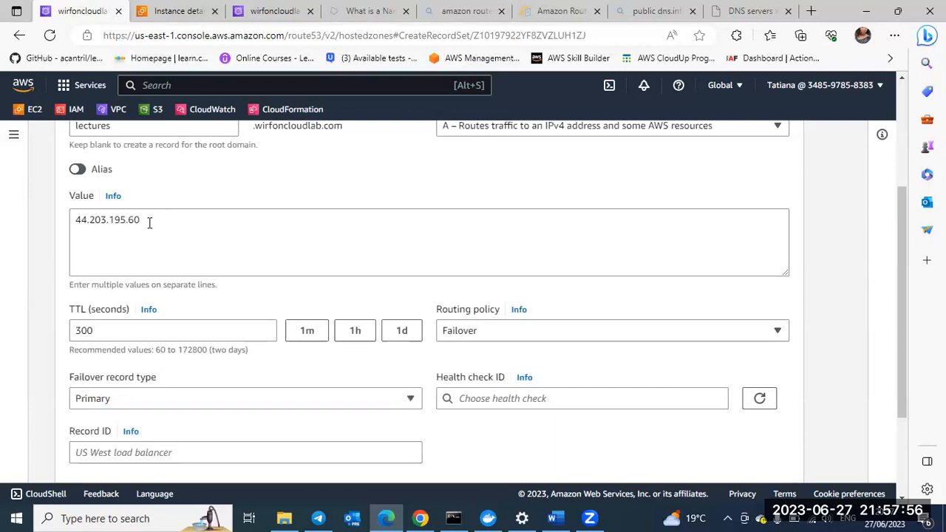
{"action": "scroll", "coordinate": [159, 273], "scroll_direction": "down", "scroll_amount": 1}
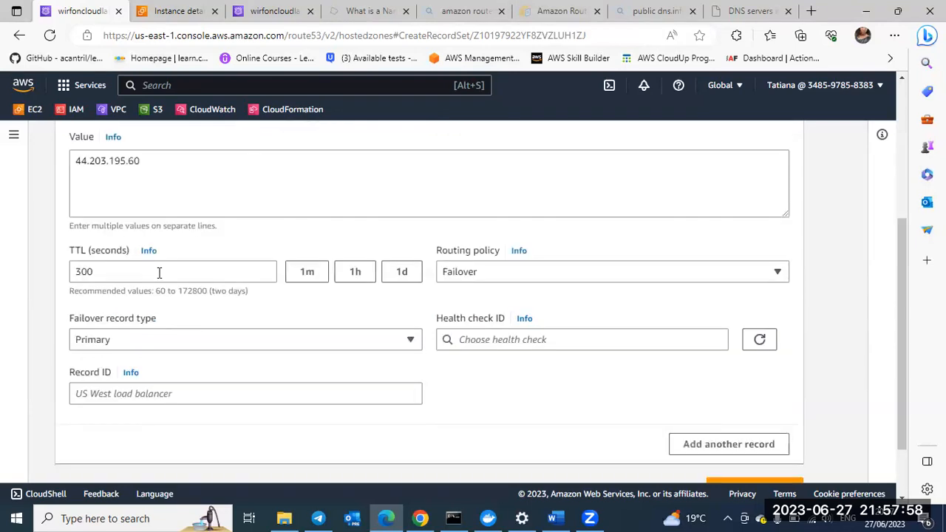
{"action": "scroll", "coordinate": [166, 249], "scroll_direction": "down", "scroll_amount": 1}
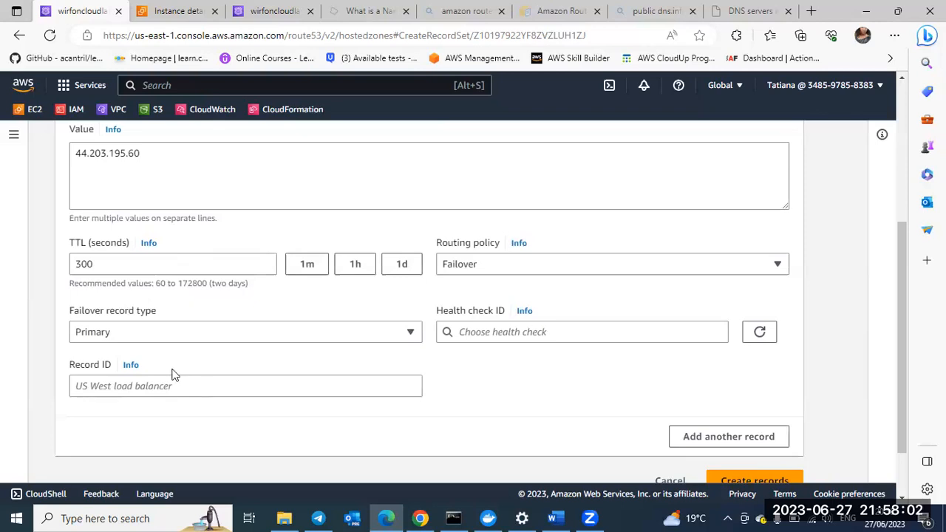
{"action": "left_click", "coordinate": [158, 387]}
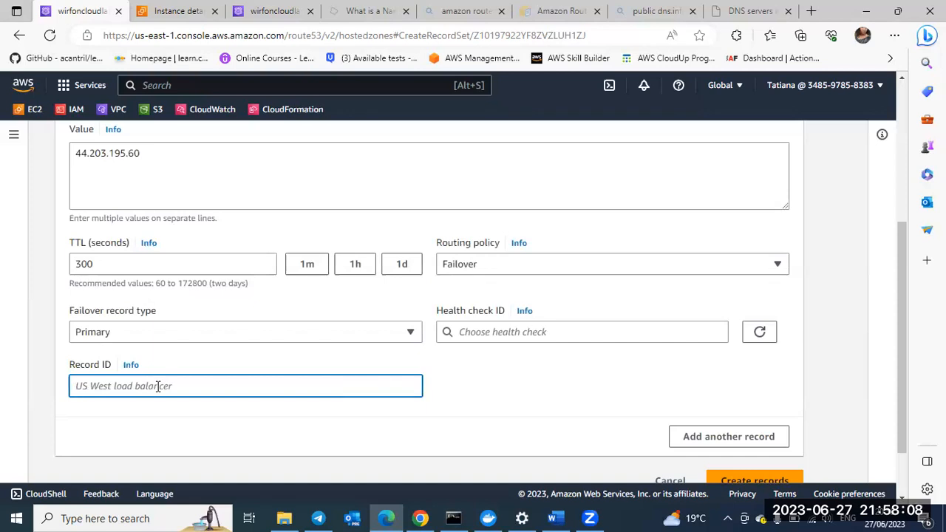
{"action": "type", "text": "lect"}
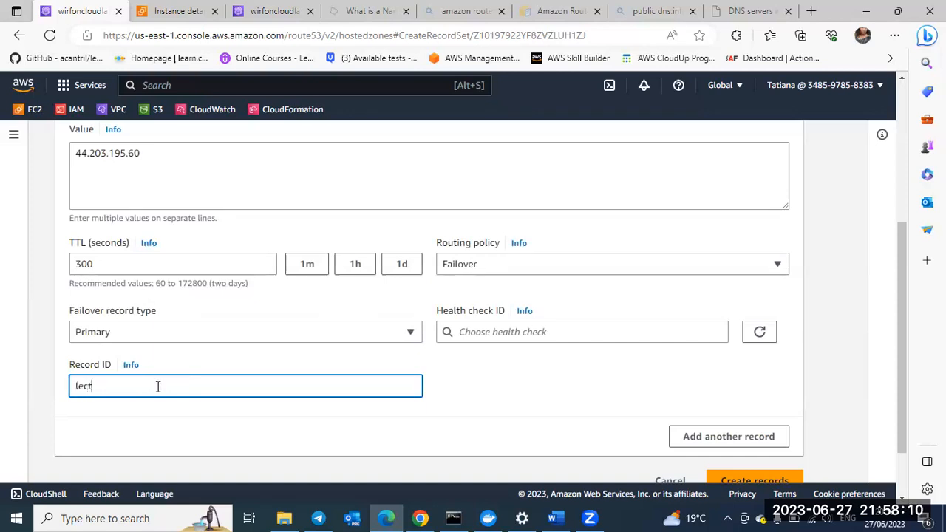
{"action": "type", "text": "ures-1"}
Step: Look for an available health check for the record, and start creating a new one from the Route 53 health checks page
{"action": "left_click", "coordinate": [541, 334]}
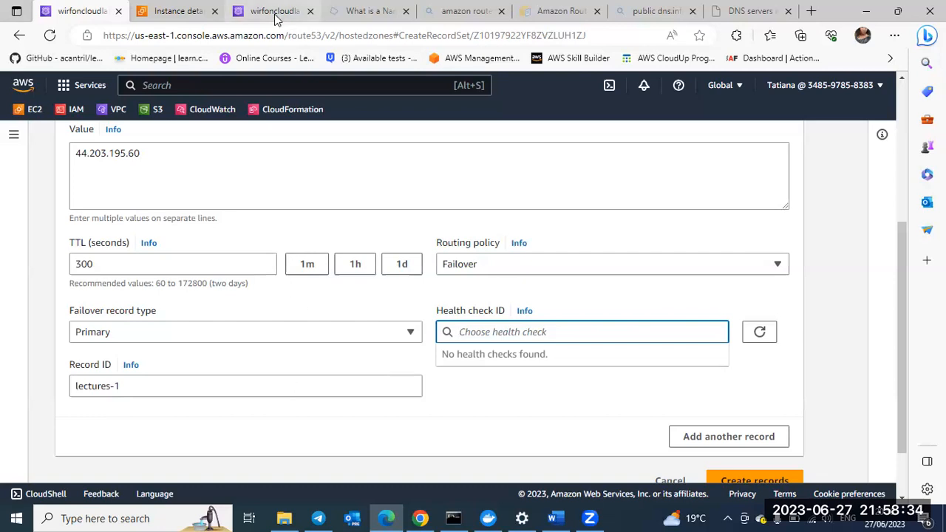
{"action": "mouse_move", "coordinate": [275, 18]}
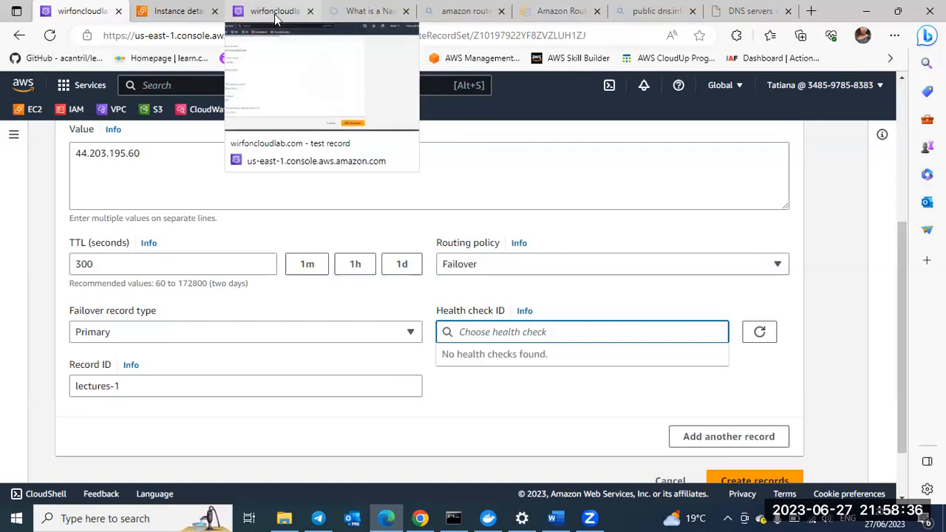
{"action": "left_click", "coordinate": [275, 19]}
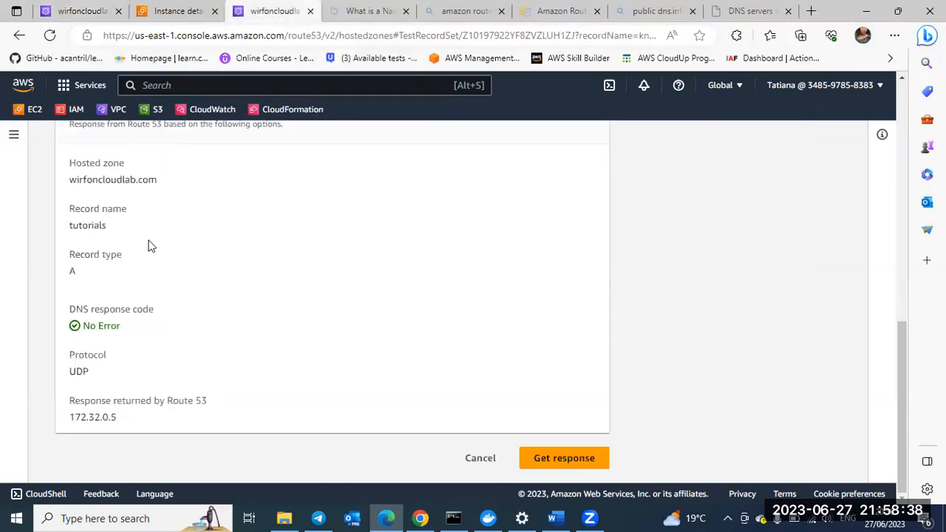
{"action": "scroll", "coordinate": [126, 225], "scroll_direction": "up", "scroll_amount": 10}
{"action": "scroll", "coordinate": [59, 148], "scroll_direction": "down", "scroll_amount": 1}
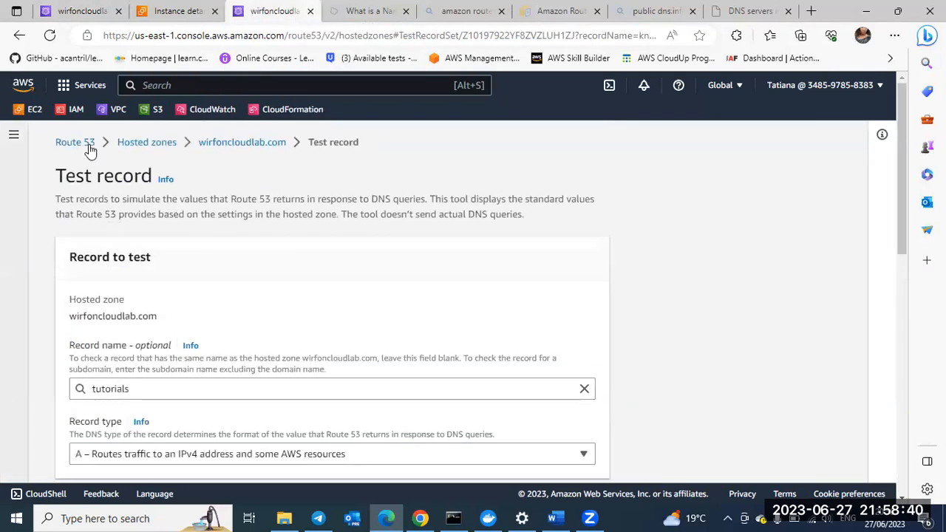
{"action": "left_click", "coordinate": [77, 144]}
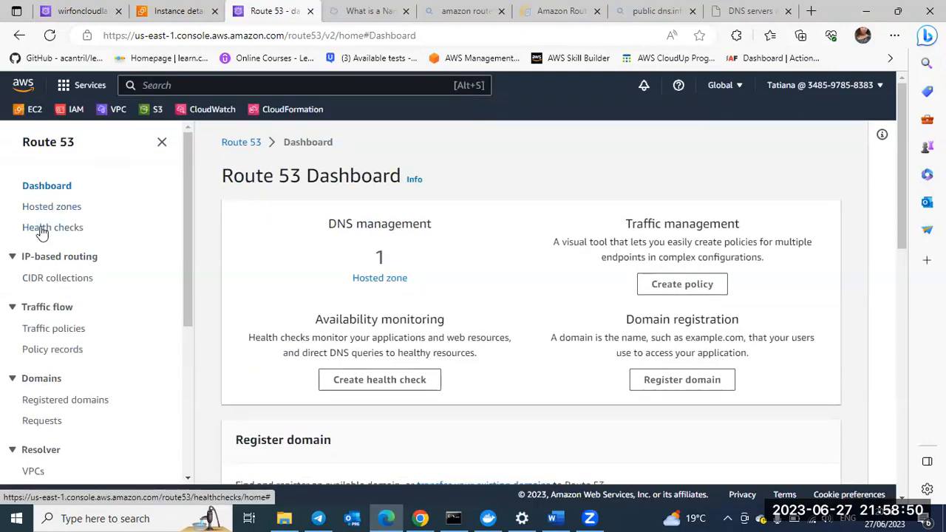
{"action": "left_click", "coordinate": [42, 229]}
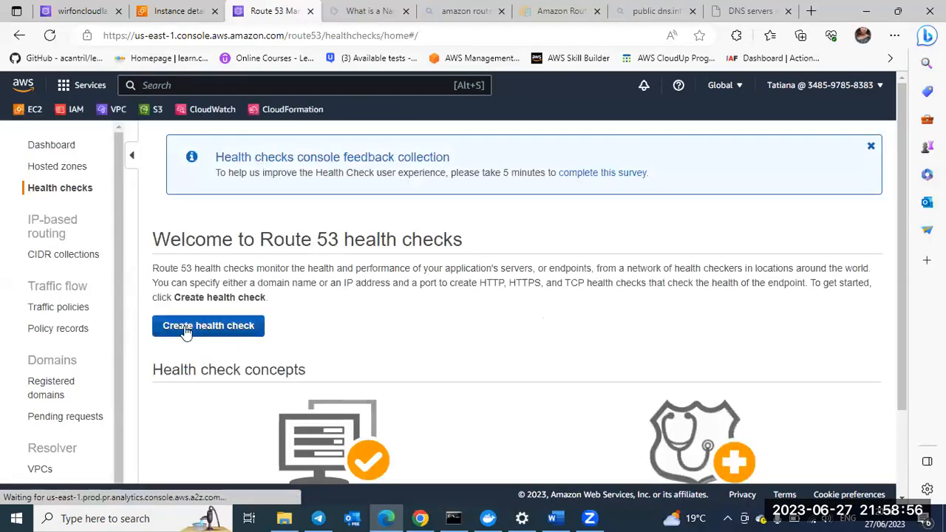
{"action": "left_click", "coordinate": [198, 330]}
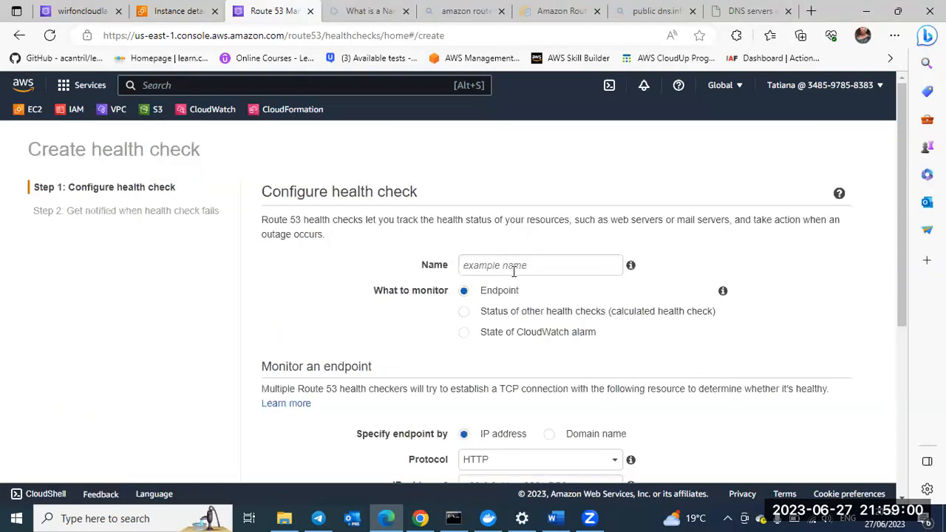
Step: Name the health check status-check
{"action": "left_click", "coordinate": [496, 265]}
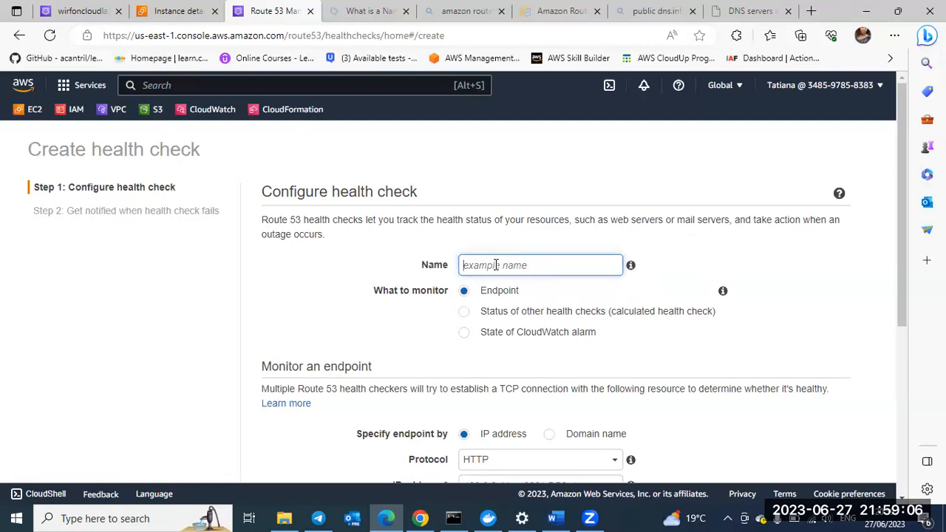
{"action": "type", "text": "stat"}
{"action": "type", "text": "ye="}
{"action": "key", "text": "BackSpace"}
{"action": "key", "text": "BackSpace"}
{"action": "key", "text": "BackSpace"}
{"action": "type", "text": "us-chec"}
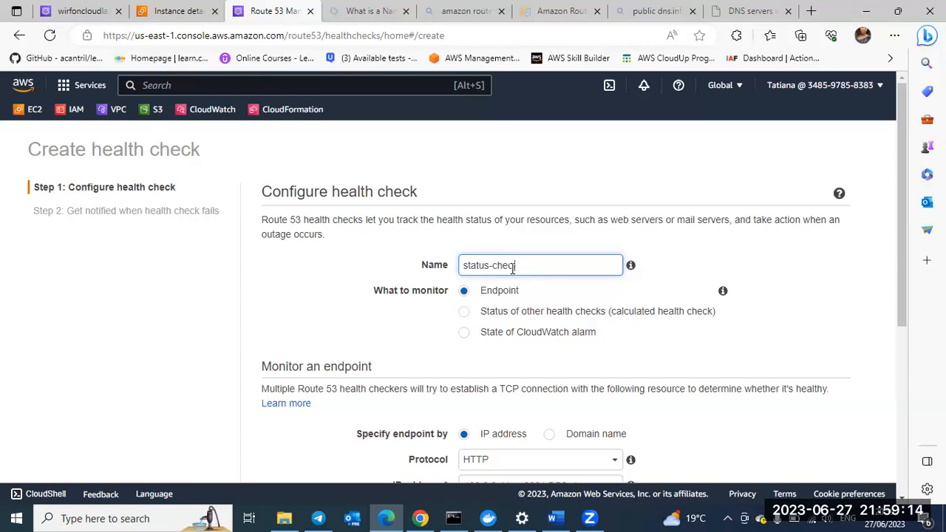
{"action": "type", "text": "j"}
{"action": "scroll", "coordinate": [443, 266], "scroll_direction": "down", "scroll_amount": 1}
{"action": "key", "text": "BackSpace"}
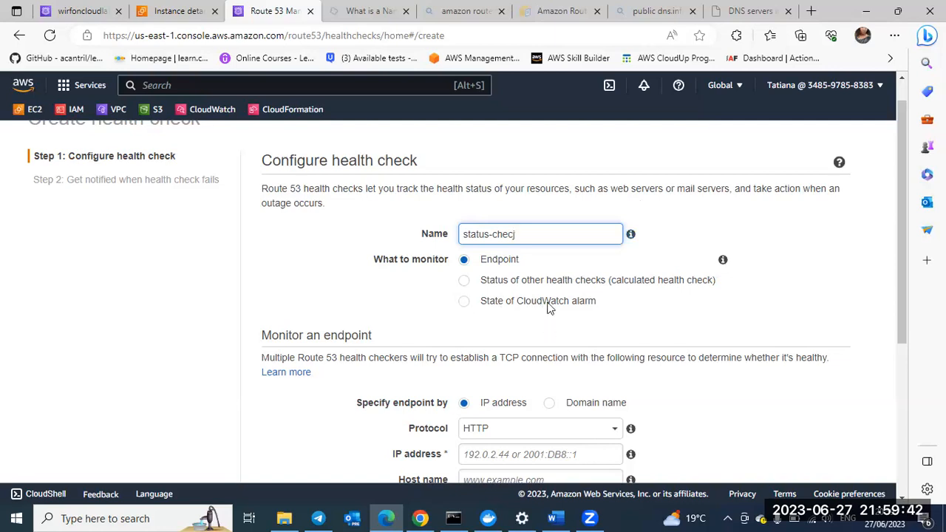
{"action": "scroll", "coordinate": [466, 284], "scroll_direction": "down", "scroll_amount": 1}
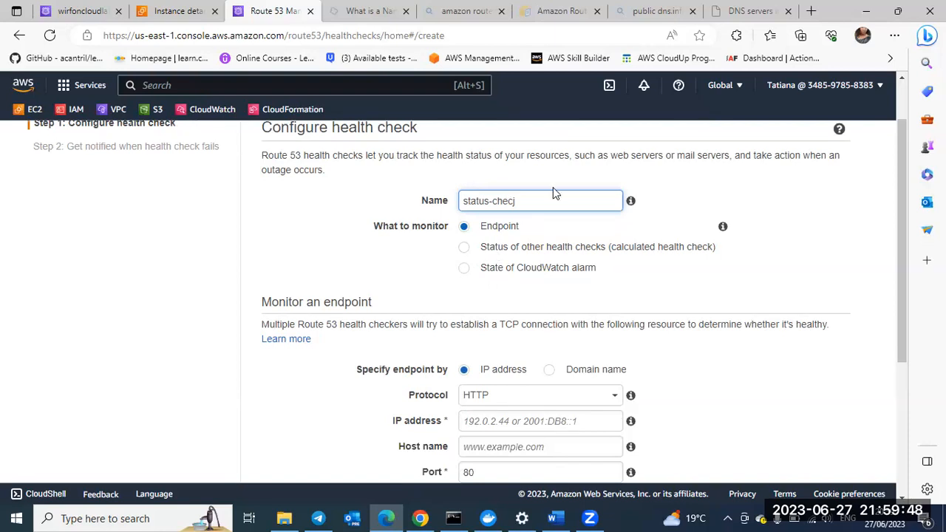
{"action": "key", "text": "BackSpace"}
{"action": "type", "text": "k"}
Step: Review the endpoint monitoring settings and the available protocol options, keeping HTTP
{"action": "scroll", "coordinate": [516, 254], "scroll_direction": "down", "scroll_amount": 1}
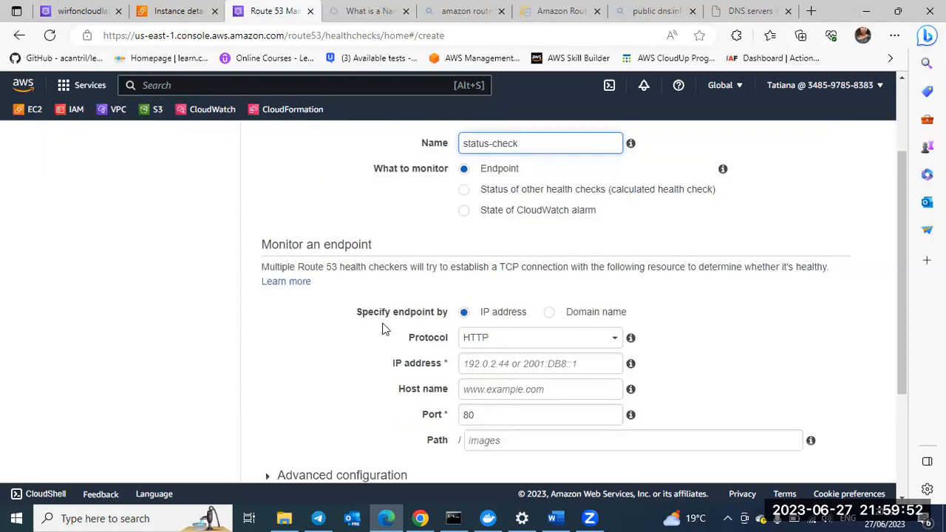
{"action": "scroll", "coordinate": [382, 328], "scroll_direction": "down", "scroll_amount": 1}
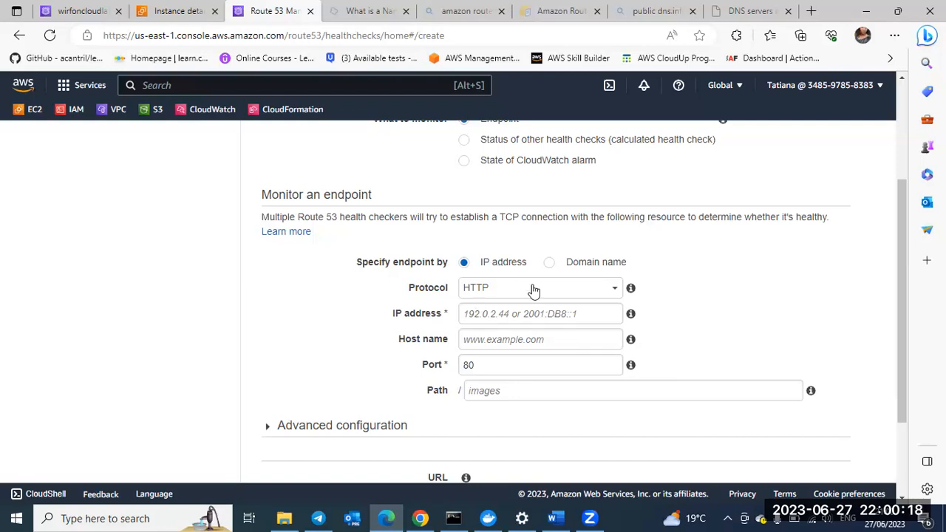
{"action": "left_click", "coordinate": [610, 289]}
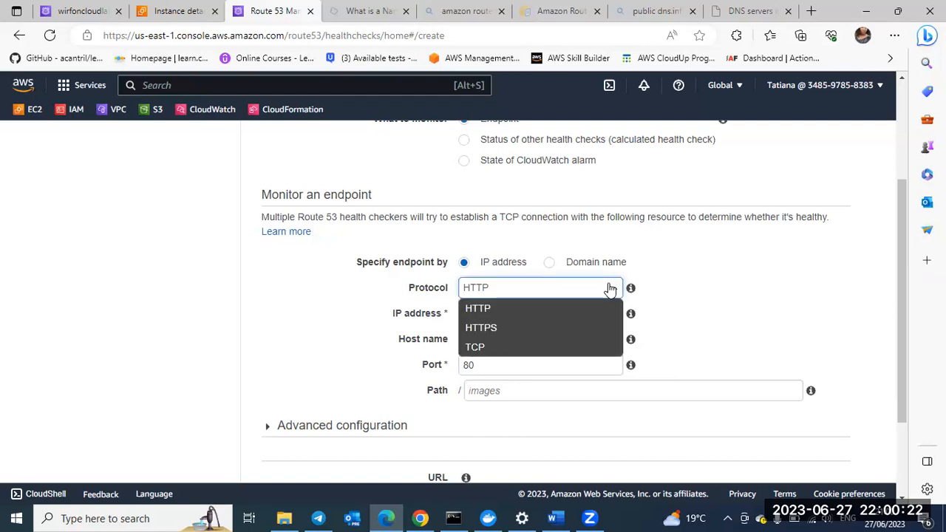
{"action": "left_click", "coordinate": [610, 289]}
Step: Return to the instance details of route-53-demo-server and examine its security groups and inbound rules
{"action": "left_click", "coordinate": [170, 9]}
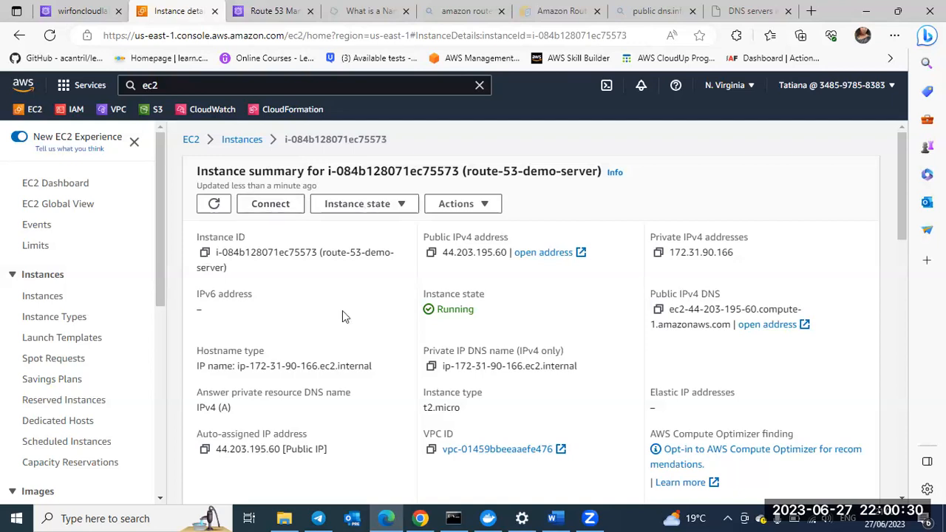
{"action": "scroll", "coordinate": [343, 316], "scroll_direction": "down", "scroll_amount": 3}
{"action": "scroll", "coordinate": [274, 371], "scroll_direction": "down", "scroll_amount": 1}
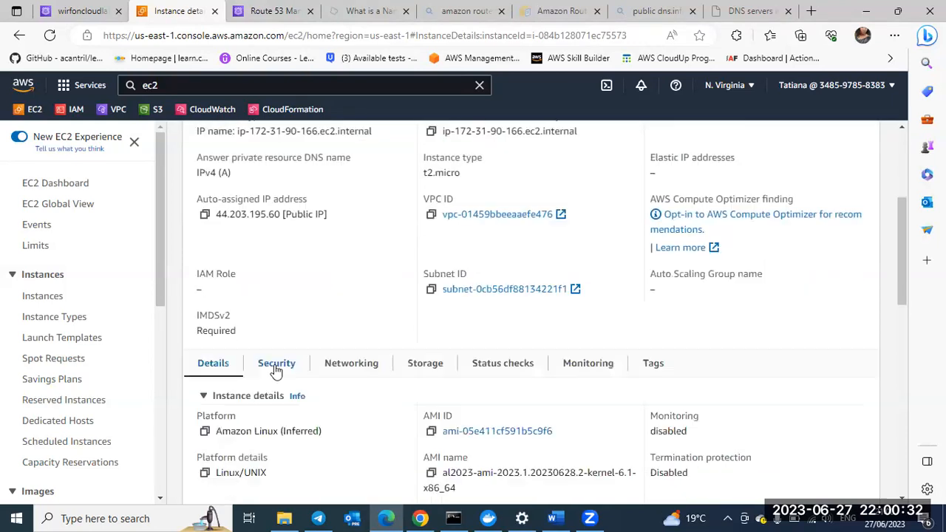
{"action": "left_click", "coordinate": [276, 367]}
{"action": "scroll", "coordinate": [342, 372], "scroll_direction": "down", "scroll_amount": 3}
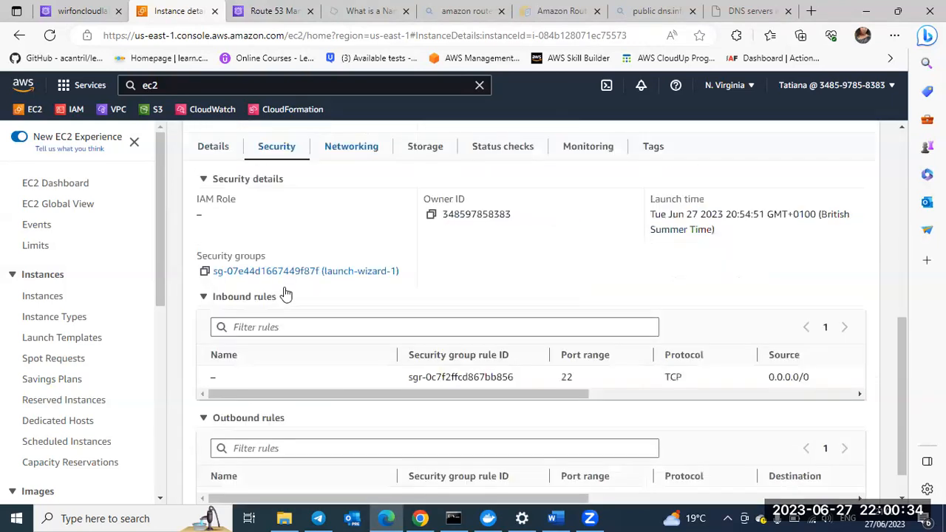
Step: Add an inbound rule of type HTTP to the instance's security group launch-wizard-1
{"action": "left_click", "coordinate": [275, 272]}
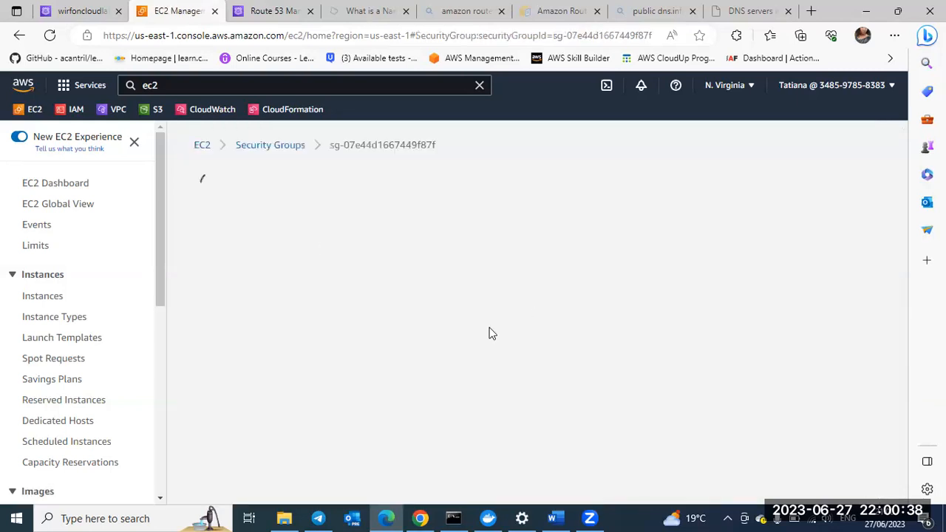
{"action": "scroll", "coordinate": [655, 389], "scroll_direction": "down", "scroll_amount": 1}
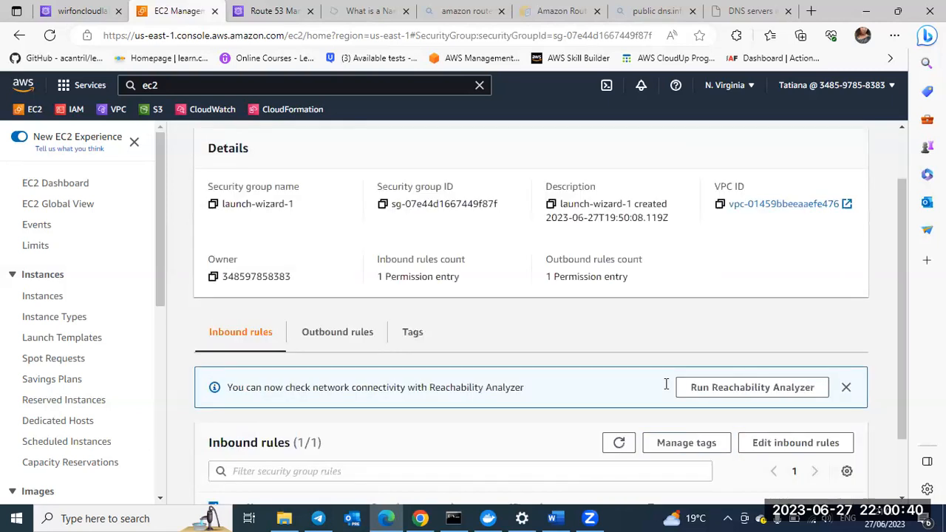
{"action": "scroll", "coordinate": [740, 455], "scroll_direction": "down", "scroll_amount": 1}
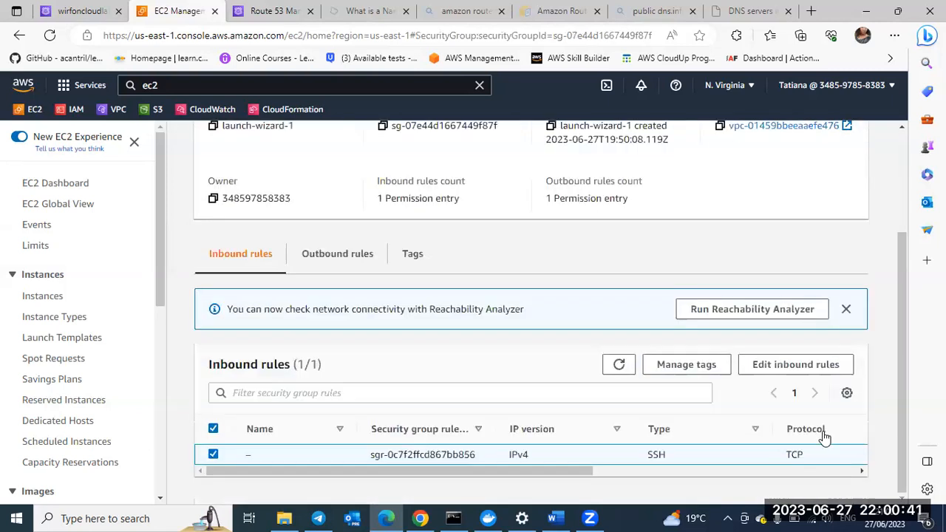
{"action": "left_click", "coordinate": [791, 365]}
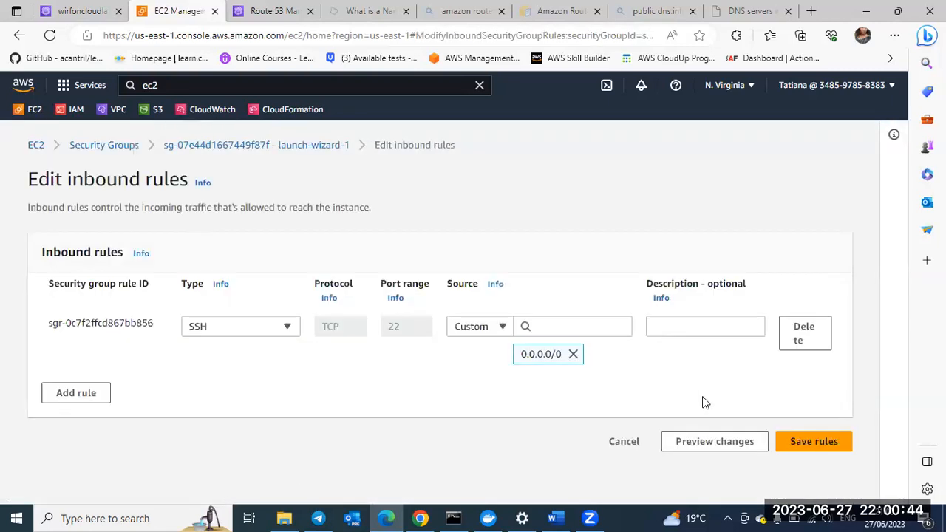
{"action": "left_click", "coordinate": [77, 399]}
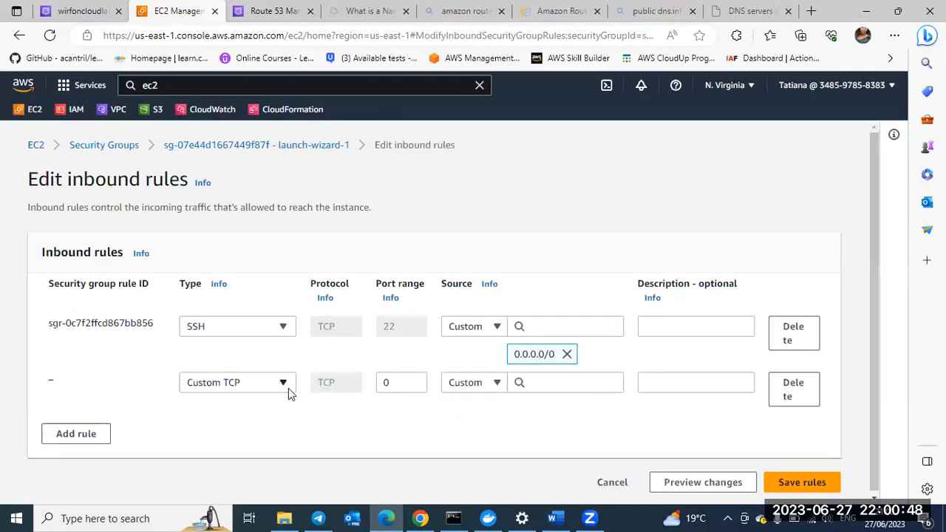
{"action": "left_click", "coordinate": [281, 391]}
{"action": "type", "text": "ht"}
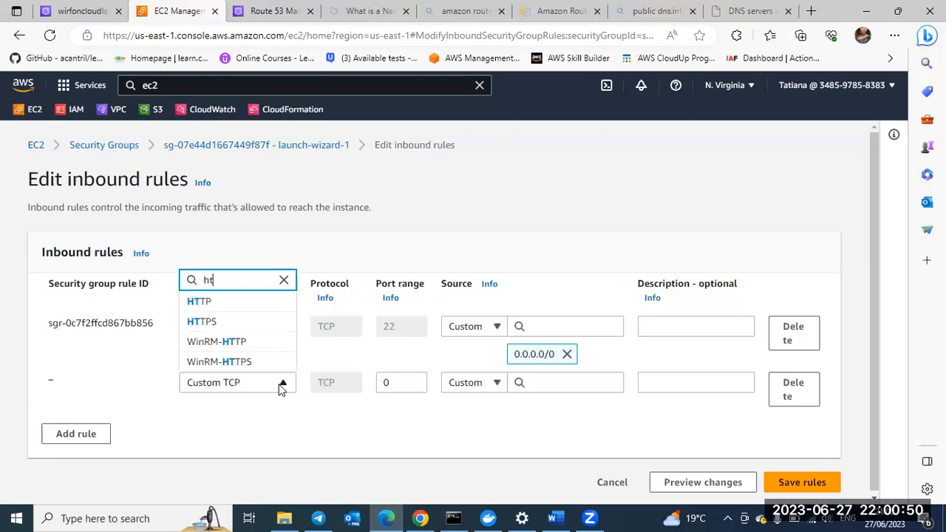
{"action": "type", "text": "t"}
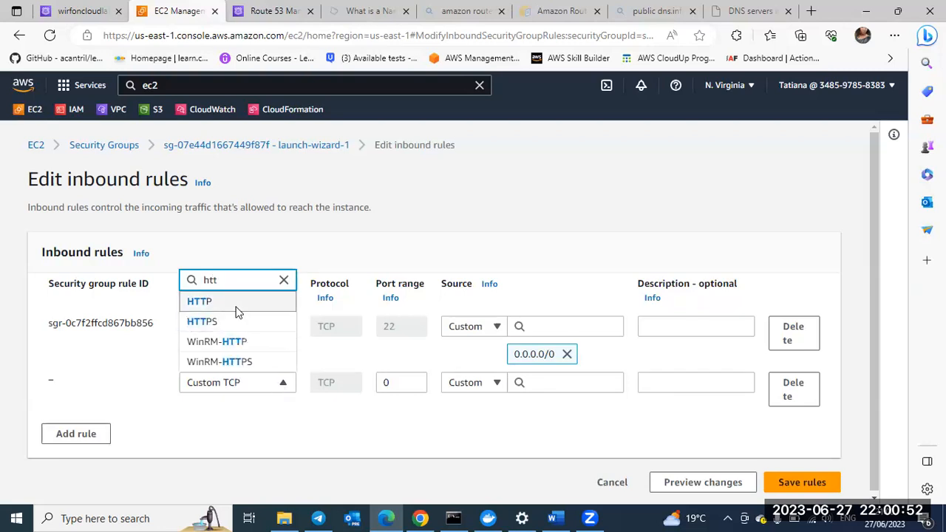
{"action": "key", "text": "Return"}
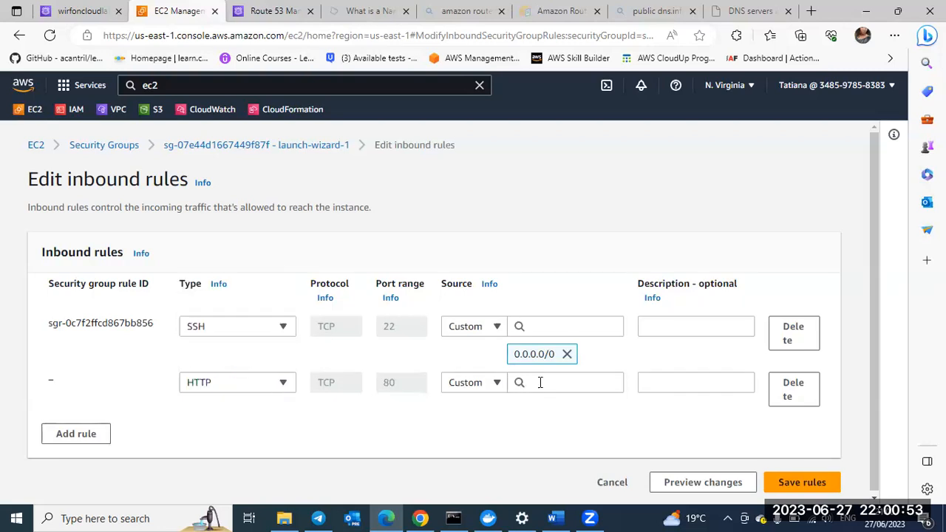
Step: Set the new HTTP rule's source to Anywhere-IPv4 and save the inbound rules
{"action": "left_click", "coordinate": [497, 385]}
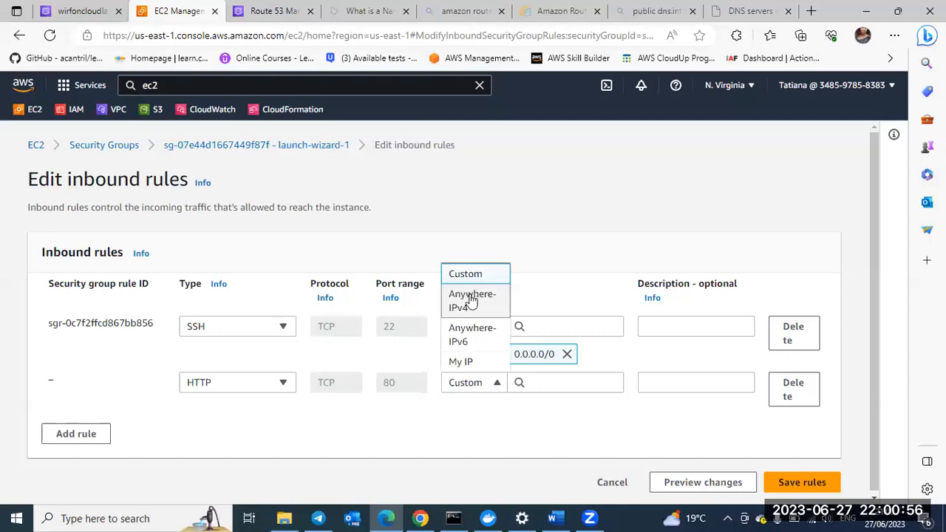
{"action": "left_click", "coordinate": [476, 300]}
{"action": "scroll", "coordinate": [673, 411], "scroll_direction": "down", "scroll_amount": 1}
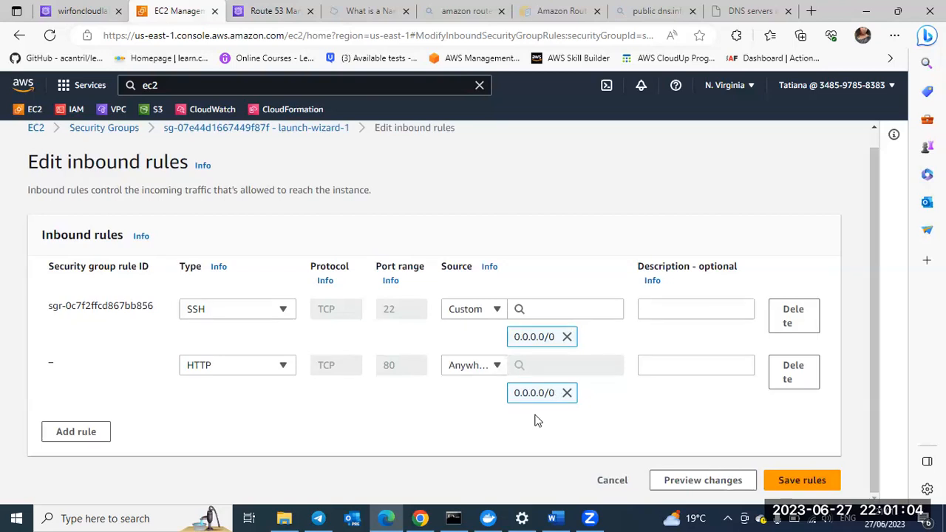
{"action": "left_click", "coordinate": [802, 482]}
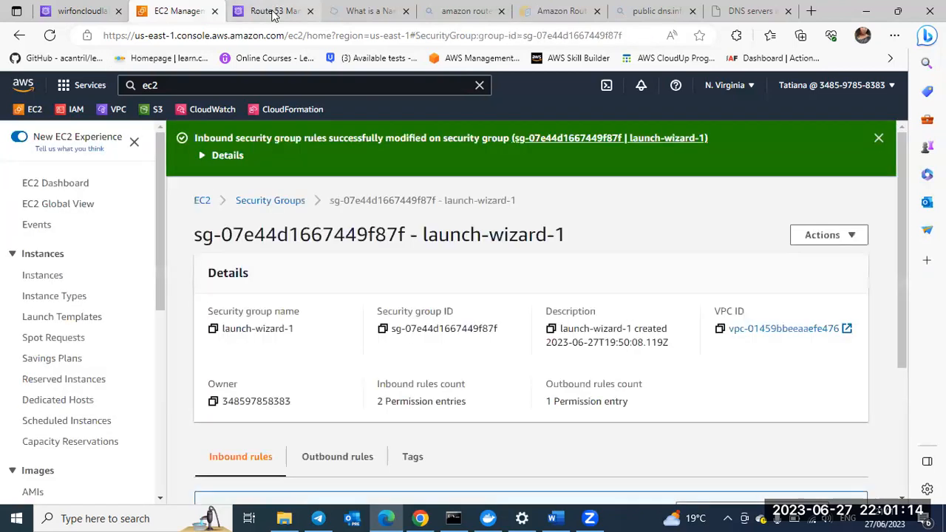
Step: Return to the Route 53 health check setup, set the HTTP endpoint's IP address to 44.203.195.60, and continue to the notification settings
{"action": "left_click", "coordinate": [274, 11]}
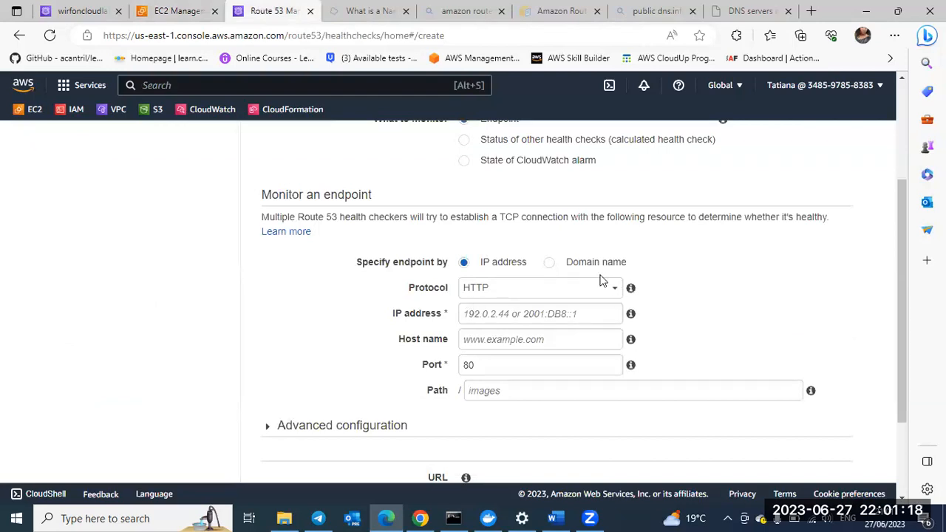
{"action": "left_click", "coordinate": [603, 288]}
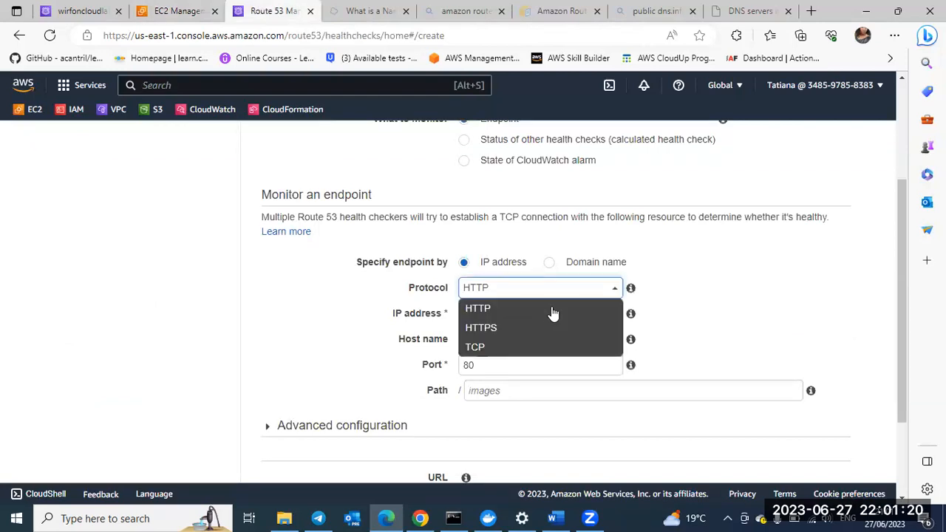
{"action": "left_click", "coordinate": [548, 303]}
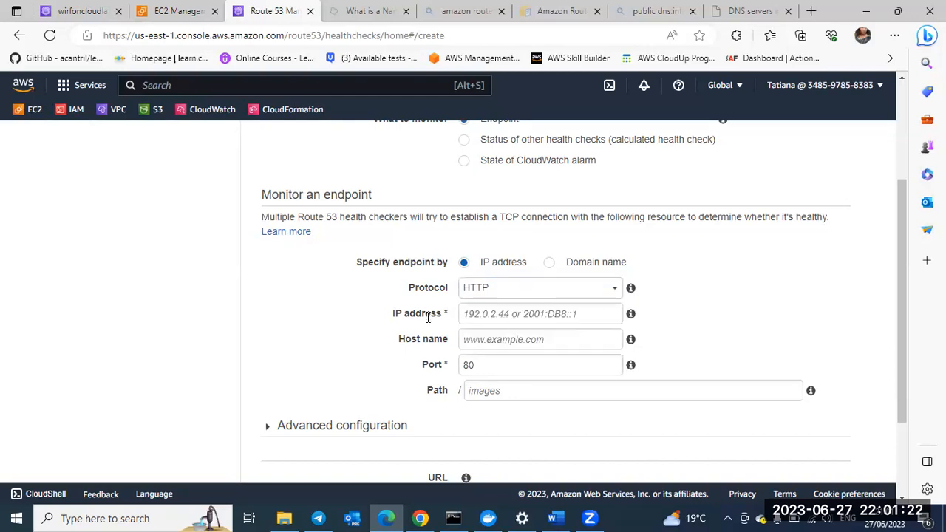
{"action": "left_click", "coordinate": [494, 312]}
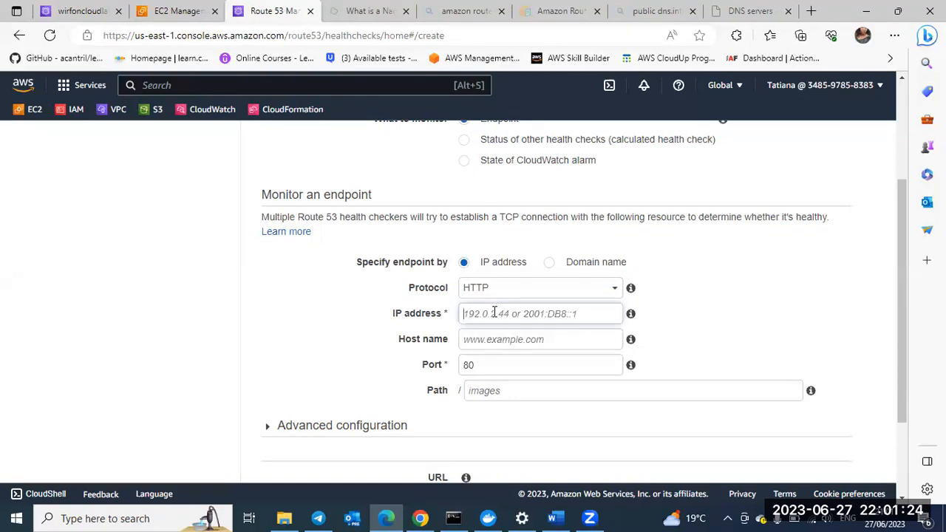
{"action": "type", "text": "44.203.195.60"}
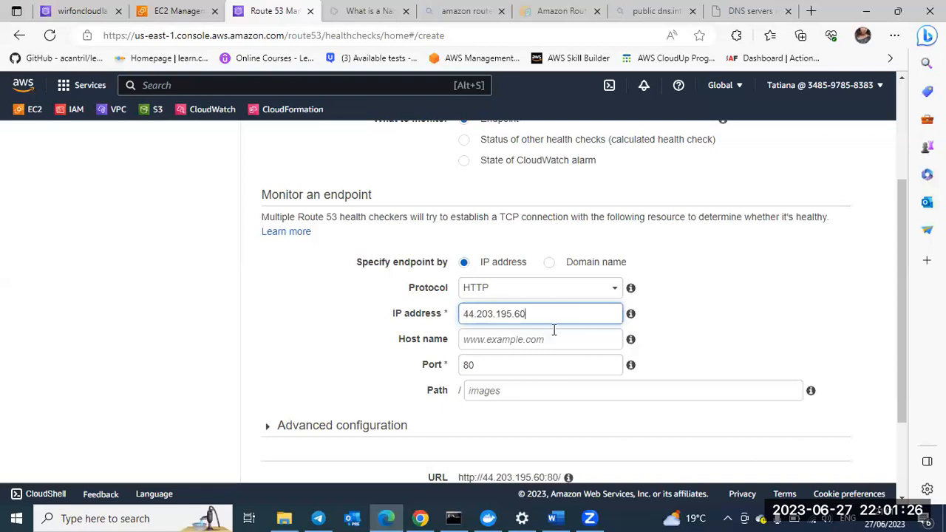
{"action": "scroll", "coordinate": [510, 360], "scroll_direction": "down", "scroll_amount": 1}
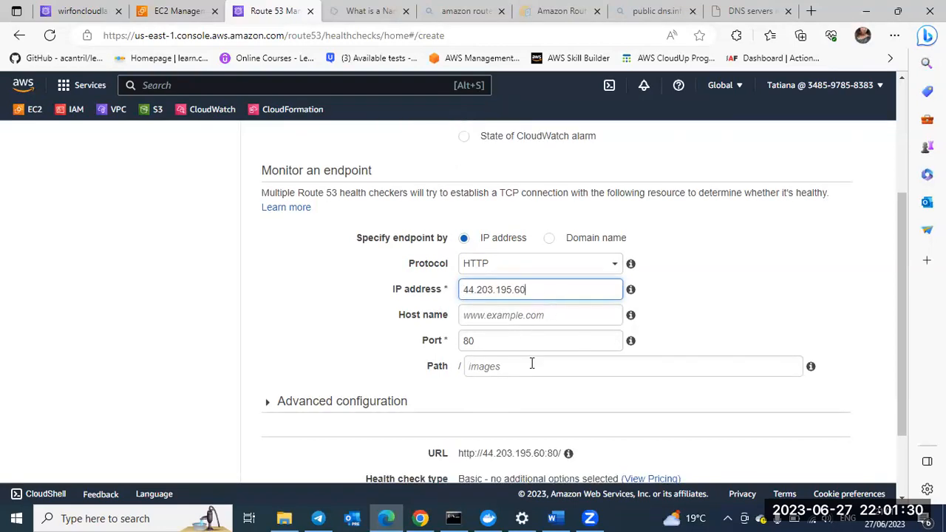
{"action": "scroll", "coordinate": [489, 347], "scroll_direction": "down", "scroll_amount": 1}
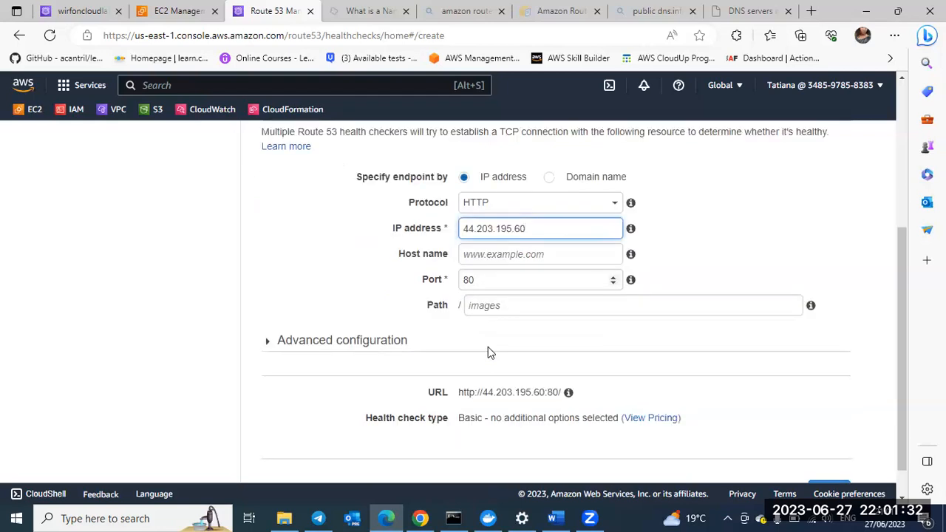
{"action": "scroll", "coordinate": [488, 347], "scroll_direction": "down", "scroll_amount": 1}
{"action": "scroll", "coordinate": [488, 346], "scroll_direction": "down", "scroll_amount": 1}
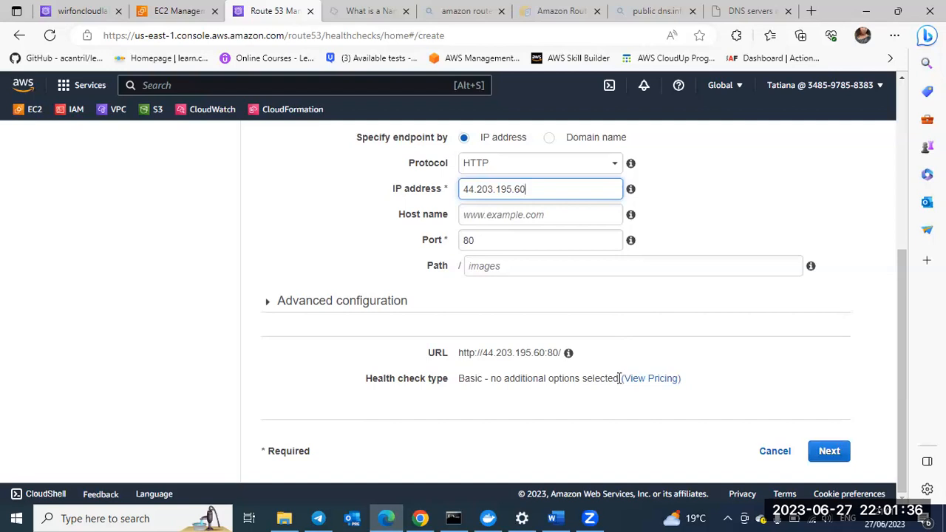
{"action": "left_click", "coordinate": [826, 451]}
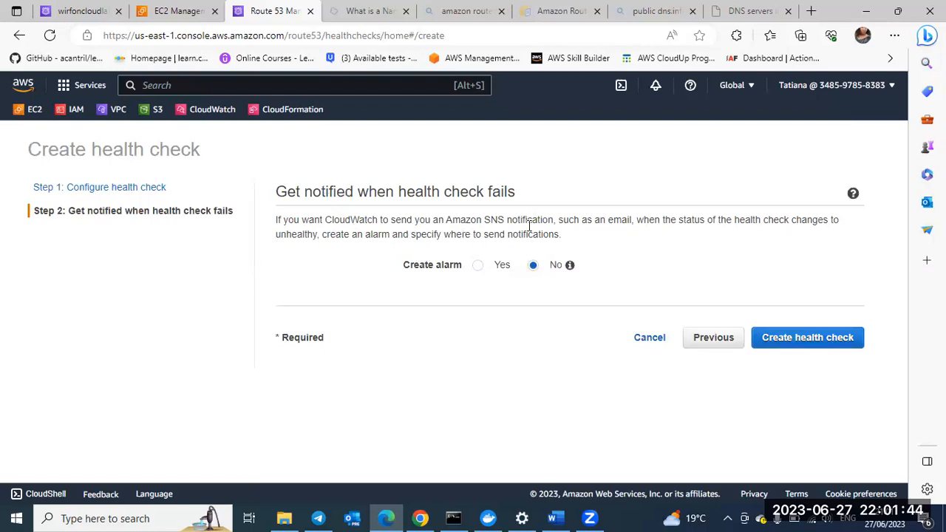
Step: Check the alarm notification options, leave alarm creation set to No, and create the health check
{"action": "left_click", "coordinate": [479, 266]}
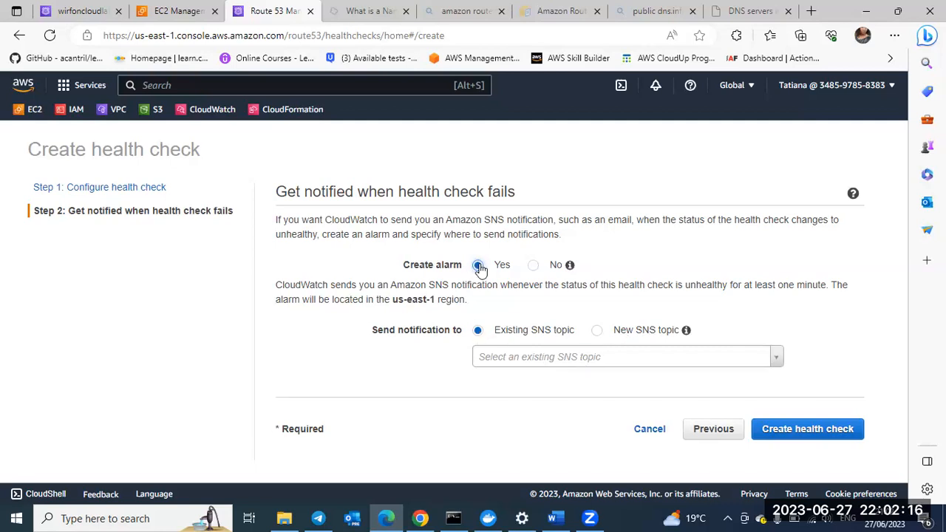
{"action": "left_click", "coordinate": [534, 265]}
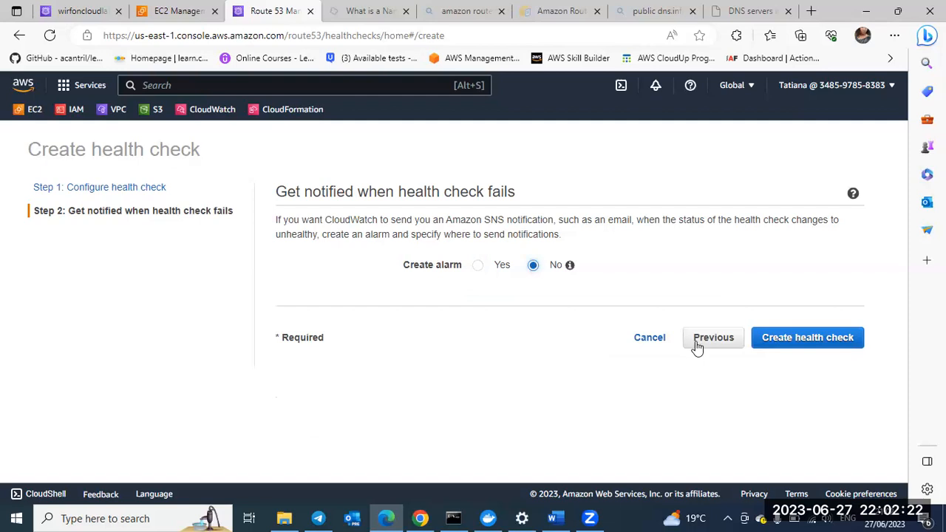
{"action": "left_click", "coordinate": [783, 338]}
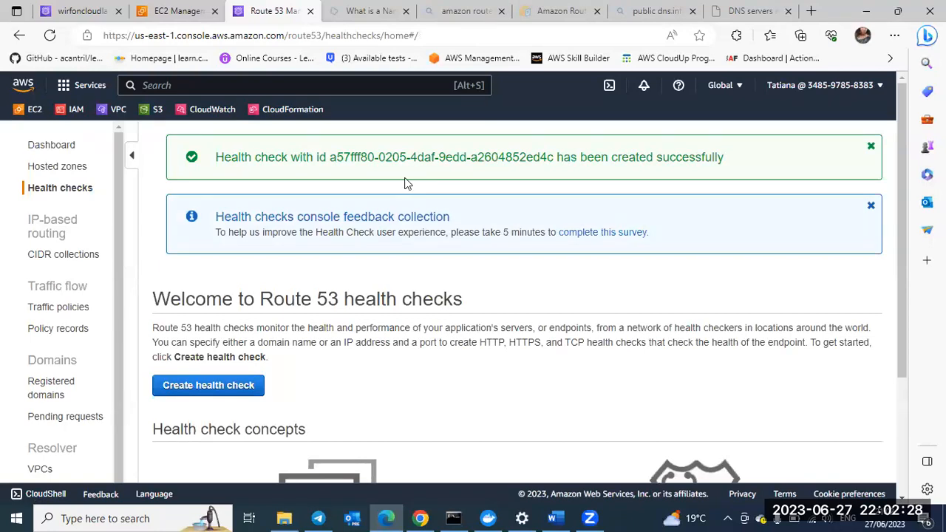
Step: Return to the lectures record, refresh its list of health checks, and assign status-check to it
{"action": "left_click", "coordinate": [92, 17]}
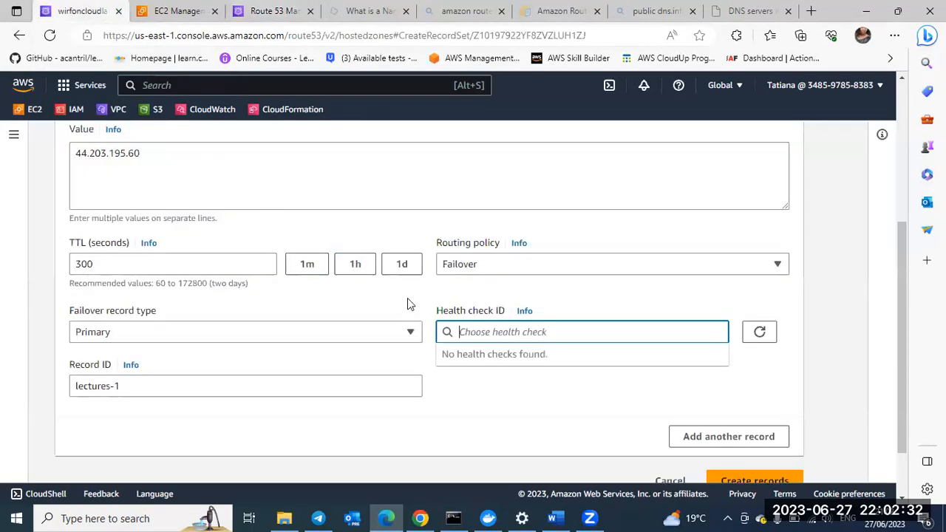
{"action": "left_click", "coordinate": [759, 334]}
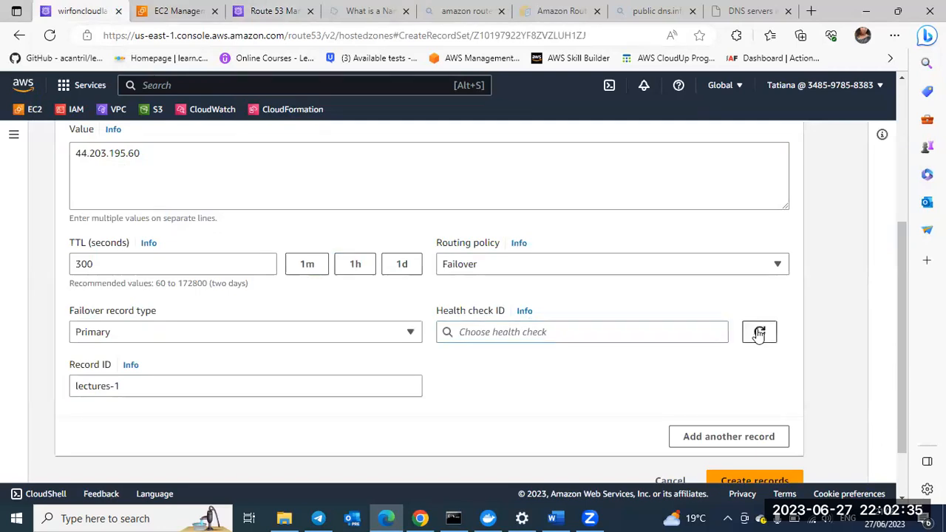
{"action": "left_click", "coordinate": [712, 335]}
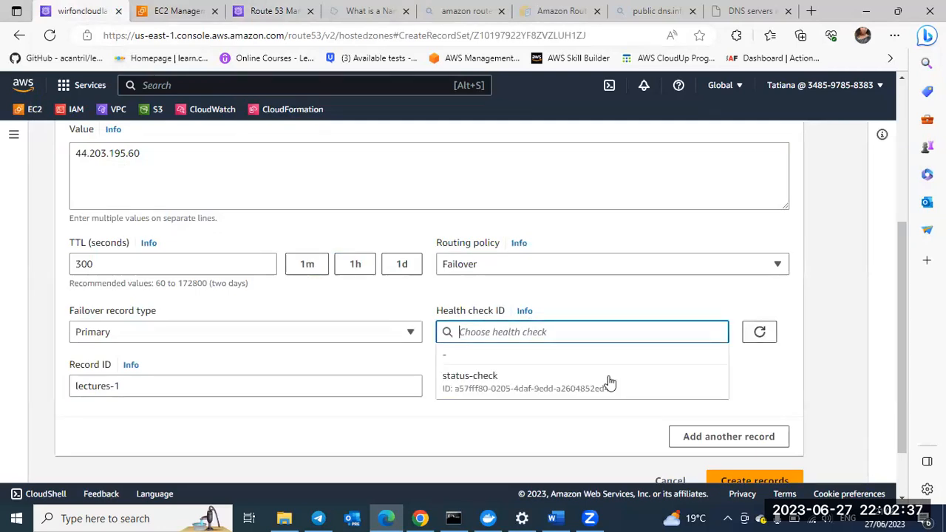
{"action": "left_click", "coordinate": [566, 389]}
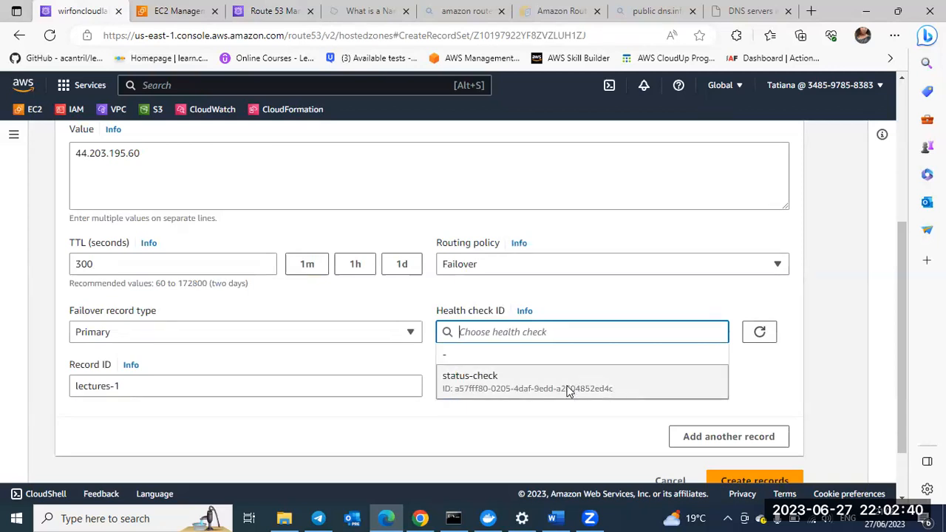
Step: Review the primary record's settings and add a second record with the name lectures
{"action": "scroll", "coordinate": [267, 268], "scroll_direction": "up", "scroll_amount": 2}
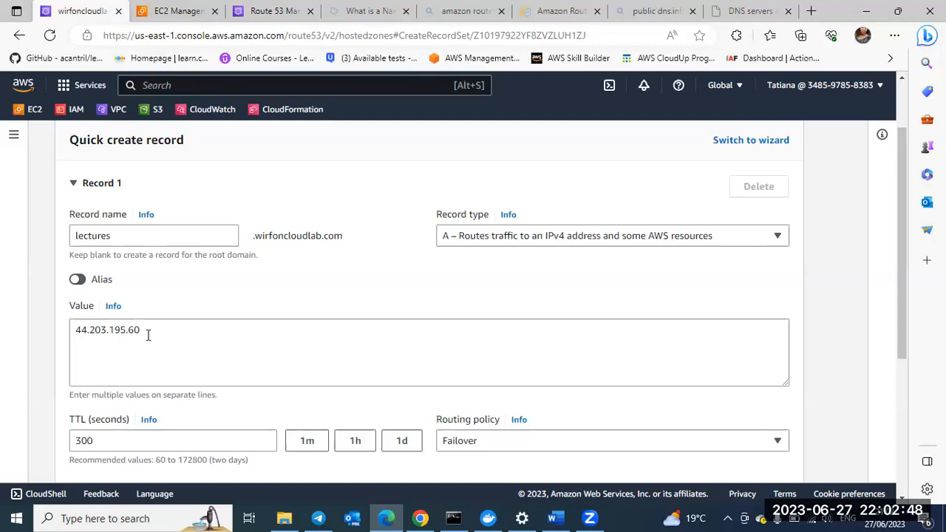
{"action": "scroll", "coordinate": [150, 337], "scroll_direction": "down", "scroll_amount": 1}
{"action": "scroll", "coordinate": [175, 313], "scroll_direction": "down", "scroll_amount": 1}
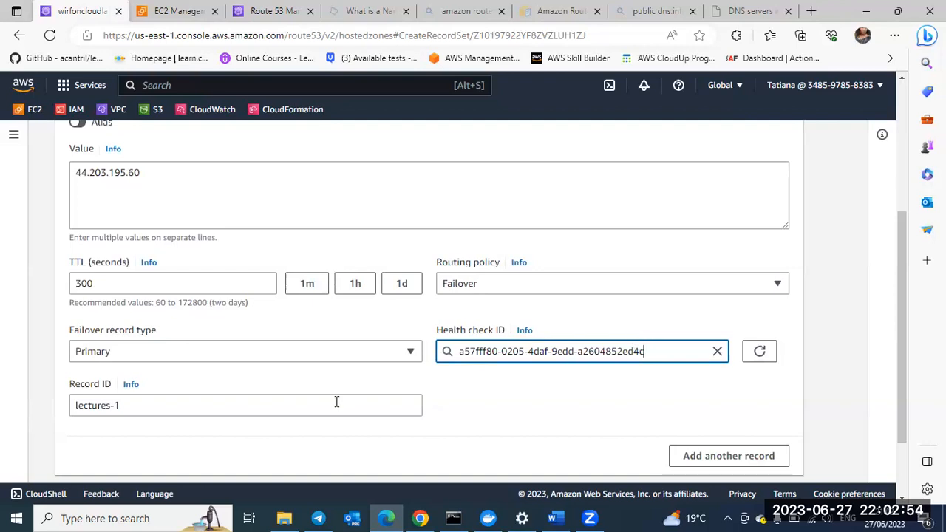
{"action": "scroll", "coordinate": [517, 392], "scroll_direction": "down", "scroll_amount": 1}
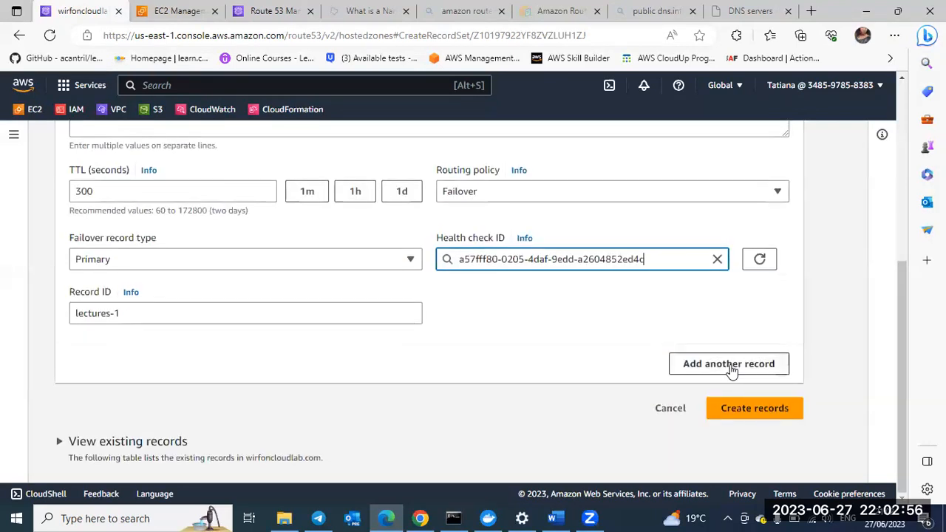
{"action": "left_click", "coordinate": [730, 370]}
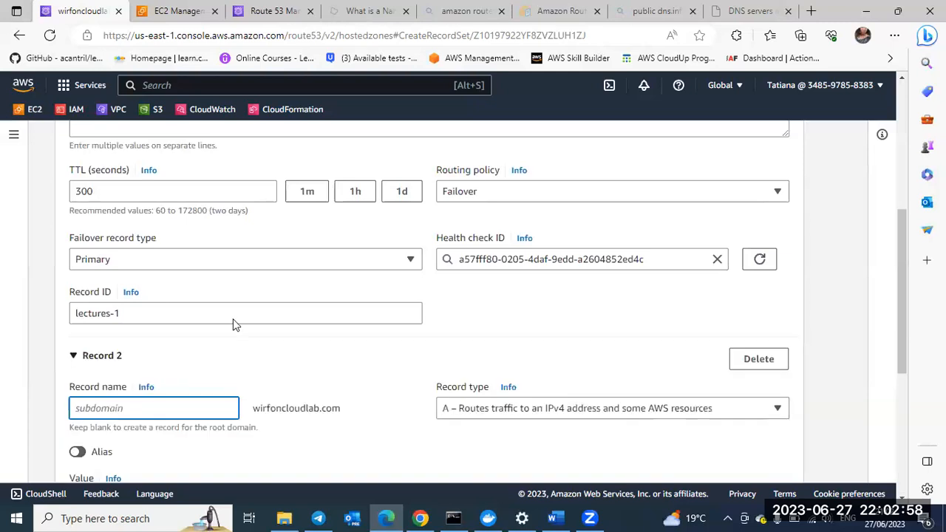
{"action": "scroll", "coordinate": [157, 269], "scroll_direction": "down", "scroll_amount": 2}
{"action": "type", "text": "l"}
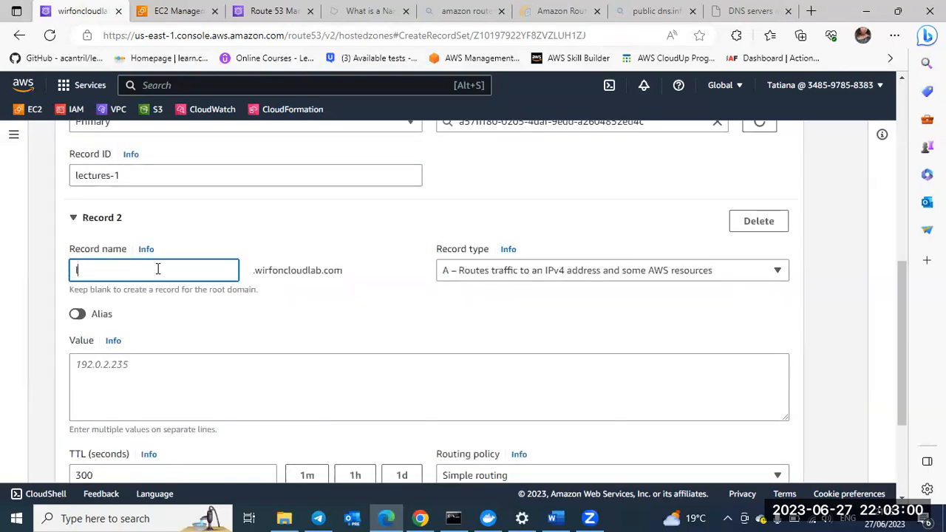
{"action": "type", "text": "ectures"}
{"action": "scroll", "coordinate": [158, 269], "scroll_direction": "down", "scroll_amount": 1}
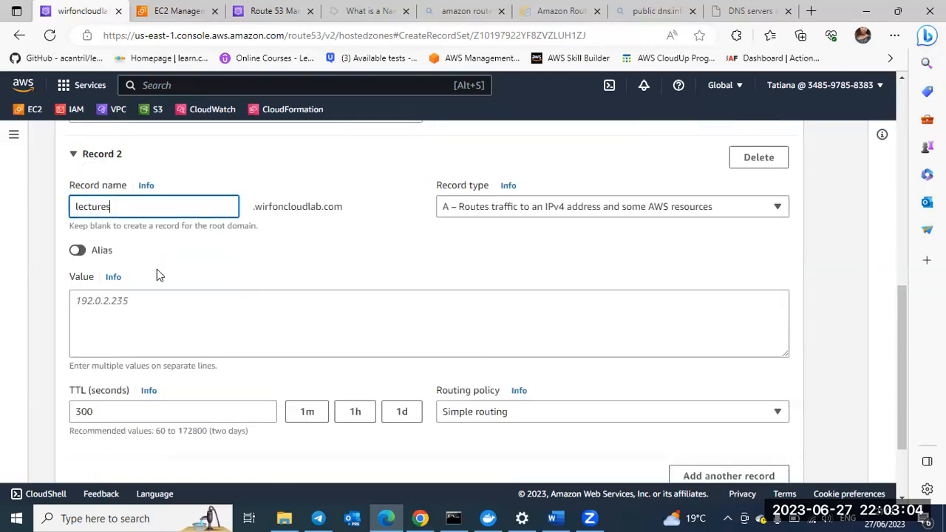
Step: Set the second record's value to 172.32.0.0
{"action": "scroll", "coordinate": [127, 298], "scroll_direction": "down", "scroll_amount": 1}
{"action": "left_click", "coordinate": [126, 297]}
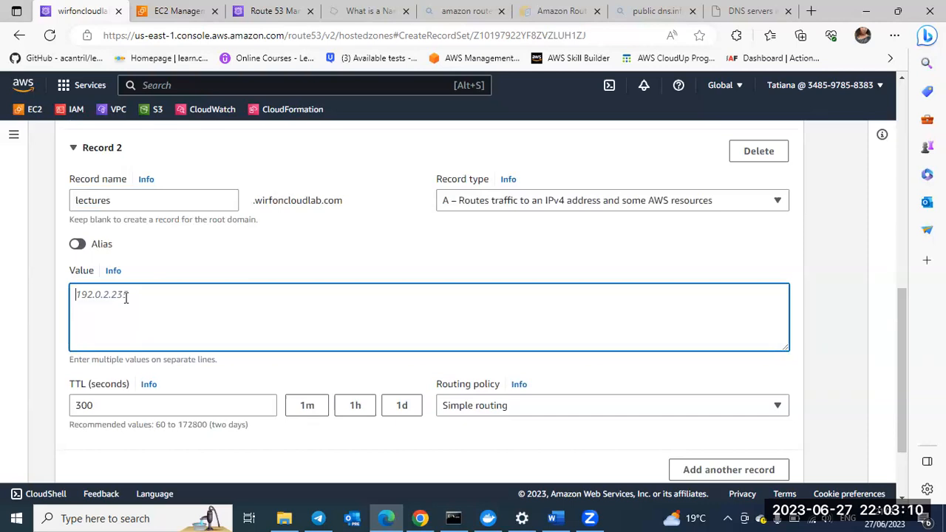
{"action": "type", "text": "172.32.0.0"}
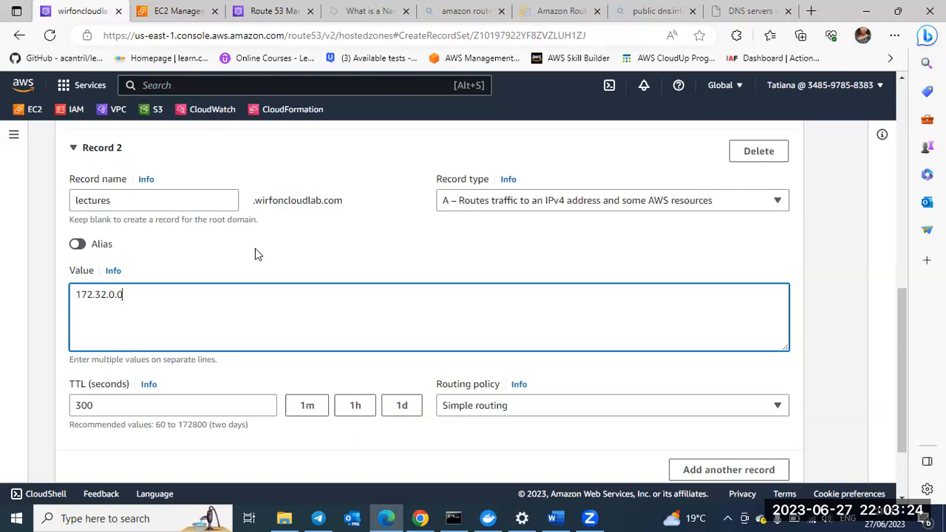
Step: Change the second record's value to 172.32.0.7 and set its routing policy to Failover
{"action": "key", "text": "BackSpace"}
{"action": "type", "text": "7"}
{"action": "scroll", "coordinate": [391, 320], "scroll_direction": "down", "scroll_amount": 2}
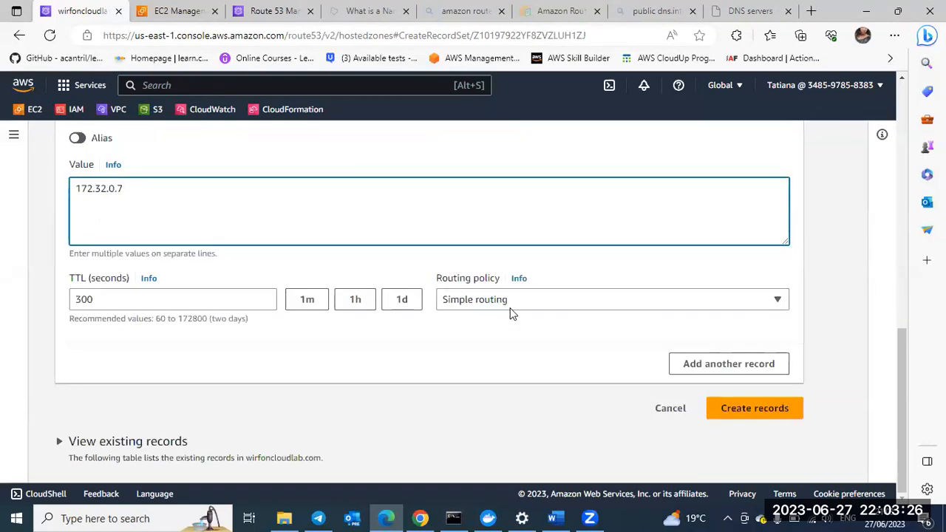
{"action": "left_click", "coordinate": [506, 307]}
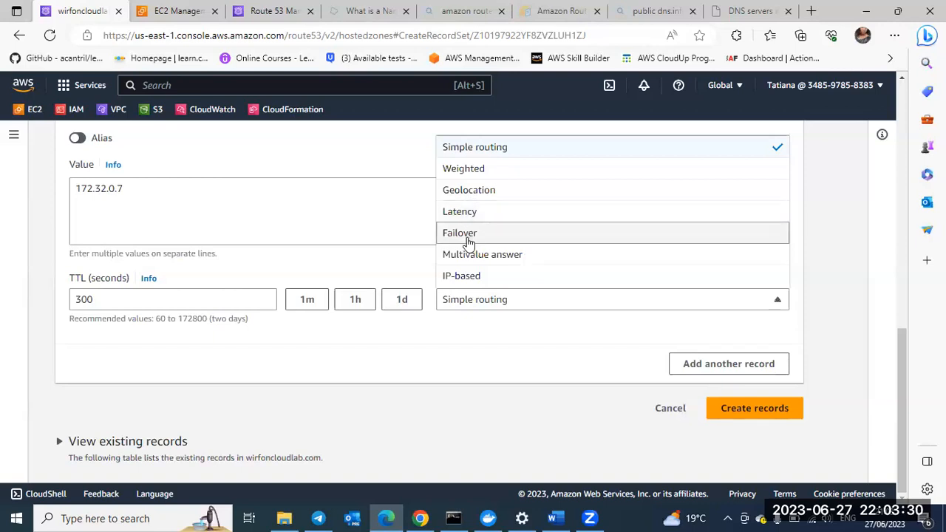
{"action": "key", "text": "Return"}
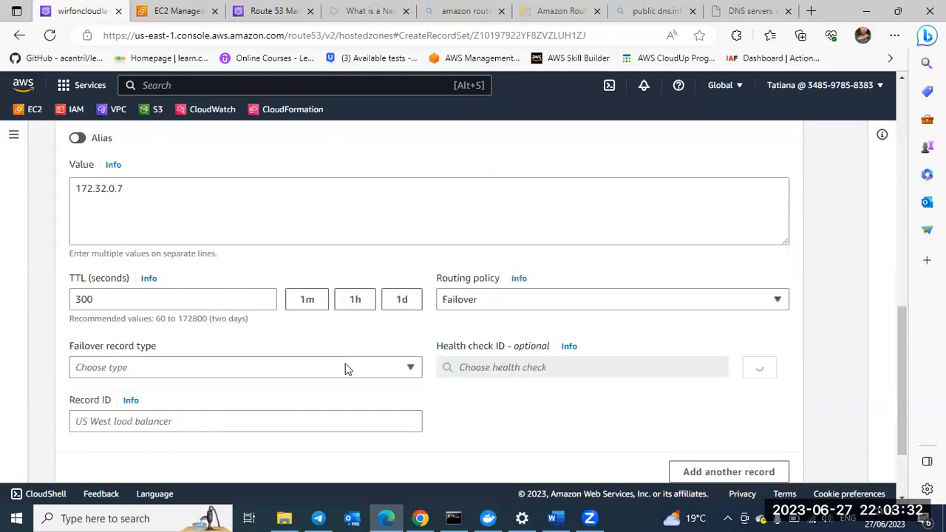
{"action": "scroll", "coordinate": [163, 334], "scroll_direction": "down", "scroll_amount": 1}
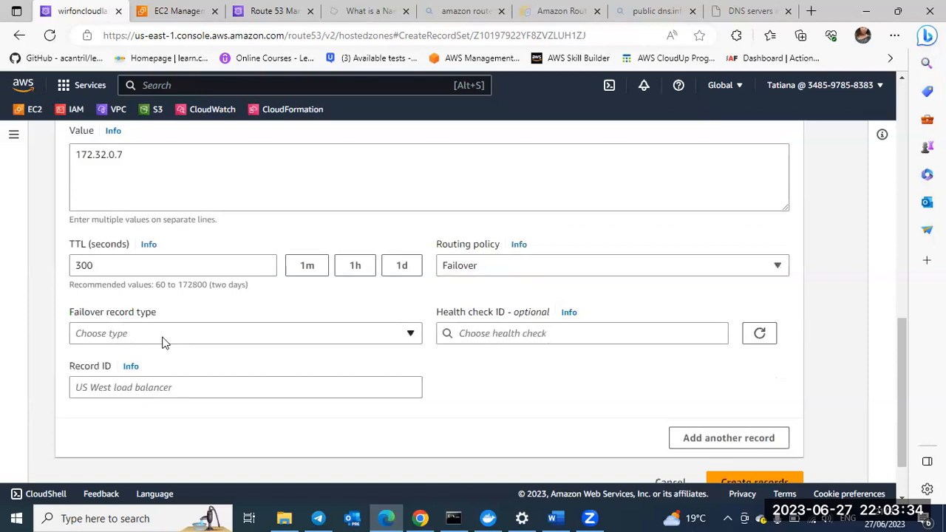
Step: Set the second record's failover record type to Secondary and its record ID to lectures-2
{"action": "left_click", "coordinate": [162, 333]}
{"action": "left_click", "coordinate": [141, 400]}
{"action": "left_click", "coordinate": [133, 389]}
{"action": "type", "text": "l"}
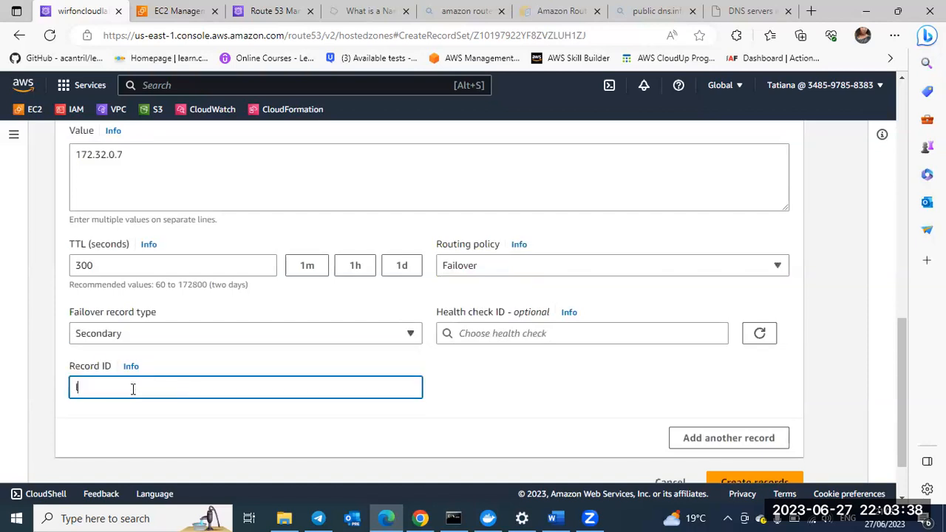
{"action": "type", "text": "ectures-2"}
Step: Review the settings of both lectures failover records and create them
{"action": "scroll", "coordinate": [268, 358], "scroll_direction": "up", "scroll_amount": 3}
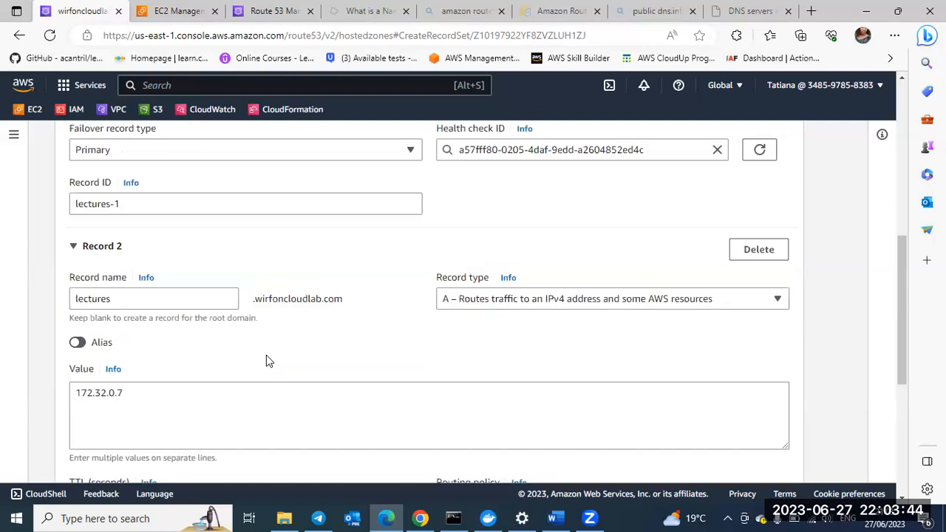
{"action": "scroll", "coordinate": [266, 359], "scroll_direction": "up", "scroll_amount": 5}
{"action": "scroll", "coordinate": [101, 274], "scroll_direction": "down", "scroll_amount": 1}
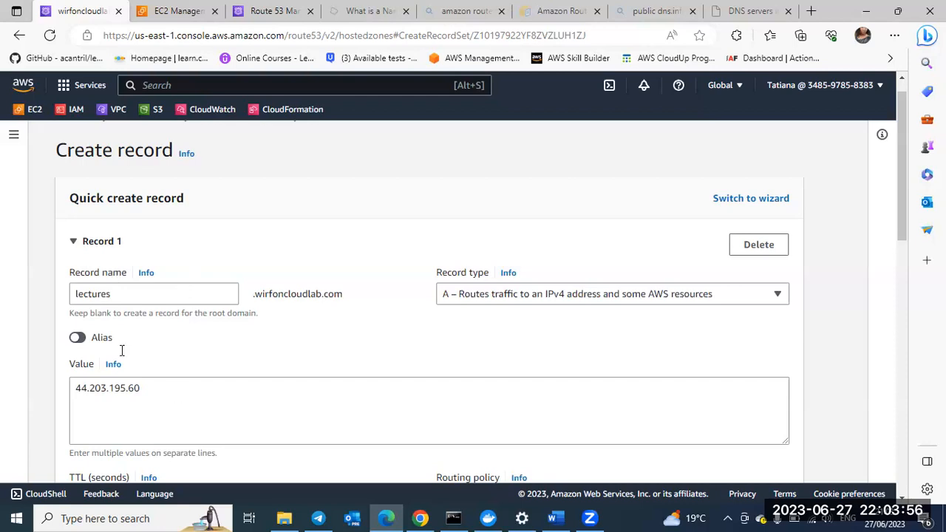
{"action": "scroll", "coordinate": [121, 352], "scroll_direction": "down", "scroll_amount": 1}
{"action": "scroll", "coordinate": [131, 313], "scroll_direction": "down", "scroll_amount": 1}
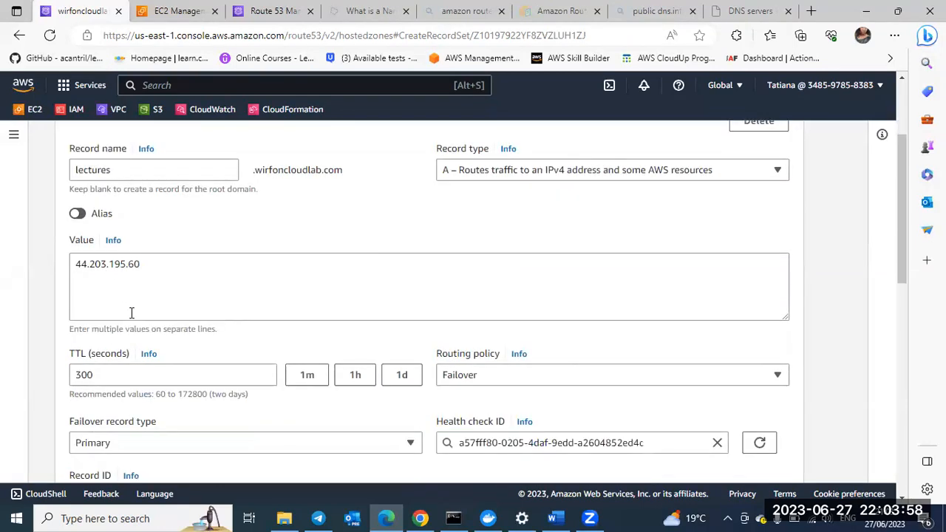
{"action": "scroll", "coordinate": [599, 336], "scroll_direction": "down", "scroll_amount": 1}
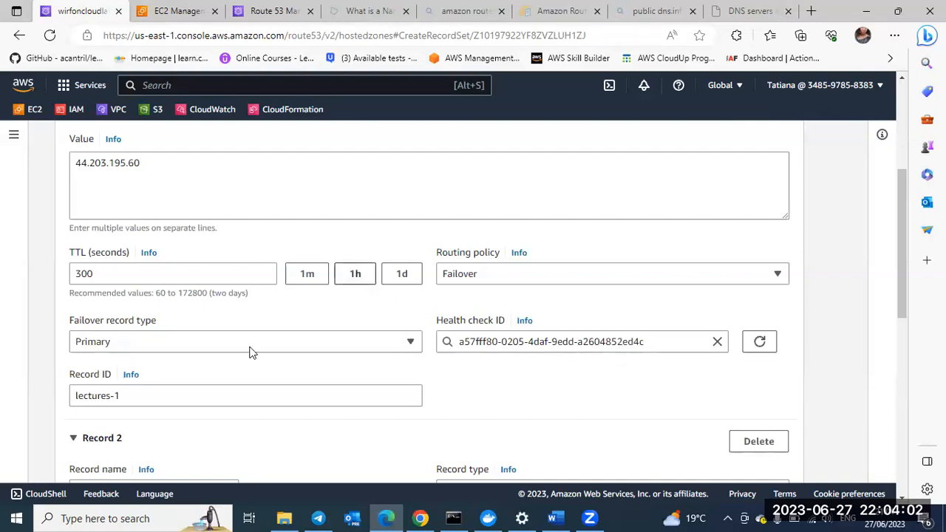
{"action": "scroll", "coordinate": [505, 281], "scroll_direction": "down", "scroll_amount": 1}
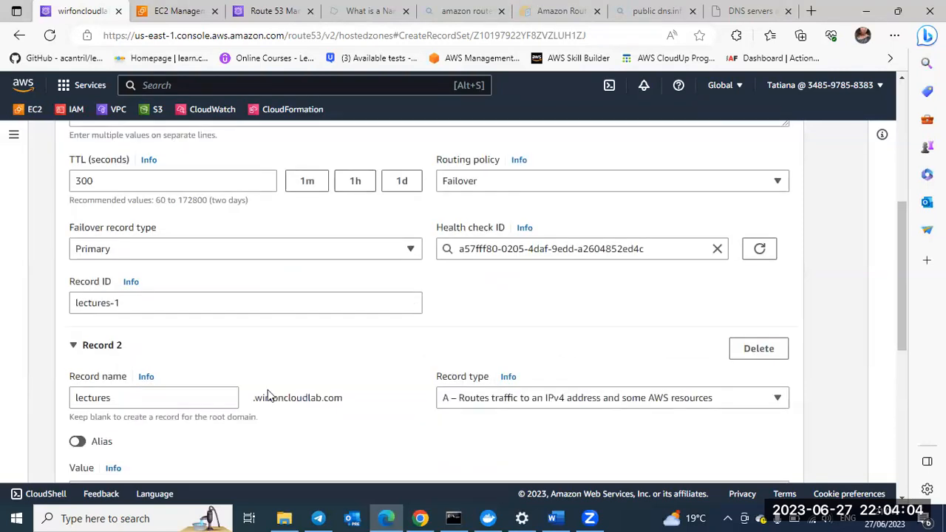
{"action": "scroll", "coordinate": [187, 423], "scroll_direction": "down", "scroll_amount": 4}
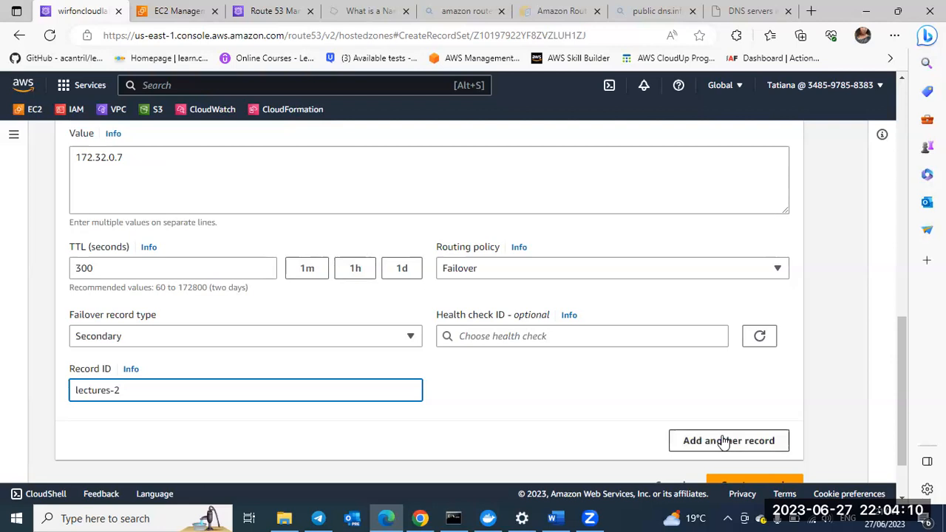
{"action": "scroll", "coordinate": [743, 425], "scroll_direction": "down", "scroll_amount": 1}
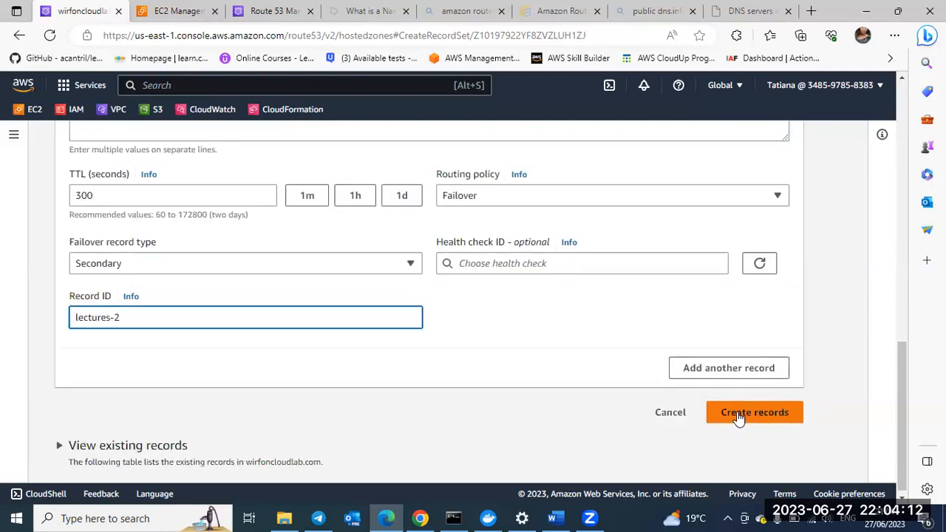
{"action": "left_click", "coordinate": [739, 418]}
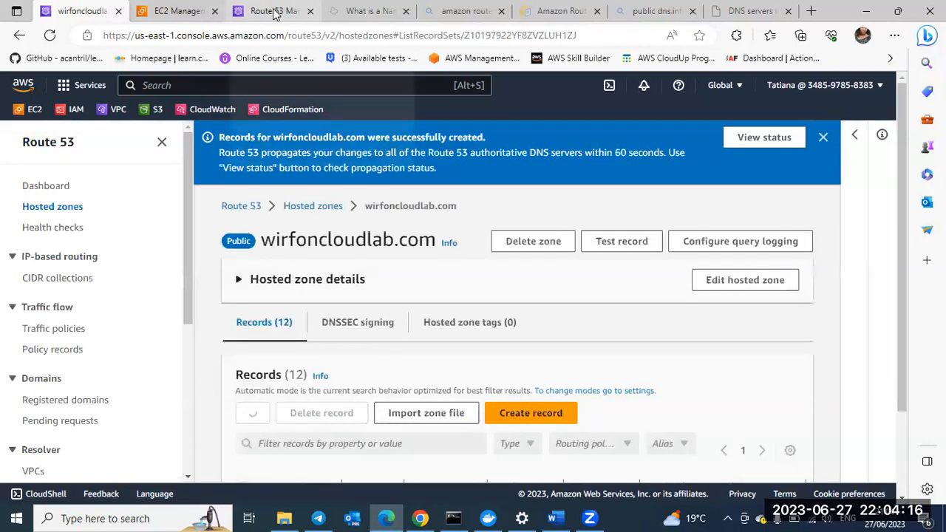
Step: Go to the Route 53 health checks page, look through it, and dismiss the health check creation message
{"action": "left_click", "coordinate": [275, 11]}
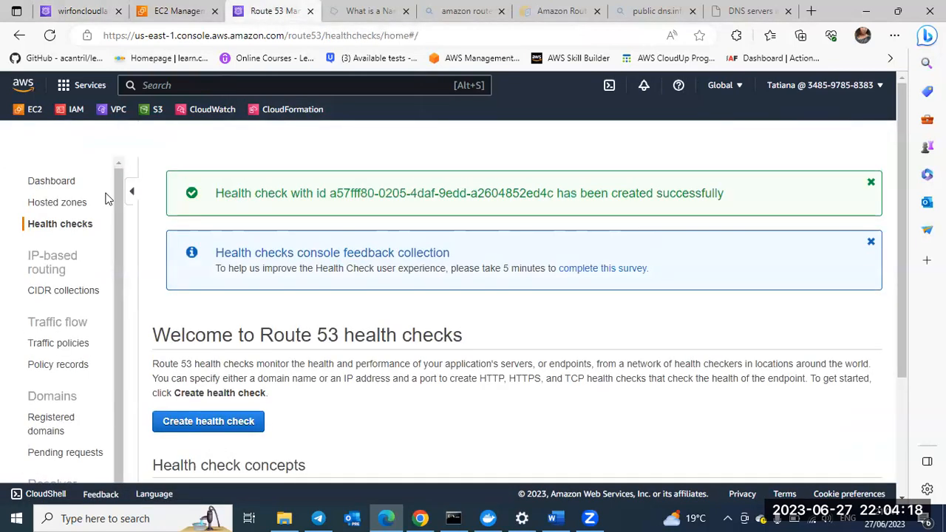
{"action": "left_click", "coordinate": [71, 191]}
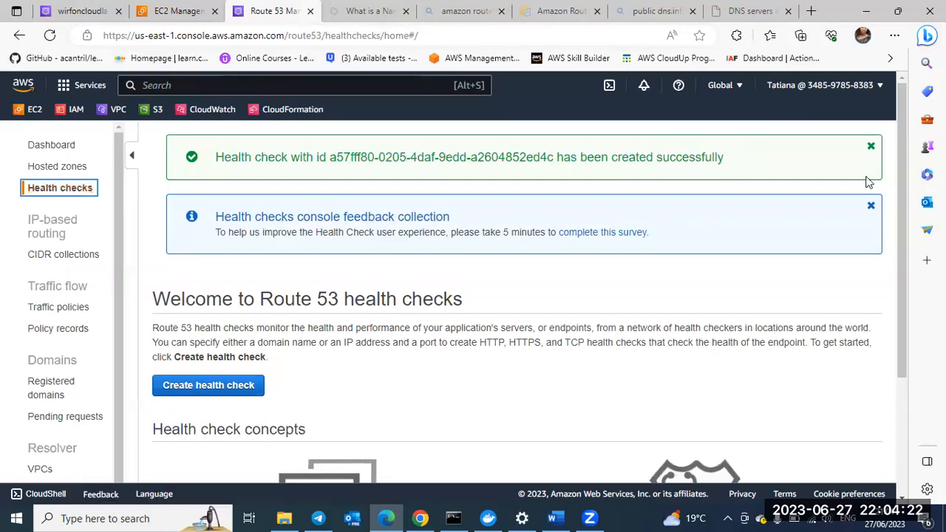
{"action": "scroll", "coordinate": [638, 417], "scroll_direction": "down", "scroll_amount": 1}
{"action": "scroll", "coordinate": [637, 416], "scroll_direction": "down", "scroll_amount": 1}
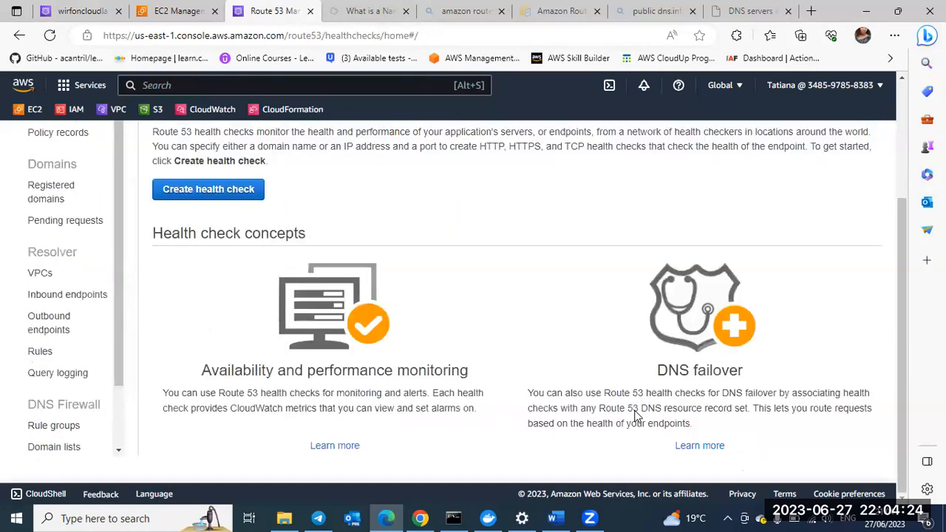
{"action": "scroll", "coordinate": [850, 153], "scroll_direction": "up", "scroll_amount": 2}
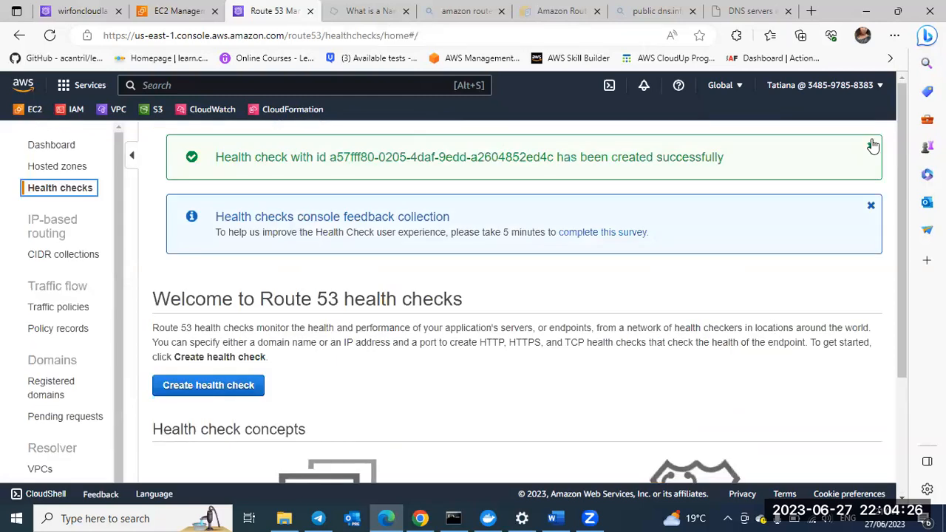
{"action": "left_click", "coordinate": [872, 145]}
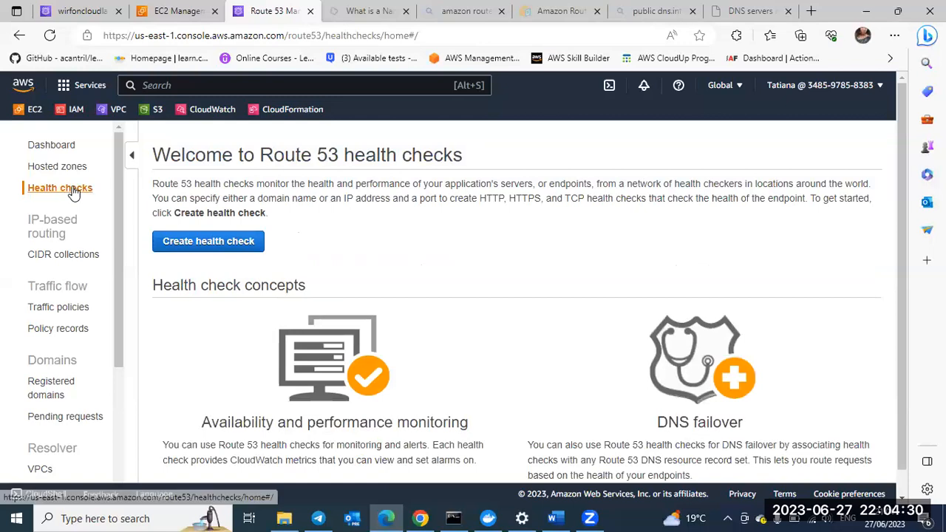
Step: Reopen the health checks page and look for the status-check health check
{"action": "left_click", "coordinate": [73, 190]}
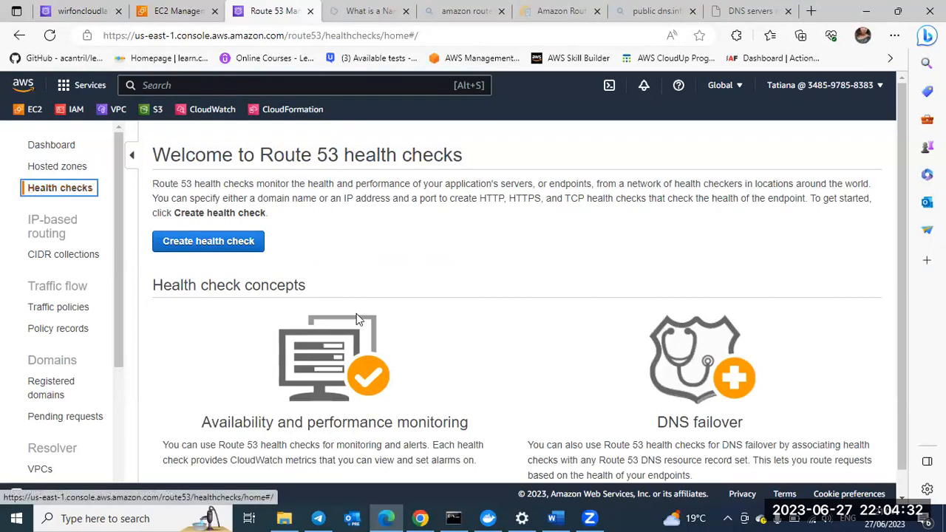
{"action": "scroll", "coordinate": [356, 319], "scroll_direction": "down", "scroll_amount": 1}
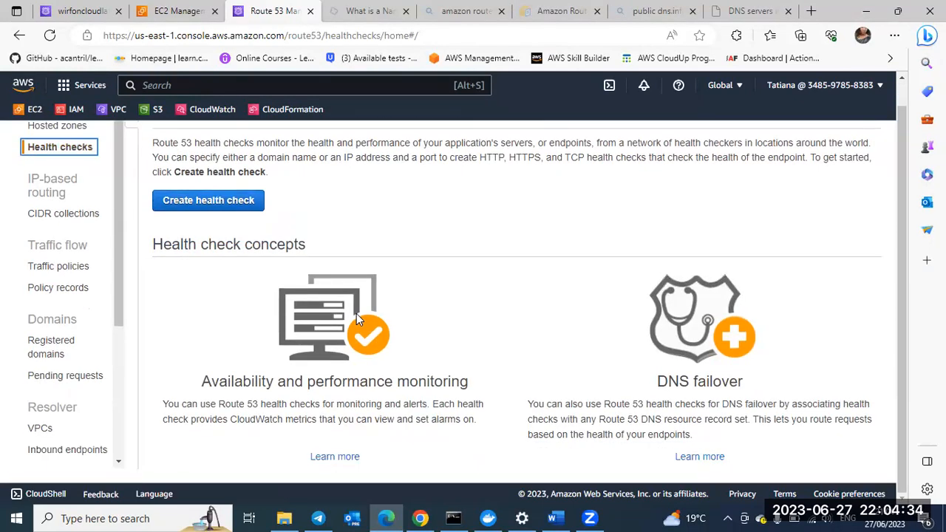
{"action": "scroll", "coordinate": [356, 314], "scroll_direction": "up", "scroll_amount": 1}
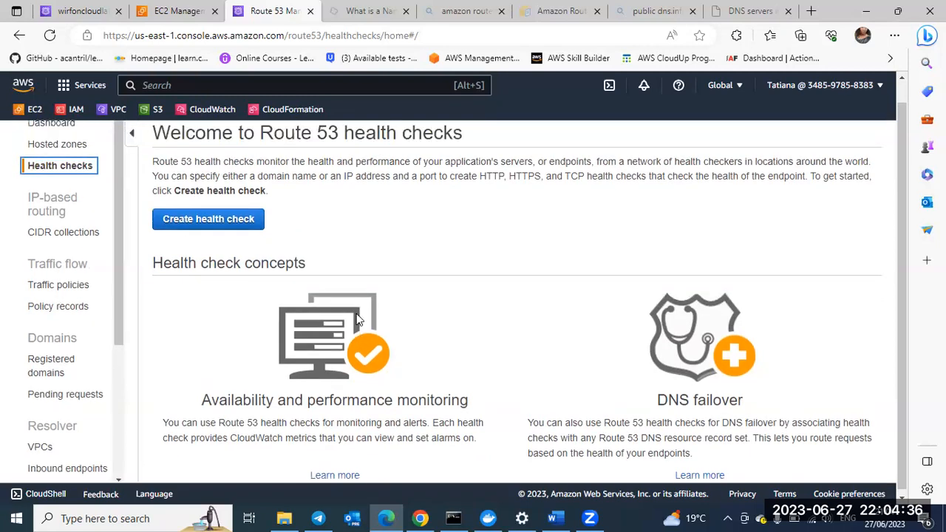
{"action": "scroll", "coordinate": [356, 314], "scroll_direction": "up", "scroll_amount": 1}
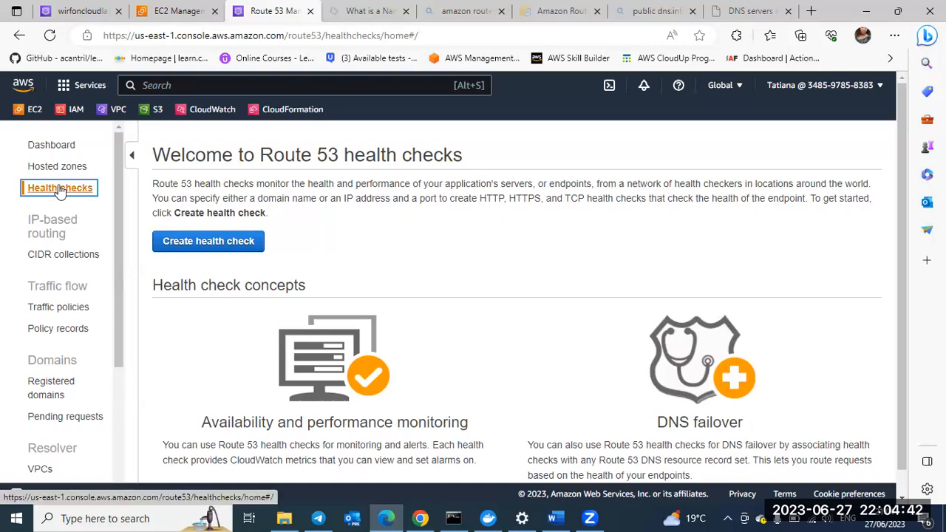
{"action": "scroll", "coordinate": [77, 270], "scroll_direction": "down", "scroll_amount": 3}
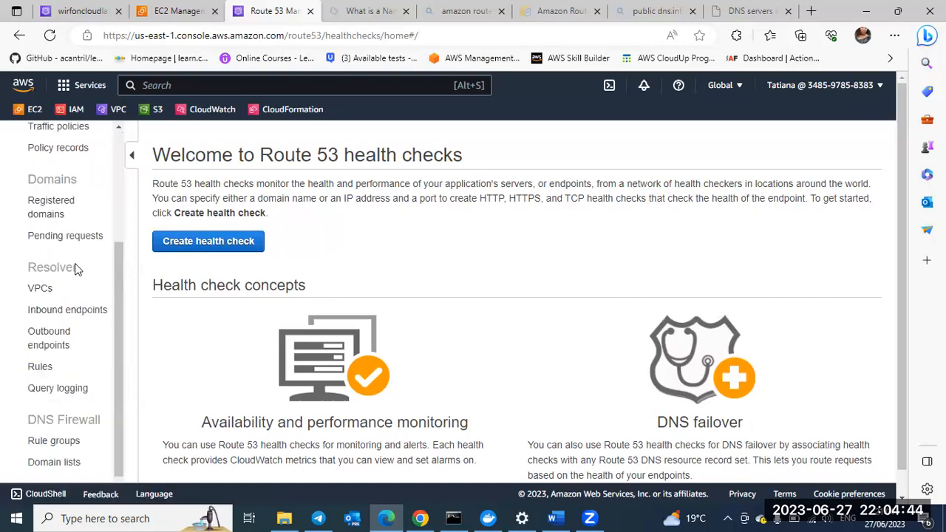
{"action": "scroll", "coordinate": [74, 269], "scroll_direction": "down", "scroll_amount": 1}
{"action": "scroll", "coordinate": [75, 269], "scroll_direction": "down", "scroll_amount": 1}
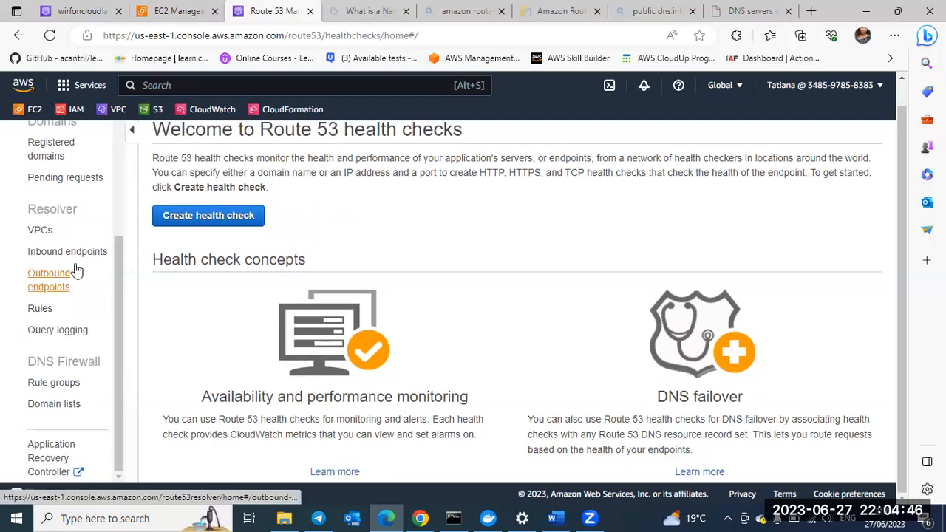
{"action": "scroll", "coordinate": [399, 320], "scroll_direction": "up", "scroll_amount": 3}
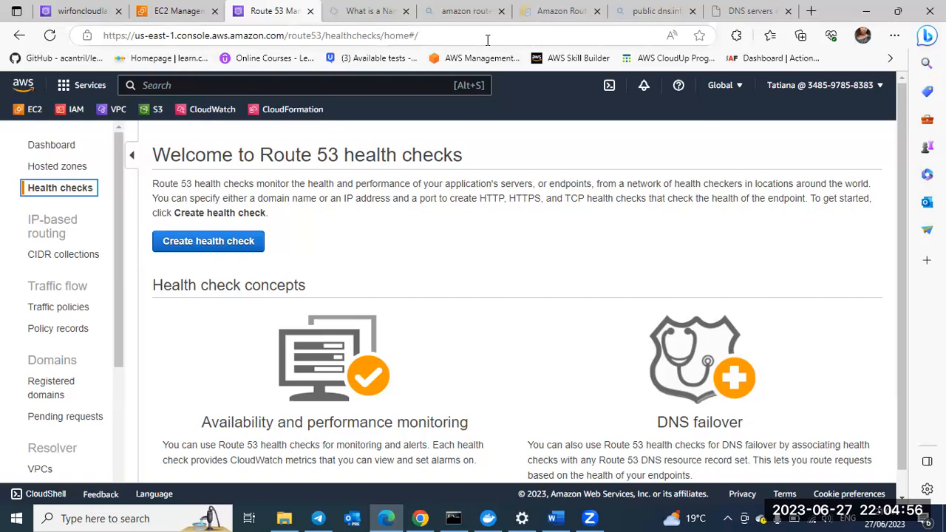
{"action": "left_click", "coordinate": [320, 248]}
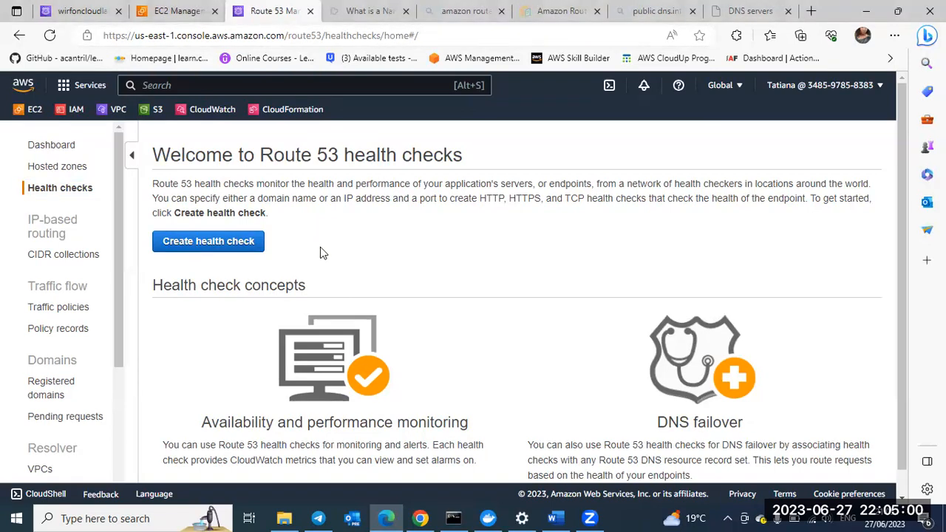
{"action": "left_click", "coordinate": [204, 243]}
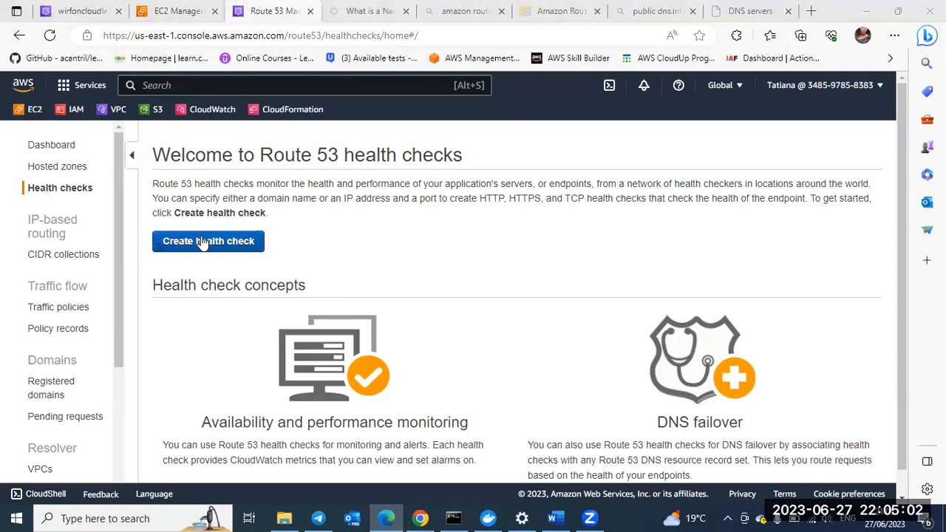
{"action": "left_click", "coordinate": [202, 244]}
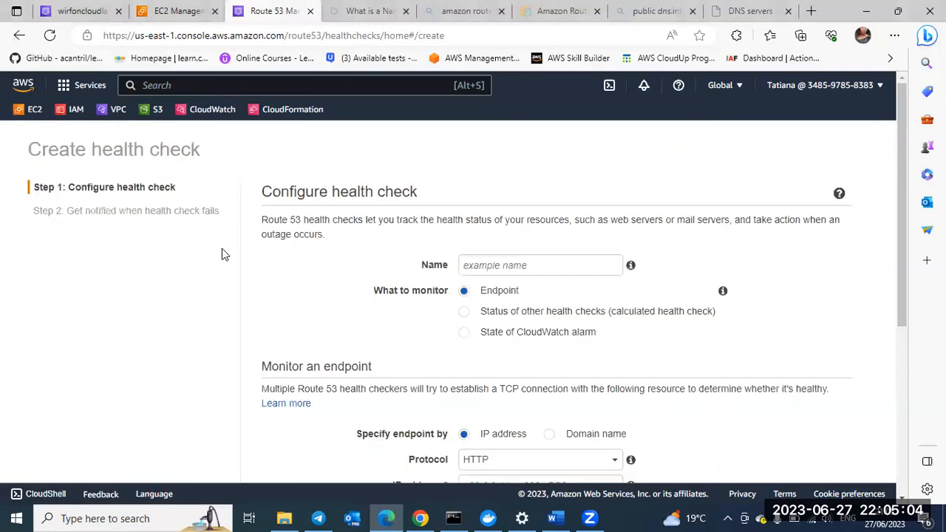
{"action": "scroll", "coordinate": [331, 316], "scroll_direction": "down", "scroll_amount": 2}
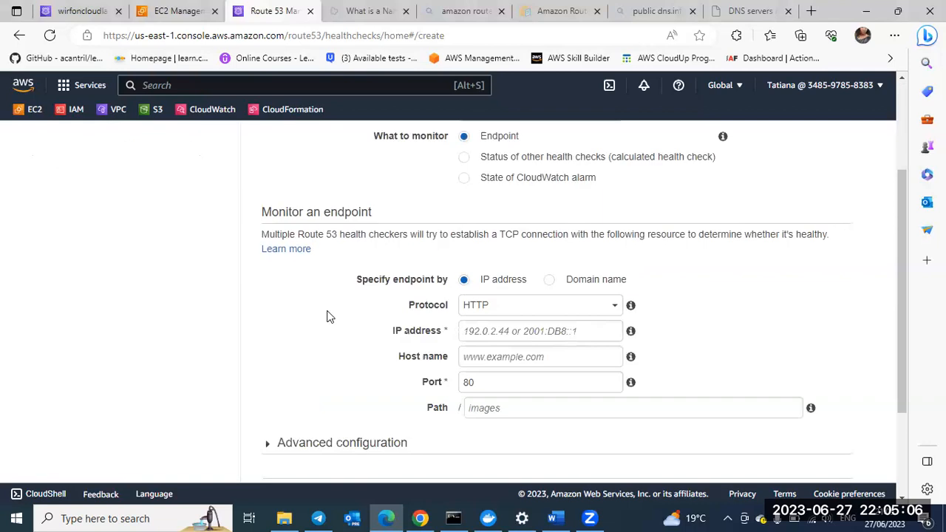
{"action": "scroll", "coordinate": [165, 142], "scroll_direction": "up", "scroll_amount": 2}
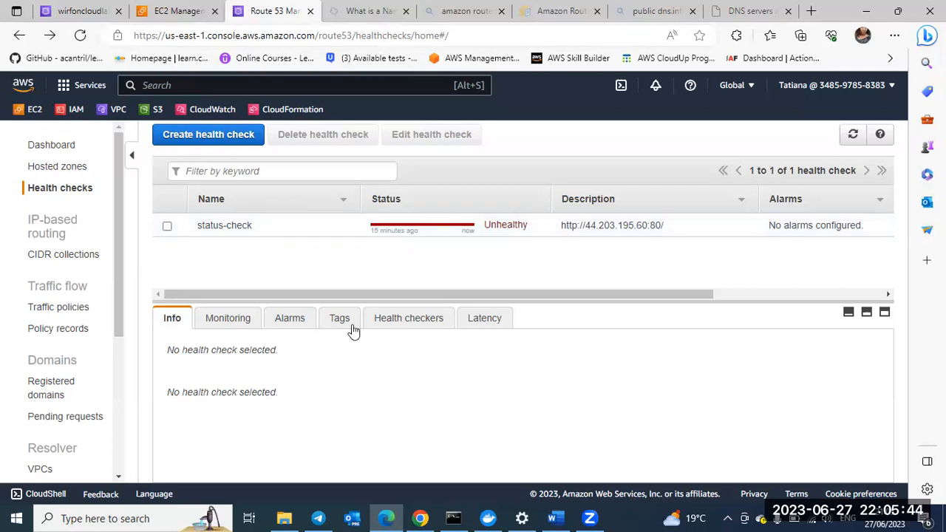
Step: Select the status-check health check and examine its monitoring graphs
{"action": "left_click", "coordinate": [231, 318]}
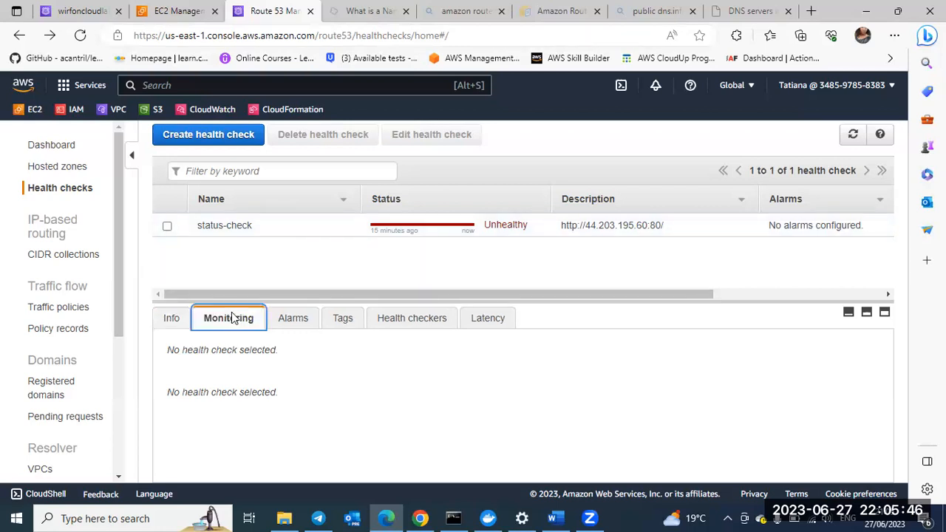
{"action": "left_click", "coordinate": [167, 228]}
{"action": "scroll", "coordinate": [342, 366], "scroll_direction": "down", "scroll_amount": 5}
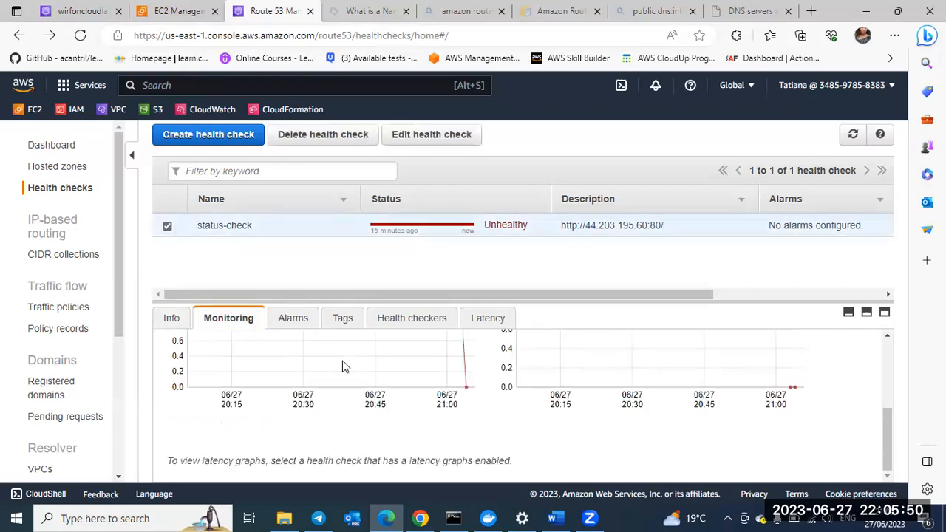
{"action": "scroll", "coordinate": [342, 366], "scroll_direction": "up", "scroll_amount": 3}
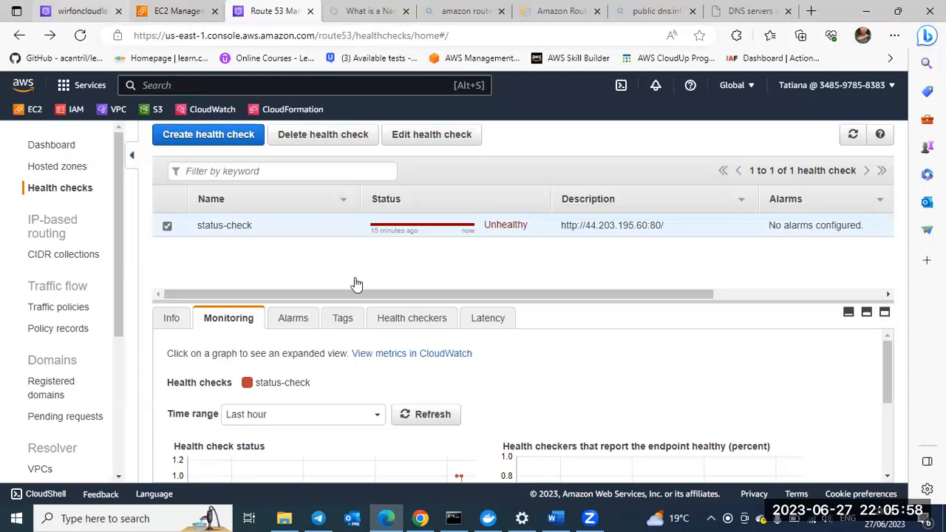
Step: Return to the wirfoncloudlab.com hosted zone and check the primary and secondary lectures records in its list
{"action": "scroll", "coordinate": [356, 285], "scroll_direction": "up", "scroll_amount": 1}
{"action": "scroll", "coordinate": [365, 281], "scroll_direction": "down", "scroll_amount": 5}
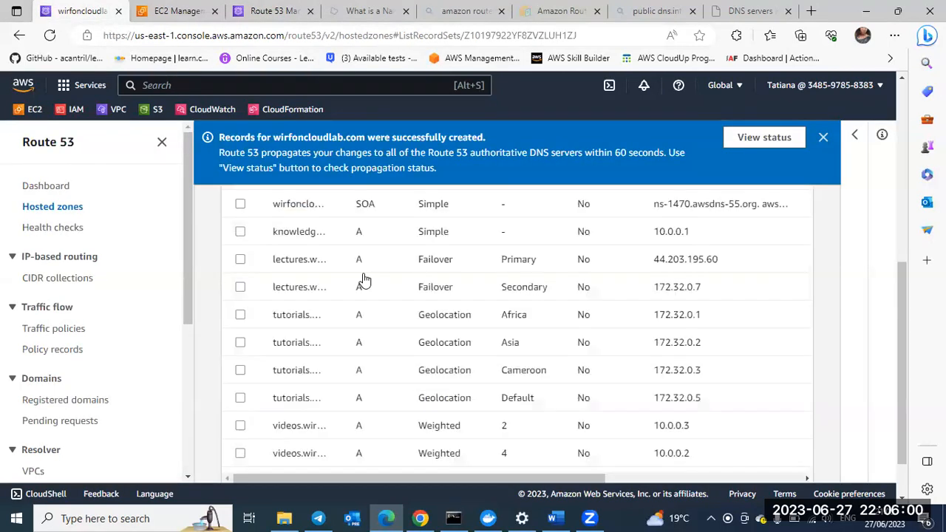
{"action": "scroll", "coordinate": [614, 244], "scroll_direction": "up", "scroll_amount": 5}
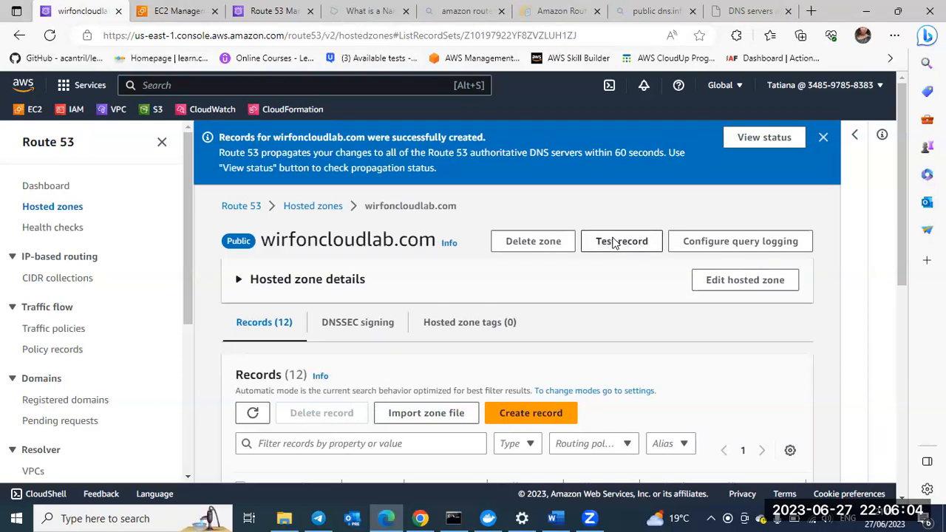
{"action": "right_click", "coordinate": [614, 244]}
{"action": "key", "text": "Escape"}
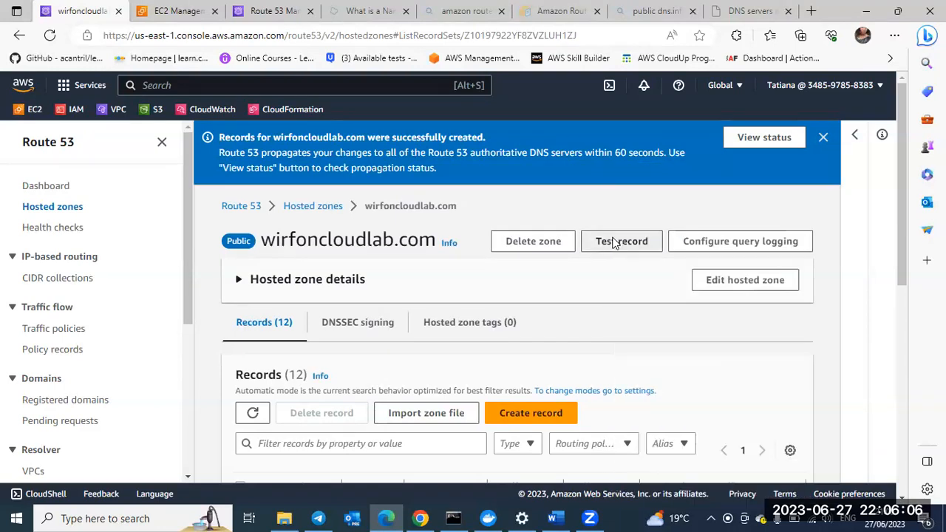
{"action": "right_click", "coordinate": [613, 244]}
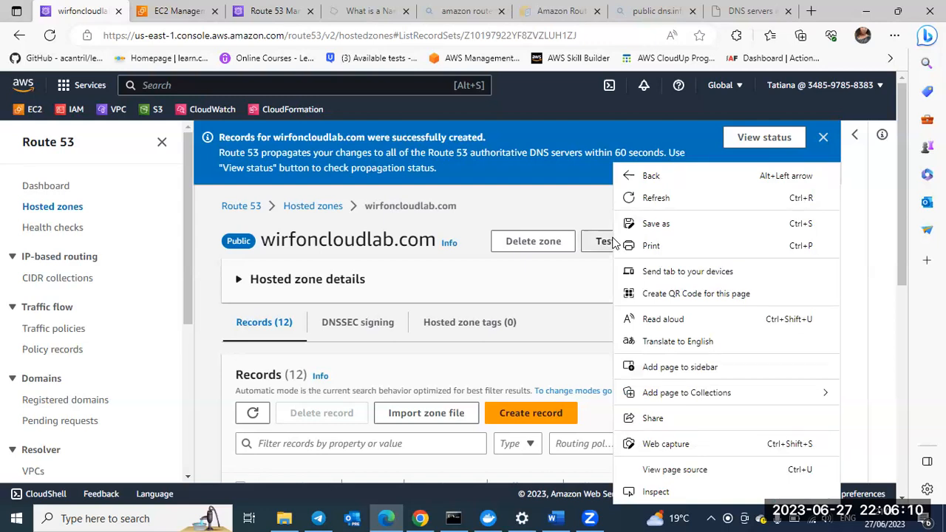
Step: Expand the wirfoncloudlab.com hosted zone details and look through them together with the record list below
{"action": "left_click", "coordinate": [576, 286]}
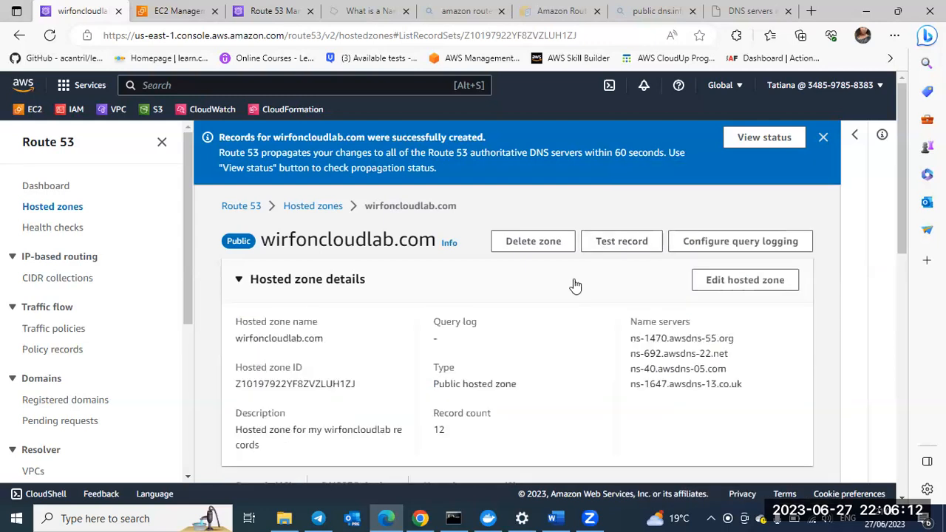
{"action": "scroll", "coordinate": [576, 285], "scroll_direction": "down", "scroll_amount": 2}
{"action": "scroll", "coordinate": [576, 285], "scroll_direction": "down", "scroll_amount": 5}
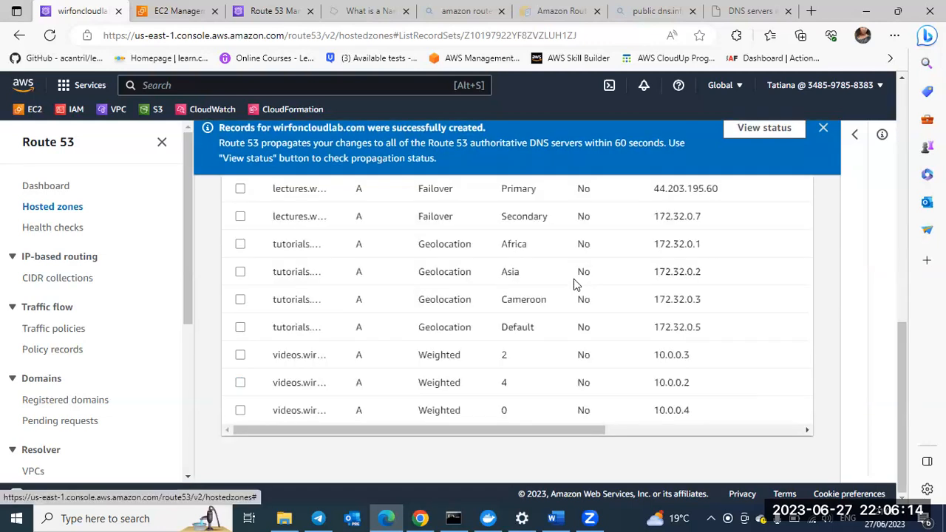
{"action": "scroll", "coordinate": [436, 362], "scroll_direction": "up", "scroll_amount": 5}
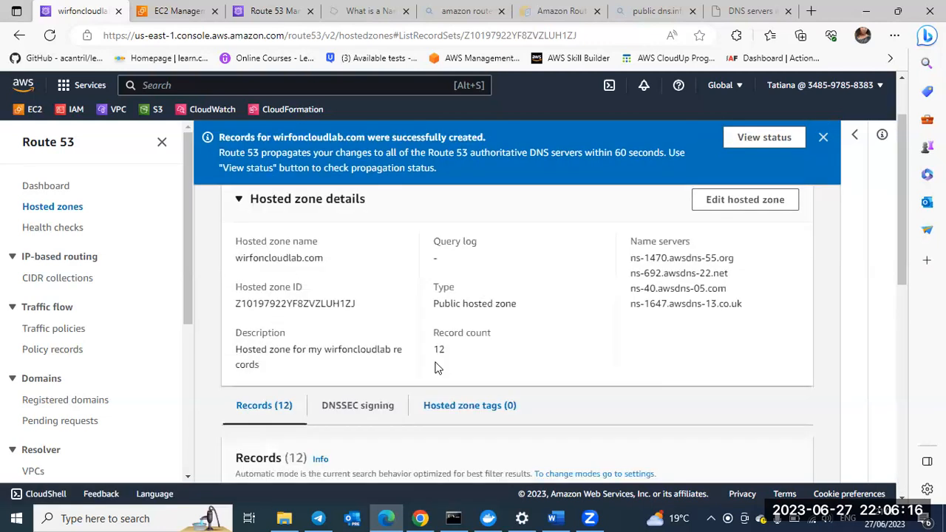
{"action": "scroll", "coordinate": [436, 368], "scroll_direction": "up", "scroll_amount": 2}
{"action": "scroll", "coordinate": [625, 247], "scroll_direction": "down", "scroll_amount": 1}
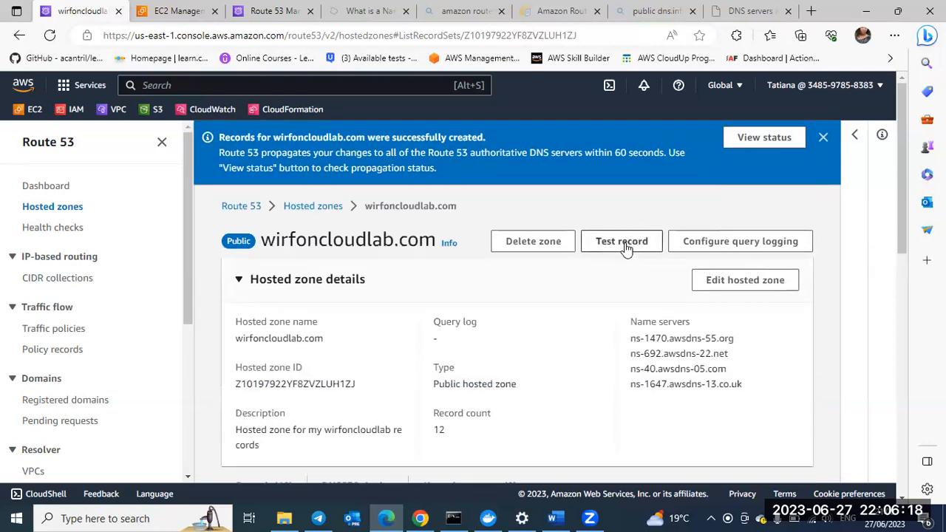
Step: Open the record test tool for wirfoncloudlab.com and enter lectures as the record name to test
{"action": "left_click", "coordinate": [621, 241]}
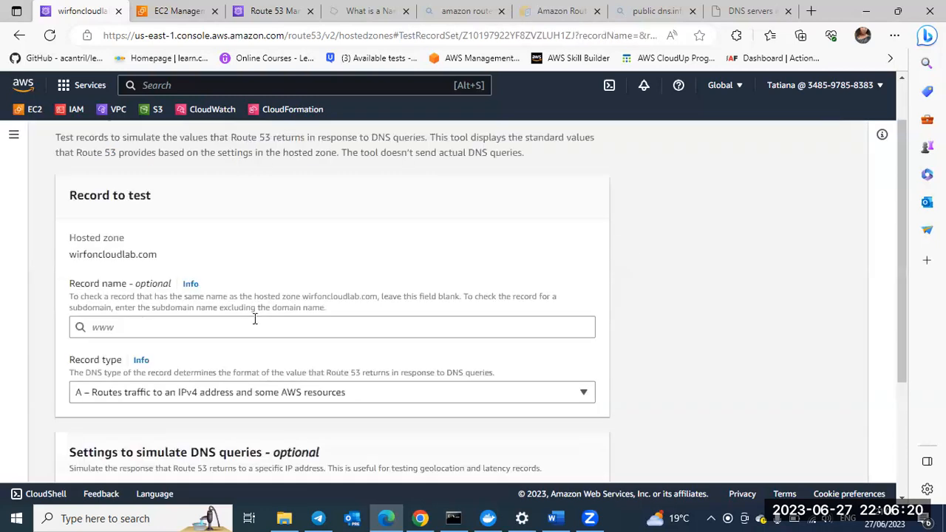
{"action": "left_click", "coordinate": [153, 320]}
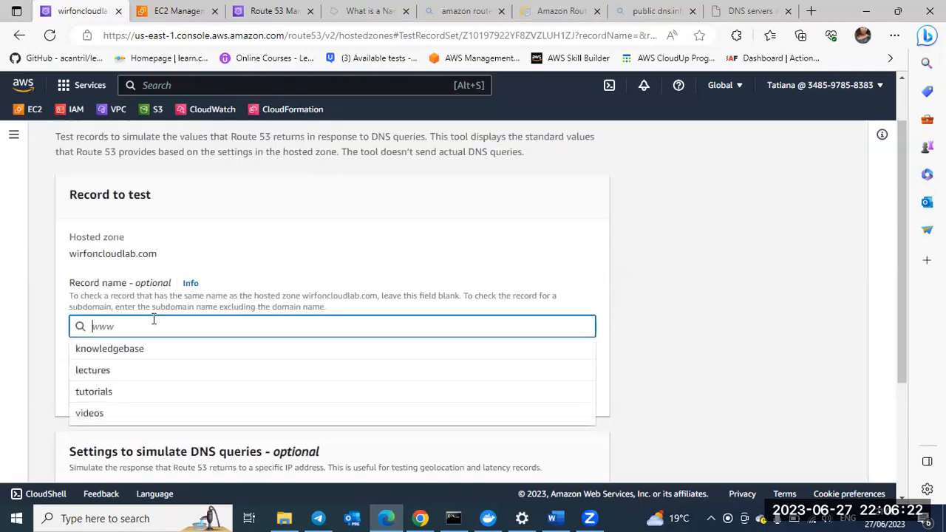
{"action": "type", "text": "lec"}
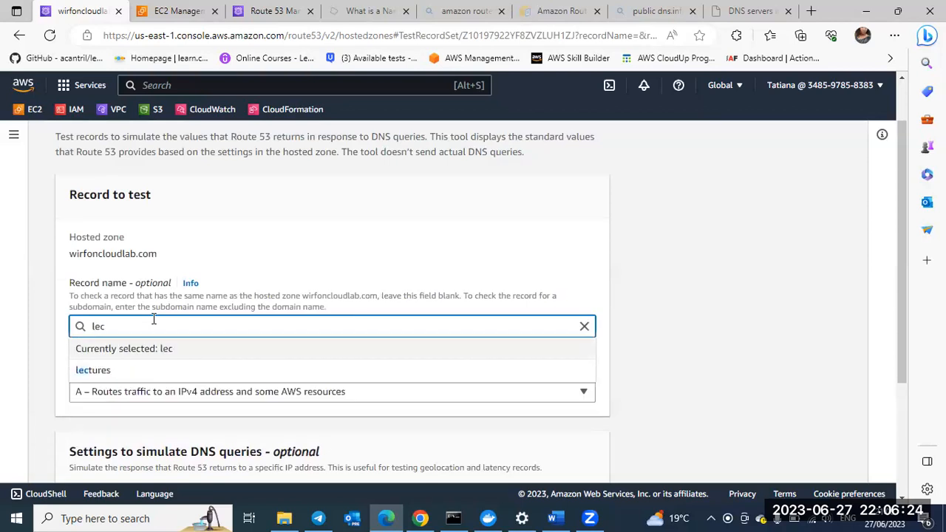
{"action": "type", "text": "tures"}
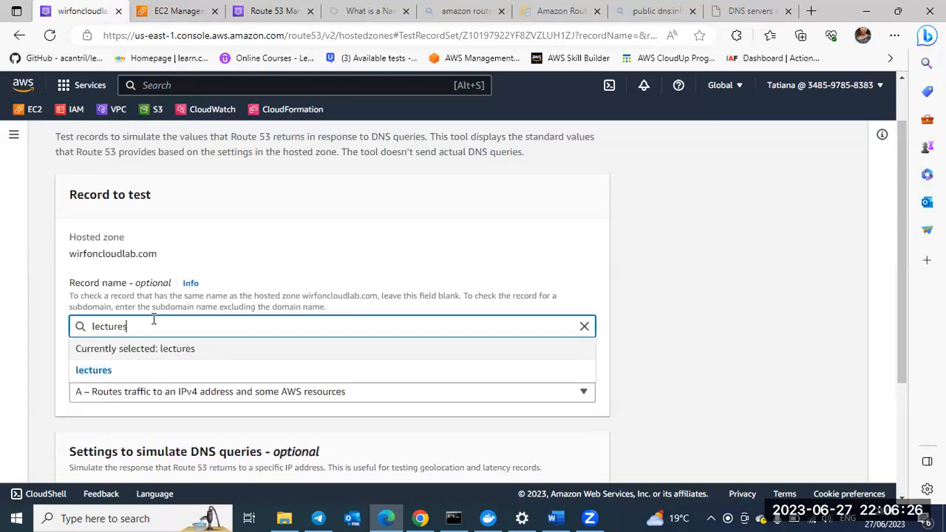
{"action": "scroll", "coordinate": [240, 235], "scroll_direction": "down", "scroll_amount": 2}
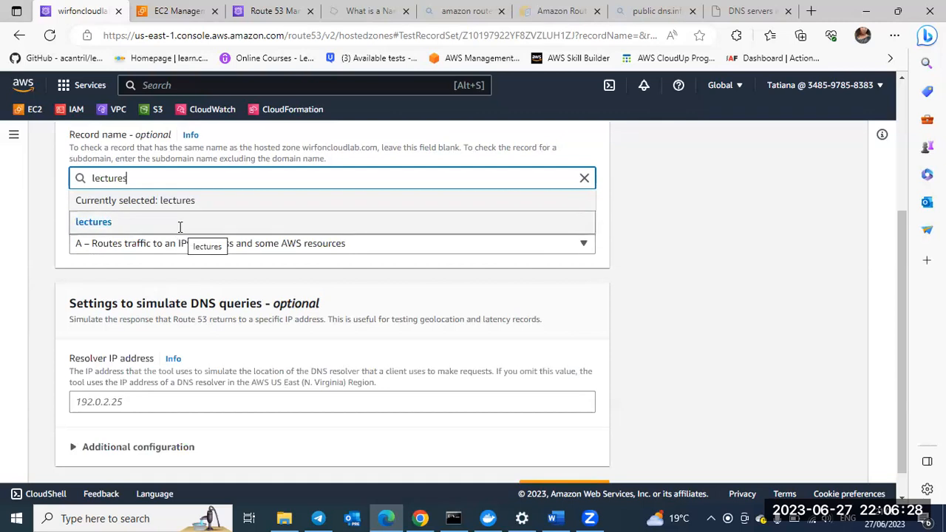
{"action": "left_click", "coordinate": [385, 230]}
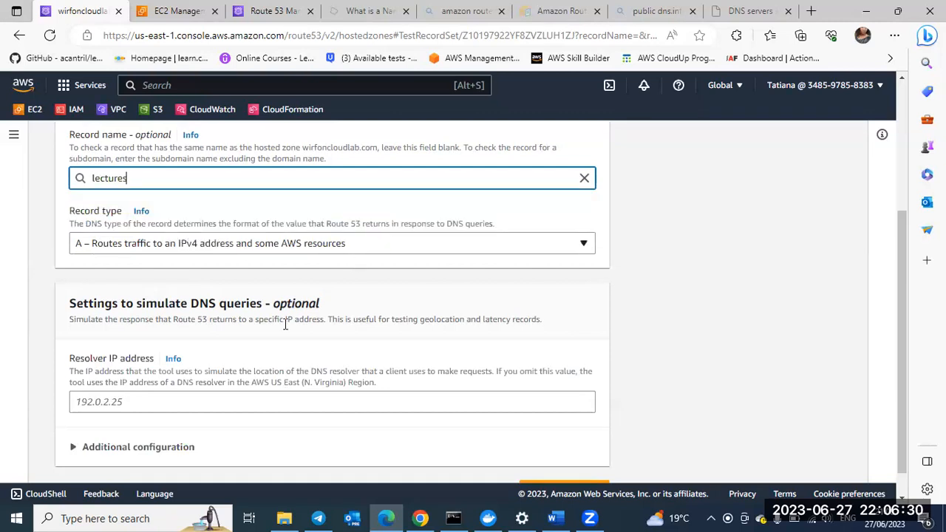
Step: Get the simulated Route 53 response for the lectures A record and review the returned details
{"action": "scroll", "coordinate": [312, 417], "scroll_direction": "down", "scroll_amount": 1}
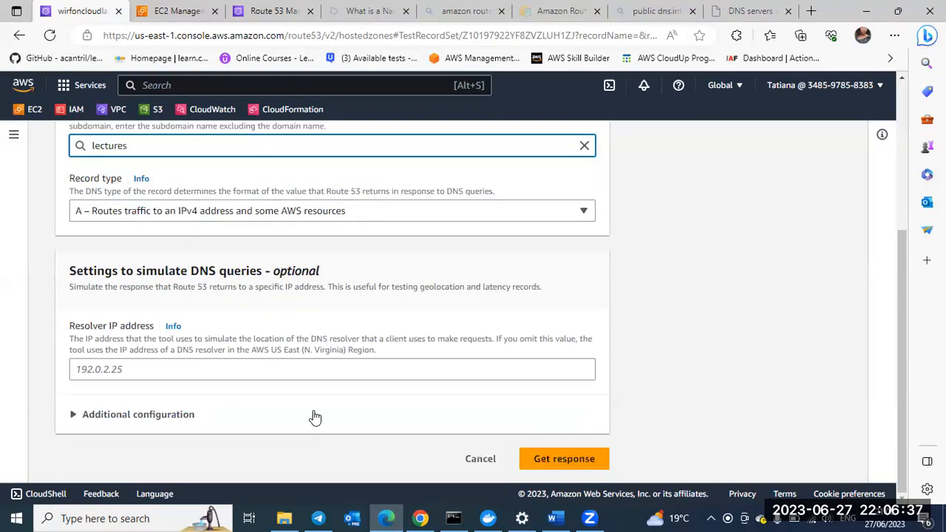
{"action": "left_click", "coordinate": [561, 462]}
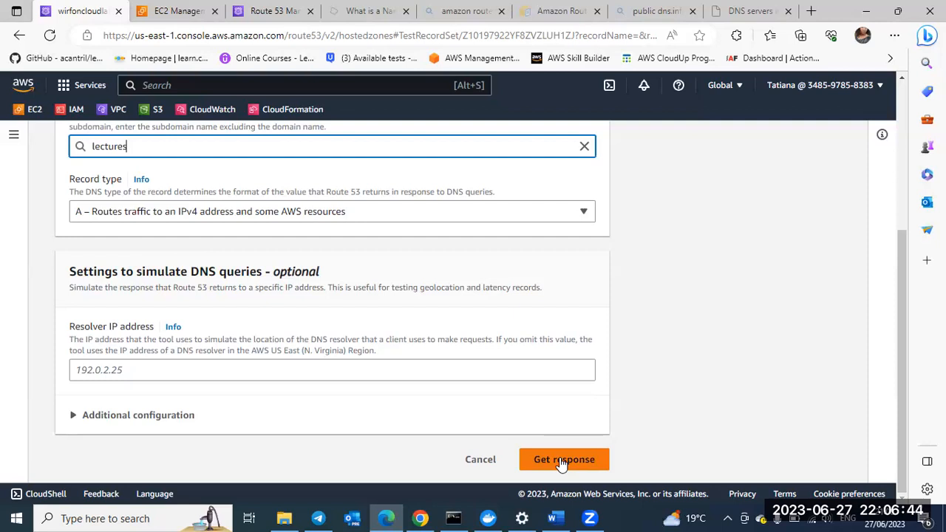
{"action": "left_click", "coordinate": [561, 460]}
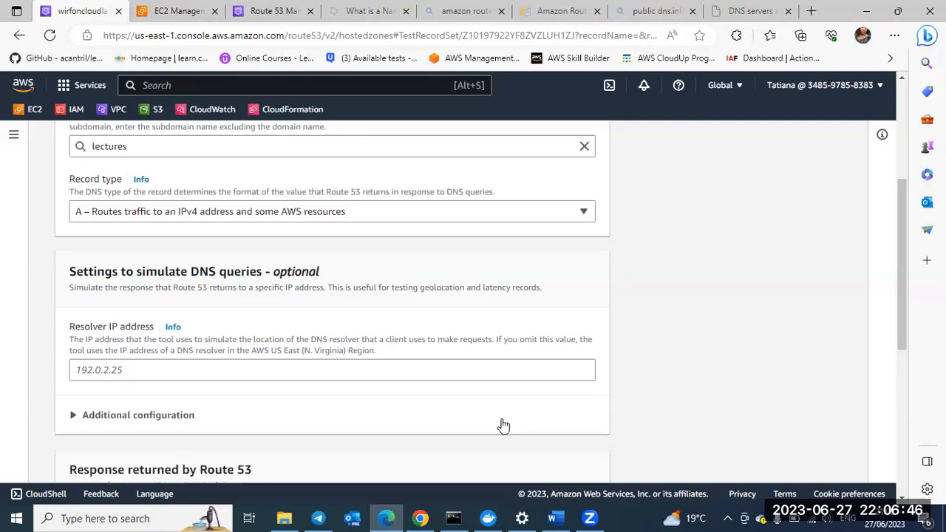
{"action": "scroll", "coordinate": [502, 426], "scroll_direction": "down", "scroll_amount": 3}
{"action": "scroll", "coordinate": [158, 434], "scroll_direction": "down", "scroll_amount": 2}
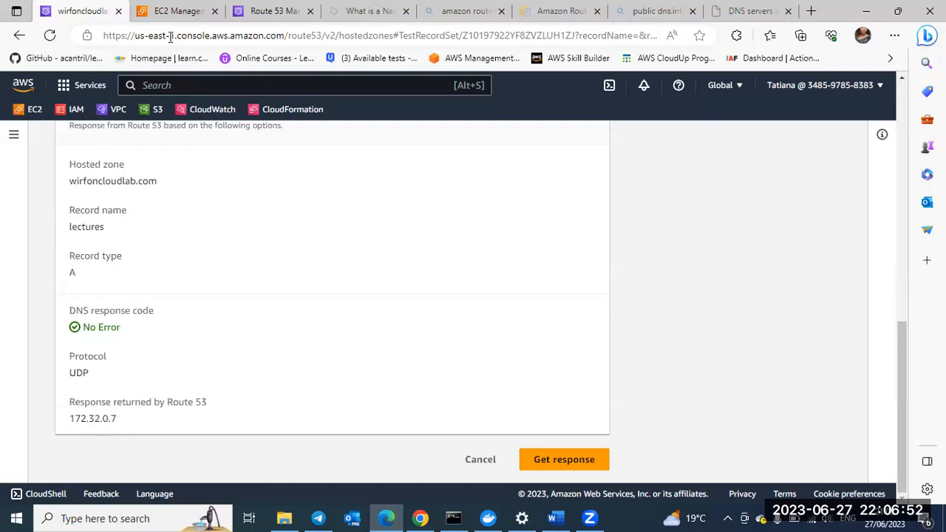
Step: Switch to the health checks page and examine the status, endpoint and alarm columns of the status-check health check
{"action": "left_click", "coordinate": [270, 31]}
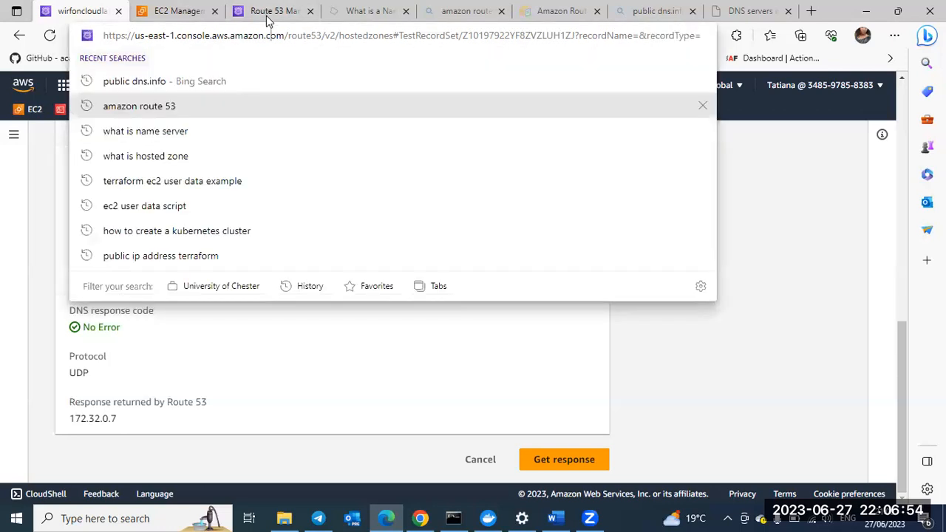
{"action": "left_click", "coordinate": [260, 12]}
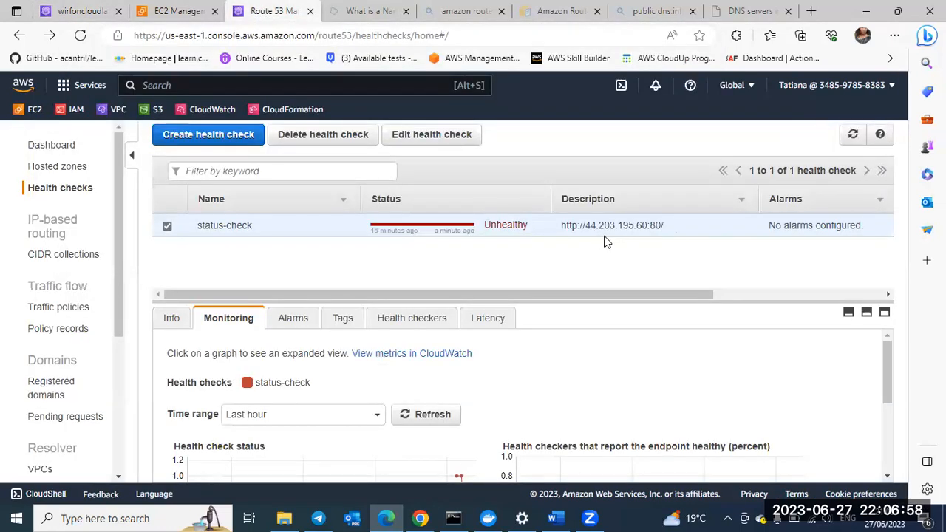
{"action": "scroll", "coordinate": [516, 217], "scroll_direction": "right", "scroll_amount": 5}
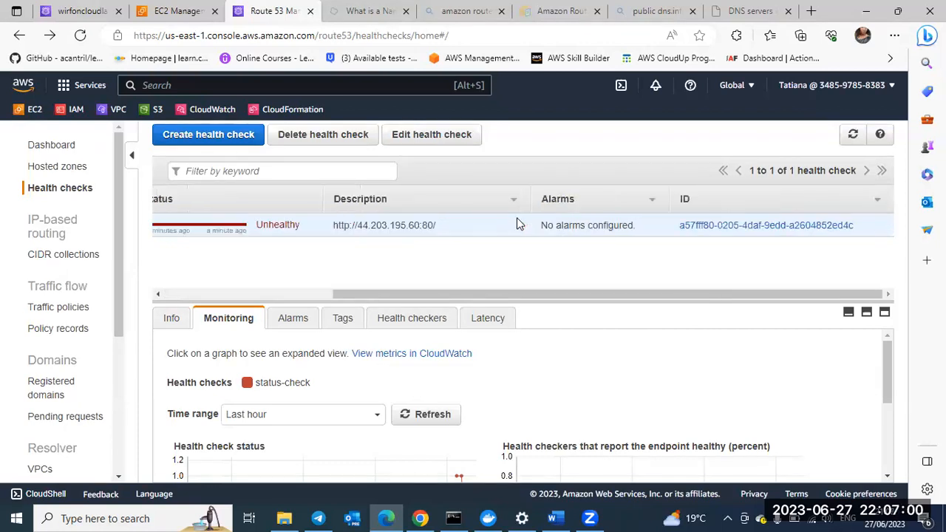
{"action": "scroll", "coordinate": [518, 222], "scroll_direction": "left", "scroll_amount": 1}
{"action": "scroll", "coordinate": [519, 223], "scroll_direction": "left", "scroll_amount": 3}
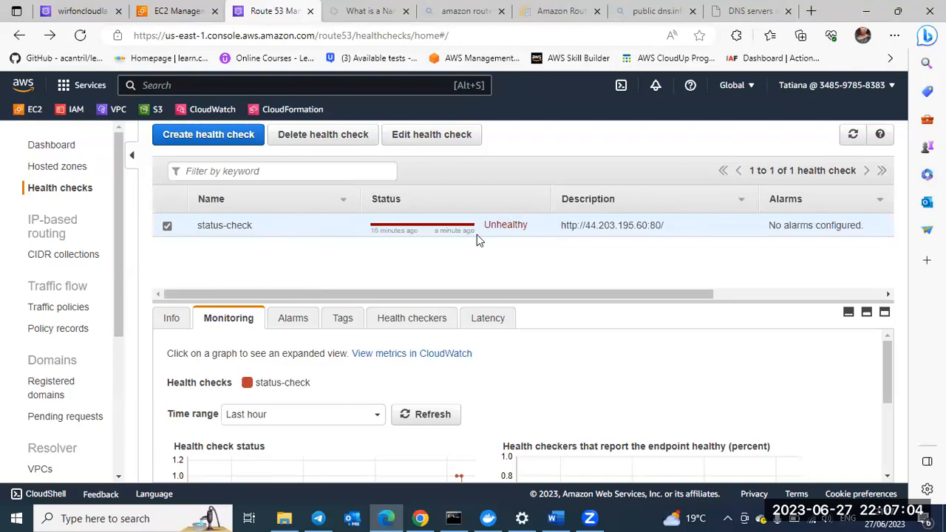
{"action": "scroll", "coordinate": [482, 234], "scroll_direction": "right", "scroll_amount": 3}
{"action": "scroll", "coordinate": [483, 233], "scroll_direction": "right", "scroll_amount": 2}
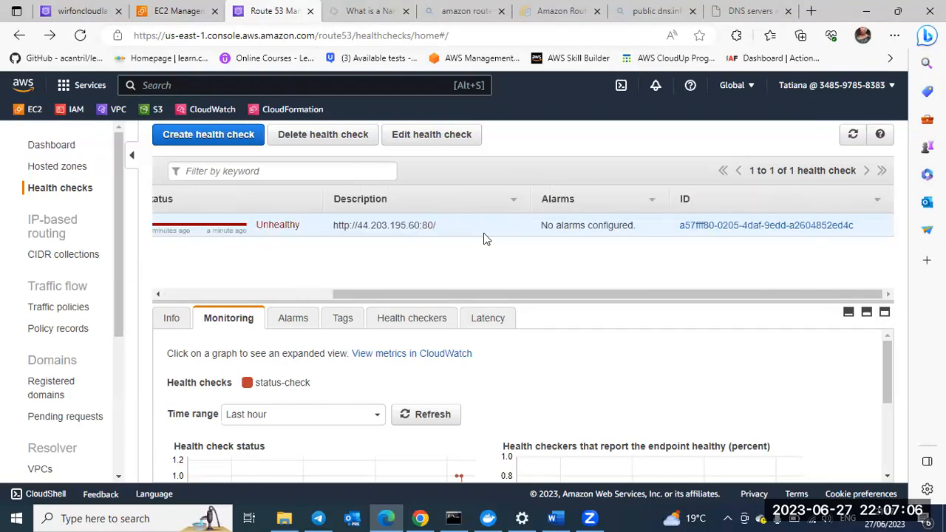
Step: Return to the lectures test record page and look over the test settings and the returned response
{"action": "left_click", "coordinate": [88, 16]}
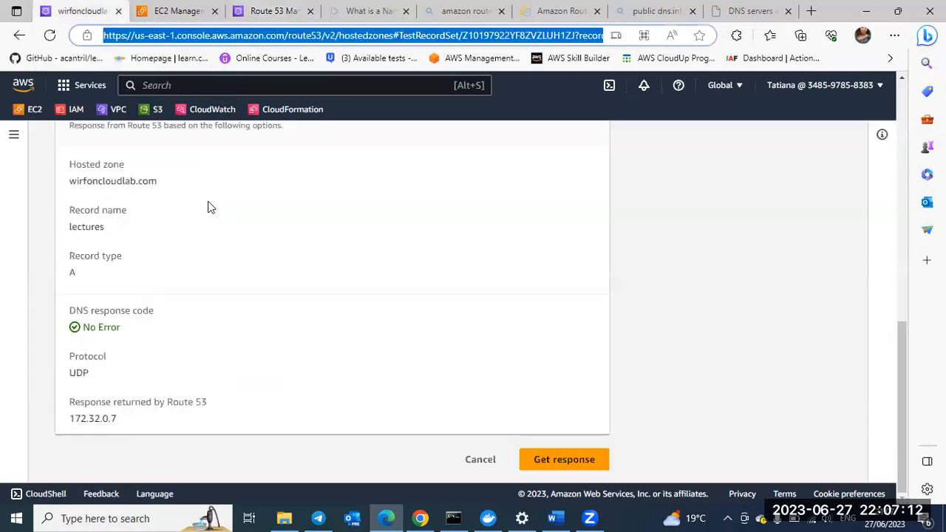
{"action": "scroll", "coordinate": [207, 207], "scroll_direction": "up", "scroll_amount": 1}
{"action": "scroll", "coordinate": [208, 207], "scroll_direction": "up", "scroll_amount": 2}
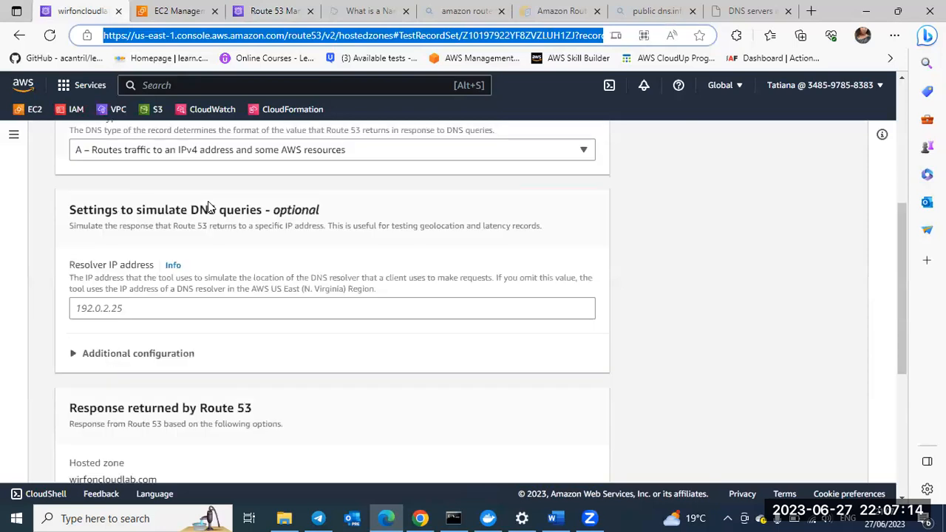
{"action": "scroll", "coordinate": [215, 111], "scroll_direction": "down", "scroll_amount": 3}
Step: Switch to the EC2 launch-wizard-1 security group, dismiss the rule modification message and check its inbound rules
{"action": "left_click", "coordinate": [187, 14]}
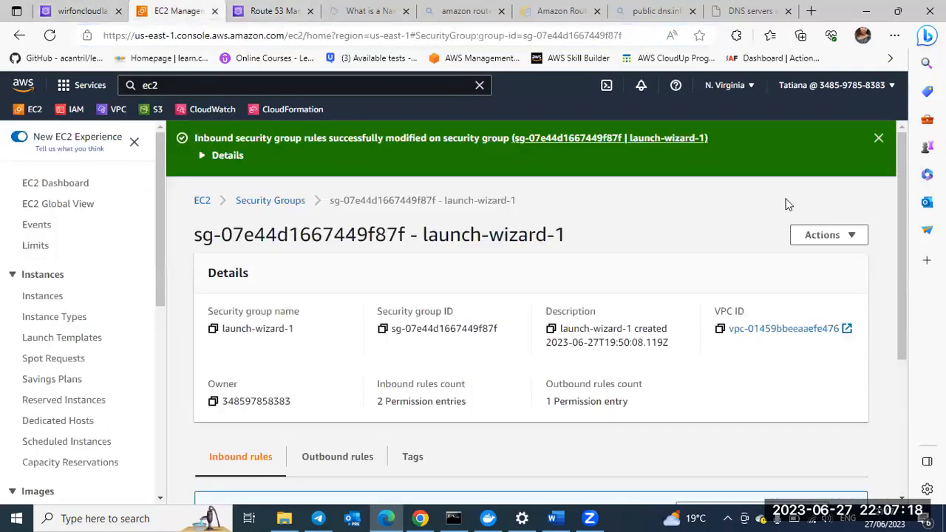
{"action": "left_click", "coordinate": [877, 139]}
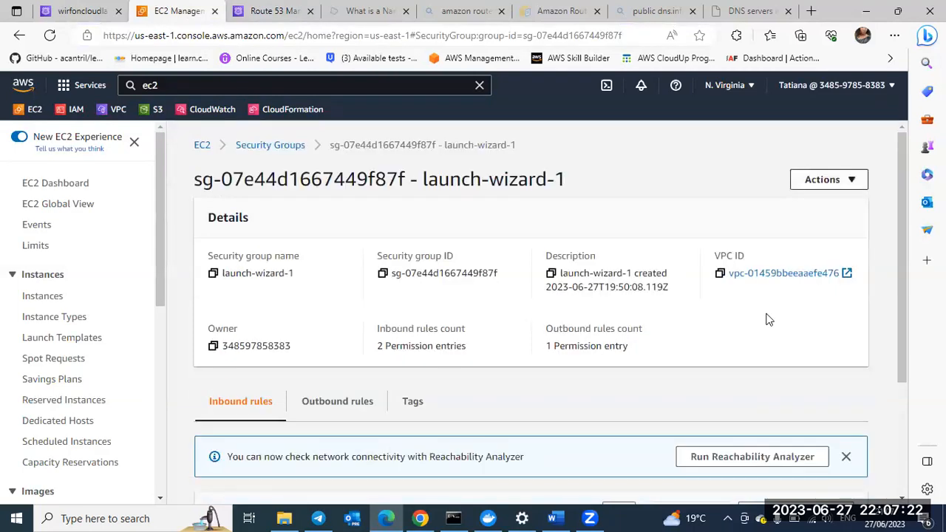
{"action": "scroll", "coordinate": [767, 320], "scroll_direction": "down", "scroll_amount": 3}
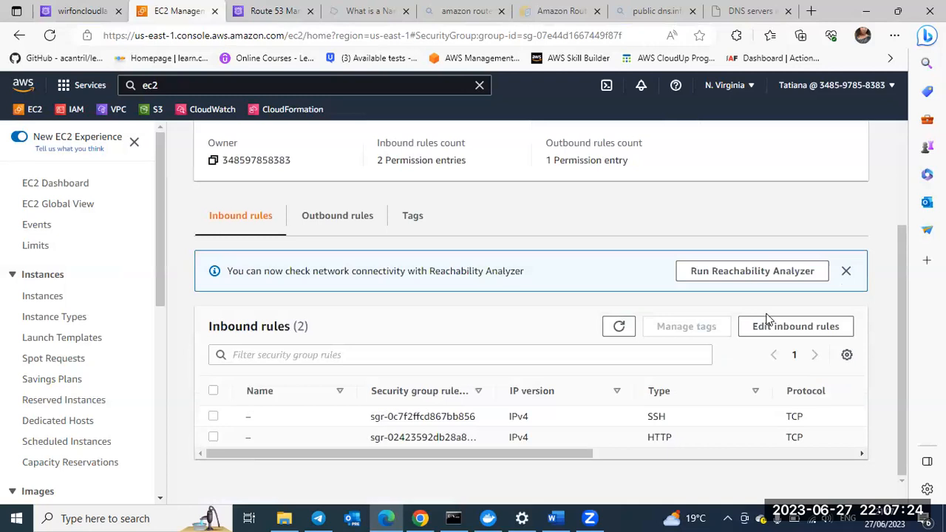
{"action": "scroll", "coordinate": [119, 285], "scroll_direction": "up", "scroll_amount": 3}
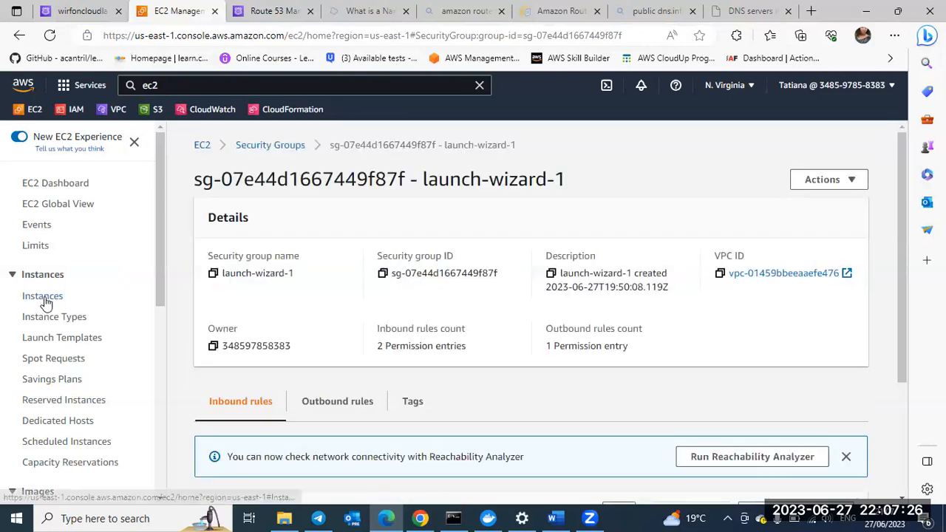
Step: Open the details of the route-53-demo-server instance and copy its public IPv4 DNS name
{"action": "left_click", "coordinate": [43, 297]}
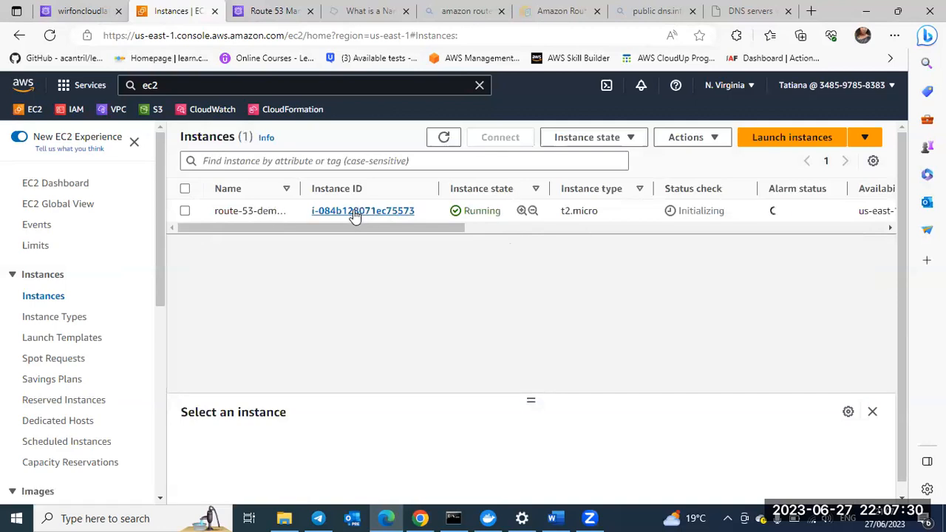
{"action": "left_click", "coordinate": [356, 213]}
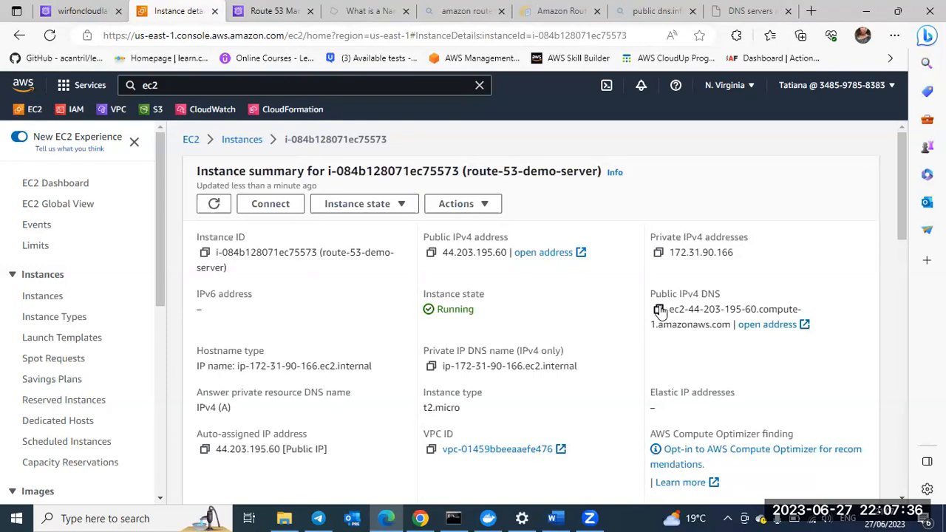
{"action": "left_click", "coordinate": [658, 310]}
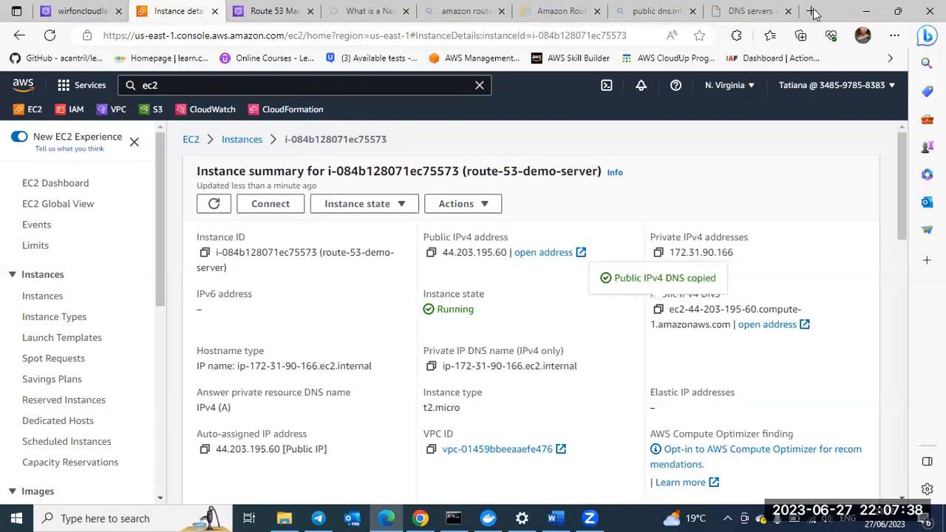
Step: Load ec2-44-203-195-60.compute-1.amazonaws.com in a new browser tab to check whether the web server responds
{"action": "left_click", "coordinate": [811, 12]}
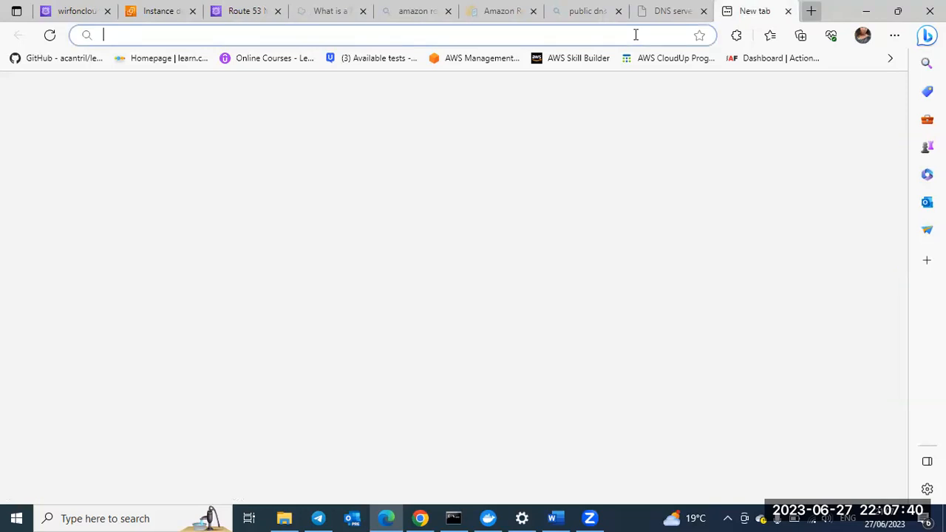
{"action": "key", "text": "ctrl+v"}
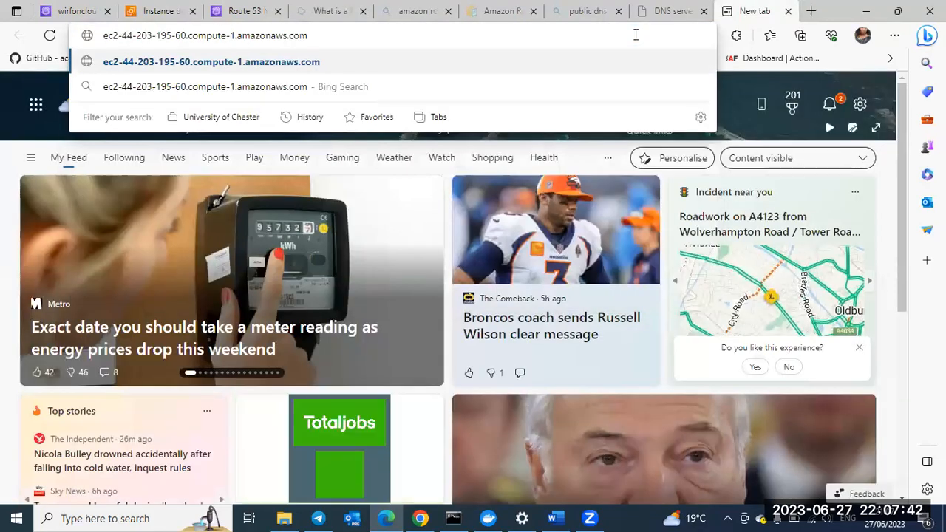
{"action": "key", "text": "Return"}
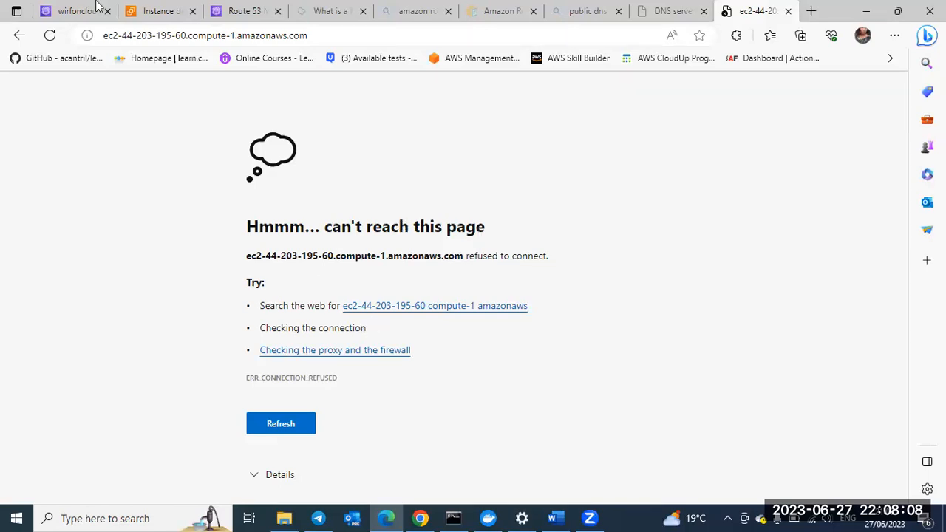
Step: Check the Route 53 health check page and return to the lectures test record to review its settings and returned response
{"action": "left_click", "coordinate": [72, 12]}
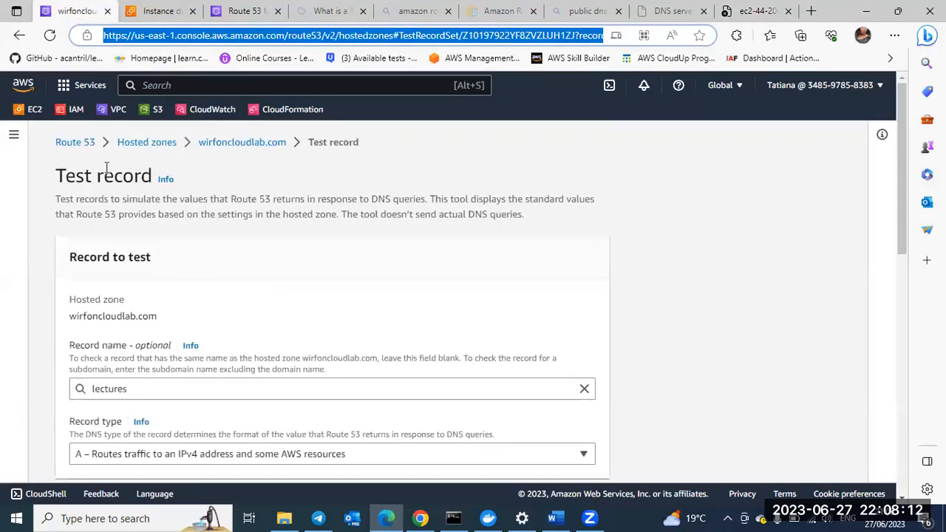
{"action": "left_click", "coordinate": [236, 16]}
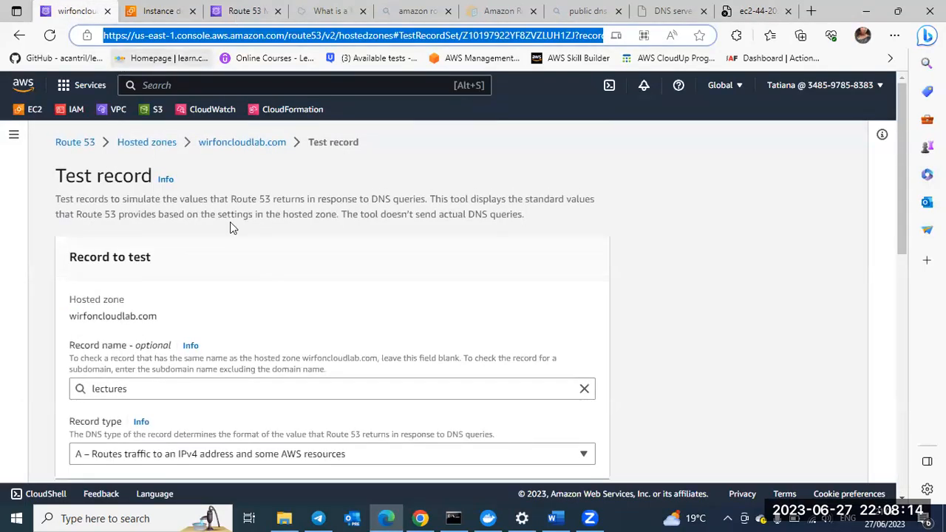
{"action": "left_click", "coordinate": [68, 11]}
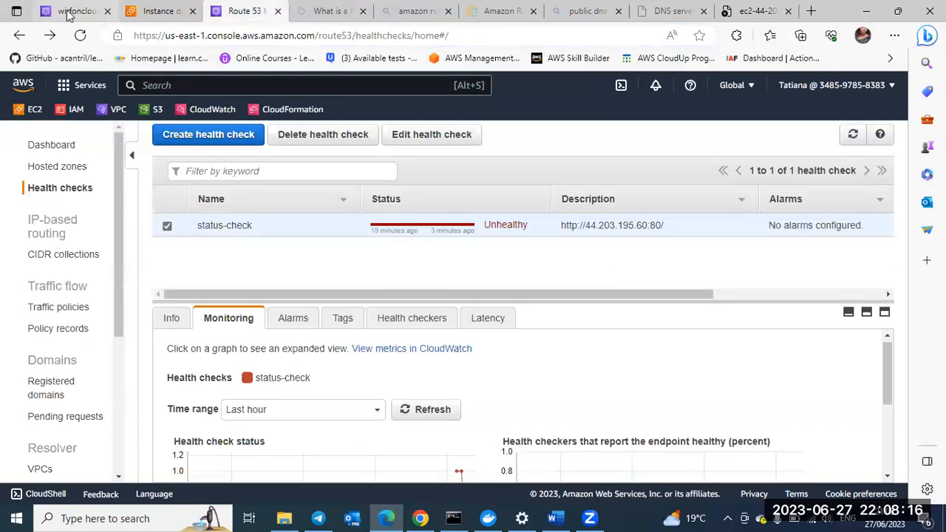
{"action": "scroll", "coordinate": [207, 281], "scroll_direction": "down", "scroll_amount": 5}
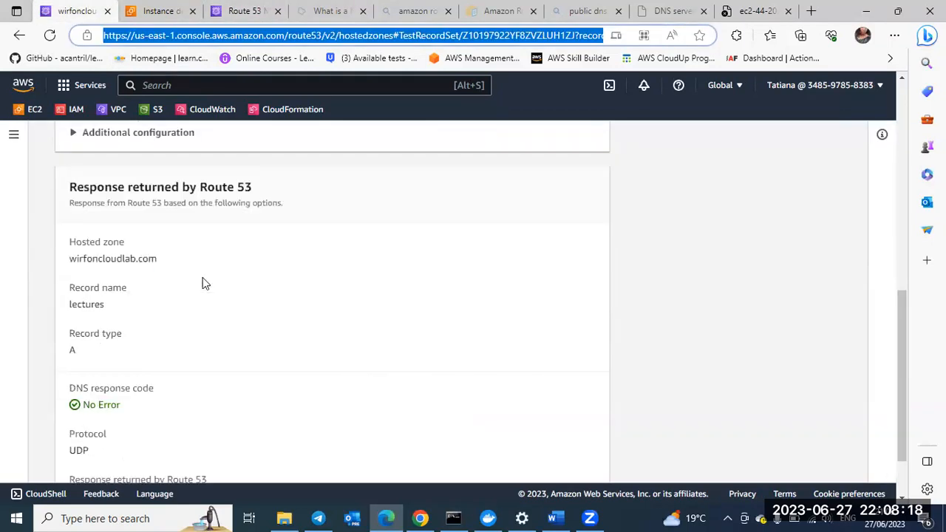
{"action": "scroll", "coordinate": [115, 425], "scroll_direction": "down", "scroll_amount": 1}
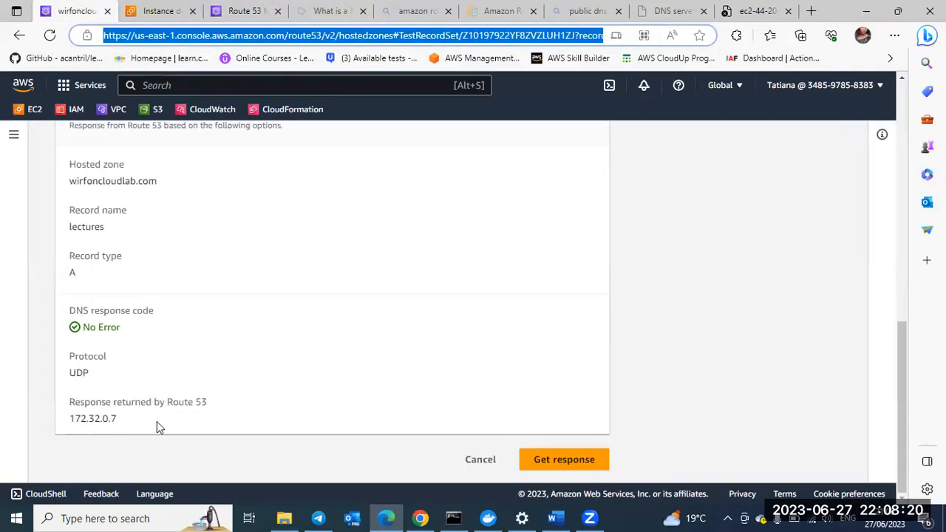
{"action": "scroll", "coordinate": [92, 157], "scroll_direction": "up", "scroll_amount": 5}
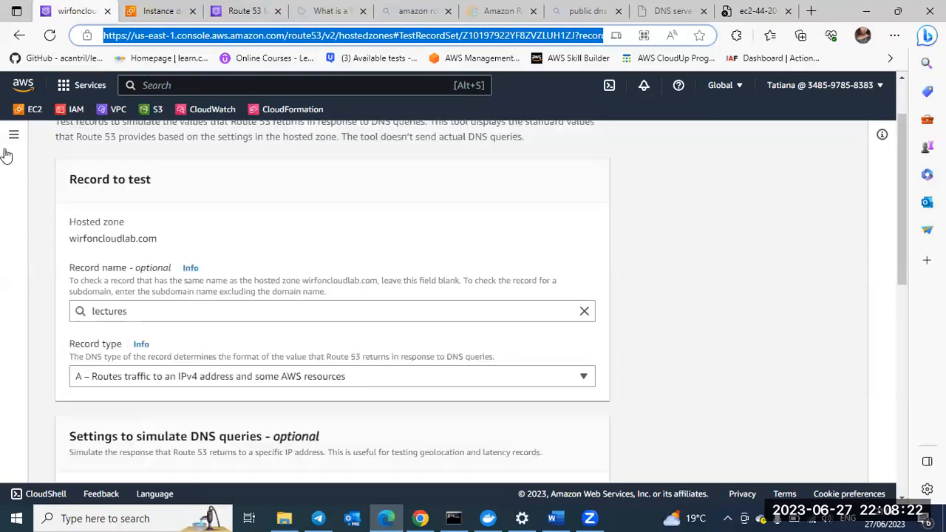
{"action": "scroll", "coordinate": [15, 140], "scroll_direction": "up", "scroll_amount": 1}
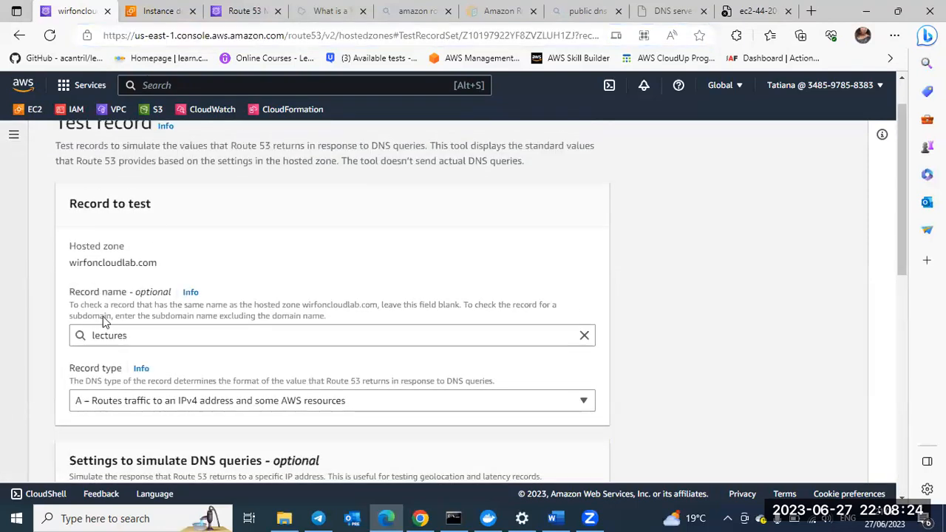
{"action": "scroll", "coordinate": [103, 316], "scroll_direction": "up", "scroll_amount": 1}
{"action": "scroll", "coordinate": [369, 354], "scroll_direction": "down", "scroll_amount": 1}
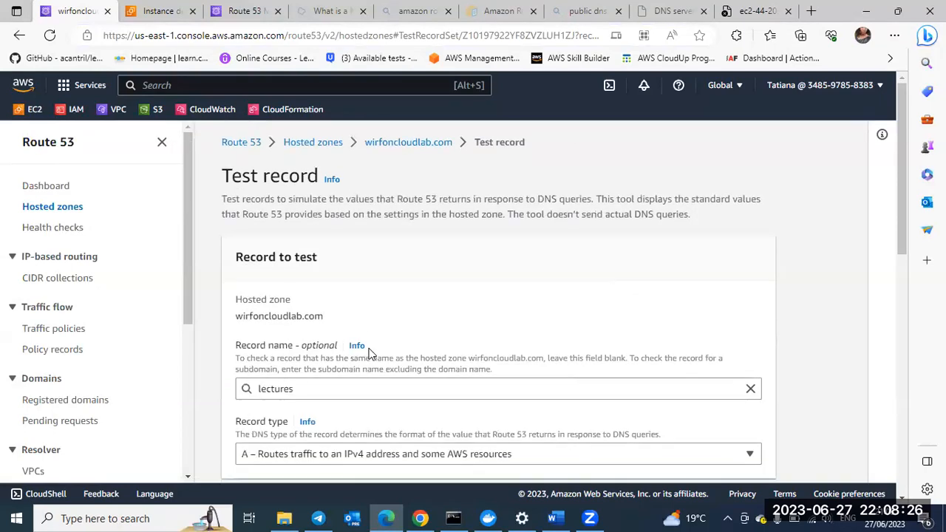
{"action": "scroll", "coordinate": [369, 354], "scroll_direction": "down", "scroll_amount": 1}
{"action": "scroll", "coordinate": [370, 354], "scroll_direction": "up", "scroll_amount": 1}
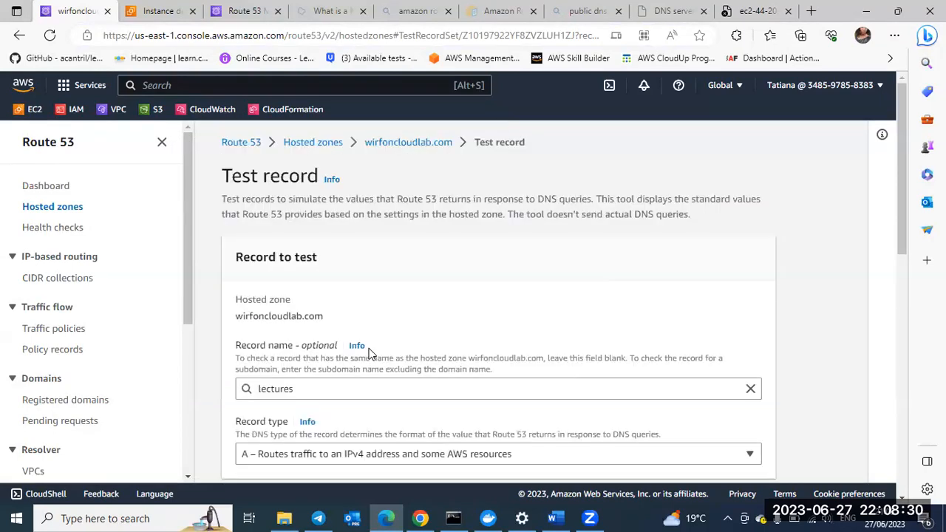
{"action": "scroll", "coordinate": [370, 348], "scroll_direction": "down", "scroll_amount": 5}
{"action": "scroll", "coordinate": [140, 240], "scroll_direction": "up", "scroll_amount": 5}
Step: Open the wirfoncloudlab.com hosted zone from the Route 53 hosted zones list and look over its records
{"action": "left_click", "coordinate": [44, 186]}
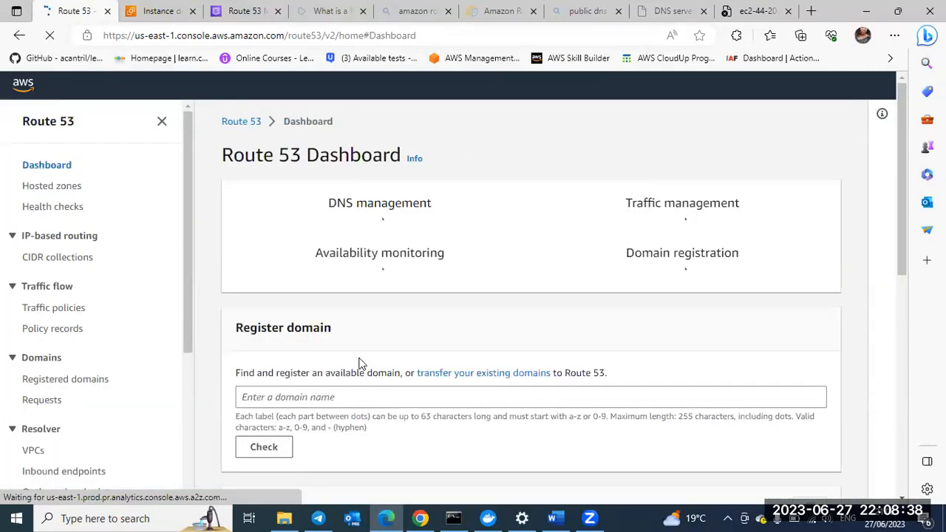
{"action": "scroll", "coordinate": [360, 364], "scroll_direction": "down", "scroll_amount": 3}
{"action": "scroll", "coordinate": [361, 364], "scroll_direction": "down", "scroll_amount": 1}
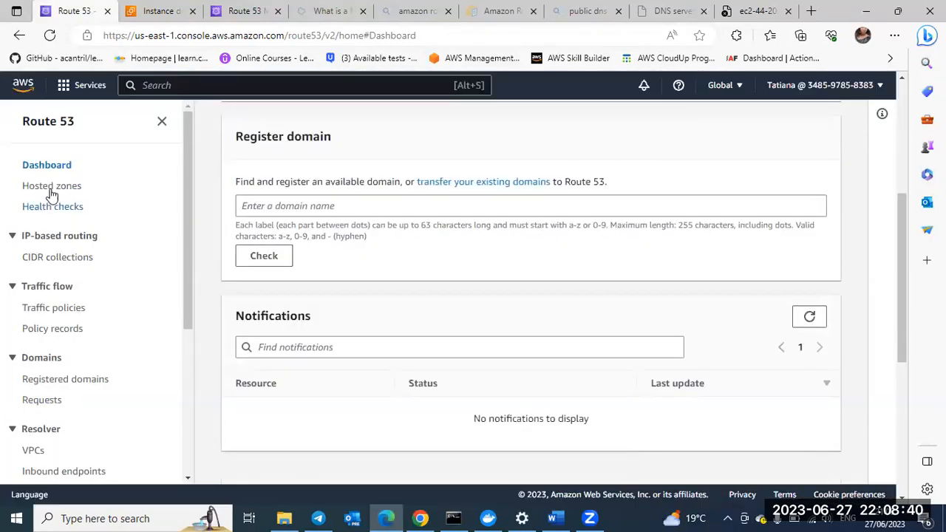
{"action": "left_click", "coordinate": [51, 189]}
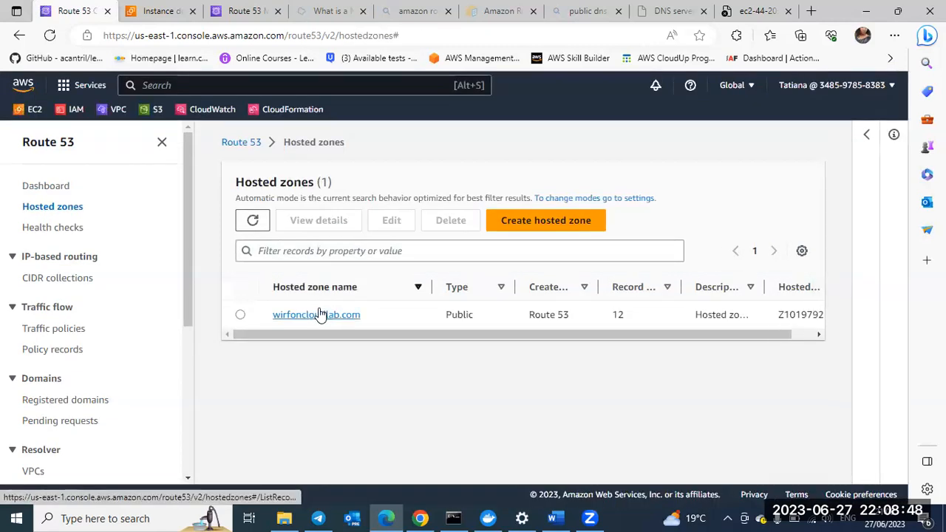
{"action": "left_click", "coordinate": [319, 314]}
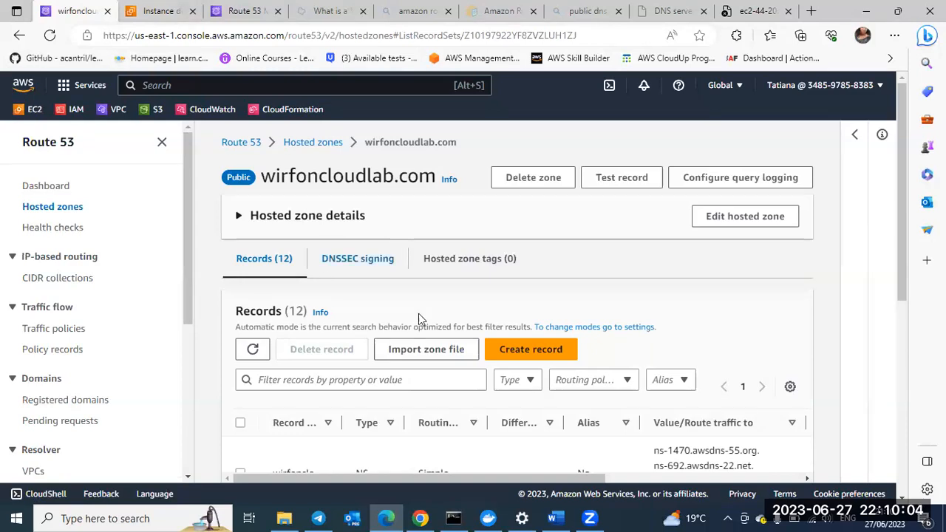
{"action": "scroll", "coordinate": [418, 314], "scroll_direction": "up", "scroll_amount": 1}
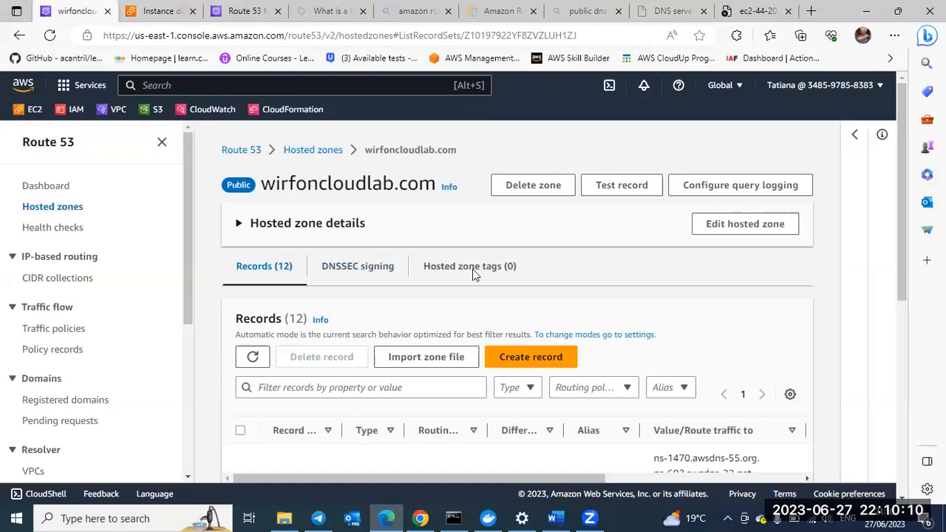
{"action": "scroll", "coordinate": [473, 271], "scroll_direction": "down", "scroll_amount": 1}
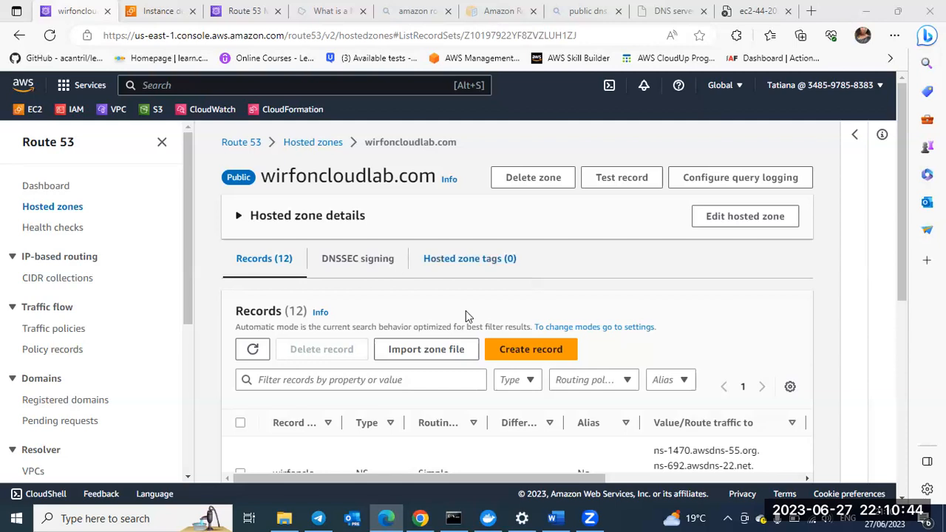
{"action": "scroll", "coordinate": [467, 318], "scroll_direction": "down", "scroll_amount": 1}
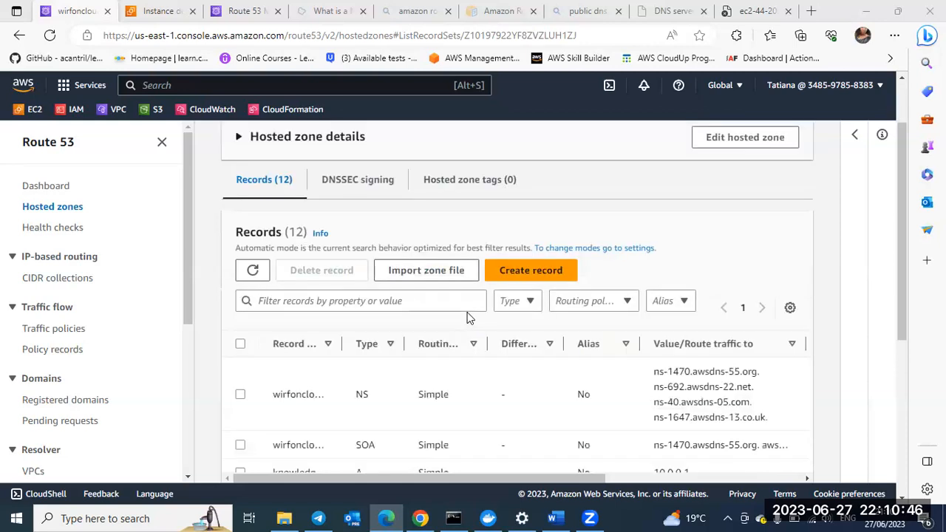
{"action": "scroll", "coordinate": [467, 318], "scroll_direction": "up", "scroll_amount": 1}
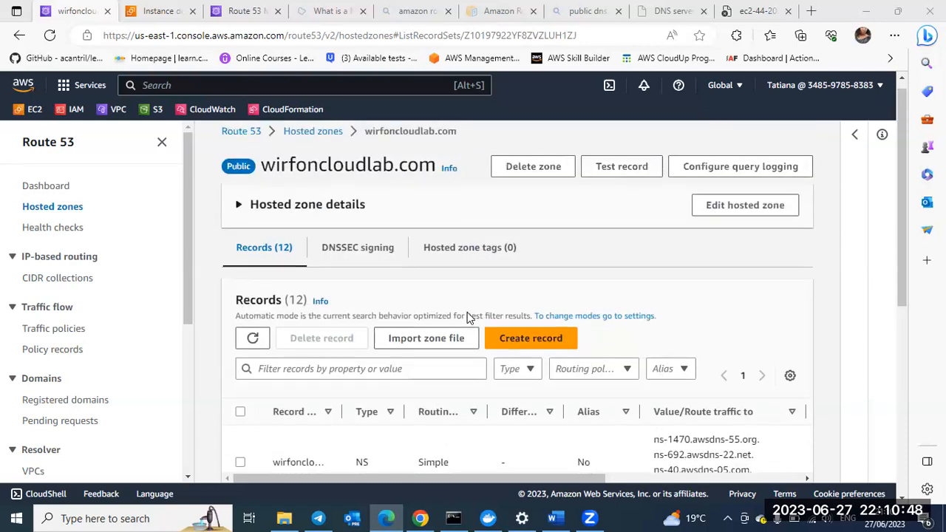
{"action": "scroll", "coordinate": [467, 318], "scroll_direction": "down", "scroll_amount": 1}
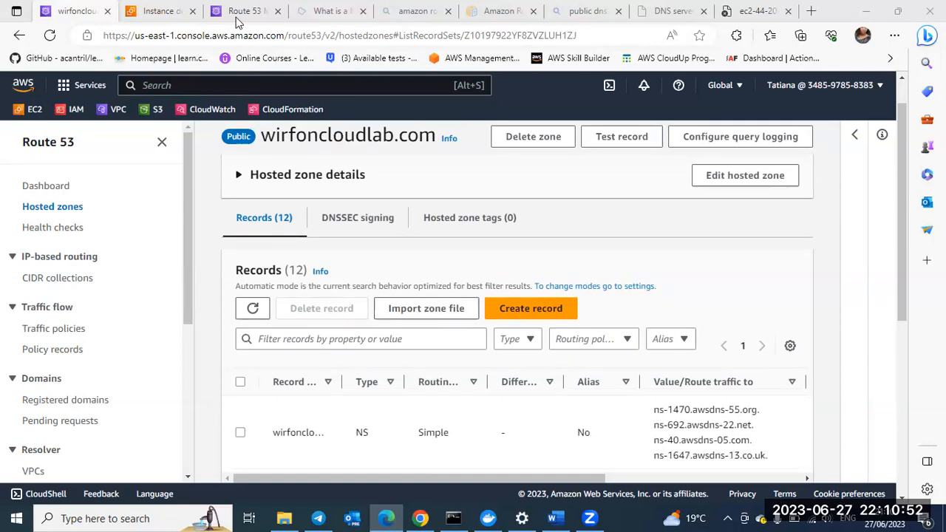
Step: Open the S3 console in a new browser tab and display the list of buckets
{"action": "right_click", "coordinate": [159, 111]}
{"action": "left_click", "coordinate": [222, 122]}
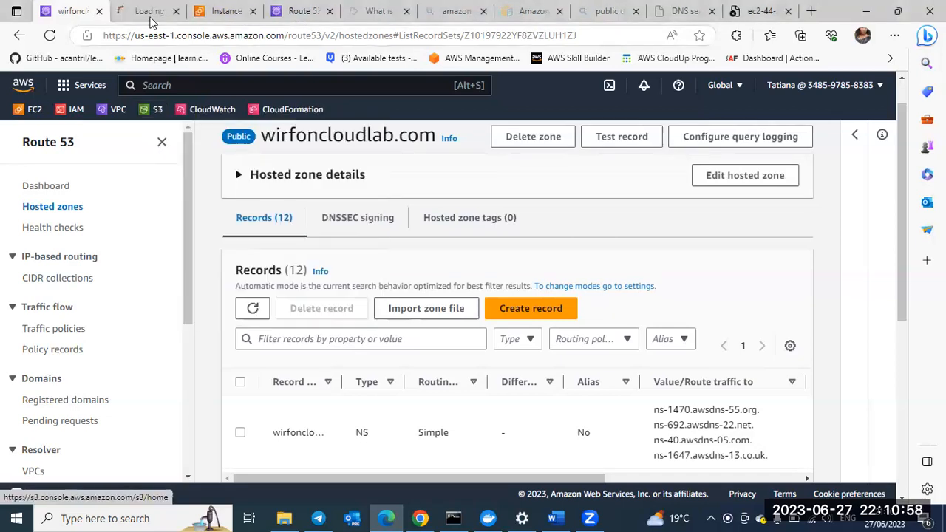
{"action": "left_click", "coordinate": [137, 14]}
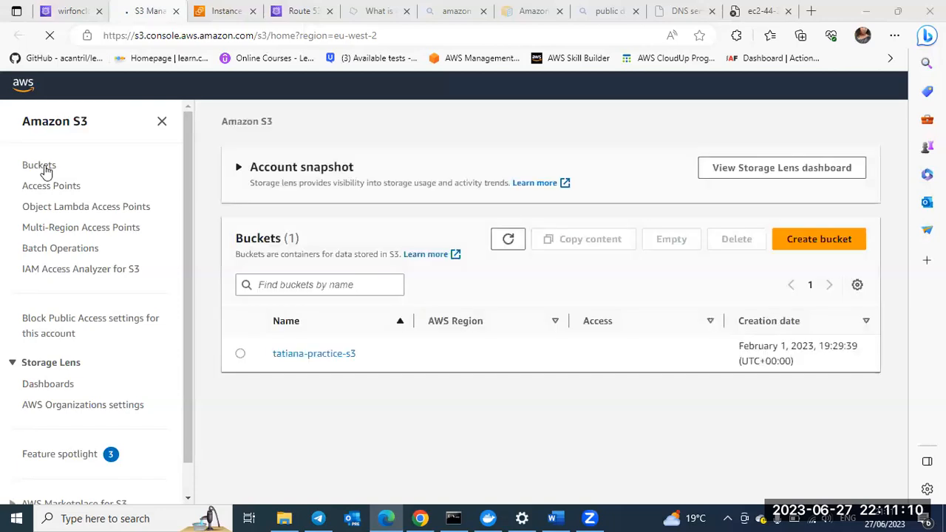
{"action": "left_click", "coordinate": [46, 168]}
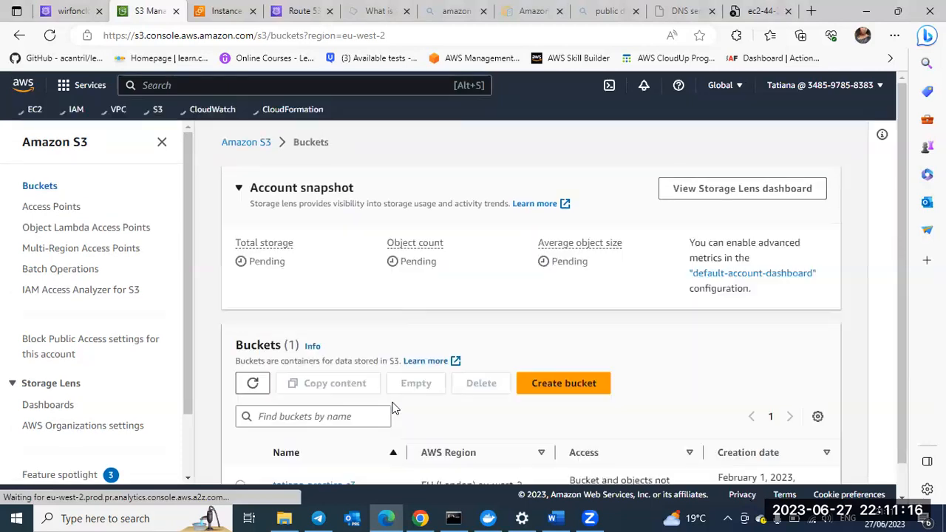
Step: Open the existing practice bucket in the EU (London) region and display its properties
{"action": "scroll", "coordinate": [326, 427], "scroll_direction": "down", "scroll_amount": 1}
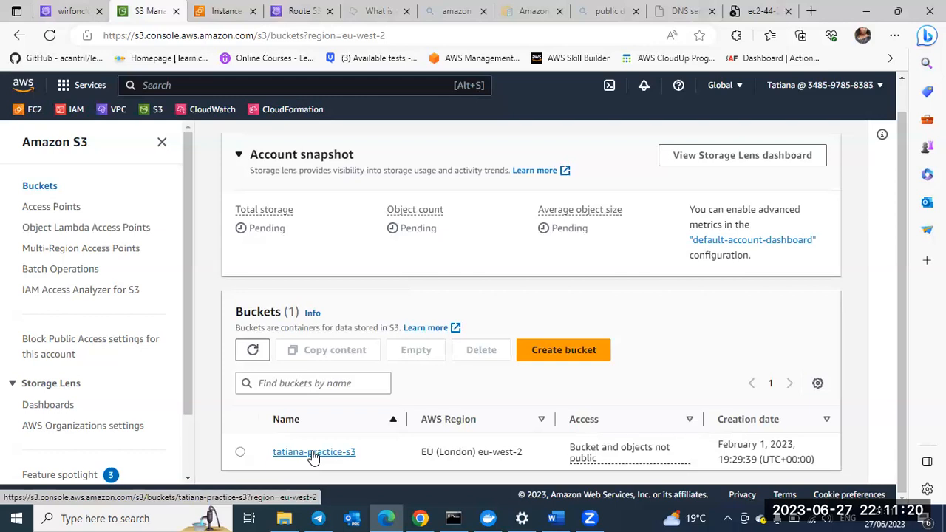
{"action": "left_click", "coordinate": [313, 454]}
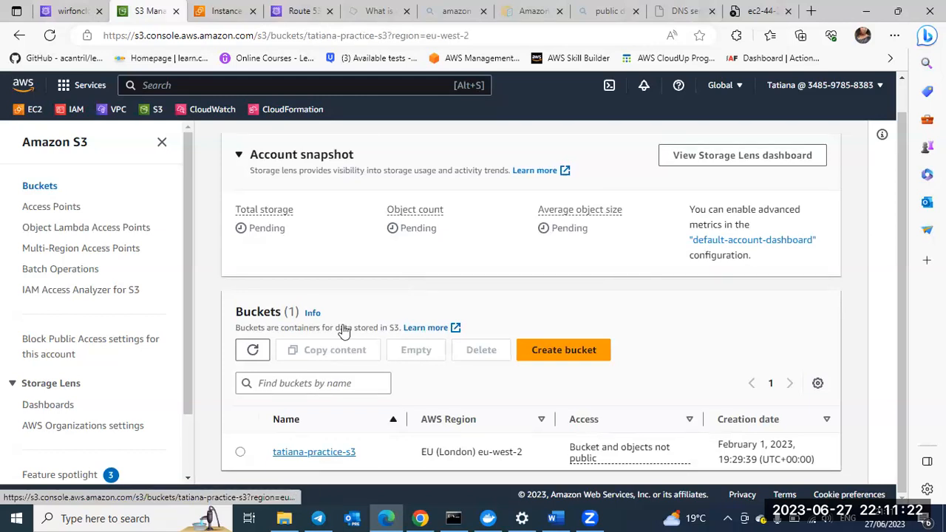
{"action": "scroll", "coordinate": [325, 148], "scroll_direction": "down", "scroll_amount": 2}
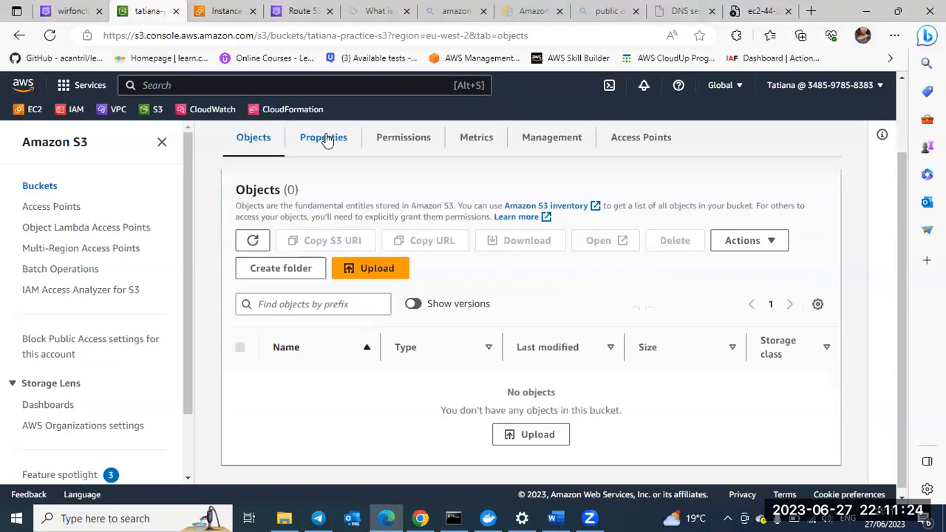
{"action": "left_click", "coordinate": [326, 140]}
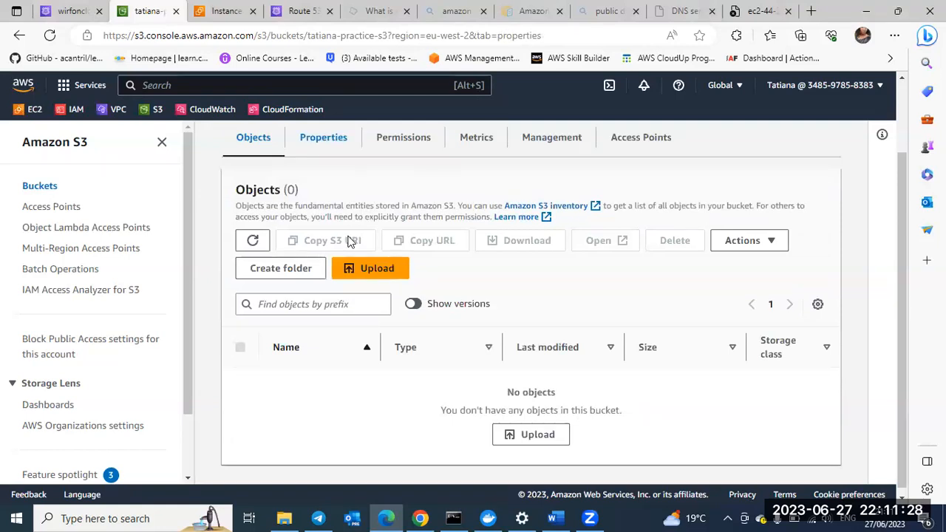
Step: Examine the bucket's properties, from Bucket Versioning, default encryption and server access logging through to static website hosting
{"action": "scroll", "coordinate": [408, 353], "scroll_direction": "down", "scroll_amount": 1}
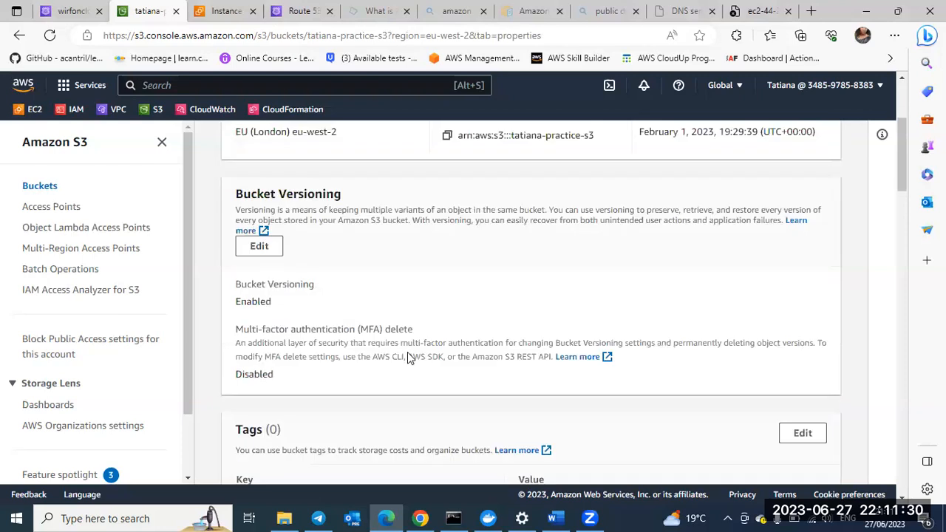
{"action": "scroll", "coordinate": [407, 355], "scroll_direction": "down", "scroll_amount": 3}
{"action": "scroll", "coordinate": [410, 357], "scroll_direction": "down", "scroll_amount": 2}
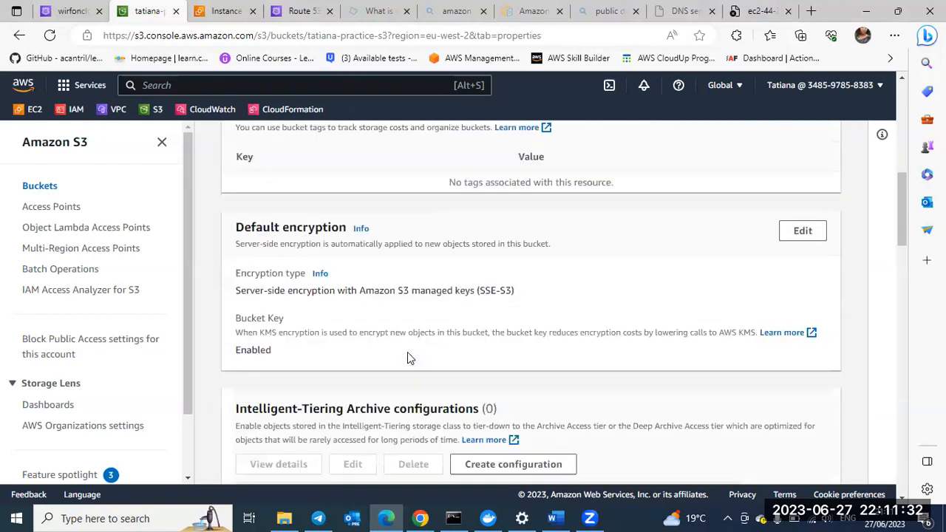
{"action": "scroll", "coordinate": [408, 359], "scroll_direction": "down", "scroll_amount": 5}
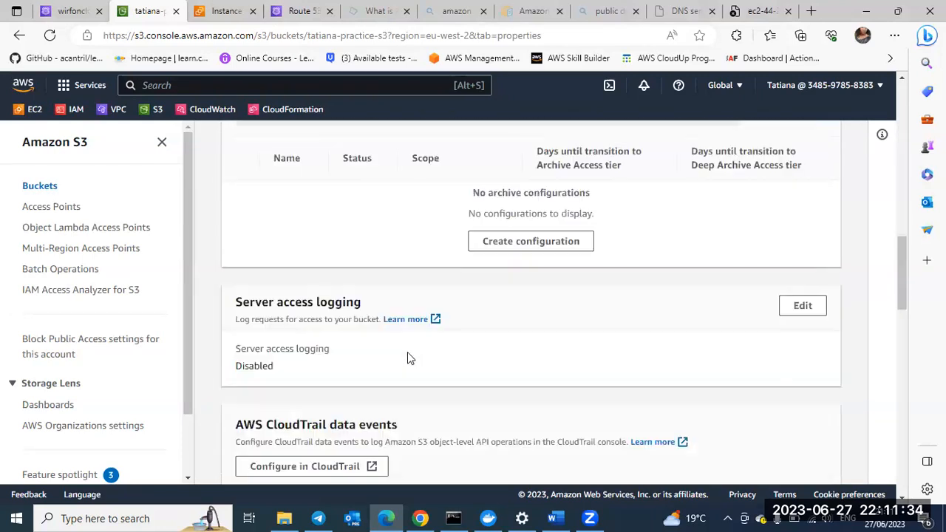
{"action": "scroll", "coordinate": [407, 358], "scroll_direction": "down", "scroll_amount": 3}
{"action": "scroll", "coordinate": [407, 357], "scroll_direction": "down", "scroll_amount": 8}
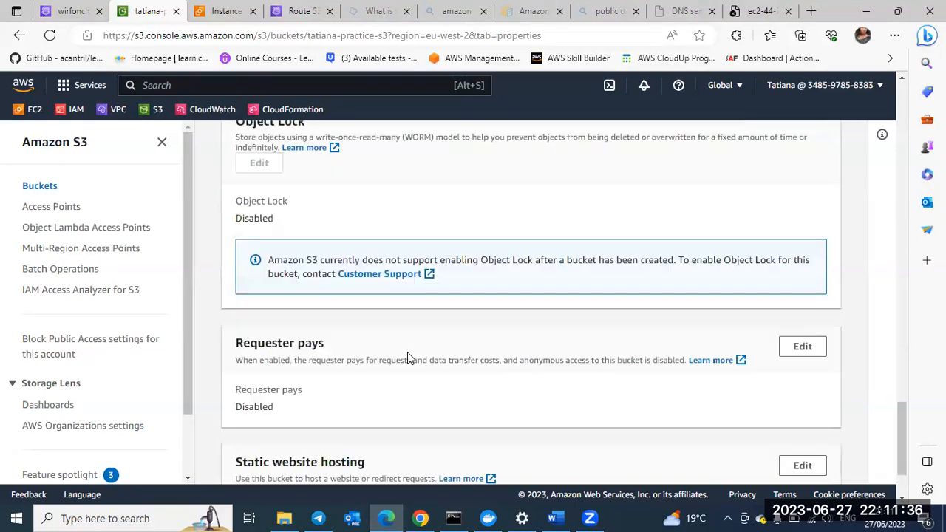
{"action": "scroll", "coordinate": [407, 352], "scroll_direction": "down", "scroll_amount": 2}
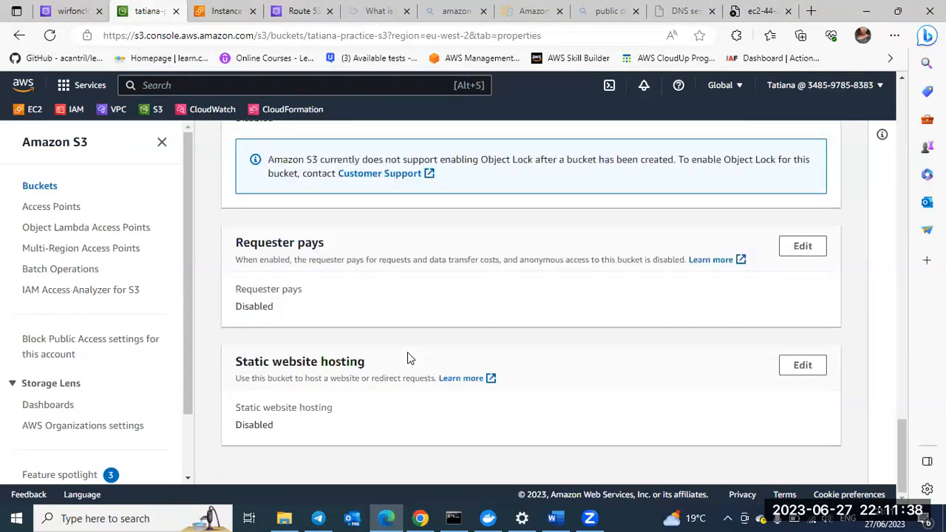
{"action": "scroll", "coordinate": [408, 353], "scroll_direction": "up", "scroll_amount": 8}
{"action": "scroll", "coordinate": [408, 355], "scroll_direction": "up", "scroll_amount": 4}
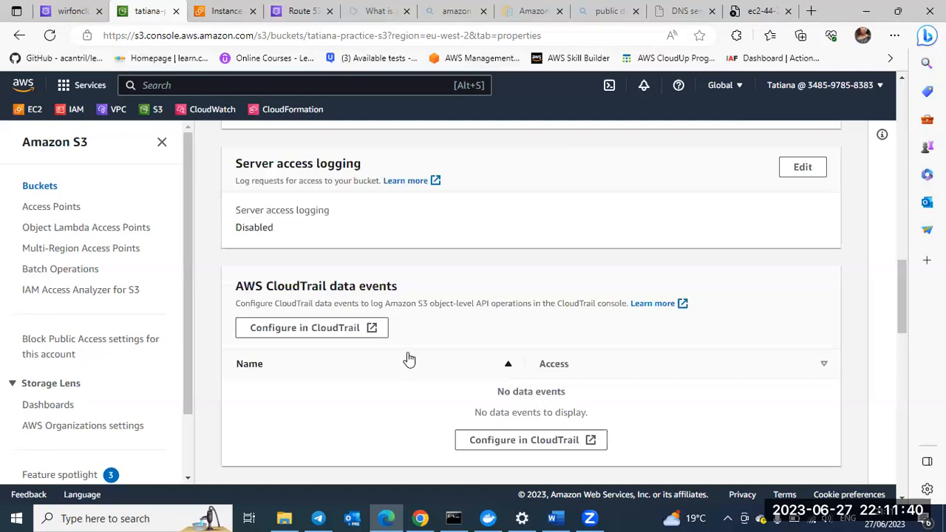
{"action": "scroll", "coordinate": [408, 358], "scroll_direction": "up", "scroll_amount": 4}
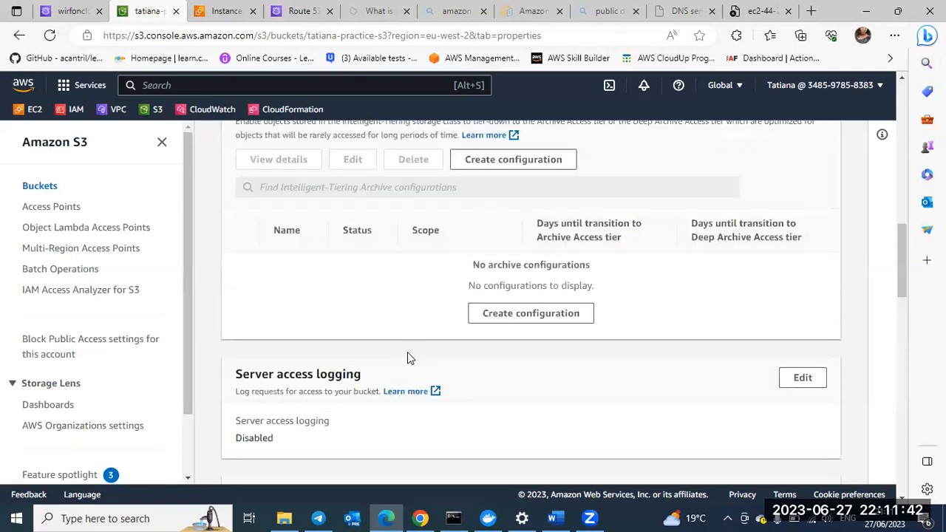
{"action": "scroll", "coordinate": [407, 358], "scroll_direction": "up", "scroll_amount": 4}
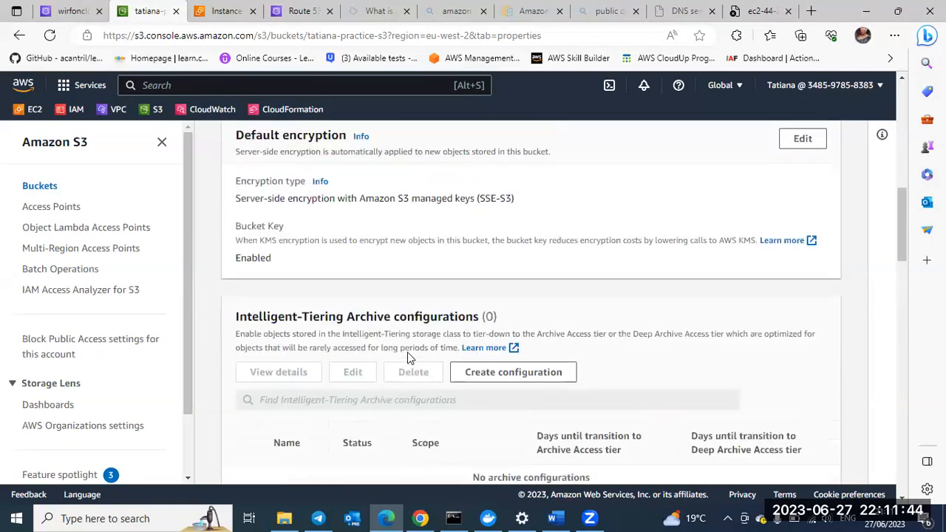
{"action": "scroll", "coordinate": [407, 353], "scroll_direction": "up", "scroll_amount": 4}
{"action": "scroll", "coordinate": [408, 354], "scroll_direction": "up", "scroll_amount": 4}
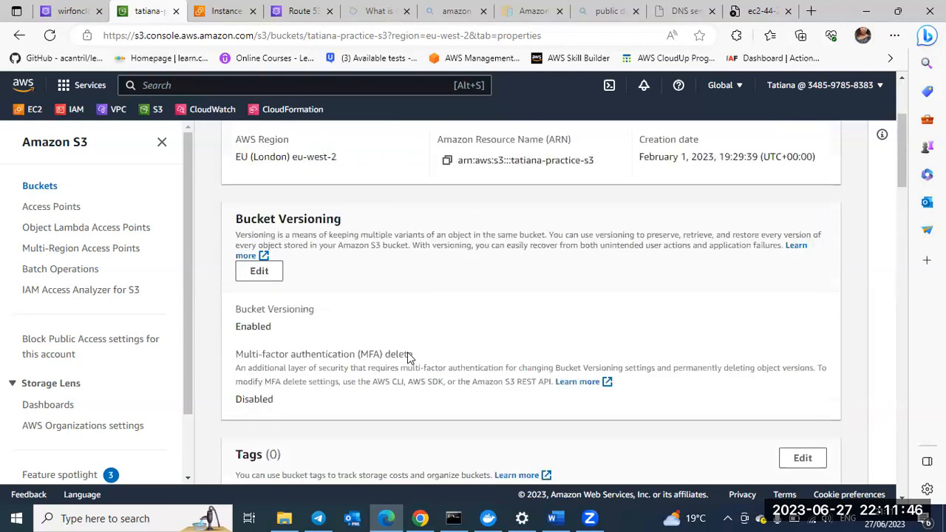
{"action": "scroll", "coordinate": [410, 357], "scroll_direction": "down", "scroll_amount": 8}
{"action": "scroll", "coordinate": [409, 357], "scroll_direction": "down", "scroll_amount": 2}
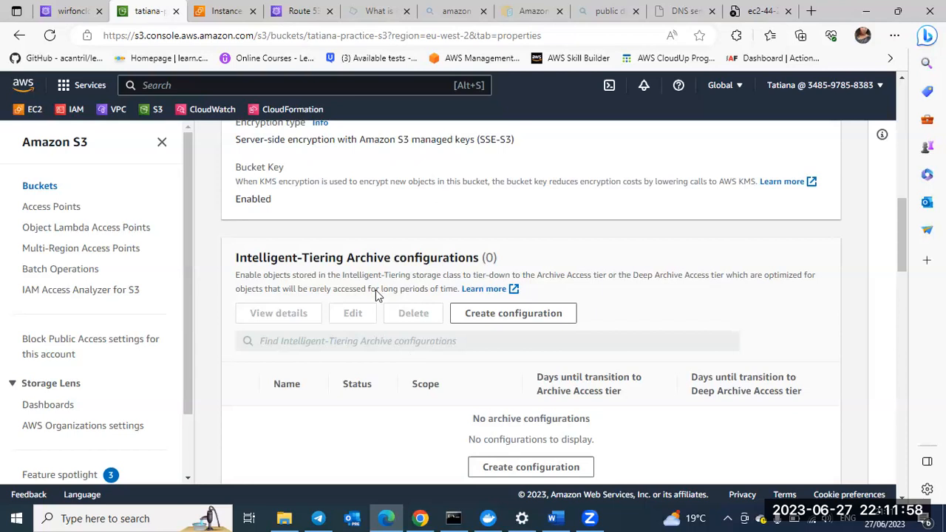
Step: Open the bucket's static website hosting settings for editing and enable static website hosting
{"action": "scroll", "coordinate": [375, 290], "scroll_direction": "down", "scroll_amount": 5}
{"action": "scroll", "coordinate": [376, 293], "scroll_direction": "down", "scroll_amount": 2}
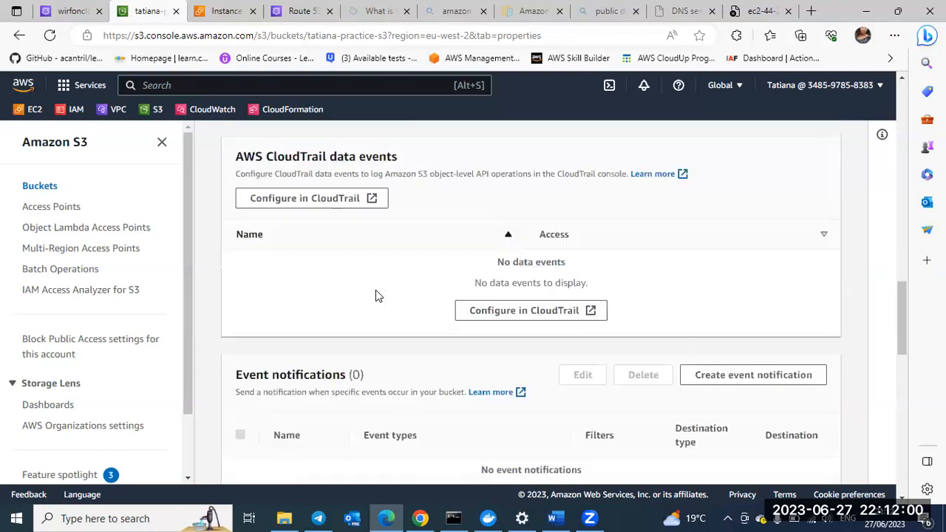
{"action": "scroll", "coordinate": [376, 294], "scroll_direction": "down", "scroll_amount": 5}
{"action": "scroll", "coordinate": [375, 294], "scroll_direction": "down", "scroll_amount": 2}
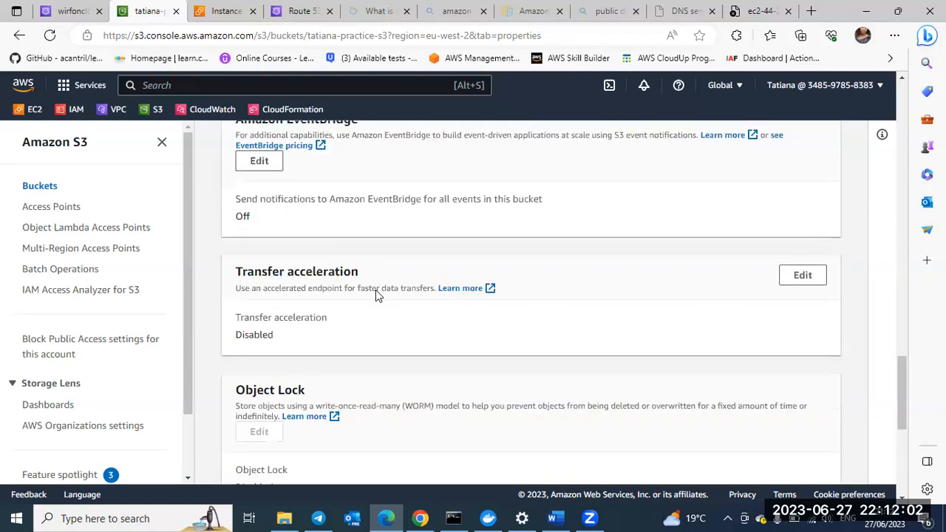
{"action": "scroll", "coordinate": [376, 294], "scroll_direction": "down", "scroll_amount": 3}
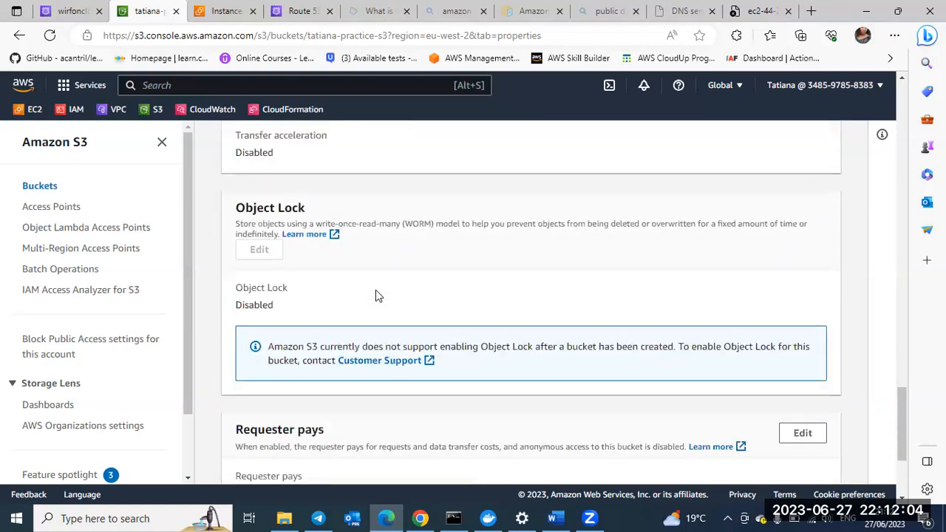
{"action": "scroll", "coordinate": [376, 296], "scroll_direction": "down", "scroll_amount": 3}
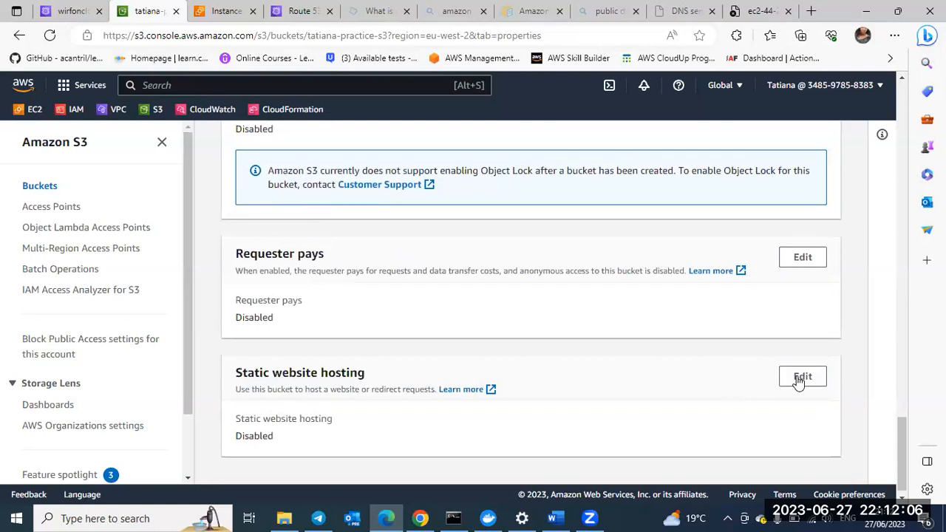
{"action": "left_click", "coordinate": [800, 380]}
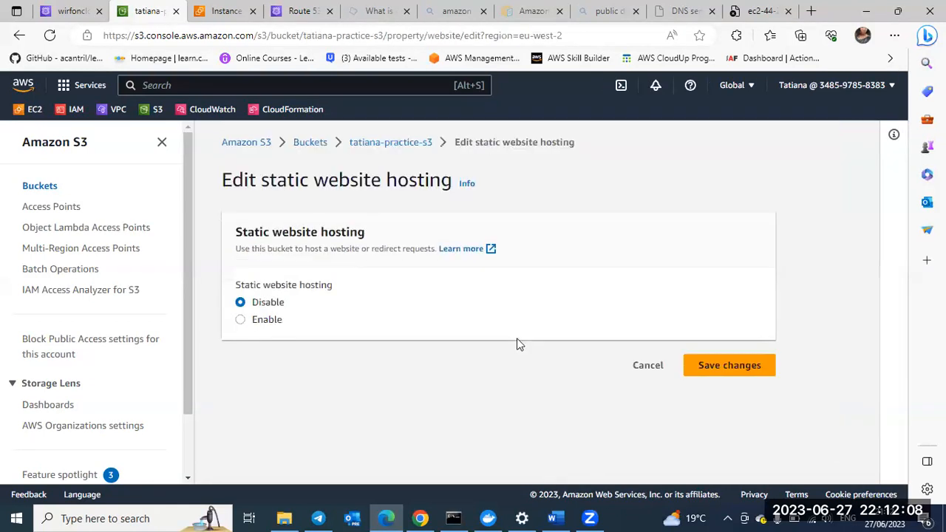
{"action": "left_click", "coordinate": [240, 322]}
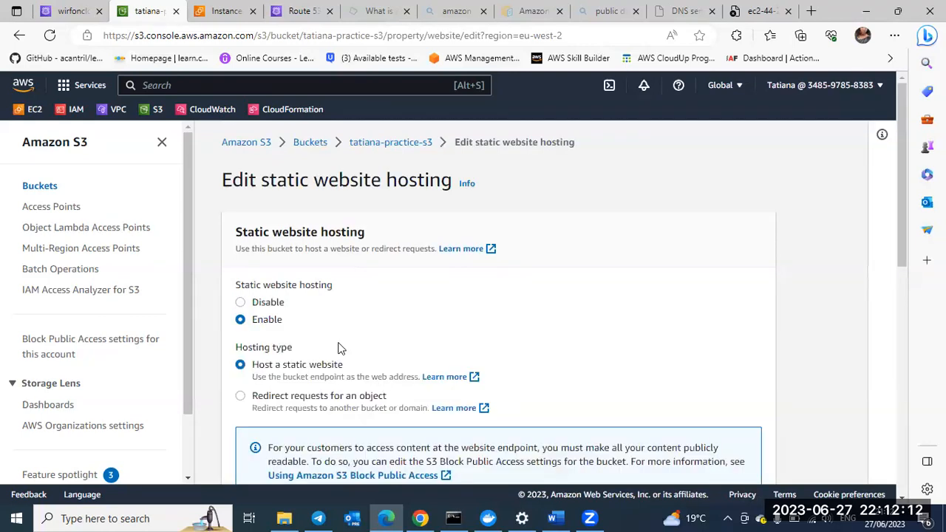
Step: Set the index document of the bucket's static website to index.html
{"action": "scroll", "coordinate": [340, 349], "scroll_direction": "down", "scroll_amount": 1}
{"action": "scroll", "coordinate": [340, 349], "scroll_direction": "down", "scroll_amount": 1}
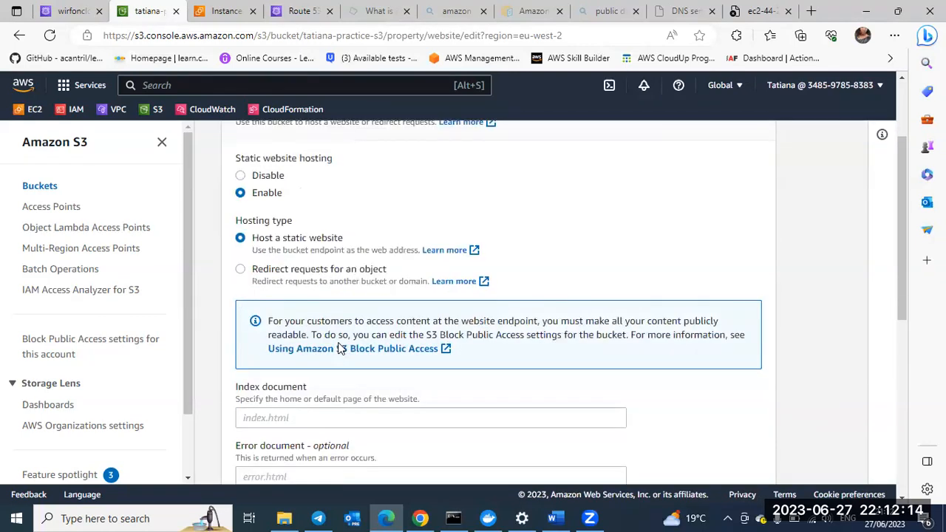
{"action": "scroll", "coordinate": [338, 346], "scroll_direction": "down", "scroll_amount": 1}
{"action": "scroll", "coordinate": [304, 334], "scroll_direction": "down", "scroll_amount": 1}
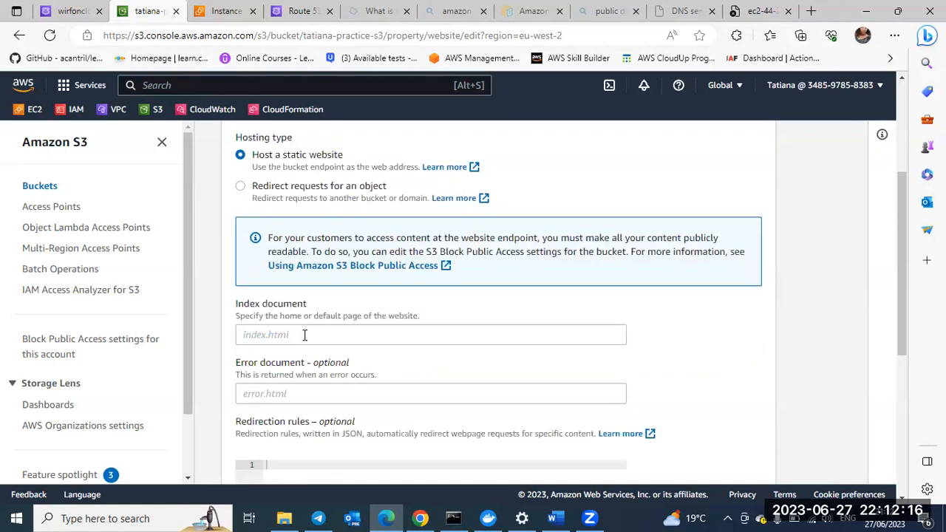
{"action": "scroll", "coordinate": [303, 334], "scroll_direction": "up", "scroll_amount": 1}
{"action": "scroll", "coordinate": [274, 296], "scroll_direction": "down", "scroll_amount": 2}
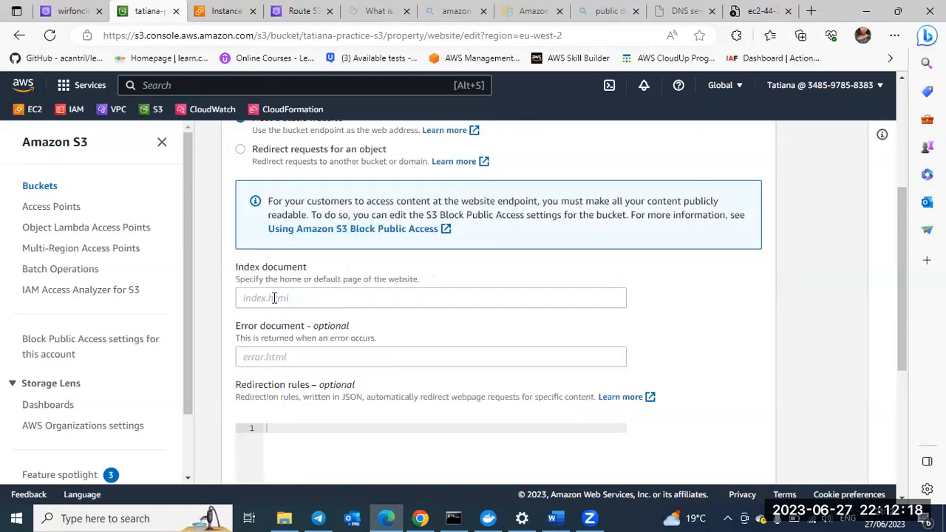
{"action": "left_click", "coordinate": [274, 297]}
{"action": "type", "text": "i"}
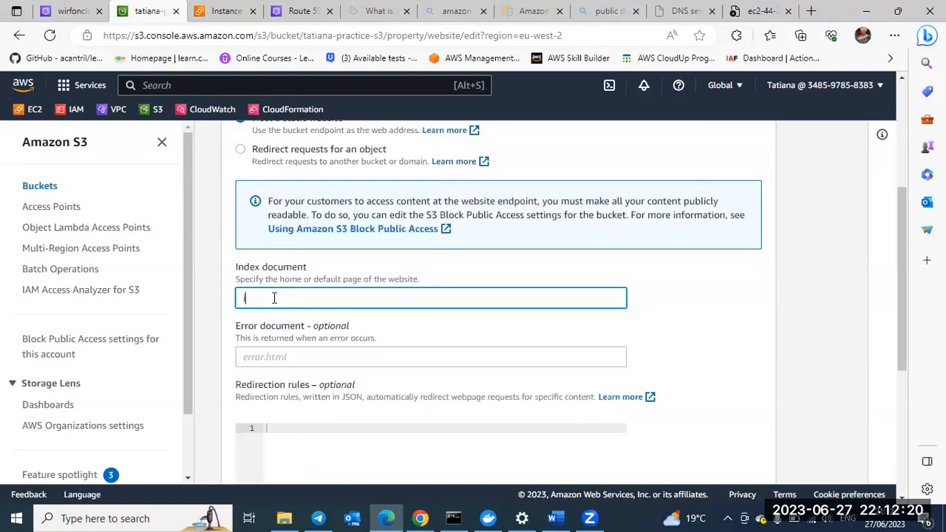
{"action": "type", "text": "ndexx"}
{"action": "key", "text": "BackSpace"}
{"action": "type", "text": ".html"}
{"action": "scroll", "coordinate": [274, 298], "scroll_direction": "down", "scroll_amount": 3}
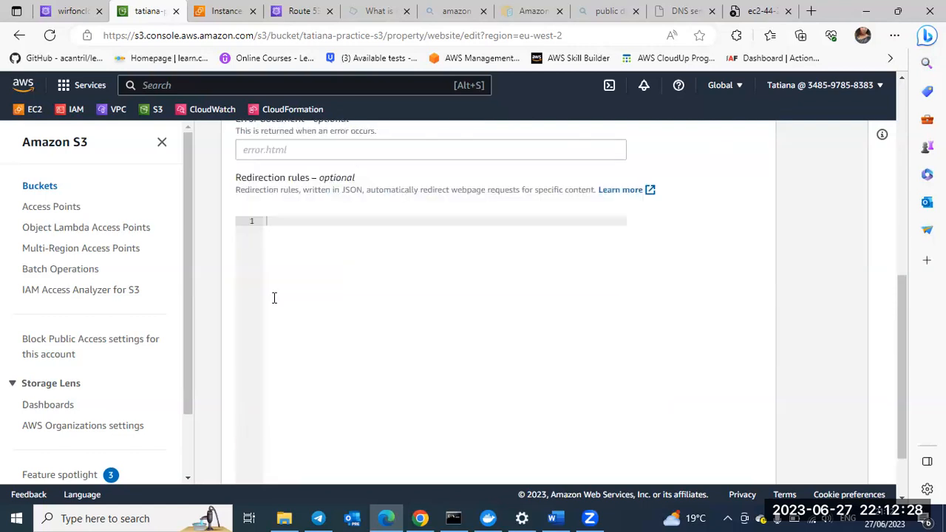
Step: Set the error document to 404 and save the static website hosting changes
{"action": "scroll", "coordinate": [273, 298], "scroll_direction": "down", "scroll_amount": 1}
{"action": "scroll", "coordinate": [257, 287], "scroll_direction": "up", "scroll_amount": 3}
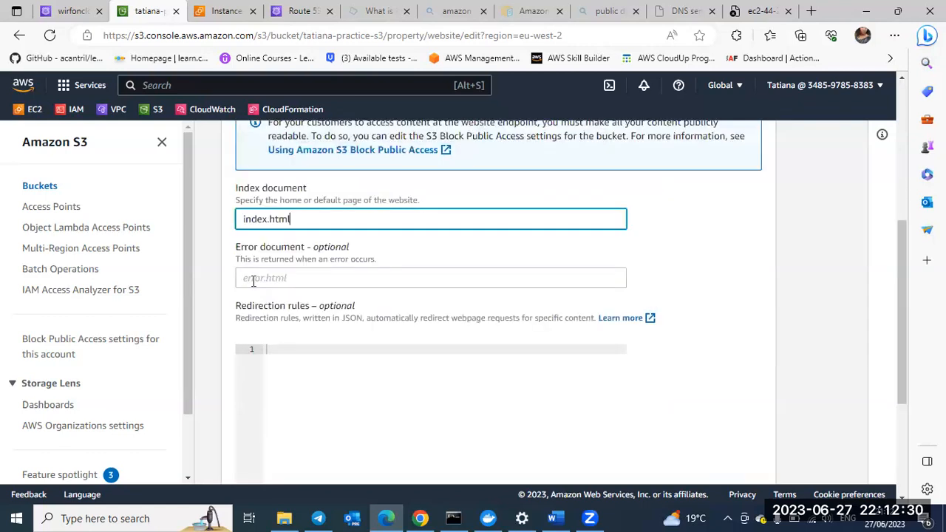
{"action": "left_click", "coordinate": [253, 280]}
{"action": "type", "text": "4"}
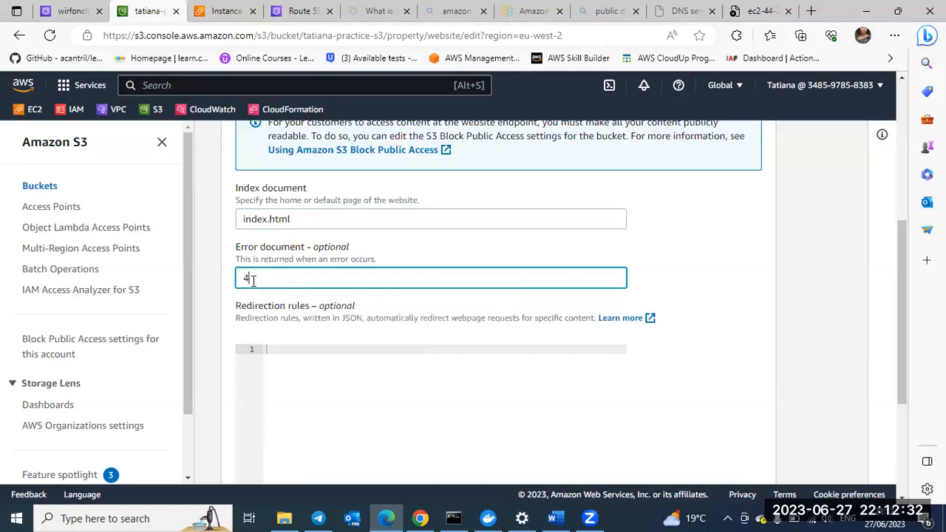
{"action": "type", "text": "04"}
{"action": "scroll", "coordinate": [254, 284], "scroll_direction": "down", "scroll_amount": 3}
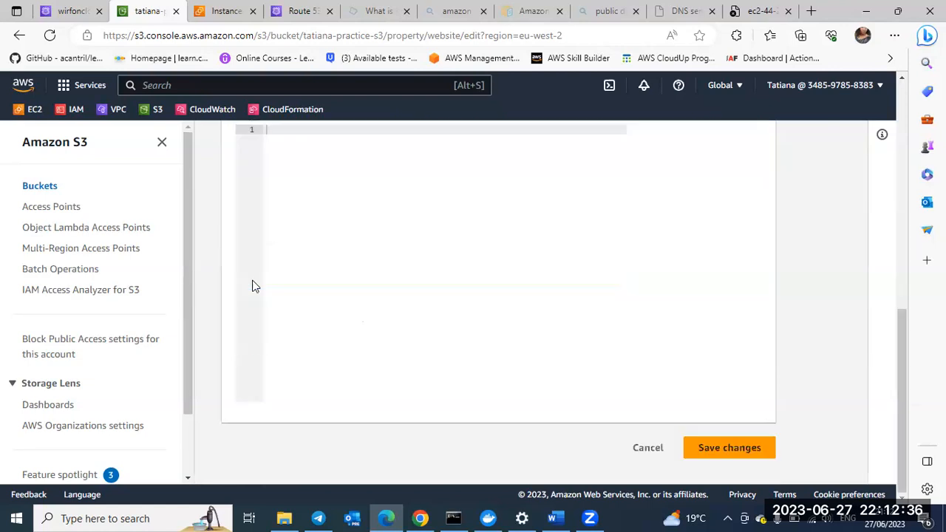
{"action": "scroll", "coordinate": [253, 286], "scroll_direction": "up", "scroll_amount": 3}
{"action": "scroll", "coordinate": [721, 462], "scroll_direction": "down", "scroll_amount": 3}
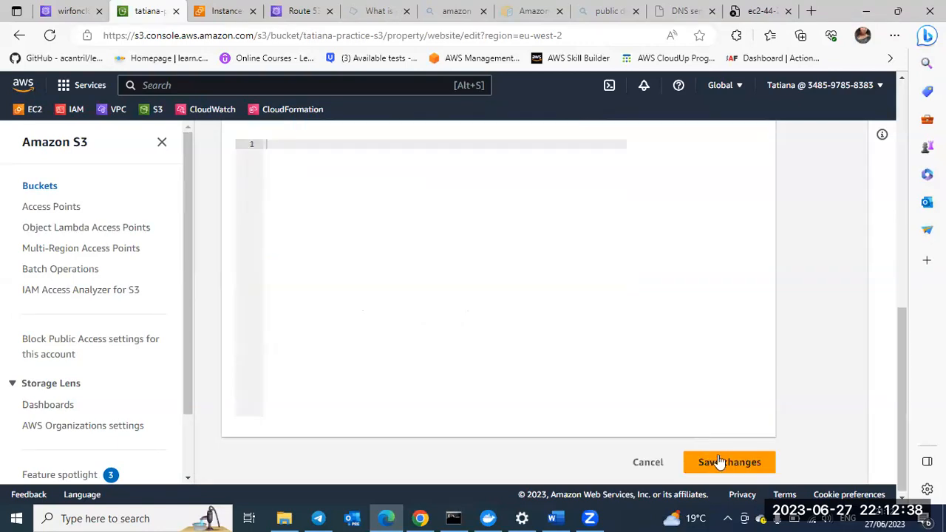
{"action": "left_click", "coordinate": [719, 461]}
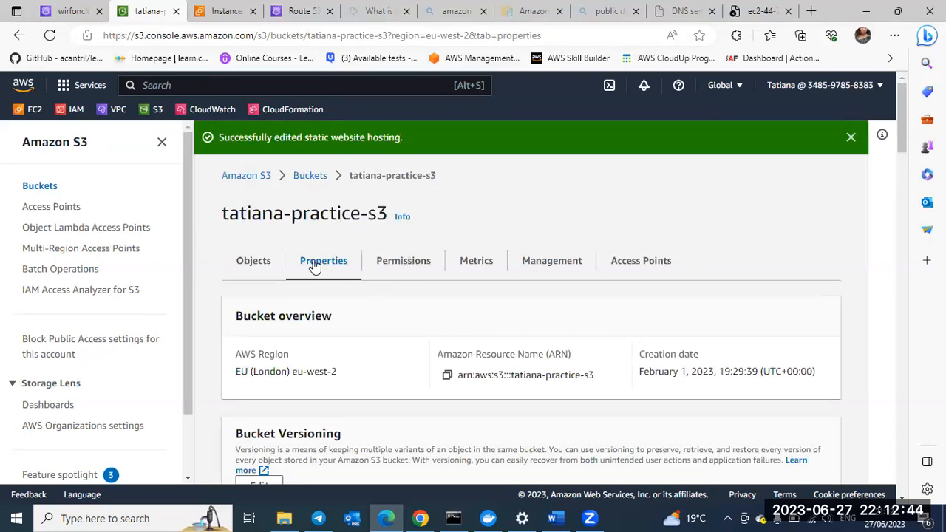
Step: Copy the bucket website endpoint from the static website hosting section of the bucket's properties
{"action": "scroll", "coordinate": [314, 266], "scroll_direction": "down", "scroll_amount": 6}
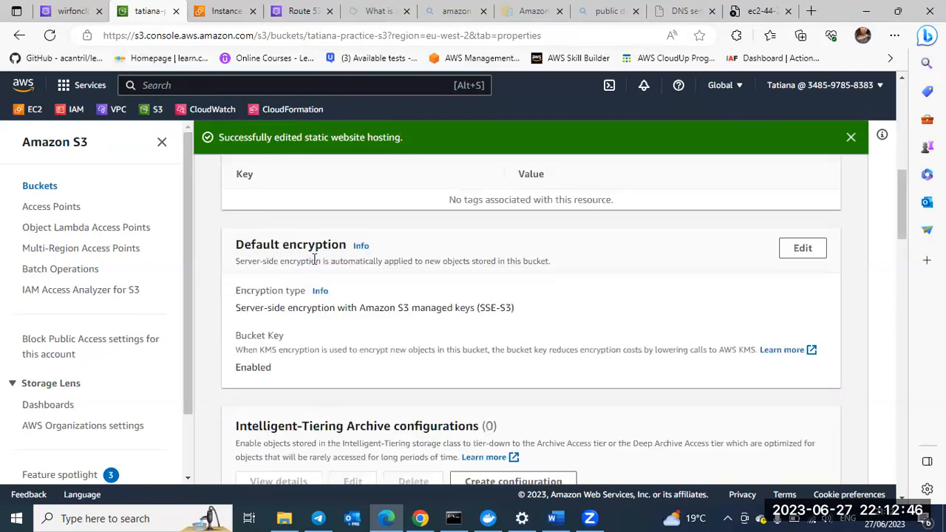
{"action": "scroll", "coordinate": [314, 266], "scroll_direction": "down", "scroll_amount": 5}
{"action": "scroll", "coordinate": [314, 263], "scroll_direction": "down", "scroll_amount": 5}
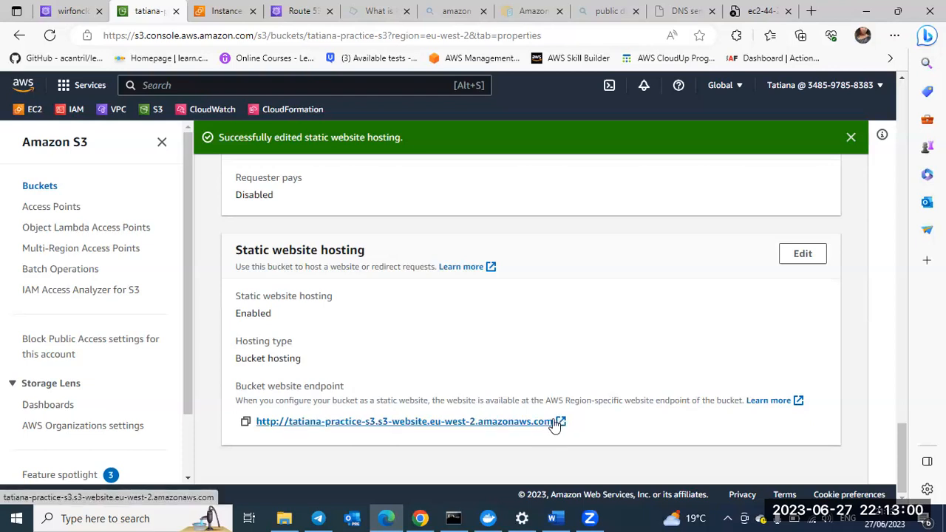
{"action": "left_click_drag", "start_coordinate": [493, 422], "coordinate": [554, 422]}
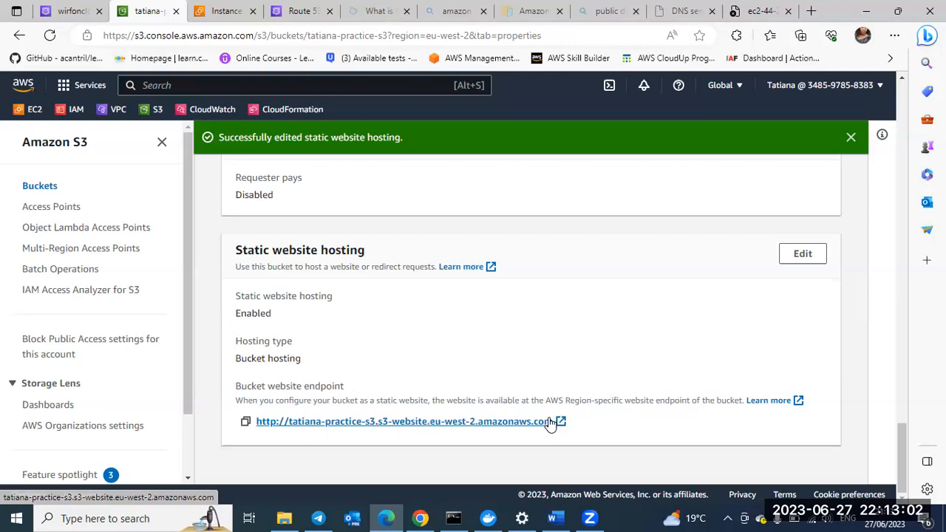
{"action": "left_click", "coordinate": [245, 421]}
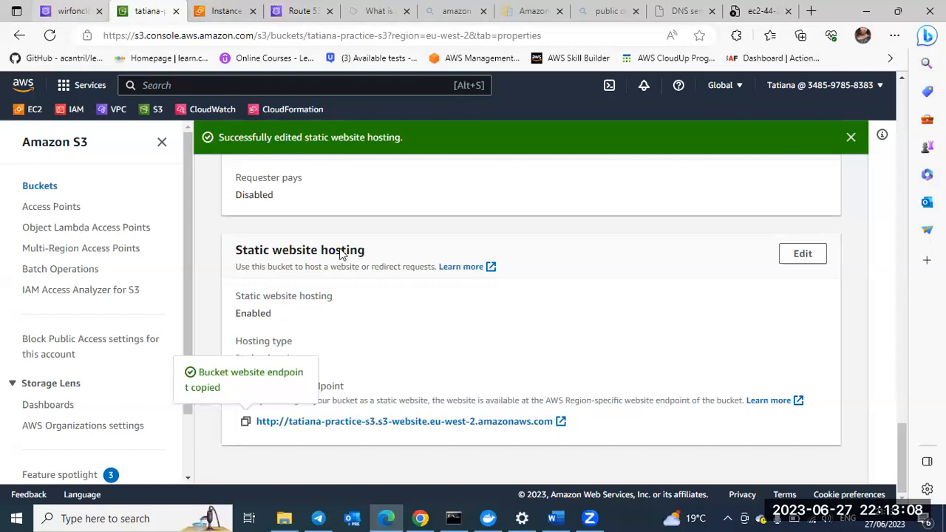
Step: Switch back to the Route 53 hosted zone wirfoncloudlab.com and start a new record with the subdomain name images
{"action": "key", "text": "ctrl+shift+Tab"}
{"action": "scroll", "coordinate": [152, 310], "scroll_direction": "up", "scroll_amount": 1}
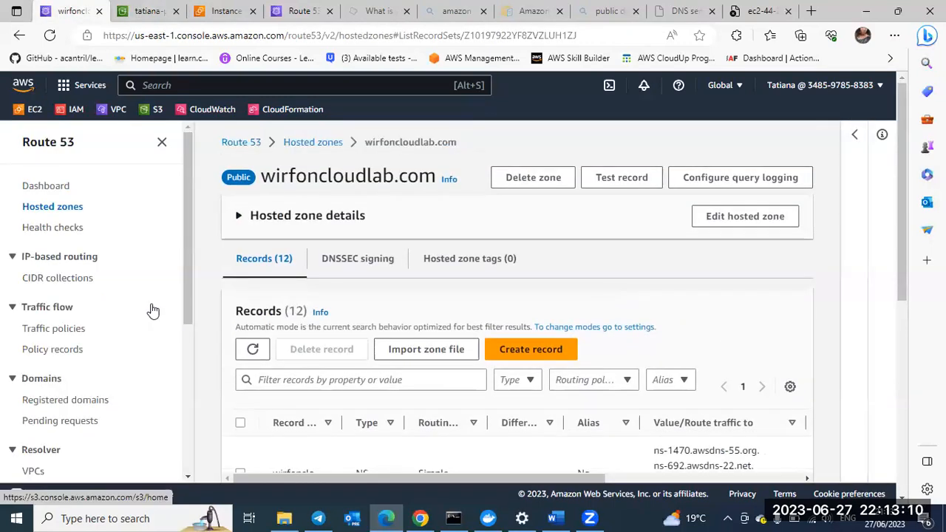
{"action": "scroll", "coordinate": [517, 355], "scroll_direction": "down", "scroll_amount": 2}
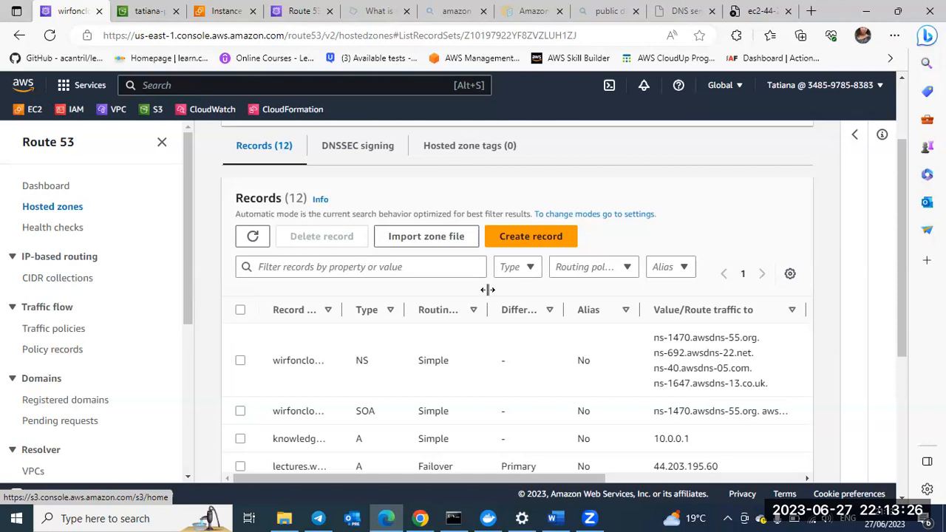
{"action": "left_click", "coordinate": [539, 237]}
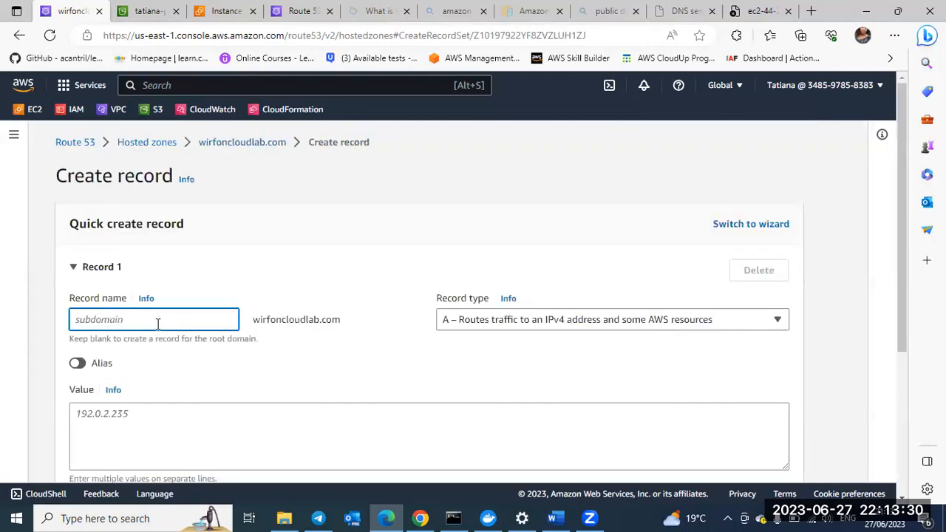
{"action": "type", "text": "t"}
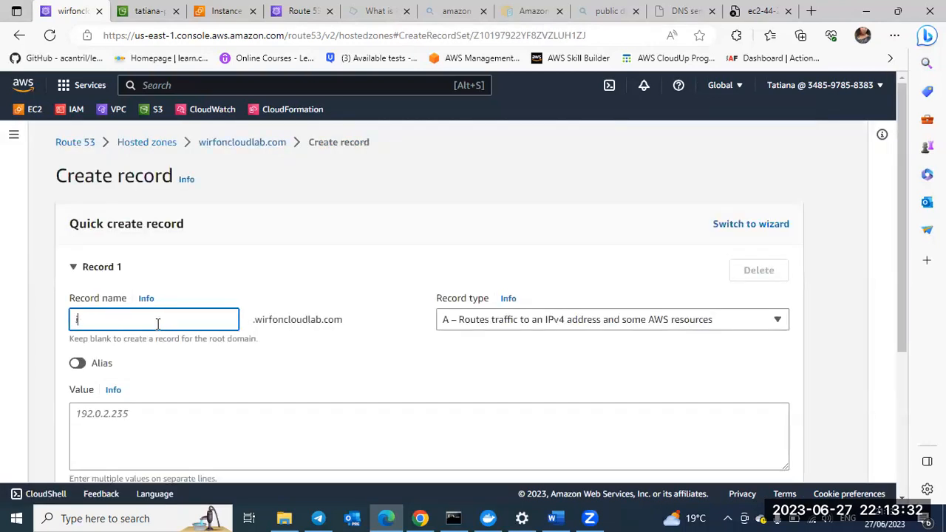
{"action": "type", "text": "mages"}
Step: Make the images record an alias, comparing the form with the alias option on and off
{"action": "left_click", "coordinate": [78, 363]}
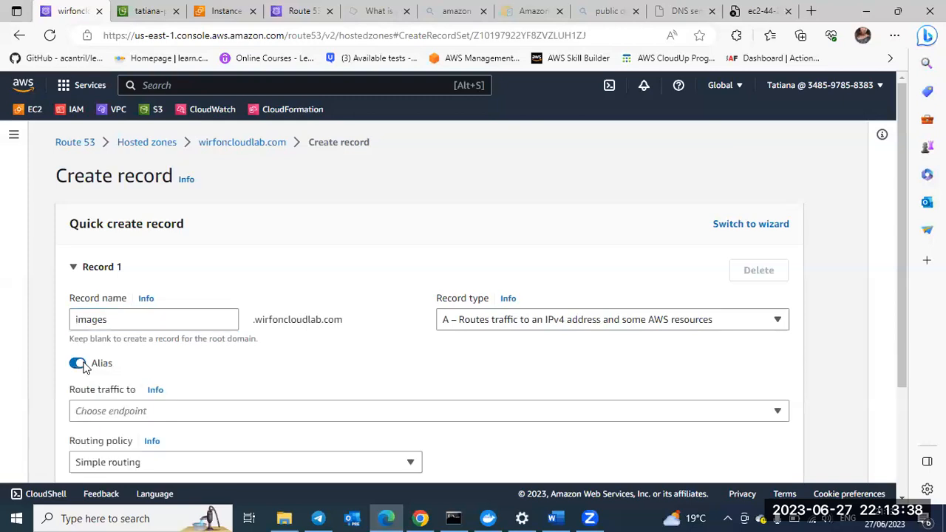
{"action": "scroll", "coordinate": [88, 299], "scroll_direction": "down", "scroll_amount": 1}
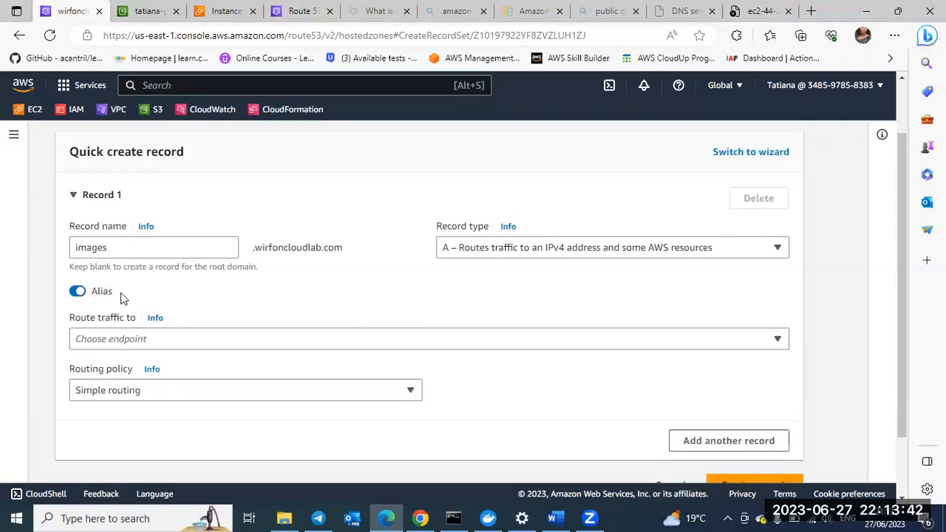
{"action": "left_click", "coordinate": [77, 292]}
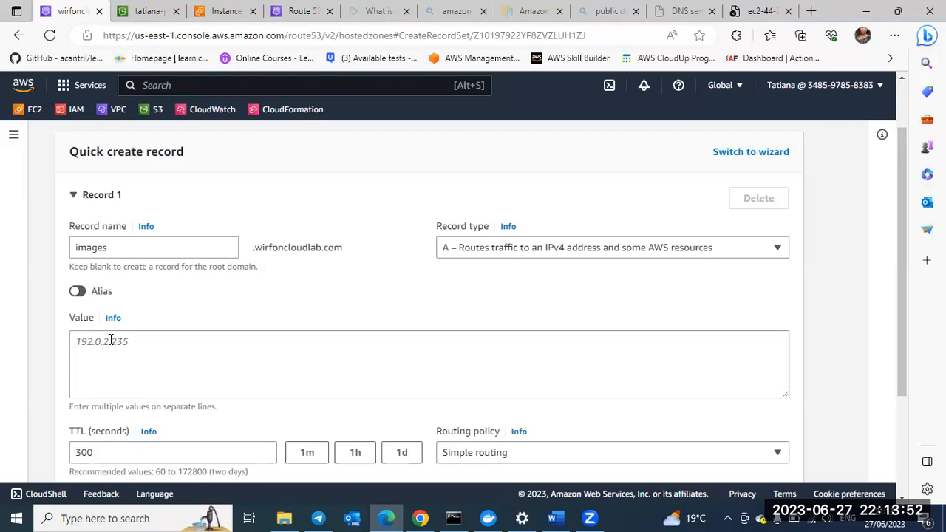
{"action": "left_click", "coordinate": [78, 292]}
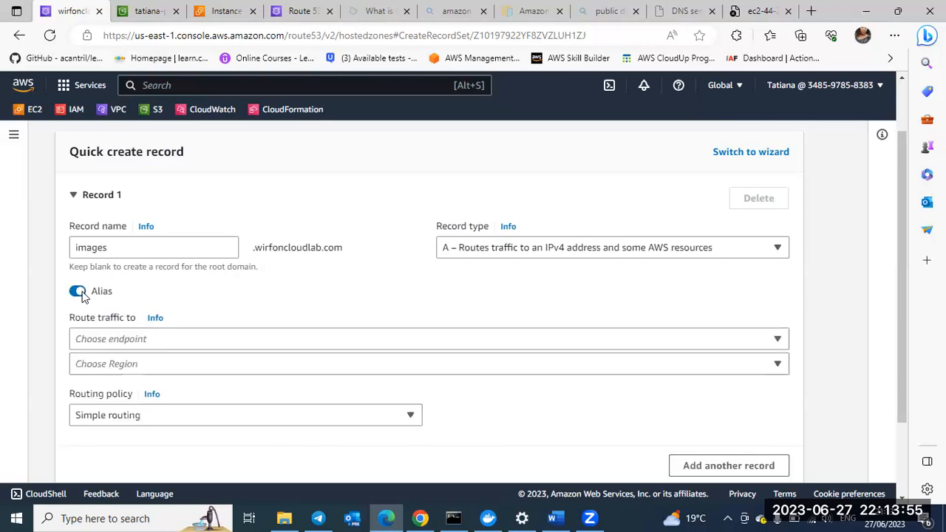
Step: Route the images record's traffic to the alias target type S3 website endpoint
{"action": "left_click", "coordinate": [105, 341]}
{"action": "right_click", "coordinate": [106, 341]}
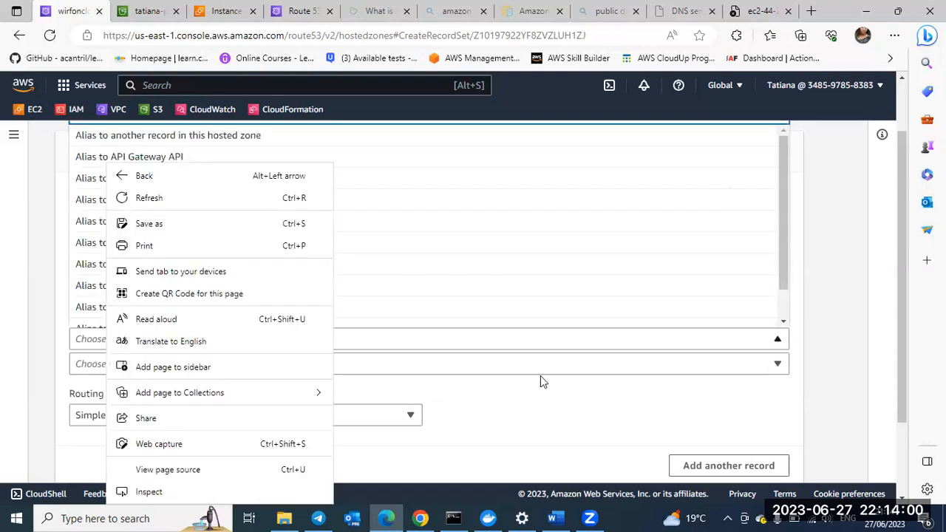
{"action": "left_click", "coordinate": [780, 342]}
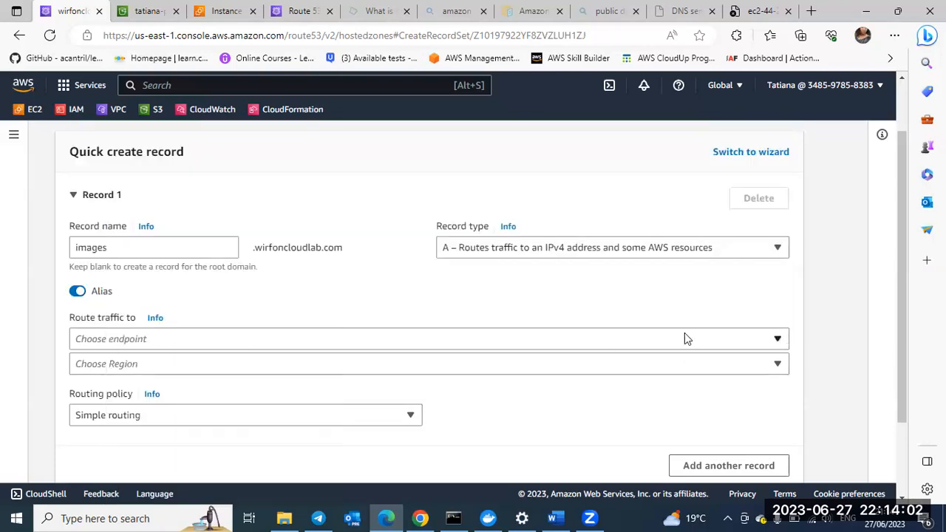
{"action": "left_click", "coordinate": [776, 340]}
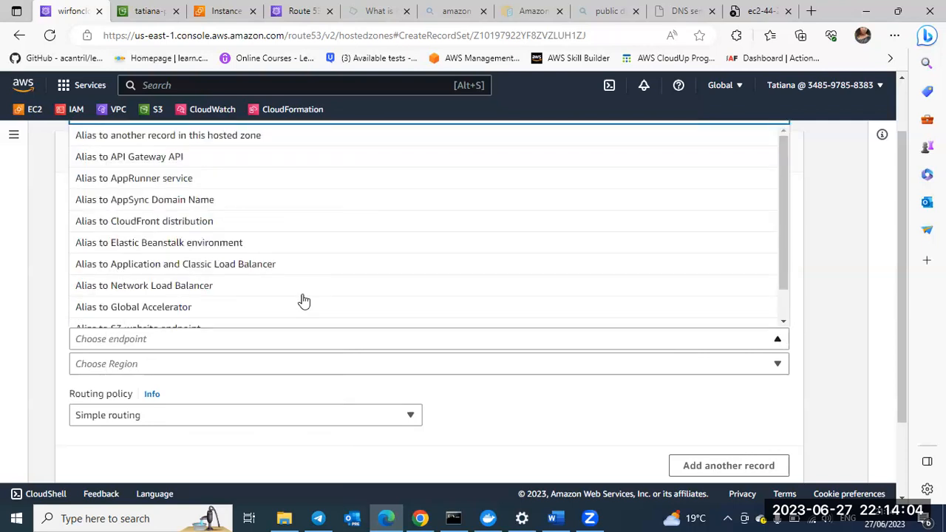
{"action": "scroll", "coordinate": [278, 312], "scroll_direction": "down", "scroll_amount": 1}
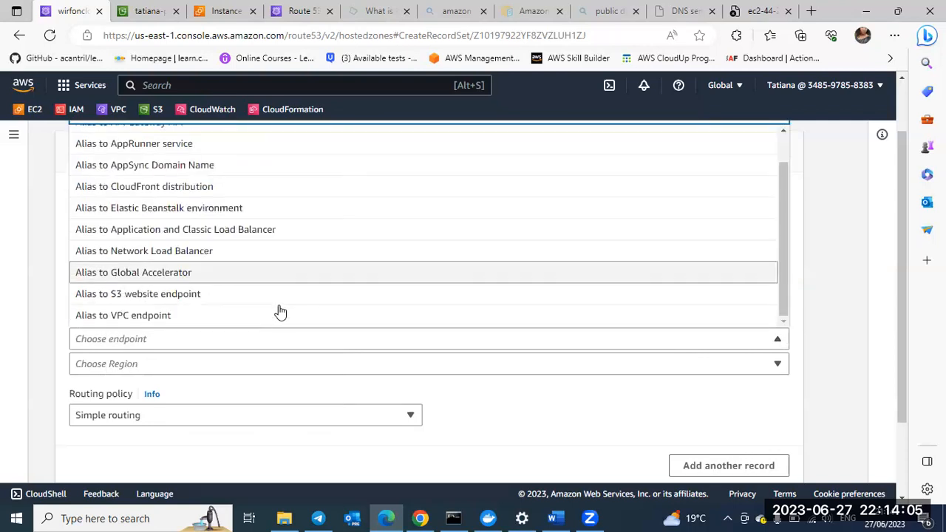
{"action": "left_click", "coordinate": [180, 293]}
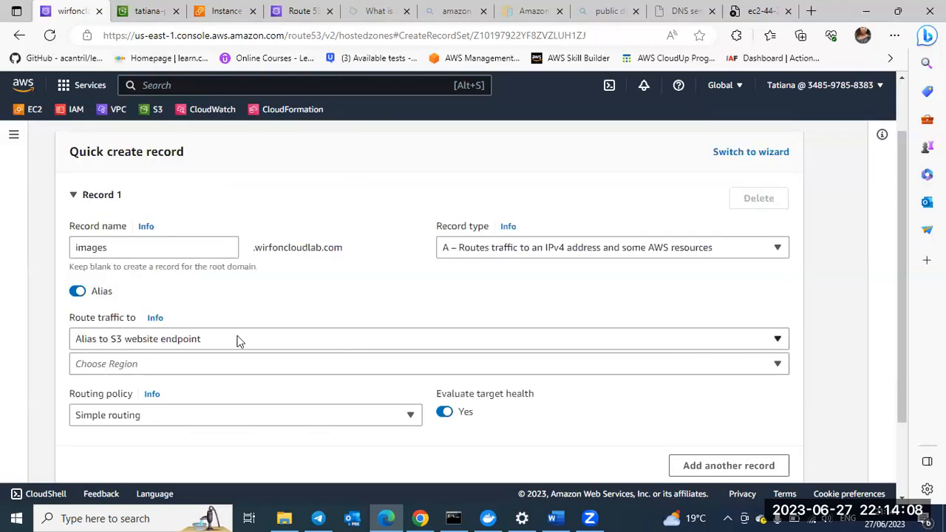
Step: Set the Region of the alias target to US East (N. Virginia) [us-east-1]
{"action": "left_click", "coordinate": [165, 366]}
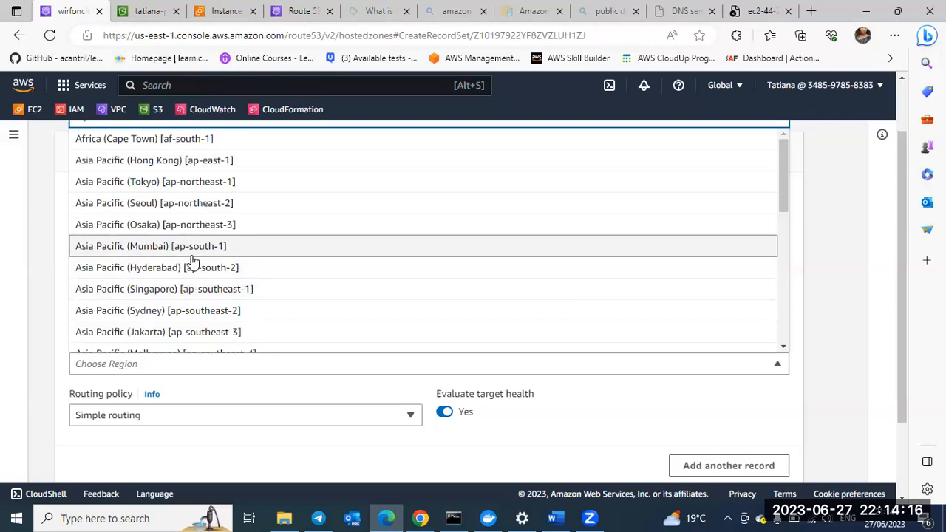
{"action": "scroll", "coordinate": [193, 260], "scroll_direction": "down", "scroll_amount": 3}
{"action": "scroll", "coordinate": [192, 260], "scroll_direction": "down", "scroll_amount": 3}
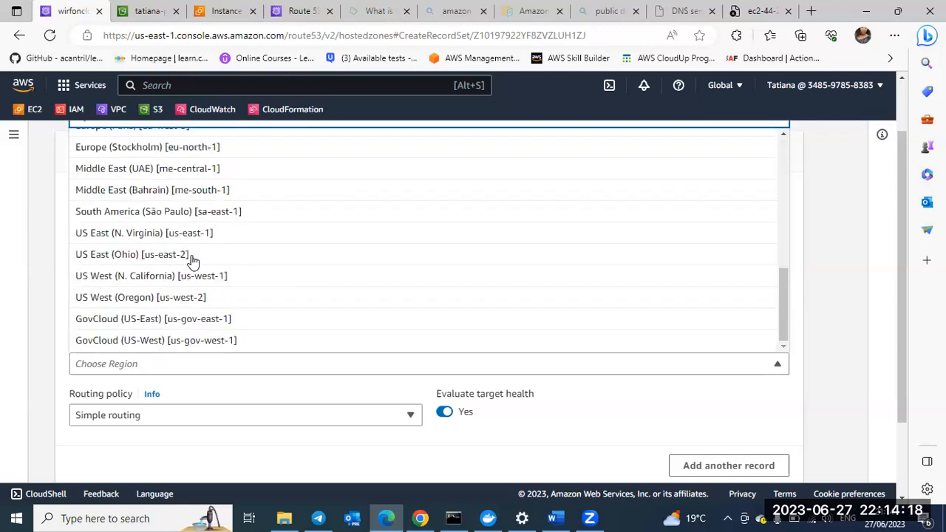
{"action": "scroll", "coordinate": [192, 260], "scroll_direction": "down", "scroll_amount": 2}
{"action": "scroll", "coordinate": [192, 260], "scroll_direction": "up", "scroll_amount": 1}
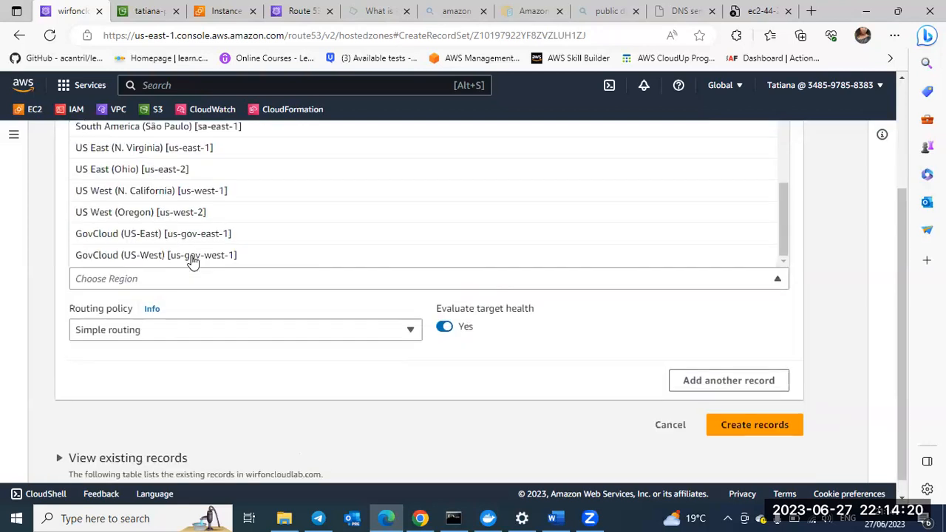
{"action": "scroll", "coordinate": [190, 251], "scroll_direction": "up", "scroll_amount": 1}
{"action": "scroll", "coordinate": [184, 200], "scroll_direction": "up", "scroll_amount": 1}
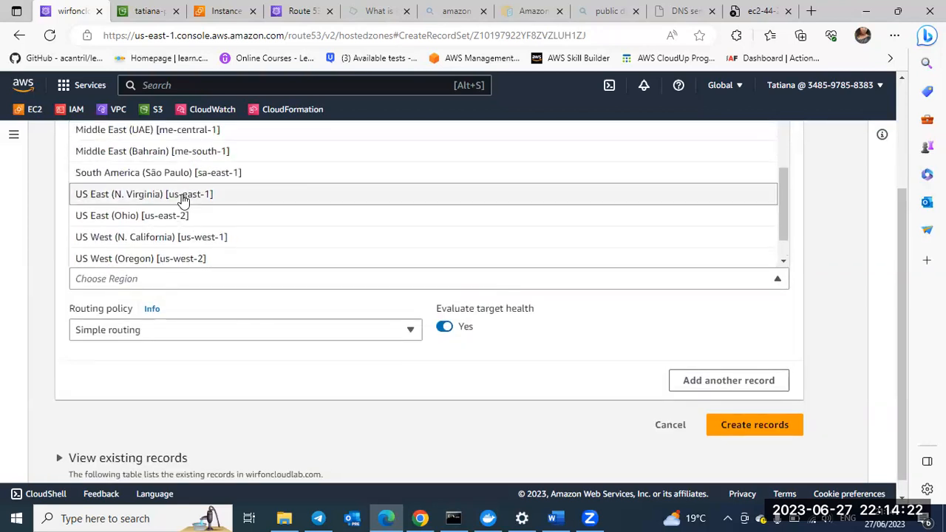
{"action": "left_click", "coordinate": [185, 198]}
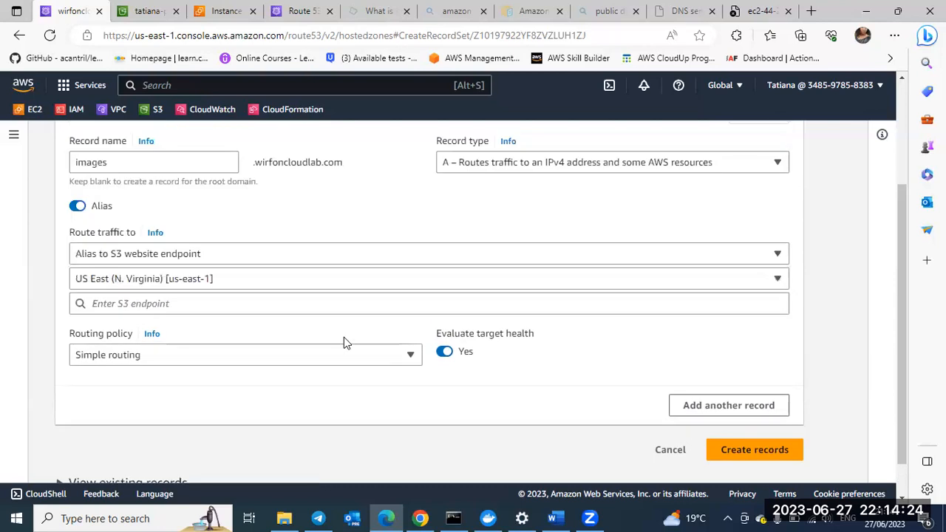
Step: Look through the routing policy options for the images record, leaving Simple routing selected
{"action": "scroll", "coordinate": [390, 318], "scroll_direction": "down", "scroll_amount": 1}
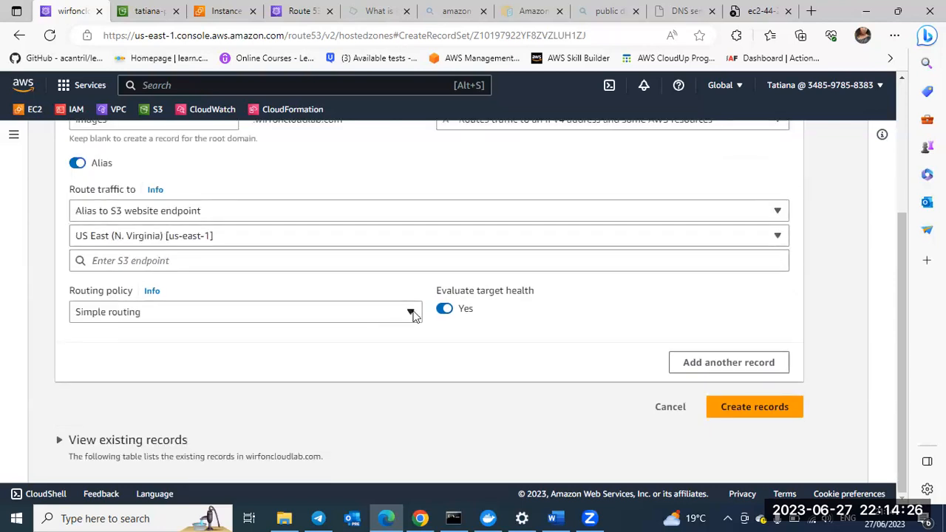
{"action": "left_click", "coordinate": [412, 313]}
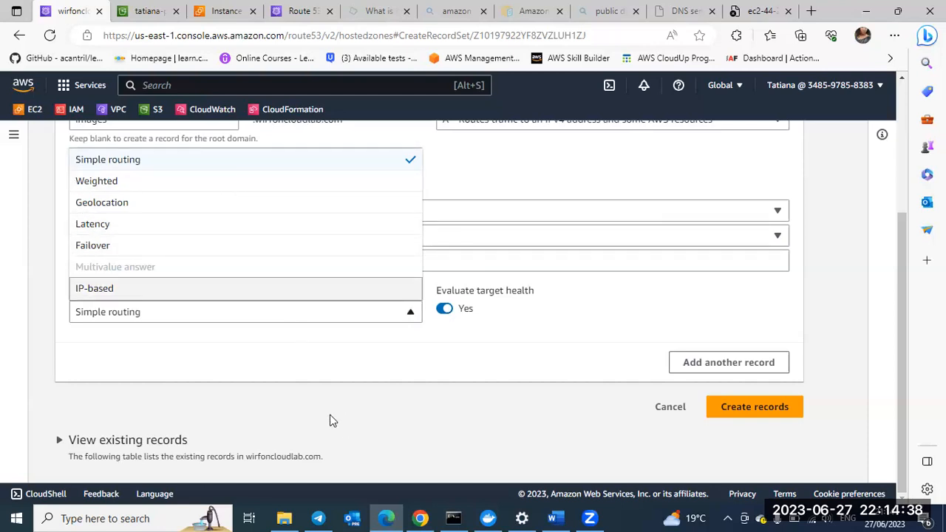
{"action": "left_click", "coordinate": [300, 316]}
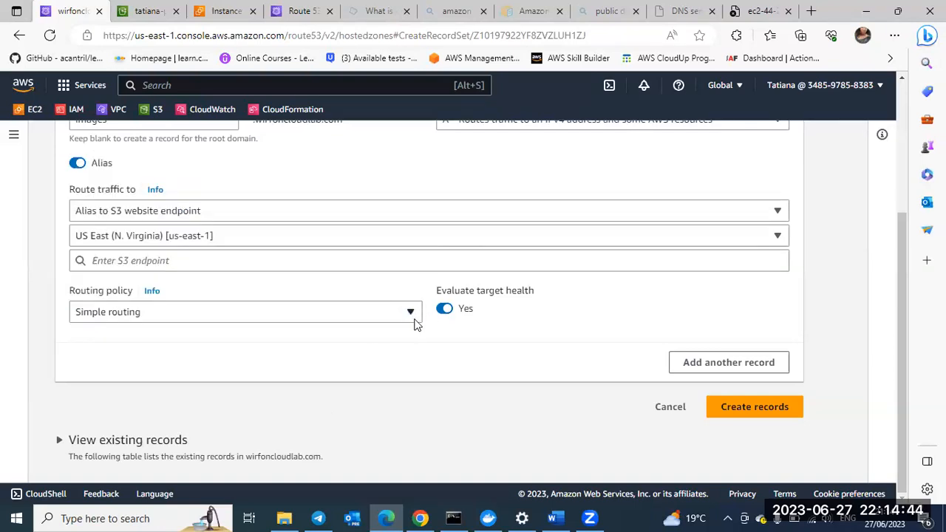
Step: Paste the copied bucket website endpoint as the S3 endpoint and trim it to s3-website.eu-west-2.amazonaws.com, removing the protocol and bucket name
{"action": "left_click", "coordinate": [212, 262]}
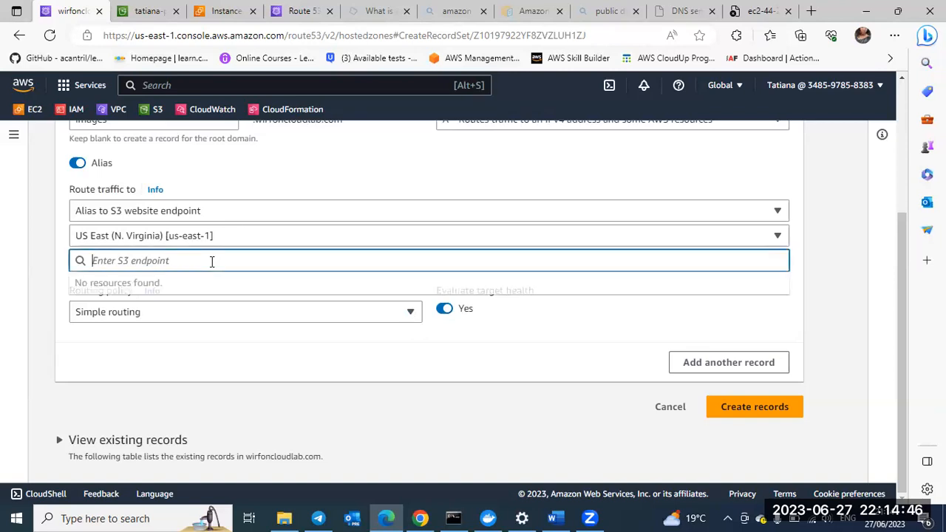
{"action": "right_click", "coordinate": [212, 263]}
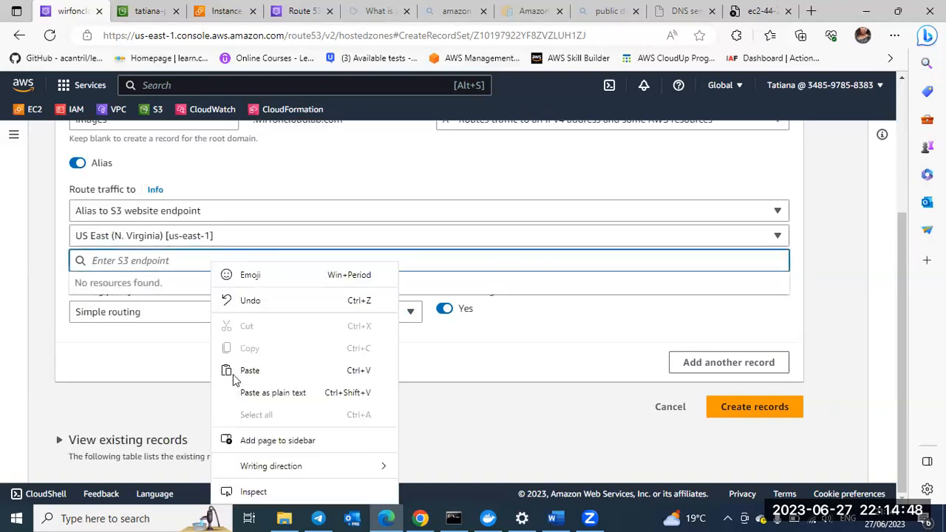
{"action": "type", "text": "http://tatiana-practice-s3.s3-website.eu-west-2.amazonaws.com"}
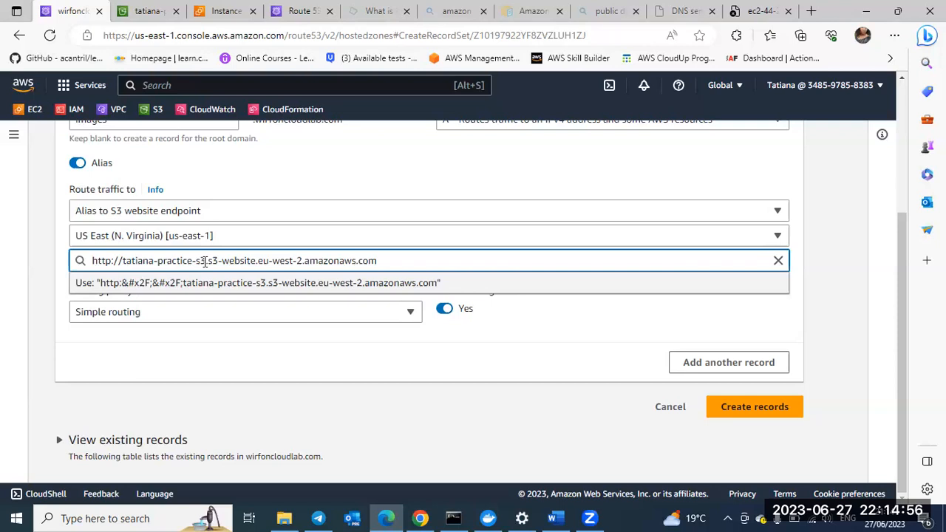
{"action": "key", "text": "BackSpace"}
{"action": "key", "text": "BackSpace"}
{"action": "key", "text": "BackSpace"}
{"action": "key", "text": "BackSpace"}
{"action": "key", "text": "BackSpace"}
{"action": "key", "text": "BackSpace"}
{"action": "key", "text": "BackSpace"}
{"action": "key", "text": "BackSpace"}
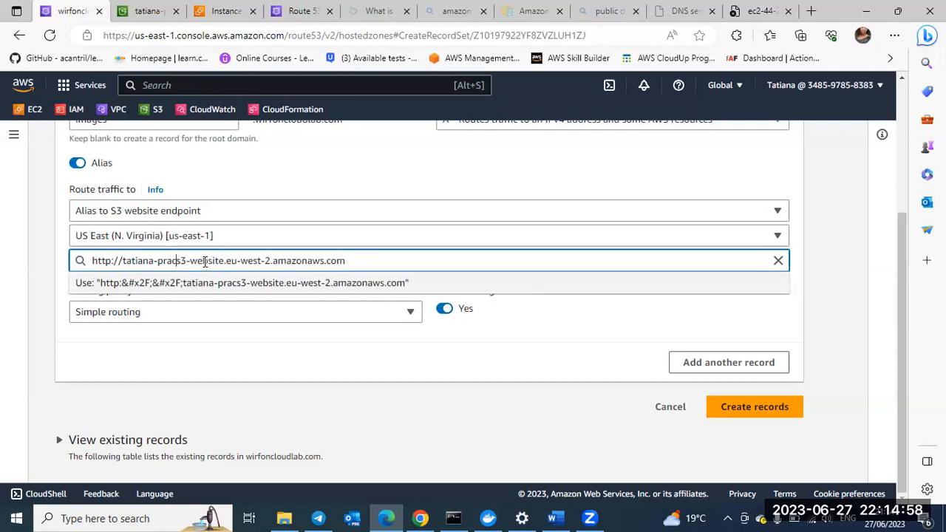
{"action": "key", "text": "BackSpace"}
{"action": "key", "text": "BackSpace"}
{"action": "key", "text": "BackSpace"}
{"action": "key", "text": "BackSpace"}
{"action": "key", "text": "BackSpace"}
{"action": "key", "text": "BackSpace"}
{"action": "key", "text": "BackSpace"}
{"action": "key", "text": "BackSpace"}
{"action": "key", "text": "BackSpace"}
{"action": "key", "text": "BackSpace"}
{"action": "key", "text": "BackSpace"}
{"action": "key", "text": "BackSpace"}
{"action": "key", "text": "BackSpace"}
{"action": "key", "text": "BackSpace"}
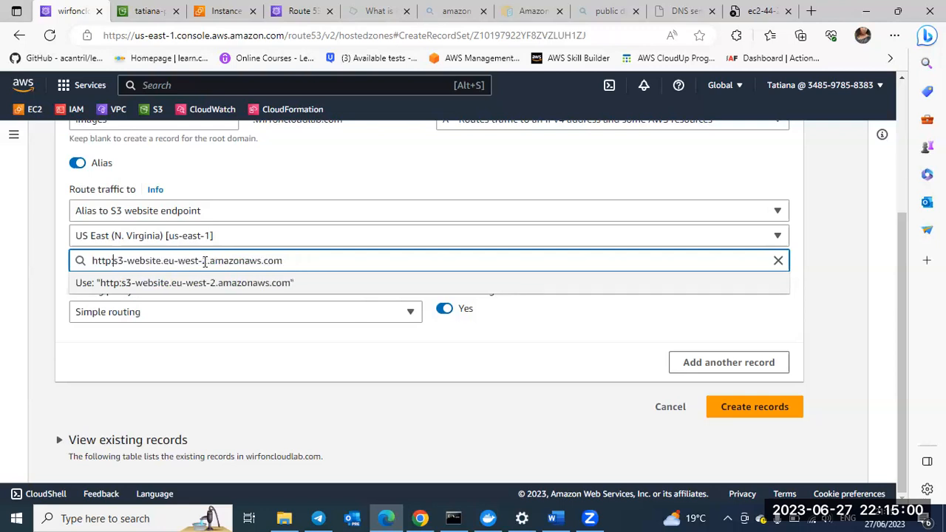
{"action": "key", "text": "BackSpace"}
{"action": "key", "text": "BackSpace"}
{"action": "key", "text": "BackSpace"}
{"action": "key", "text": "BackSpace"}
{"action": "key", "text": "BackSpace"}
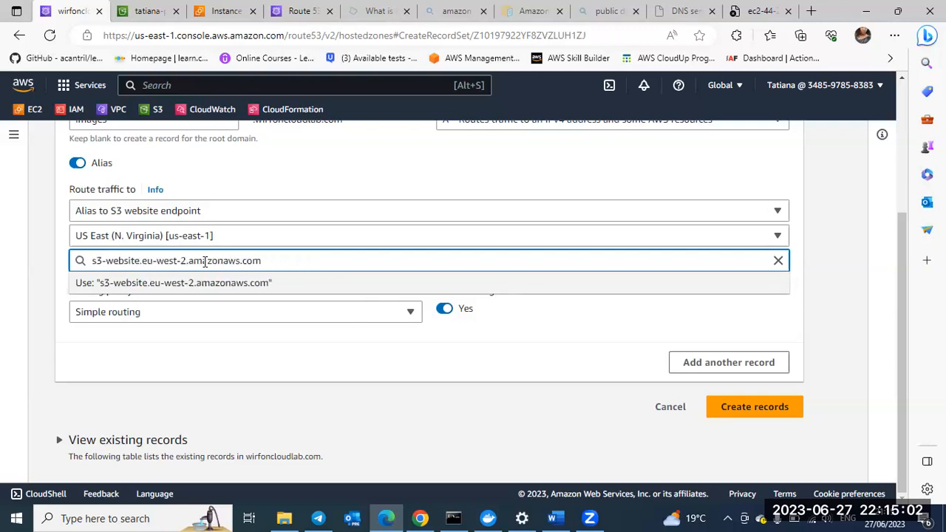
{"action": "left_click", "coordinate": [296, 288]}
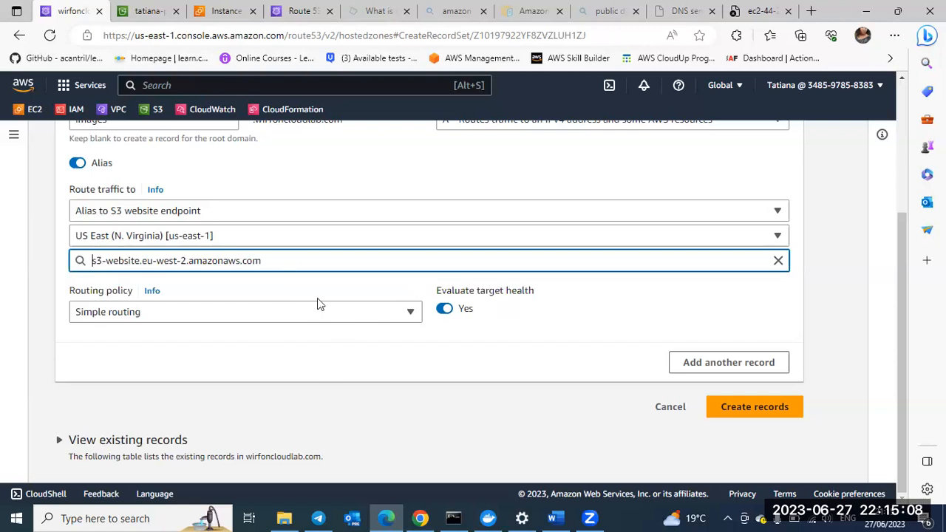
Step: Review the alias settings of the images record and try to create the record
{"action": "scroll", "coordinate": [317, 299], "scroll_direction": "up", "scroll_amount": 3}
{"action": "scroll", "coordinate": [93, 216], "scroll_direction": "down", "scroll_amount": 2}
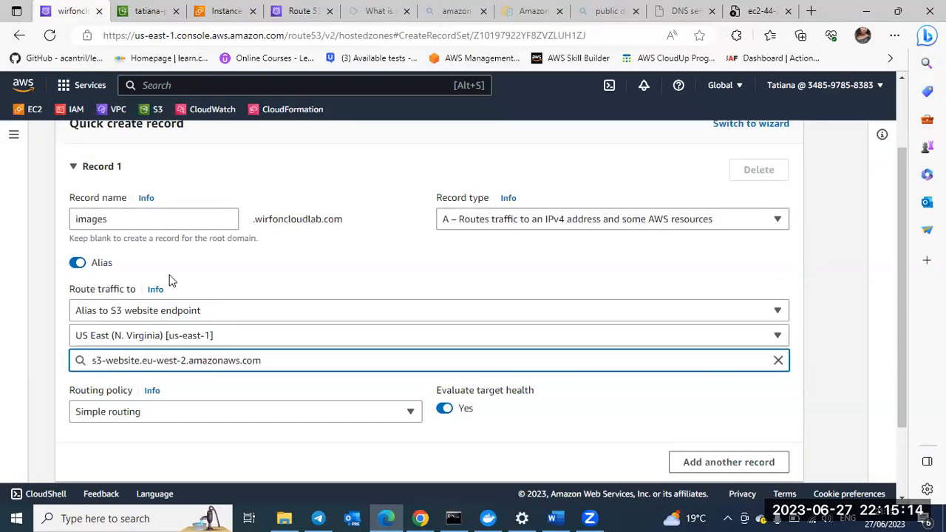
{"action": "scroll", "coordinate": [108, 273], "scroll_direction": "down", "scroll_amount": 1}
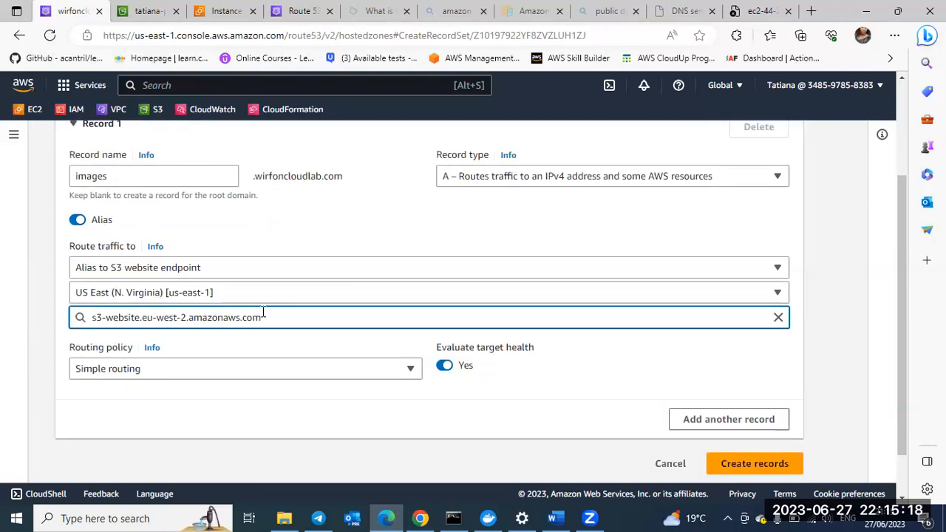
{"action": "scroll", "coordinate": [264, 317], "scroll_direction": "down", "scroll_amount": 1}
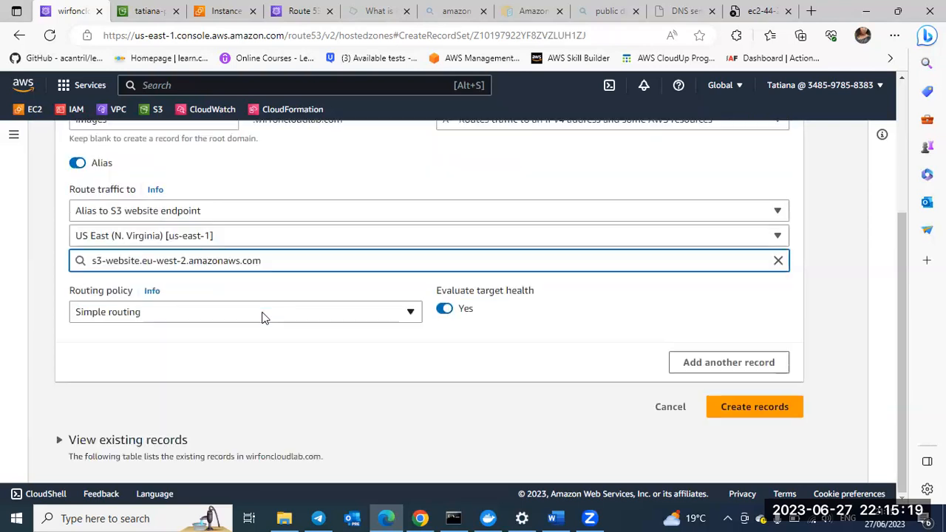
{"action": "left_click", "coordinate": [738, 408]}
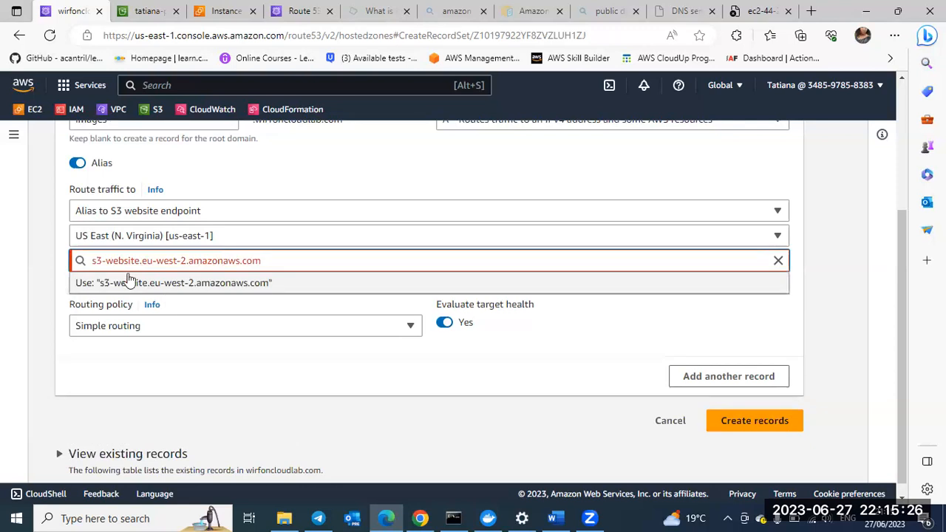
Step: Enclose the S3 endpoint s3-website.eu-west-2.amazonaws.com in double quotation marks and try to create the images record again
{"action": "left_click", "coordinate": [102, 262]}
{"action": "type", "text": "\""}
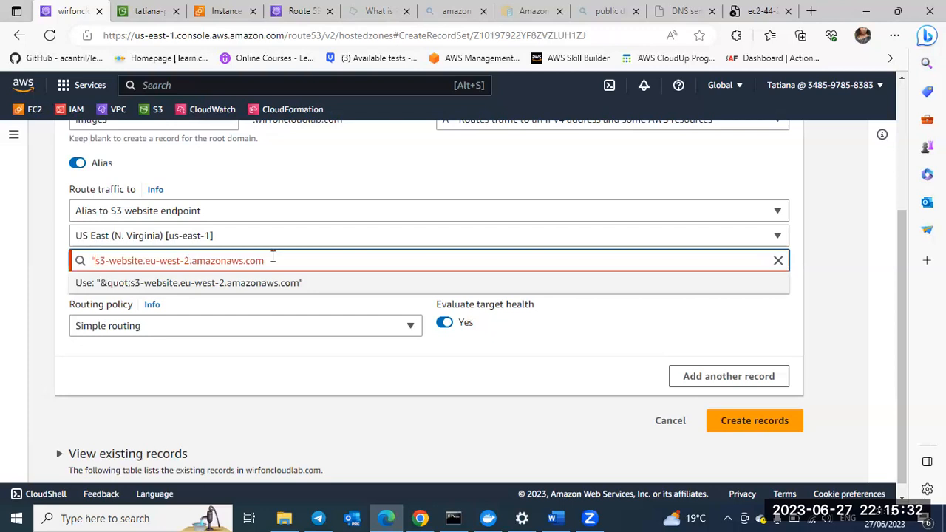
{"action": "type", "text": "\""}
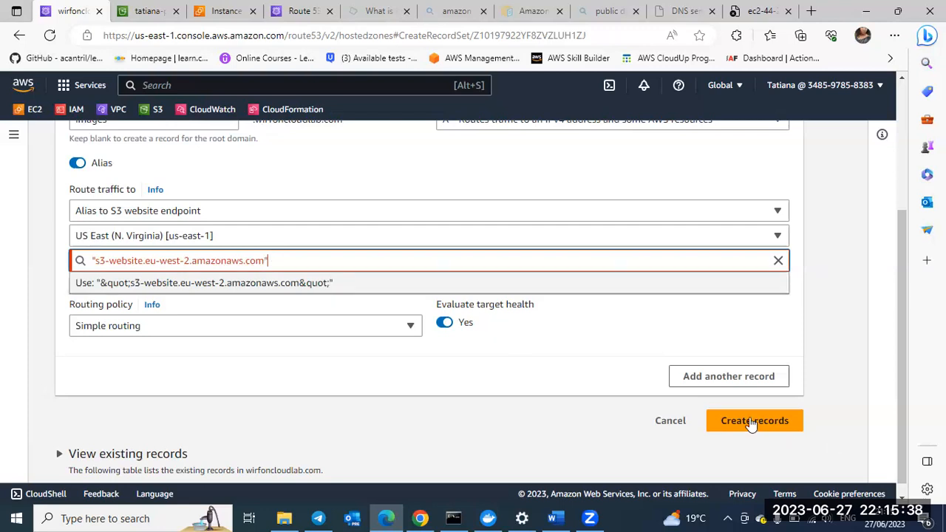
{"action": "left_click", "coordinate": [682, 326]}
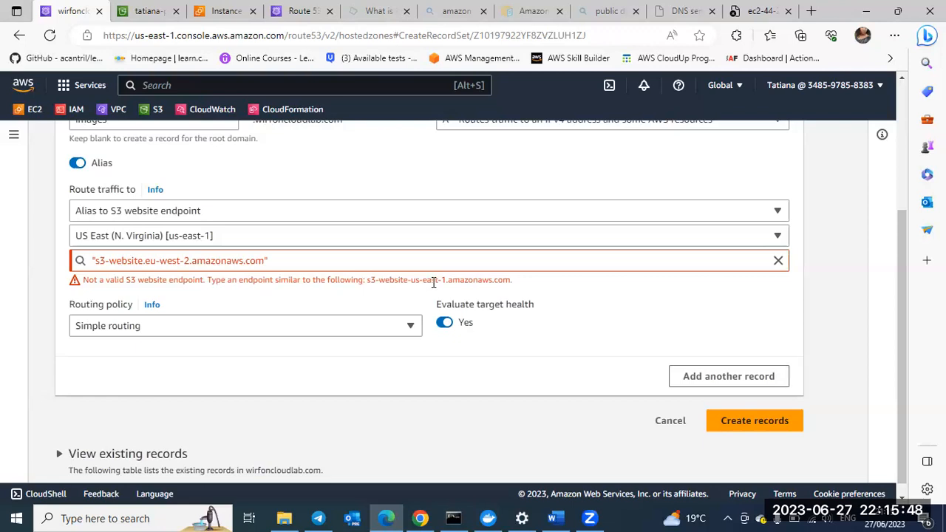
{"action": "left_click", "coordinate": [757, 420]}
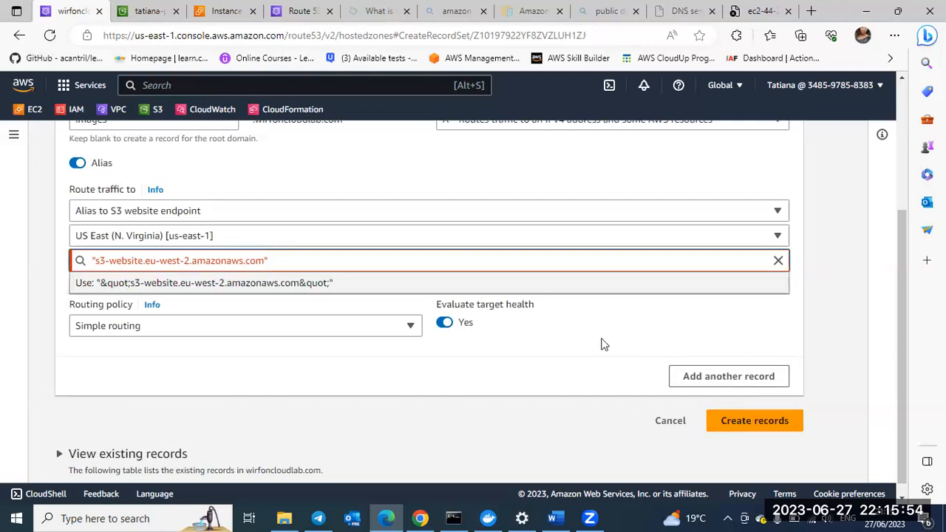
{"action": "left_click", "coordinate": [287, 281]}
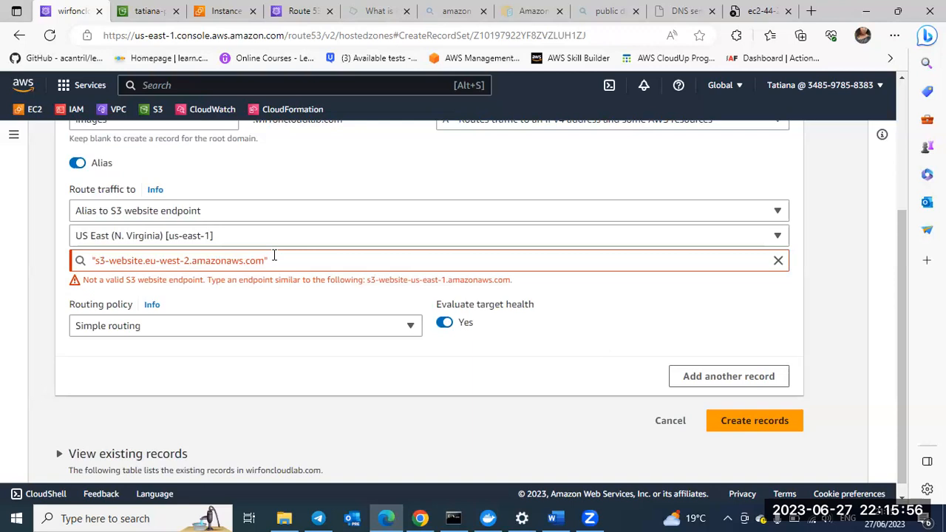
Step: Remove both quotation marks from the S3 endpoint so it reads s3-website.eu-west-2.amazonaws.com
{"action": "left_click", "coordinate": [275, 255]}
{"action": "key", "text": "BackSpace"}
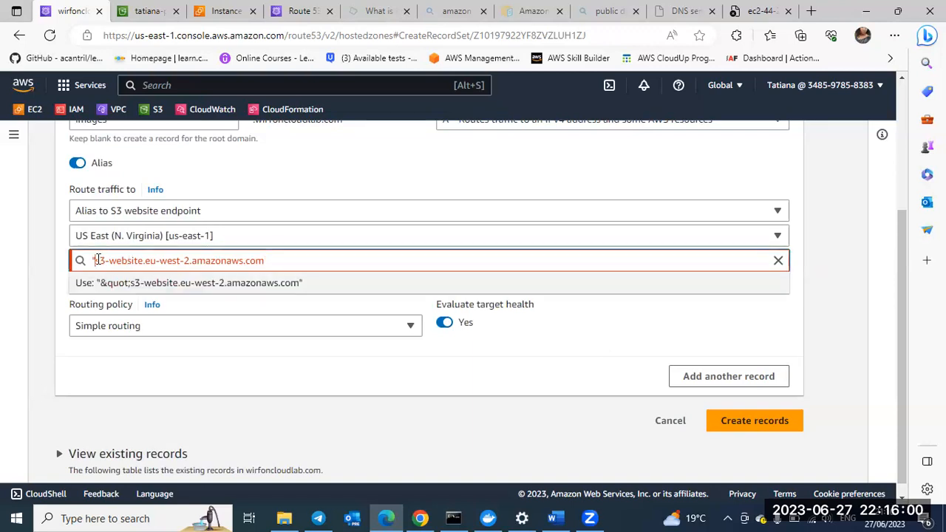
{"action": "key", "text": "BackSpace"}
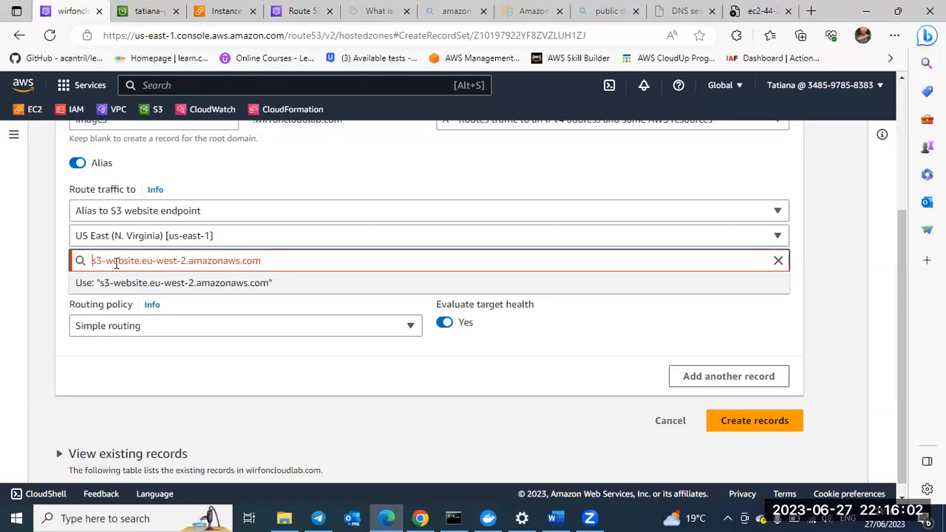
{"action": "left_click", "coordinate": [274, 358]}
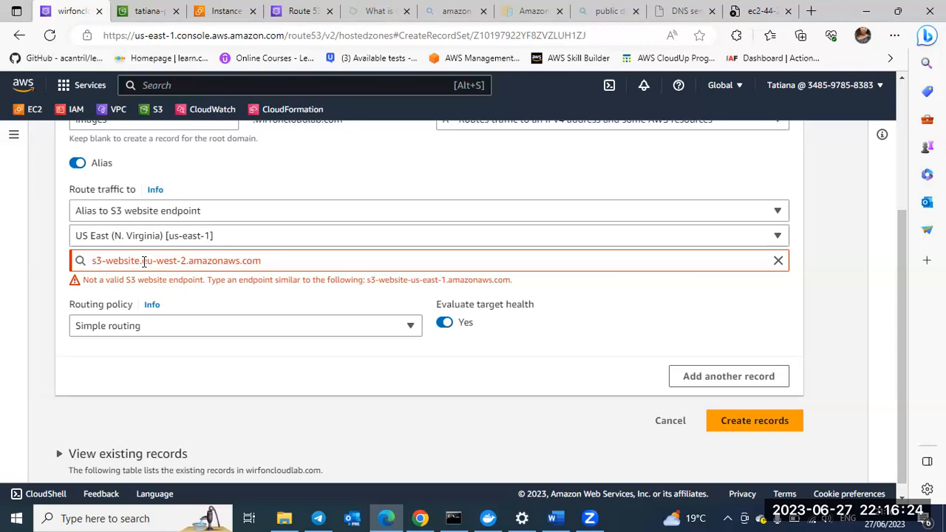
Step: Change the S3 endpoint to s3-website-eu-west-2.amazonaws.com and try to create the images record
{"action": "left_click", "coordinate": [144, 261]}
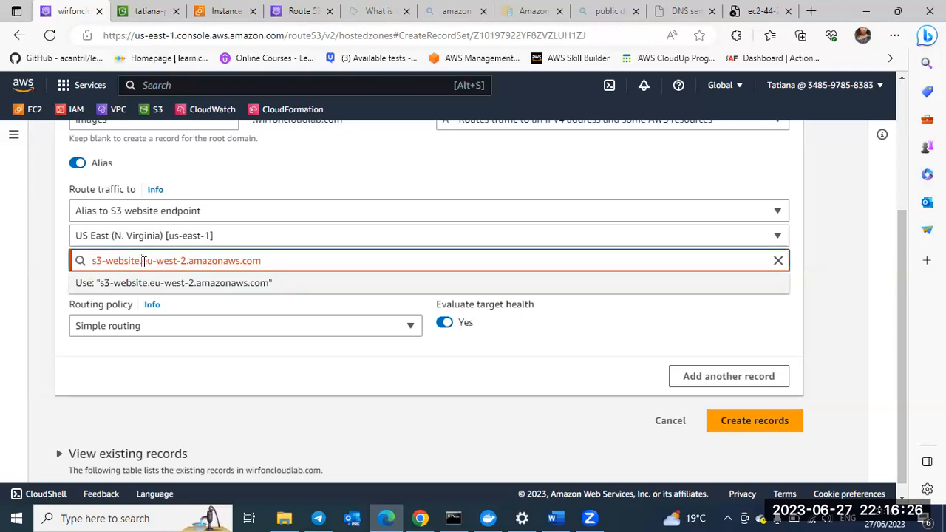
{"action": "key", "text": "BackSpace"}
{"action": "type", "text": "-"}
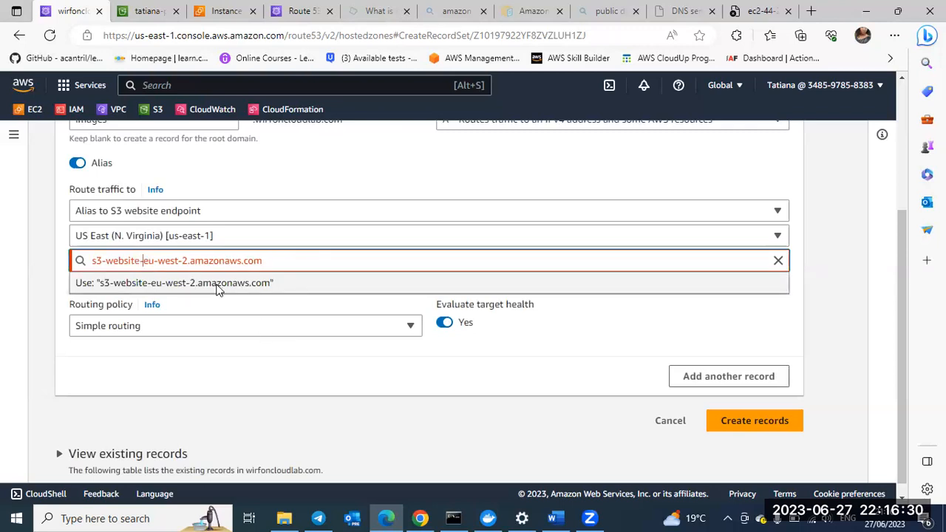
{"action": "left_click", "coordinate": [407, 303]}
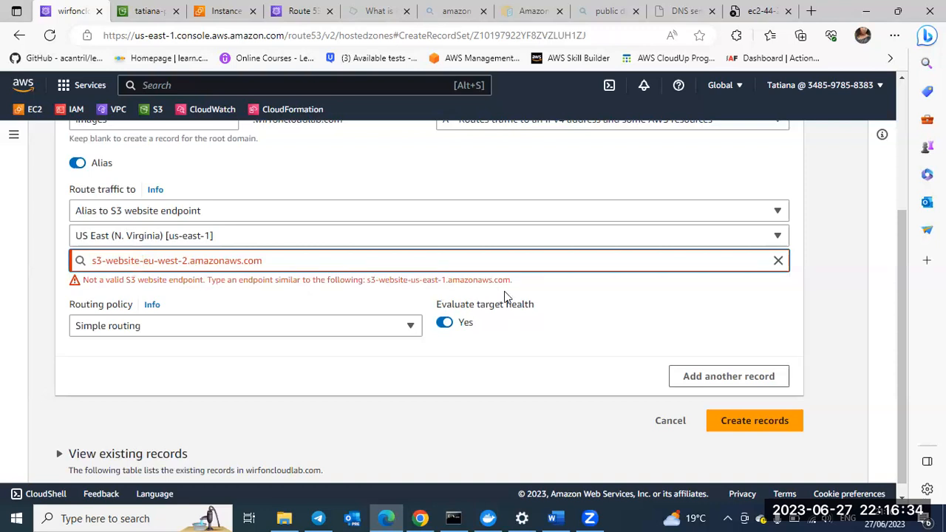
{"action": "left_click", "coordinate": [734, 427]}
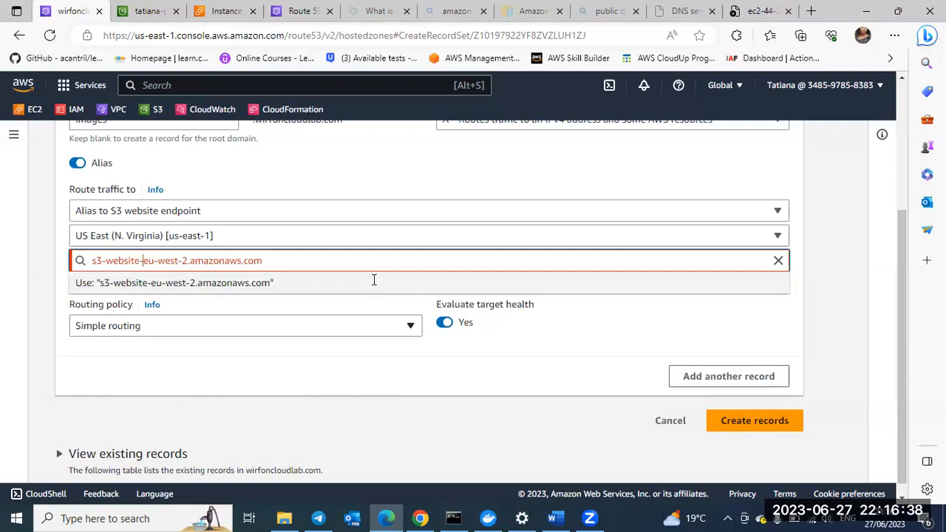
{"action": "left_click", "coordinate": [488, 345]}
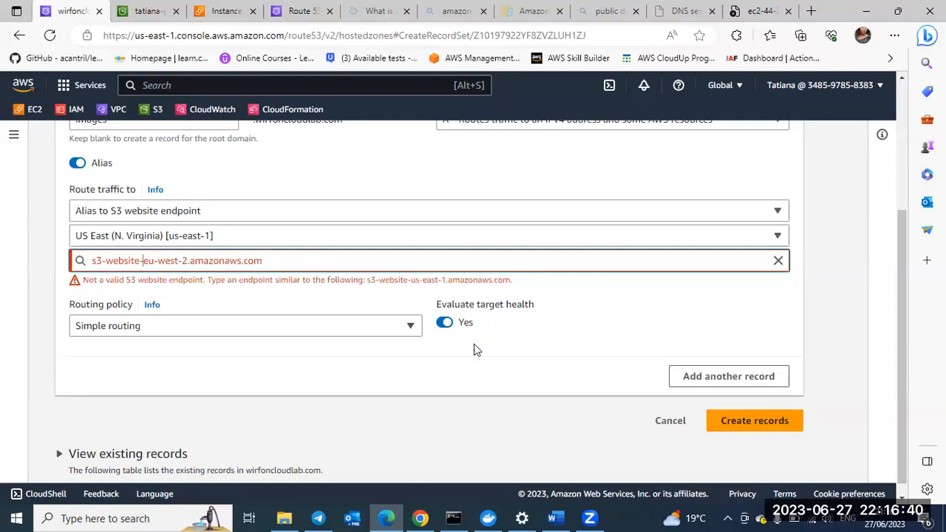
Step: Restore the dot before the region in the S3 endpoint so it reads s3-website.eu-west-2.amazonaws.com
{"action": "key", "text": "BackSpace"}
{"action": "type", "text": "."}
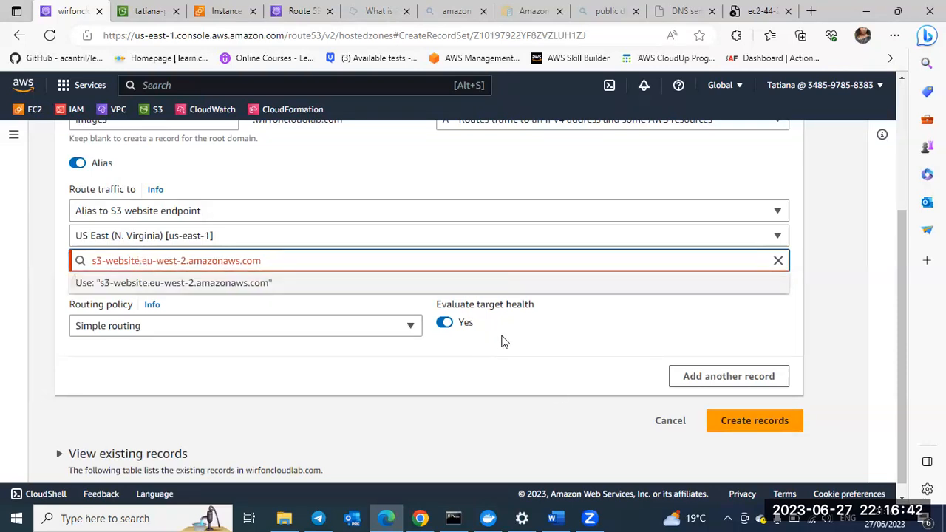
{"action": "key", "text": "Return"}
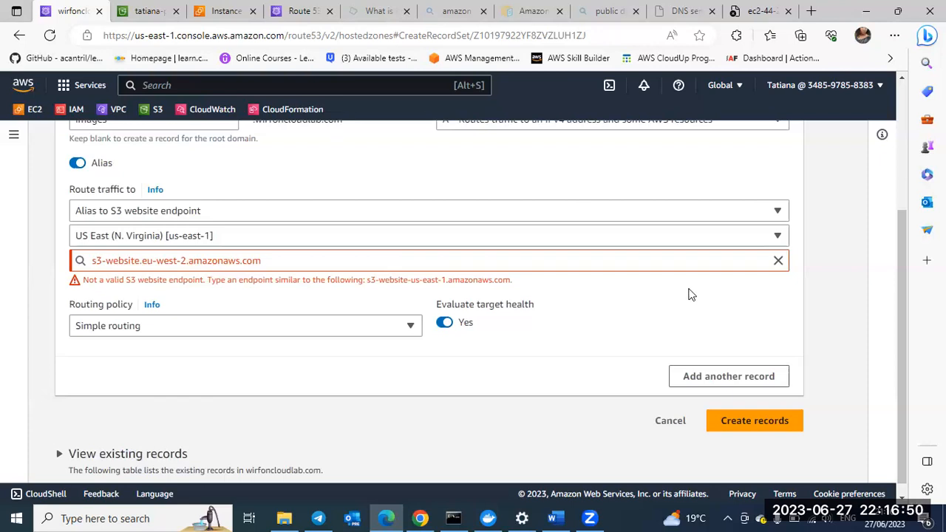
Step: Copy the practice bucket's website endpoint from its S3 properties again and paste it over the alias record's S3 endpoint
{"action": "left_click", "coordinate": [151, 16]}
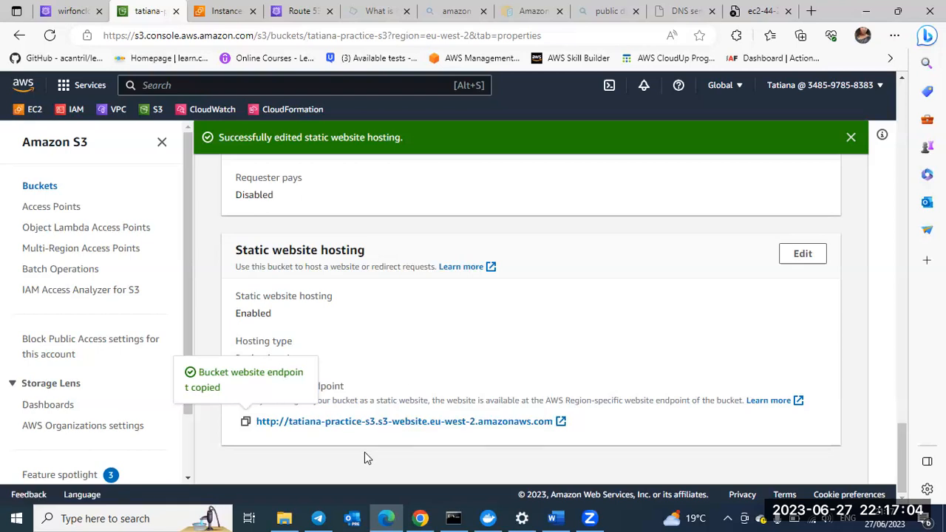
{"action": "left_click", "coordinate": [247, 423]}
{"action": "left_click", "coordinate": [63, 13]}
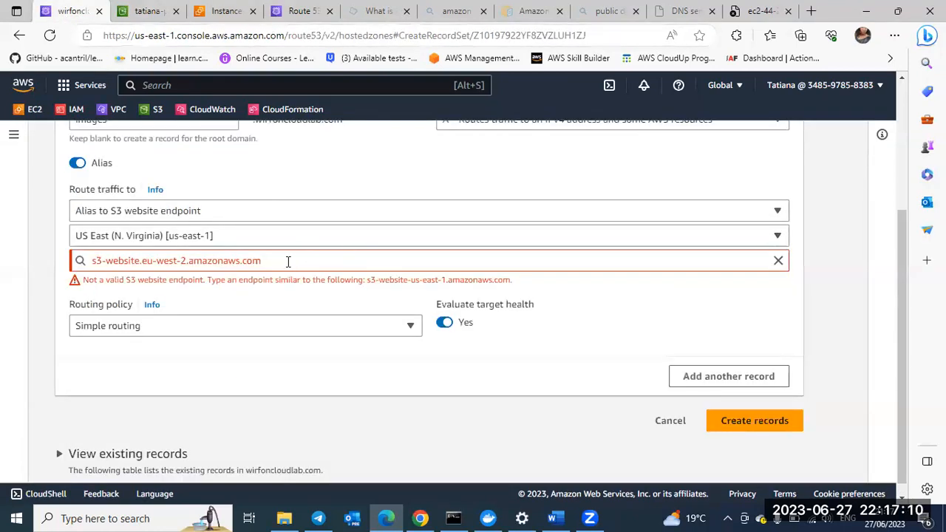
{"action": "left_click_drag", "start_coordinate": [189, 261], "coordinate": [88, 262]}
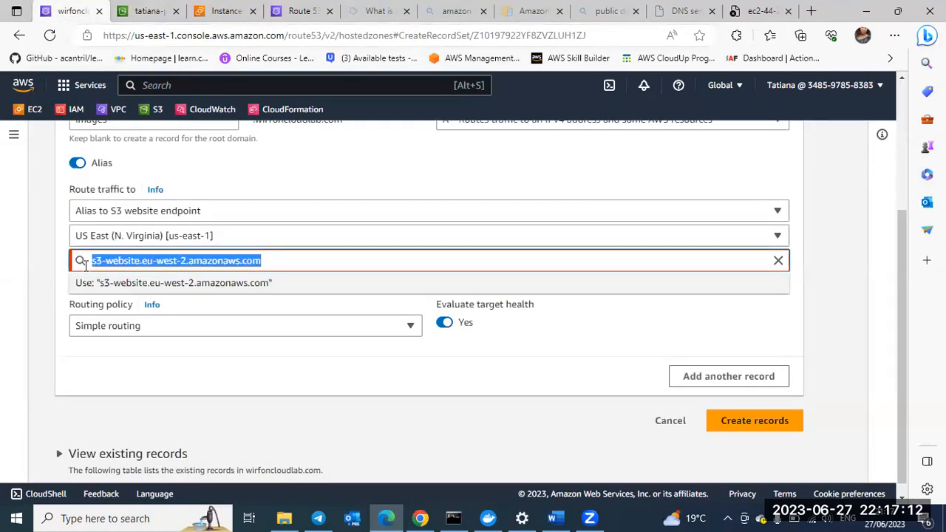
{"action": "key", "text": "ctrl+v"}
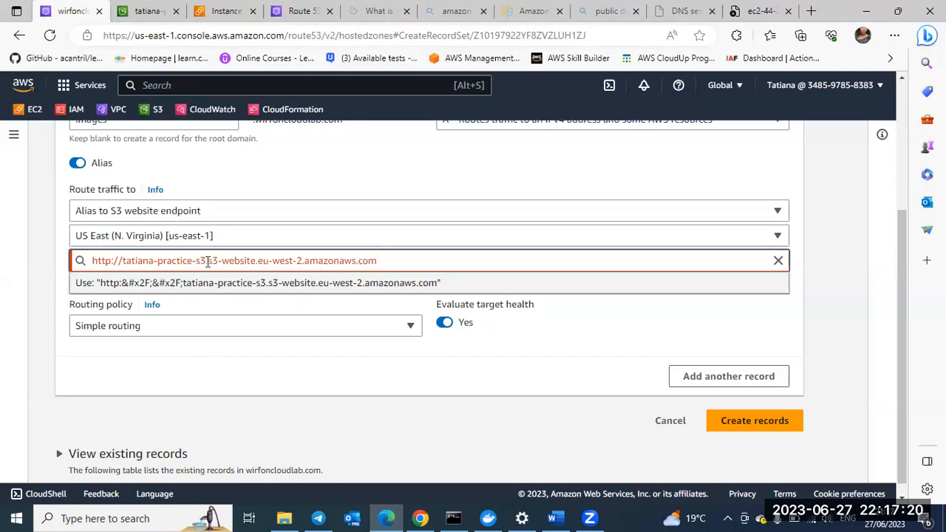
Step: Trim the protocol, bucket name and leading dot from the pasted endpoint and use s3-website.eu-west-2.amazonaws.com
{"action": "left_click", "coordinate": [208, 261]}
{"action": "key", "text": "BackSpace"}
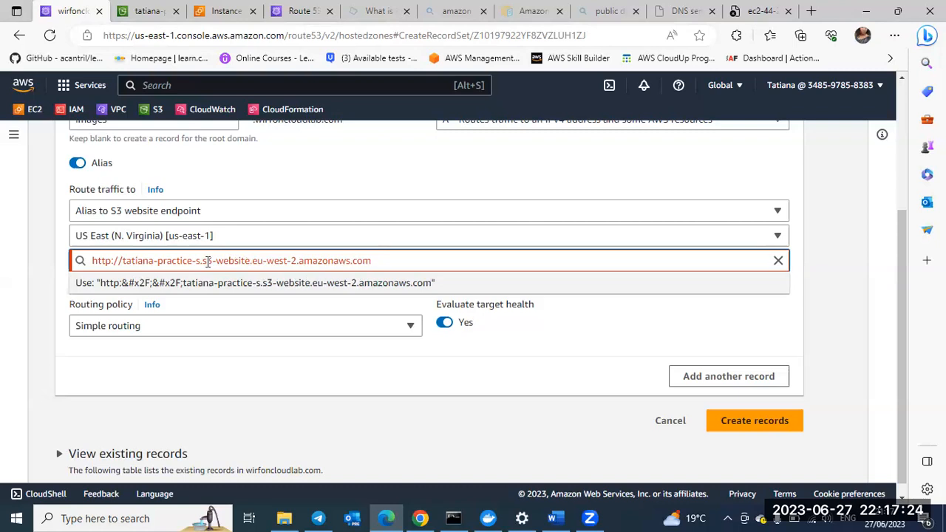
{"action": "key", "text": "BackSpace"}
{"action": "key", "text": "BackSpace"}
{"action": "key", "text": "BackSpace"}
{"action": "key", "text": "BackSpace"}
{"action": "key", "text": "BackSpace"}
{"action": "key", "text": "BackSpace"}
{"action": "key", "text": "BackSpace"}
{"action": "key", "text": "BackSpace"}
{"action": "key", "text": "BackSpace"}
{"action": "key", "text": "BackSpace"}
{"action": "key", "text": "BackSpace"}
{"action": "key", "text": "BackSpace"}
{"action": "key", "text": "BackSpace"}
{"action": "key", "text": "BackSpace"}
{"action": "key", "text": "BackSpace"}
{"action": "key", "text": "BackSpace"}
{"action": "key", "text": "BackSpace"}
{"action": "key", "text": "BackSpace"}
{"action": "key", "text": "BackSpace"}
{"action": "key", "text": "BackSpace"}
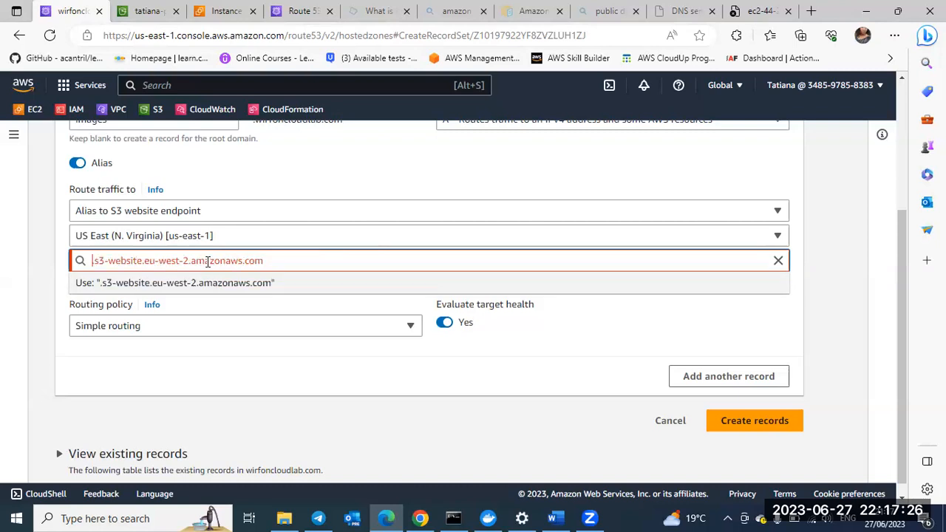
{"action": "key", "text": "Delete"}
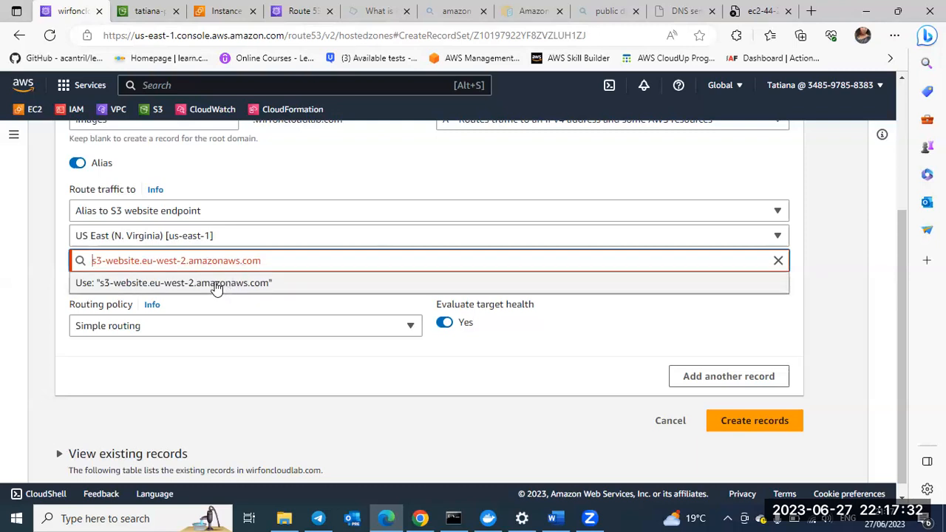
{"action": "left_click", "coordinate": [217, 287]}
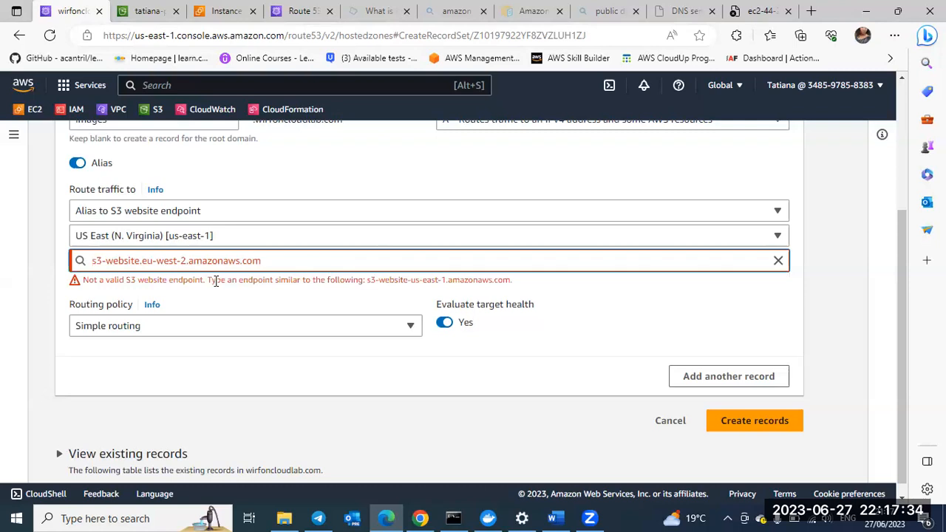
Step: Check the practice bucket's AWS Region in the overview of its S3 properties
{"action": "mouse_move", "coordinate": [141, 17]}
{"action": "left_click", "coordinate": [144, 11]}
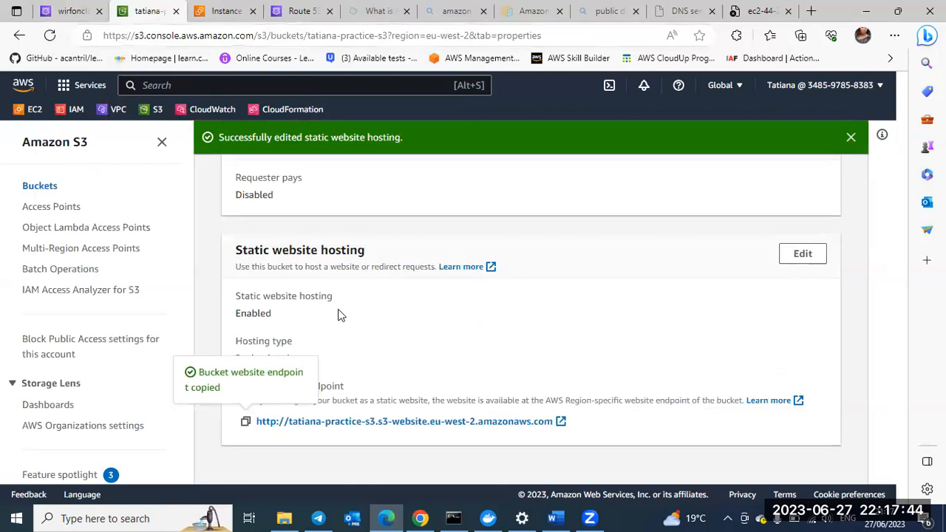
{"action": "scroll", "coordinate": [422, 317], "scroll_direction": "up", "scroll_amount": 2}
{"action": "scroll", "coordinate": [422, 316], "scroll_direction": "up", "scroll_amount": 5}
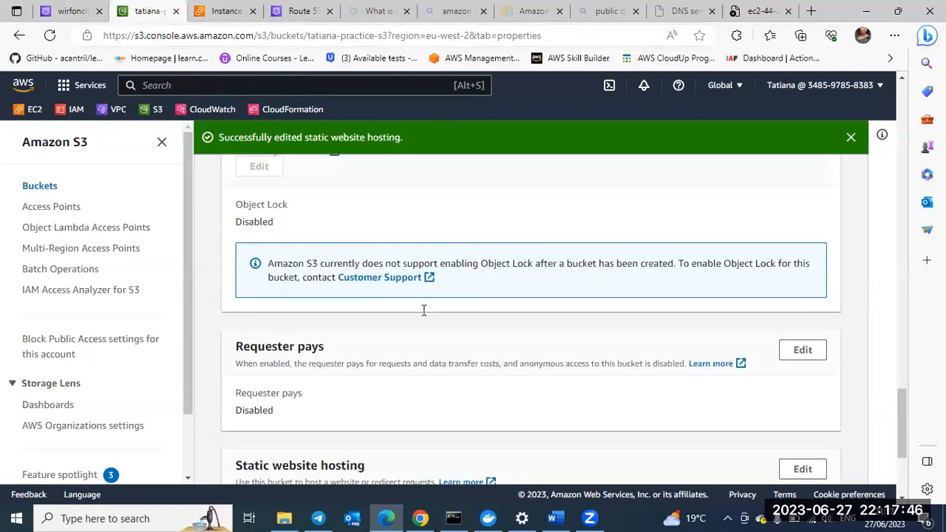
{"action": "scroll", "coordinate": [422, 316], "scroll_direction": "up", "scroll_amount": 6}
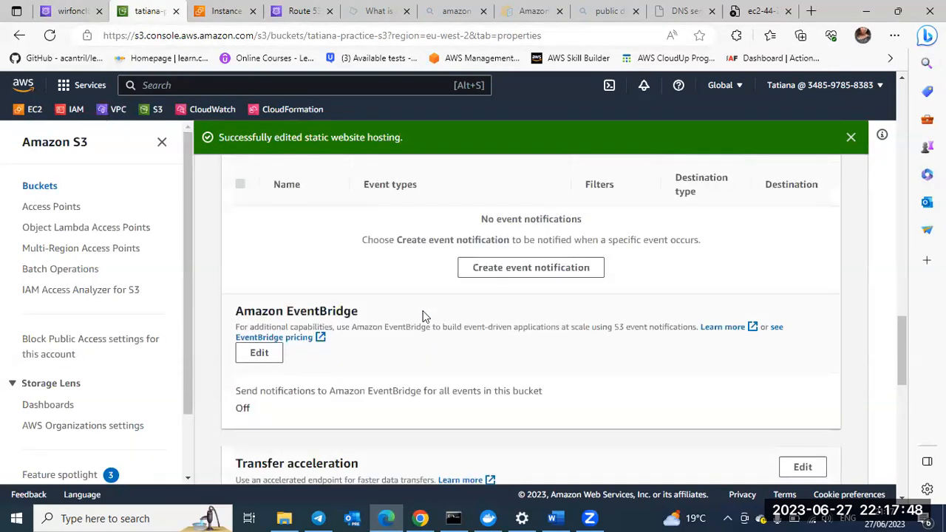
{"action": "scroll", "coordinate": [422, 317], "scroll_direction": "up", "scroll_amount": 5}
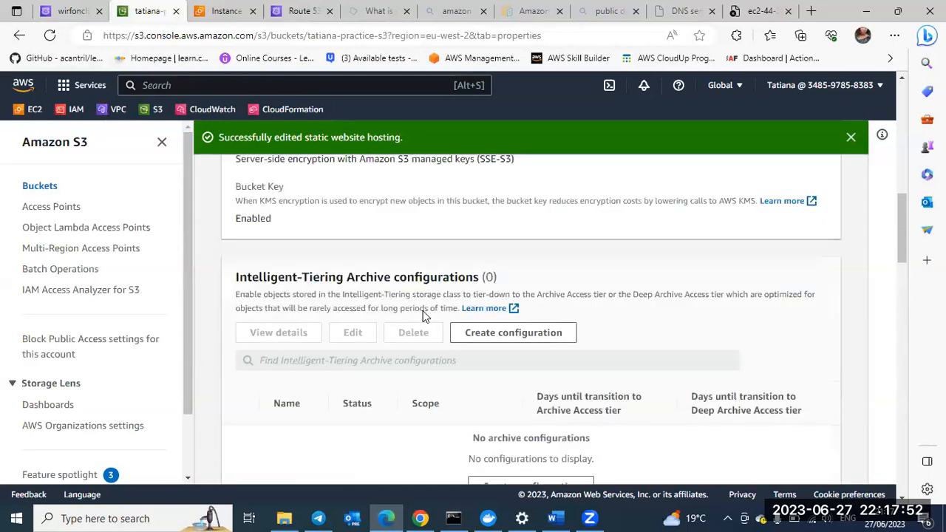
{"action": "scroll", "coordinate": [424, 316], "scroll_direction": "up", "scroll_amount": 5}
{"action": "scroll", "coordinate": [422, 317], "scroll_direction": "up", "scroll_amount": 4}
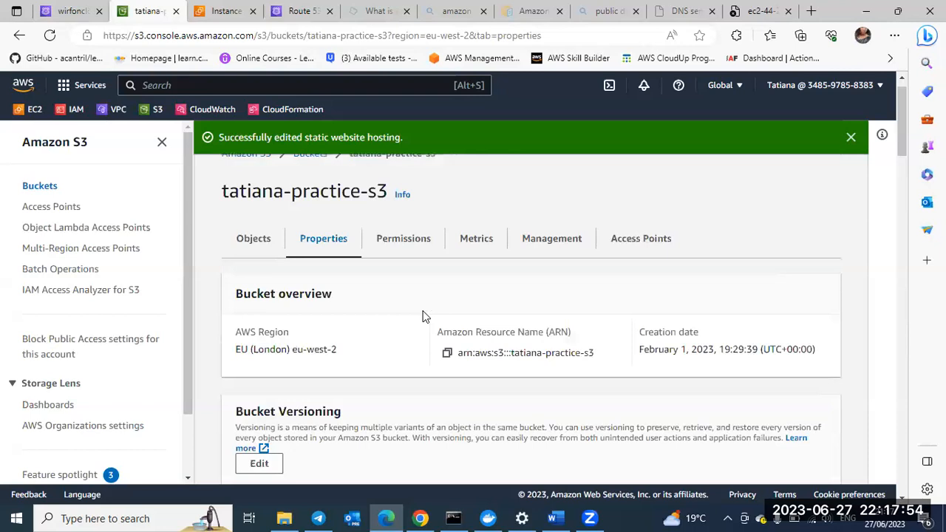
Step: Compare the alias record's routing settings in Route 53 with the practice bucket's overview details in S3
{"action": "left_click", "coordinate": [74, 20]}
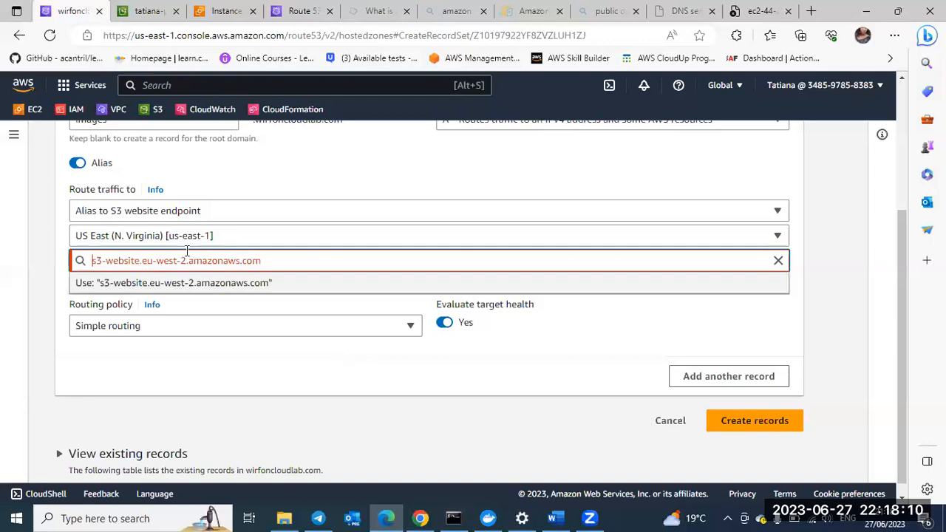
{"action": "left_click", "coordinate": [153, 164]}
{"action": "left_click", "coordinate": [138, 15]}
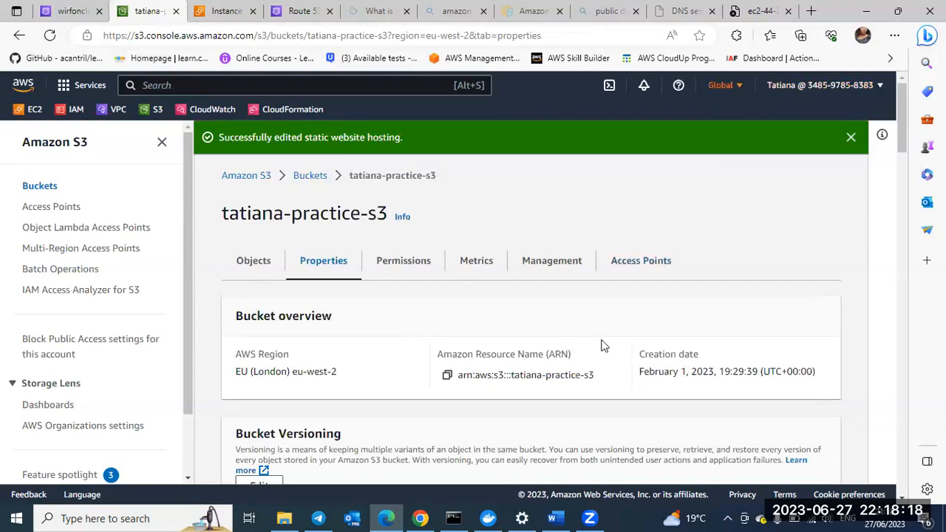
{"action": "scroll", "coordinate": [602, 344], "scroll_direction": "down", "scroll_amount": 1}
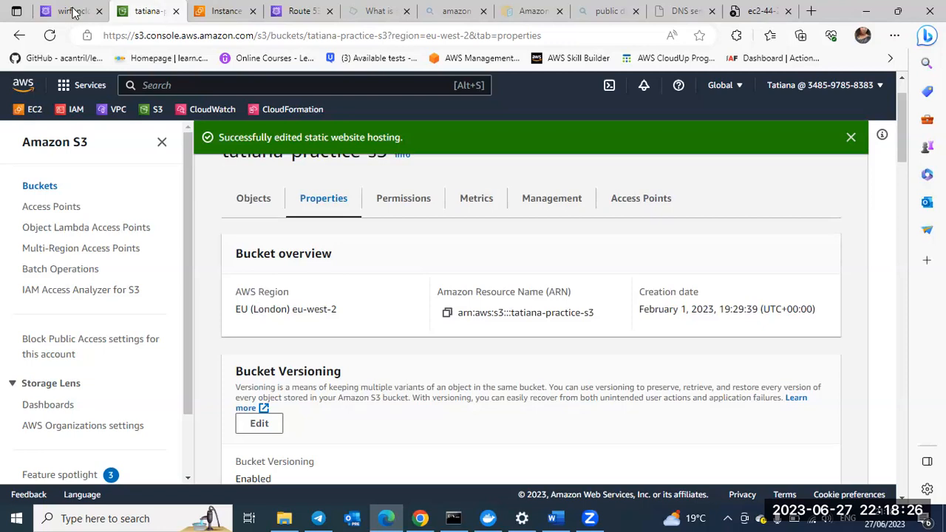
Step: Set the alias target's region to Europe (London) [eu-west-2], try to create the images record and dismiss the error
{"action": "mouse_move", "coordinate": [72, 14]}
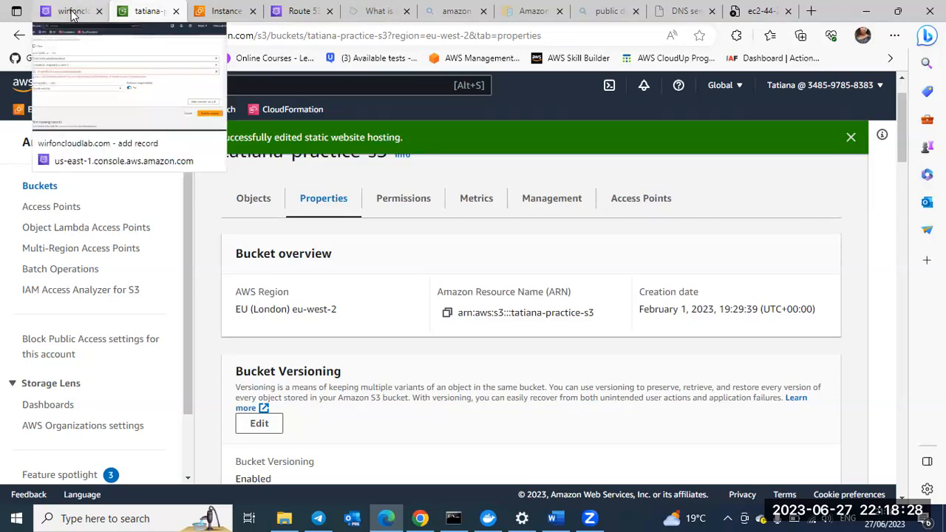
{"action": "left_click", "coordinate": [72, 14]}
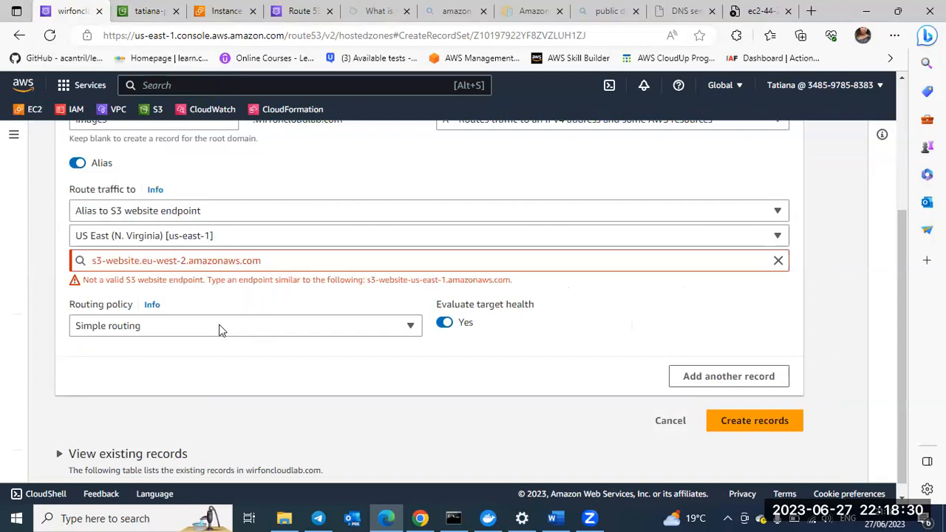
{"action": "left_click", "coordinate": [225, 235]}
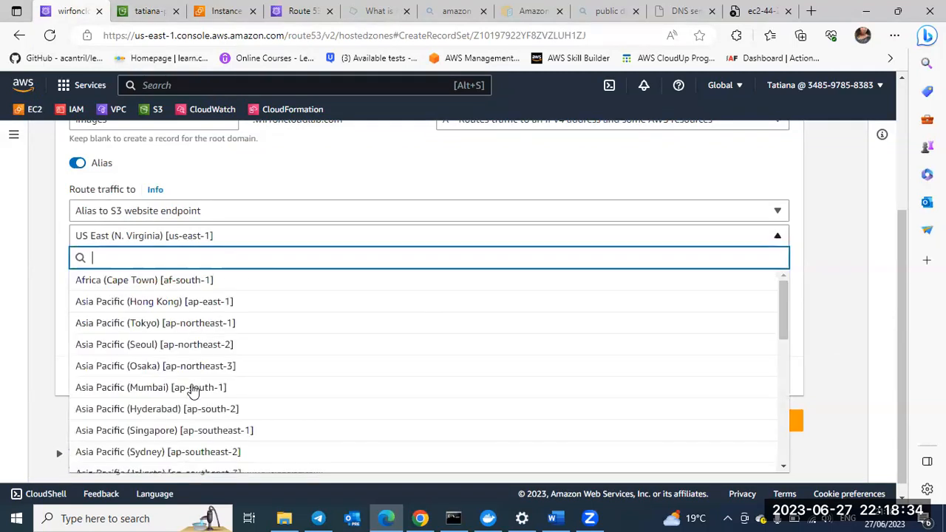
{"action": "scroll", "coordinate": [192, 392], "scroll_direction": "down", "scroll_amount": 3}
{"action": "scroll", "coordinate": [181, 366], "scroll_direction": "down", "scroll_amount": 2}
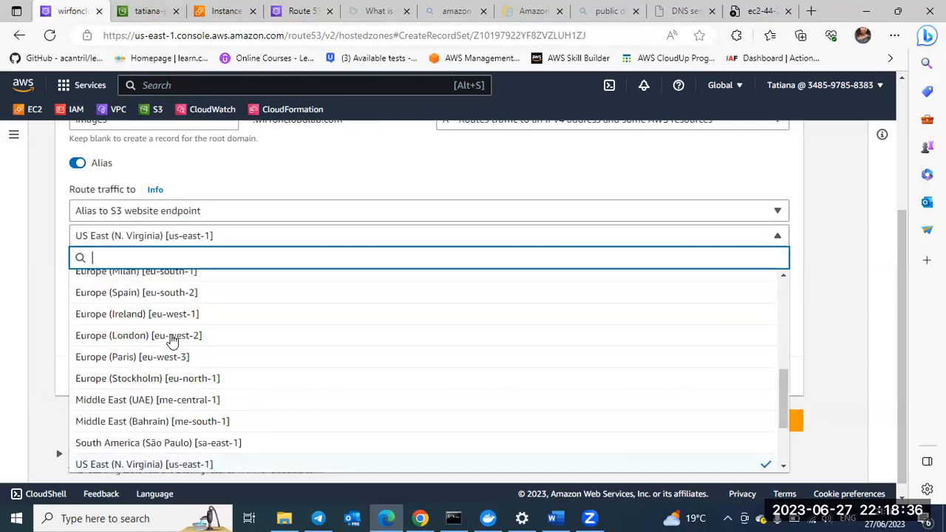
{"action": "left_click", "coordinate": [171, 339]}
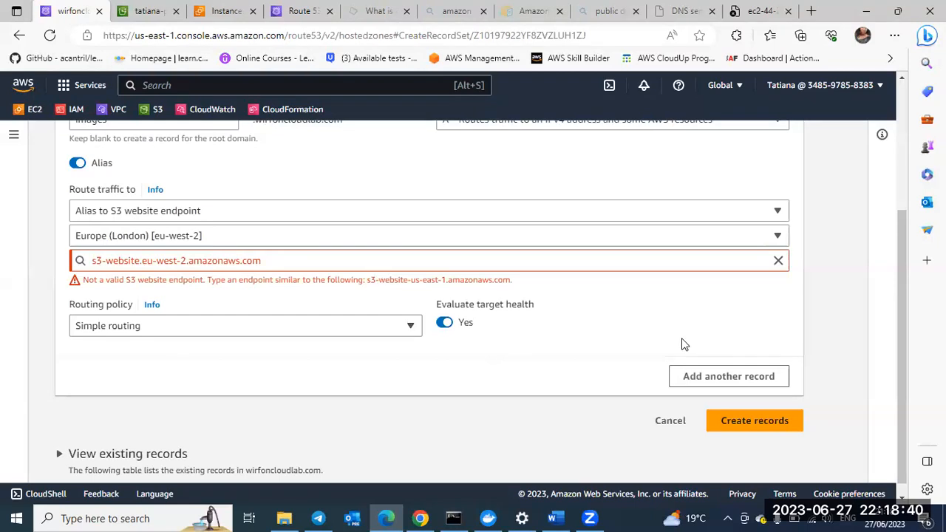
{"action": "left_click", "coordinate": [737, 429]}
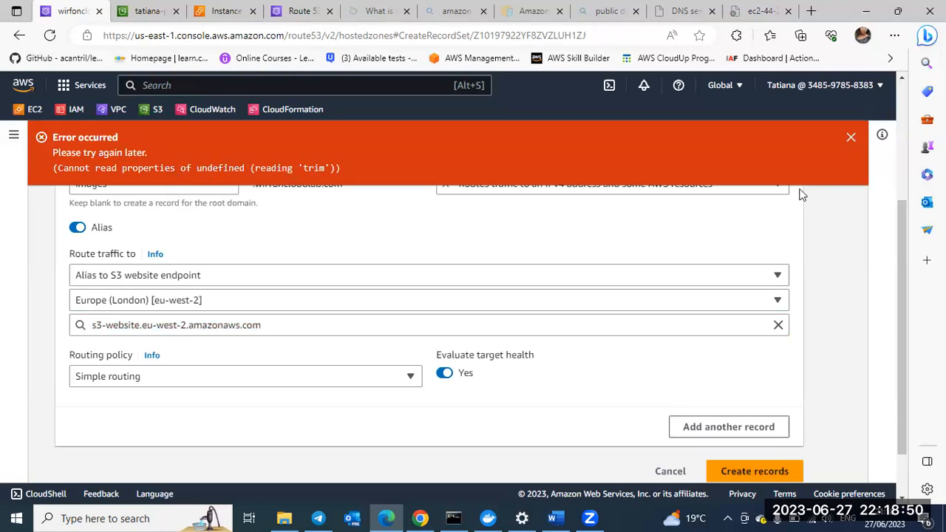
{"action": "left_click", "coordinate": [852, 137]}
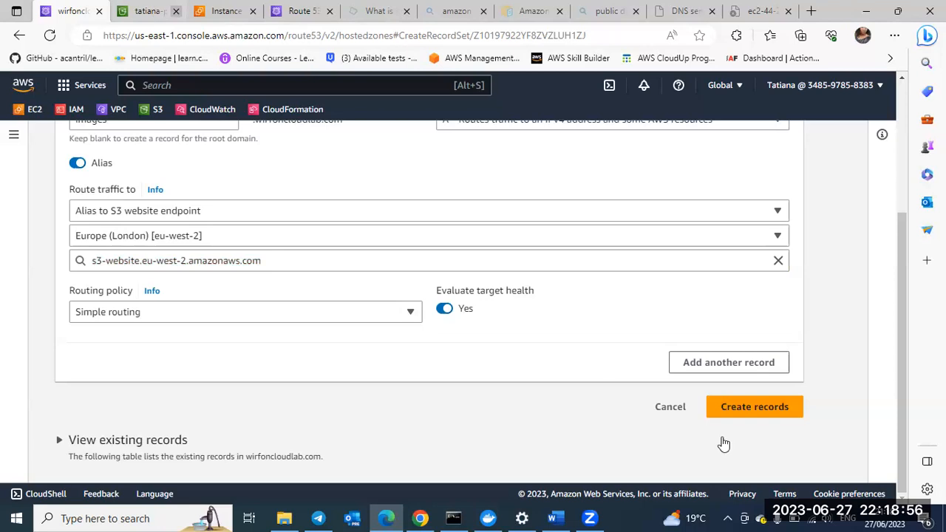
Step: Retry creating the images record with the Europe (London) alias target and recheck its S3 endpoint
{"action": "left_click", "coordinate": [745, 412]}
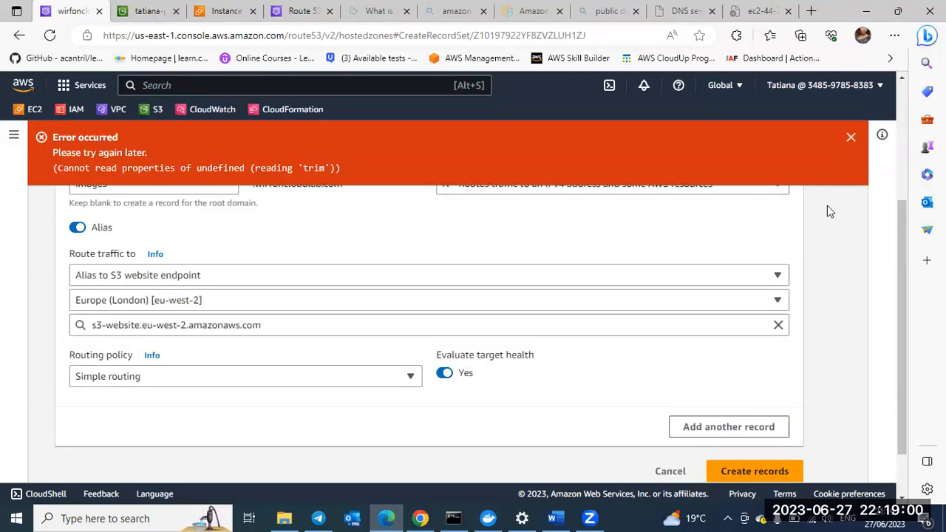
{"action": "left_click", "coordinate": [850, 139]}
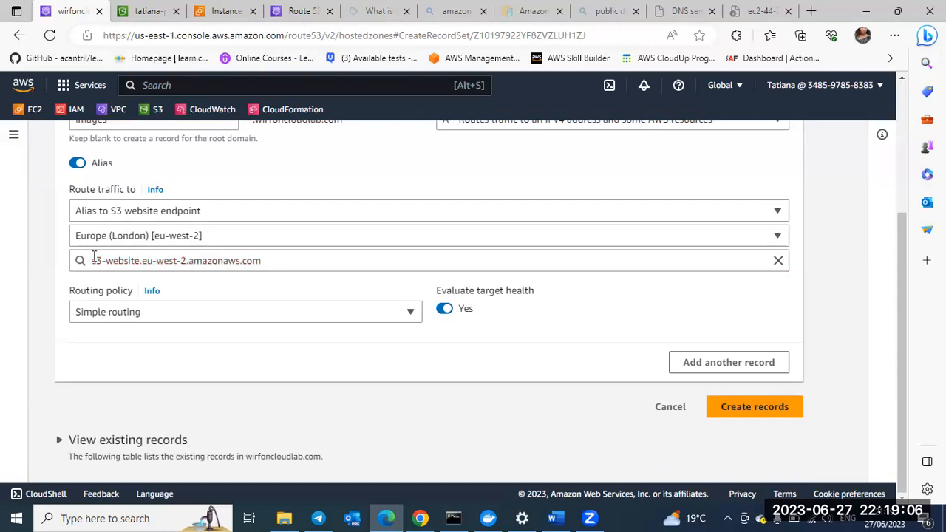
{"action": "left_click", "coordinate": [91, 261]}
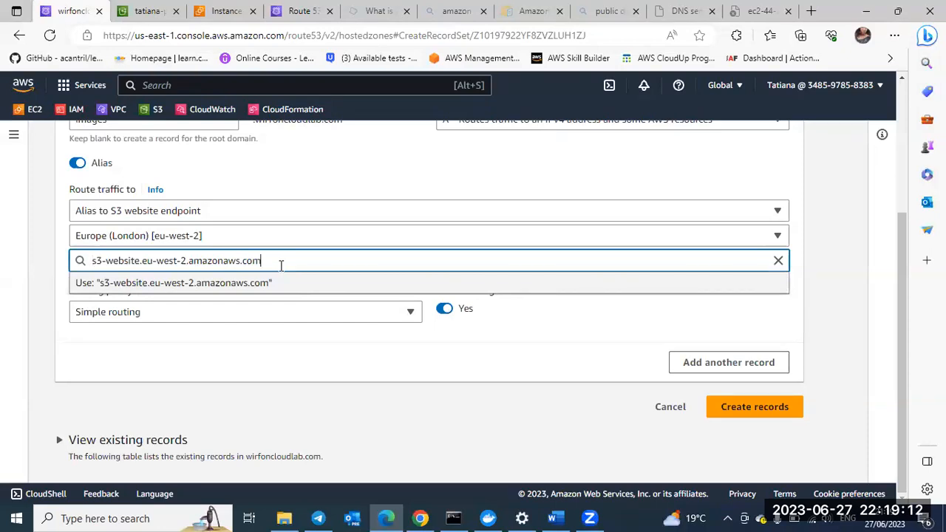
{"action": "left_click", "coordinate": [294, 371]}
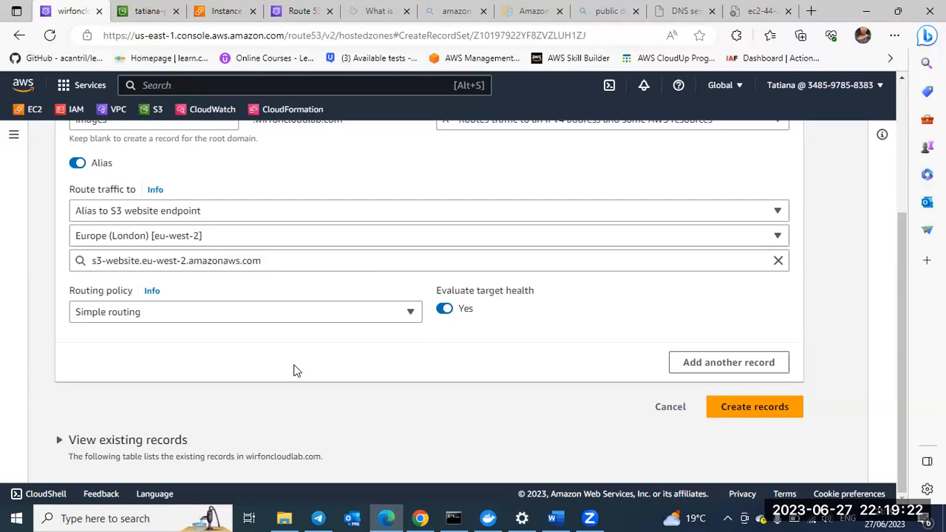
Step: Review the images record's alias settings in Route 53, including the available alias target types, leaving the S3 website endpoint selected
{"action": "scroll", "coordinate": [294, 371], "scroll_direction": "up", "scroll_amount": 1}
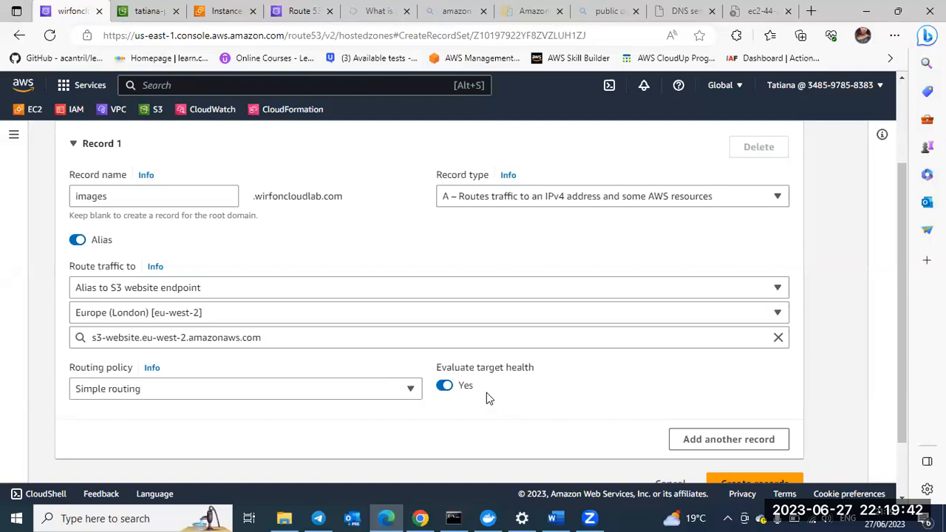
{"action": "scroll", "coordinate": [487, 393], "scroll_direction": "down", "scroll_amount": 1}
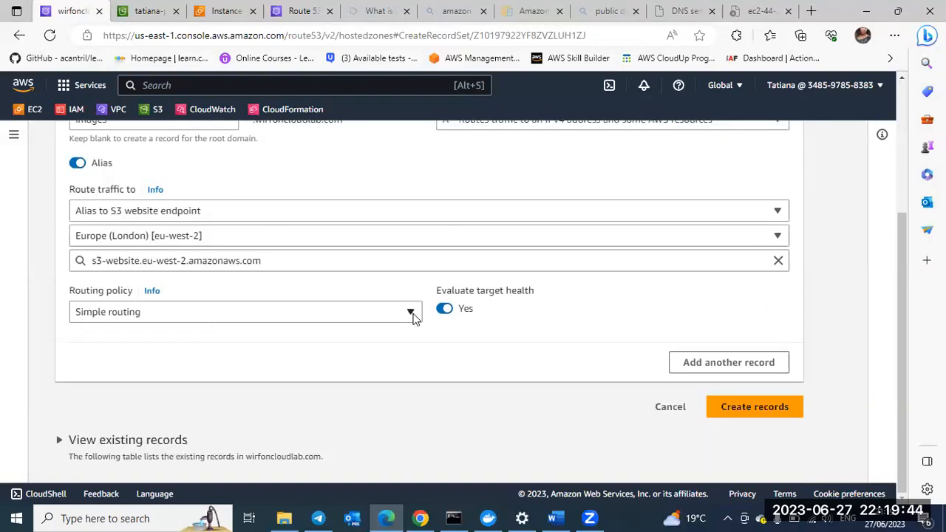
{"action": "scroll", "coordinate": [747, 235], "scroll_direction": "up", "scroll_amount": 1}
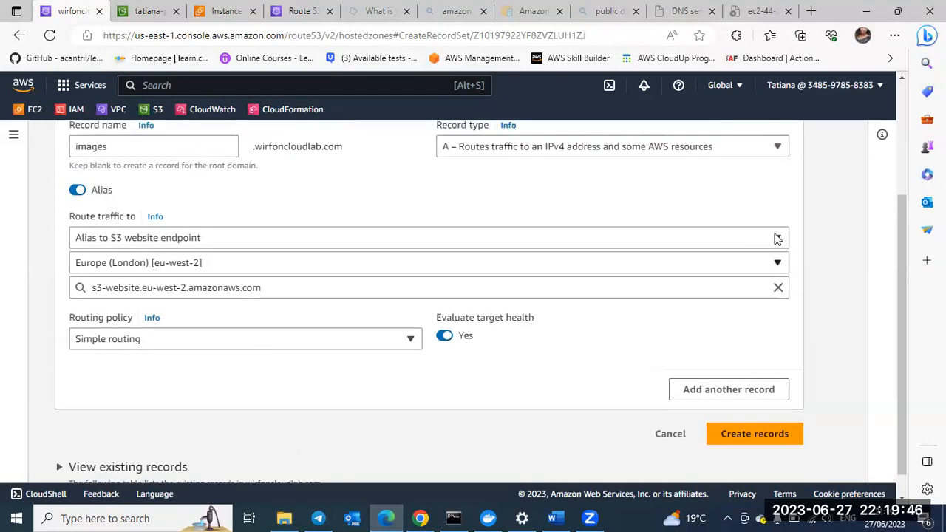
{"action": "left_click", "coordinate": [776, 238]}
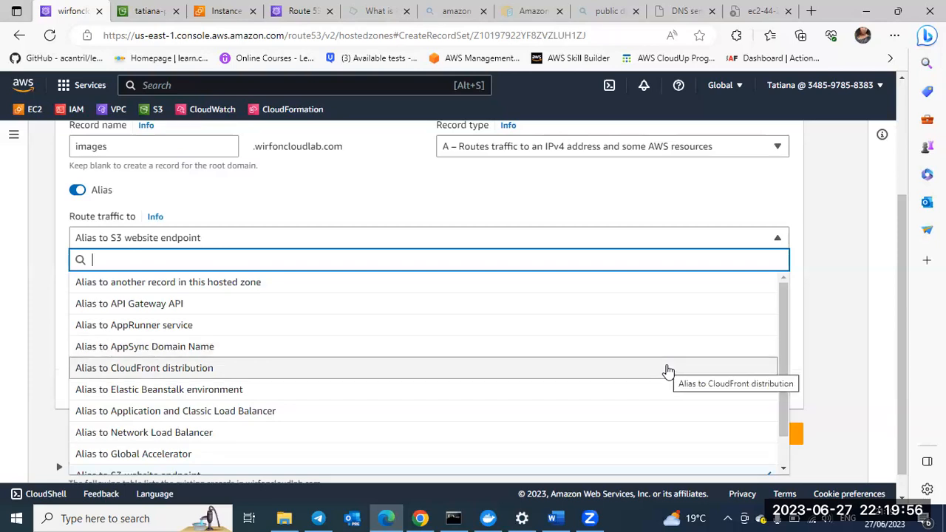
{"action": "scroll", "coordinate": [668, 371], "scroll_direction": "down", "scroll_amount": 2}
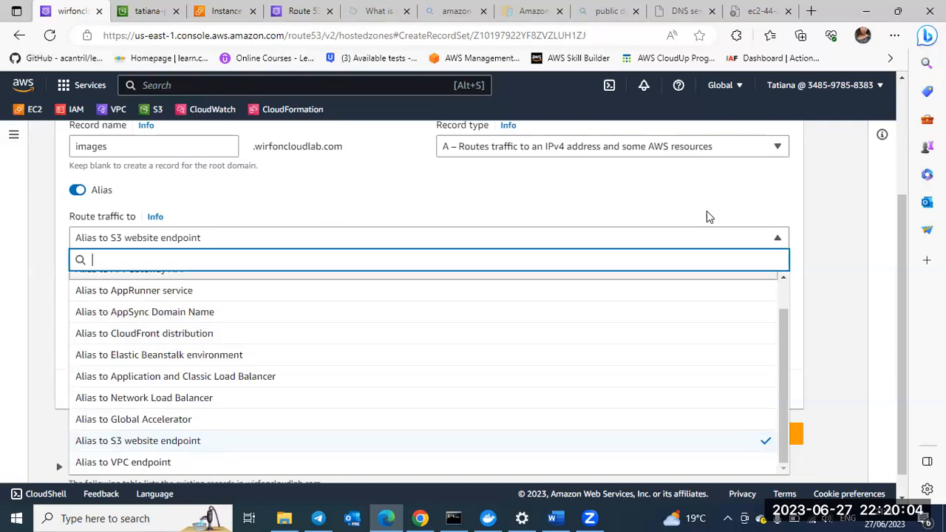
{"action": "left_click", "coordinate": [750, 206]}
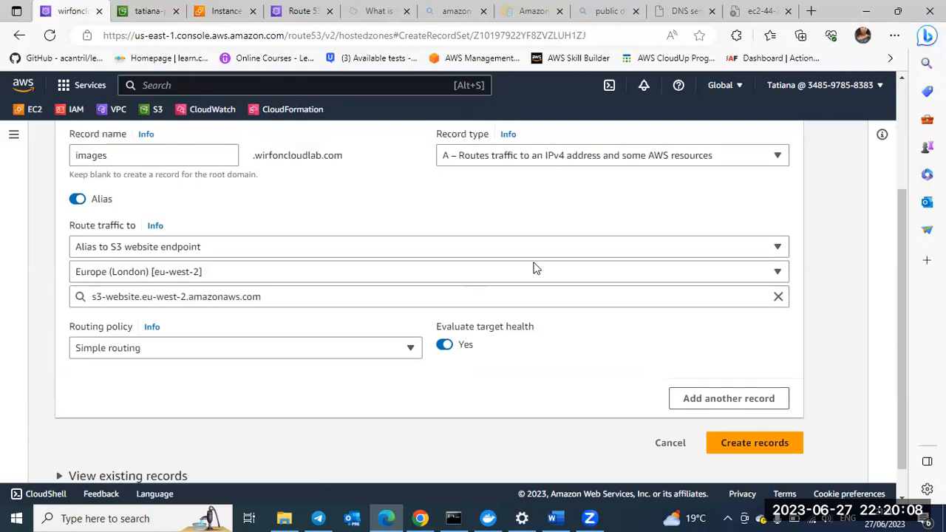
{"action": "scroll", "coordinate": [414, 331], "scroll_direction": "up", "scroll_amount": 1}
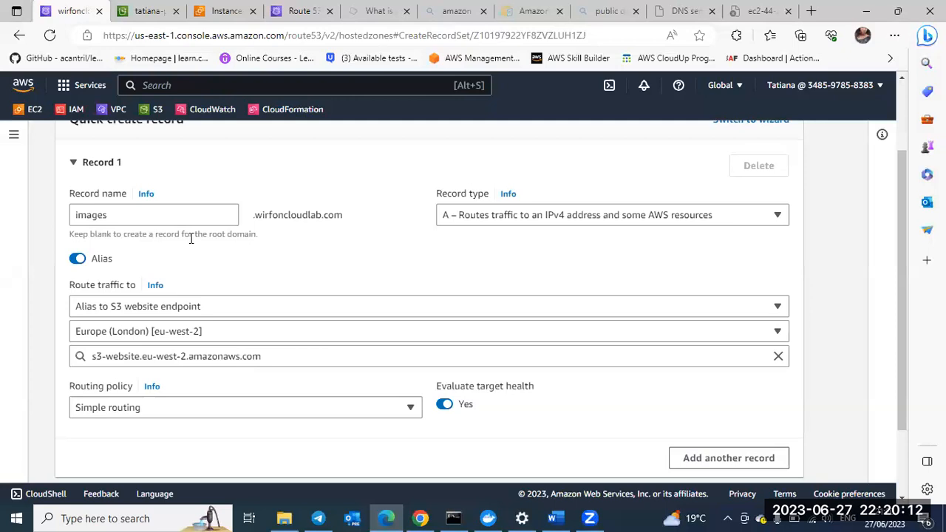
Step: Open the static website hosting settings of the S3 practice bucket for editing
{"action": "left_click", "coordinate": [148, 14]}
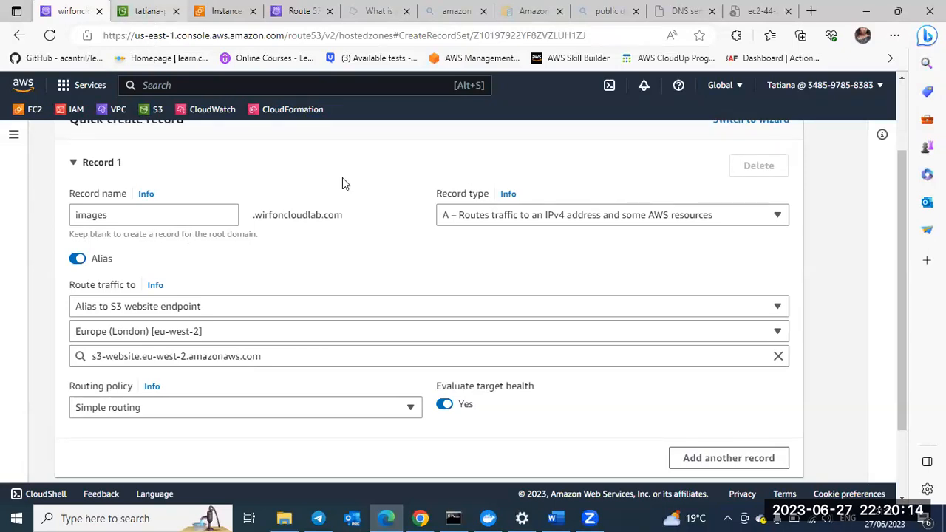
{"action": "scroll", "coordinate": [392, 323], "scroll_direction": "down", "scroll_amount": 5}
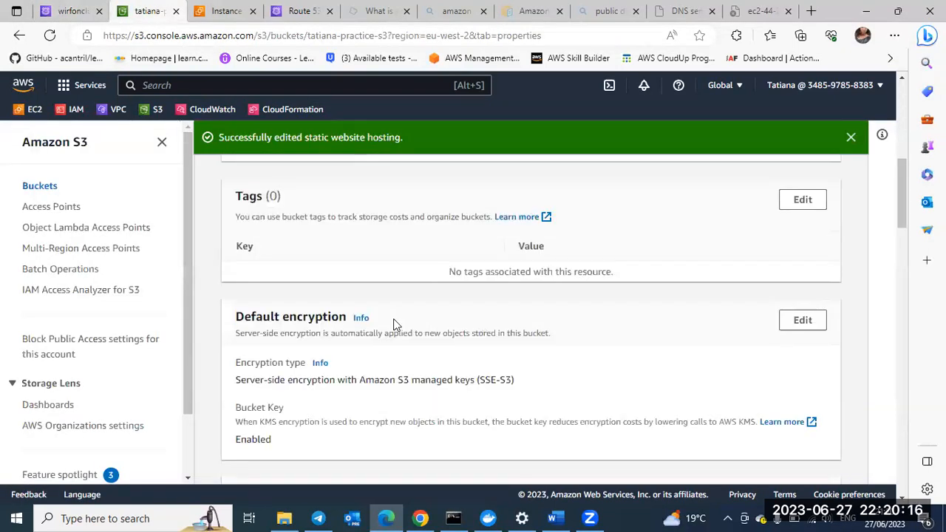
{"action": "scroll", "coordinate": [394, 323], "scroll_direction": "down", "scroll_amount": 1}
{"action": "scroll", "coordinate": [394, 324], "scroll_direction": "down", "scroll_amount": 4}
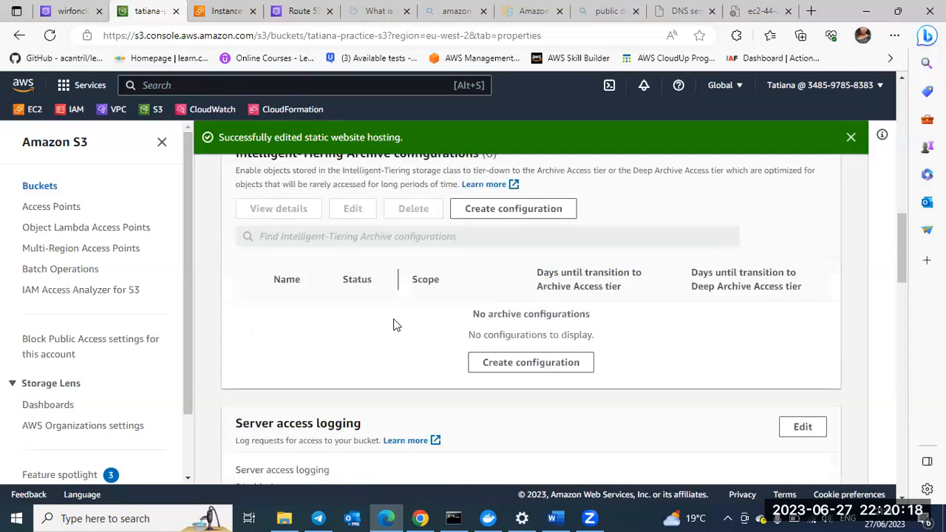
{"action": "scroll", "coordinate": [394, 324], "scroll_direction": "down", "scroll_amount": 5}
{"action": "scroll", "coordinate": [394, 324], "scroll_direction": "down", "scroll_amount": 3}
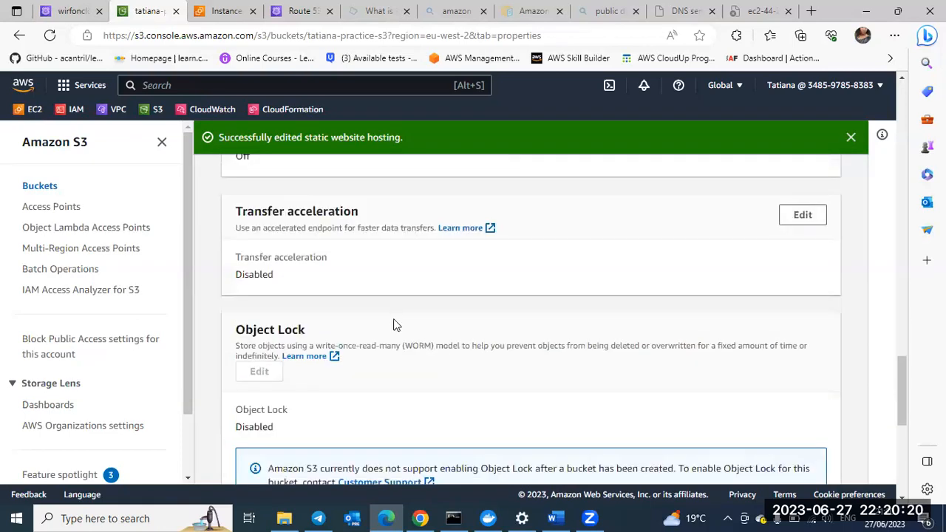
{"action": "scroll", "coordinate": [392, 323], "scroll_direction": "down", "scroll_amount": 5}
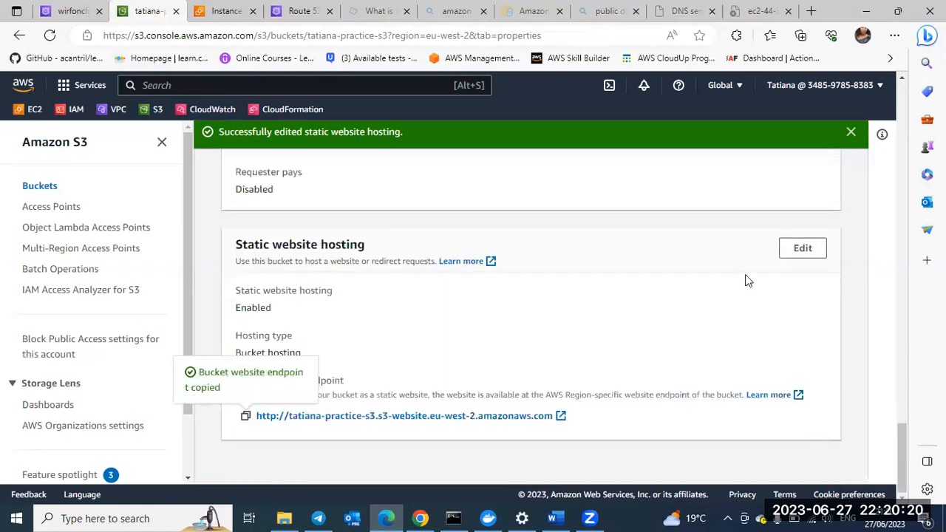
{"action": "left_click", "coordinate": [802, 259]}
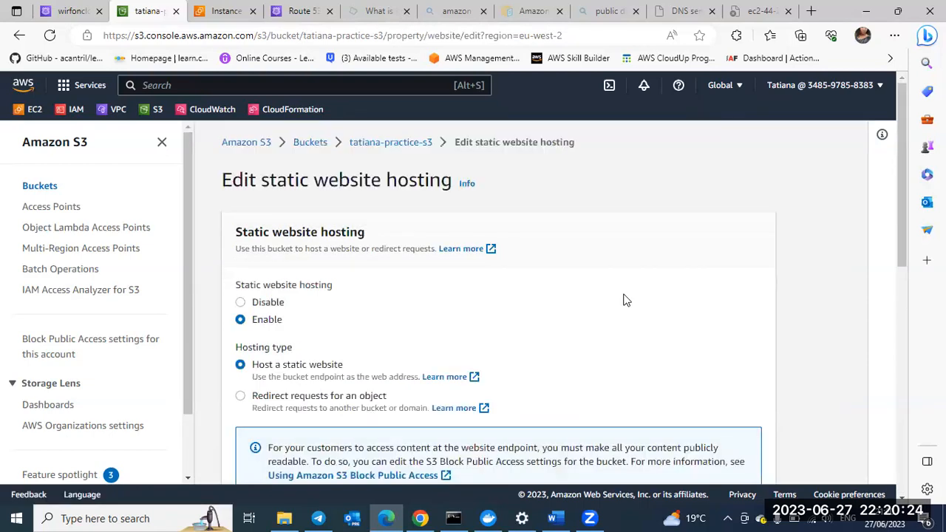
Step: Set the practice bucket's error document to 404.html and save the static website hosting changes
{"action": "scroll", "coordinate": [626, 300], "scroll_direction": "down", "scroll_amount": 5}
{"action": "scroll", "coordinate": [263, 235], "scroll_direction": "down", "scroll_amount": 1}
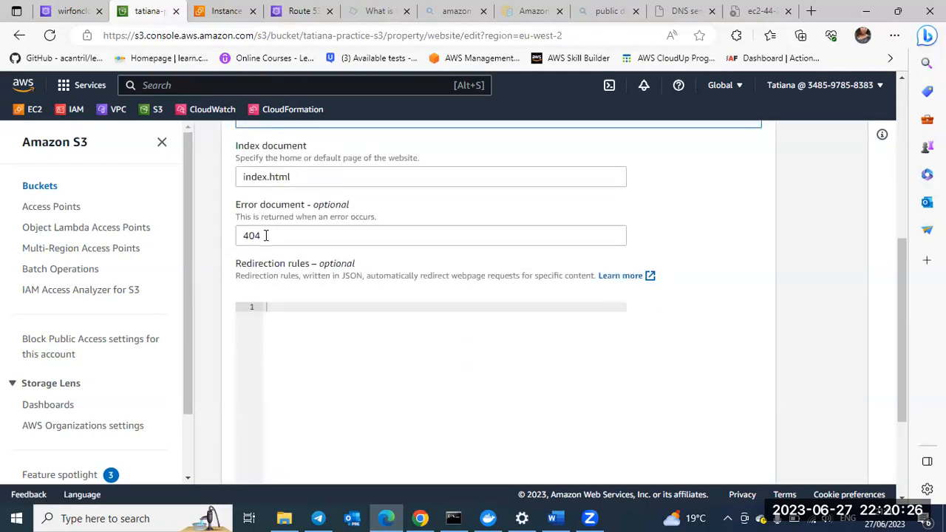
{"action": "left_click", "coordinate": [268, 236]}
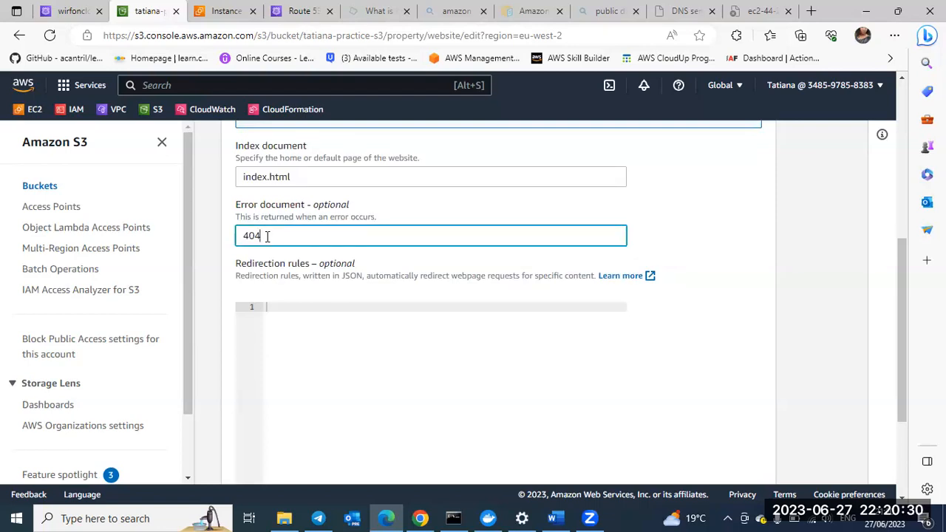
{"action": "type", "text": ".html"}
{"action": "scroll", "coordinate": [480, 392], "scroll_direction": "down", "scroll_amount": 3}
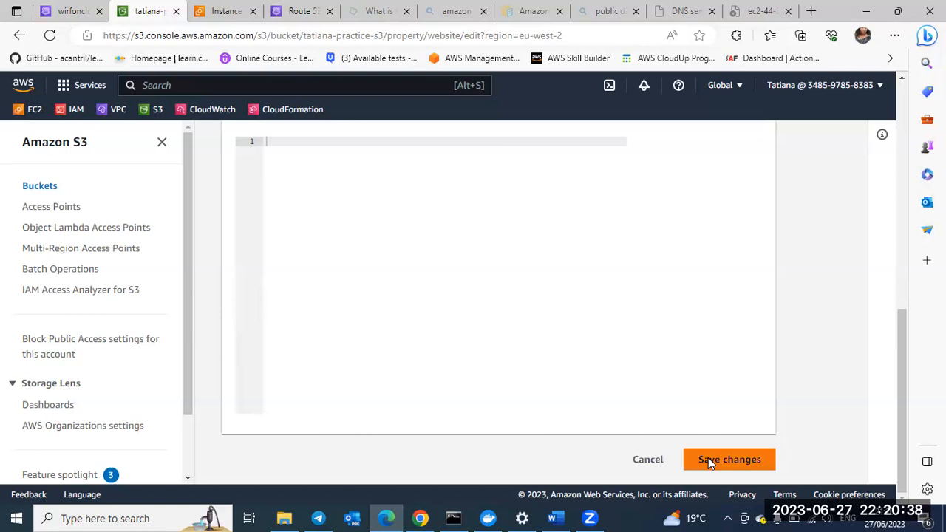
{"action": "left_click", "coordinate": [708, 459]}
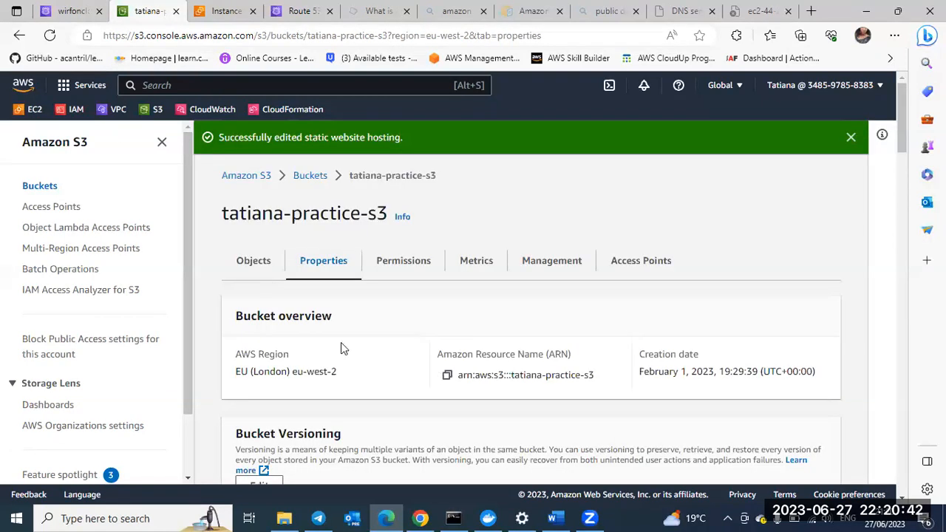
Step: Return to Route 53, try twice to create the images alias record and dismiss the error after each attempt
{"action": "left_click", "coordinate": [72, 16]}
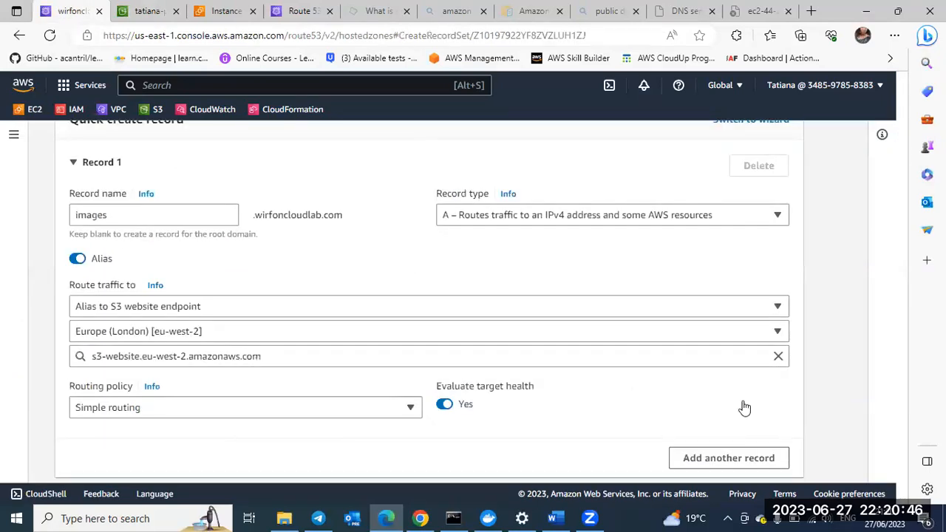
{"action": "scroll", "coordinate": [743, 405], "scroll_direction": "down", "scroll_amount": 2}
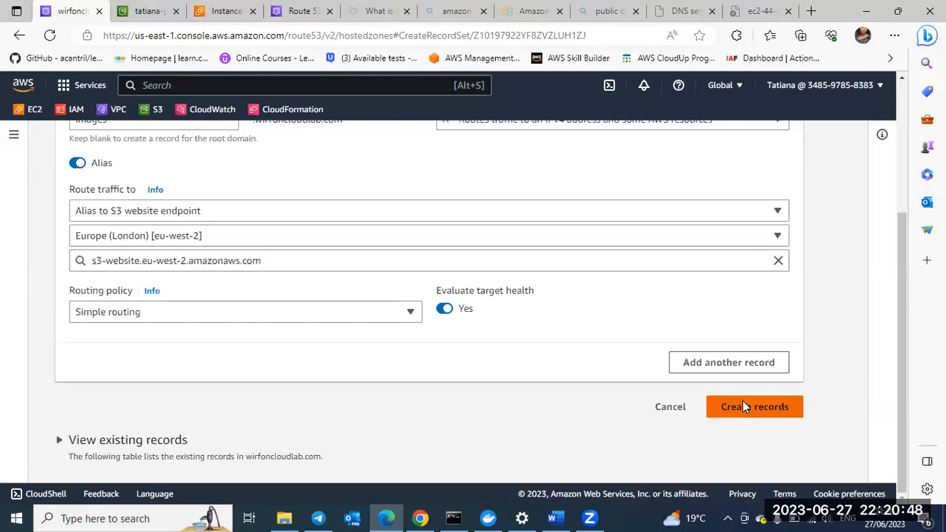
{"action": "left_click", "coordinate": [744, 405]}
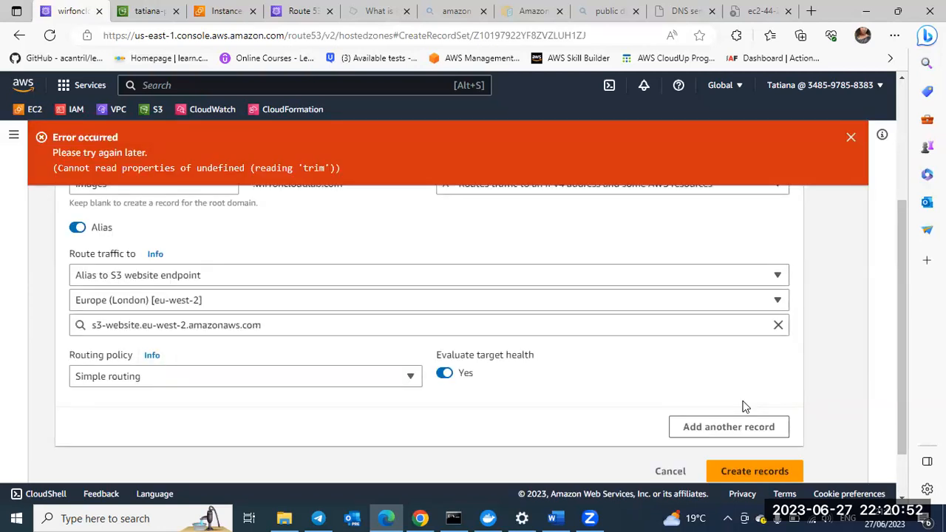
{"action": "left_click", "coordinate": [850, 140]}
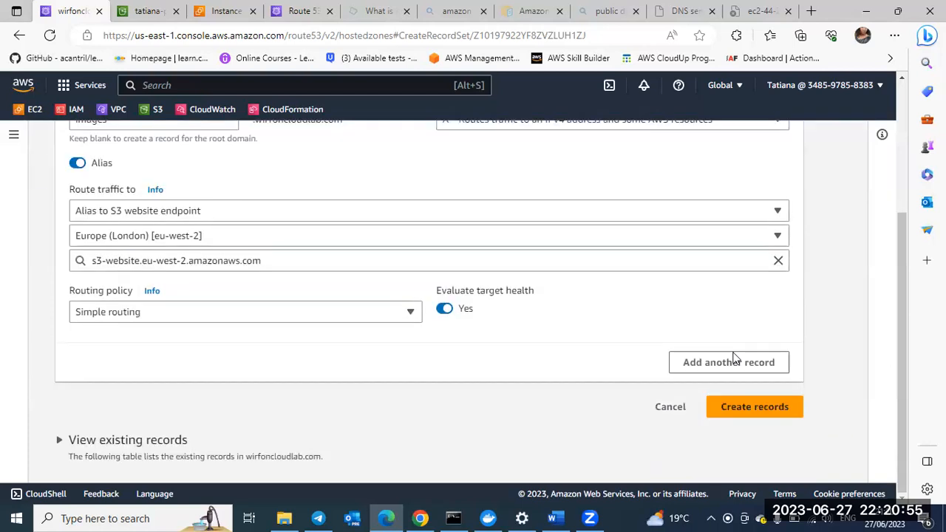
{"action": "left_click", "coordinate": [737, 407]}
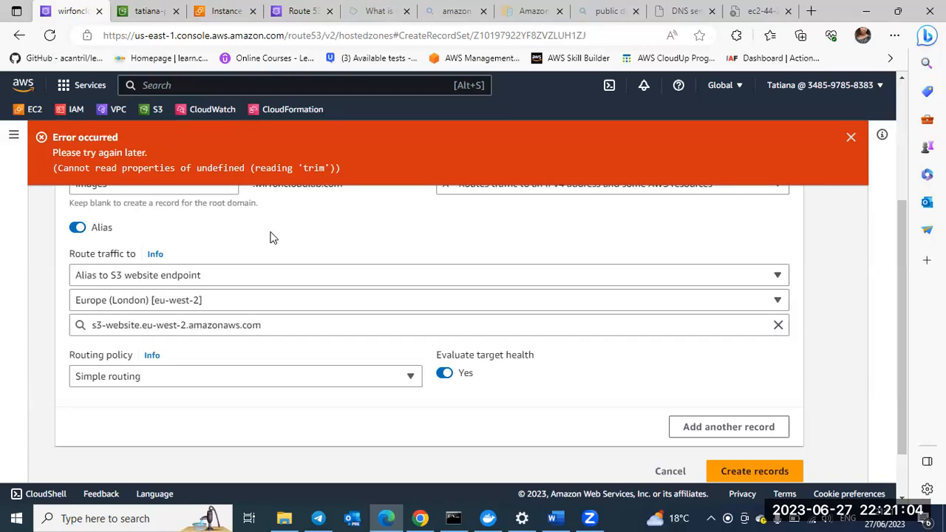
{"action": "scroll", "coordinate": [270, 237], "scroll_direction": "up", "scroll_amount": 3}
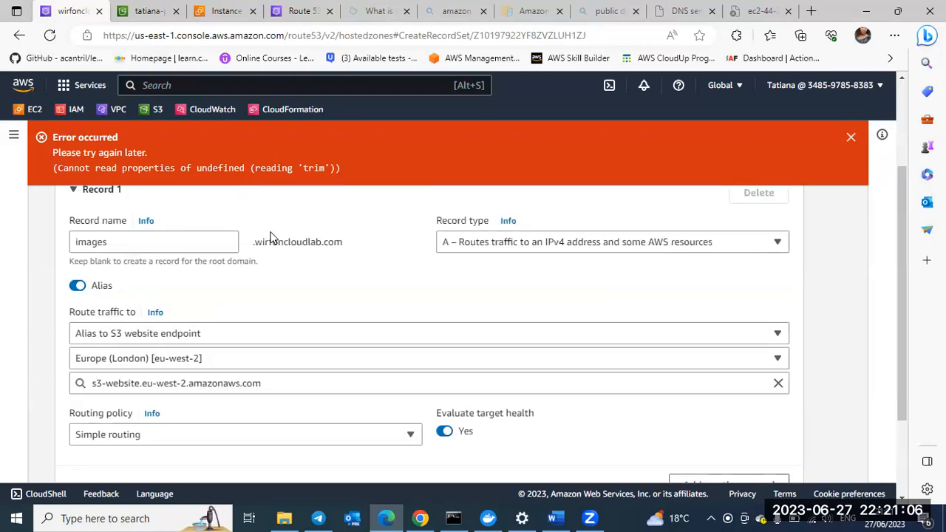
{"action": "left_click", "coordinate": [851, 139]}
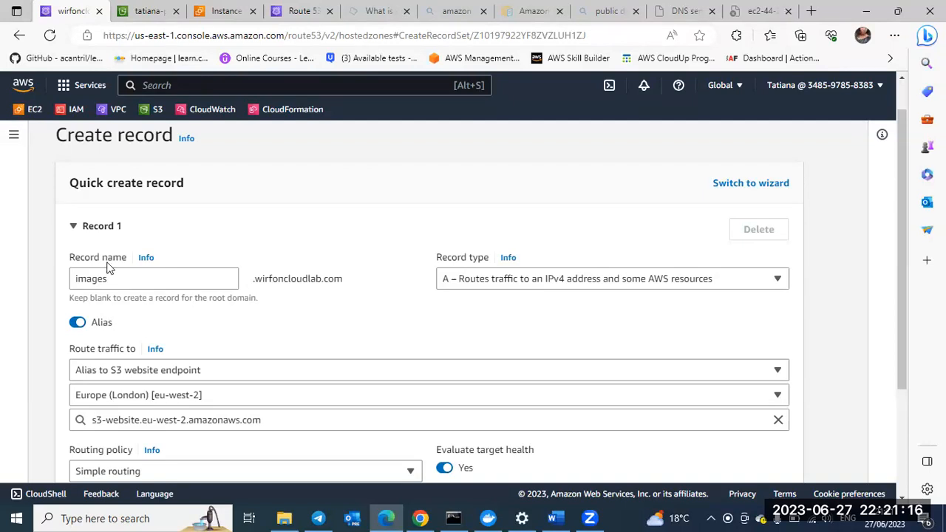
Step: Re-enter the record name as images and recheck the alias target and routing policy in the record form
{"action": "left_click", "coordinate": [77, 279]}
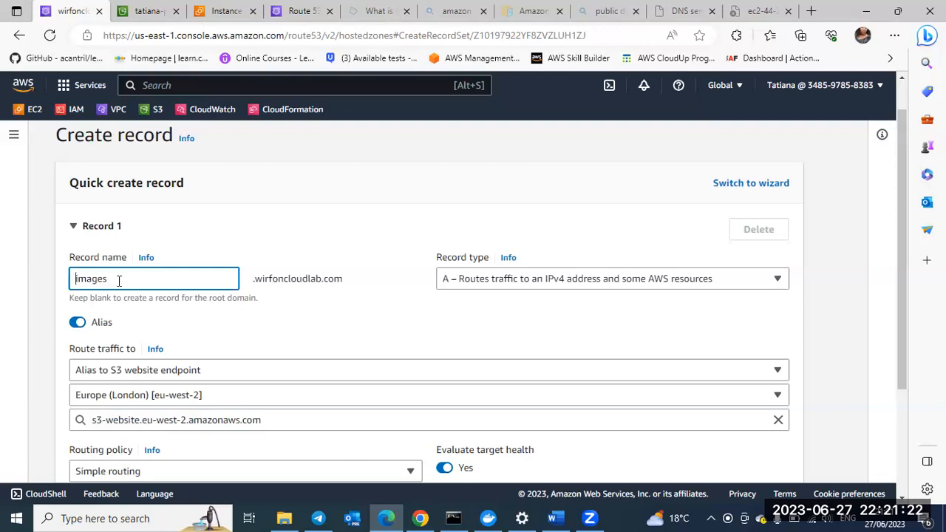
{"action": "type", "text": "s"}
{"action": "scroll", "coordinate": [118, 284], "scroll_direction": "down", "scroll_amount": 1}
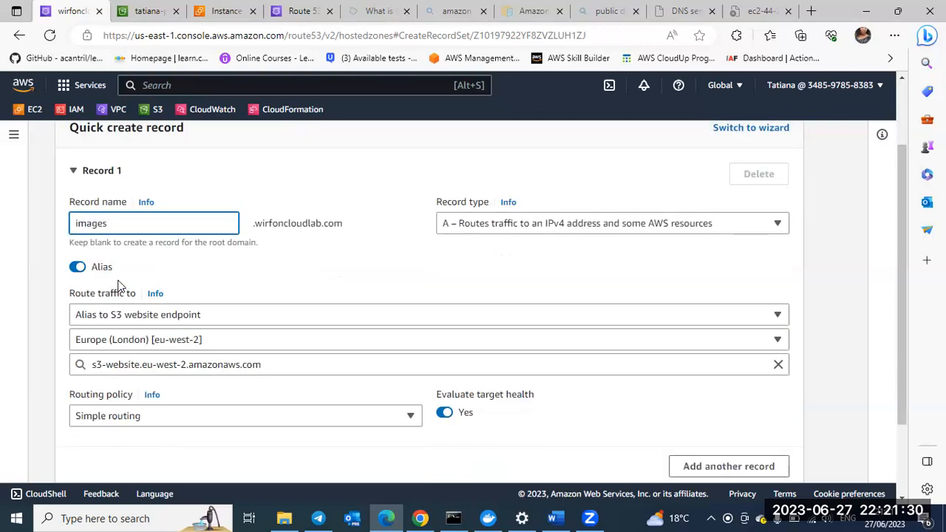
{"action": "scroll", "coordinate": [119, 285], "scroll_direction": "down", "scroll_amount": 1}
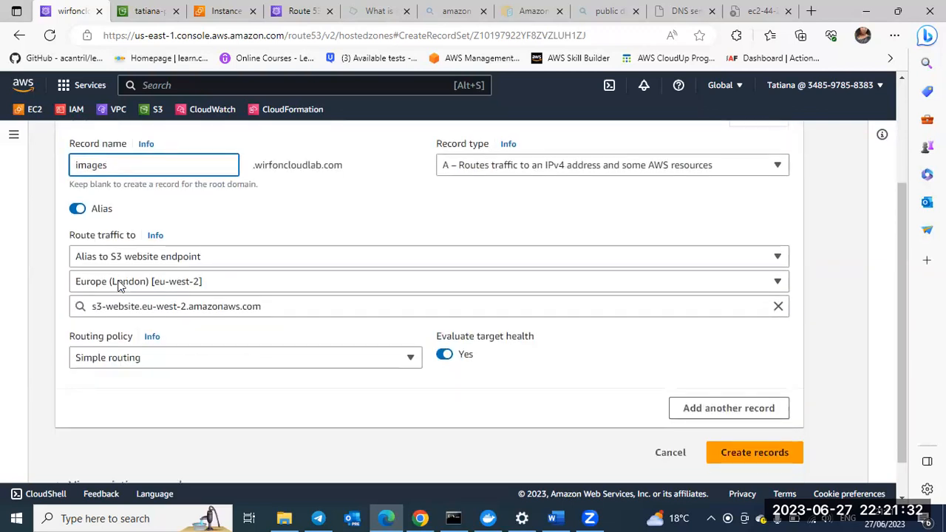
{"action": "scroll", "coordinate": [118, 284], "scroll_direction": "down", "scroll_amount": 1}
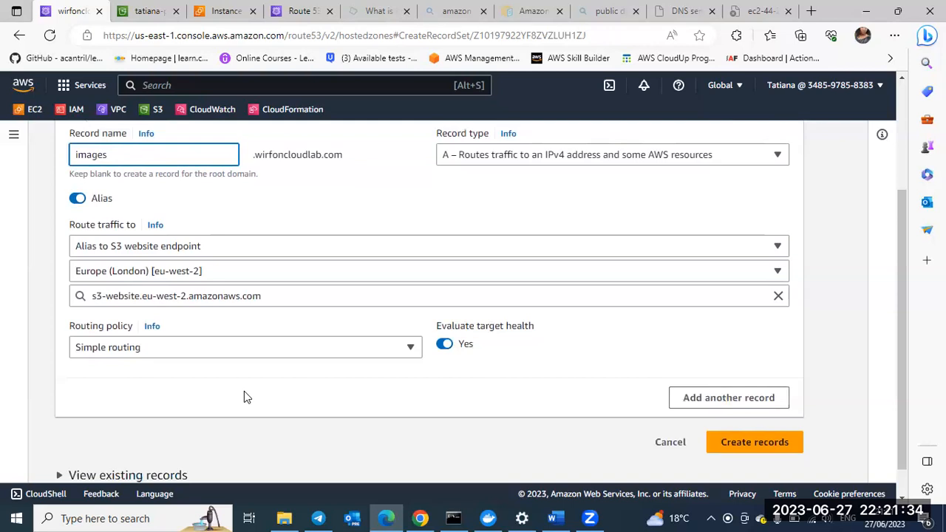
{"action": "scroll", "coordinate": [244, 397], "scroll_direction": "down", "scroll_amount": 1}
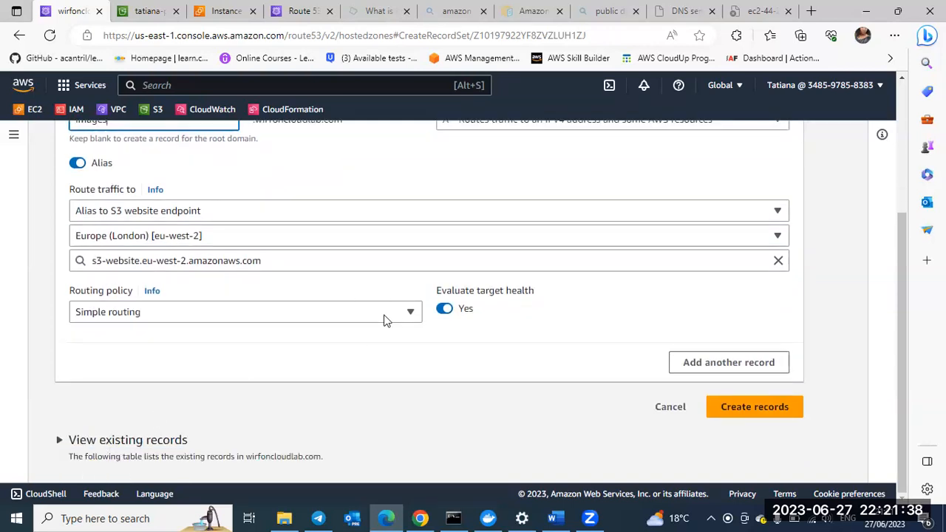
{"action": "scroll", "coordinate": [384, 320], "scroll_direction": "up", "scroll_amount": 2}
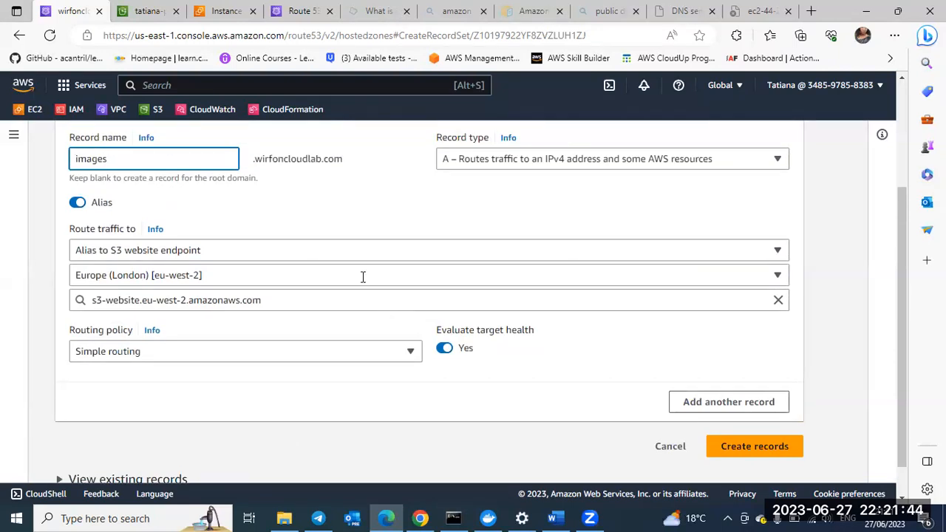
Step: Reload the record form to start over, name the record images and enable Alias
{"action": "left_click", "coordinate": [49, 37]}
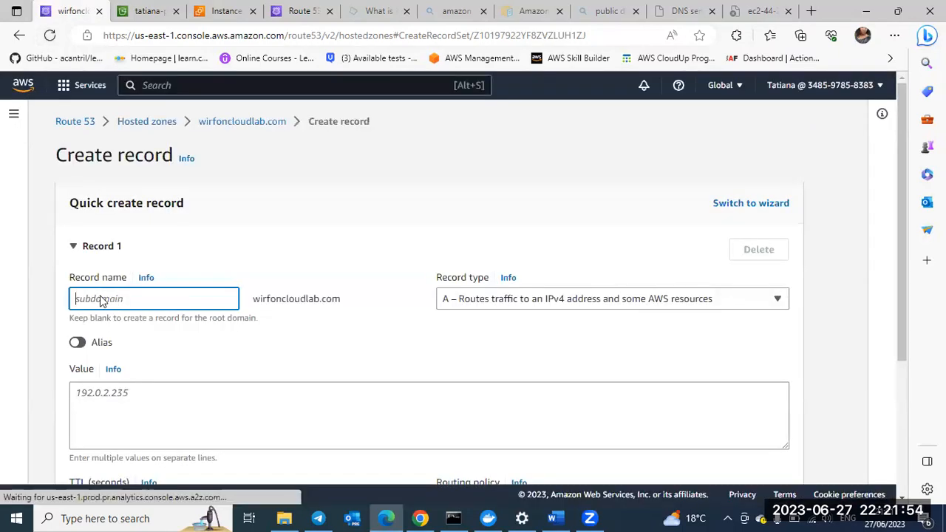
{"action": "type", "text": "i"}
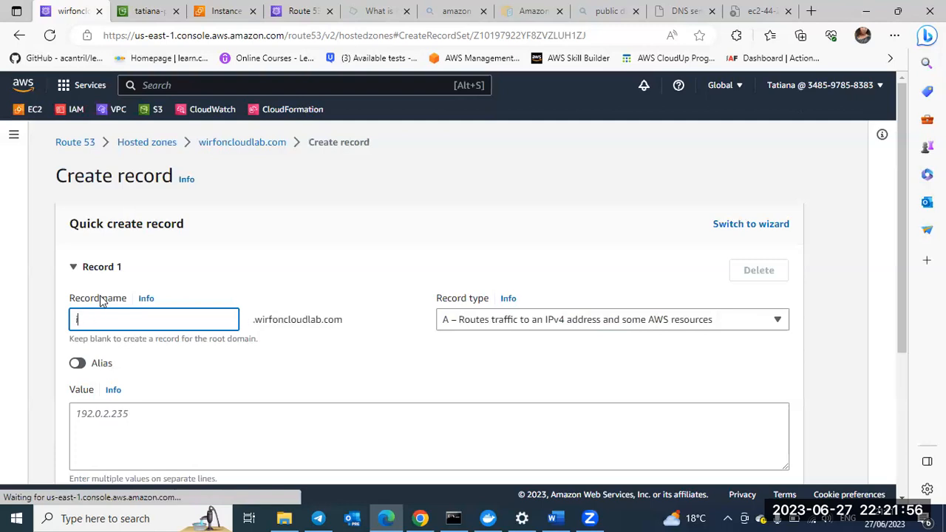
{"action": "type", "text": "mages"}
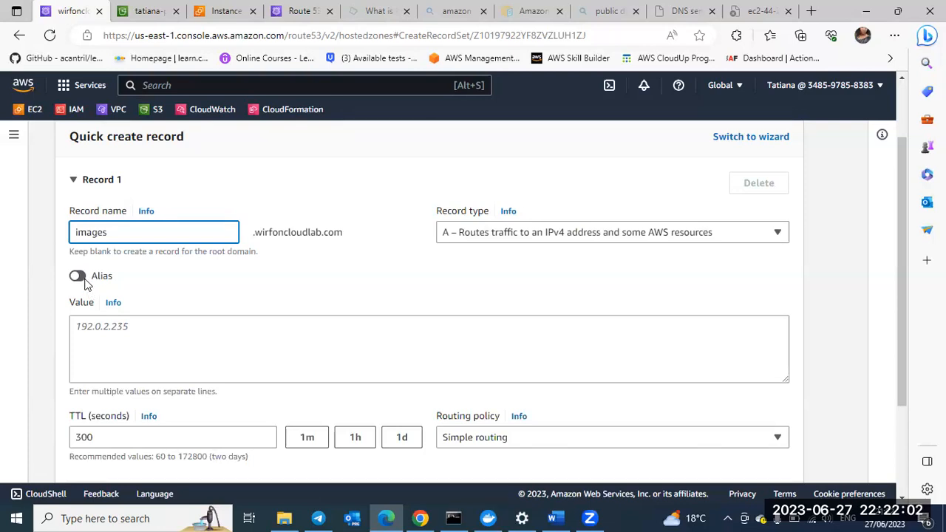
{"action": "left_click", "coordinate": [78, 277]}
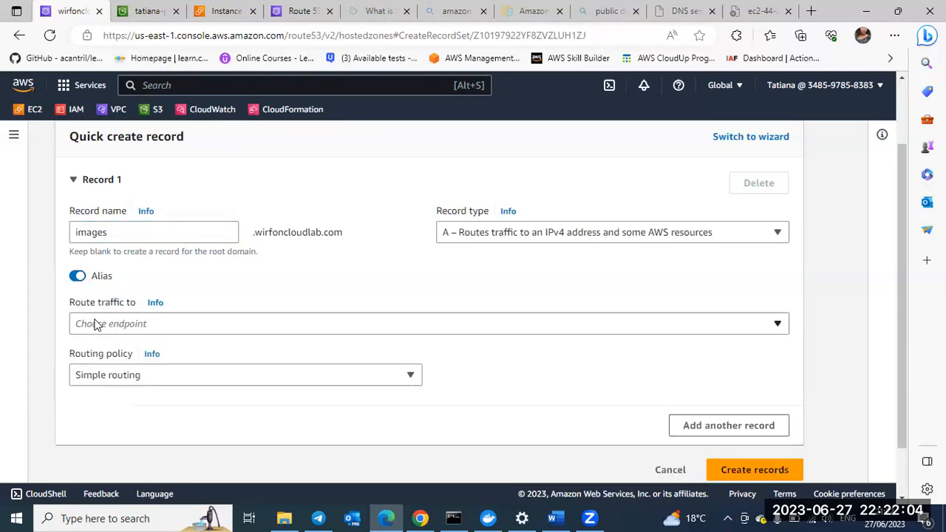
Step: Route the images record's traffic to an S3 website endpoint in the Europe (London) [eu-west-2] region
{"action": "left_click", "coordinate": [96, 326]}
{"action": "scroll", "coordinate": [124, 283], "scroll_direction": "down", "scroll_amount": 2}
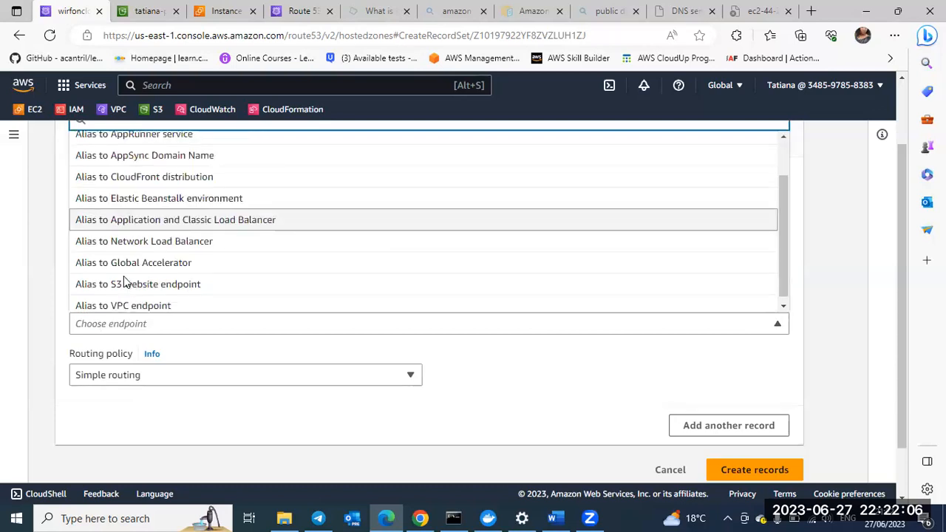
{"action": "left_click", "coordinate": [124, 283]}
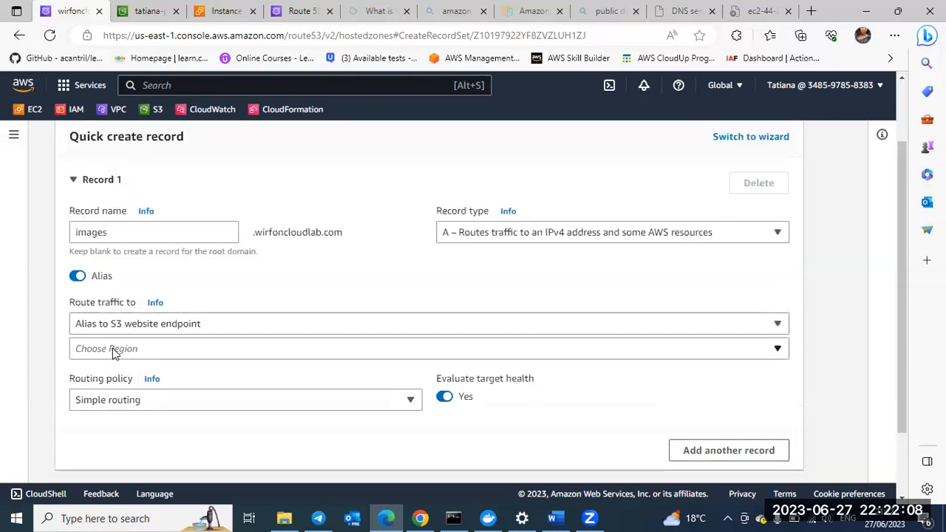
{"action": "left_click", "coordinate": [114, 351]}
{"action": "left_click", "coordinate": [196, 381]}
{"action": "scroll", "coordinate": [648, 272], "scroll_direction": "down", "scroll_amount": 1}
{"action": "left_click", "coordinate": [650, 272]}
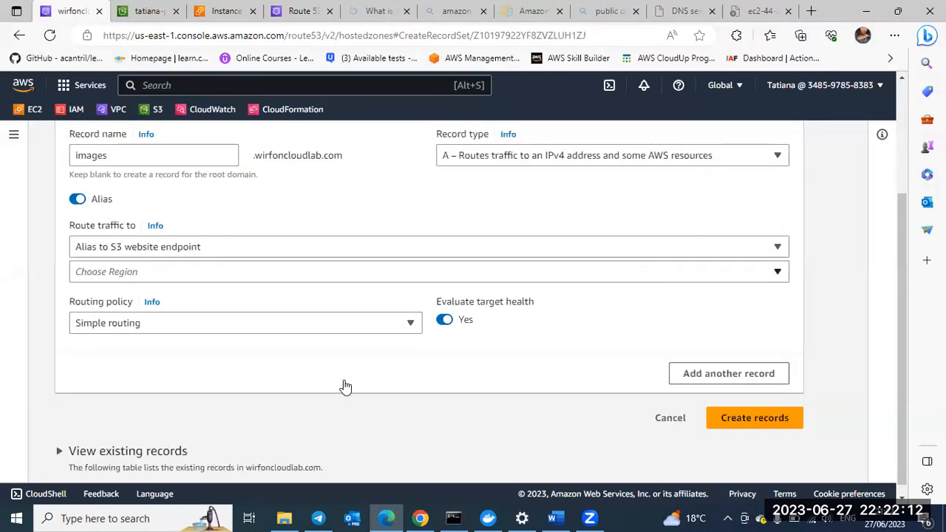
{"action": "scroll", "coordinate": [344, 387], "scroll_direction": "down", "scroll_amount": 2}
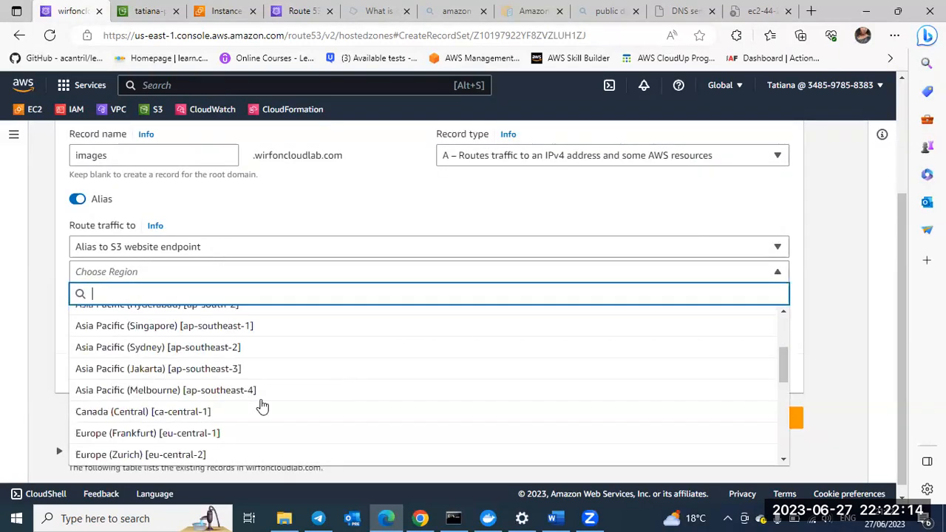
{"action": "scroll", "coordinate": [221, 411], "scroll_direction": "down", "scroll_amount": 2}
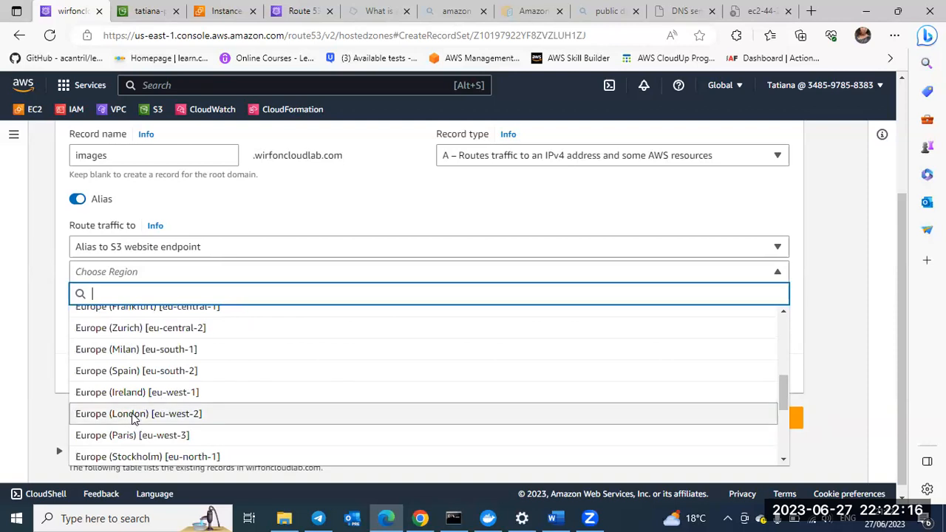
{"action": "left_click", "coordinate": [135, 417]}
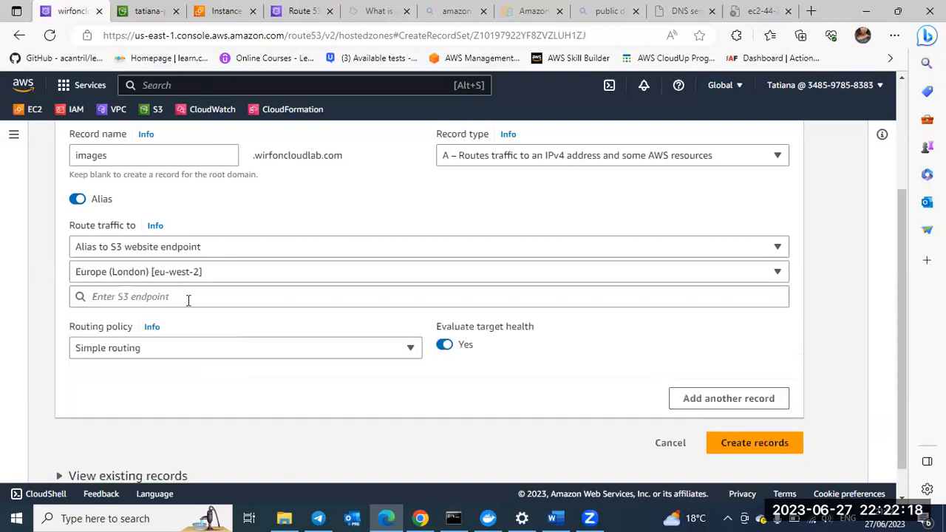
Step: Paste the practice bucket's website URL as the S3 endpoint and shorten it to s3-website.eu-west-2.amazonaws.com
{"action": "left_click", "coordinate": [189, 300]}
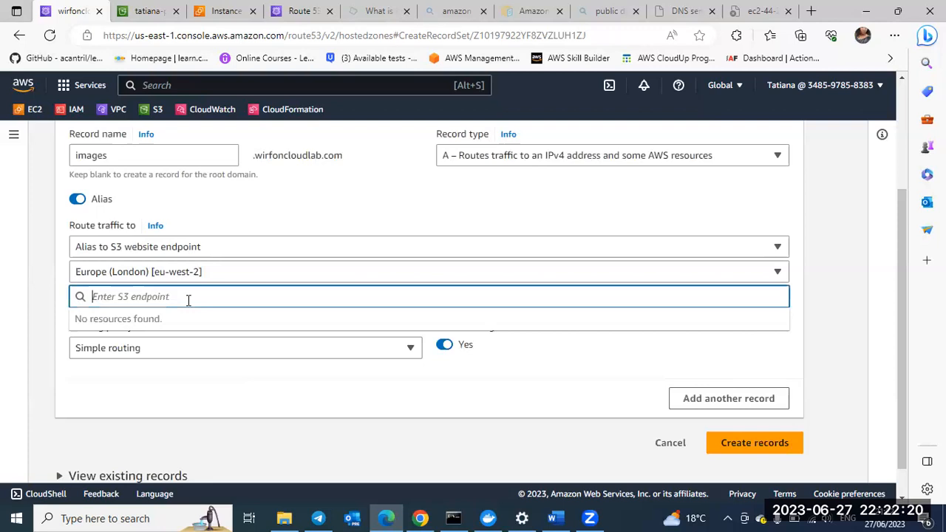
{"action": "type", "text": "http://tatiana-practice-s3.s3-website.eu-west-2.amazonaws.com"}
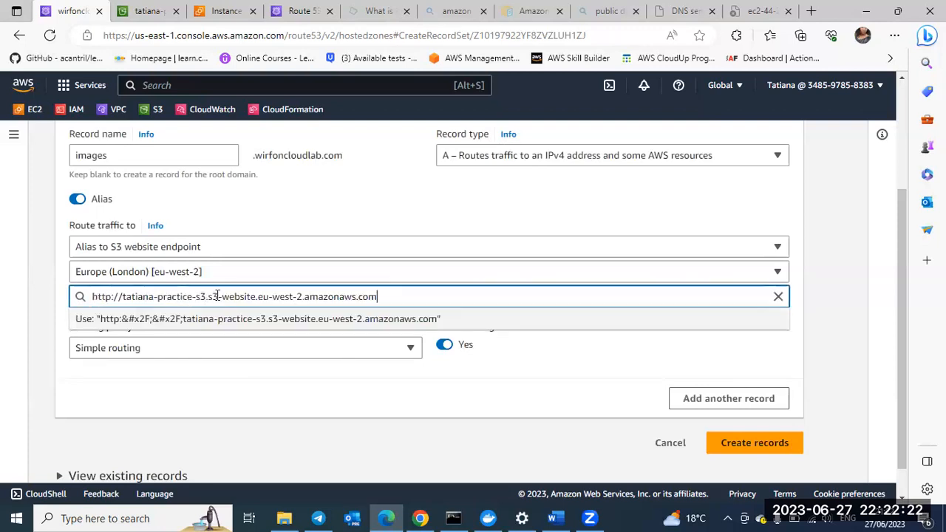
{"action": "left_click", "coordinate": [209, 298]}
{"action": "key", "text": "BackSpace"}
{"action": "key", "text": "BackSpace"}
{"action": "key", "text": "BackSpace"}
{"action": "key", "text": "BackSpace"}
{"action": "key", "text": "BackSpace"}
{"action": "key", "text": "BackSpace"}
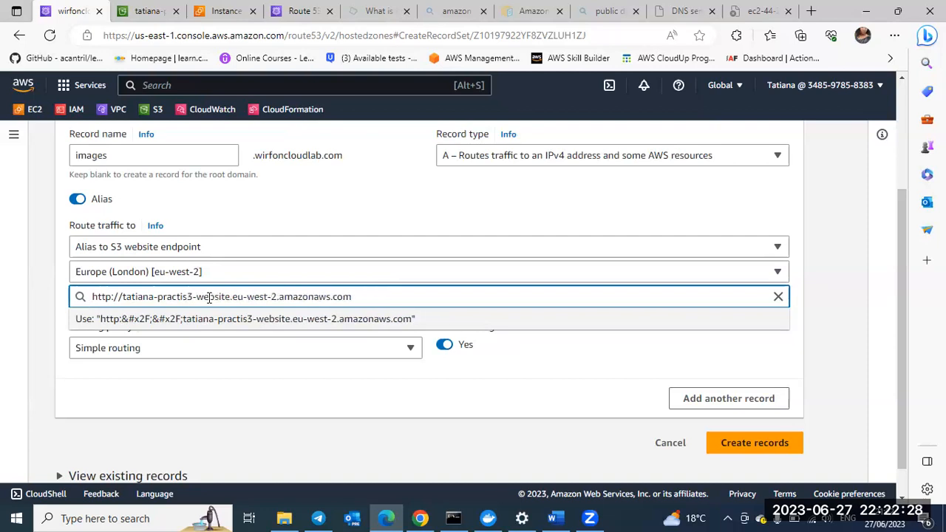
{"action": "key", "text": "shift+Home"}
{"action": "key", "text": "BackSpace"}
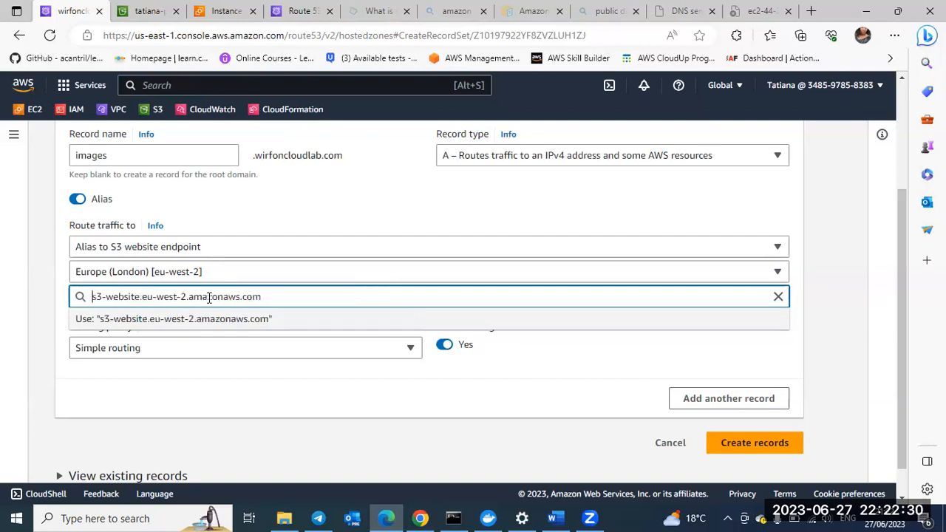
Step: Use the shortened endpoint as the alias target and create the images record, dismissing the notification
{"action": "left_click", "coordinate": [288, 397]}
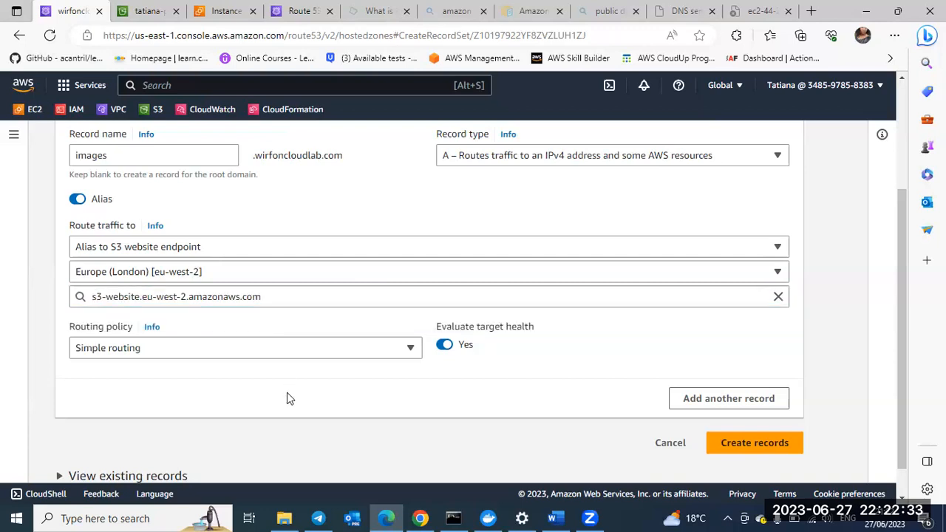
{"action": "left_click", "coordinate": [263, 298]}
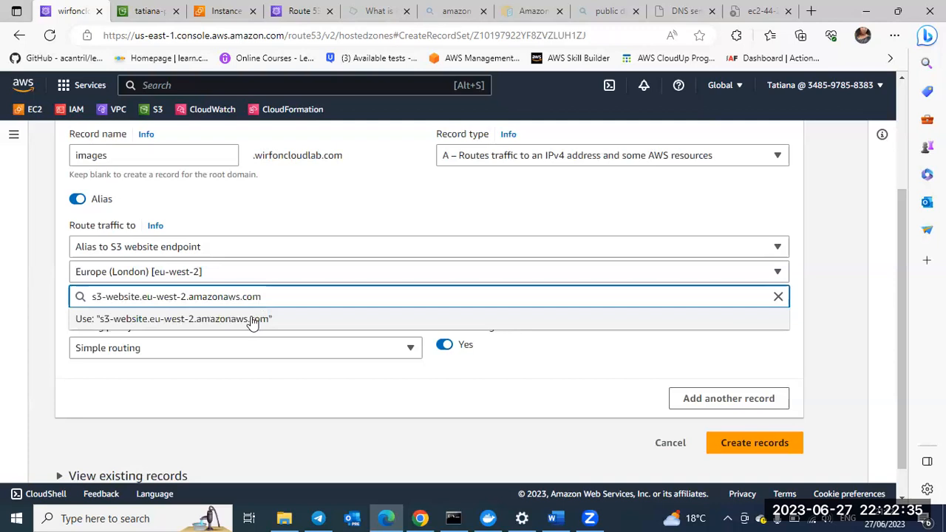
{"action": "left_click", "coordinate": [251, 318]}
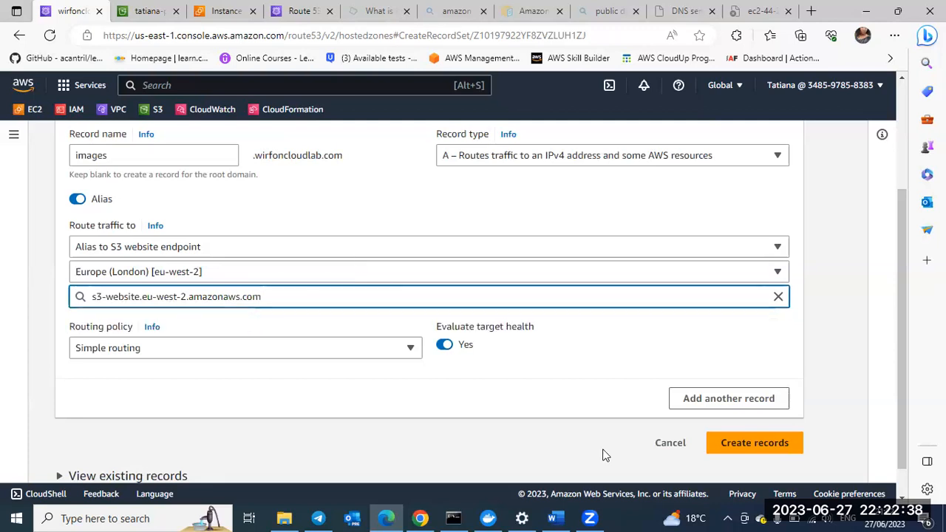
{"action": "left_click", "coordinate": [737, 448]}
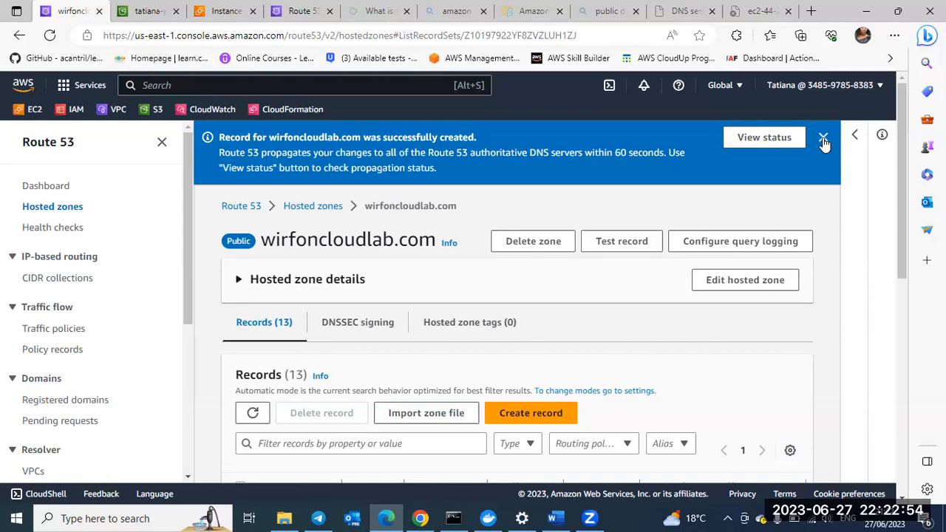
{"action": "left_click", "coordinate": [823, 138]}
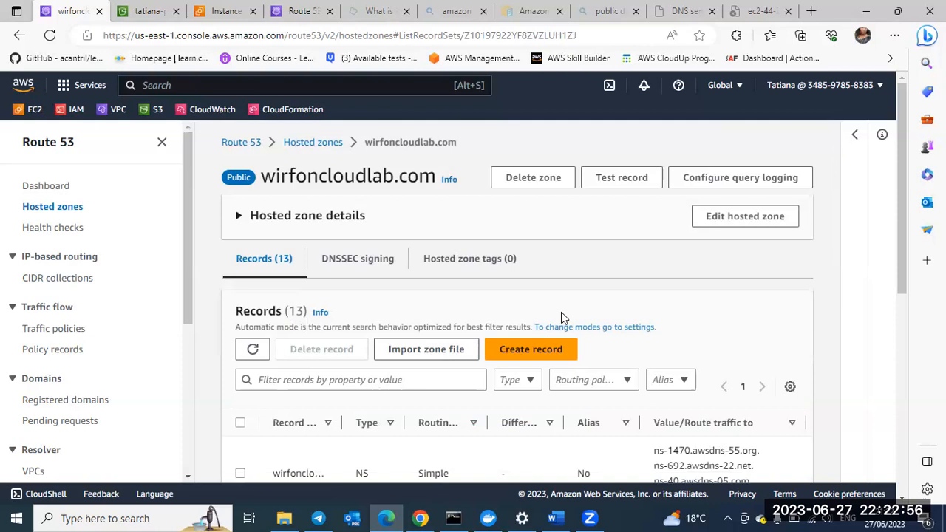
Step: Look through the hosted zone's record list for the images record and its alias setting
{"action": "scroll", "coordinate": [562, 312], "scroll_direction": "down", "scroll_amount": 1}
{"action": "scroll", "coordinate": [561, 312], "scroll_direction": "down", "scroll_amount": 4}
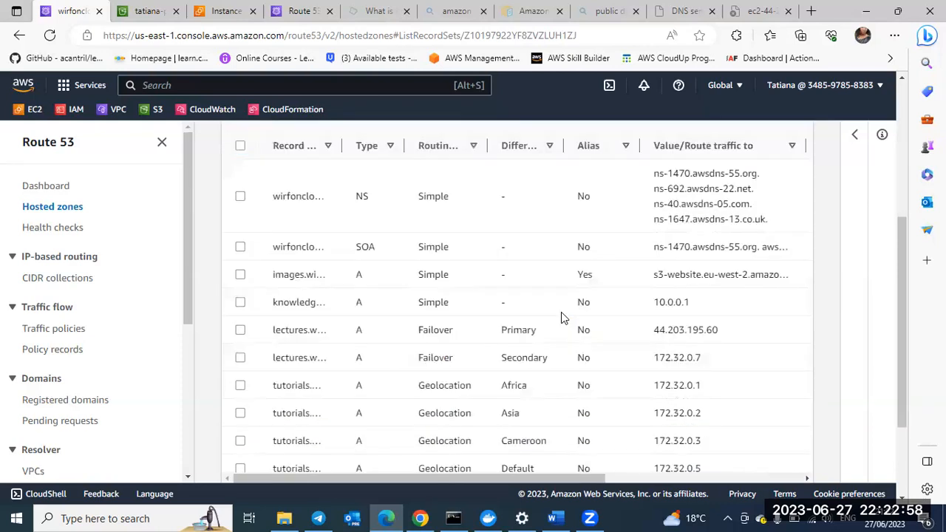
{"action": "scroll", "coordinate": [561, 311], "scroll_direction": "down", "scroll_amount": 1}
{"action": "scroll", "coordinate": [562, 318], "scroll_direction": "down", "scroll_amount": 3}
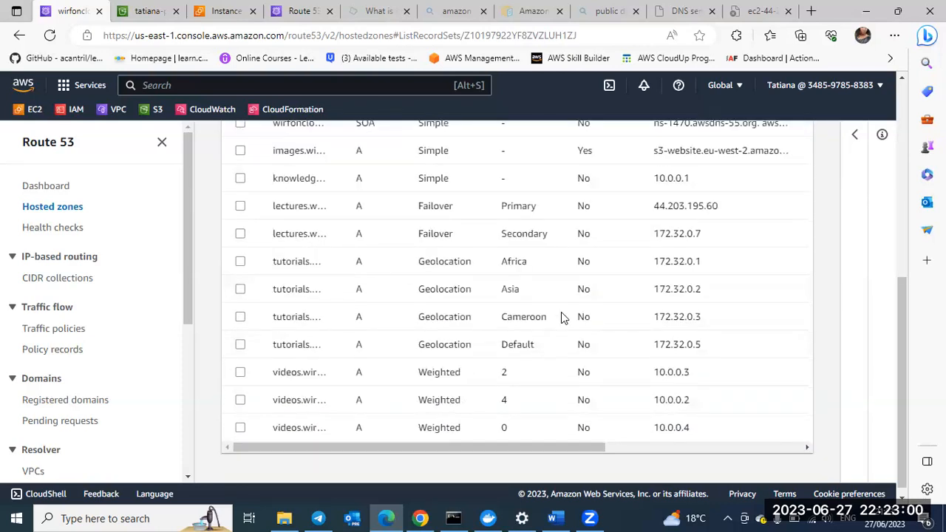
{"action": "scroll", "coordinate": [561, 317], "scroll_direction": "up", "scroll_amount": 3}
{"action": "scroll", "coordinate": [561, 318], "scroll_direction": "up", "scroll_amount": 3}
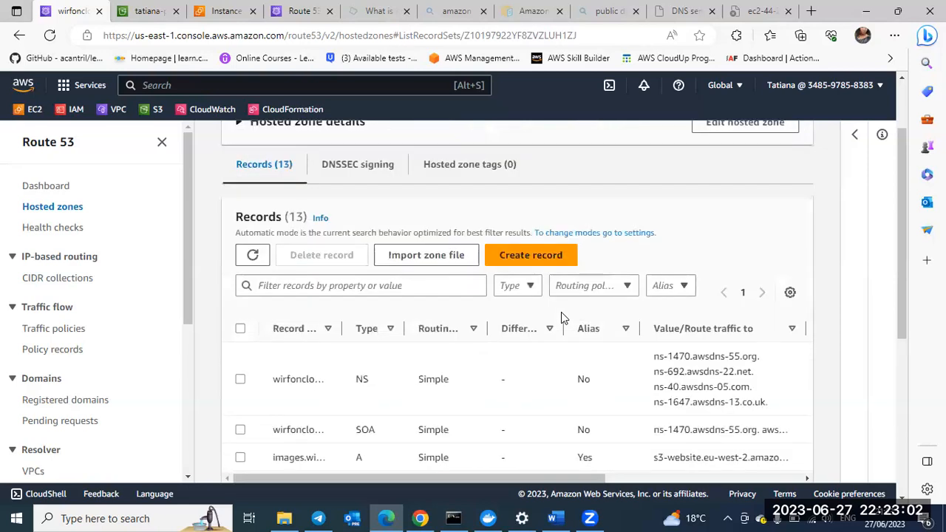
{"action": "scroll", "coordinate": [561, 317], "scroll_direction": "down", "scroll_amount": 2}
{"action": "scroll", "coordinate": [561, 317], "scroll_direction": "down", "scroll_amount": 3}
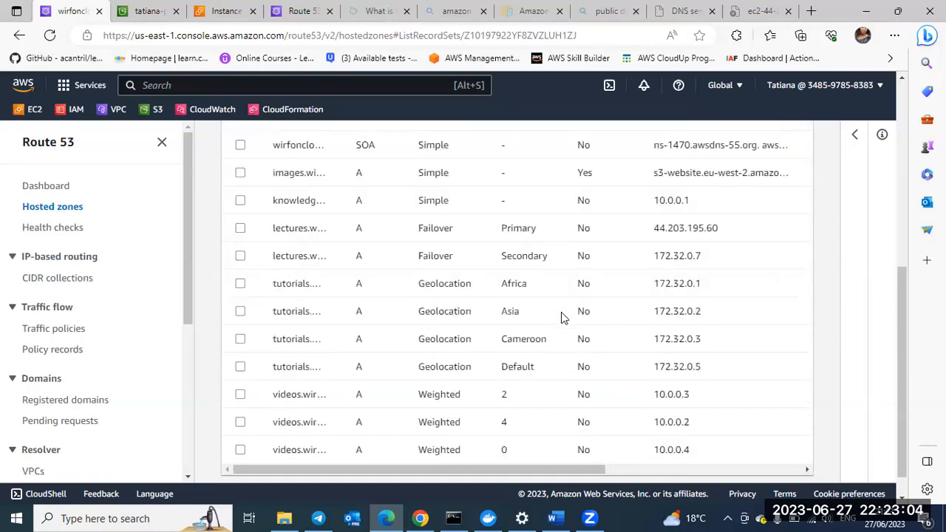
{"action": "scroll", "coordinate": [561, 317], "scroll_direction": "down", "scroll_amount": 1}
{"action": "scroll", "coordinate": [561, 317], "scroll_direction": "up", "scroll_amount": 3}
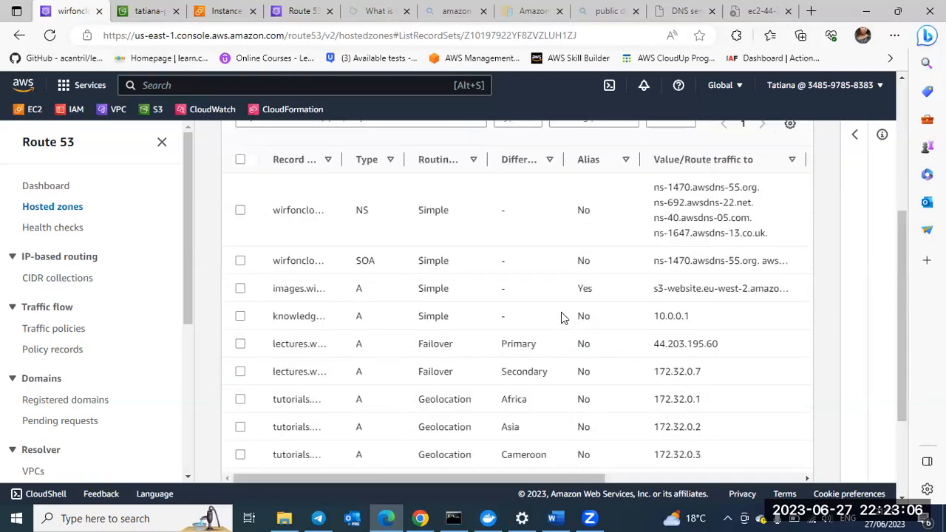
{"action": "scroll", "coordinate": [561, 317], "scroll_direction": "down", "scroll_amount": 3}
{"action": "scroll", "coordinate": [561, 317], "scroll_direction": "up", "scroll_amount": 1}
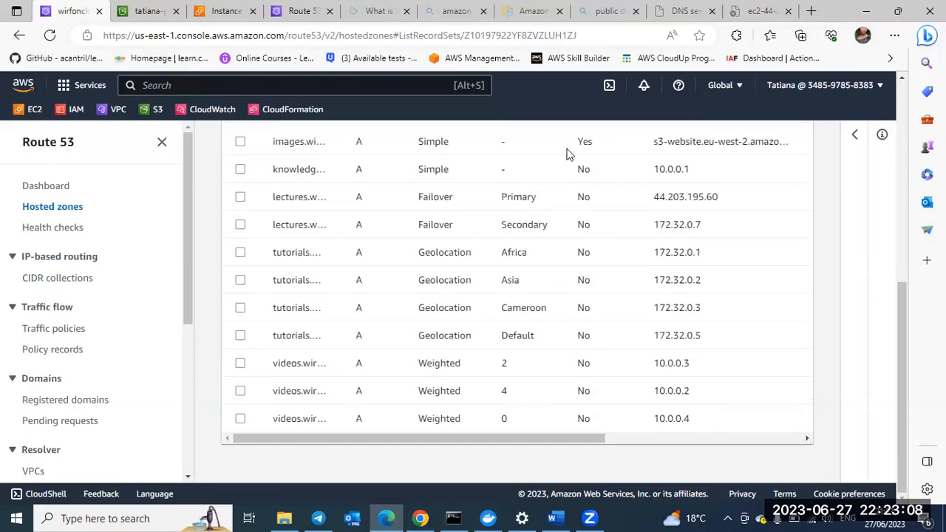
{"action": "scroll", "coordinate": [576, 149], "scroll_direction": "up", "scroll_amount": 1}
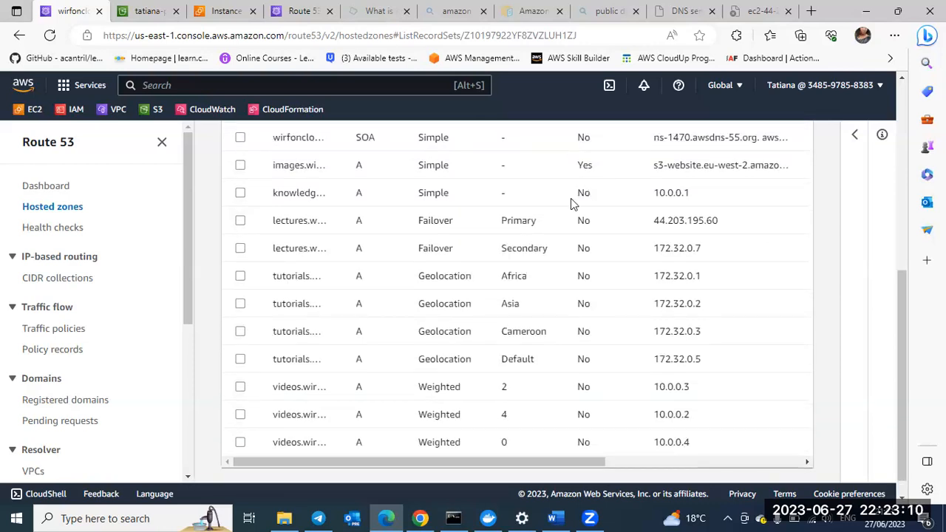
{"action": "scroll", "coordinate": [575, 205], "scroll_direction": "up", "scroll_amount": 1}
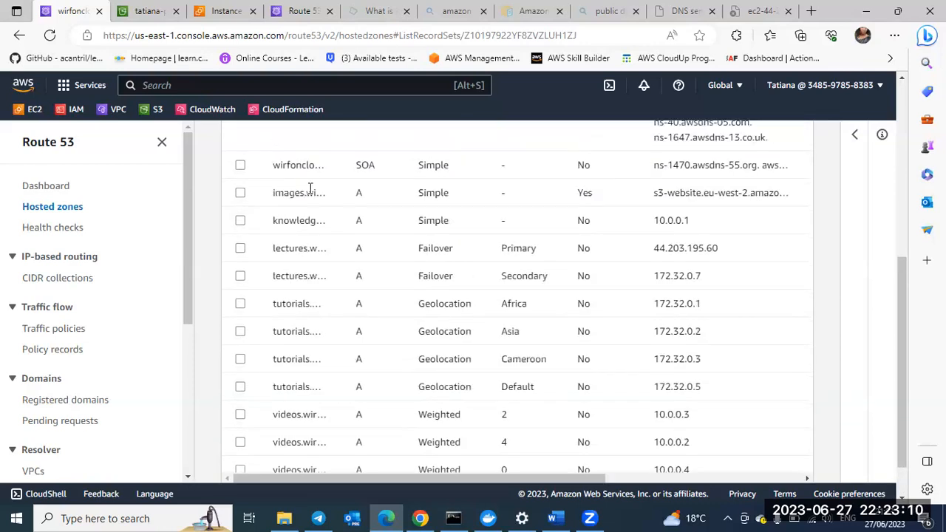
Step: Inspect the record details of the images alias record and close them
{"action": "left_click", "coordinate": [241, 195]}
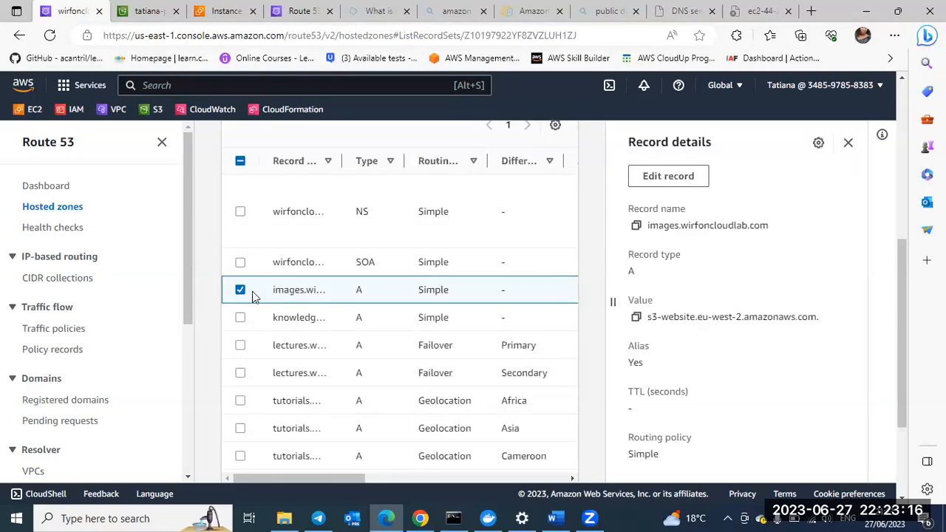
{"action": "left_click", "coordinate": [574, 277]}
{"action": "left_click", "coordinate": [848, 144]}
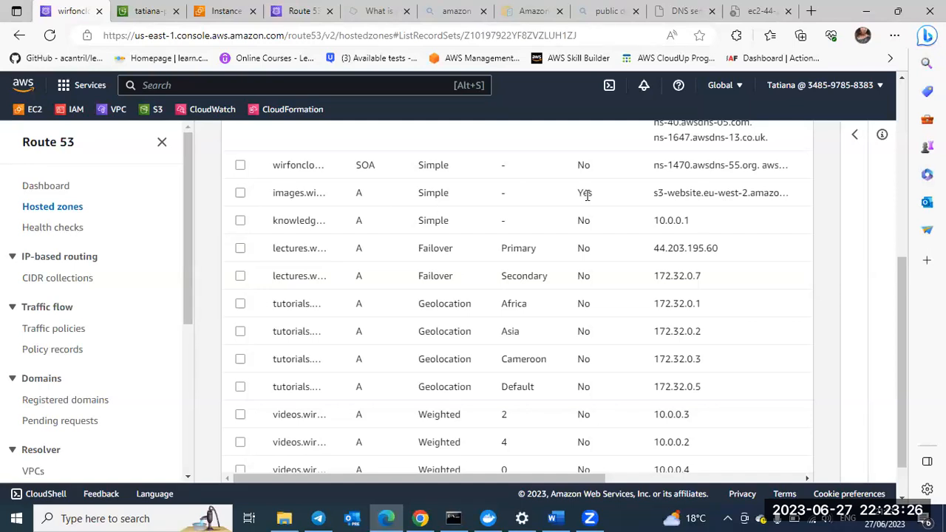
Step: Review the routing policies, differentiators and values of the records in the wirfoncloudlab.com zone
{"action": "scroll", "coordinate": [587, 195], "scroll_direction": "up", "scroll_amount": 2}
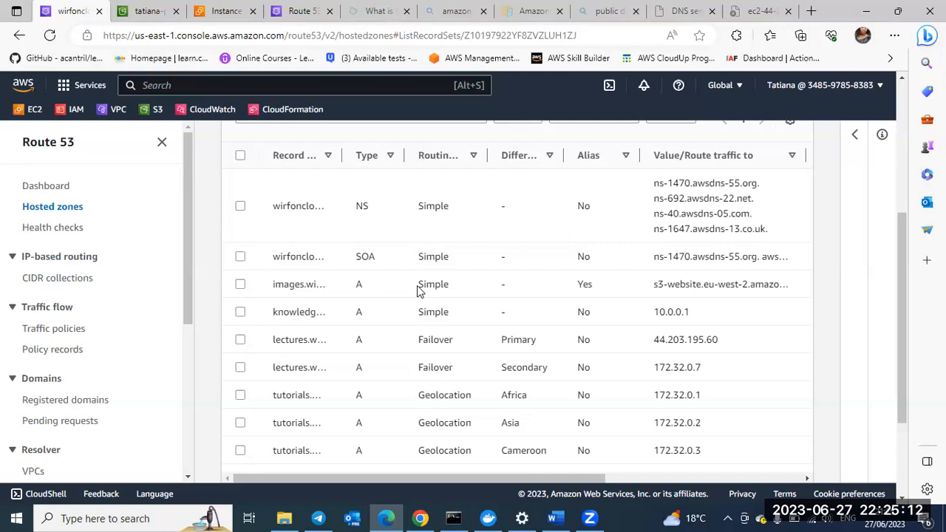
{"action": "scroll", "coordinate": [417, 286], "scroll_direction": "down", "scroll_amount": 3}
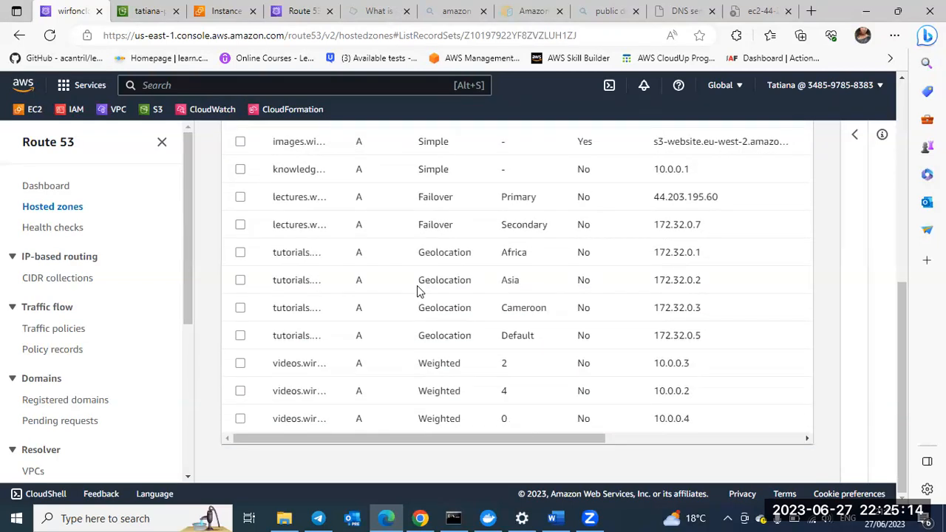
{"action": "scroll", "coordinate": [417, 286], "scroll_direction": "up", "scroll_amount": 5}
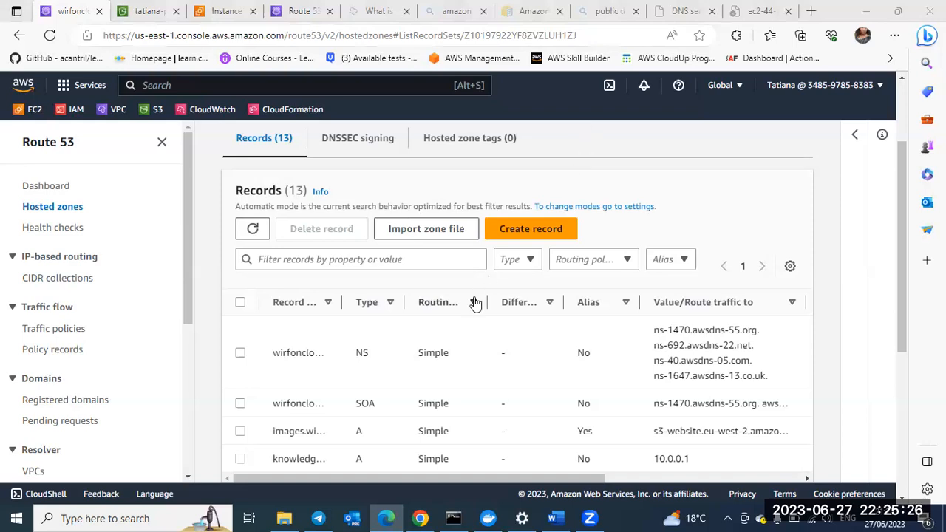
{"action": "scroll", "coordinate": [476, 303], "scroll_direction": "down", "scroll_amount": 1}
{"action": "scroll", "coordinate": [475, 303], "scroll_direction": "down", "scroll_amount": 1}
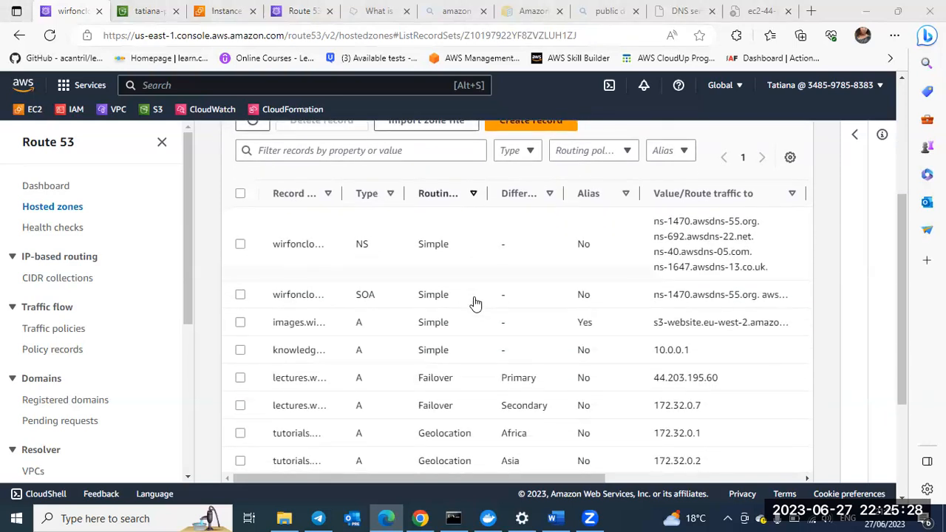
{"action": "scroll", "coordinate": [476, 303], "scroll_direction": "up", "scroll_amount": 1}
{"action": "scroll", "coordinate": [475, 303], "scroll_direction": "down", "scroll_amount": 1}
{"action": "scroll", "coordinate": [475, 303], "scroll_direction": "down", "scroll_amount": 1}
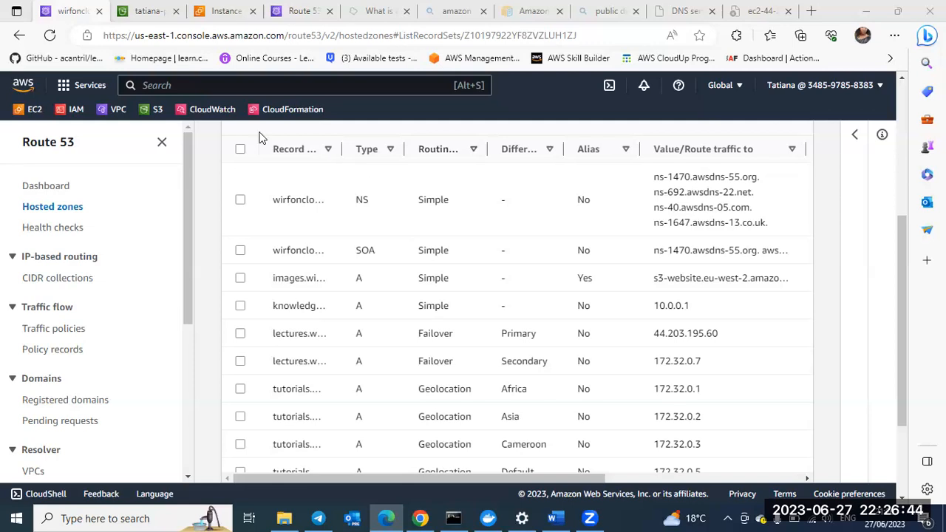
Step: Delete all records of the wirfoncloudlab.com zone except its NS and SOA records
{"action": "scroll", "coordinate": [272, 248], "scroll_direction": "up", "scroll_amount": 2}
{"action": "scroll", "coordinate": [421, 251], "scroll_direction": "down", "scroll_amount": 1}
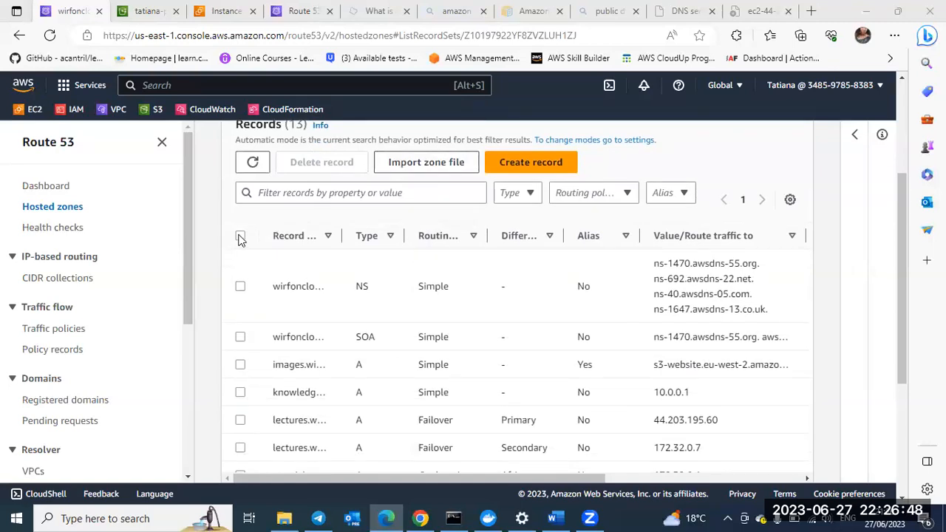
{"action": "left_click", "coordinate": [240, 237]}
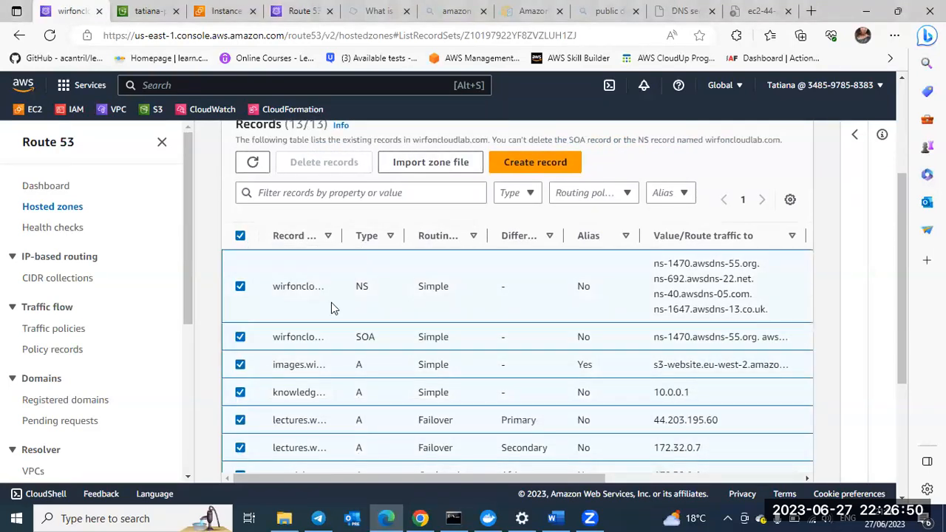
{"action": "scroll", "coordinate": [331, 306], "scroll_direction": "down", "scroll_amount": 1}
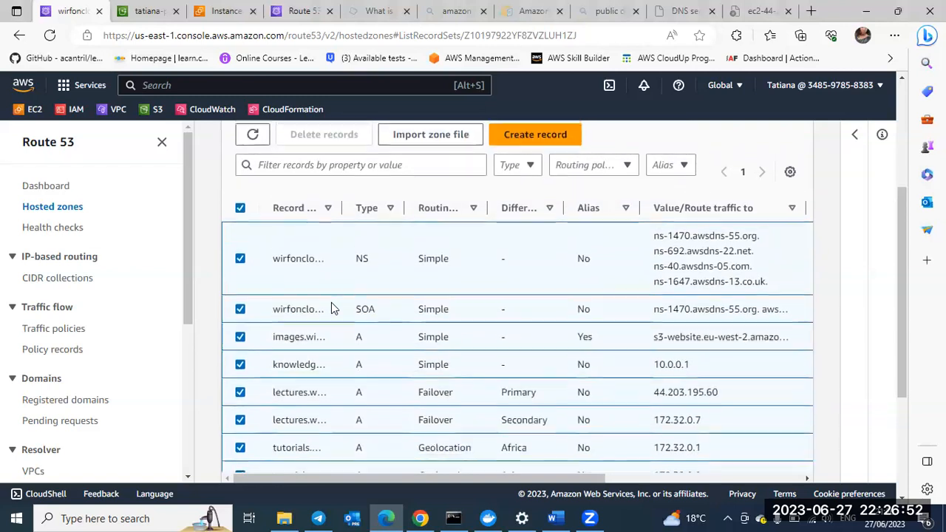
{"action": "scroll", "coordinate": [325, 299], "scroll_direction": "down", "scroll_amount": 1}
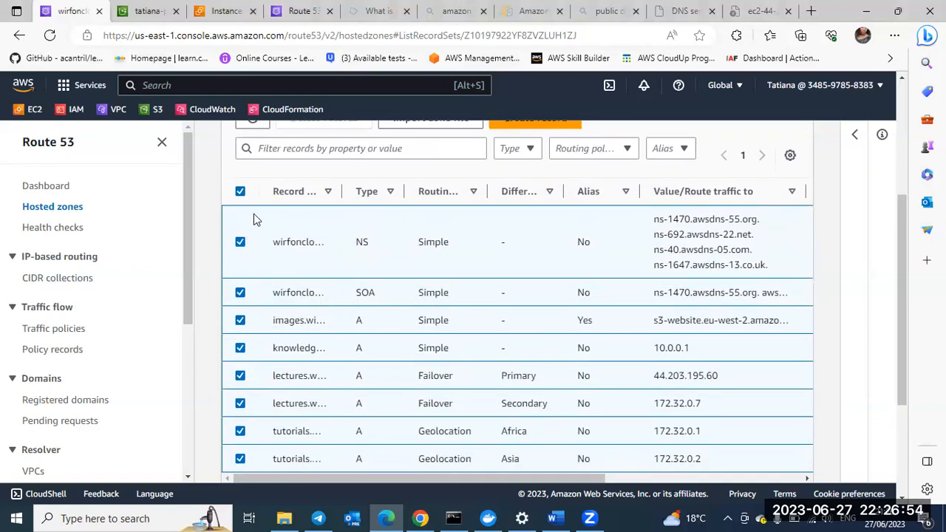
{"action": "left_click", "coordinate": [241, 242]}
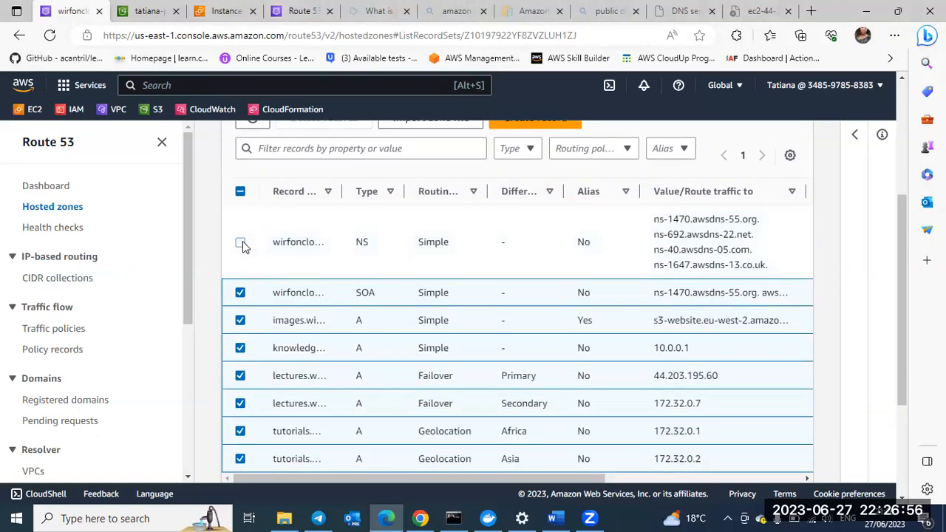
{"action": "left_click", "coordinate": [241, 293]}
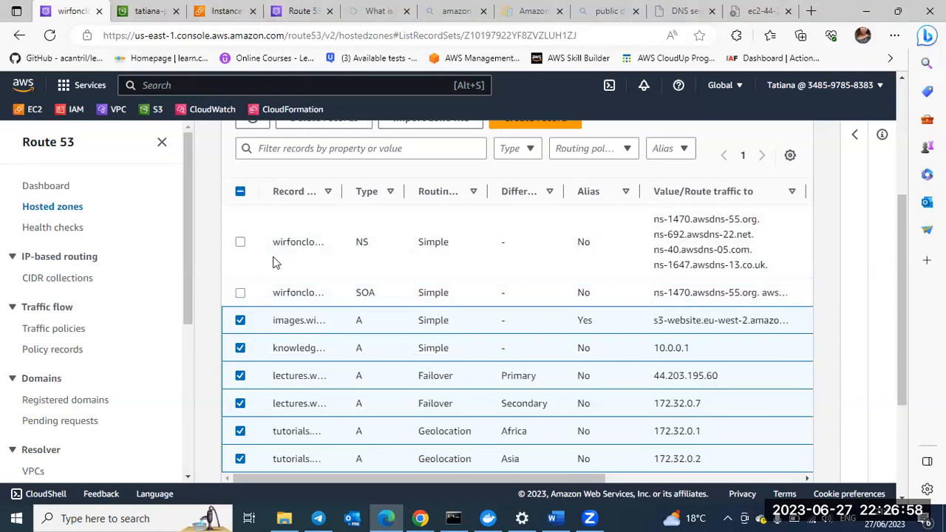
{"action": "scroll", "coordinate": [331, 244], "scroll_direction": "down", "scroll_amount": 2}
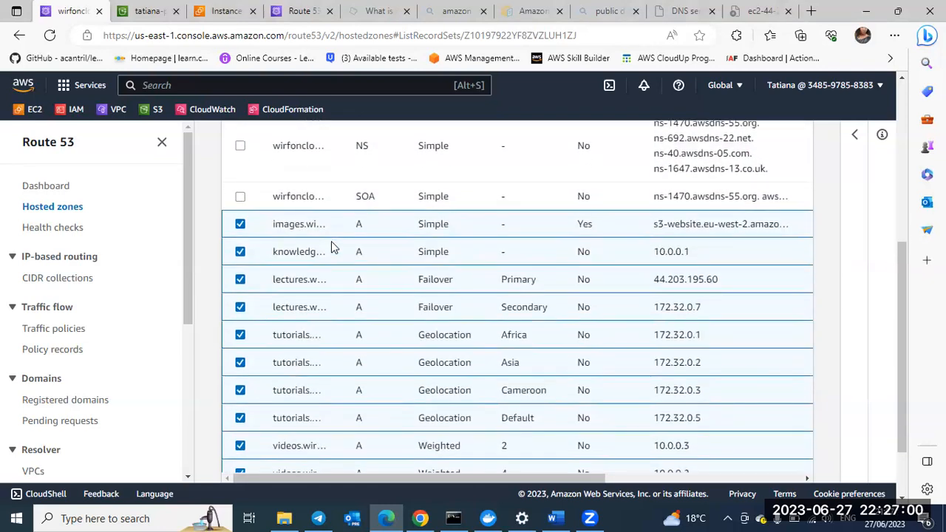
{"action": "scroll", "coordinate": [331, 242], "scroll_direction": "down", "scroll_amount": 1}
{"action": "scroll", "coordinate": [331, 243], "scroll_direction": "up", "scroll_amount": 3}
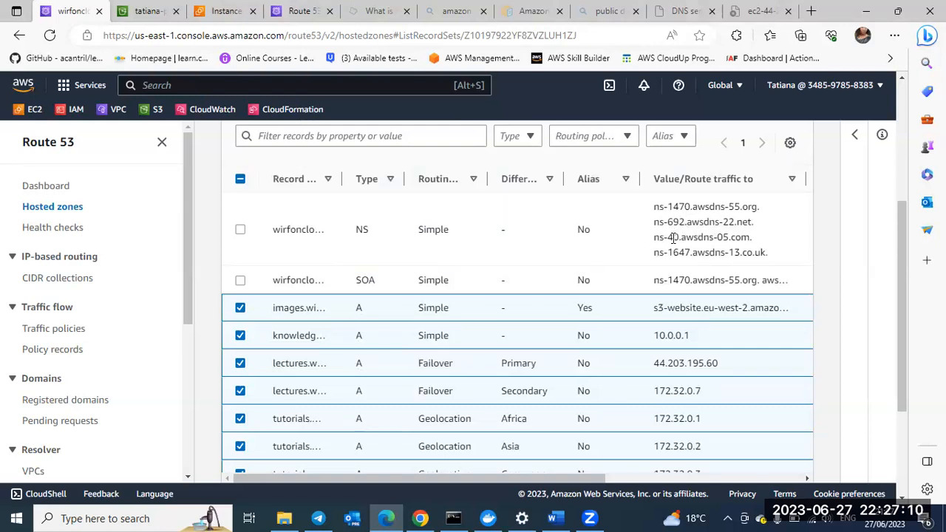
{"action": "scroll", "coordinate": [555, 248], "scroll_direction": "down", "scroll_amount": 1}
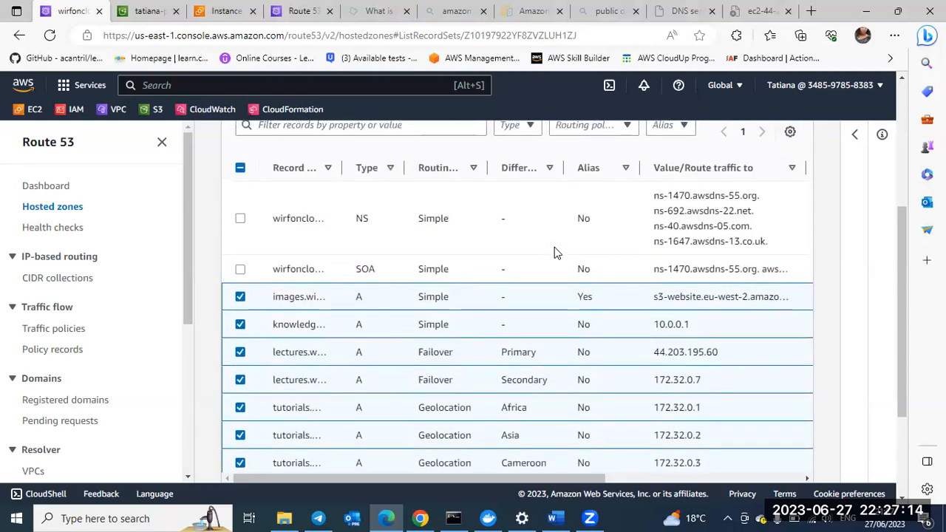
{"action": "scroll", "coordinate": [556, 252], "scroll_direction": "up", "scroll_amount": 1}
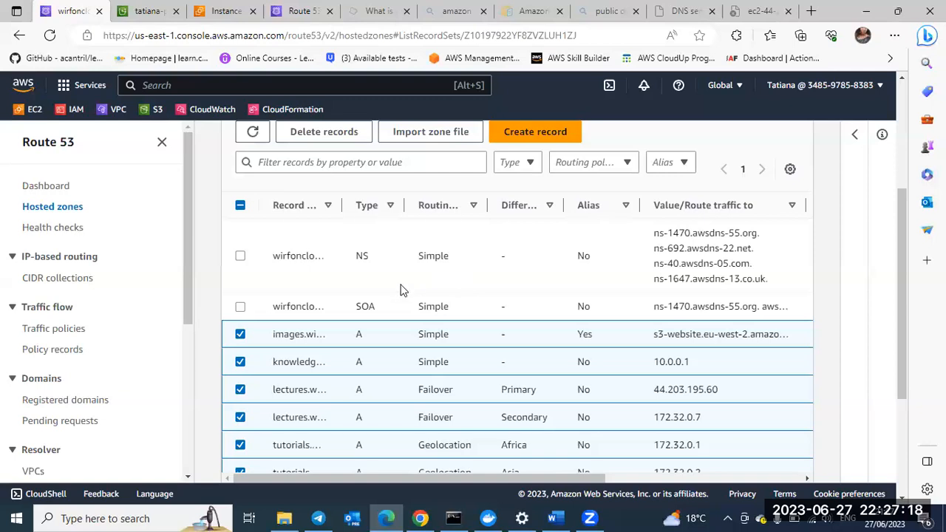
{"action": "scroll", "coordinate": [261, 359], "scroll_direction": "down", "scroll_amount": 3}
{"action": "scroll", "coordinate": [260, 359], "scroll_direction": "up", "scroll_amount": 4}
{"action": "scroll", "coordinate": [258, 358], "scroll_direction": "up", "scroll_amount": 1}
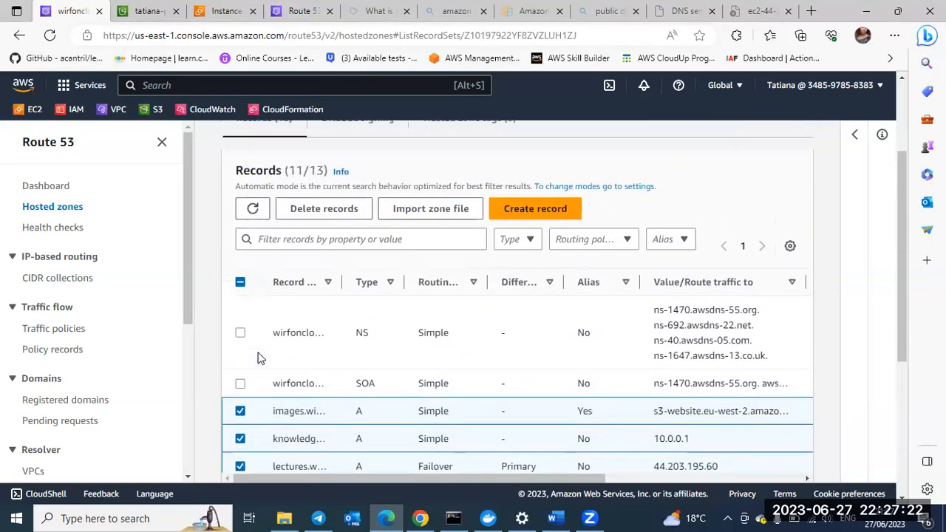
{"action": "left_click", "coordinate": [338, 217]}
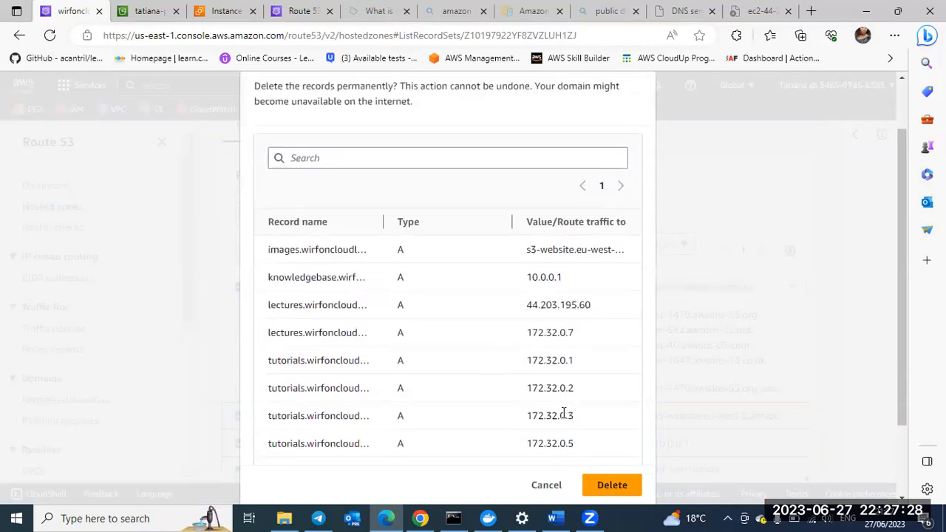
{"action": "scroll", "coordinate": [565, 416], "scroll_direction": "down", "scroll_amount": 3}
{"action": "left_click", "coordinate": [606, 478]}
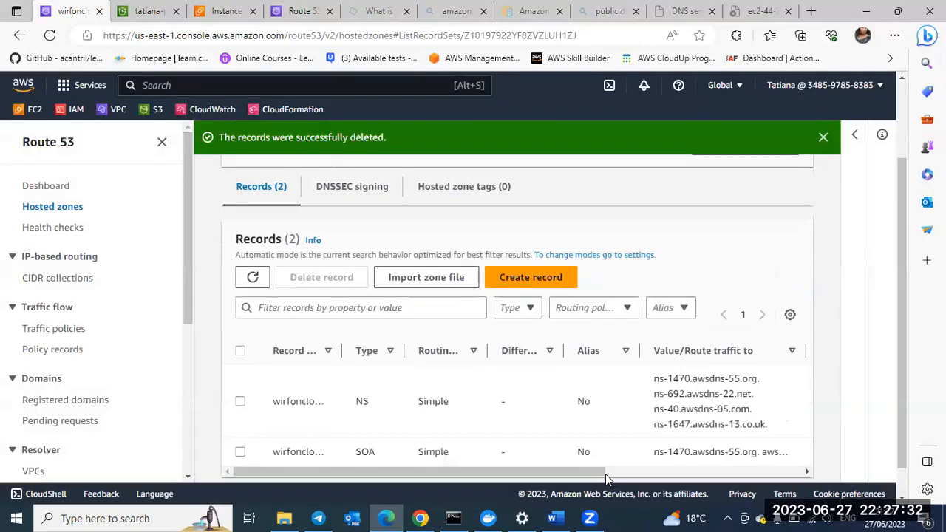
Step: Check the record list for the remaining NS and SOA records and dismiss the record deletion notification
{"action": "scroll", "coordinate": [515, 388], "scroll_direction": "down", "scroll_amount": 1}
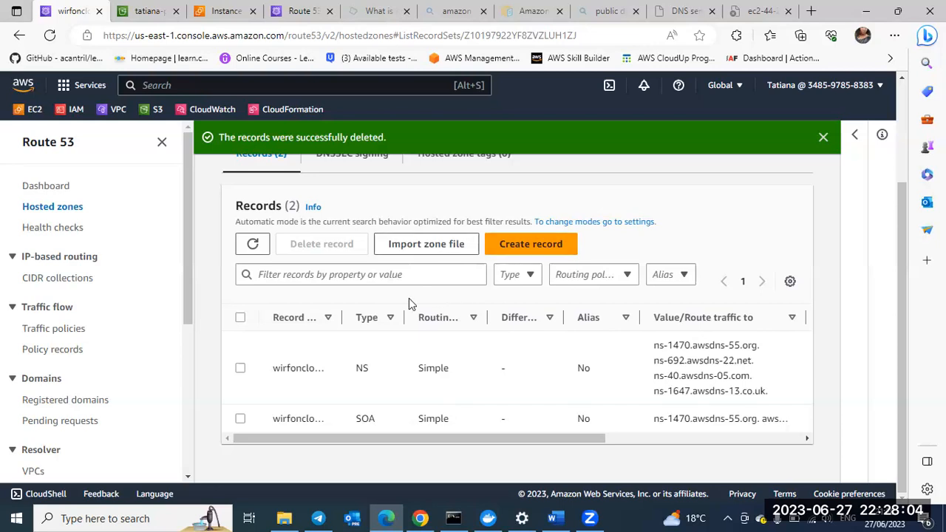
{"action": "scroll", "coordinate": [406, 301], "scroll_direction": "up", "scroll_amount": 2}
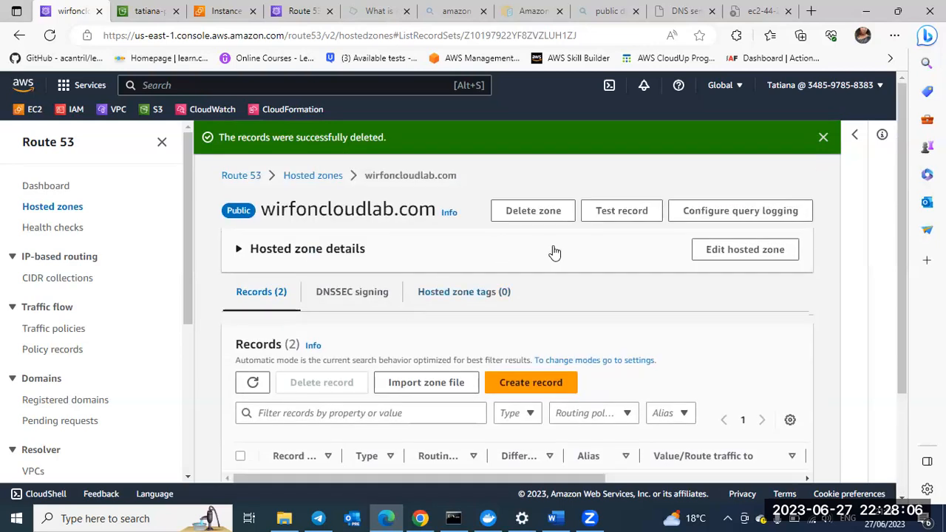
{"action": "scroll", "coordinate": [484, 328], "scroll_direction": "down", "scroll_amount": 1}
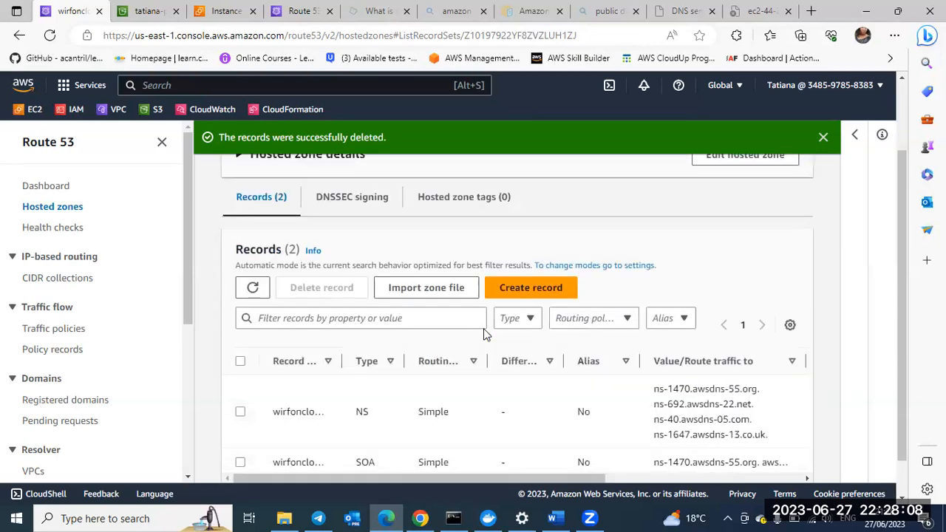
{"action": "scroll", "coordinate": [484, 334], "scroll_direction": "up", "scroll_amount": 1}
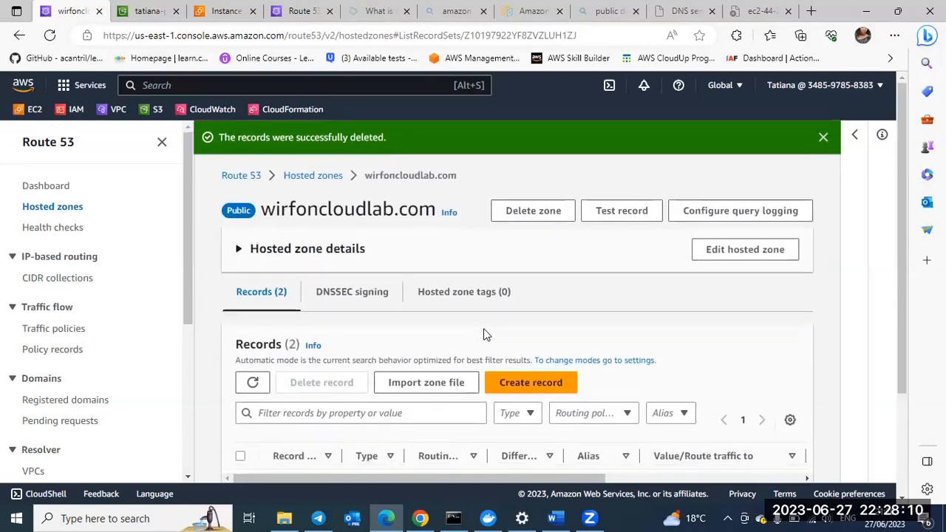
{"action": "scroll", "coordinate": [484, 328], "scroll_direction": "down", "scroll_amount": 2}
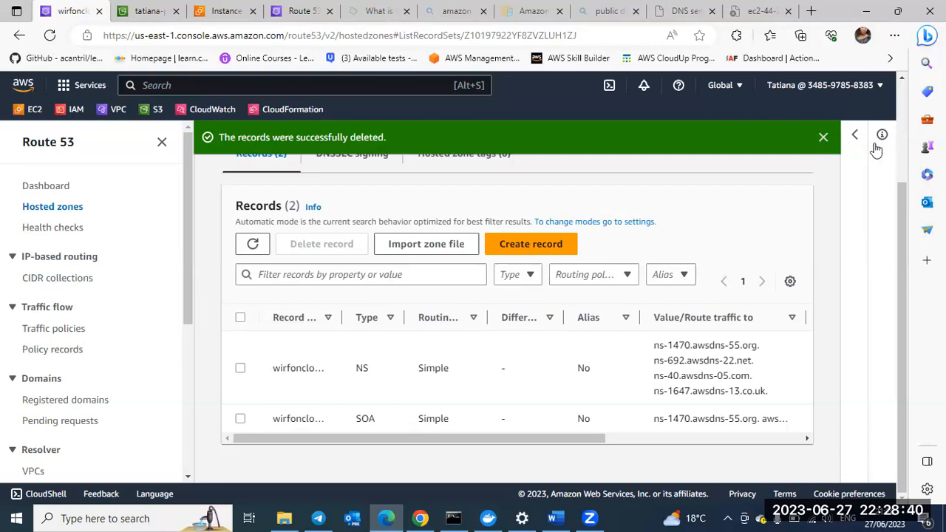
{"action": "left_click", "coordinate": [824, 138]}
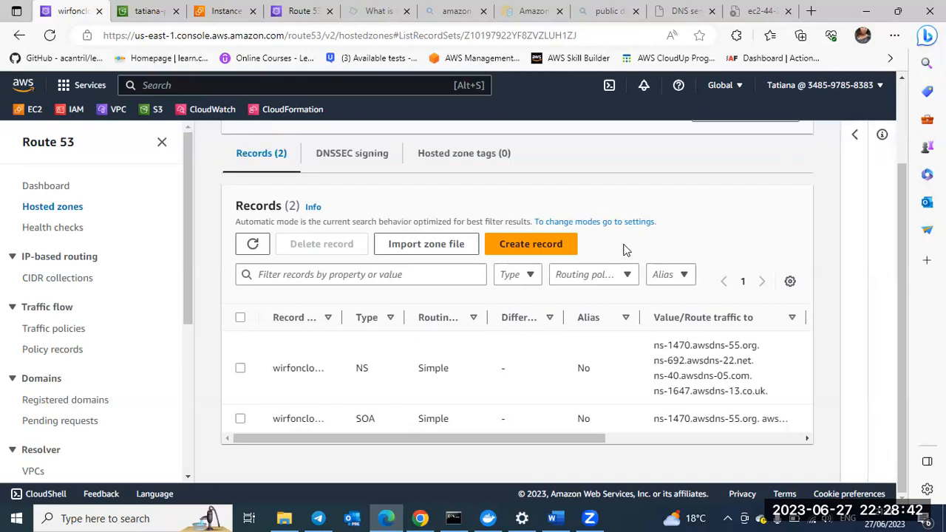
Step: Delete the hosted zone wirfoncloudlab.com, confirming with "delete", and dismiss the notification
{"action": "scroll", "coordinate": [625, 249], "scroll_direction": "up", "scroll_amount": 3}
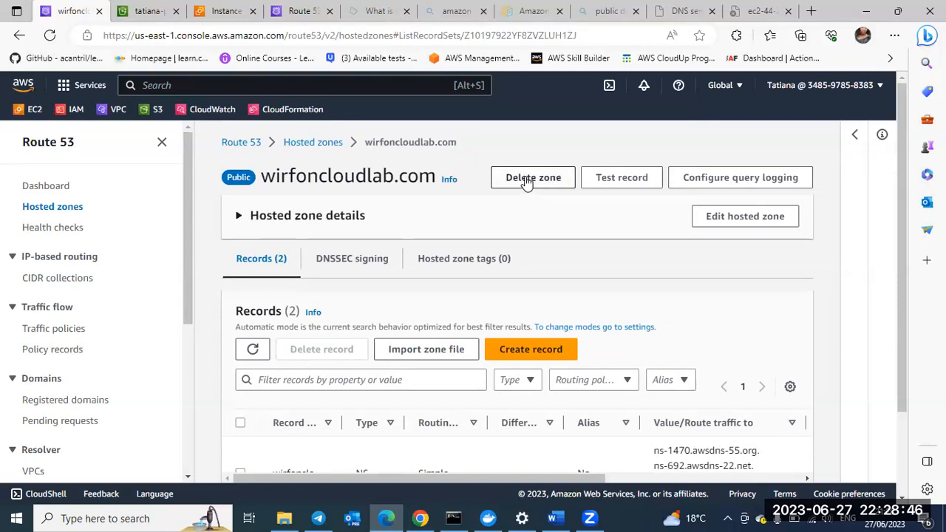
{"action": "left_click", "coordinate": [527, 183]}
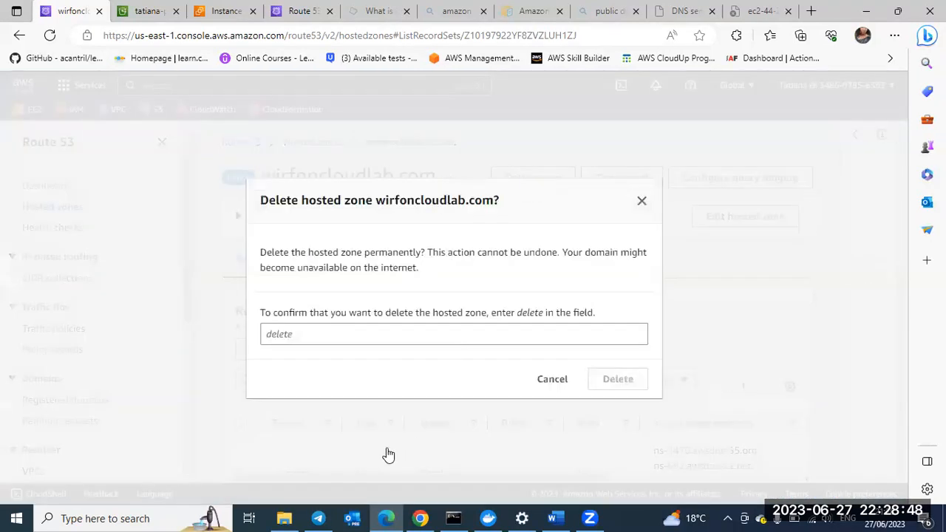
{"action": "left_click", "coordinate": [348, 335]}
{"action": "type", "text": "delete"}
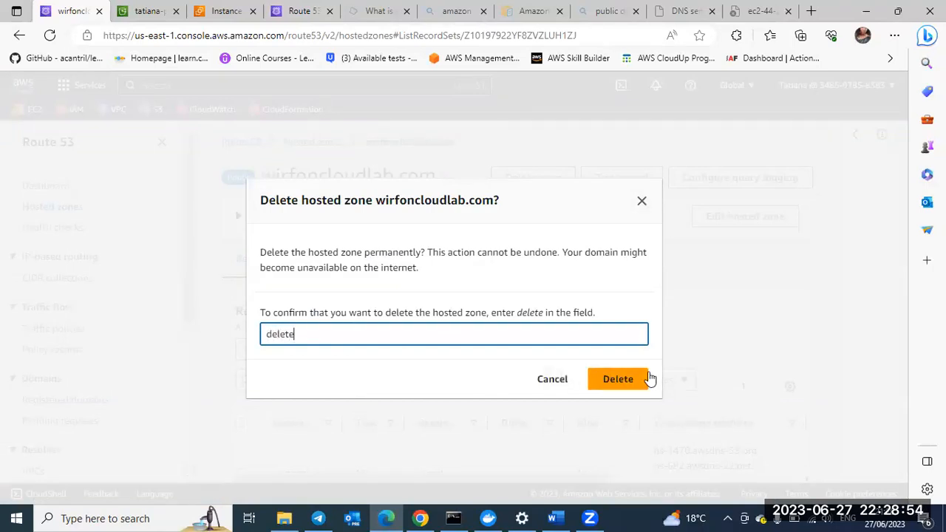
{"action": "left_click", "coordinate": [613, 381]}
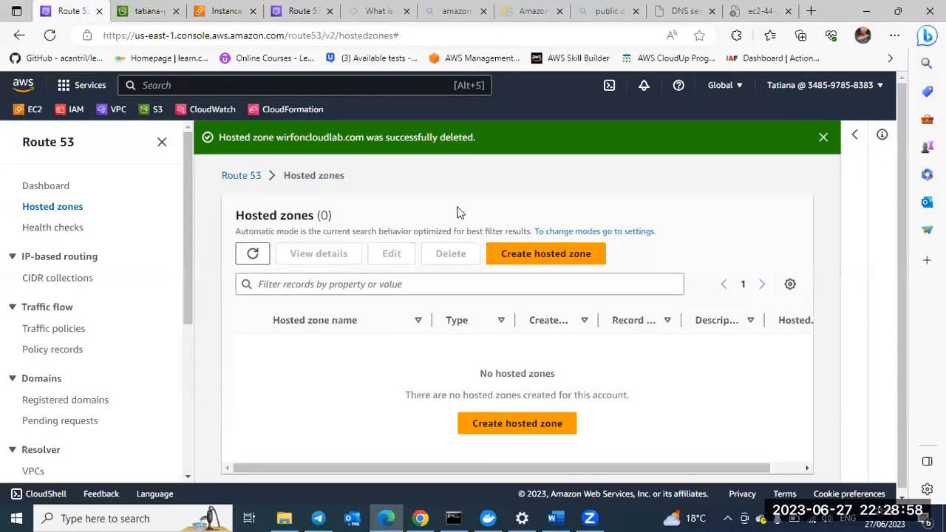
{"action": "left_click", "coordinate": [823, 138]}
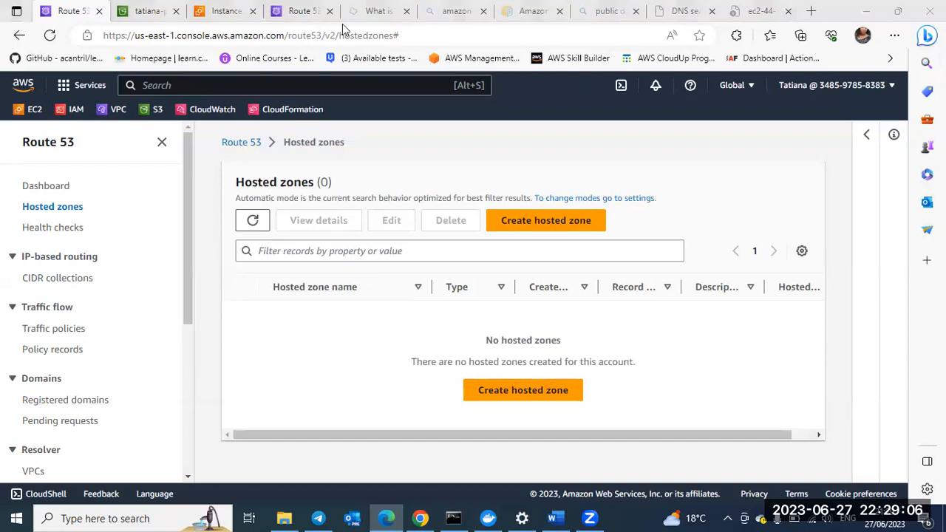
Step: Terminate the EC2 instance route-53-demo-server from the instances list and confirm the termination
{"action": "left_click", "coordinate": [216, 10]}
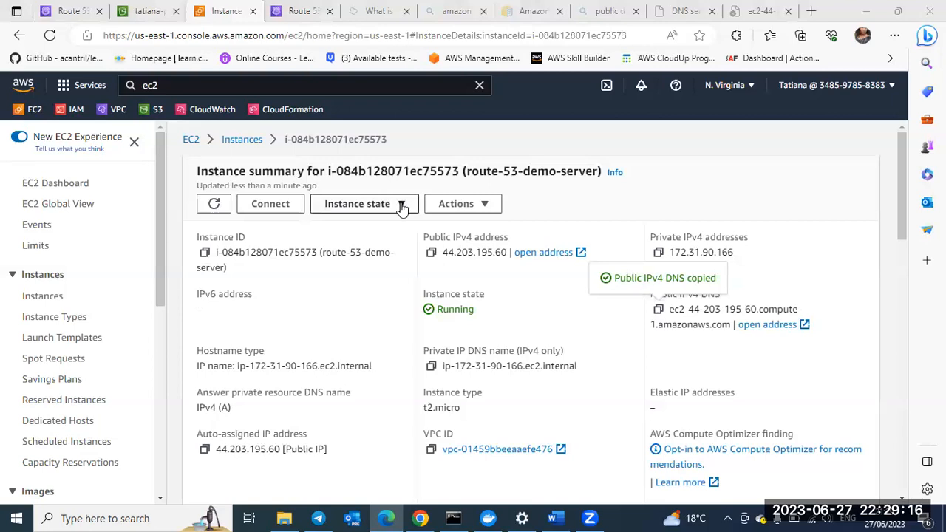
{"action": "left_click", "coordinate": [242, 140]}
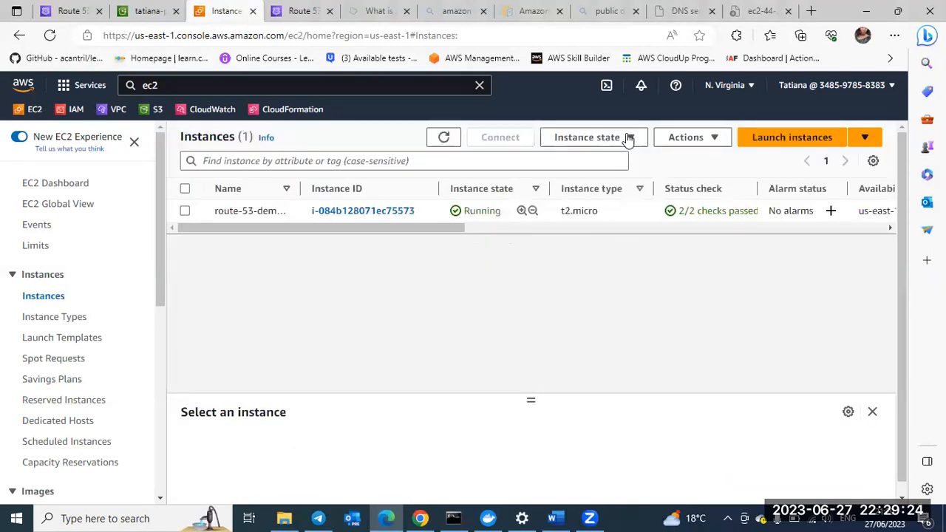
{"action": "left_click", "coordinate": [632, 140]}
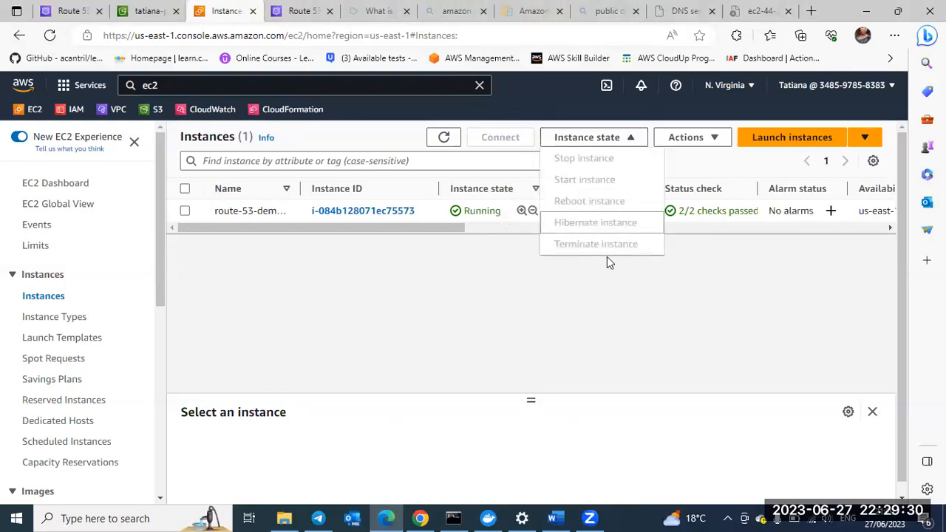
{"action": "left_click", "coordinate": [627, 140]}
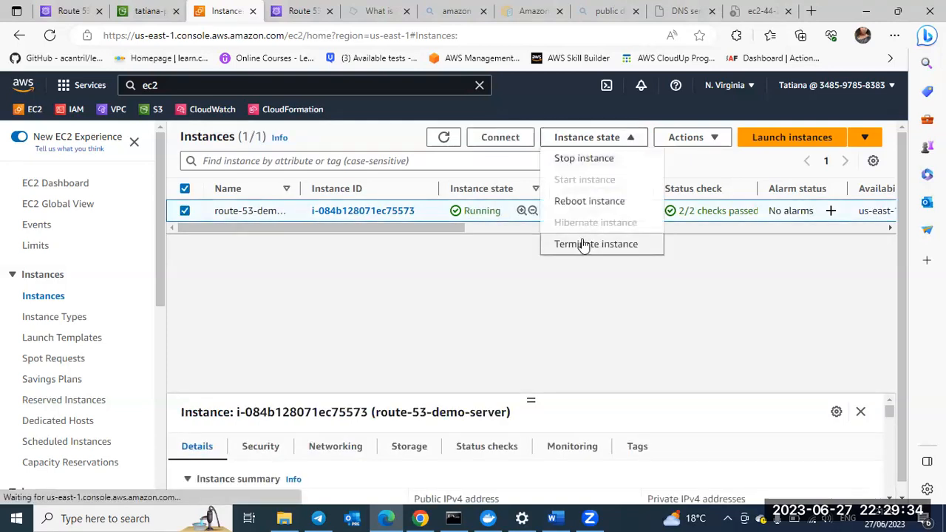
{"action": "left_click", "coordinate": [585, 244]}
{"action": "left_click", "coordinate": [693, 422]}
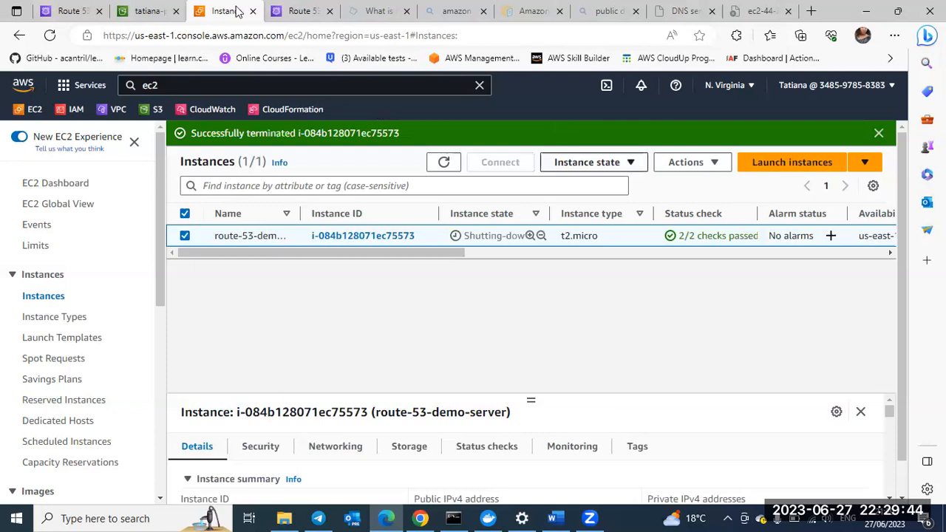
Step: Switch to the properties of the practice S3 bucket and dismiss the static website hosting notification
{"action": "left_click", "coordinate": [146, 13]}
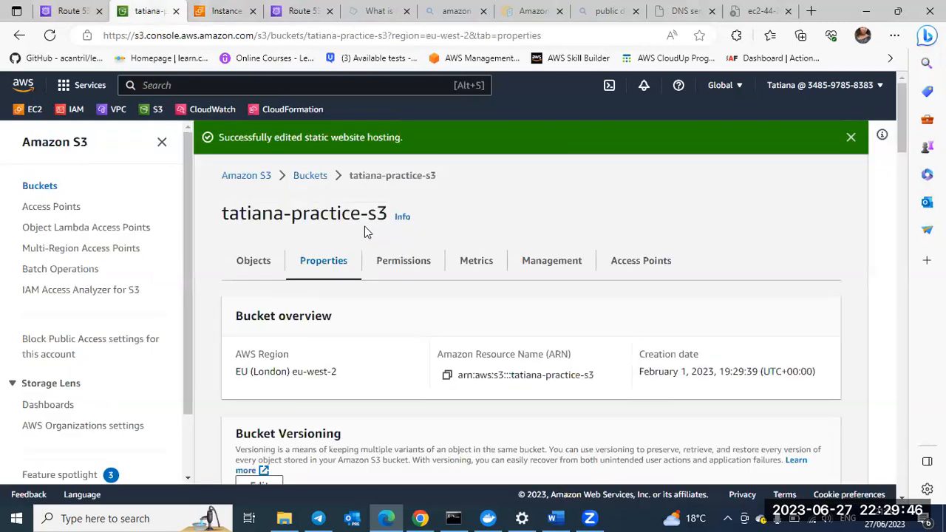
{"action": "scroll", "coordinate": [865, 130], "scroll_direction": "up", "scroll_amount": 1}
{"action": "left_click", "coordinate": [851, 137]}
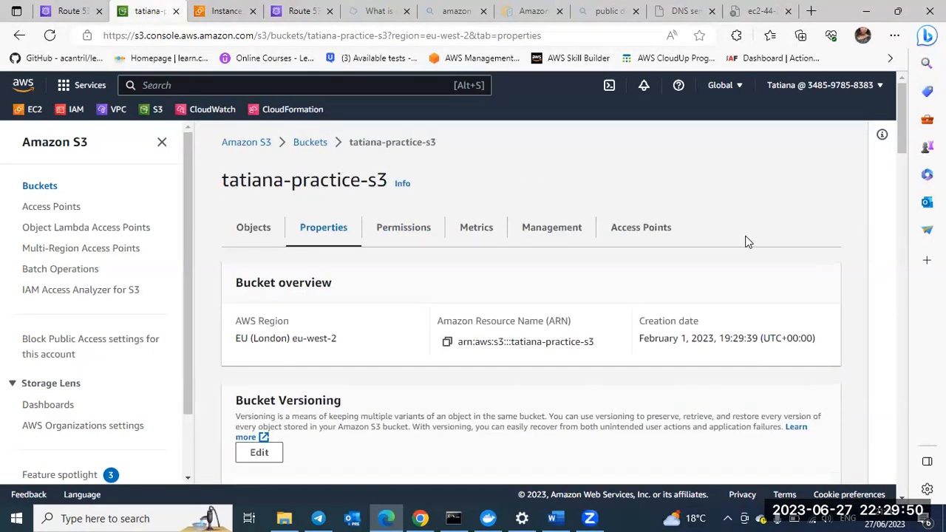